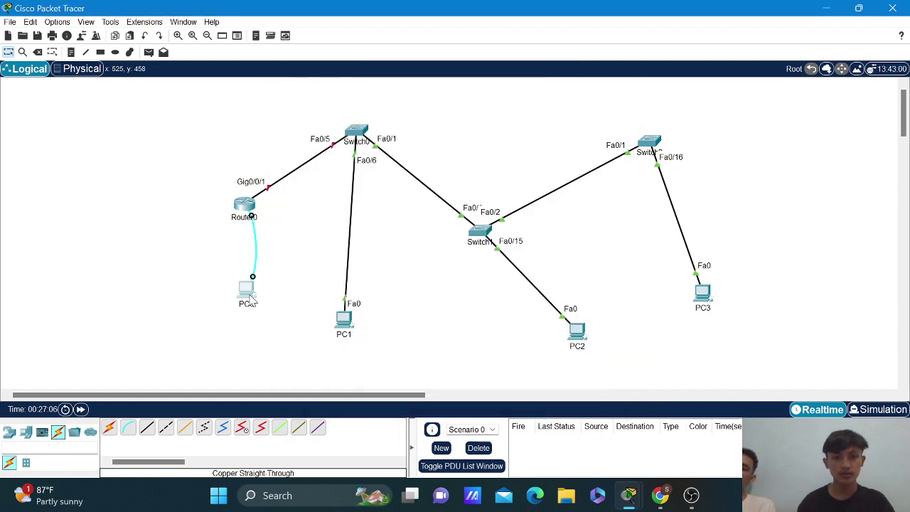
Open PC0's Terminal and connect to the router console with the default port settings.
click(249, 299)
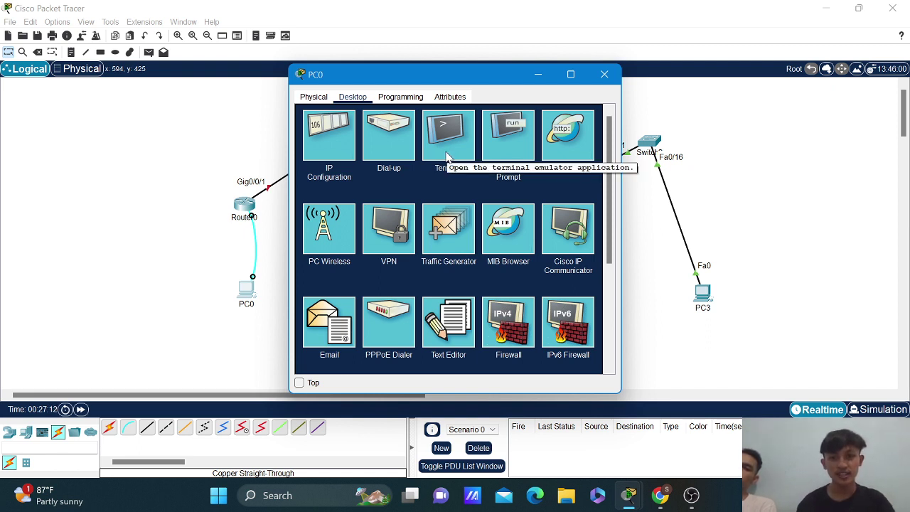
click(447, 143)
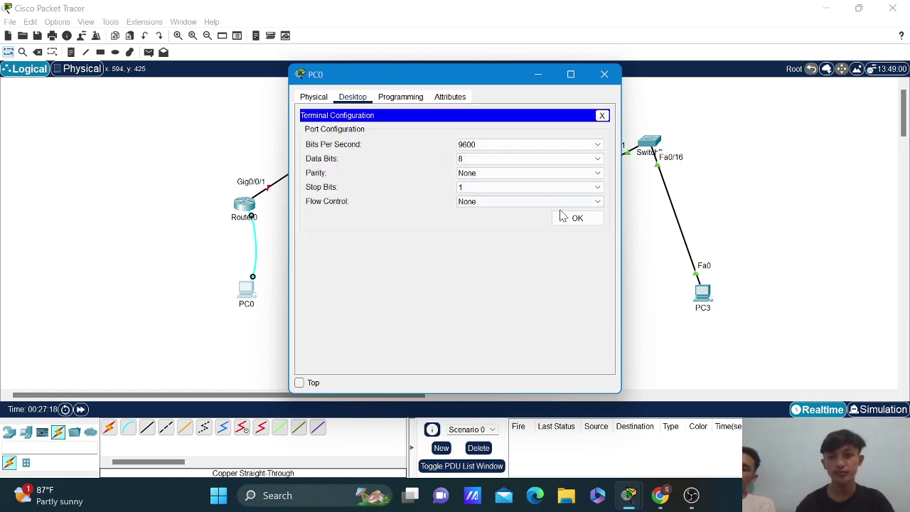
click(571, 220)
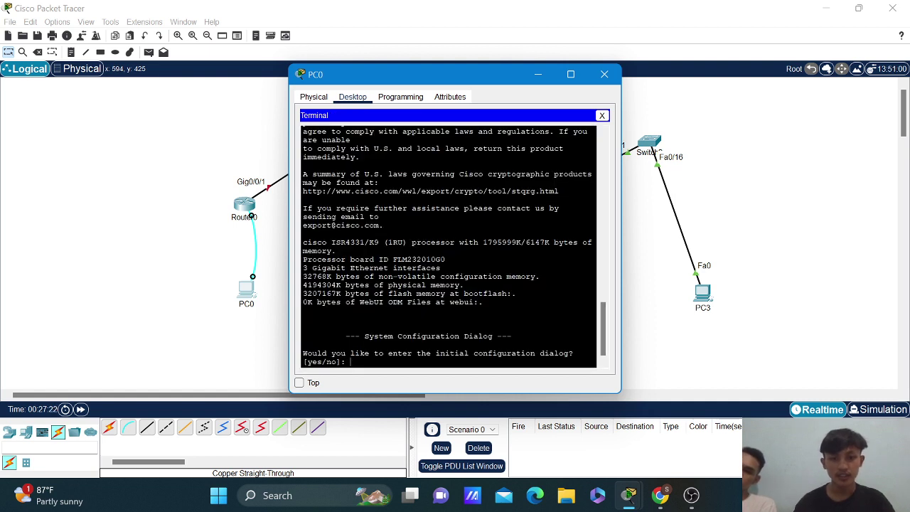
Decline the router's initial setup dialog, then enter privileged and global configuration mode.
text(no)
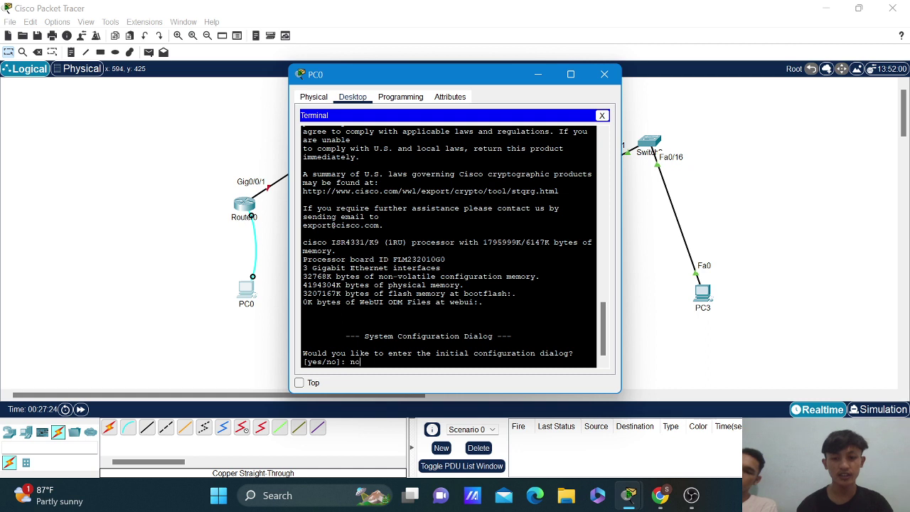
key(Return)
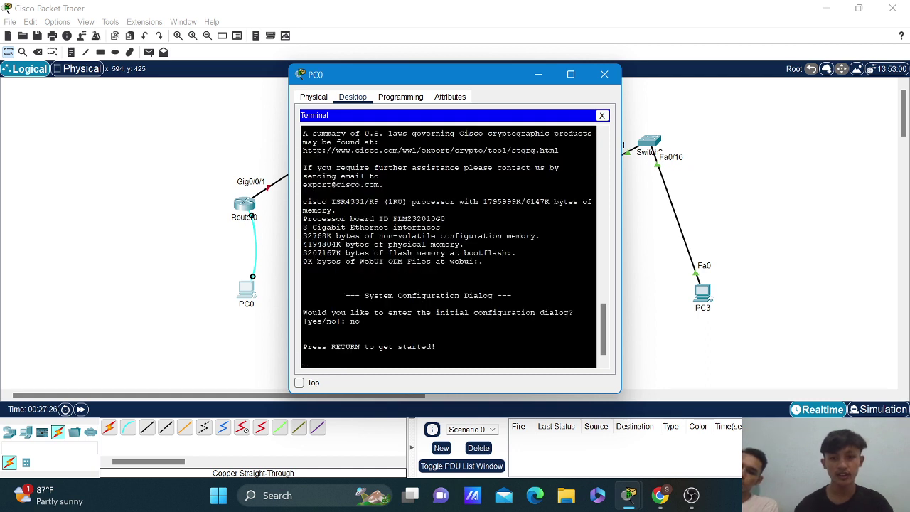
key(Return)
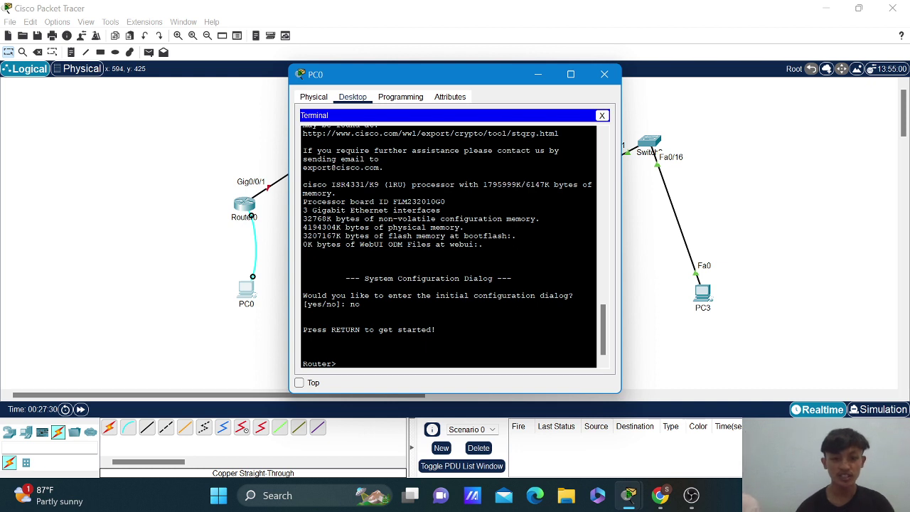
text(enabl)
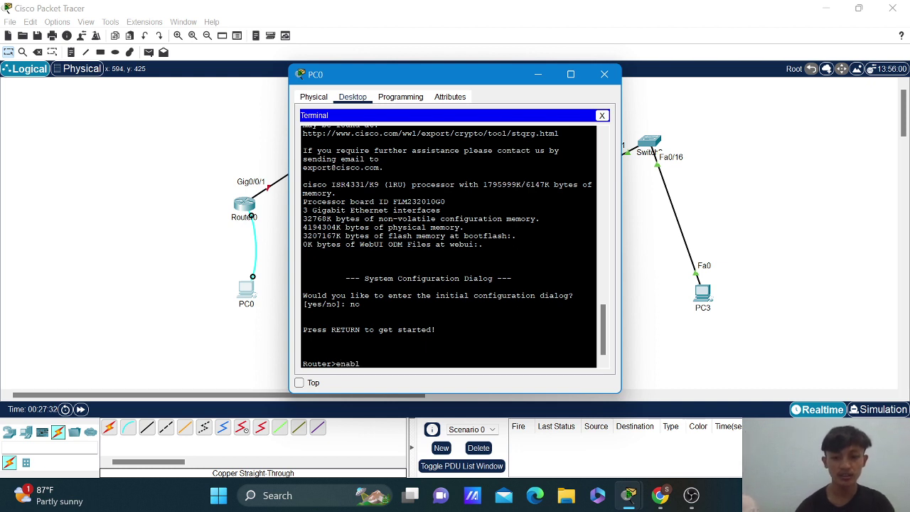
text(e)
key(Return)
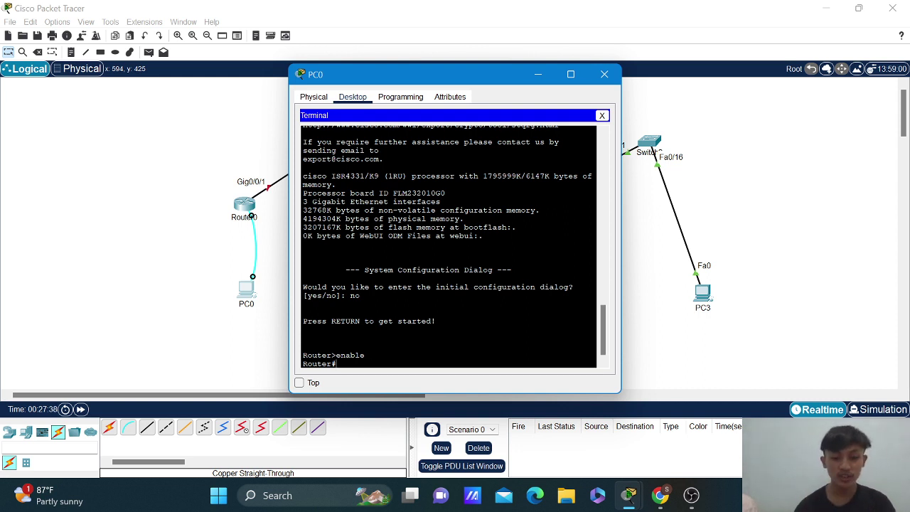
text(confi)
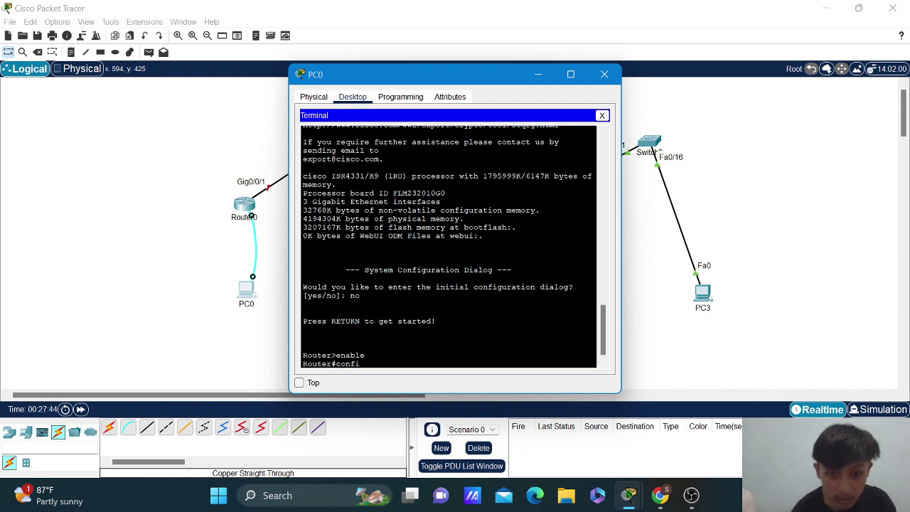
text(gure termina)
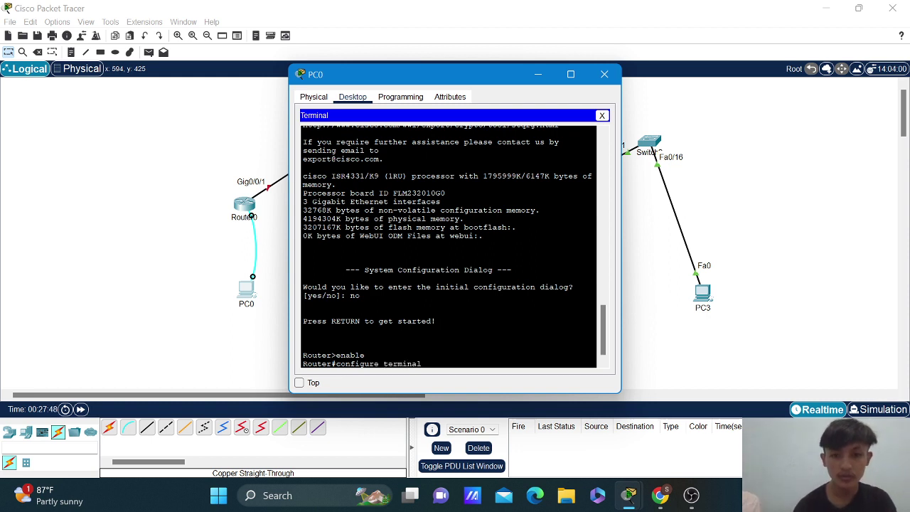
text(l)
key(Return)
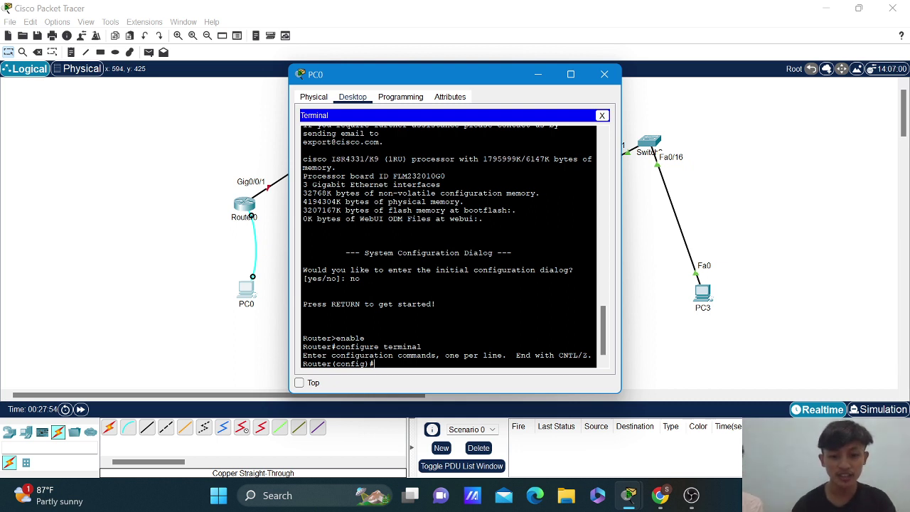
Name the router R1, disable ip domain-lookup, and set an enable secret password.
text(hostna)
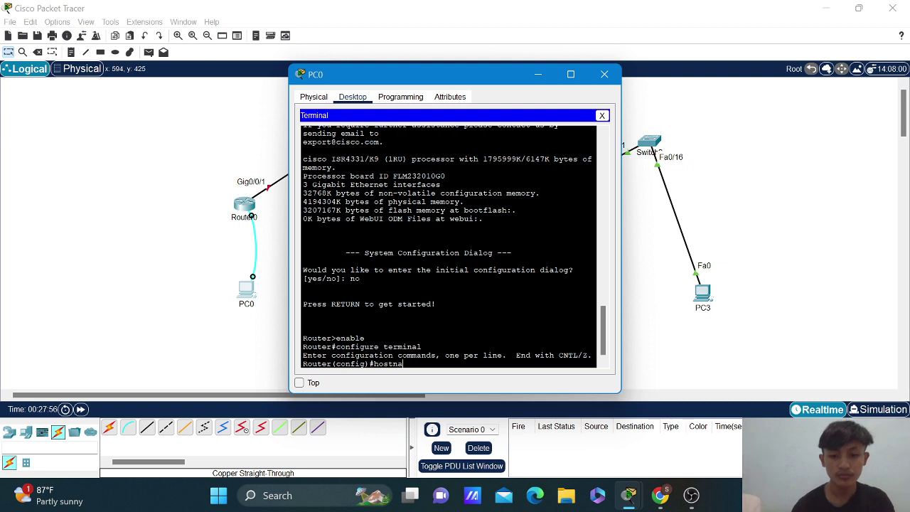
text(me R1)
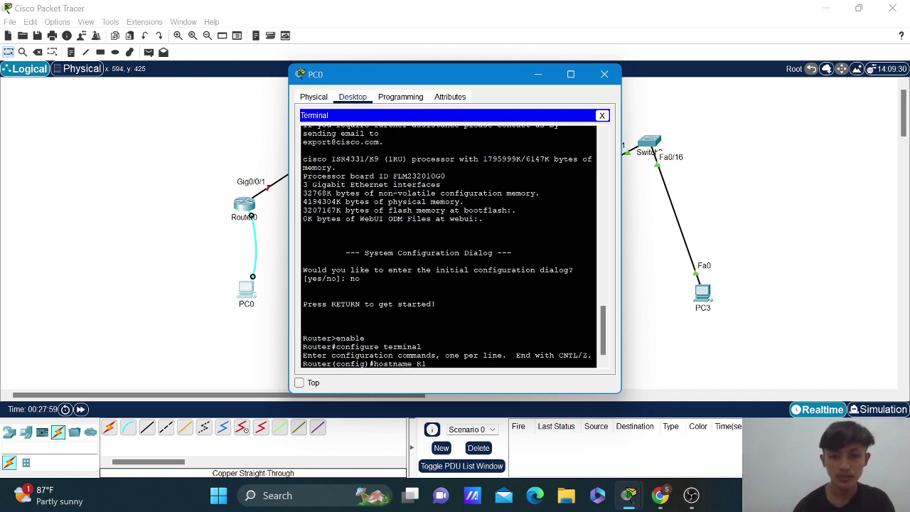
key(Return)
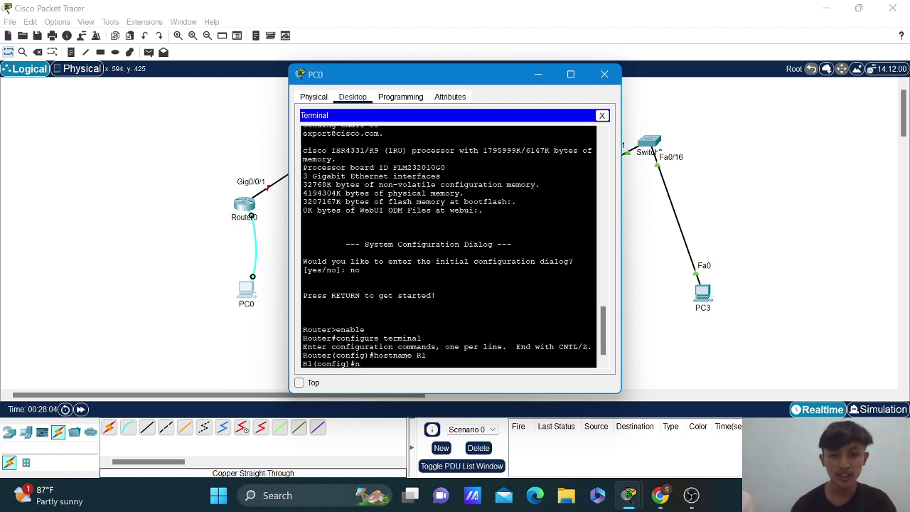
text(no ip)
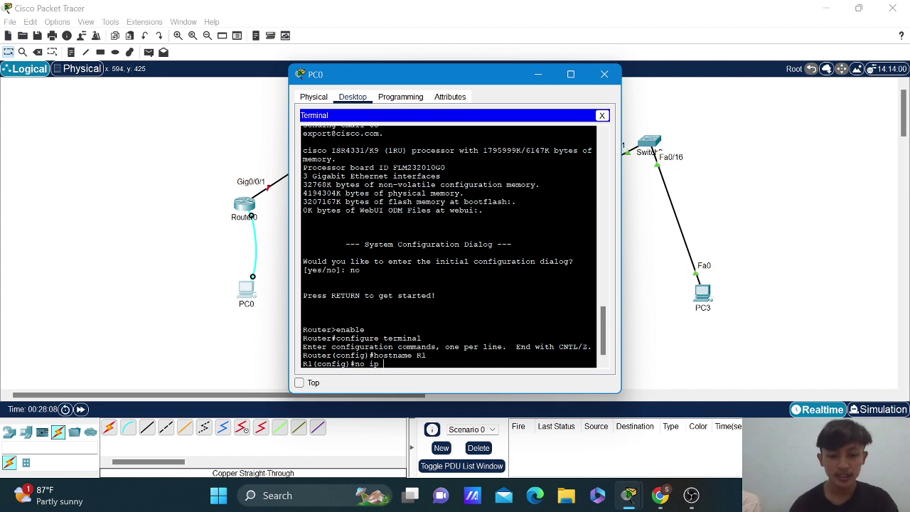
text( domain)
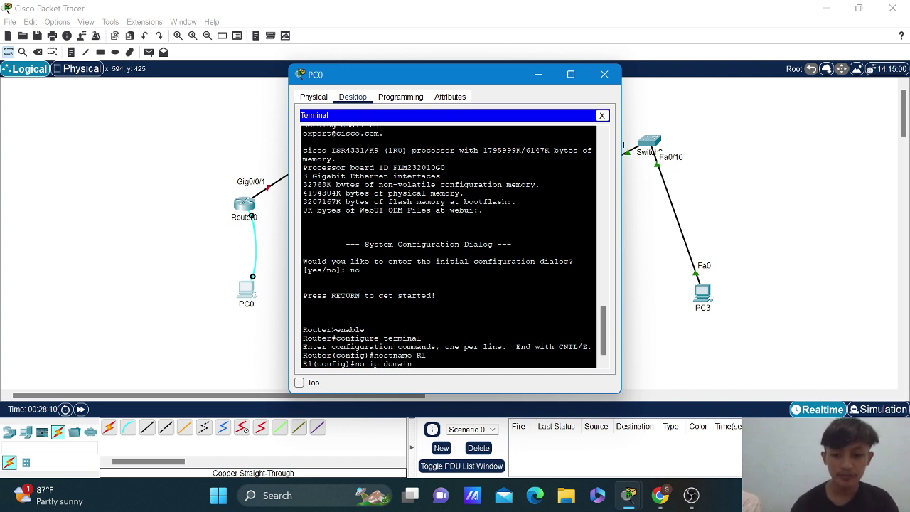
text(-look)
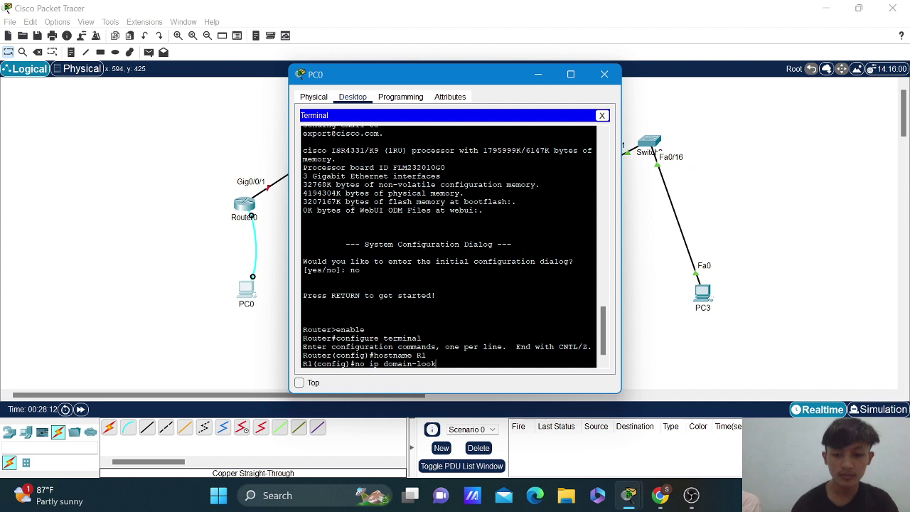
text(up)
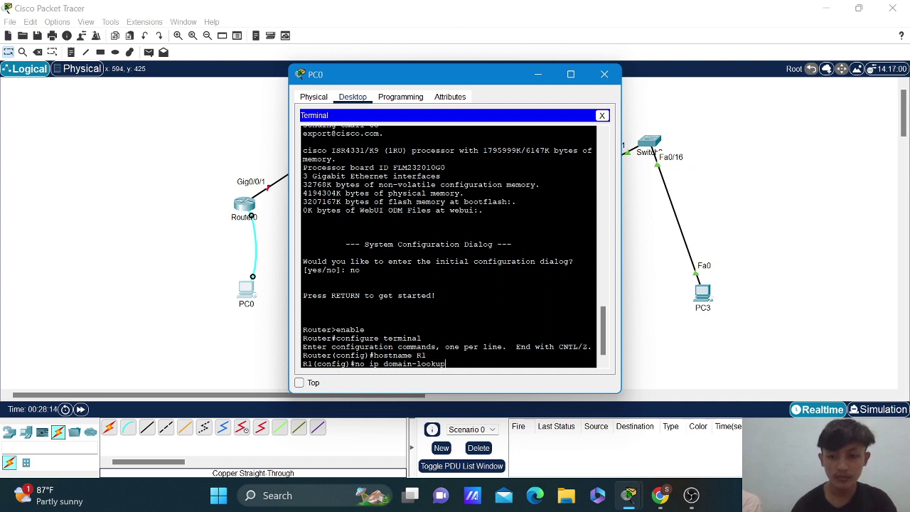
key(Return)
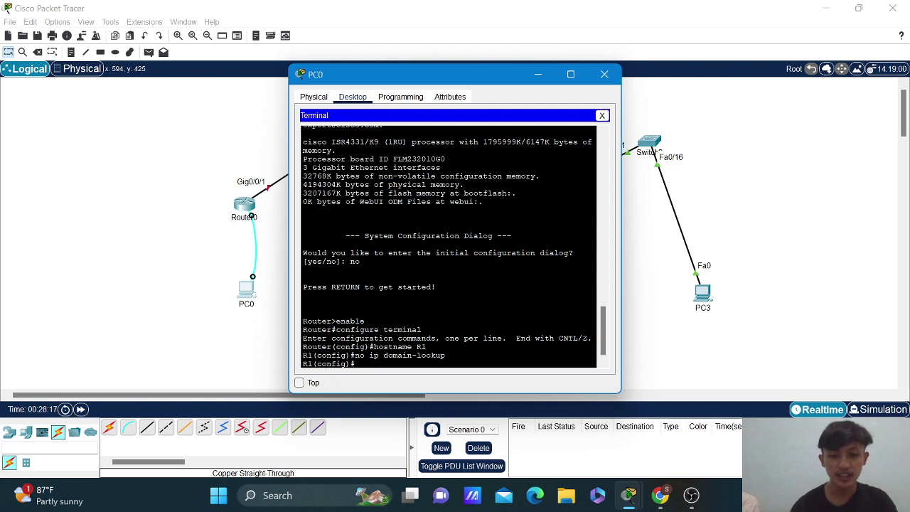
text(enable)
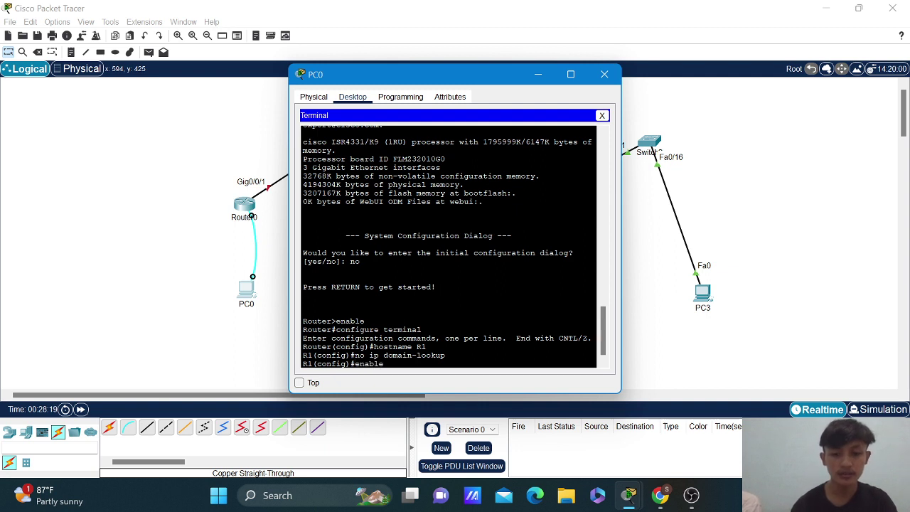
text( secr)
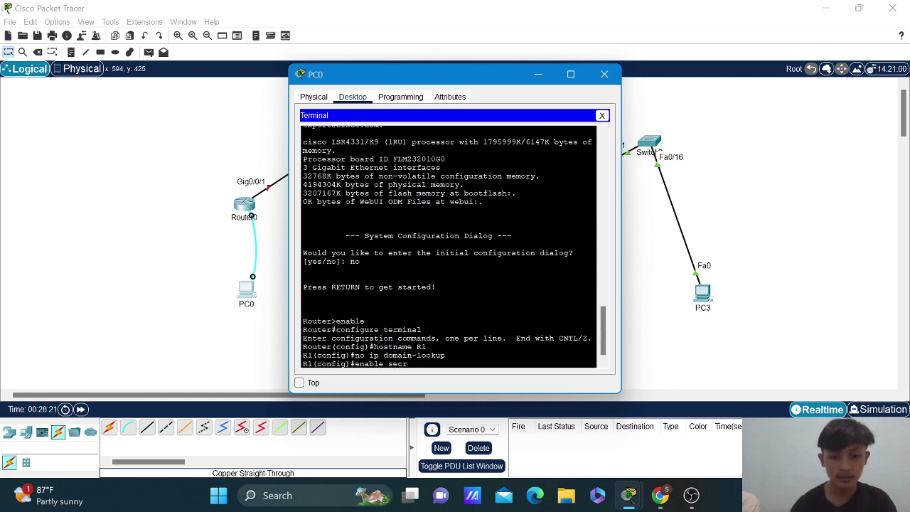
text(et class)
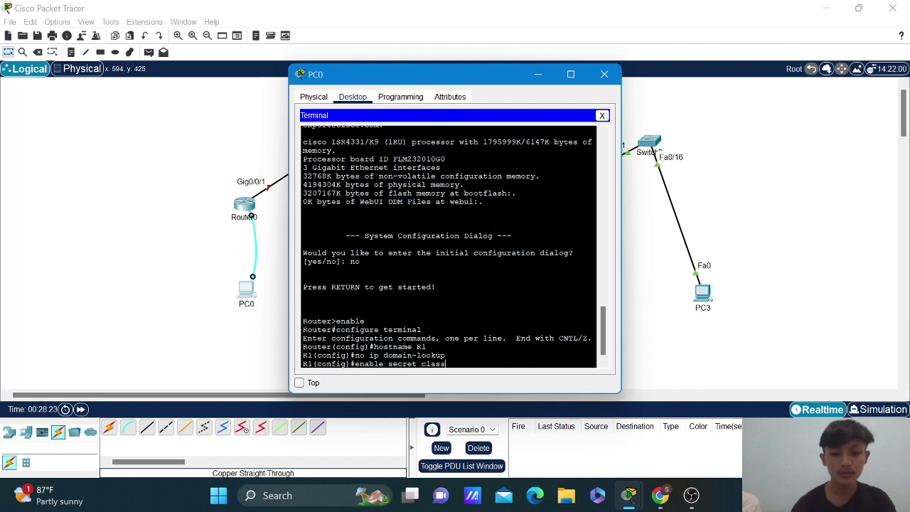
key(Return)
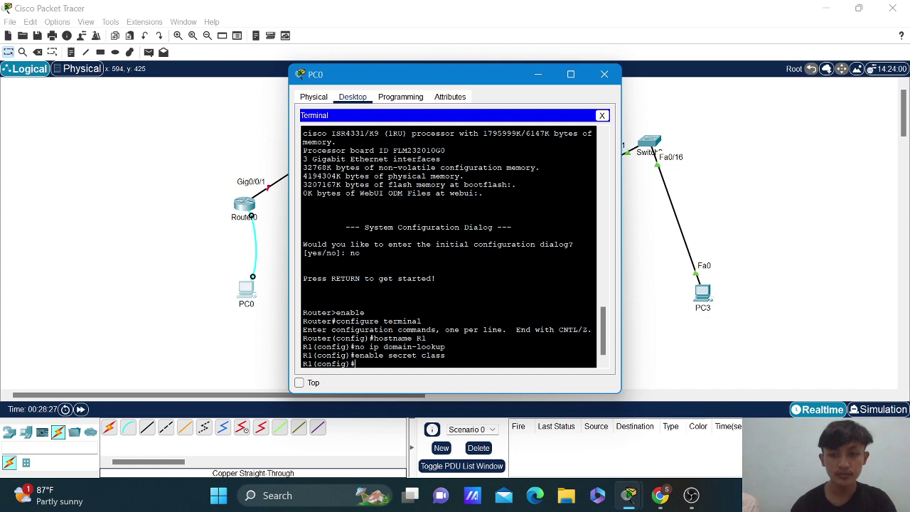
Set a password on R1's console line 0.
text(line co)
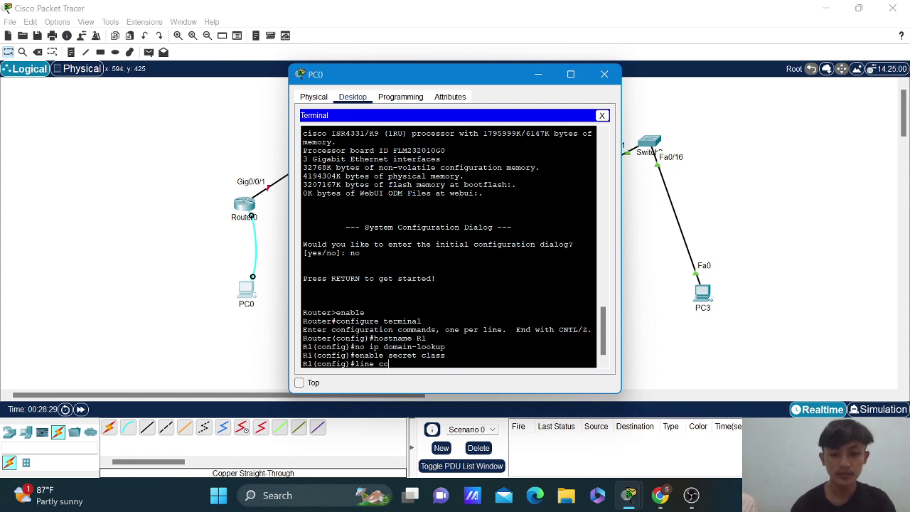
text(nsole )
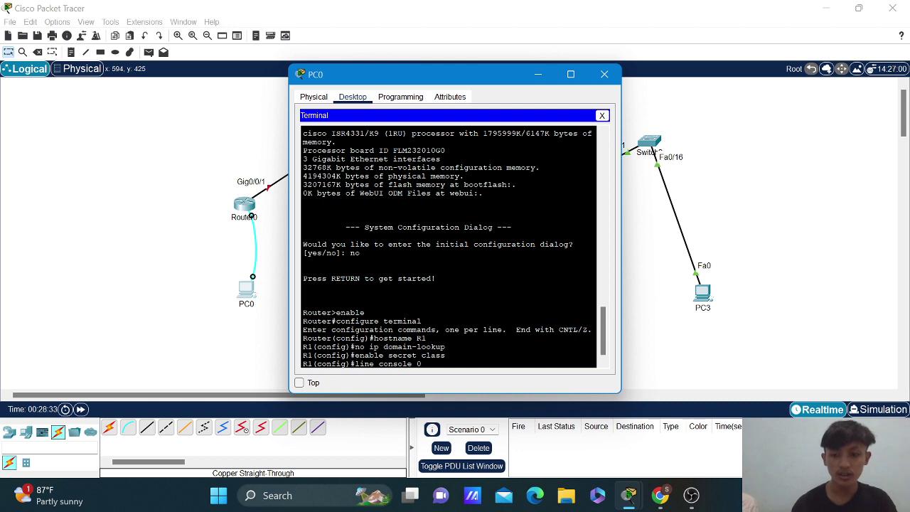
text(0)
key(Return)
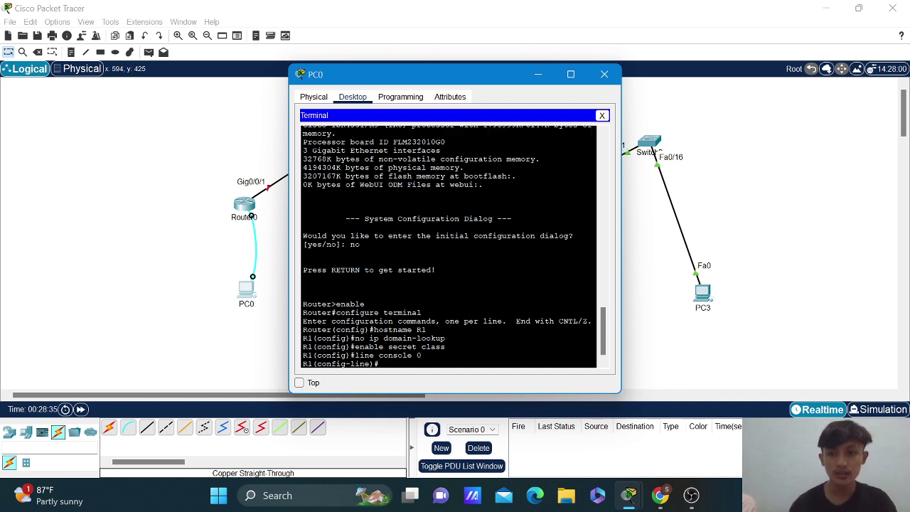
text(pa)
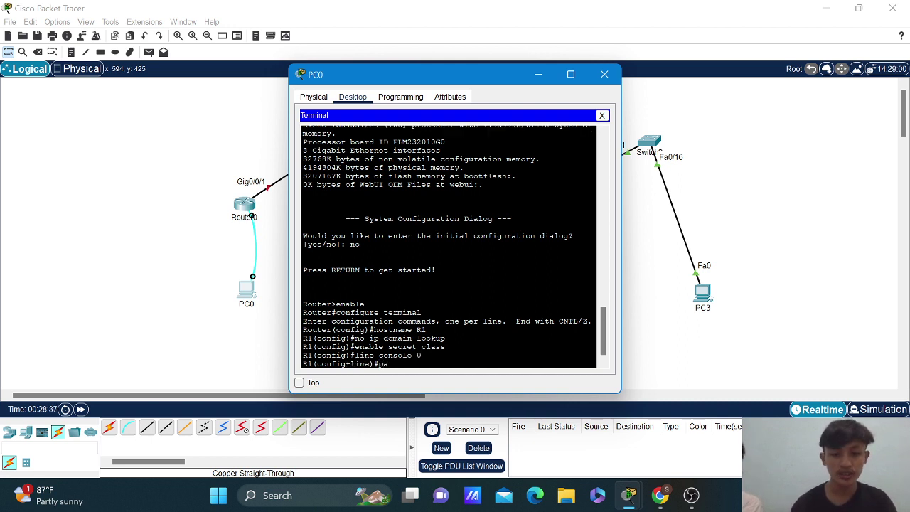
text(ssword)
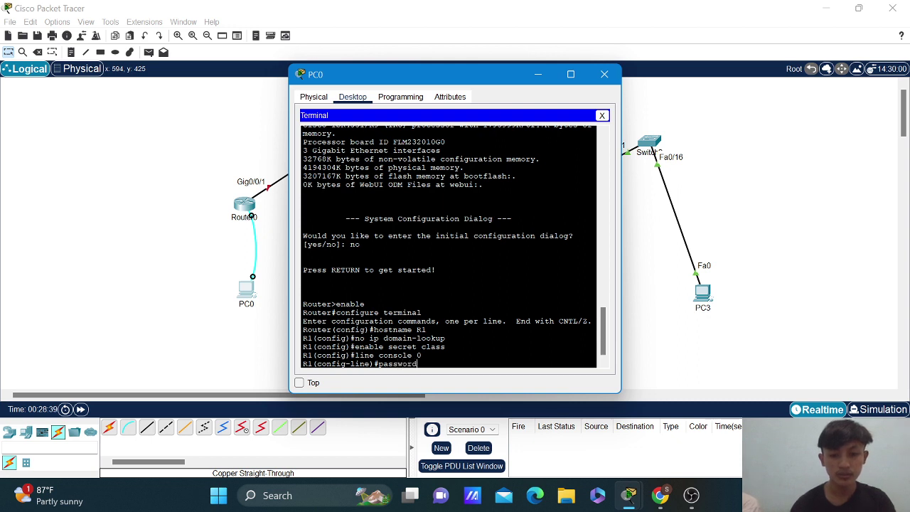
text( ci)
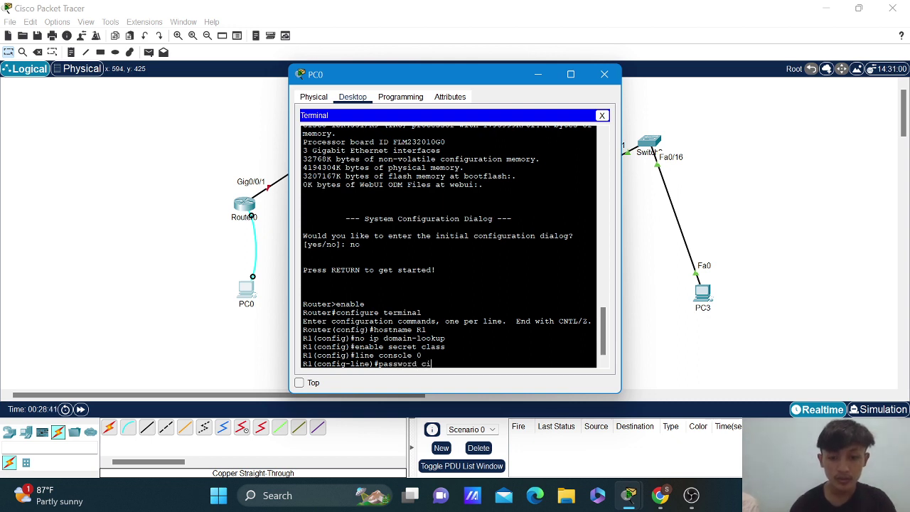
text(sco)
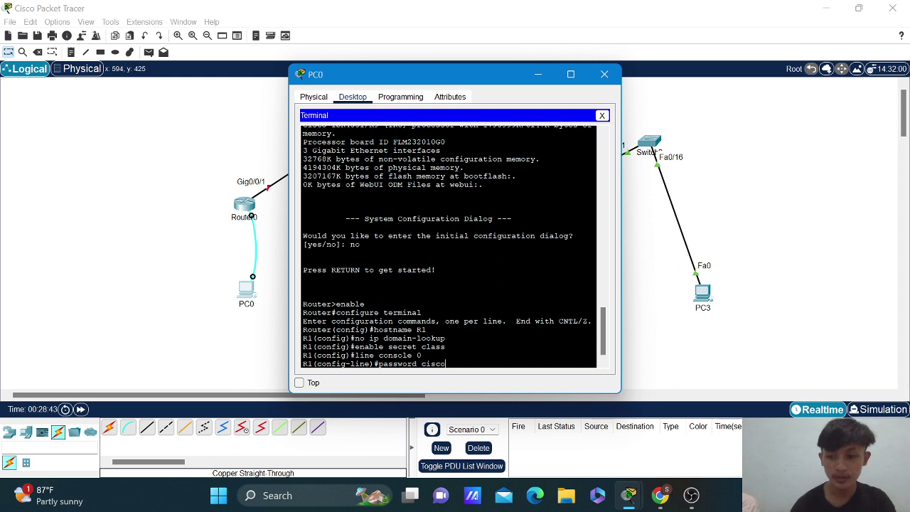
key(Return)
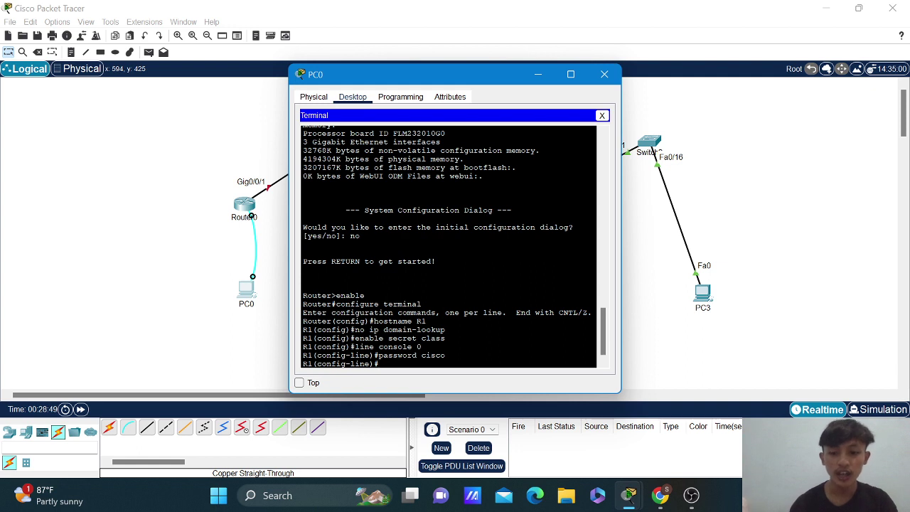
Set a password on R1's vty lines 0 to 15.
text(line v)
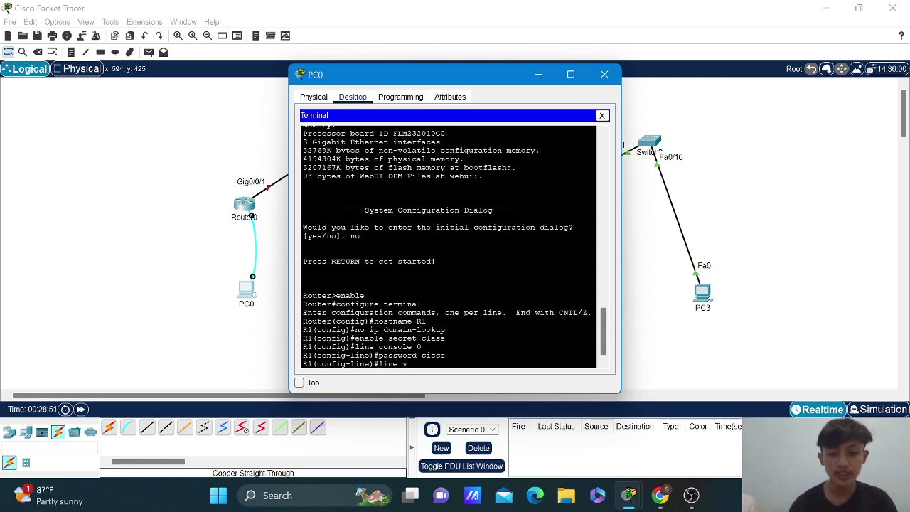
text(ty)
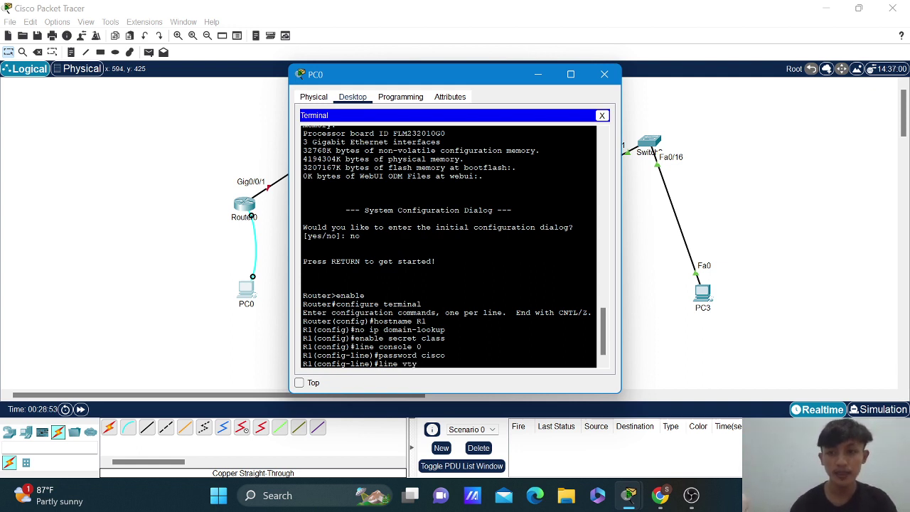
text( 0 1)
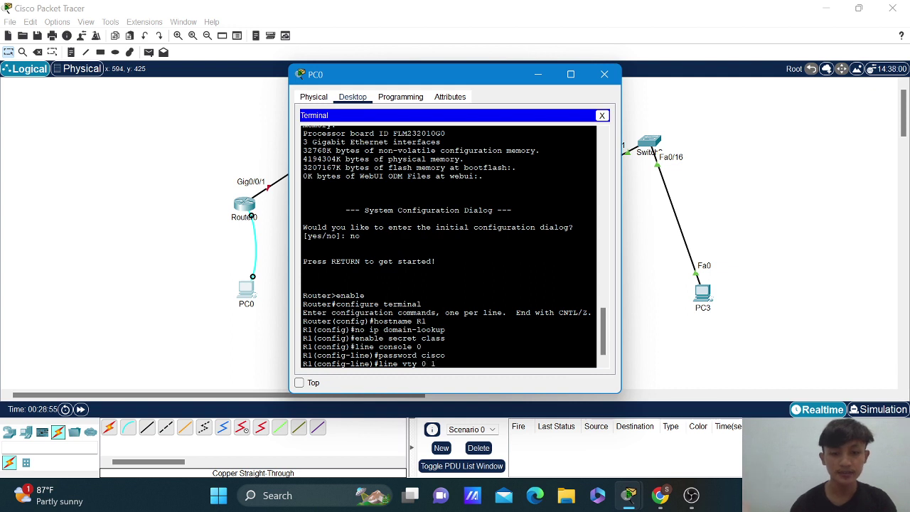
text(5)
key(Return)
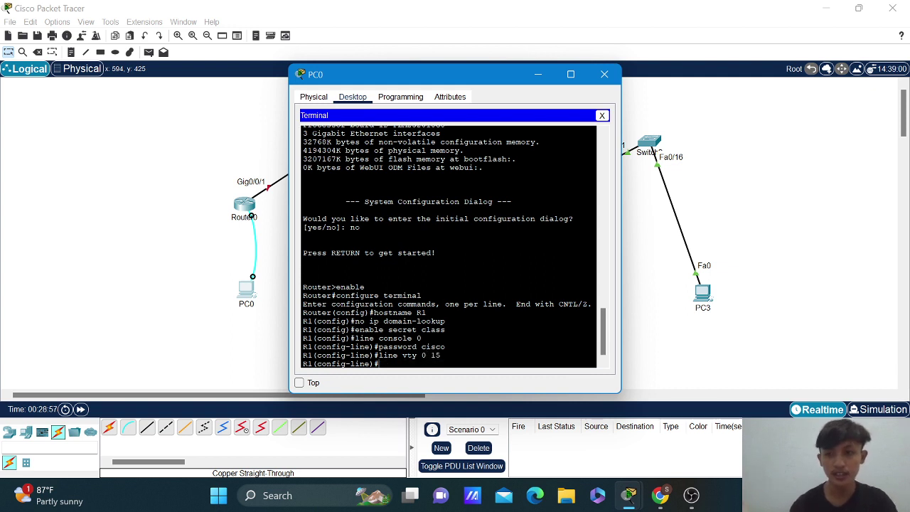
text(pa)
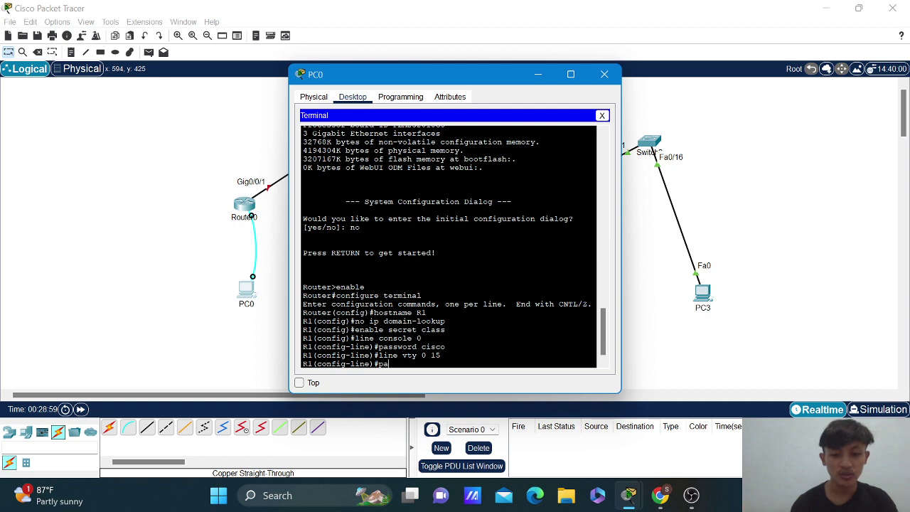
text(ssword cisco)
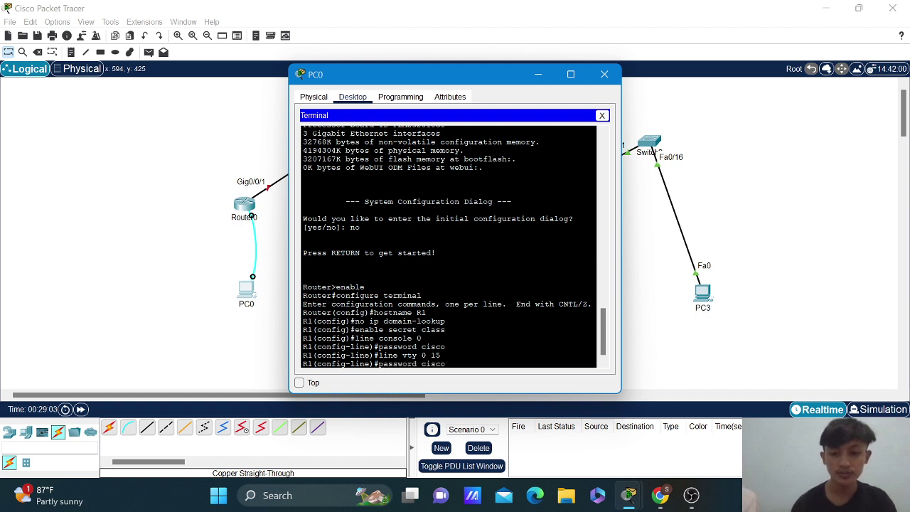
key(Return)
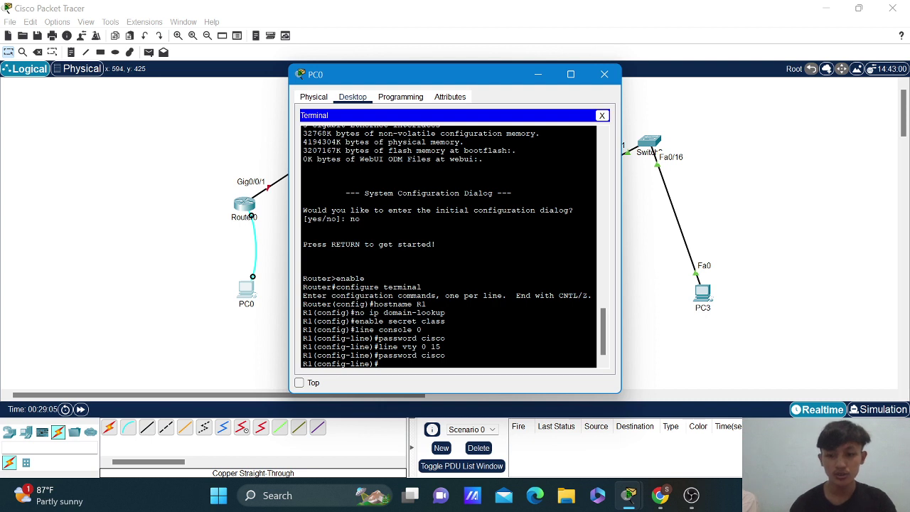
Require login on the vty lines and enable service password-encryption.
text(login)
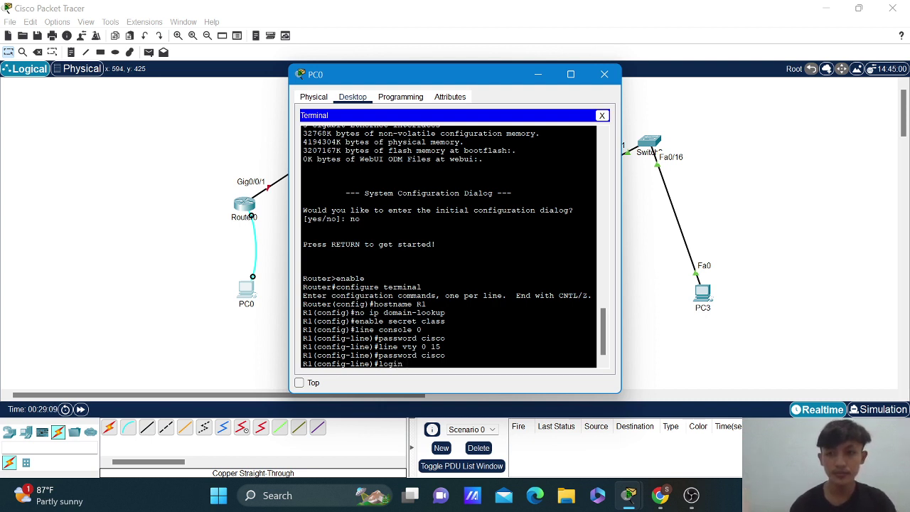
key(Return)
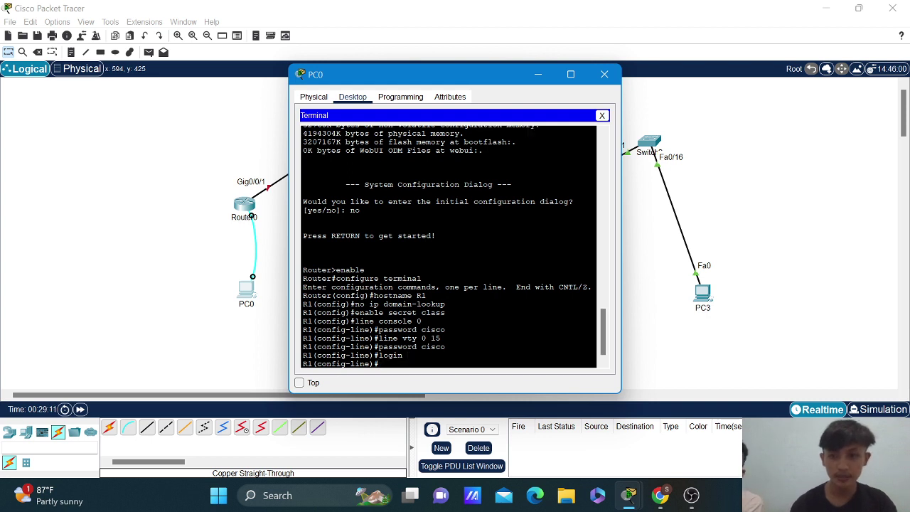
text(ser)
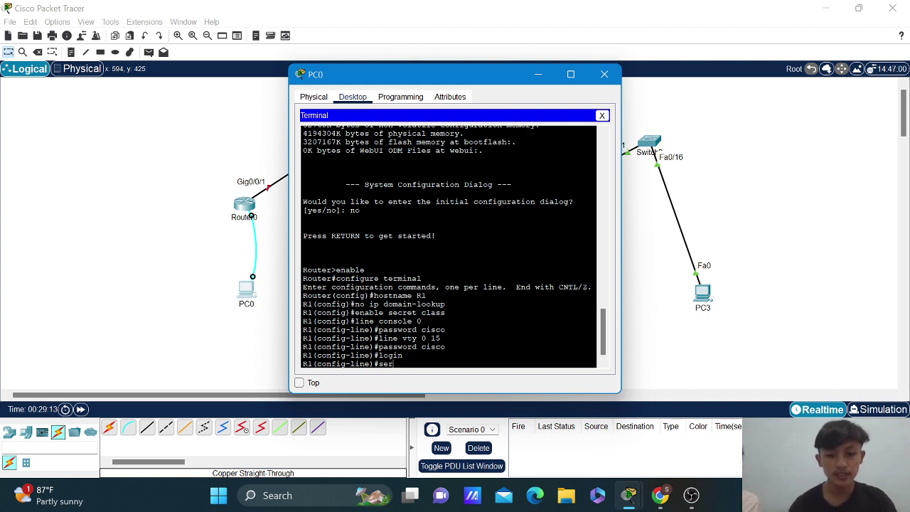
text(vice p)
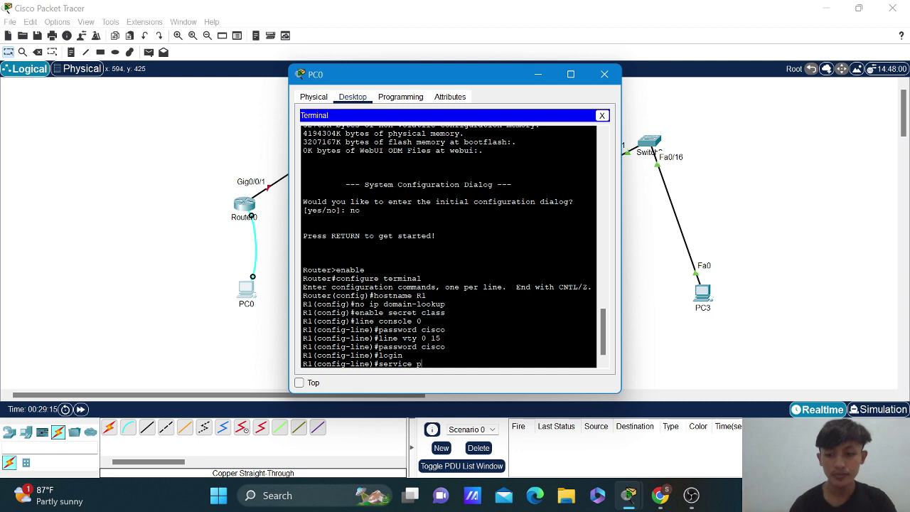
text(asswor)
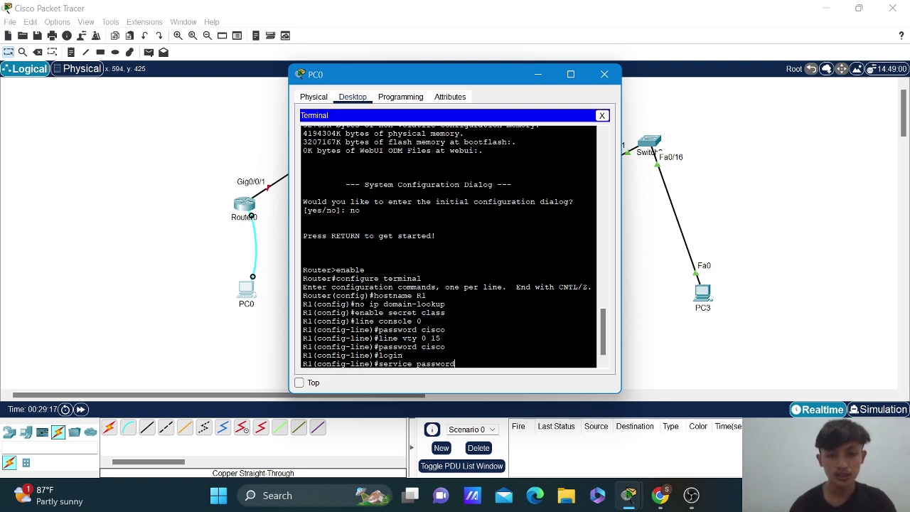
text(d-)
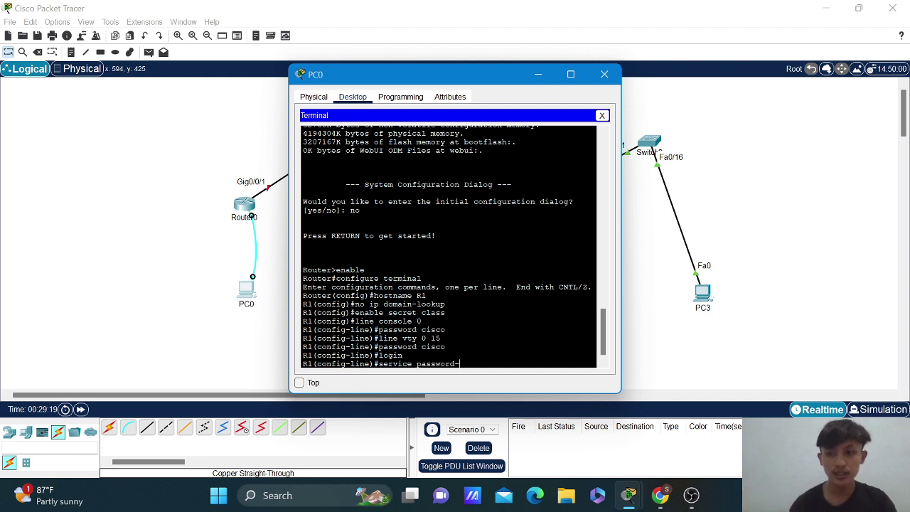
text(encr)
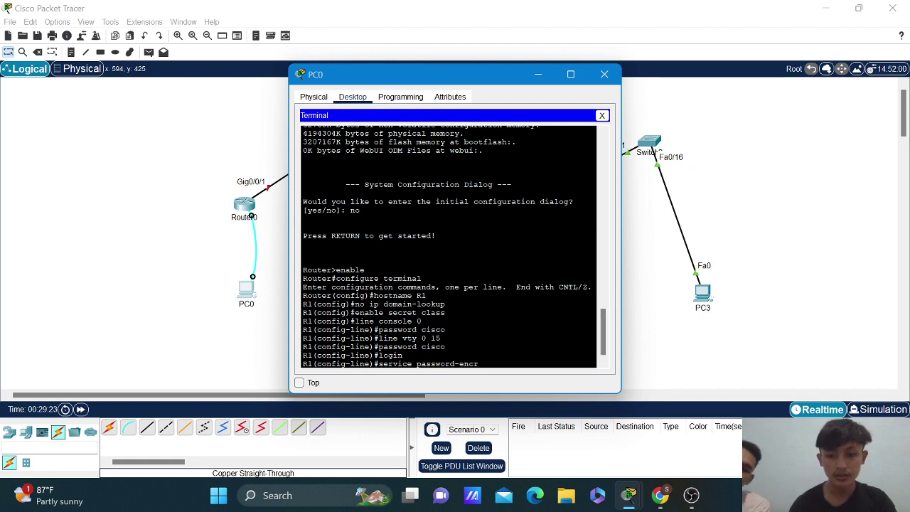
text(yption)
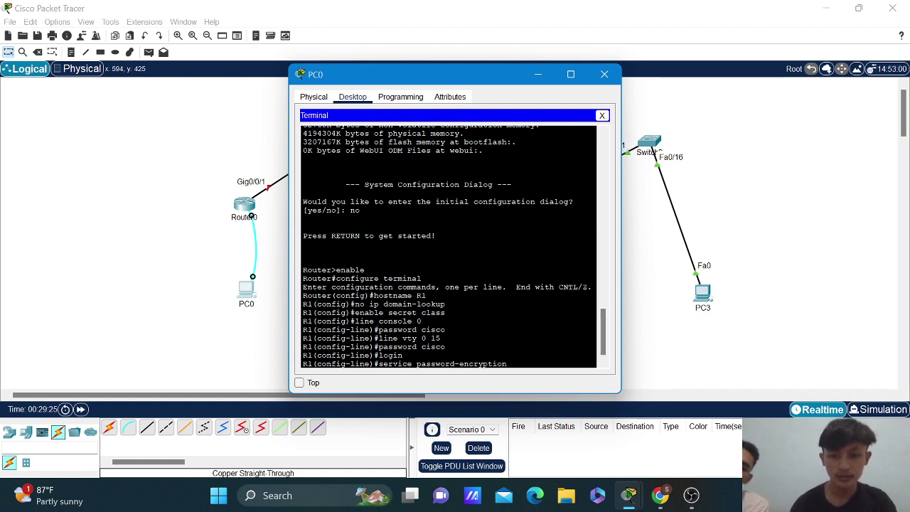
key(Return)
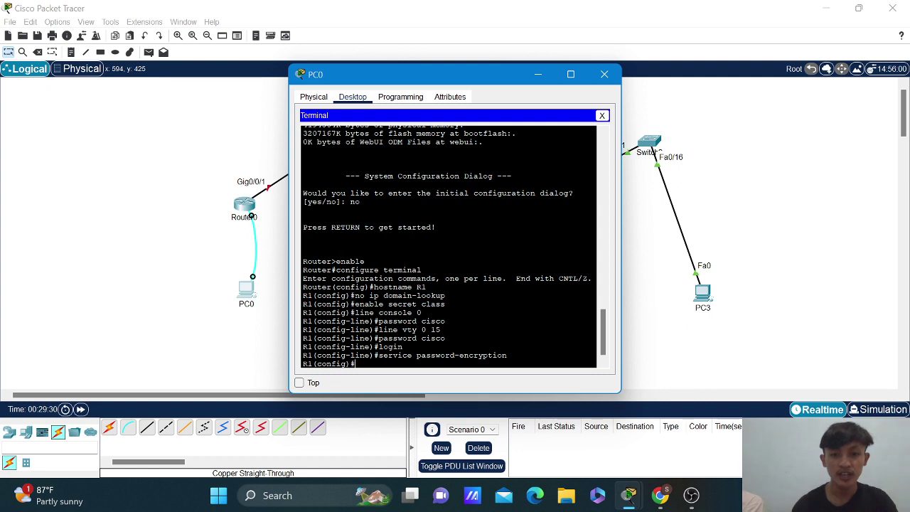
text(banner)
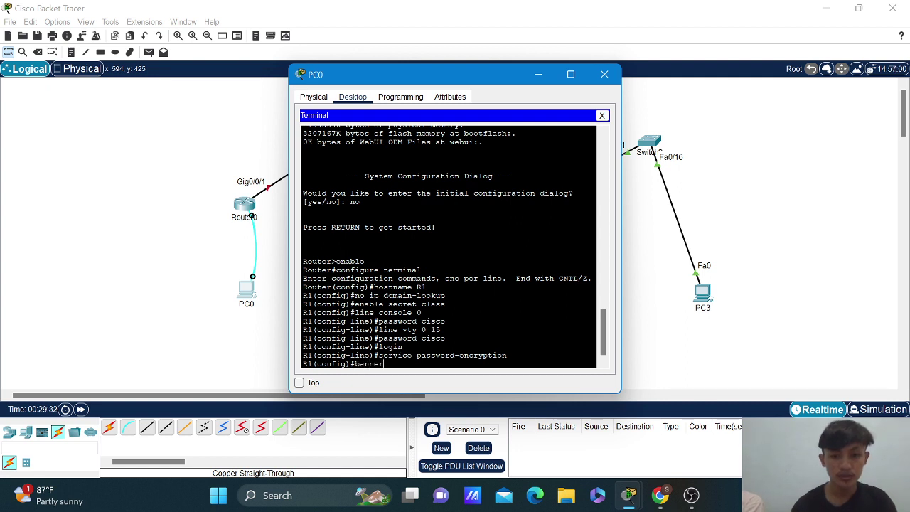
text( motd)
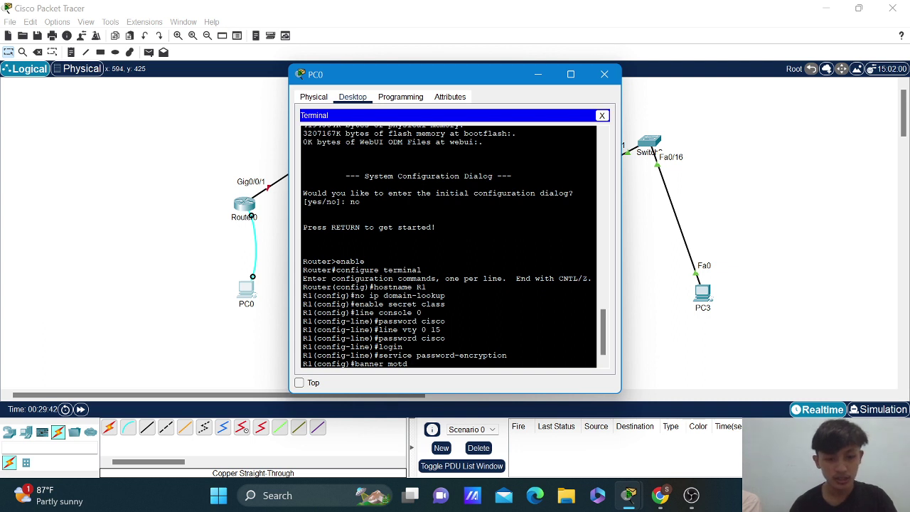
Set the MOTD banner to 'Access only!' and exit back to the privileged prompt.
text($)
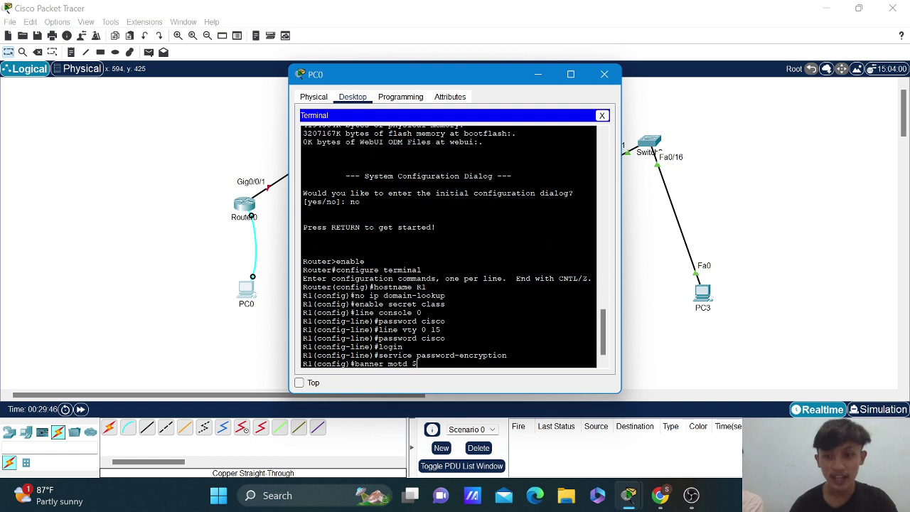
text(Acce)
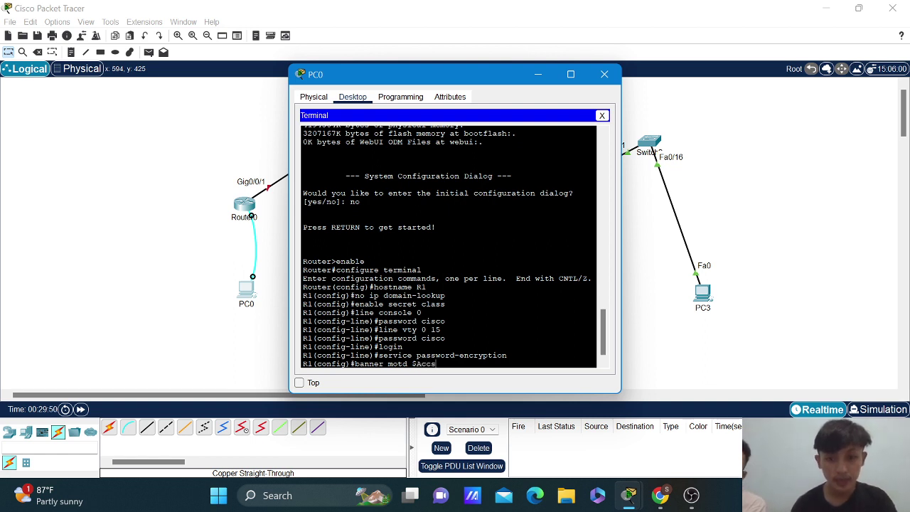
text(ss)
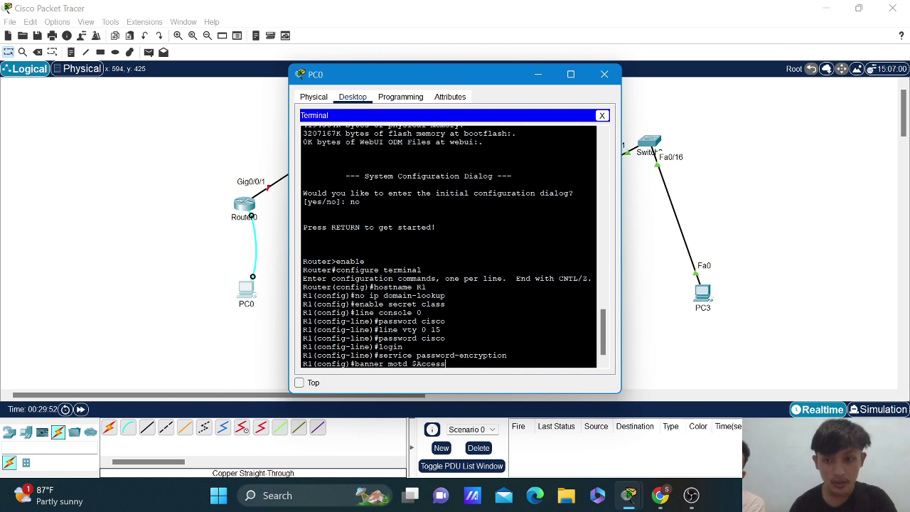
text( o)
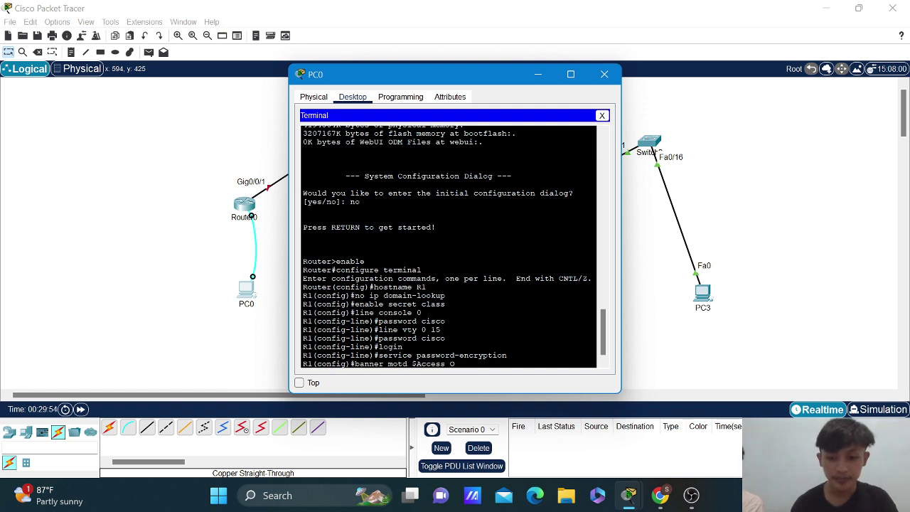
text(nly)
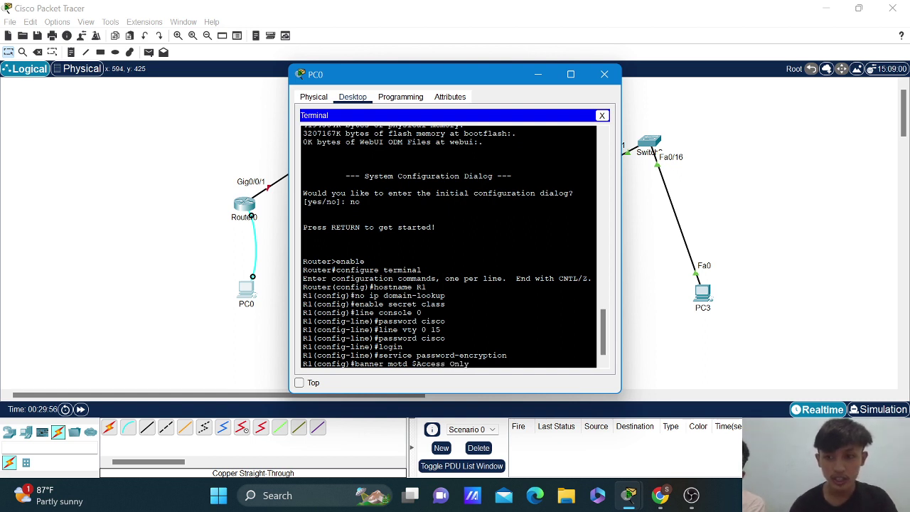
text(!)
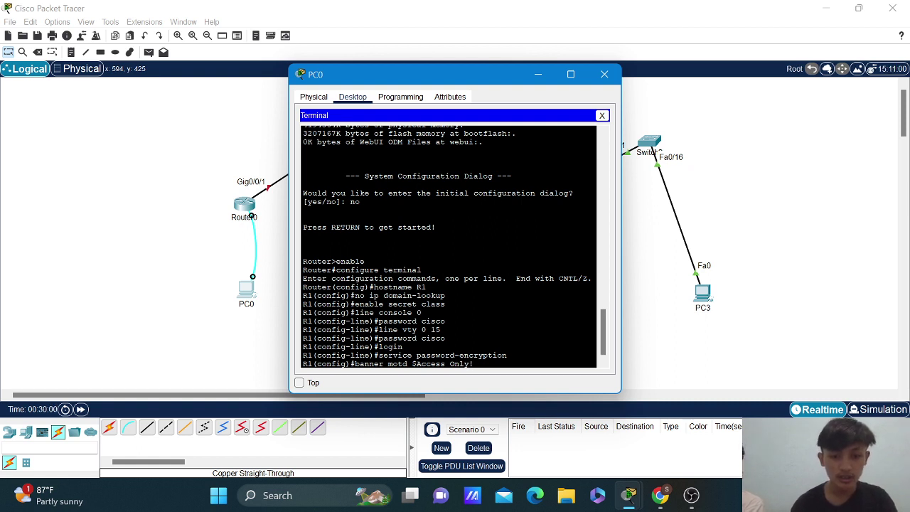
text($)
key(Return)
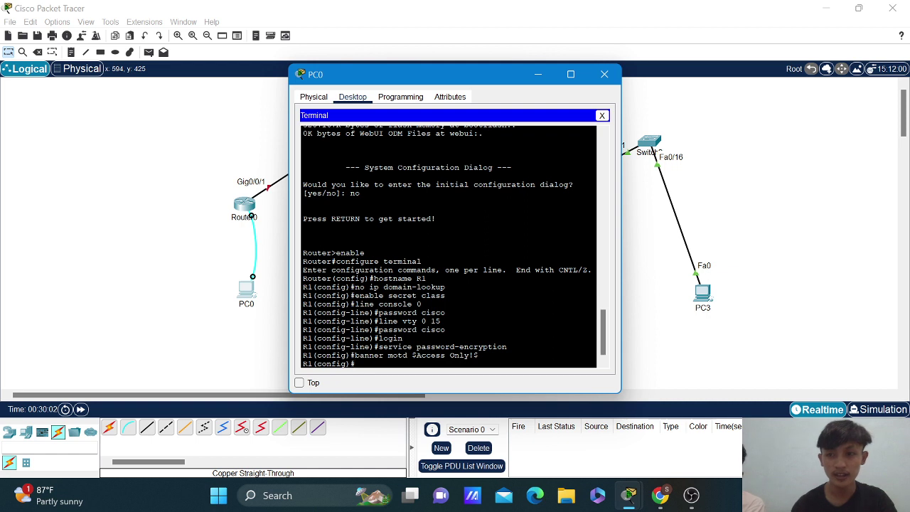
text(exi)
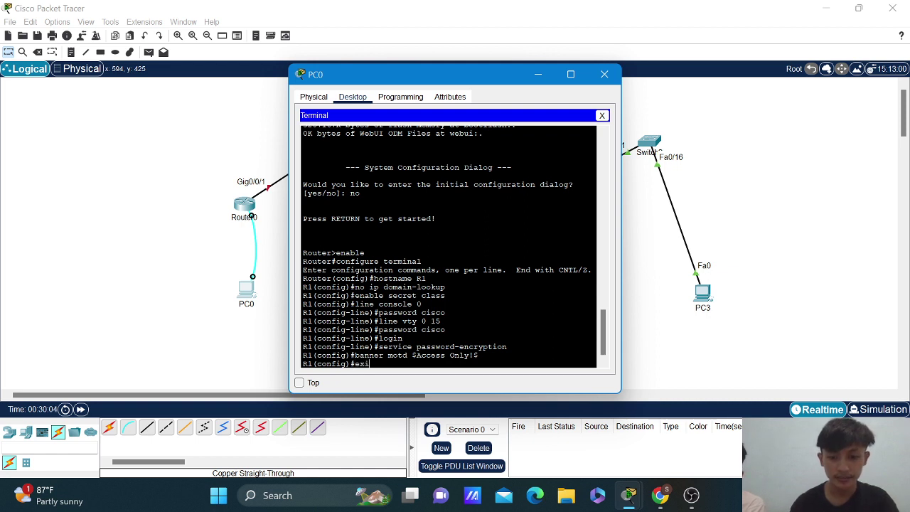
text(t)
key(Return)
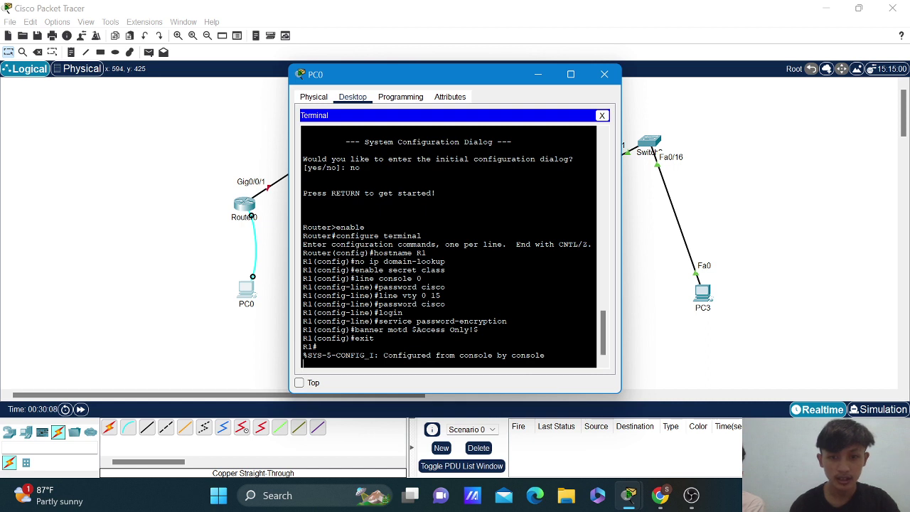
key(Return)
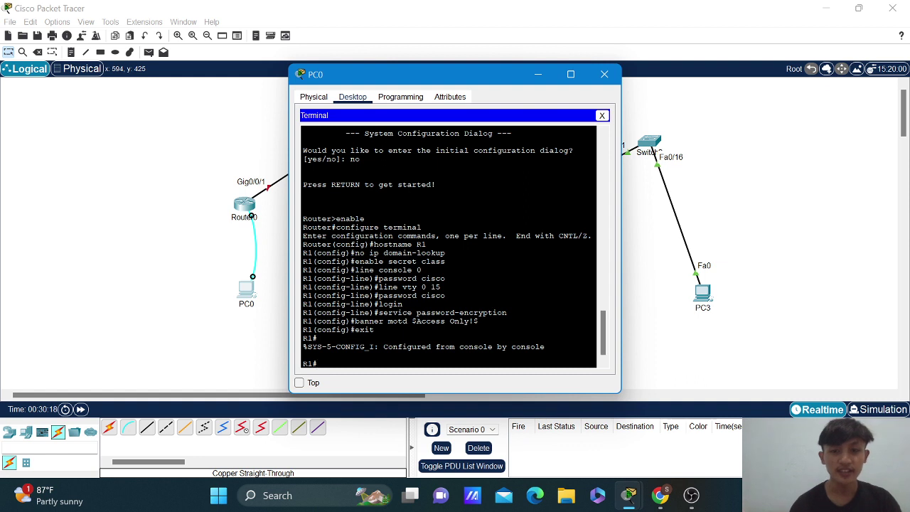
Save R1's running-config to startup-config and close PC0's terminal window.
text(copy)
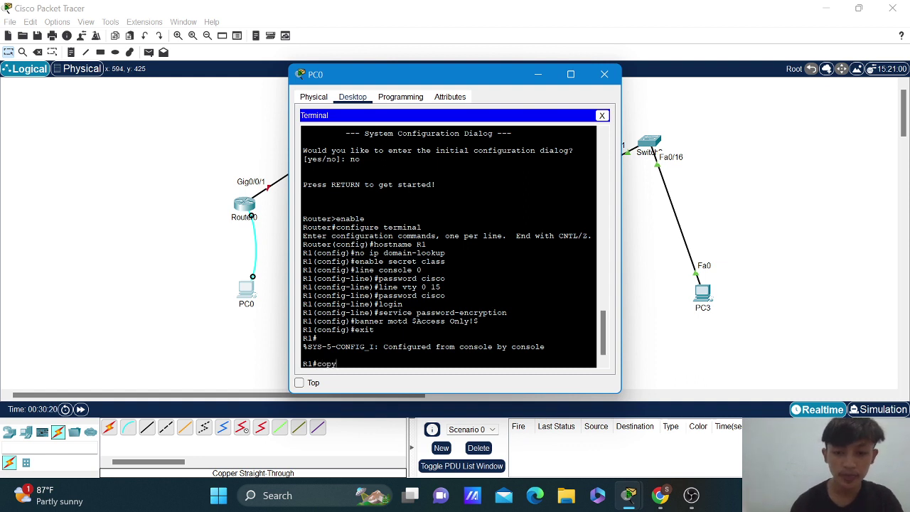
text( run)
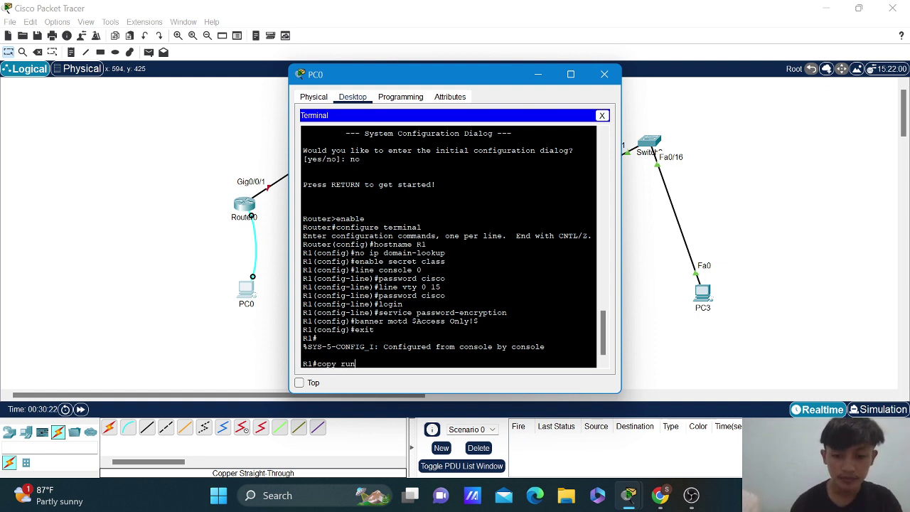
text(nin)
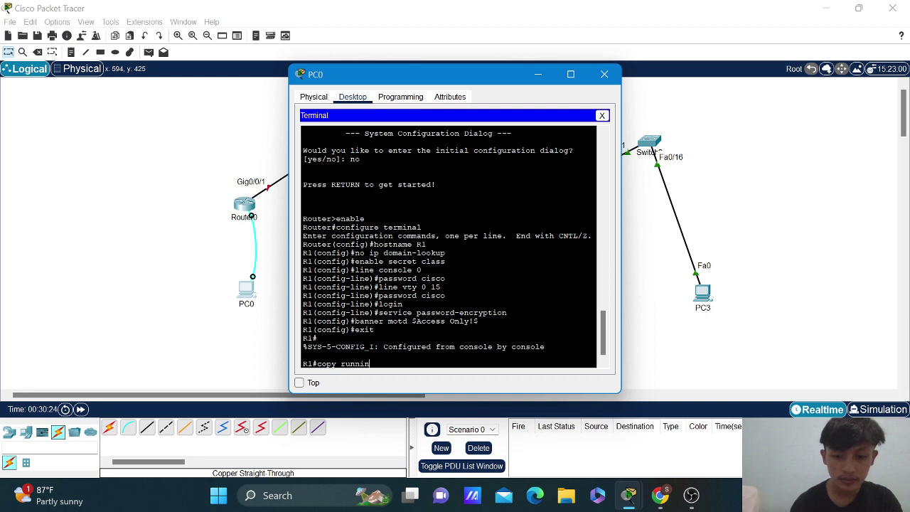
text(g)
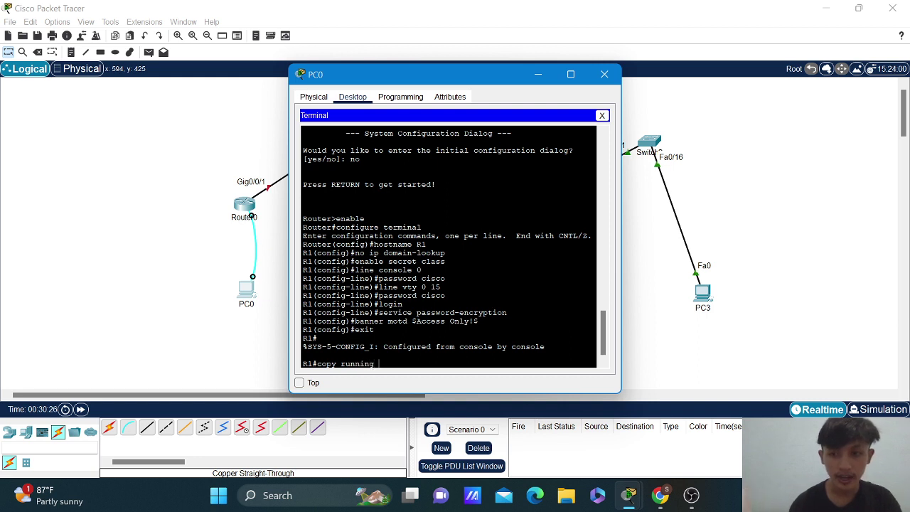
text(-)
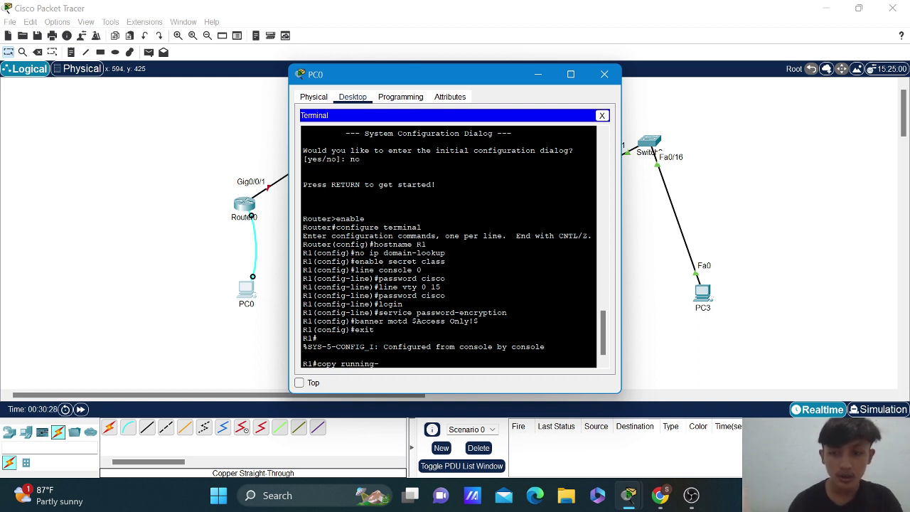
text(config)
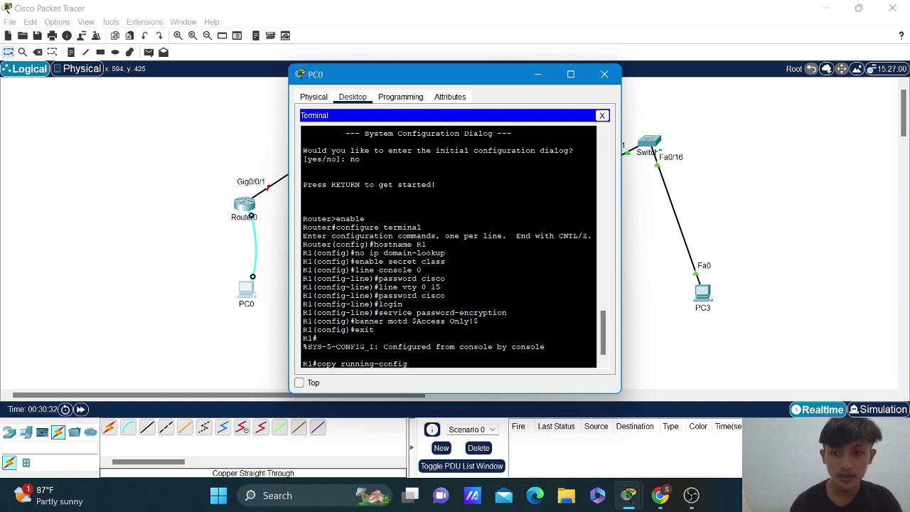
text( st)
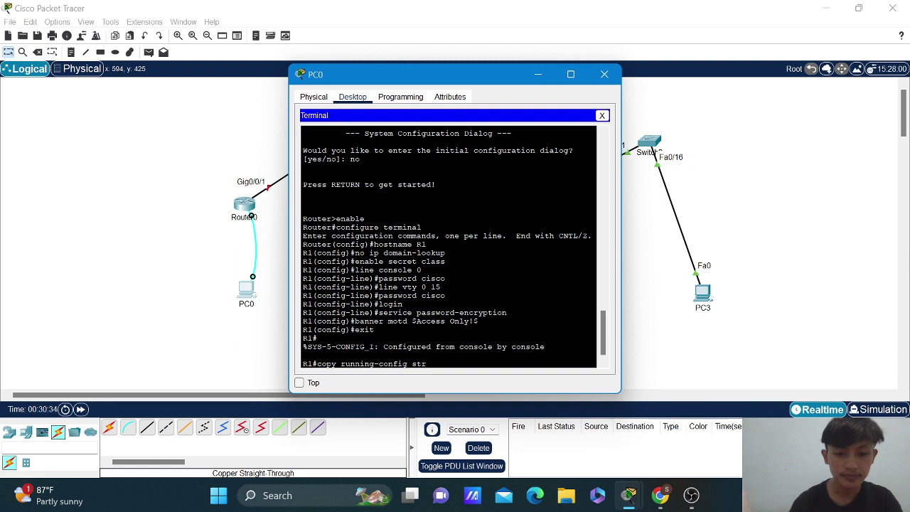
text(art)
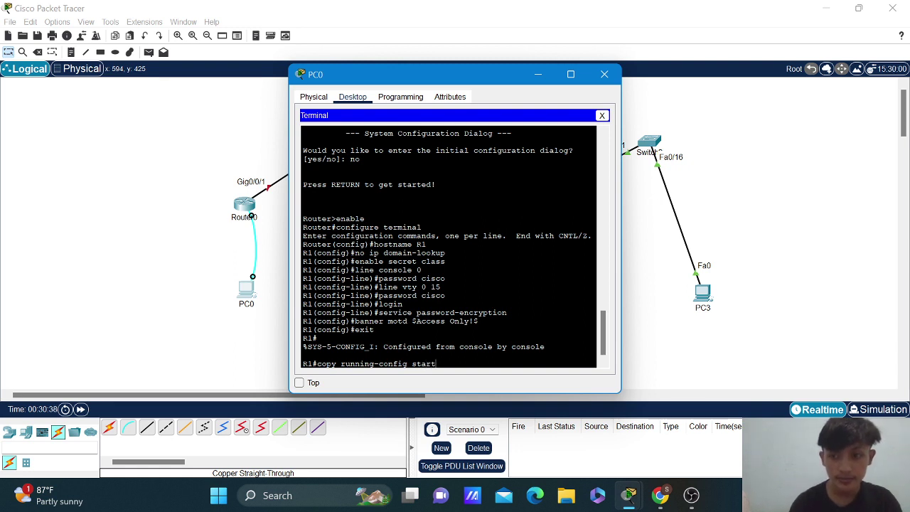
text(up)
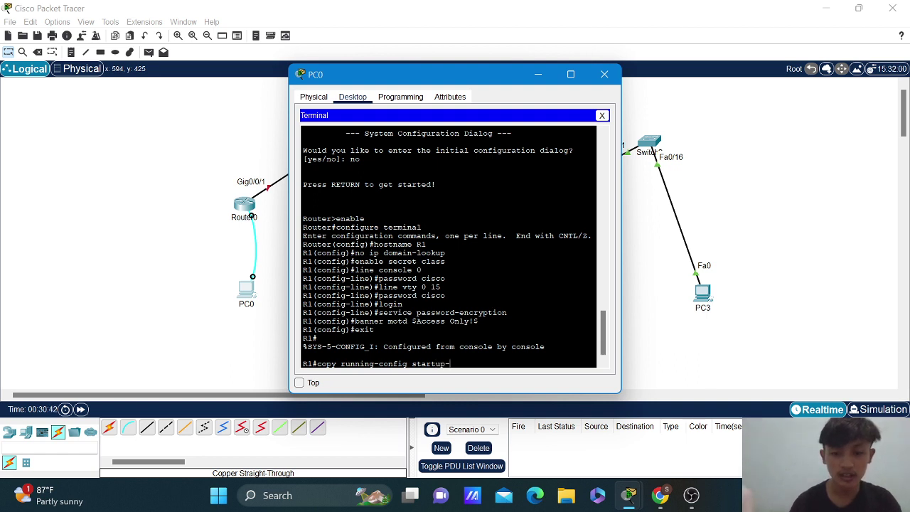
text(-config)
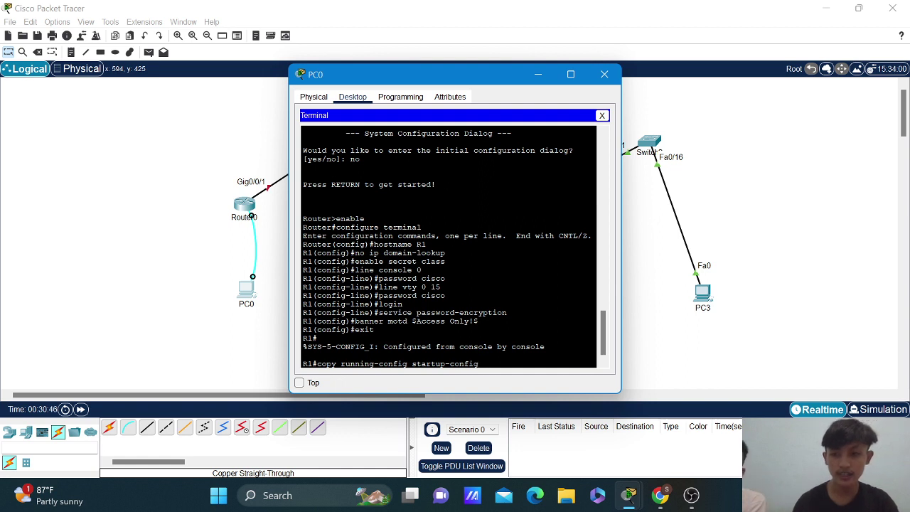
key(Return)
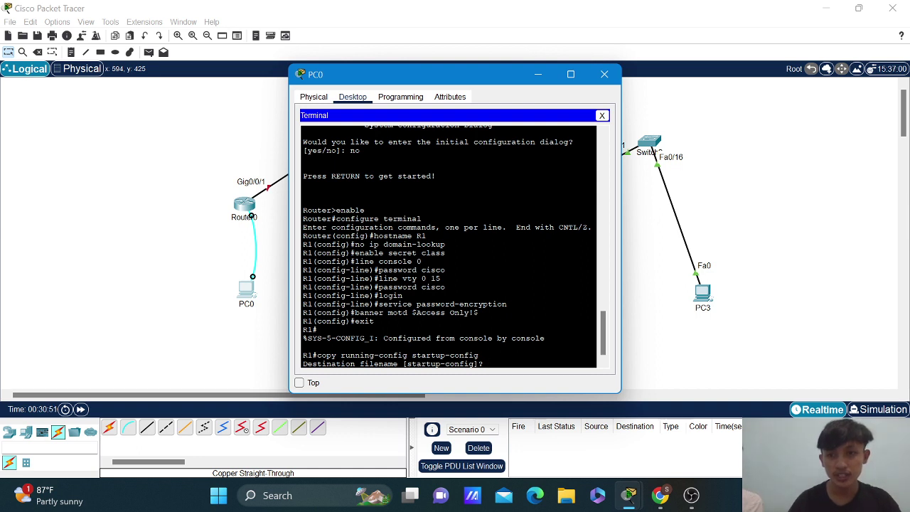
key(Return)
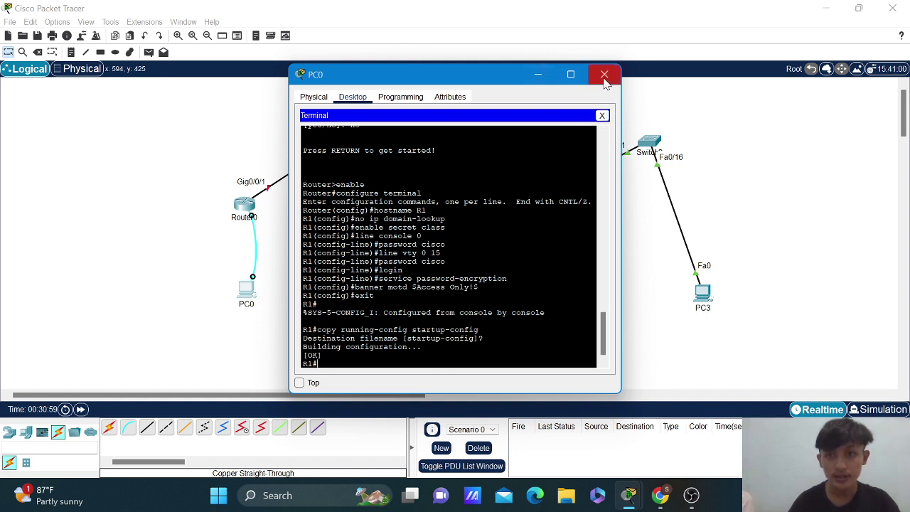
click(604, 76)
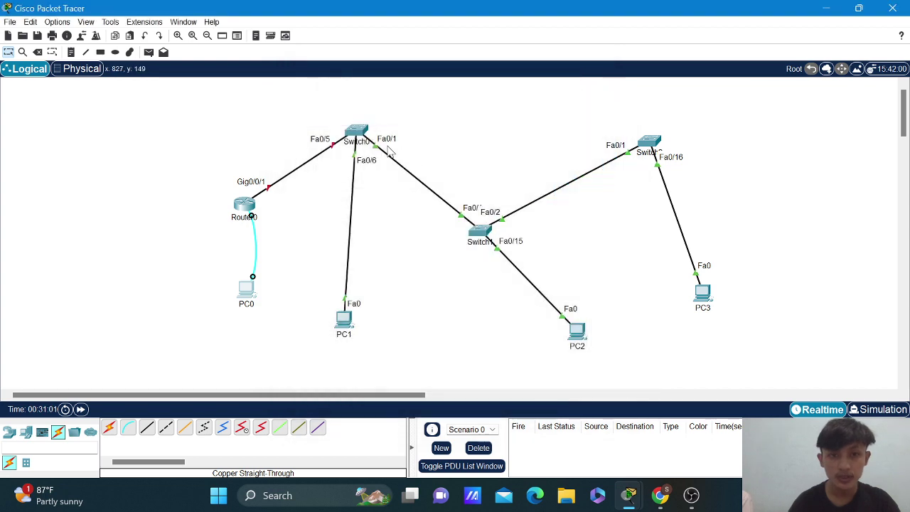
Open Switch0's CLI tab and enter enable, then configure terminal mode.
click(356, 134)
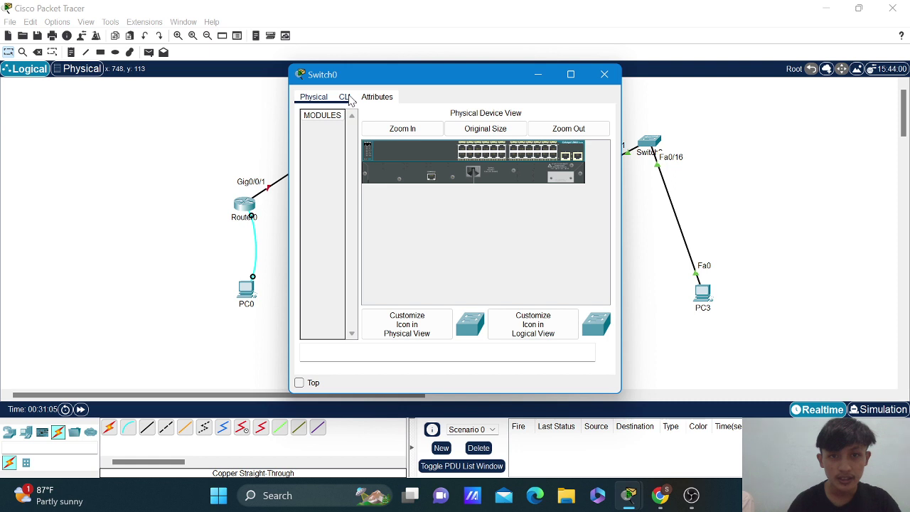
click(345, 97)
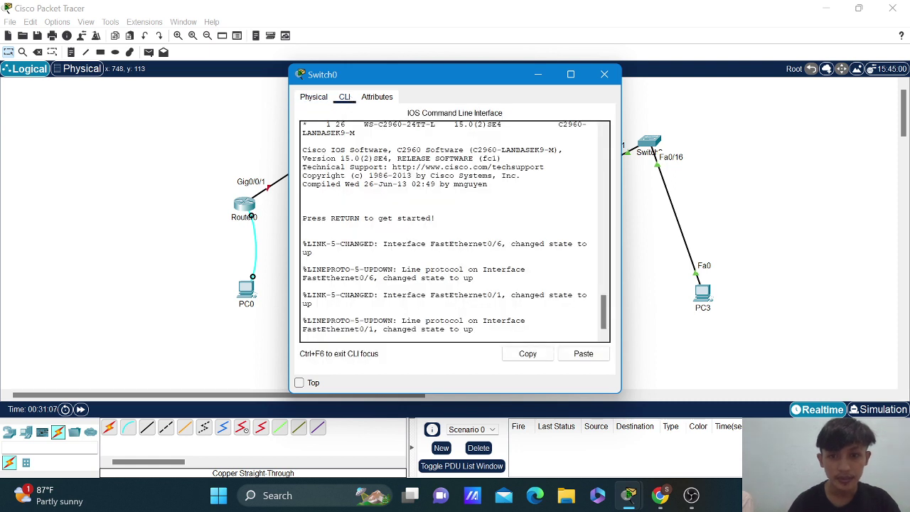
key(Return)
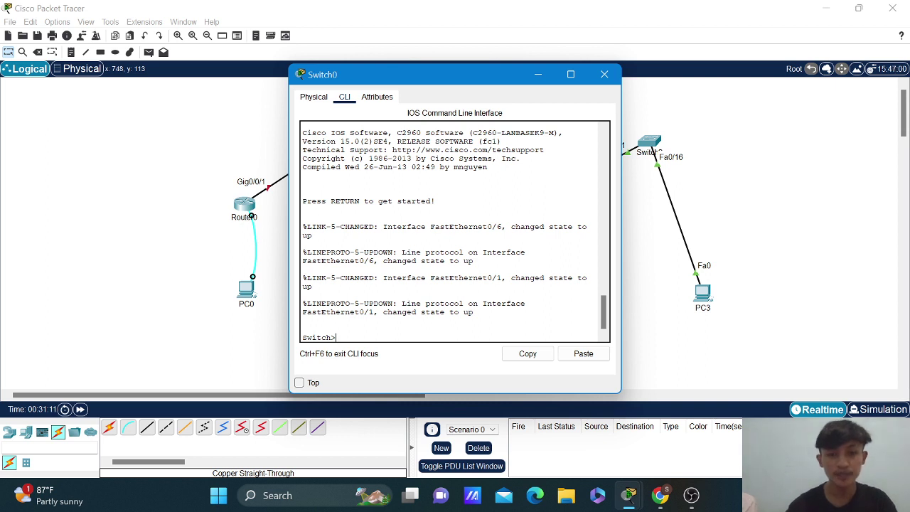
text(enable)
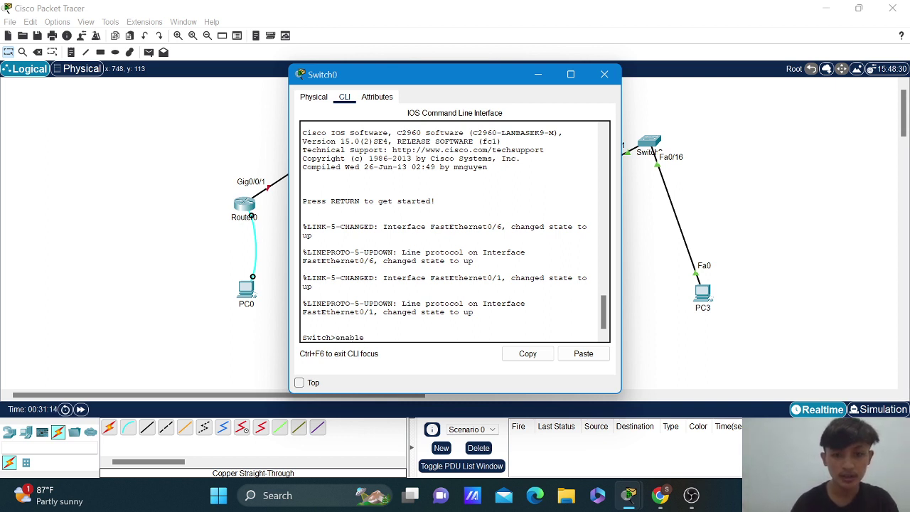
key(Return)
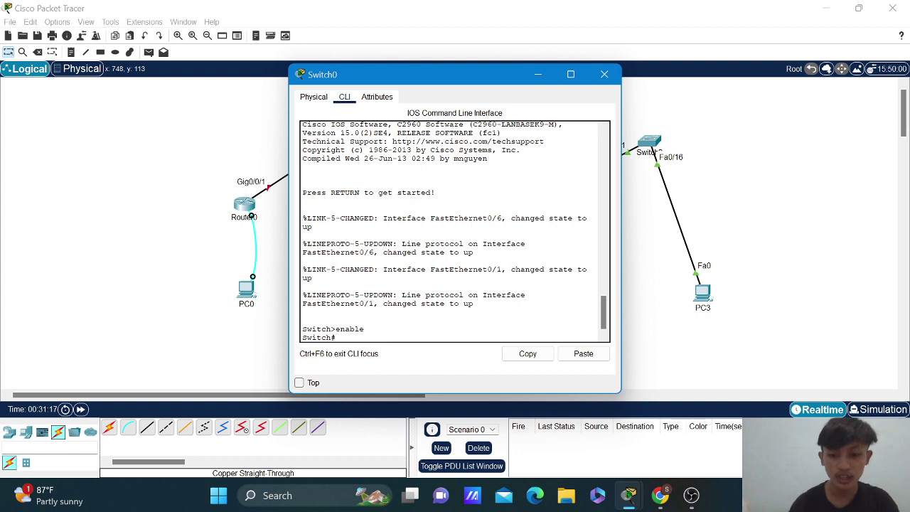
text(configur)
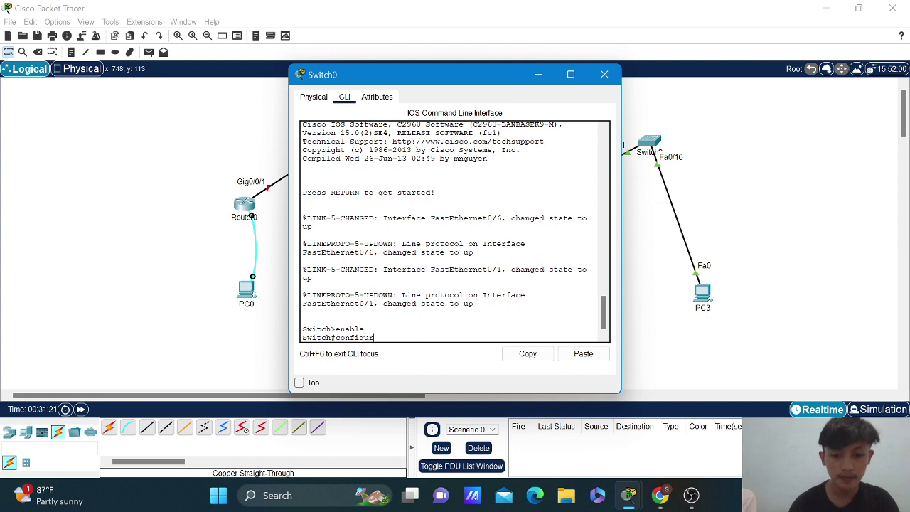
text(e terminal)
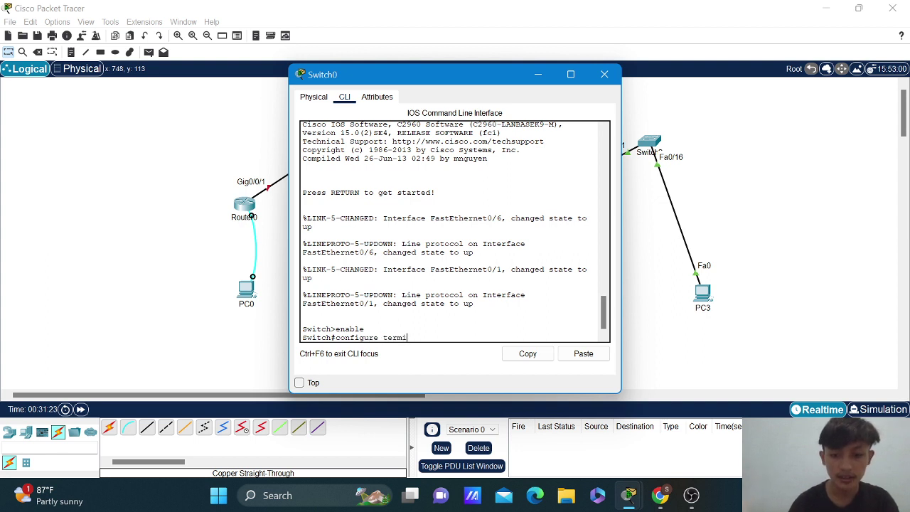
key(Return)
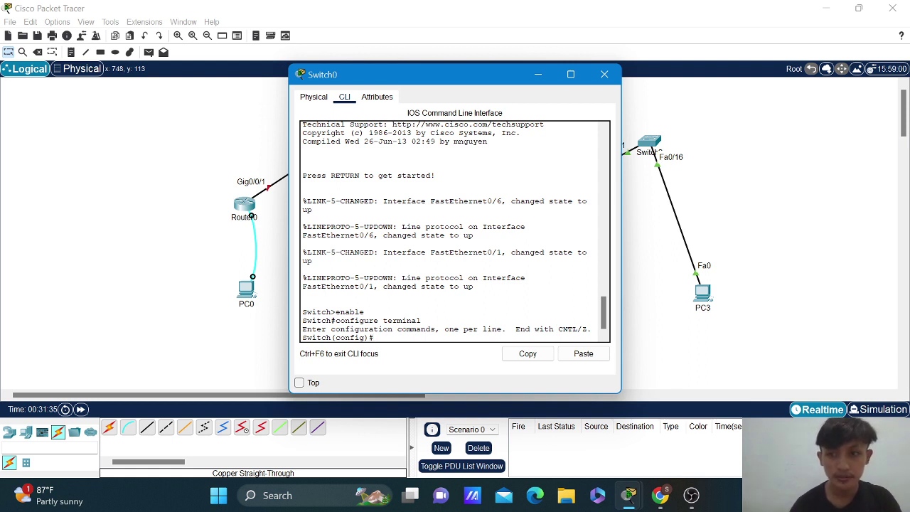
Rename the switch to S1 and enter ip domain-lookup.
text(host)
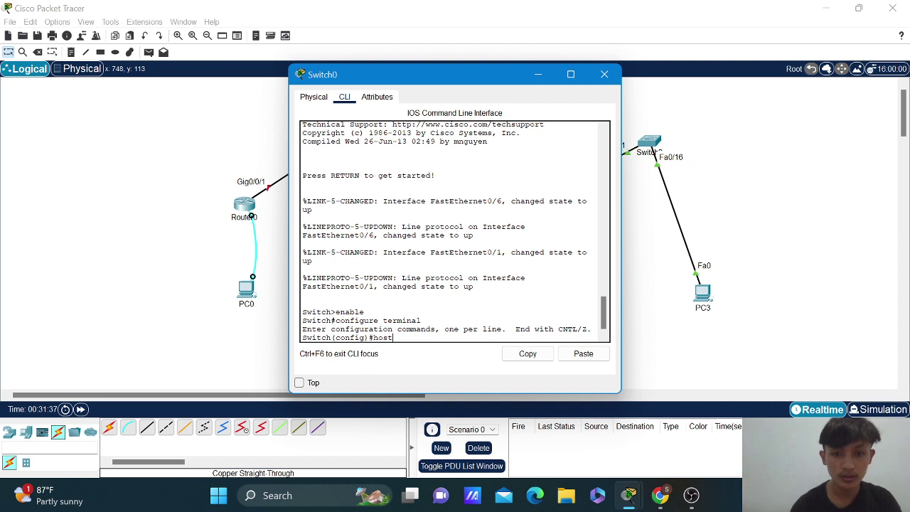
text(name)
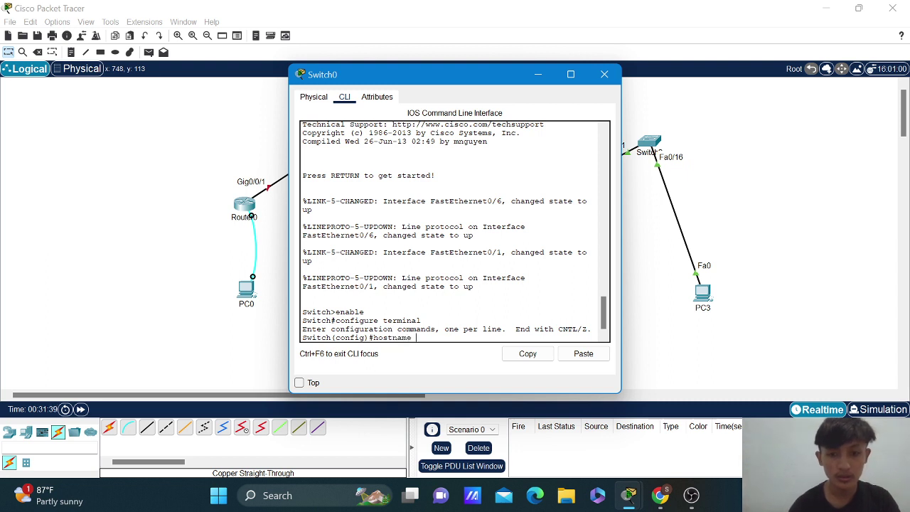
text( S1)
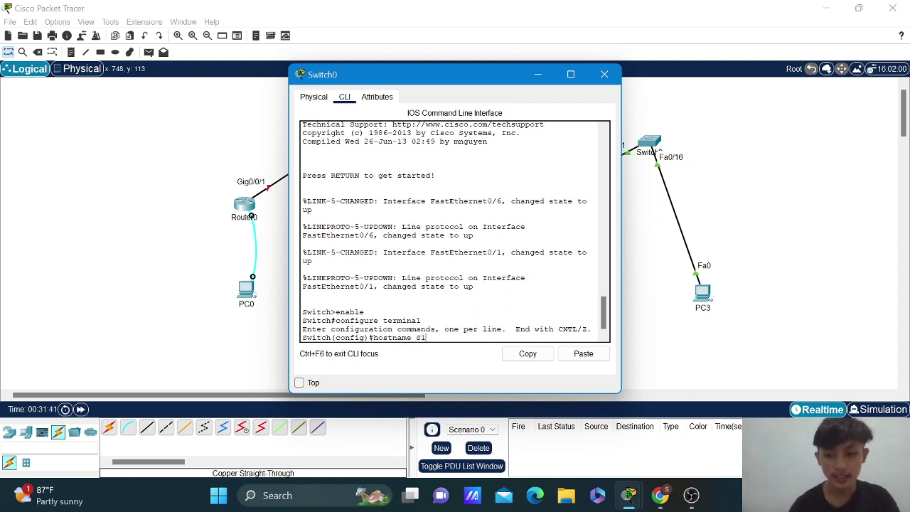
key(Return)
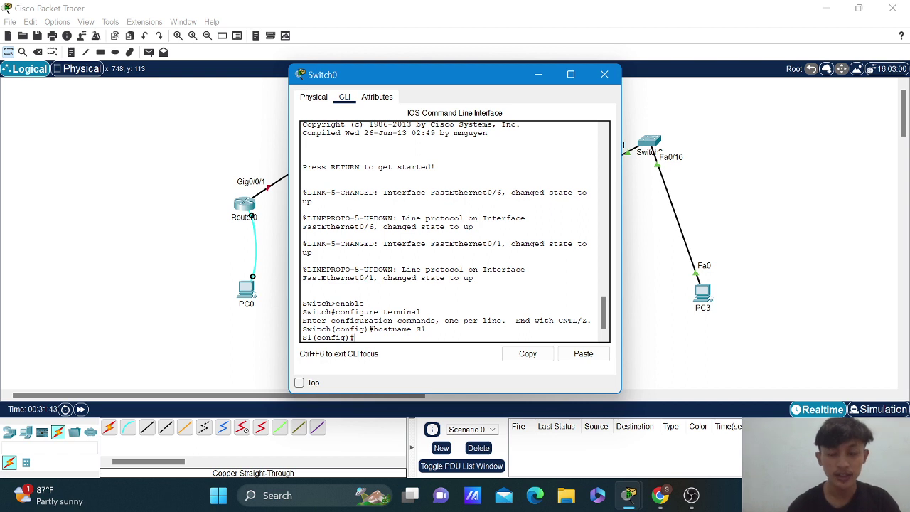
text(ip)
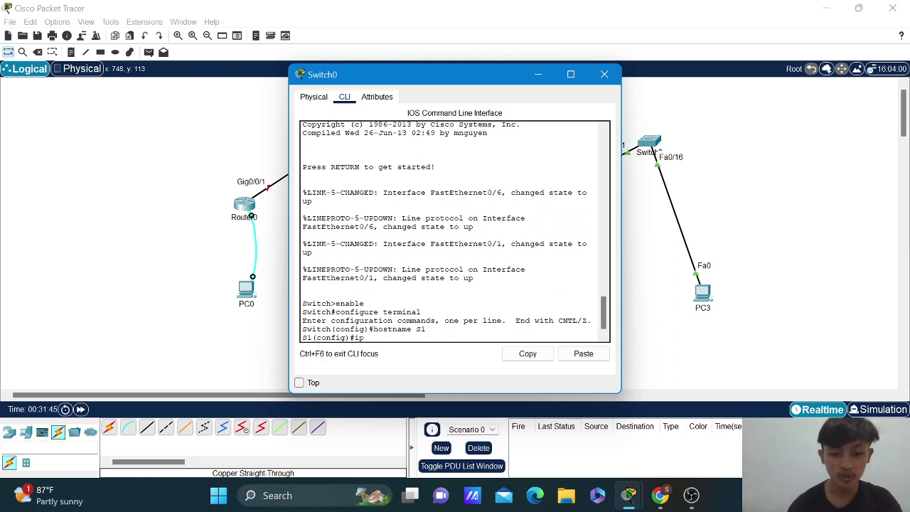
text( domain)
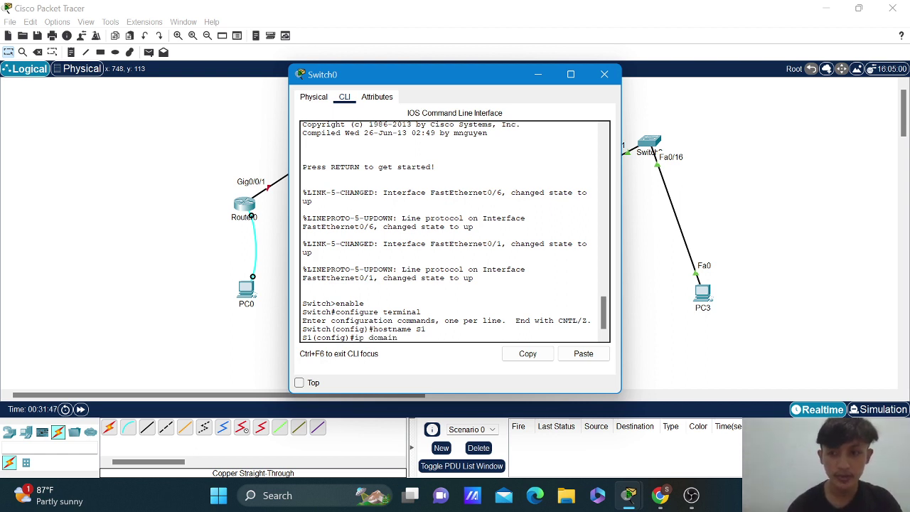
text(-look)
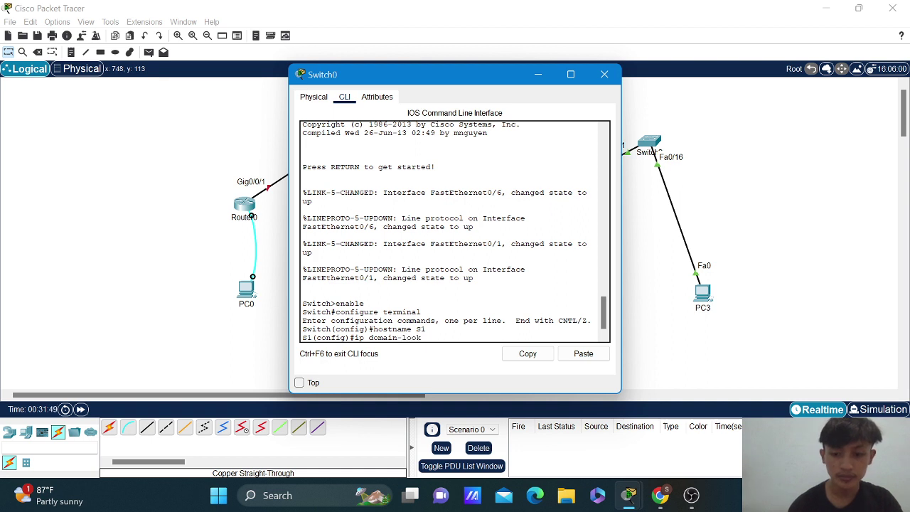
text(up)
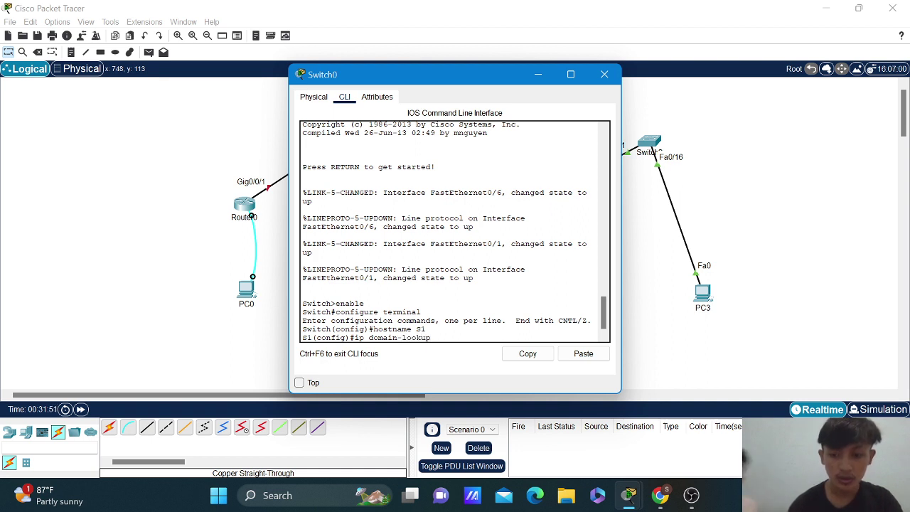
key(Return)
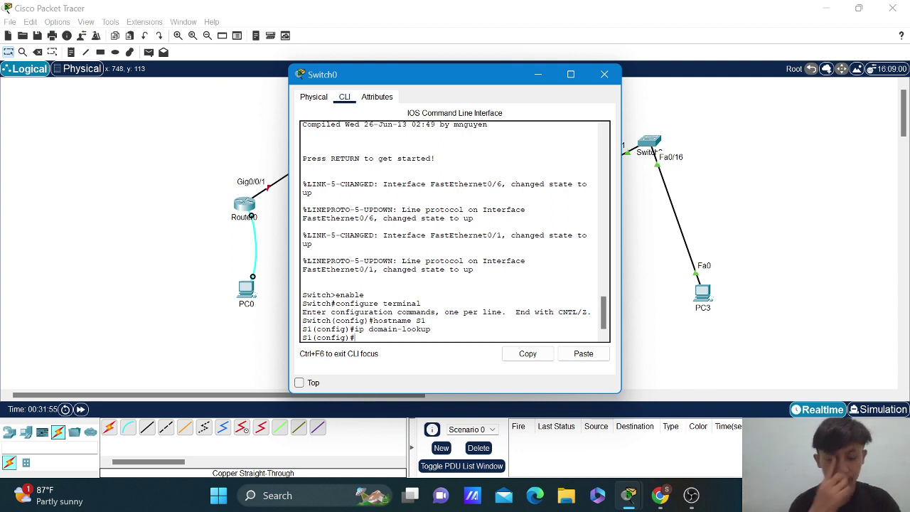
Set the switch's enable secret password, correcting a typo along the way.
text(enable)
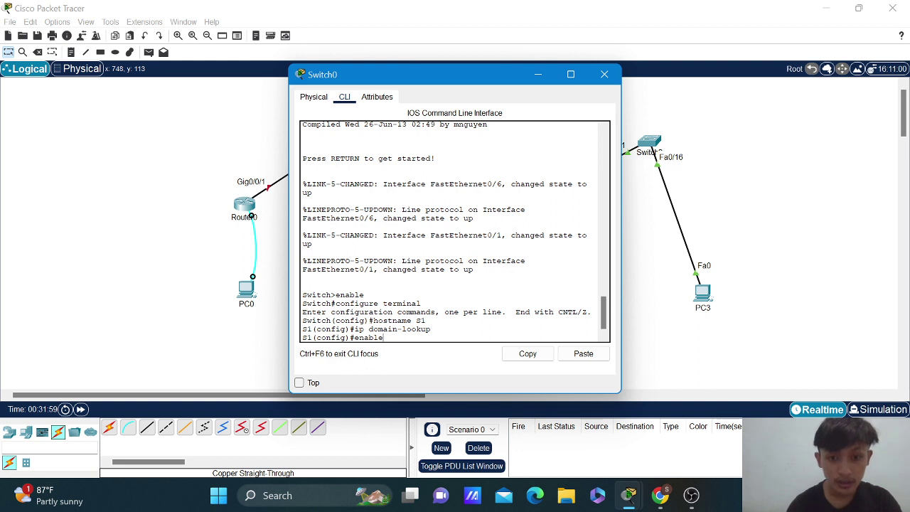
text( secret)
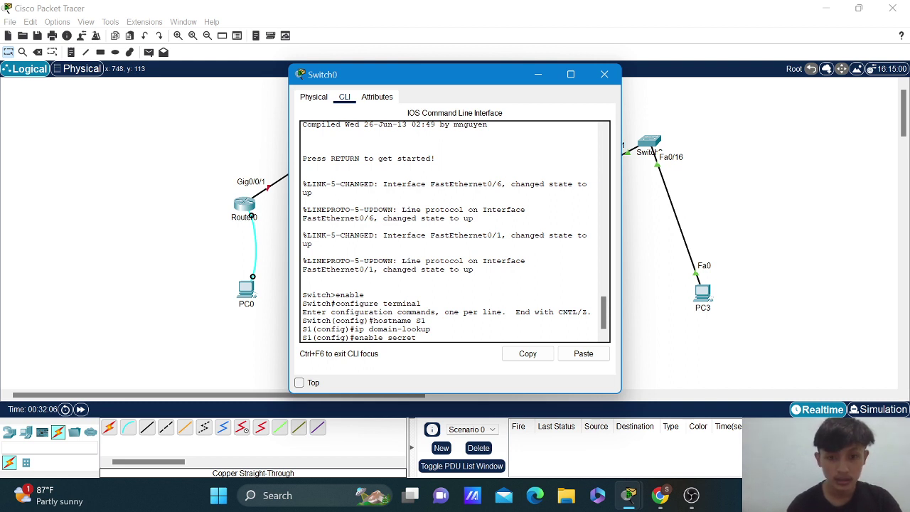
text(class)
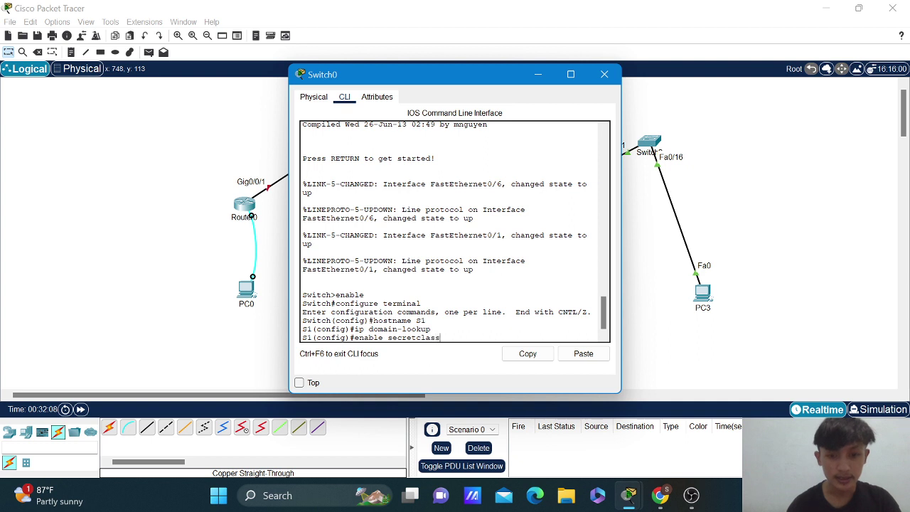
key(BackSpace)
key(BackSpace)
key(BackSpace)
key(BackSpace)
key(BackSpace)
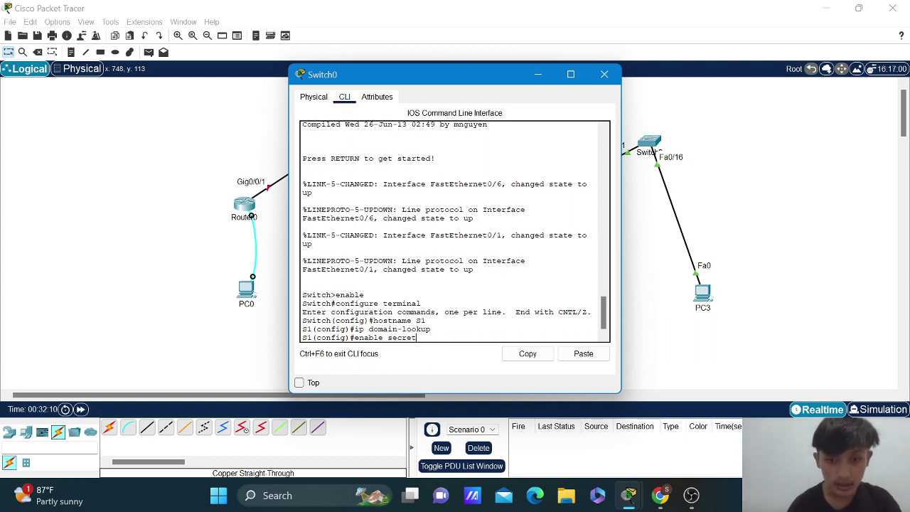
text(class)
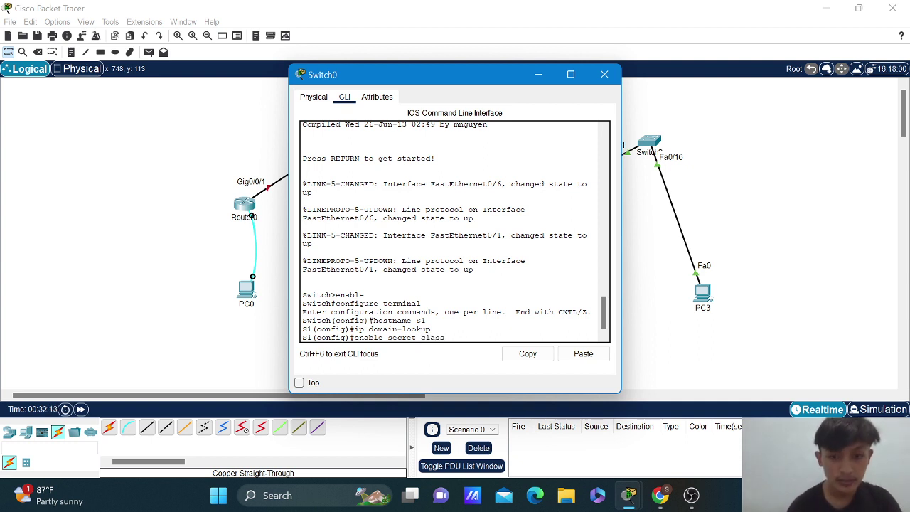
key(Return)
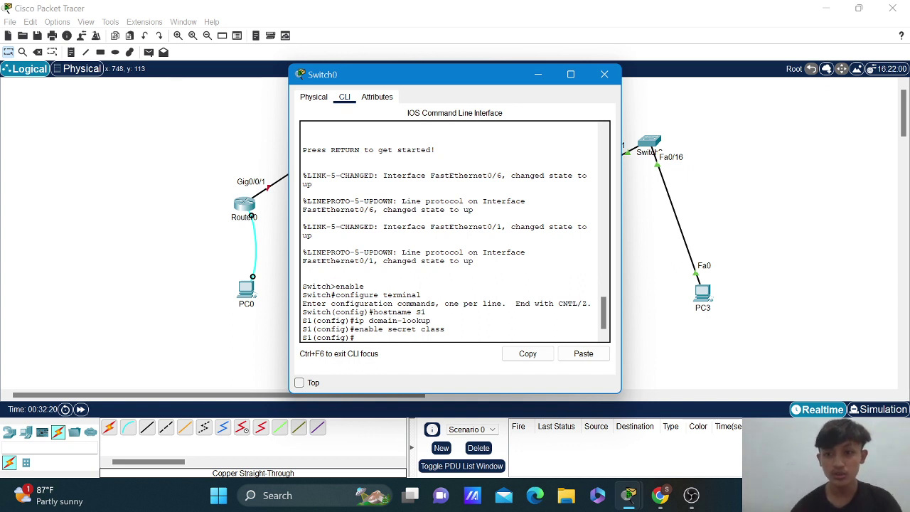
text(line)
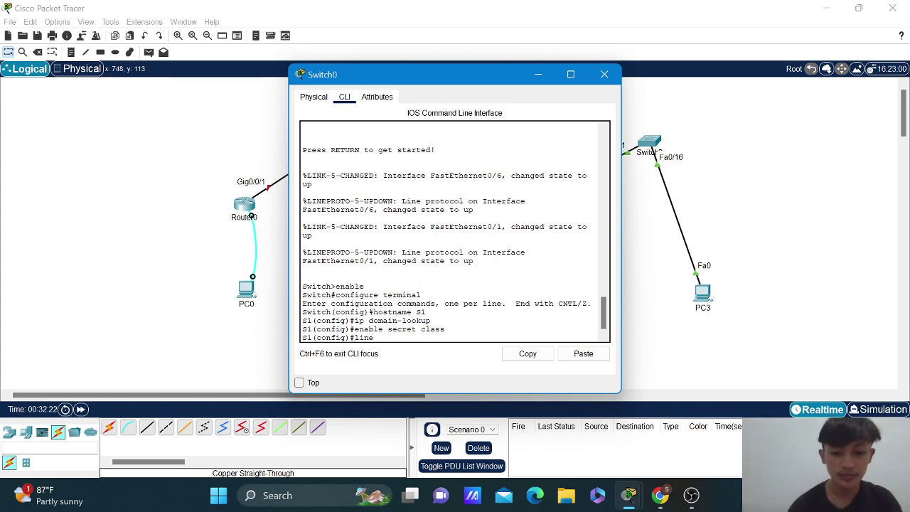
text( console)
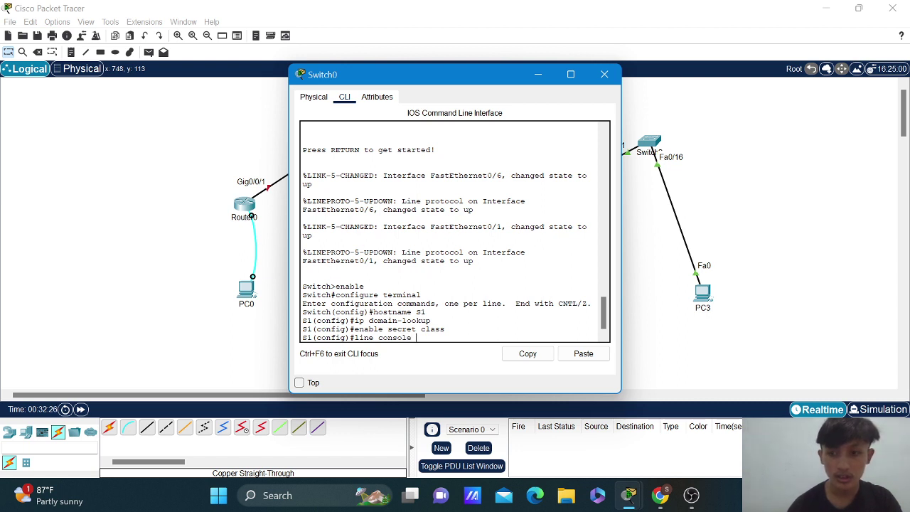
text( 0)
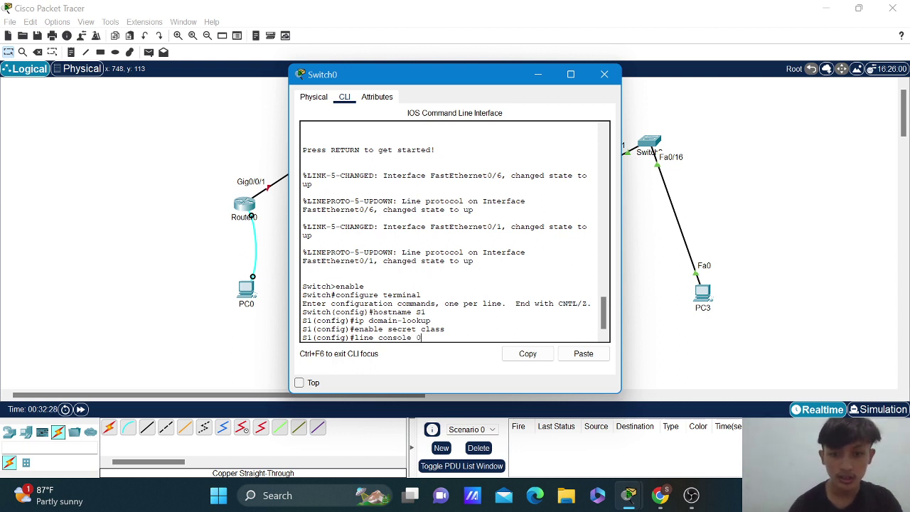
Set a password on S1's console line 0.
key(Return)
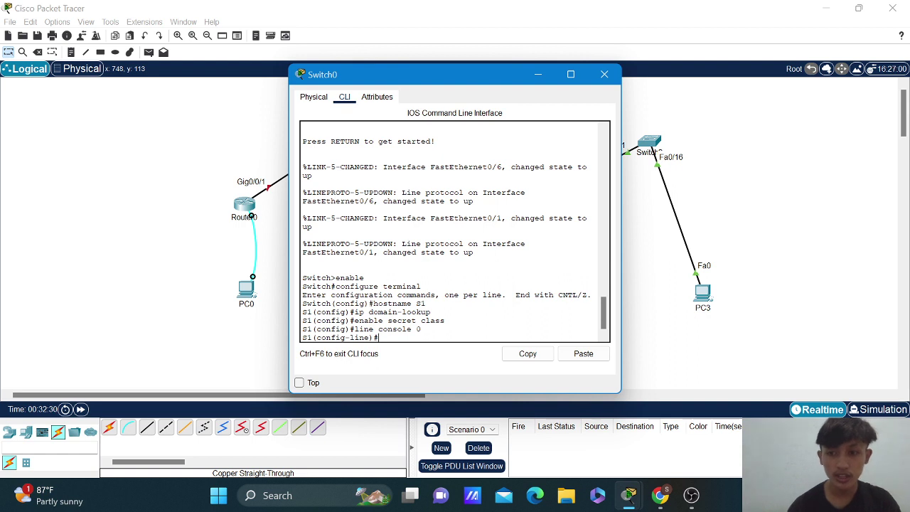
text(passwo)
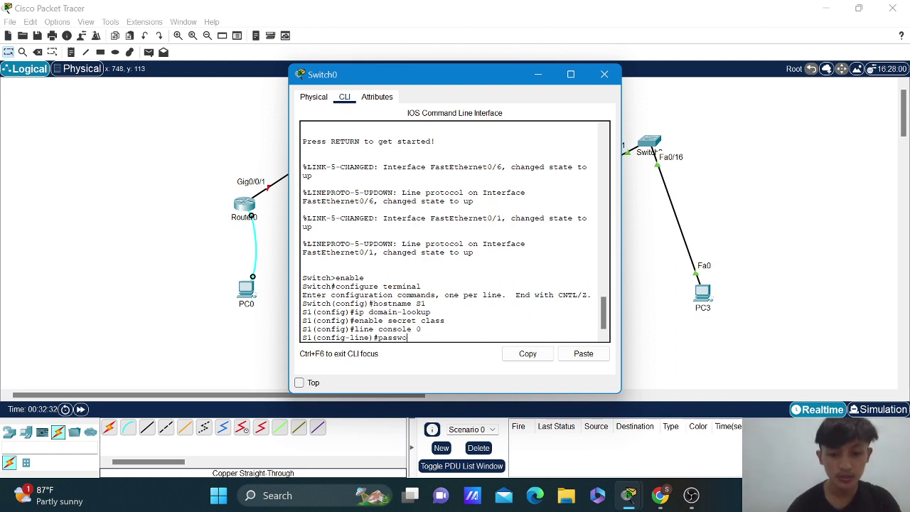
text(rd cisco)
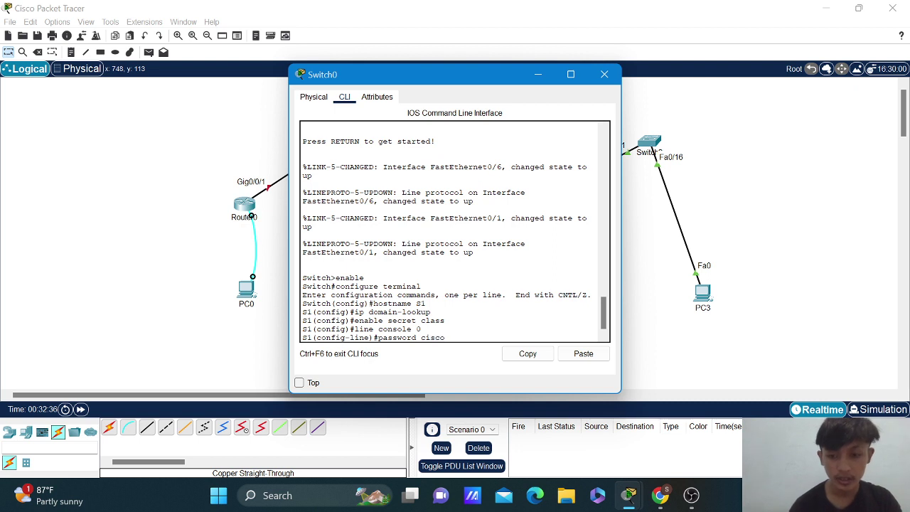
key(Return)
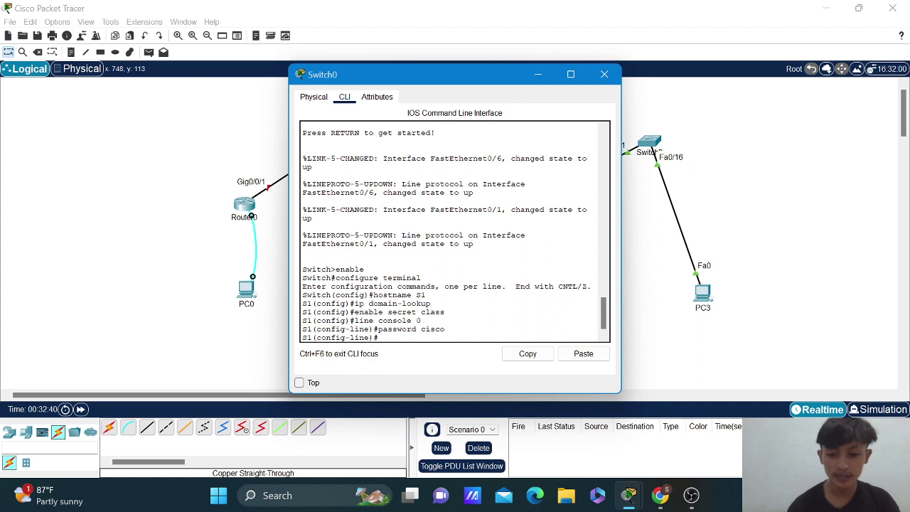
Set a password on S1's vty lines 0–15 and require login on them.
text(line v)
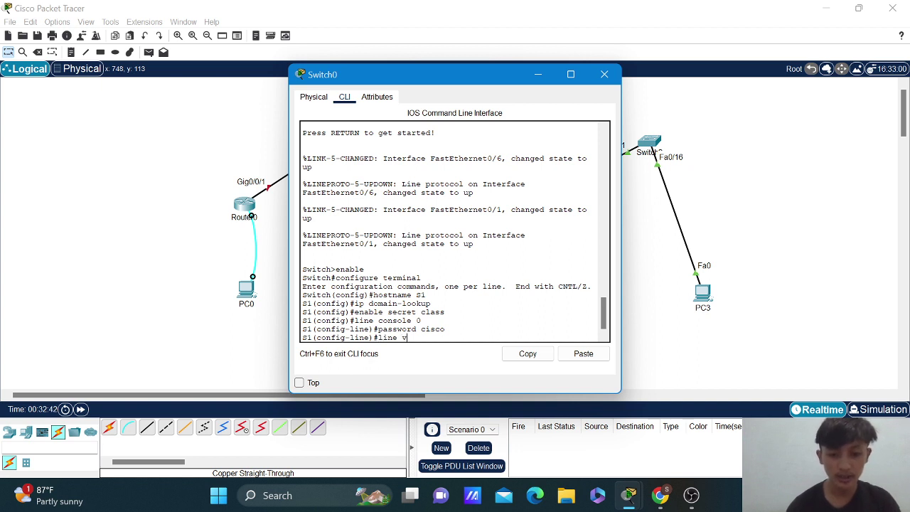
text(ty)
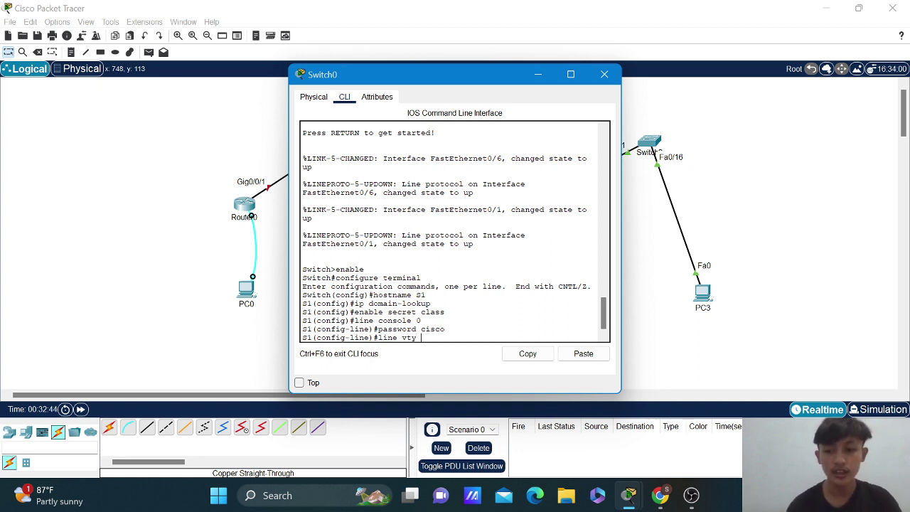
text( 0 15)
key(Return)
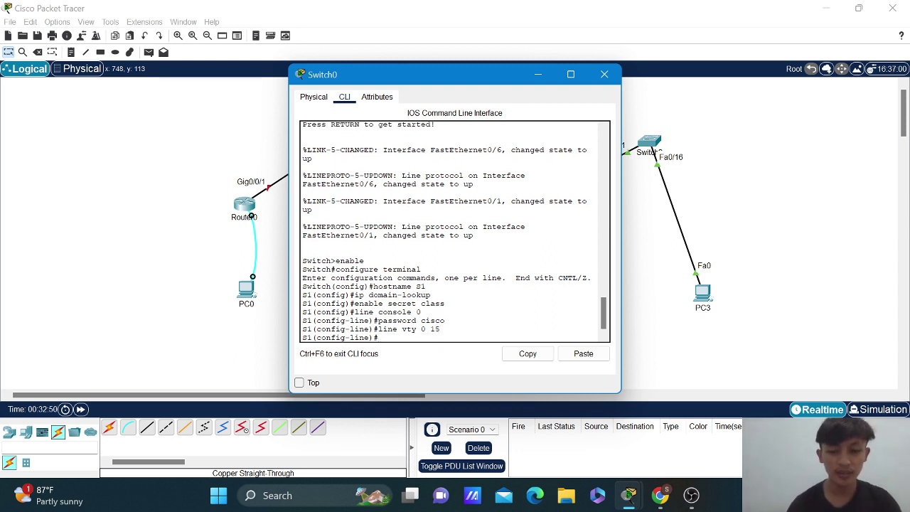
text(password)
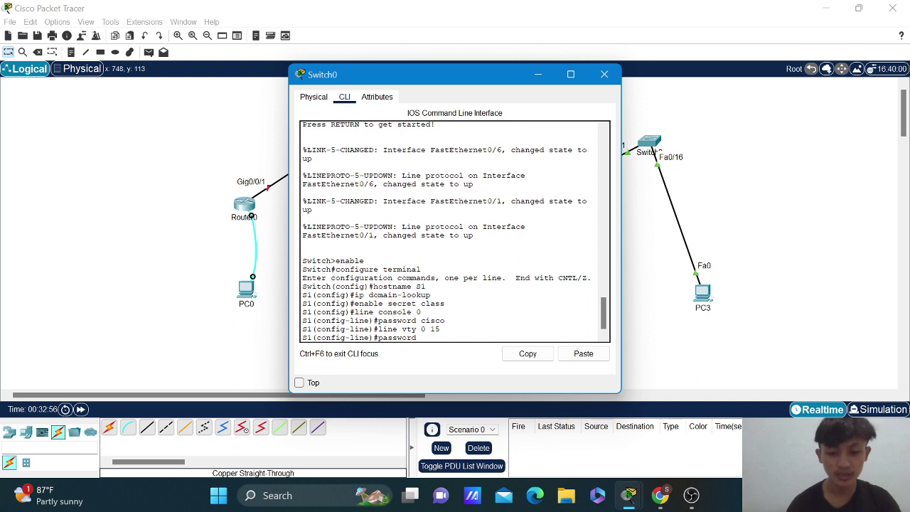
text(isco)
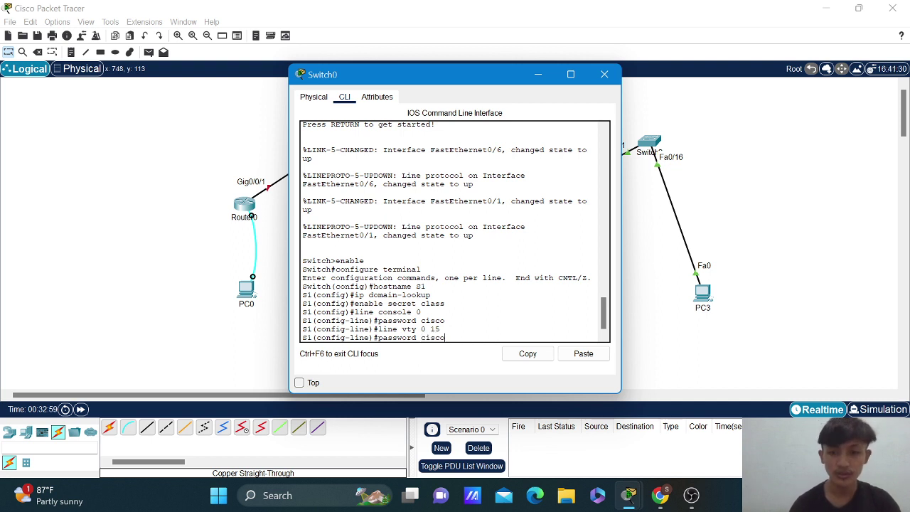
key(Return)
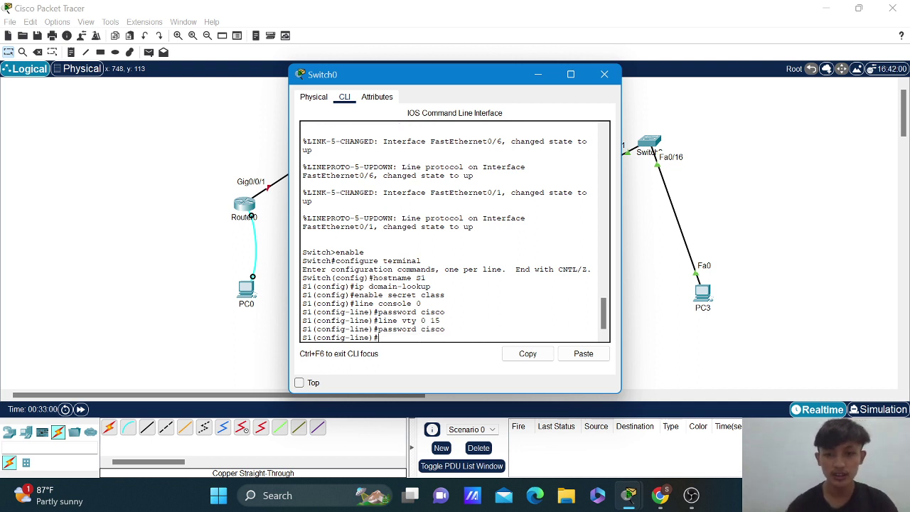
text(login)
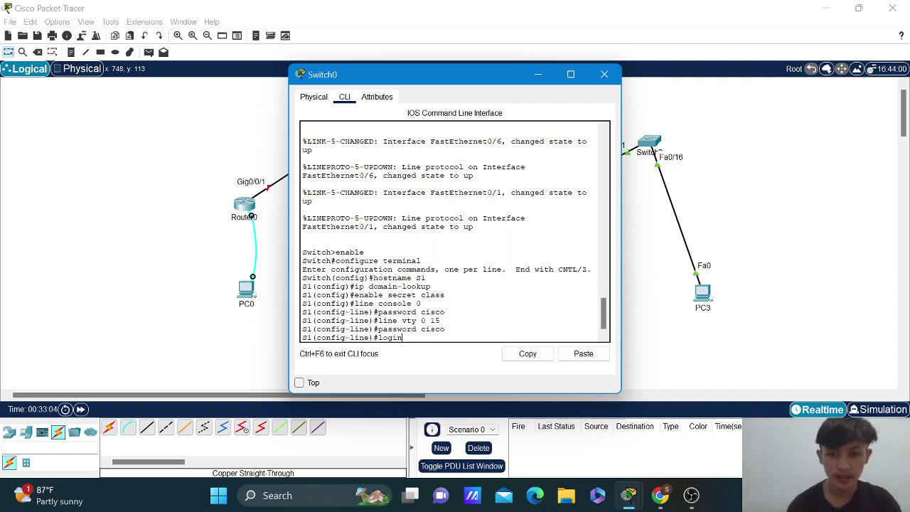
key(Return)
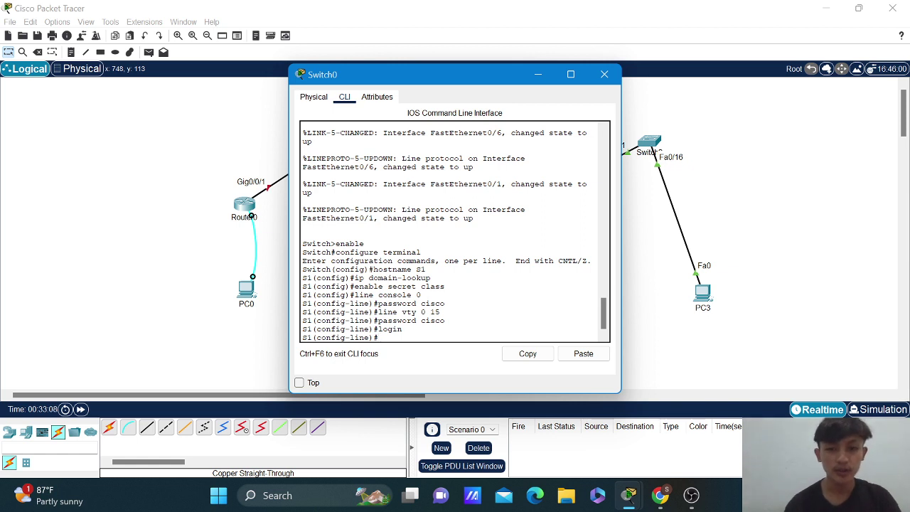
text(servi)
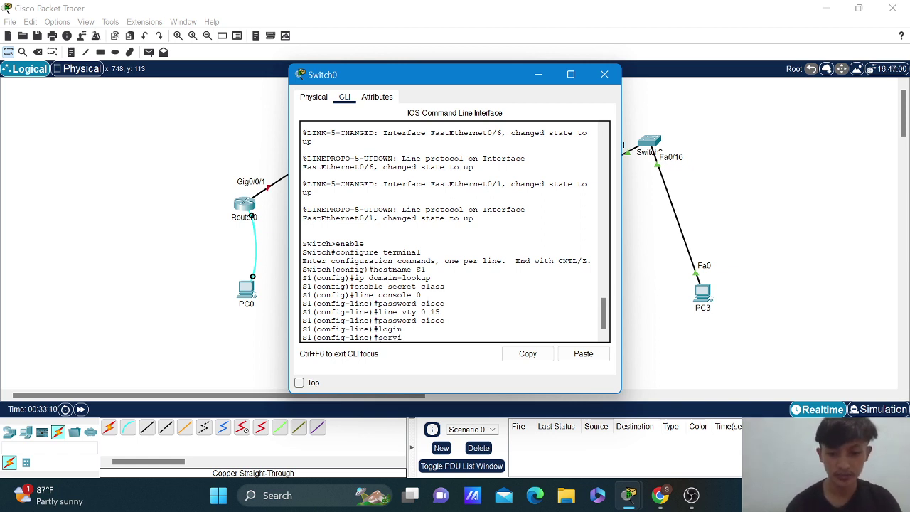
text(ce pas)
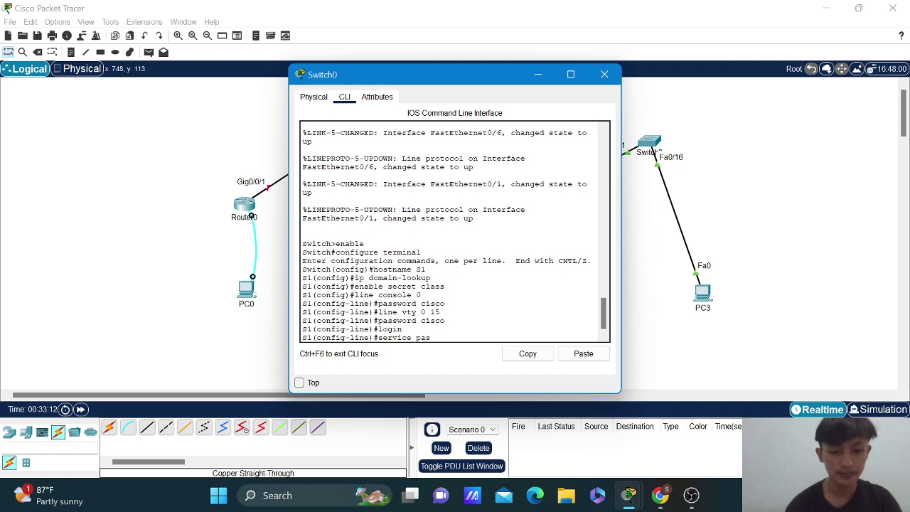
text(sword)
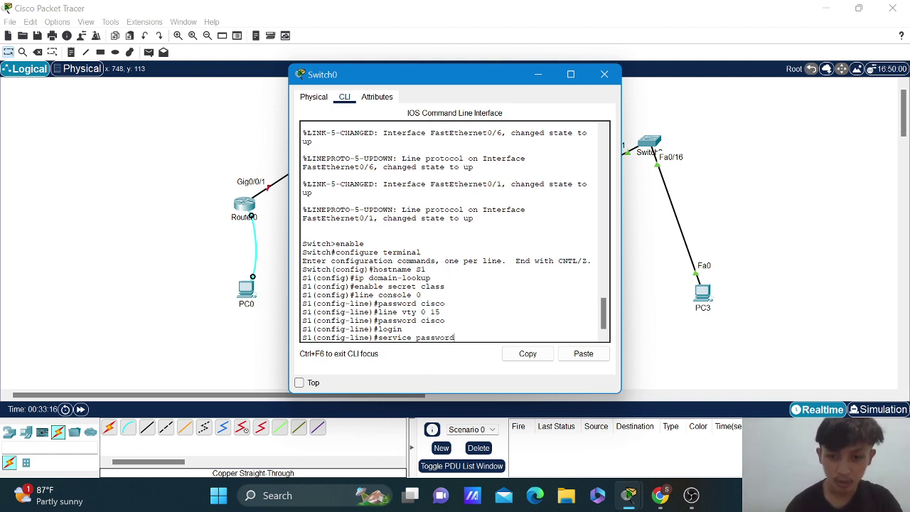
text(-)
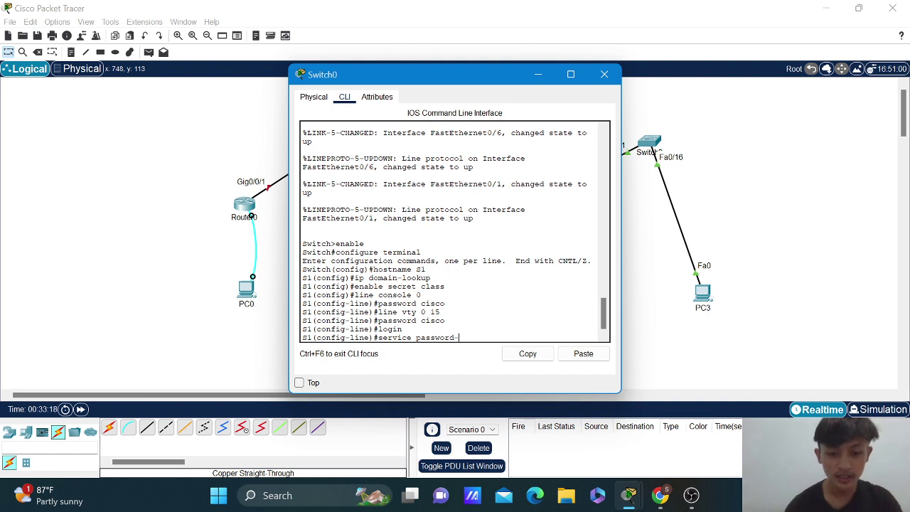
text(encryption)
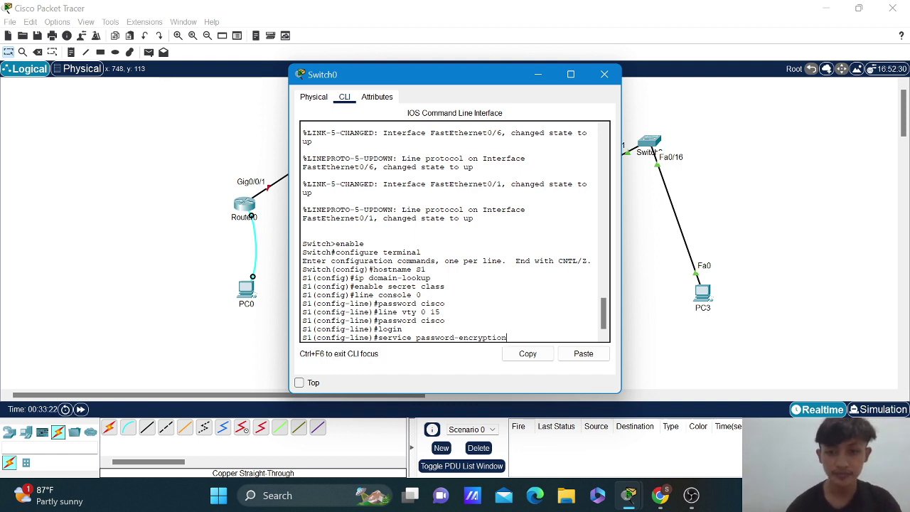
Enable service password-encryption and set the MOTD banner to 'Access Only!'.
key(Return)
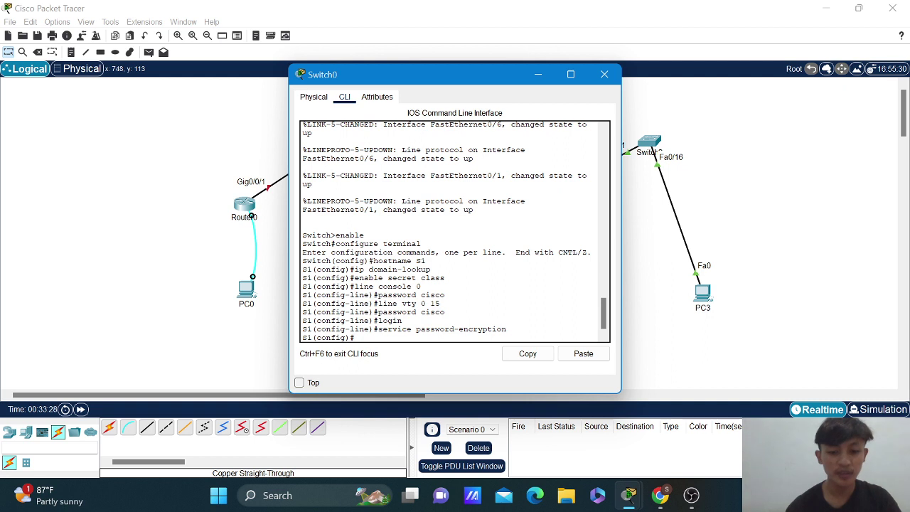
text(banne)
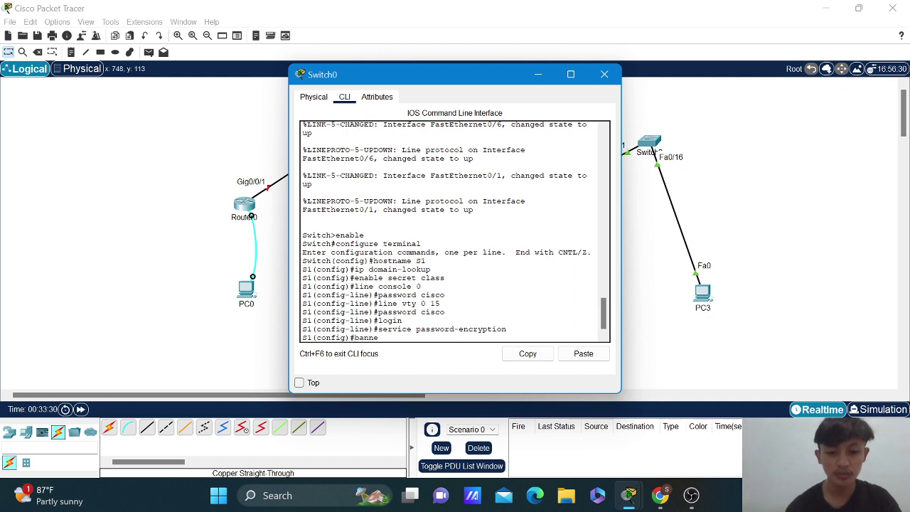
text(r motd)
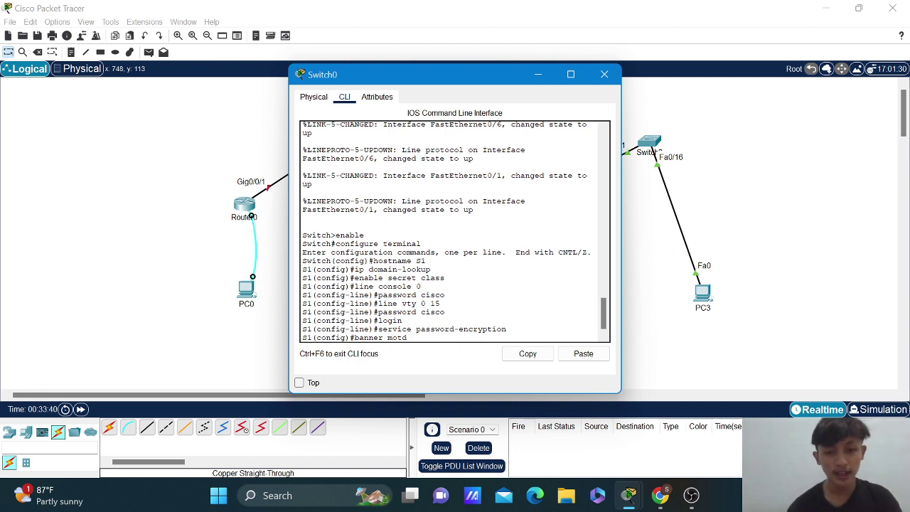
text($)
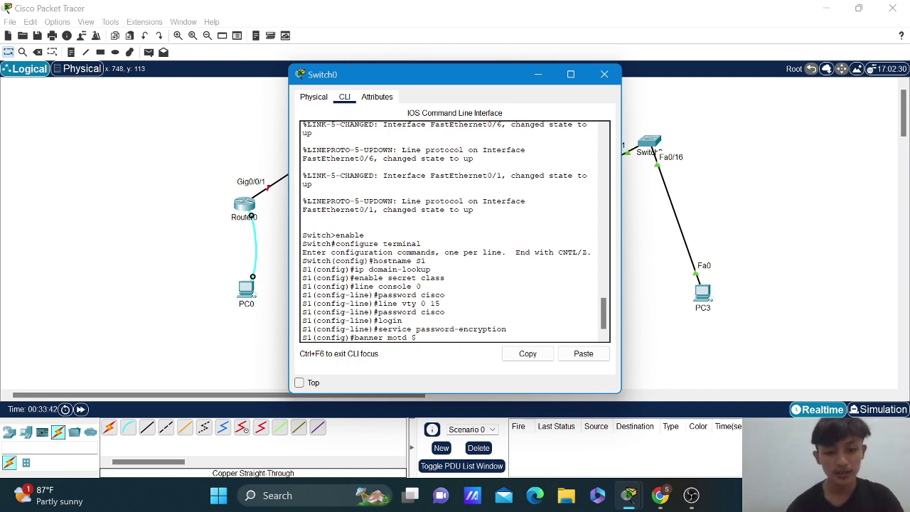
text(Access)
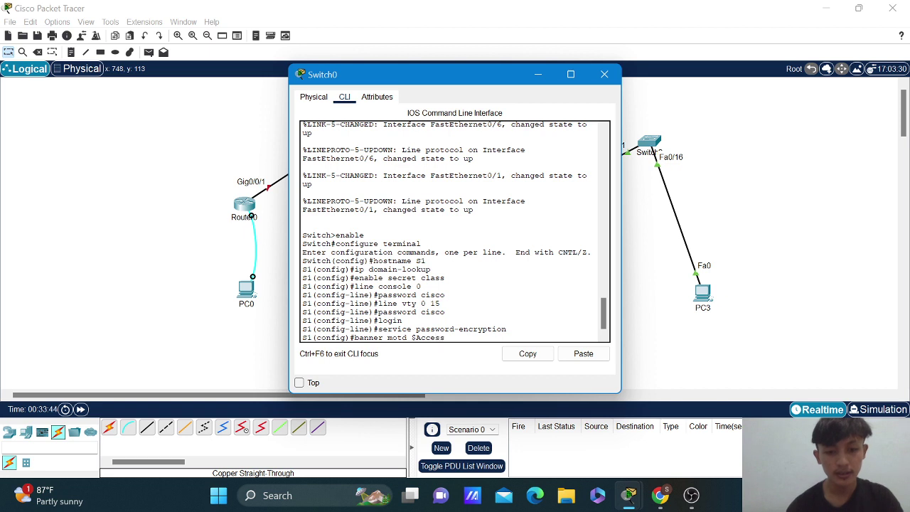
text( On)
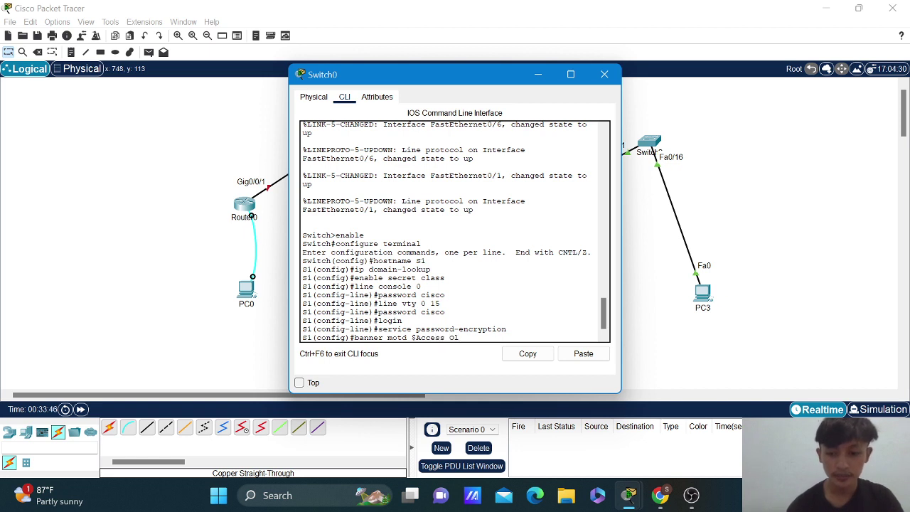
text(ly)
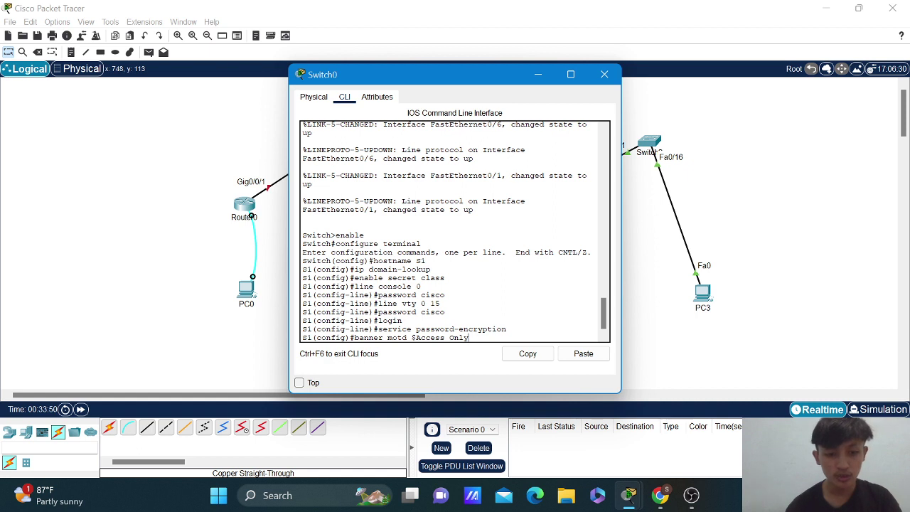
text(!$)
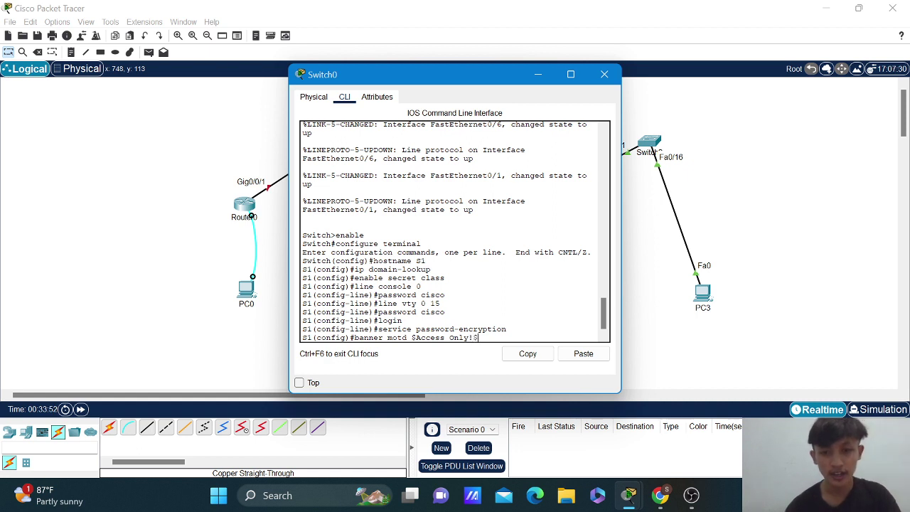
key(Return)
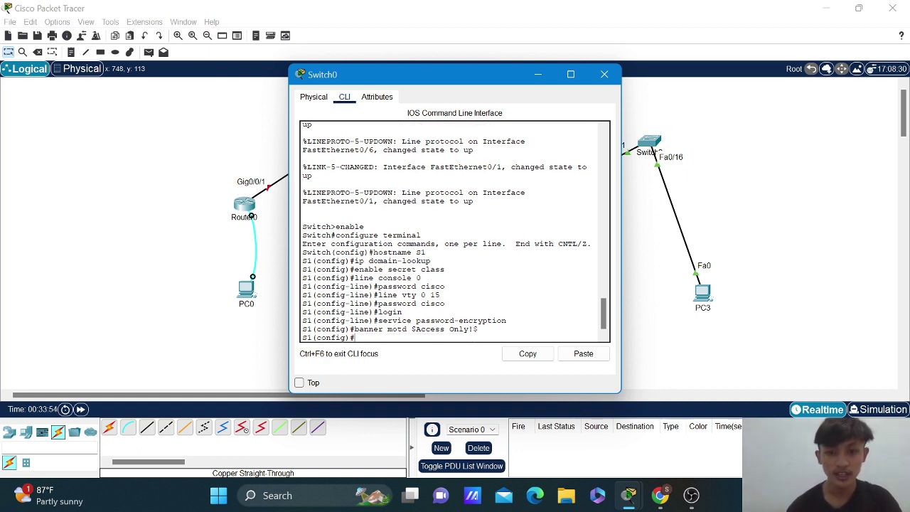
text(exit)
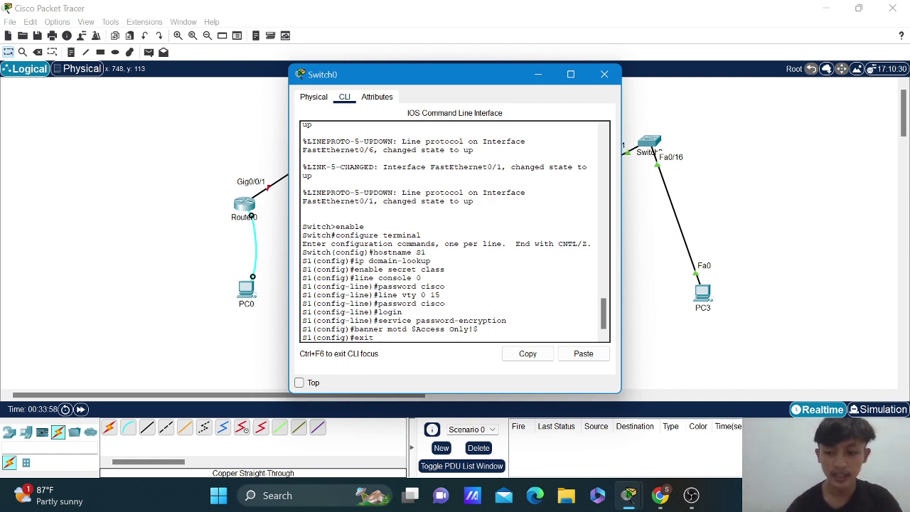
Return to privileged mode and copy running-config to startup-config with the default filename.
key(Return)
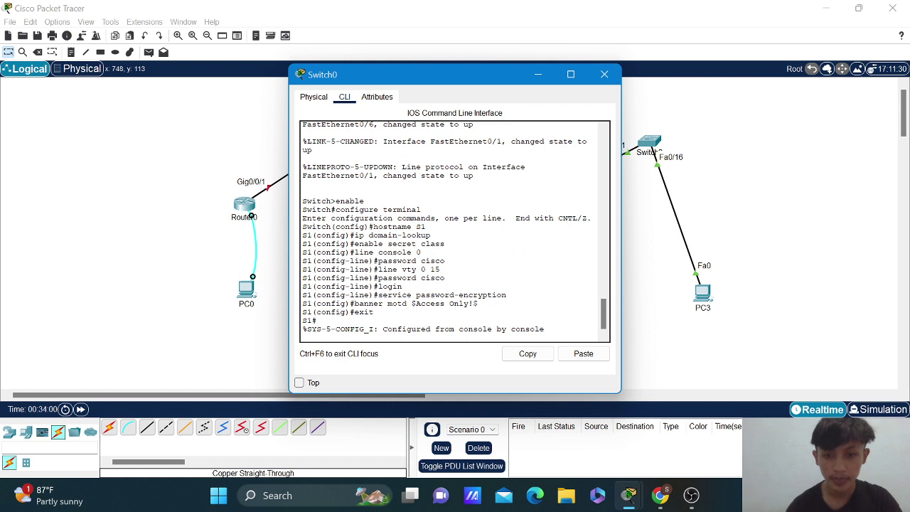
key(Return)
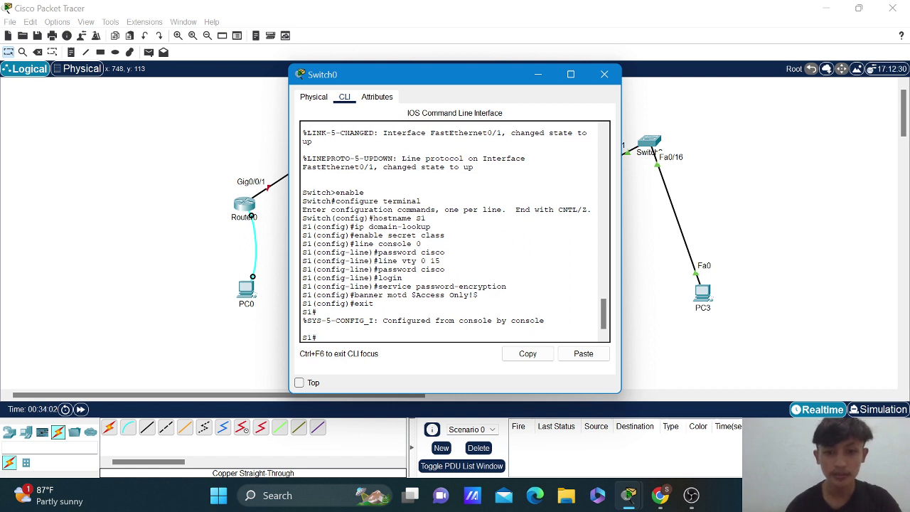
text(copy)
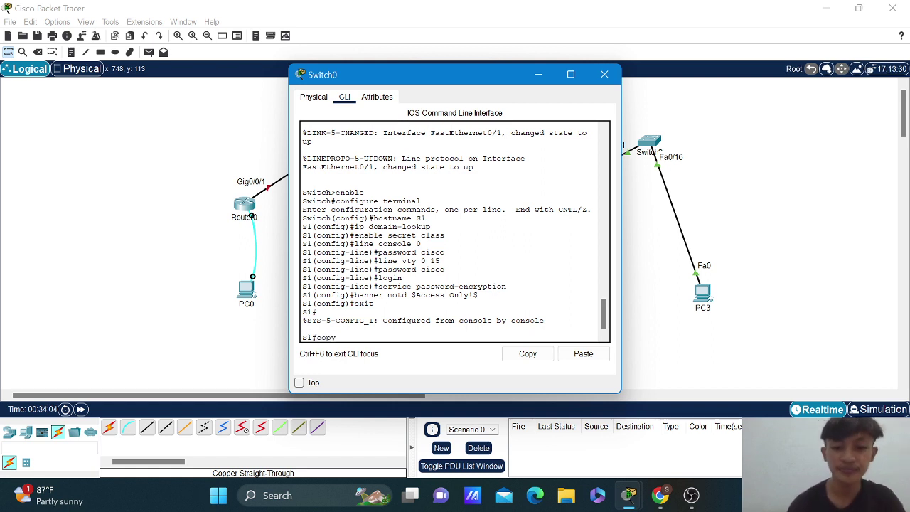
text( running)
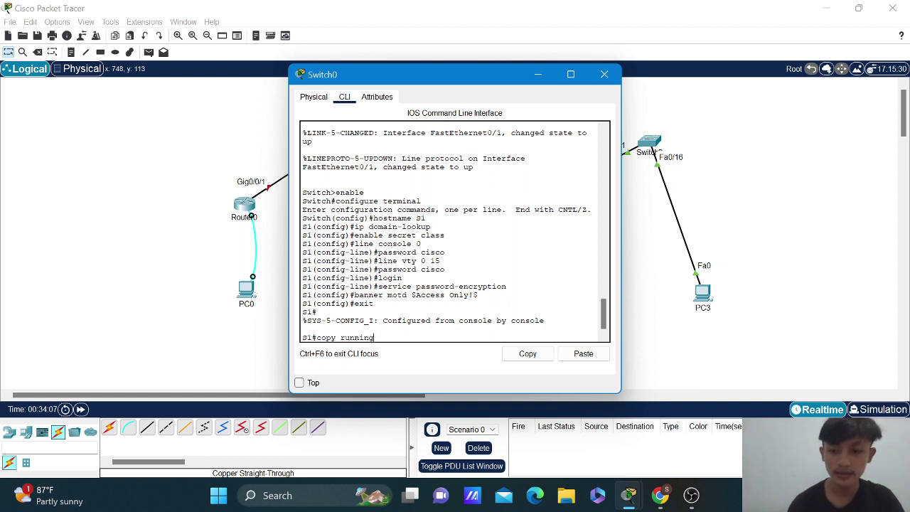
text(-ci)
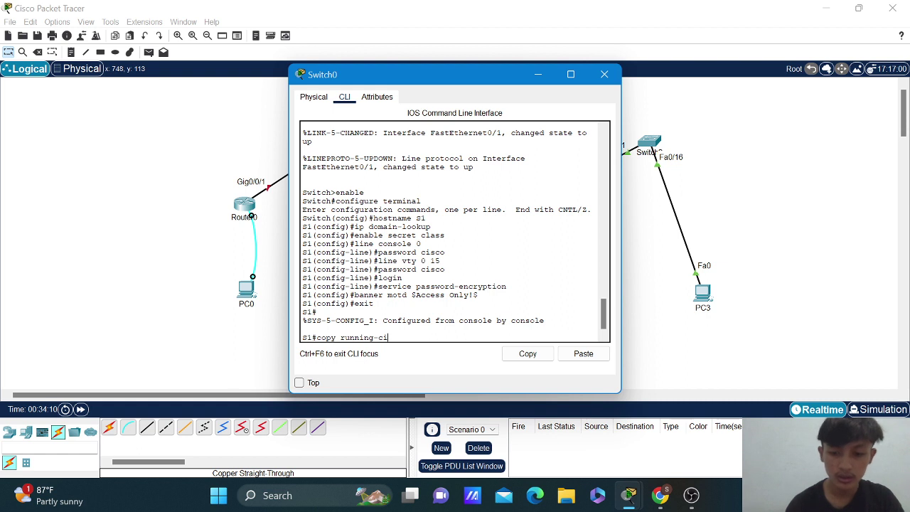
key(BackSpace)
text(on)
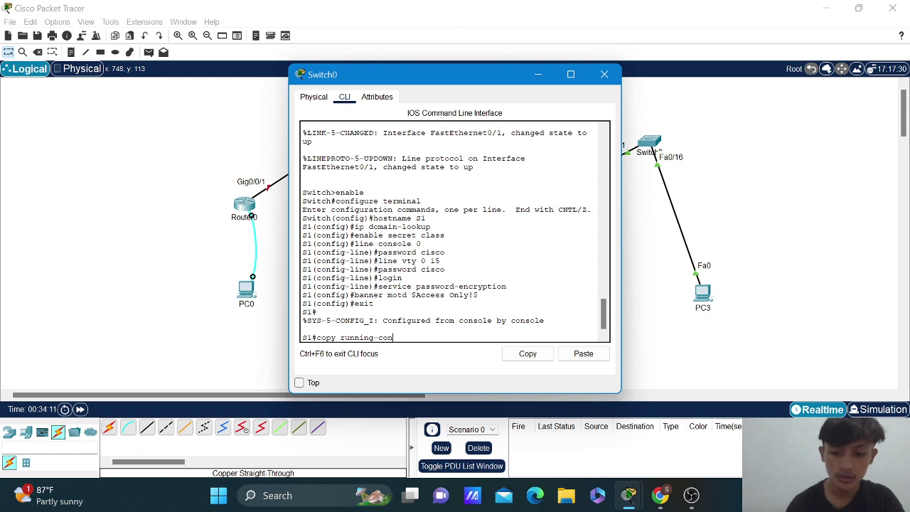
text(fig)
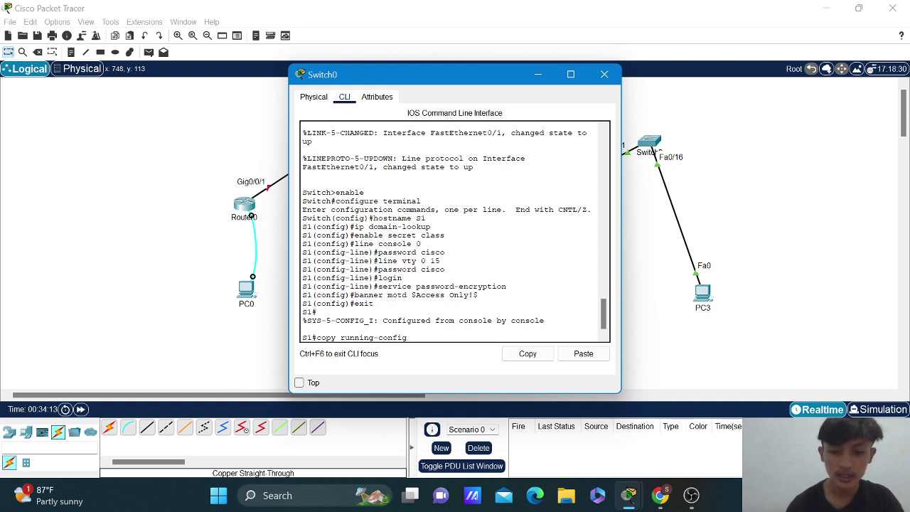
text( start)
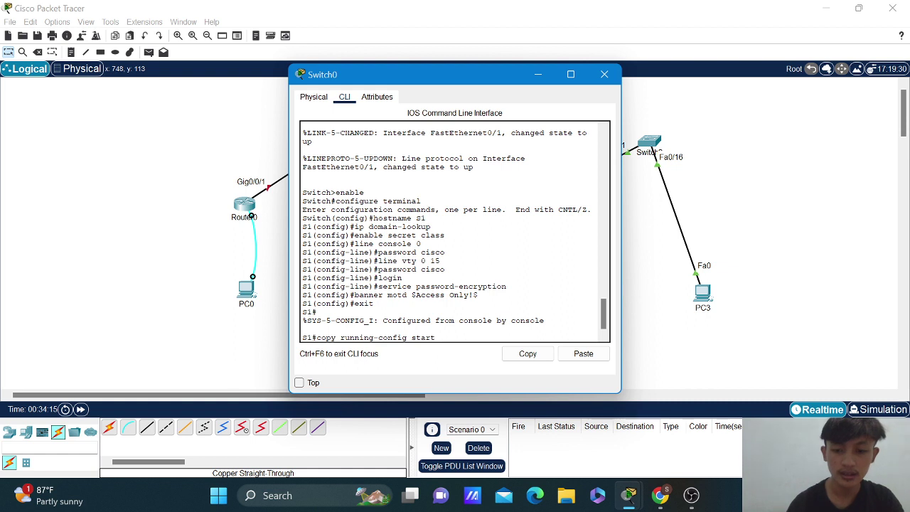
text(up)
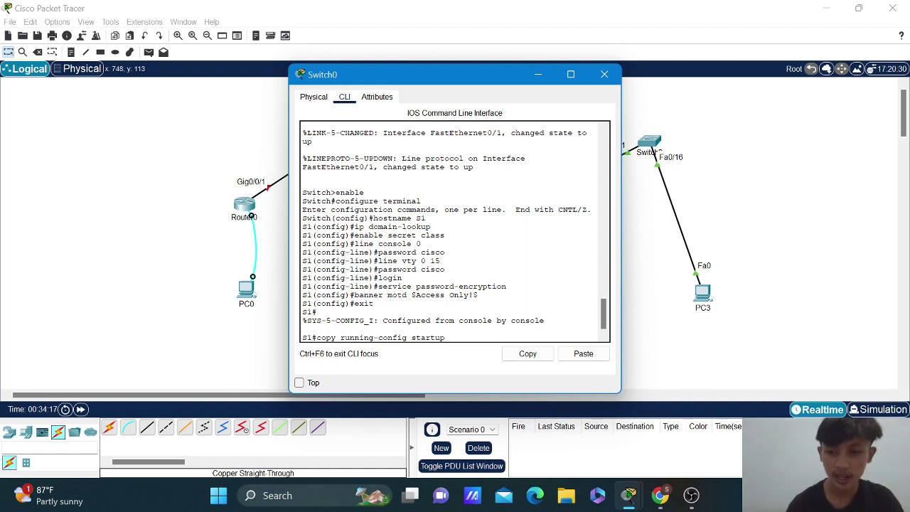
text(-confi)
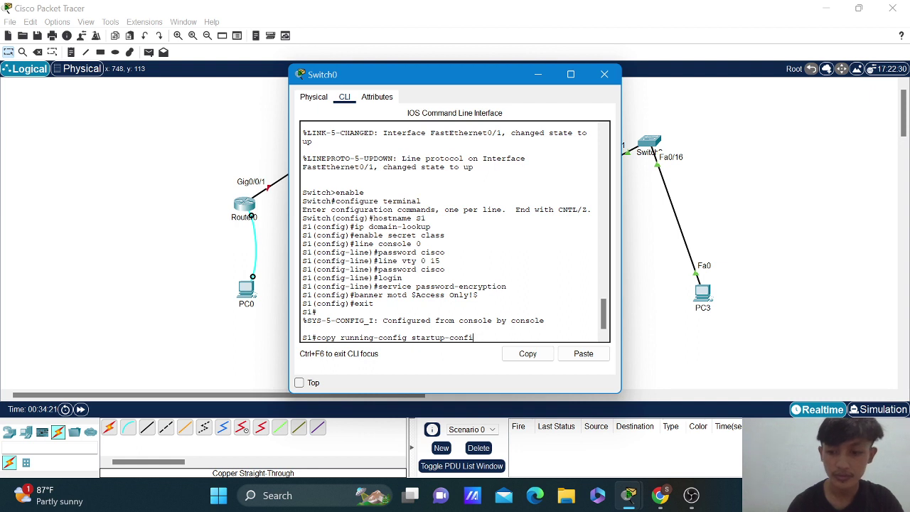
text(g)
key(Return)
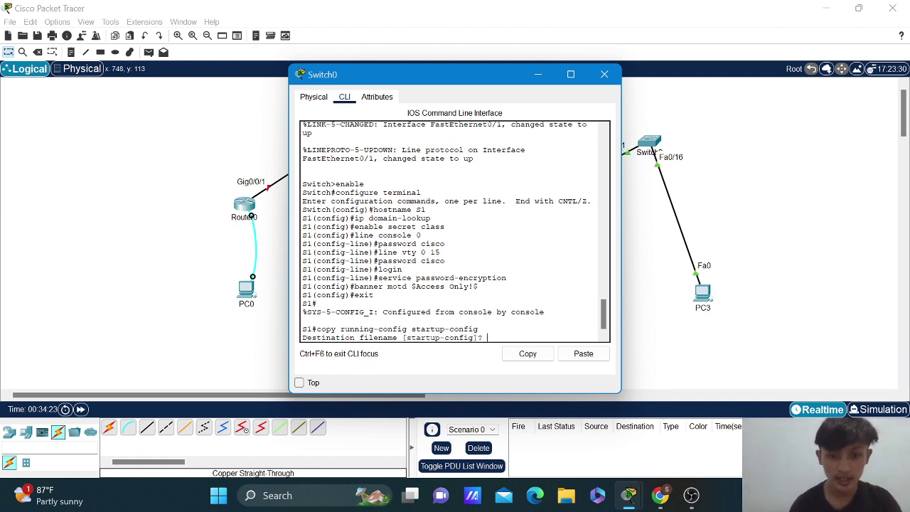
key(Return)
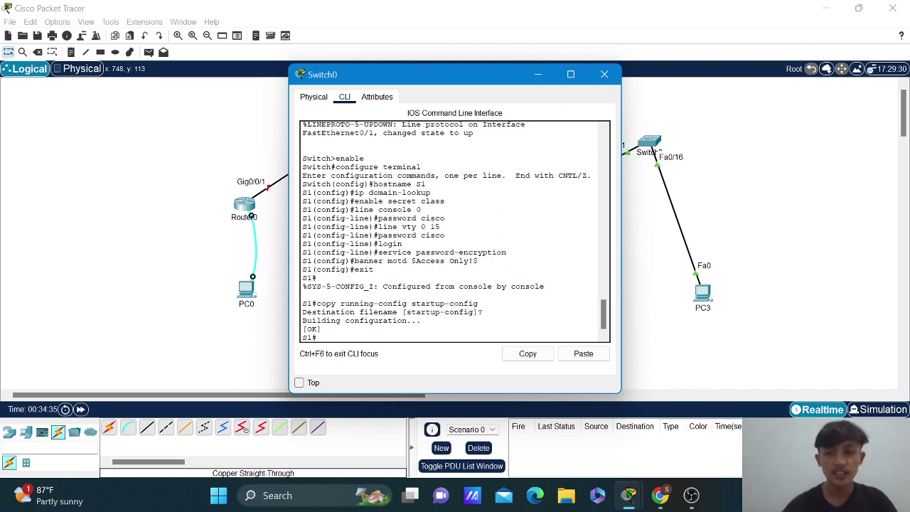
text(conf)
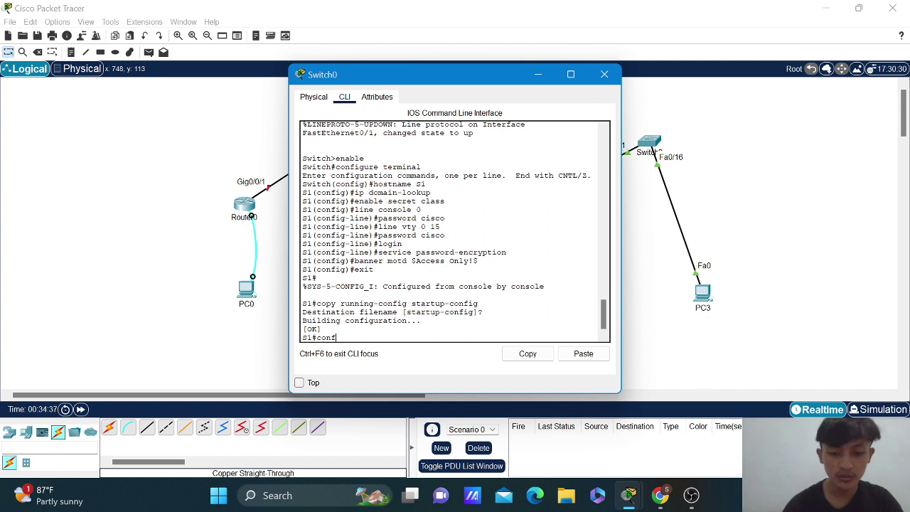
text(igure)
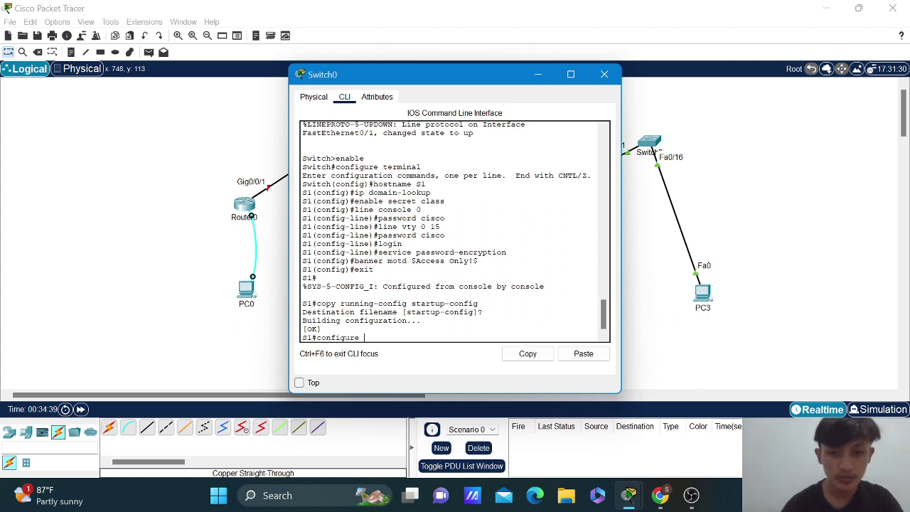
text( terminal)
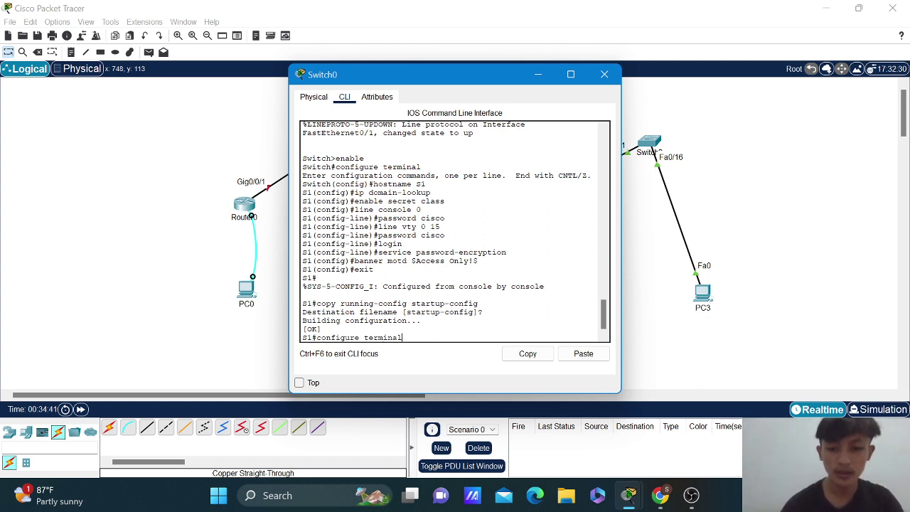
Enter global configuration and create VLANs 10 and 20, giving each its name.
key(Return)
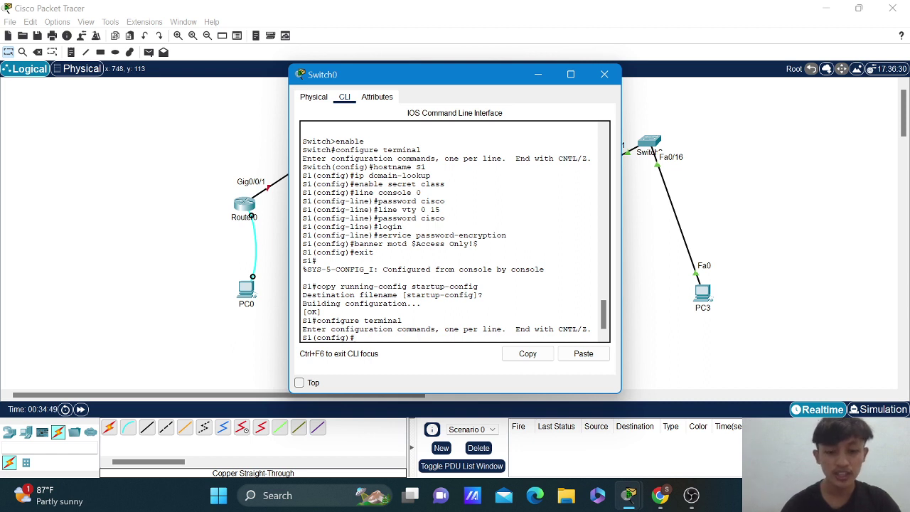
text(vlan 1)
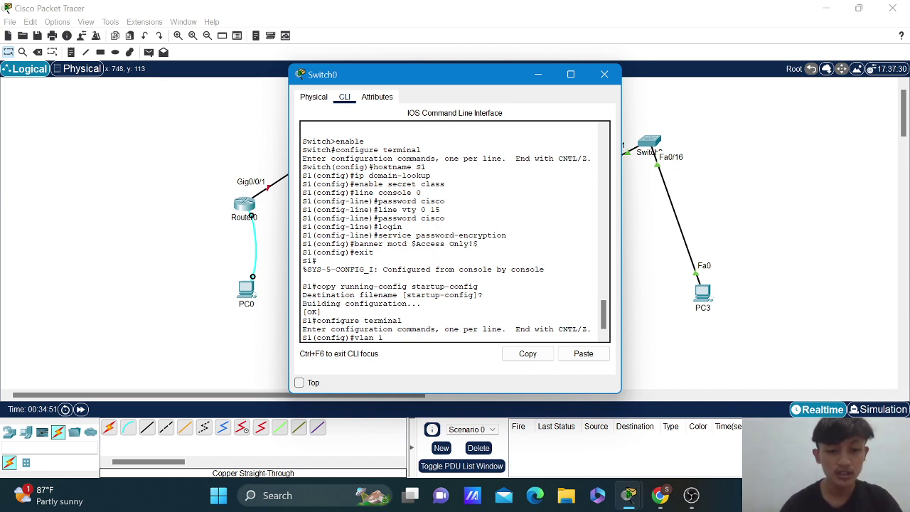
text(0)
key(Return)
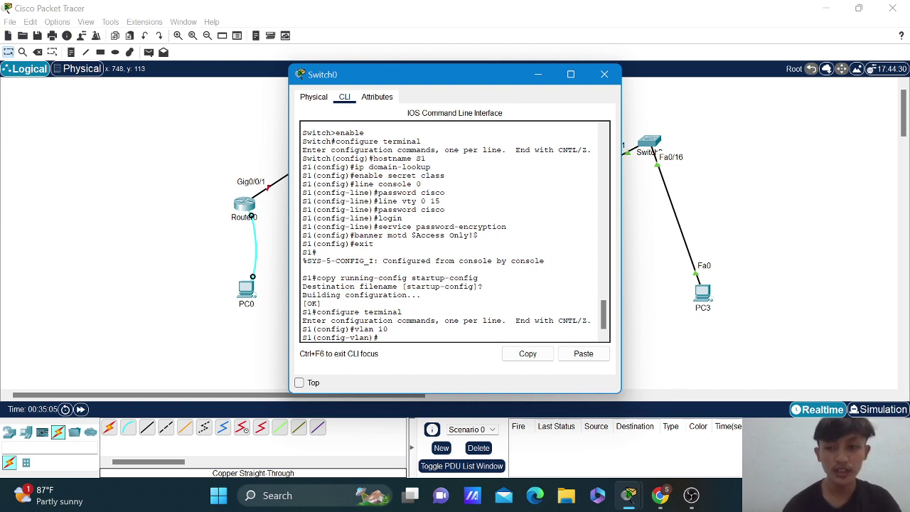
text(na)
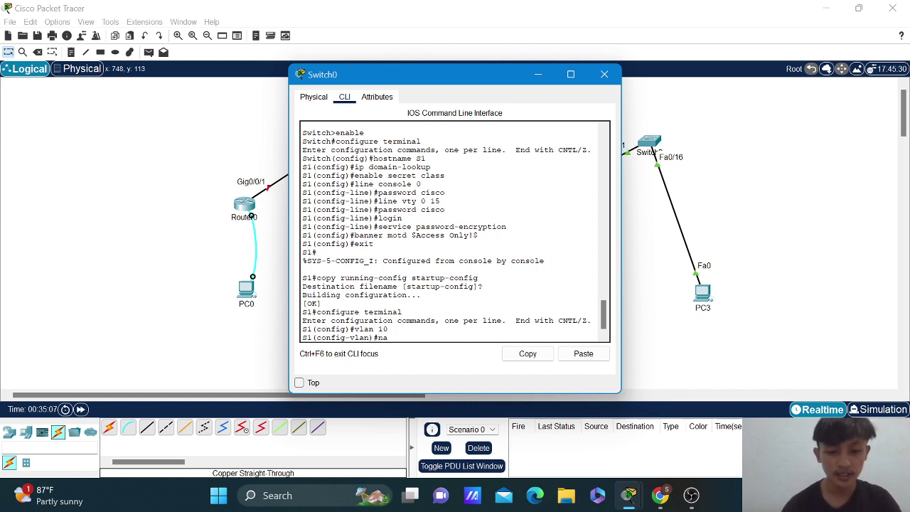
text(me fuddin)
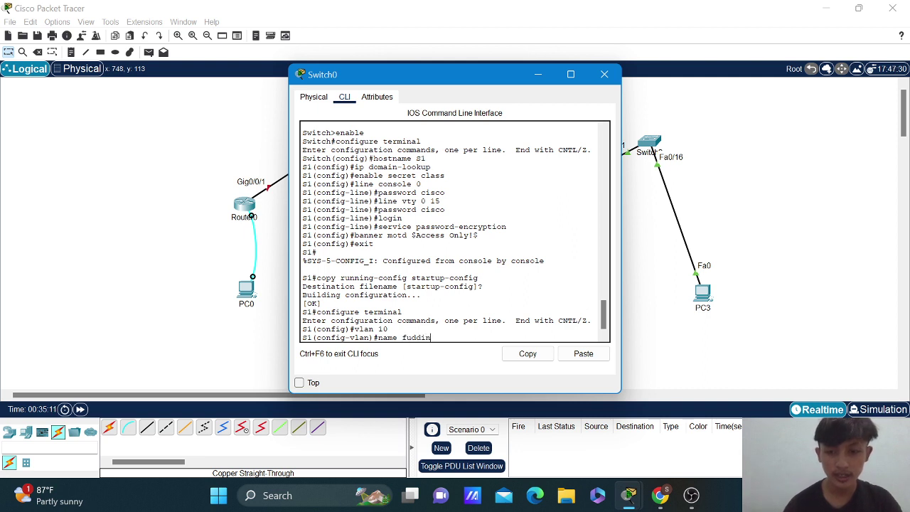
key(Return)
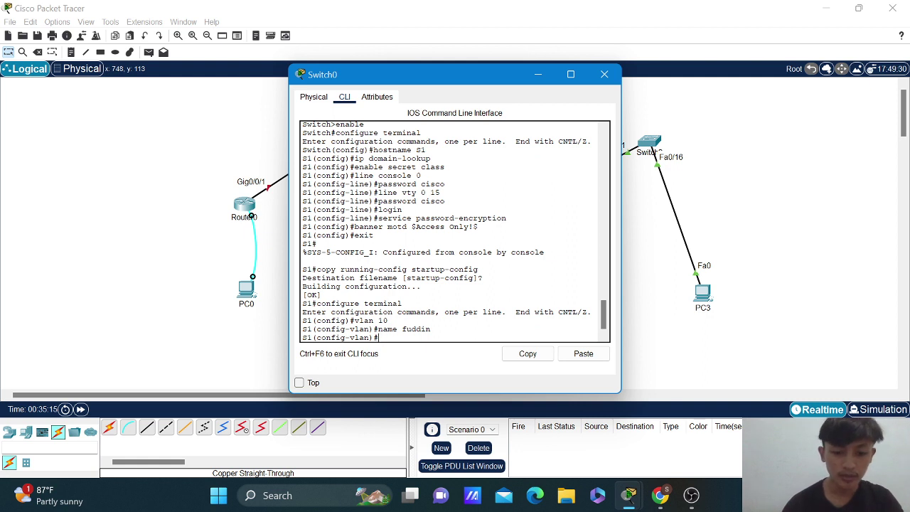
text(v)
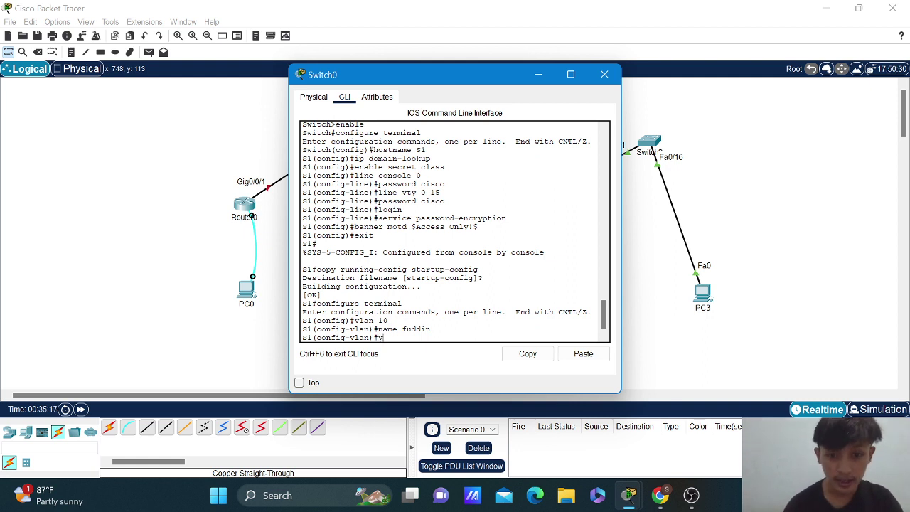
text(lan 20)
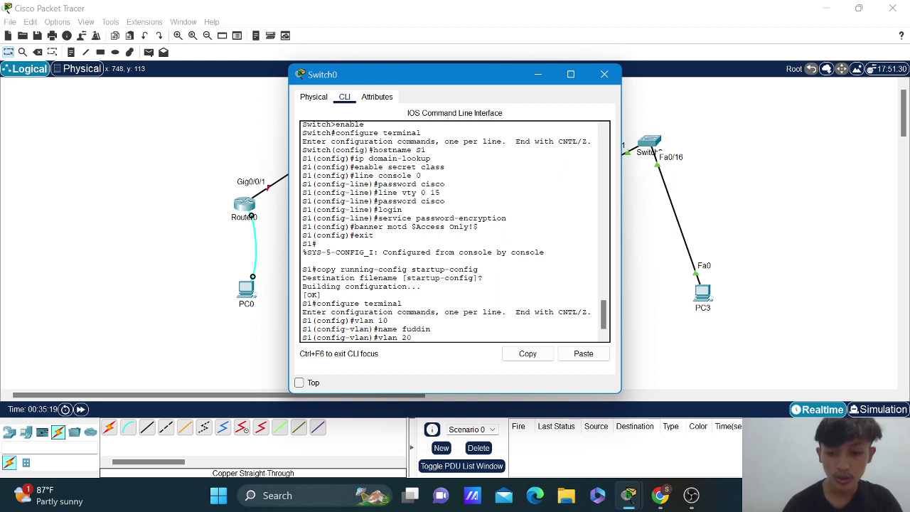
key(Return)
text(name )
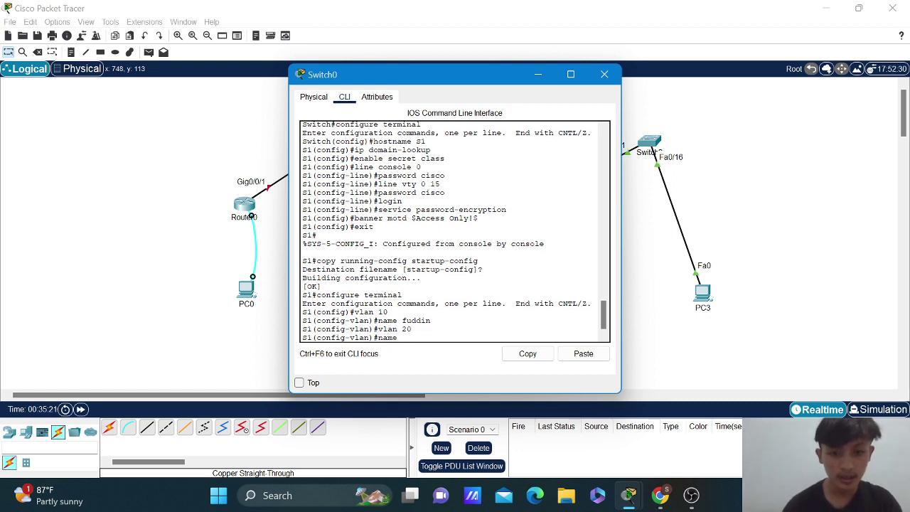
text(ar)
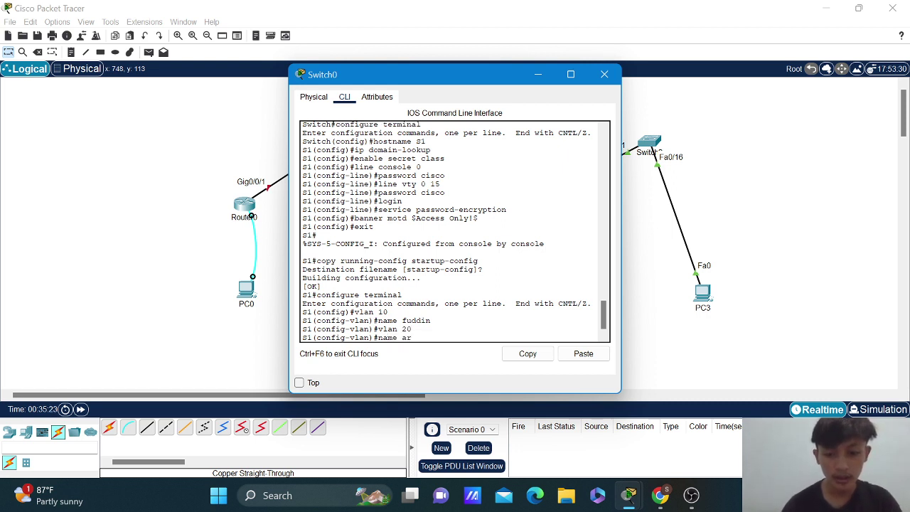
text(dho)
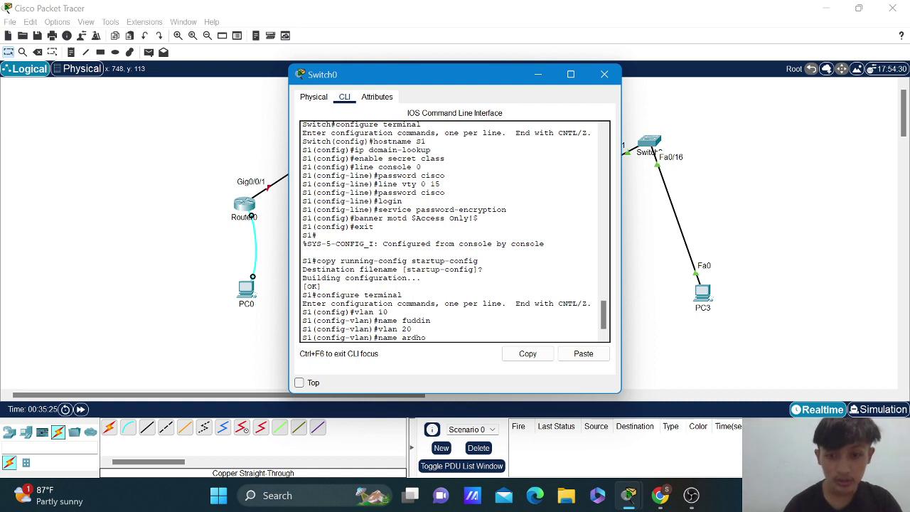
key(Return)
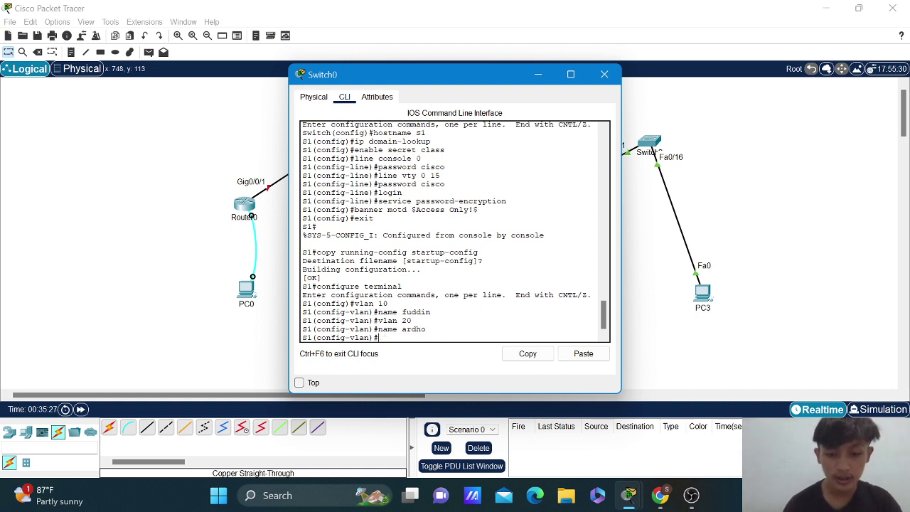
Create VLAN 30 with its name, fixing the missing space in 'vlan 30'.
text(vlan)
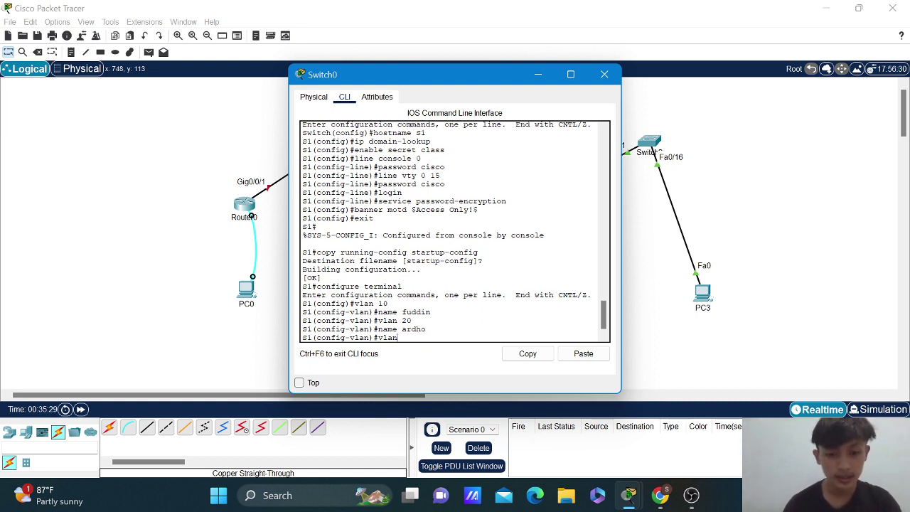
text(30)
key(BackSpace)
key(BackSpace)
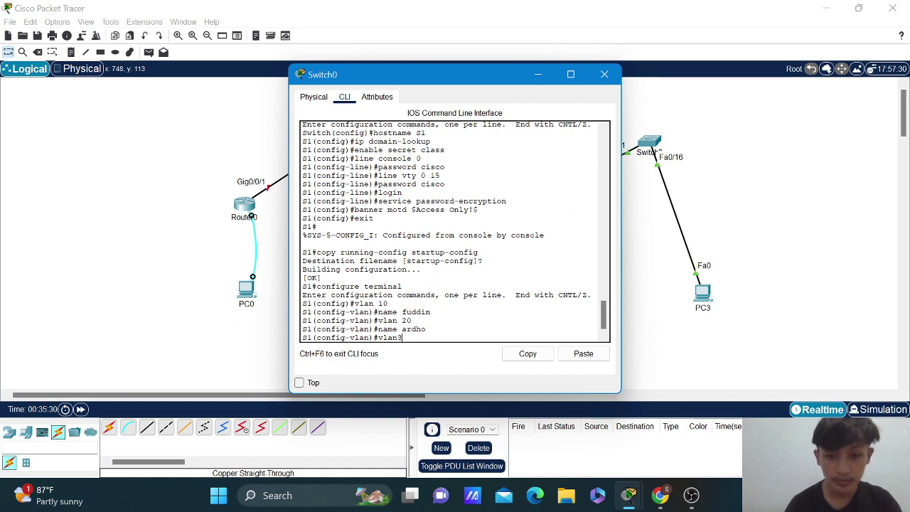
text(30)
key(Return)
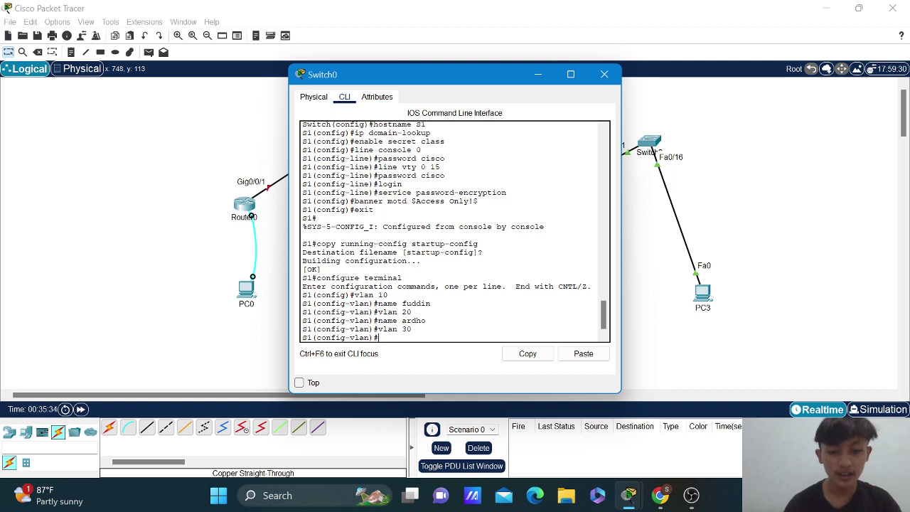
text(nam)
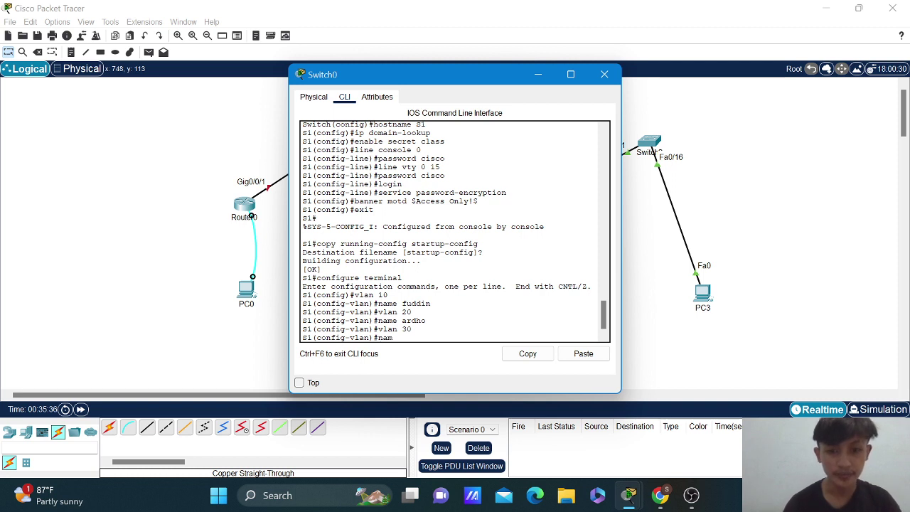
text(e anggi)
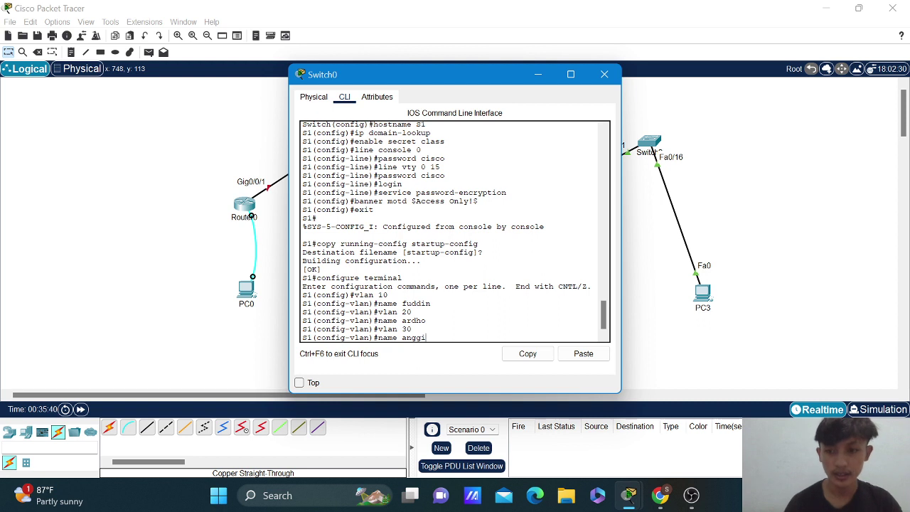
key(Return)
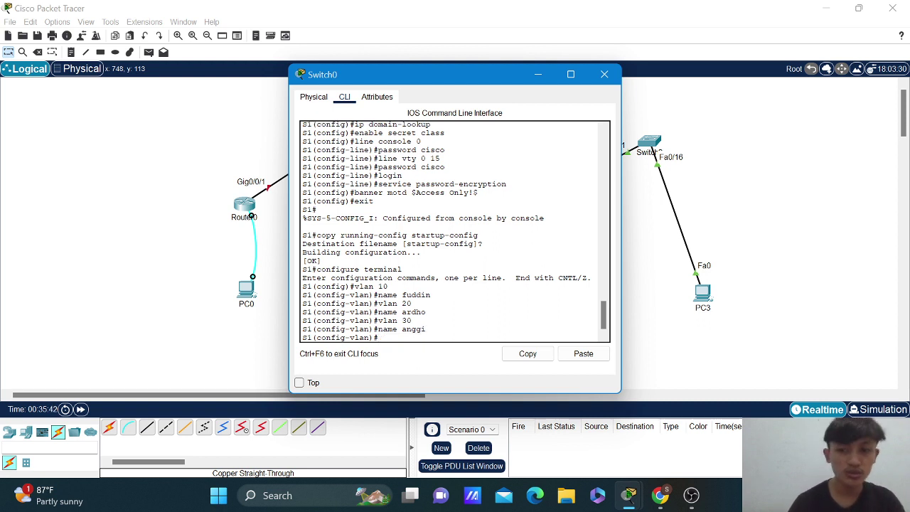
text(vlan)
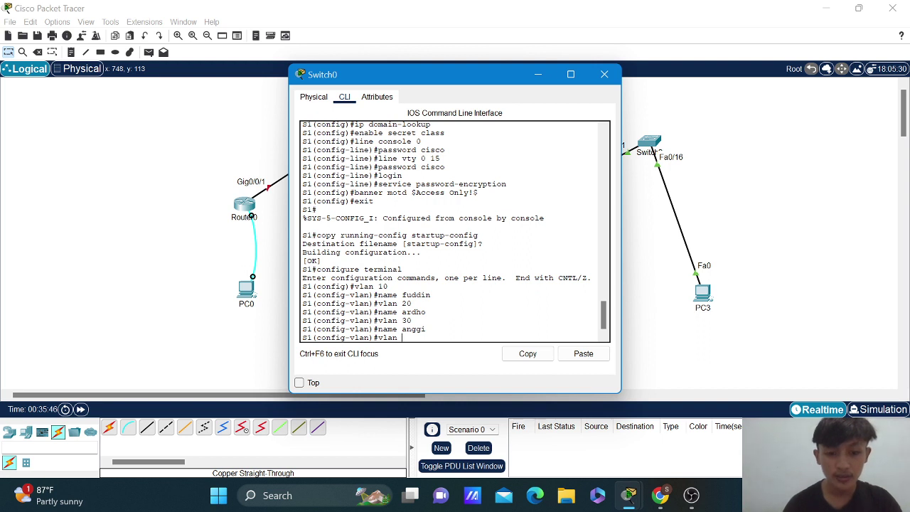
text( 9)
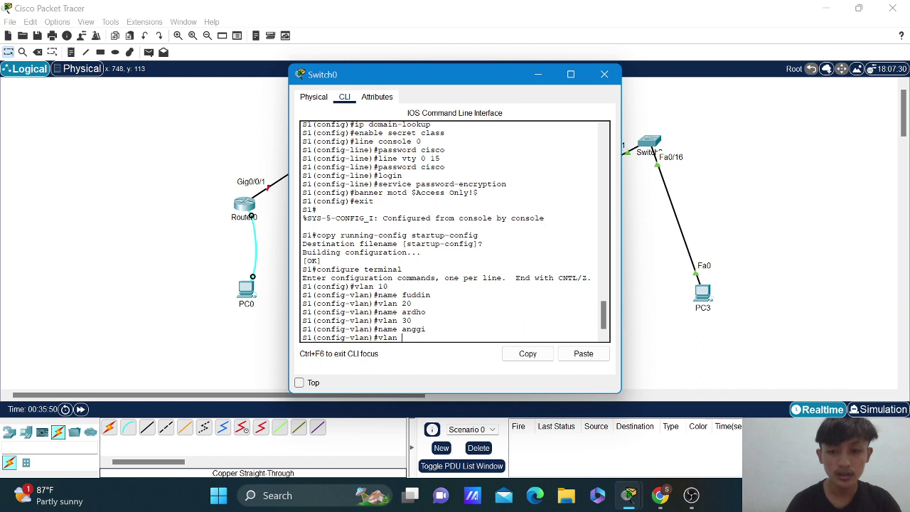
text( 40)
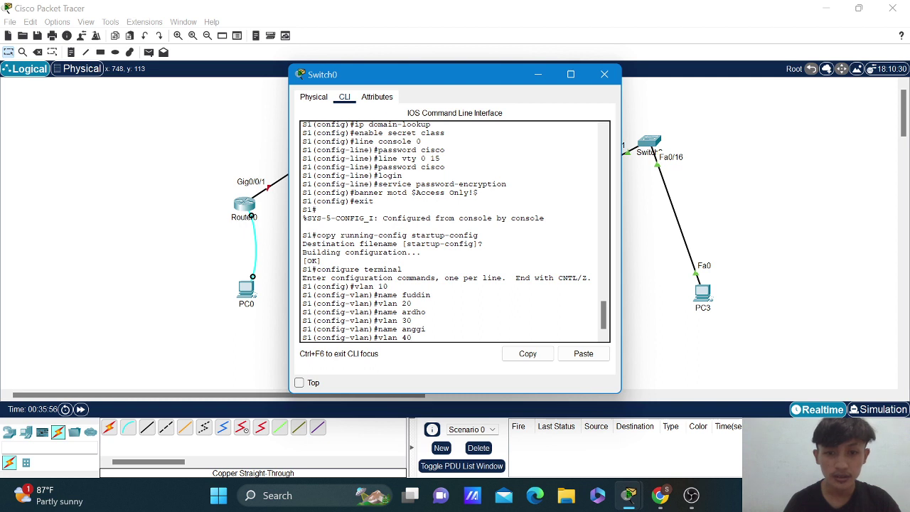
Name VLAN 40 'Compass' and create VLAN 90 named 'parking_lot'.
key(Return)
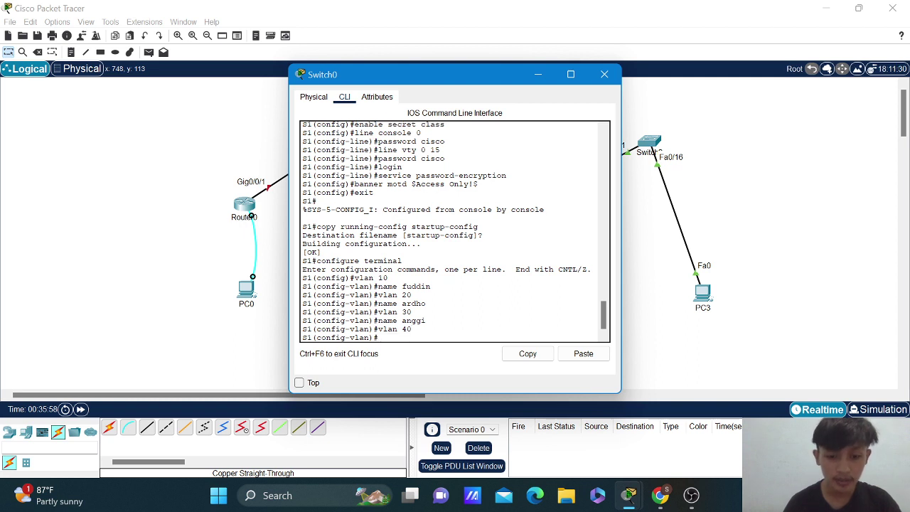
text(name )
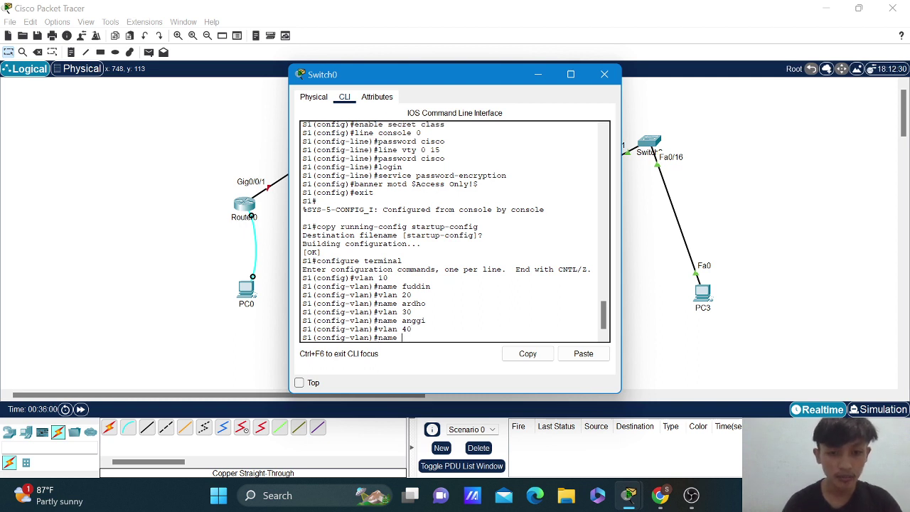
text(compas)
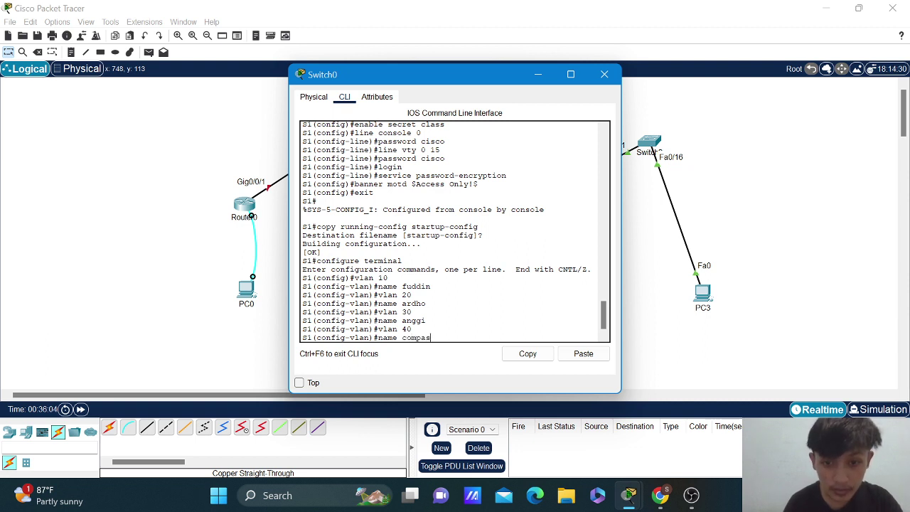
key(BackSpace)
key(BackSpace)
key(BackSpace)
key(BackSpace)
key(BackSpace)
key(BackSpace)
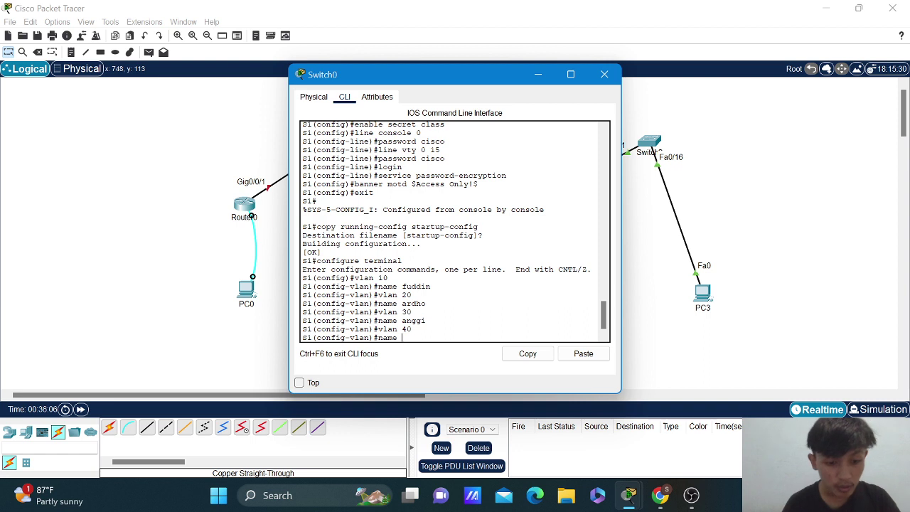
text(C)
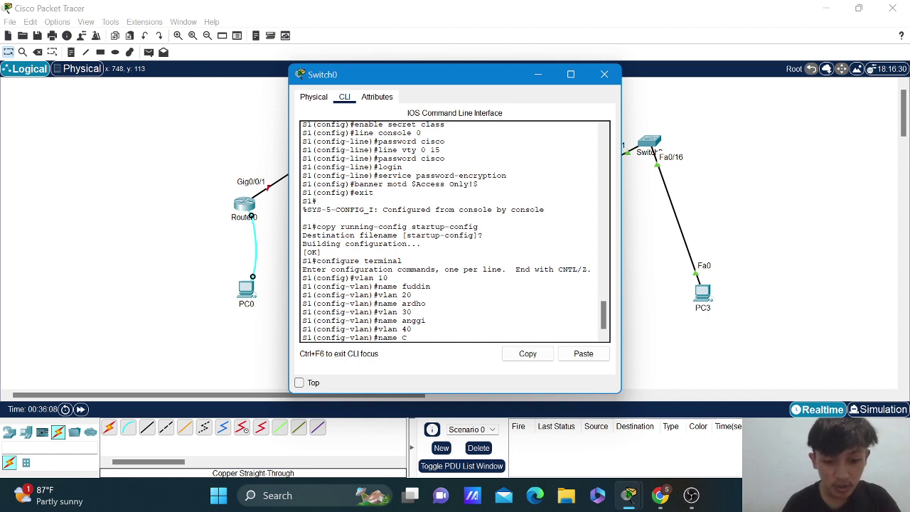
text(ompas)
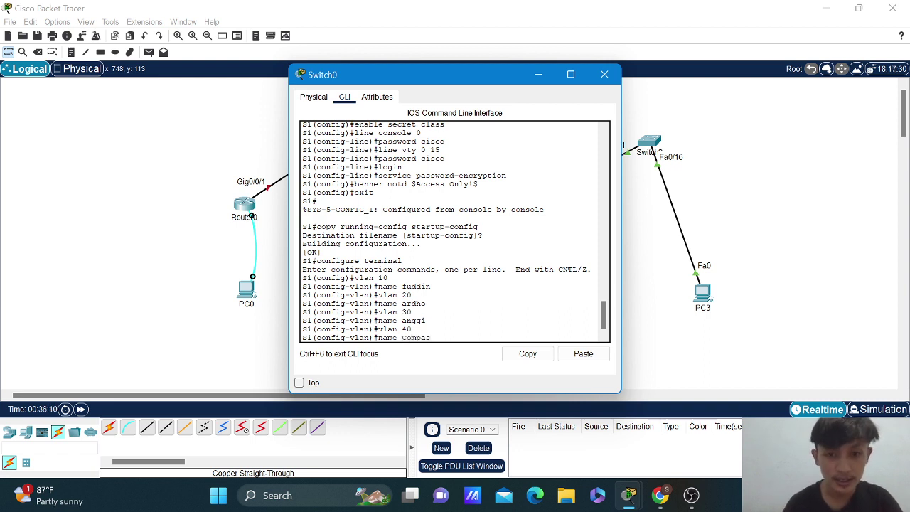
text(s)
key(Return)
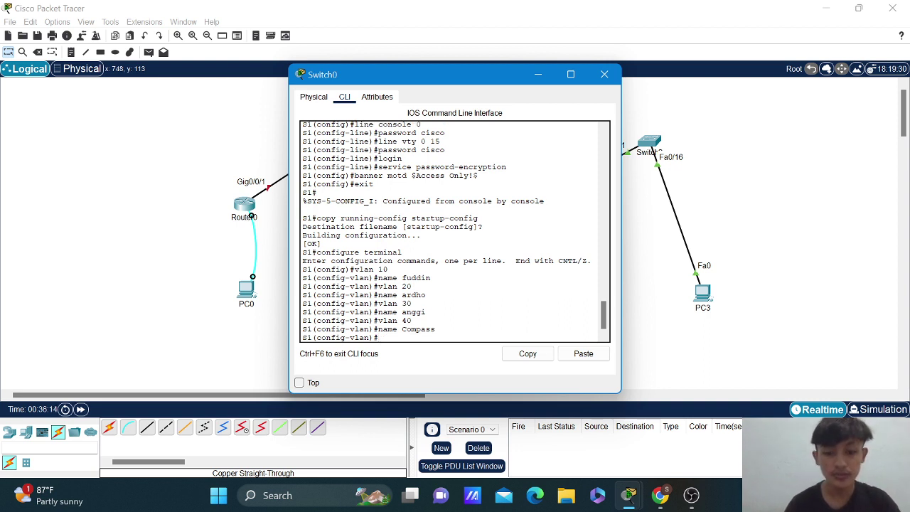
text(vlan)
text( 90)
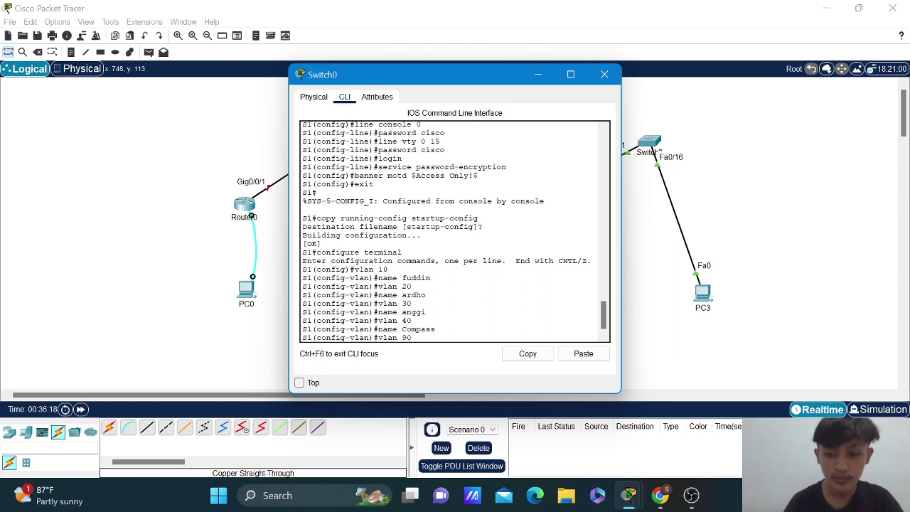
key(Return)
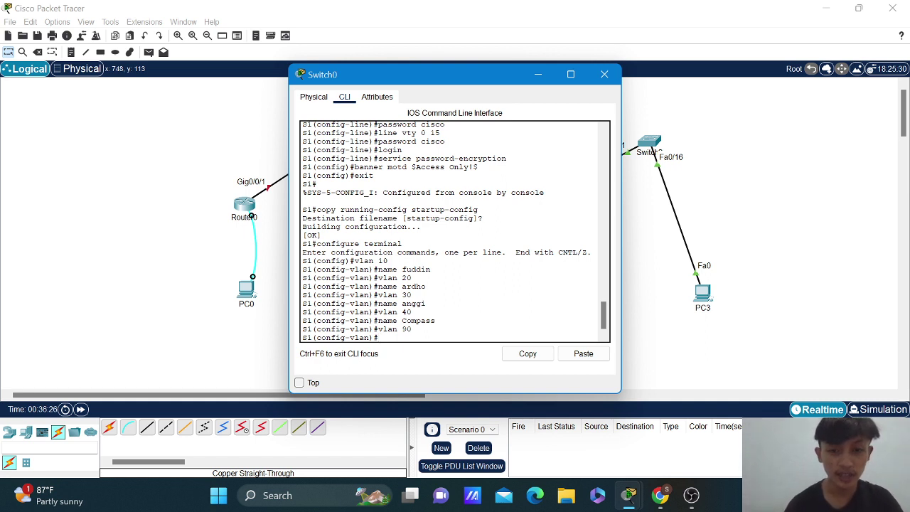
text(name)
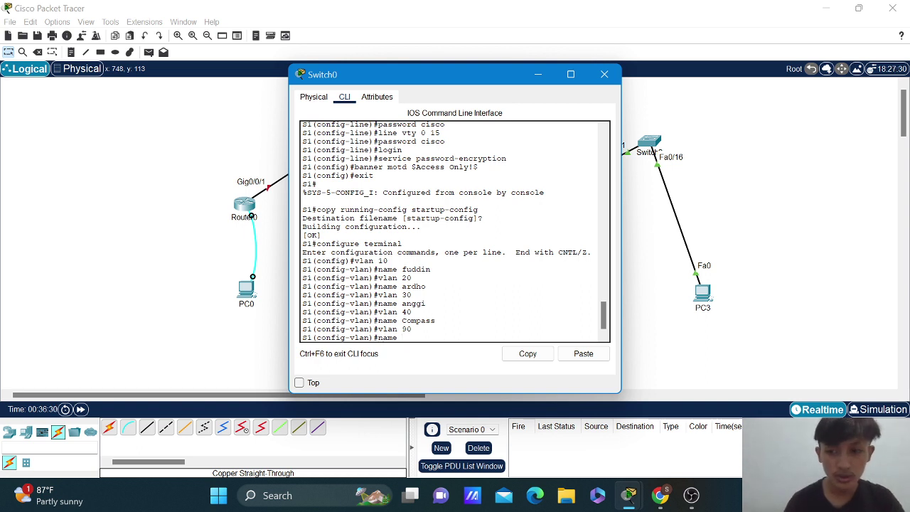
text( p)
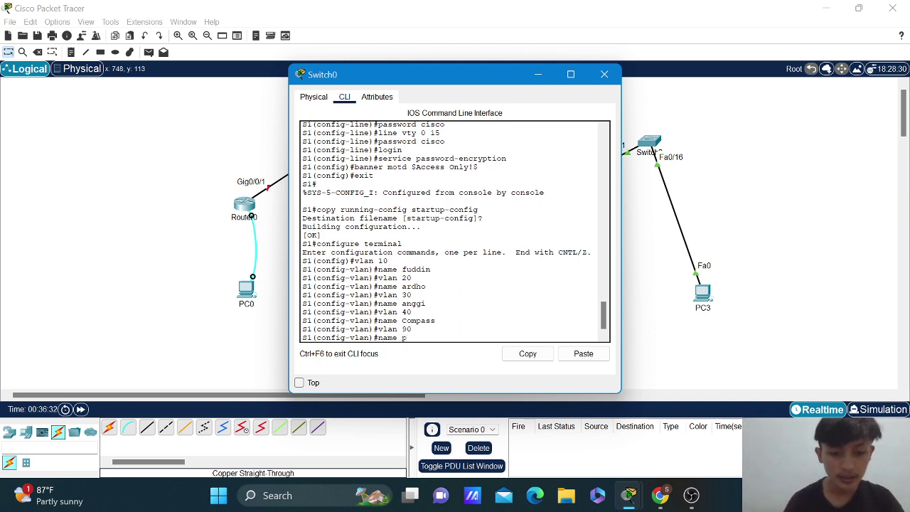
text(arking)
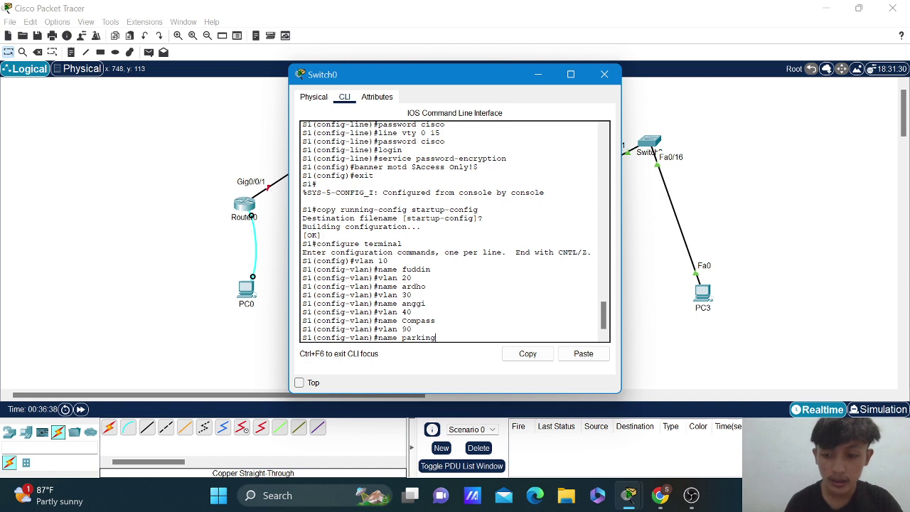
text(_lot)
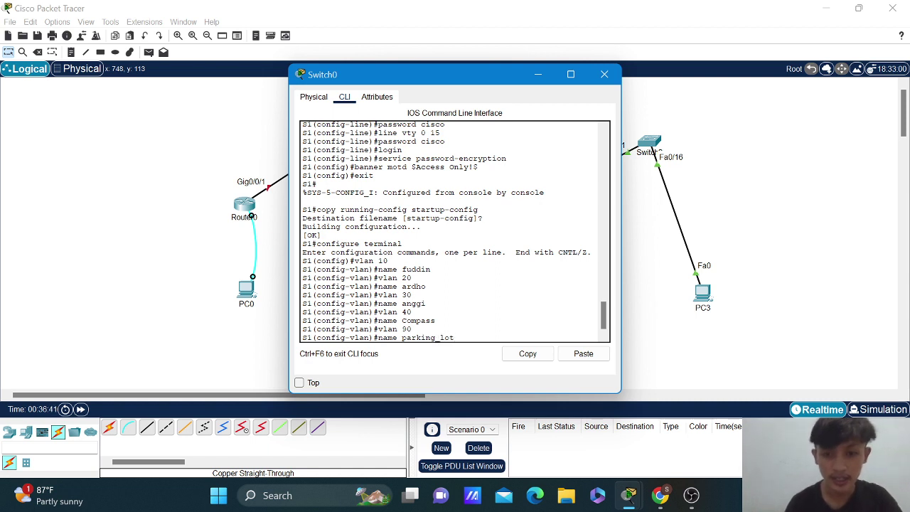
key(Return)
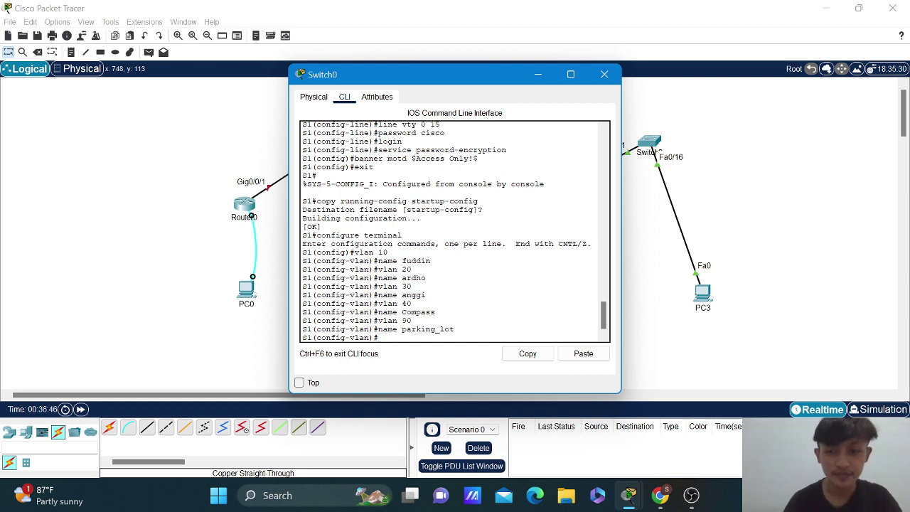
Create VLAN 100 named 'native', then exit VLAN configuration mode.
text(vlan 100)
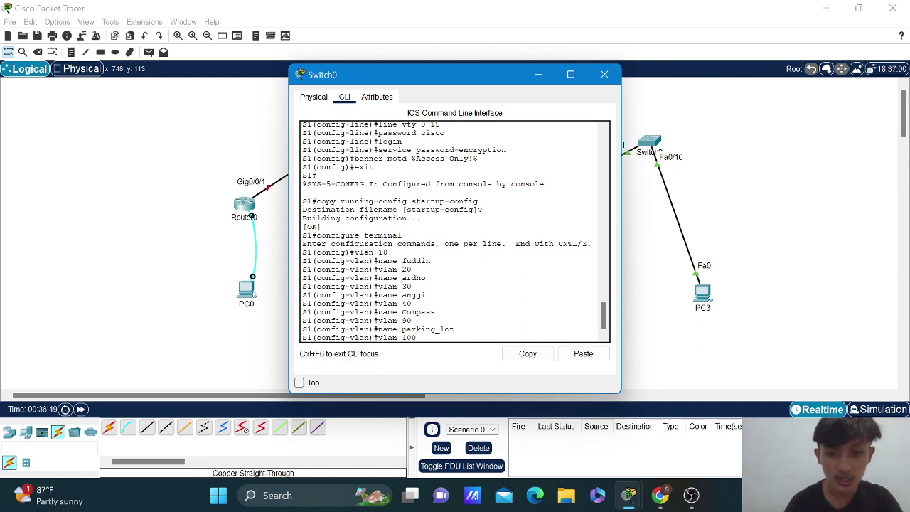
key(Return)
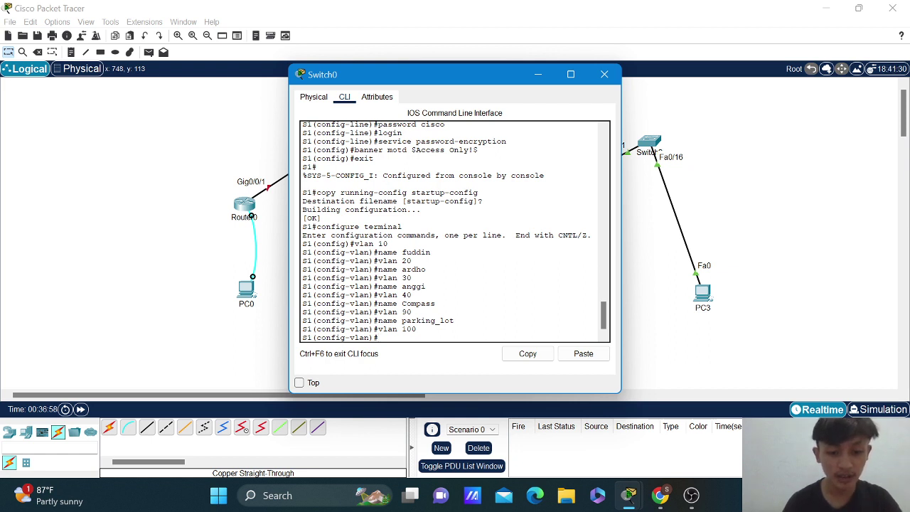
text(name)
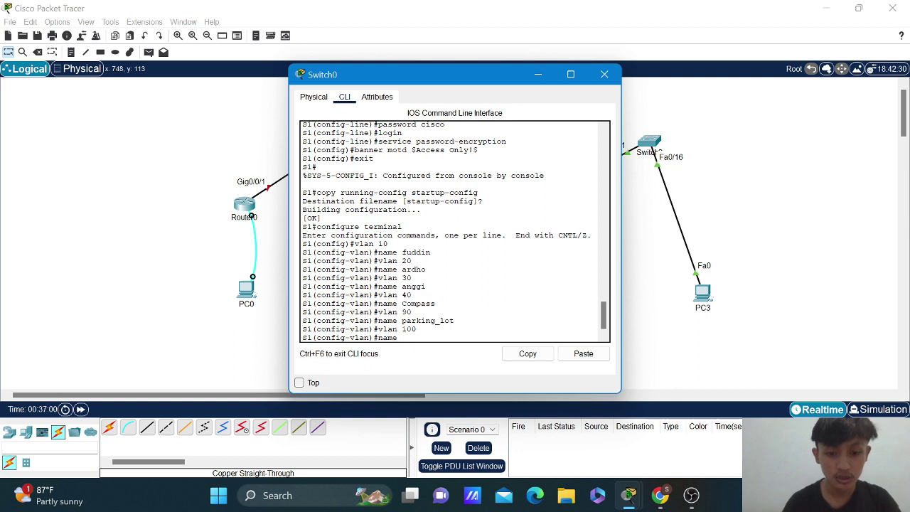
text( n)
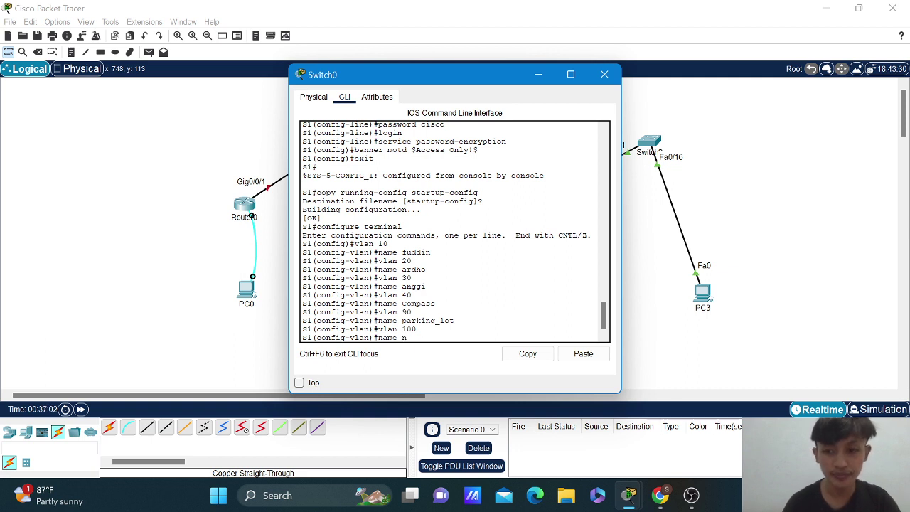
text(ative)
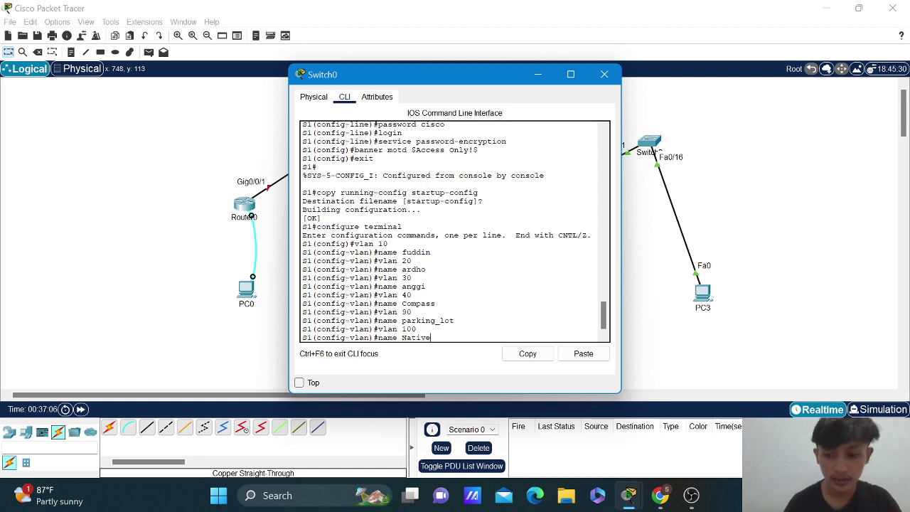
key(Return)
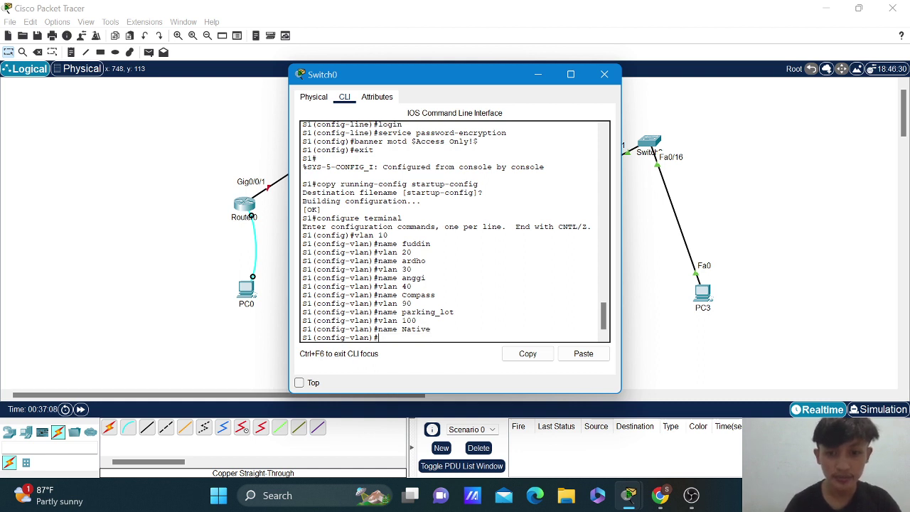
text(exit)
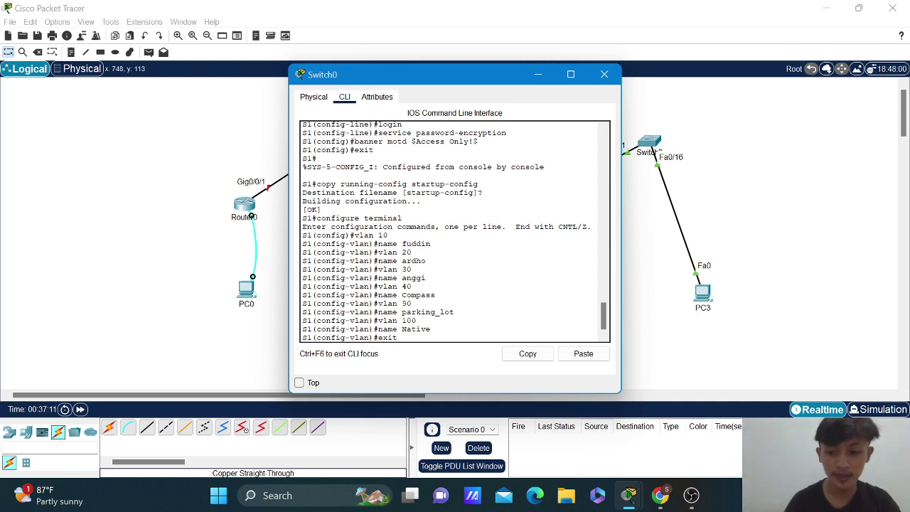
key(Return)
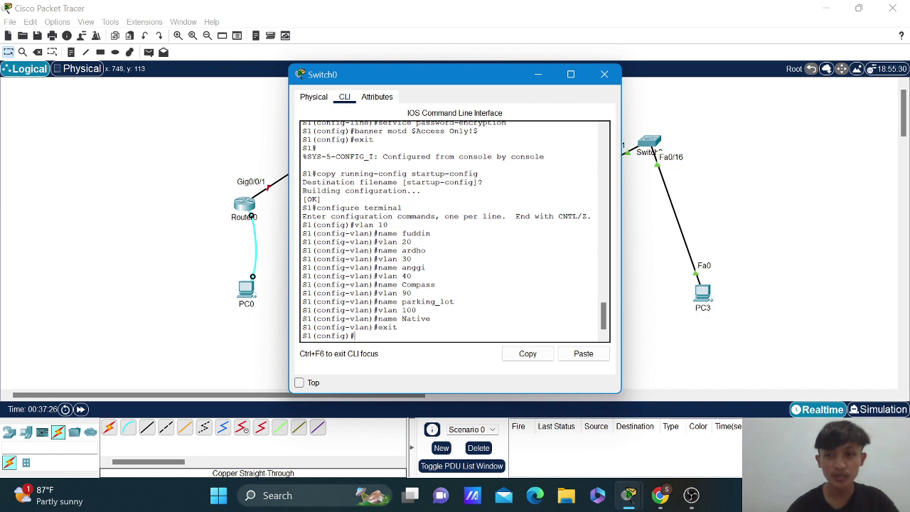
Give interface VLAN 10 address 192.168.91.15 255.255.255.0 and enable it with no shutdown.
text(inte)
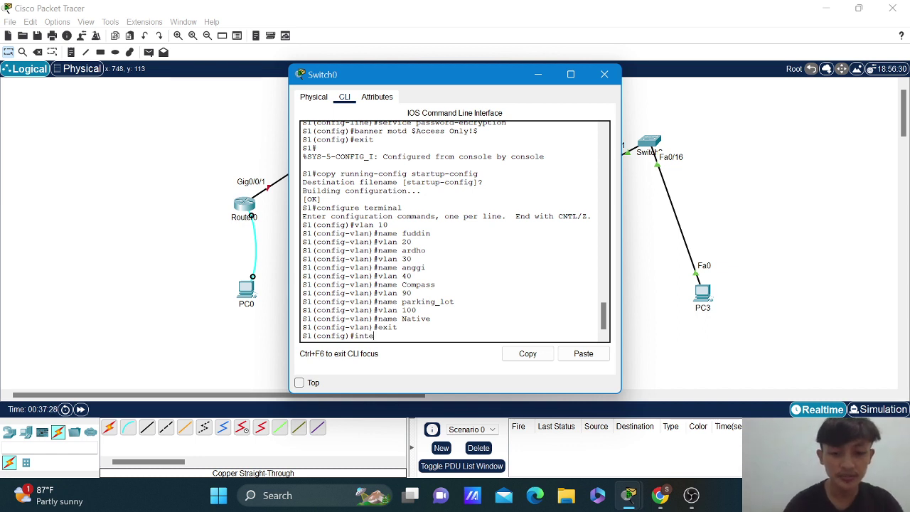
text(rface)
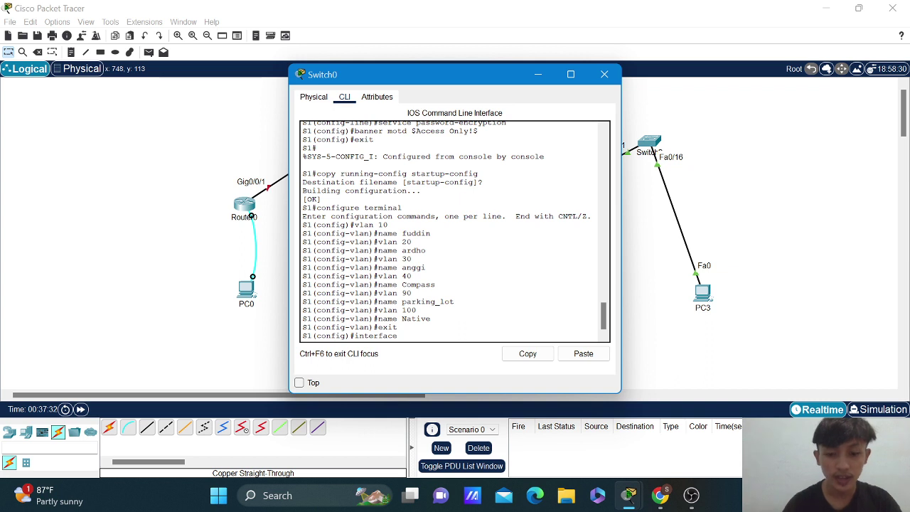
text( vlan 10)
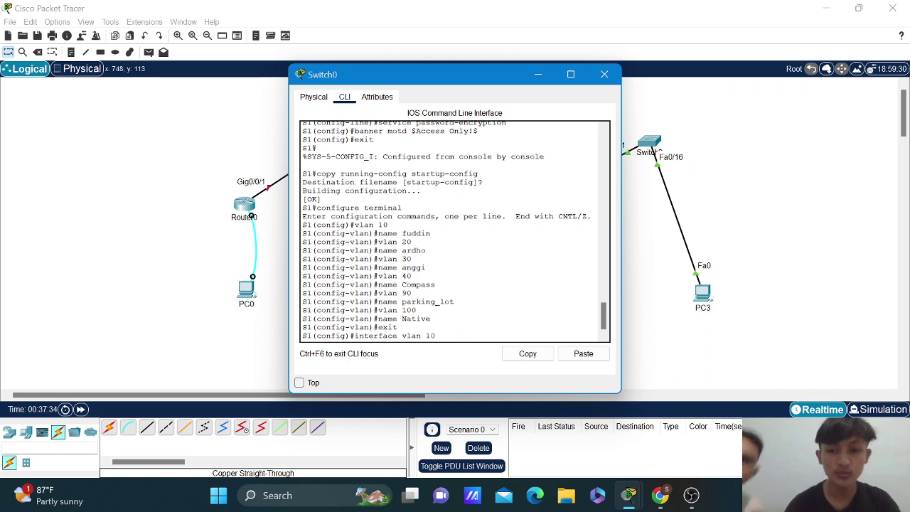
key(Return)
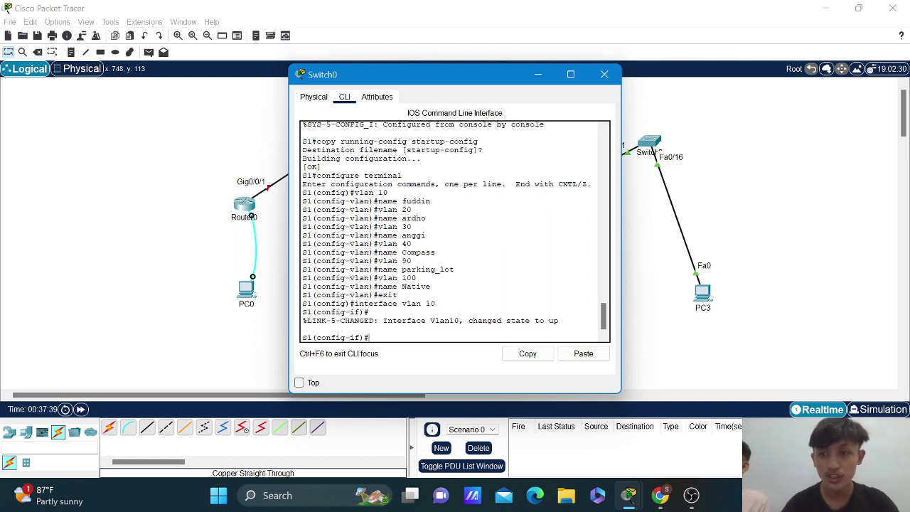
text(ip a)
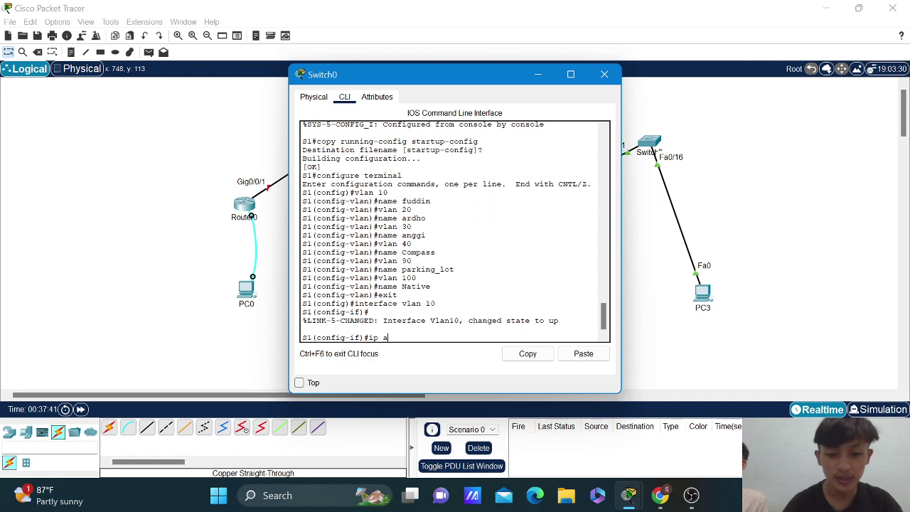
text(ddress)
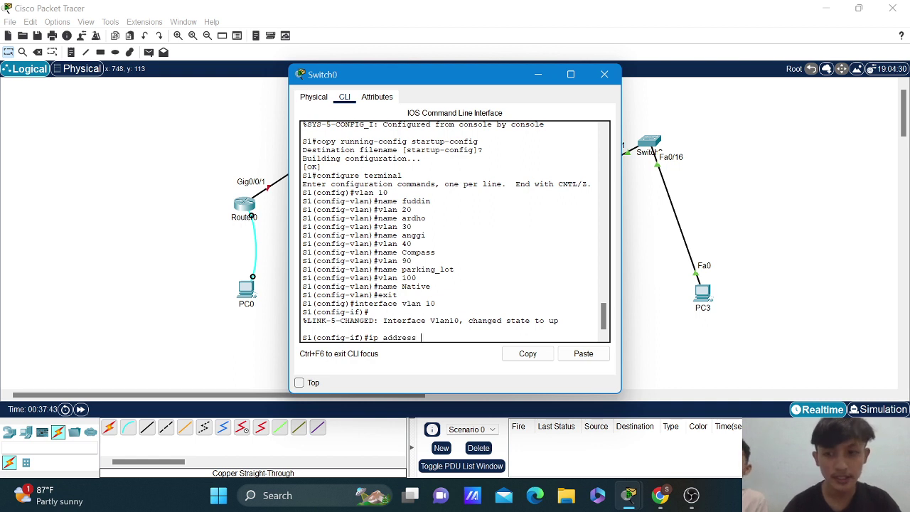
text( 1)
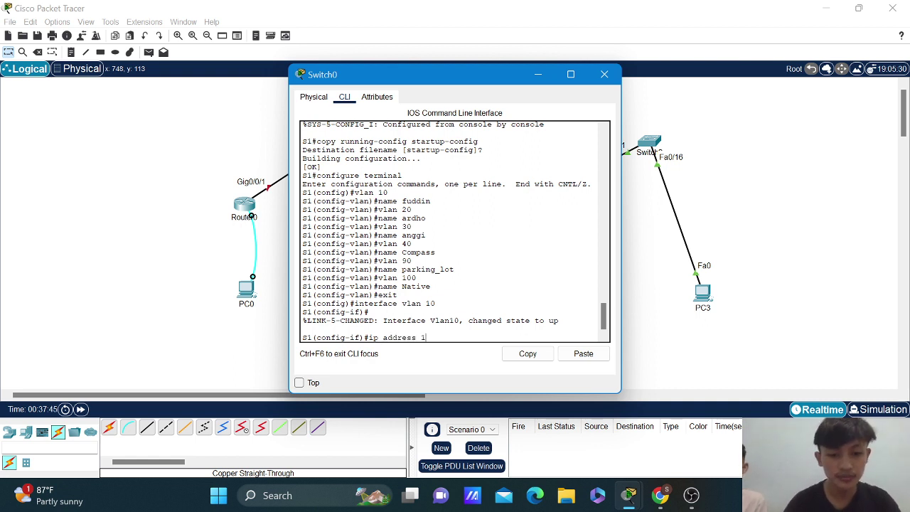
text(92.)
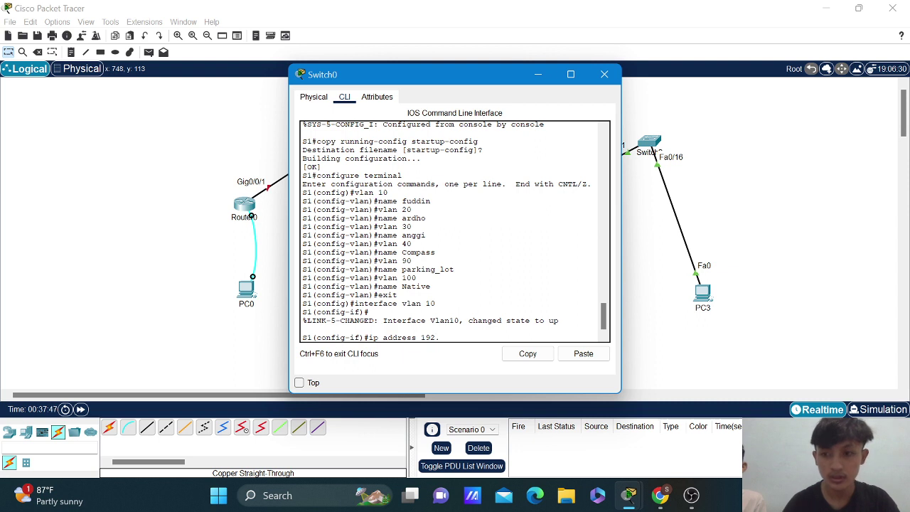
text(168.)
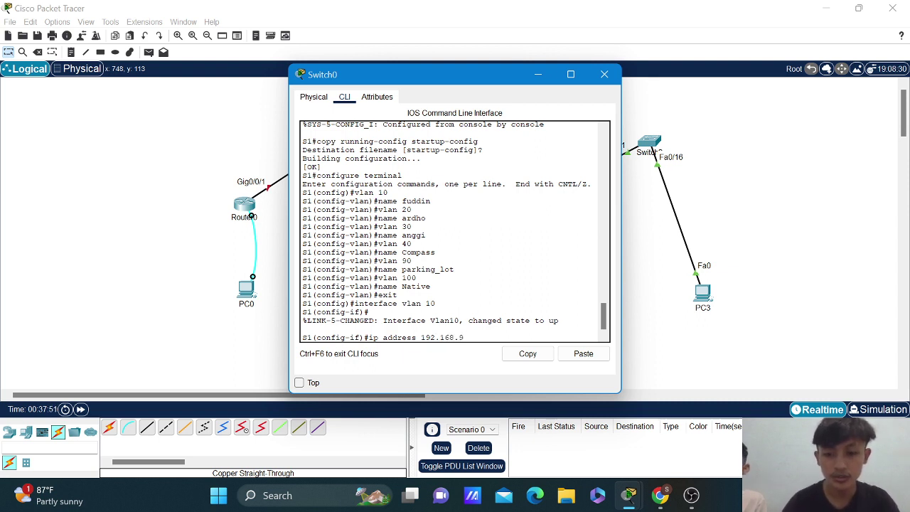
text(91.)
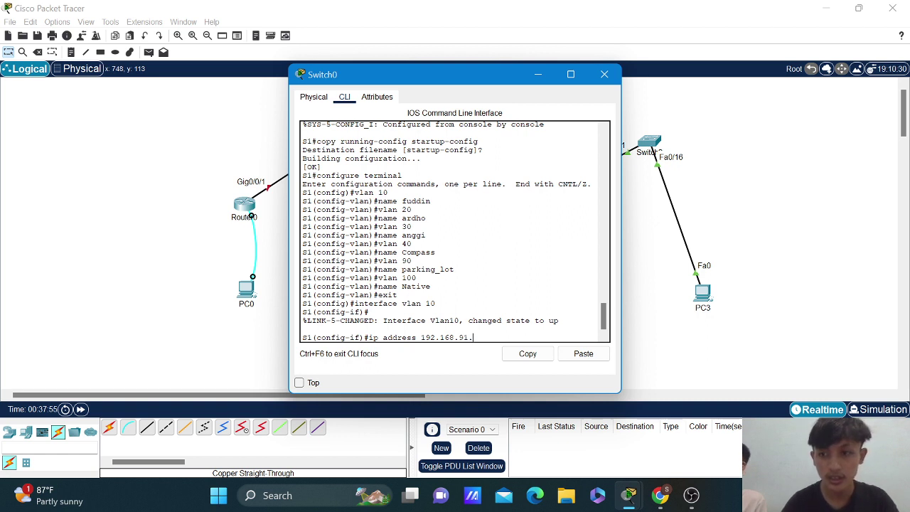
text(15)
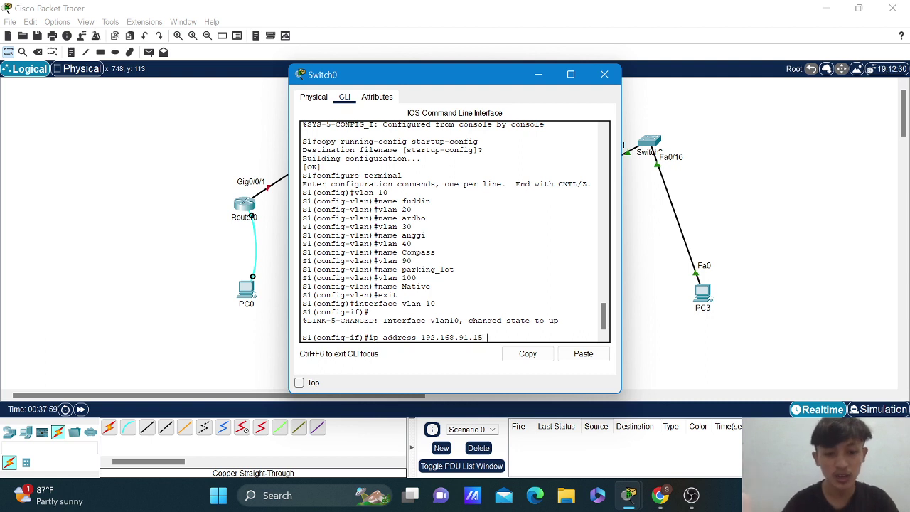
text( 2)
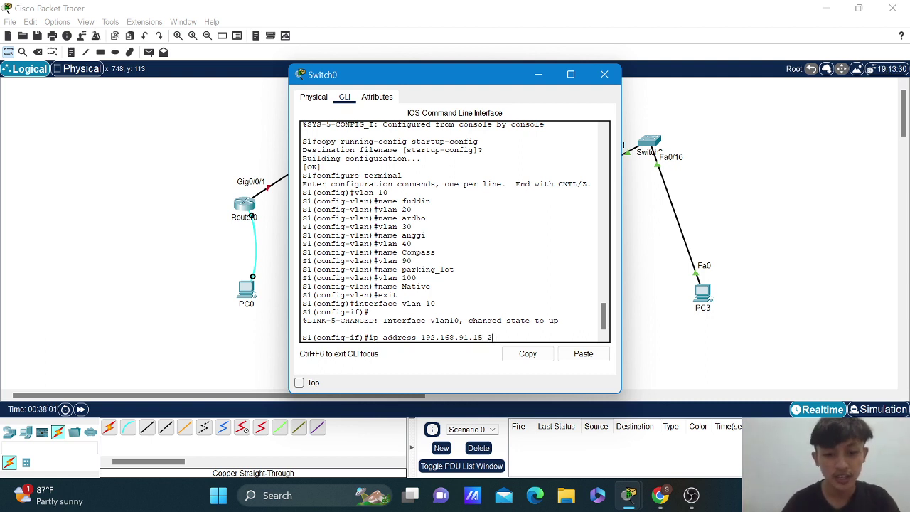
text(55.255.2)
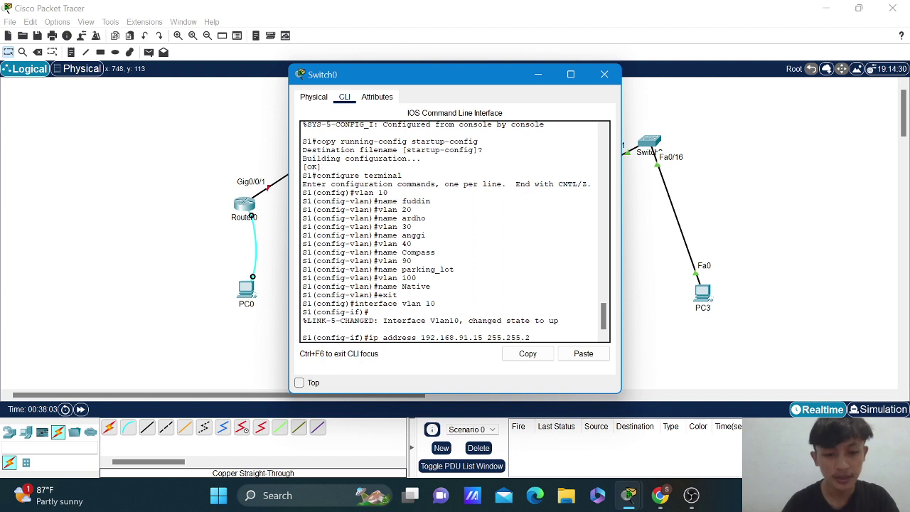
text(55)
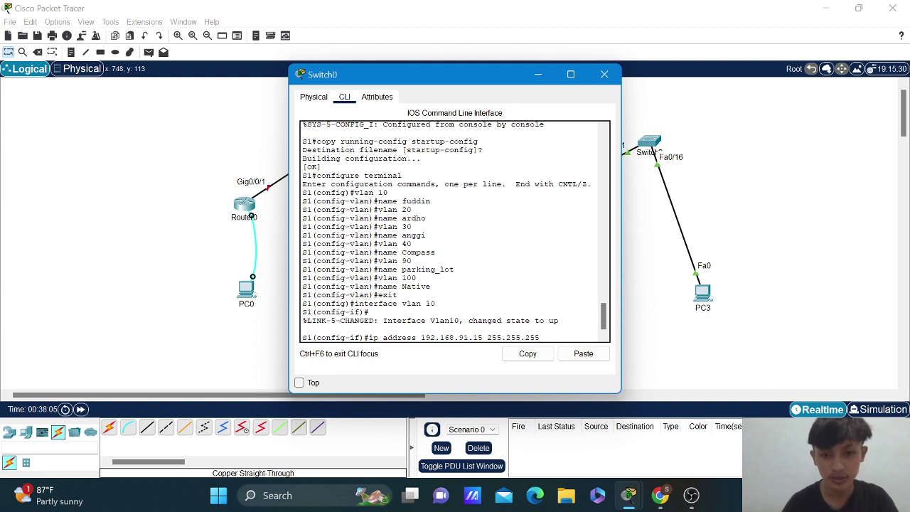
text(.0)
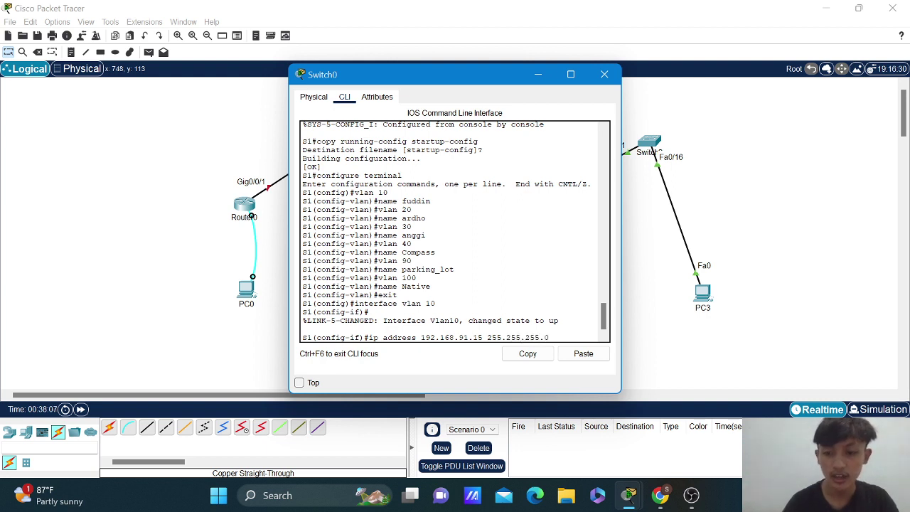
key(Return)
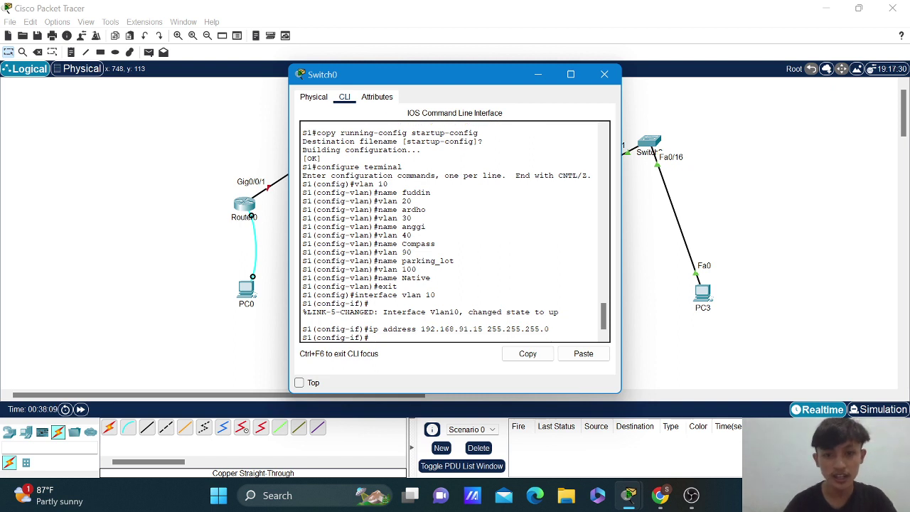
text(no )
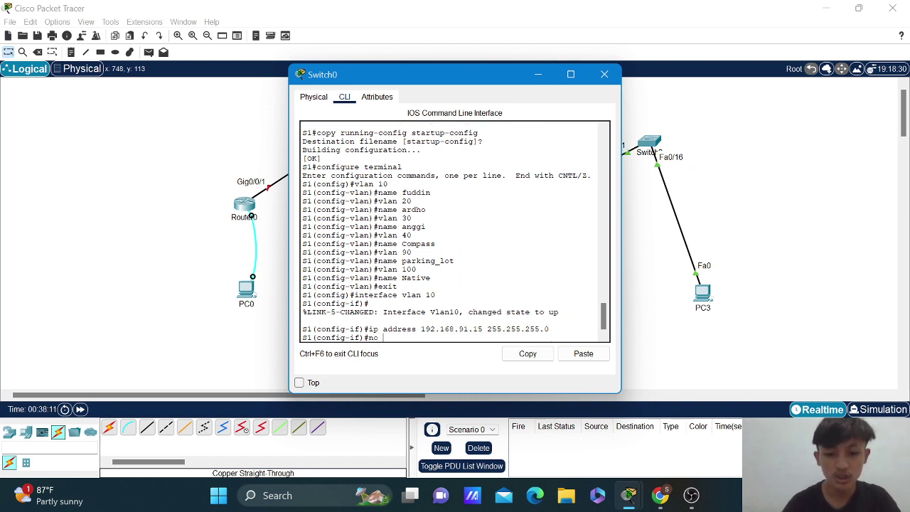
text(shut)
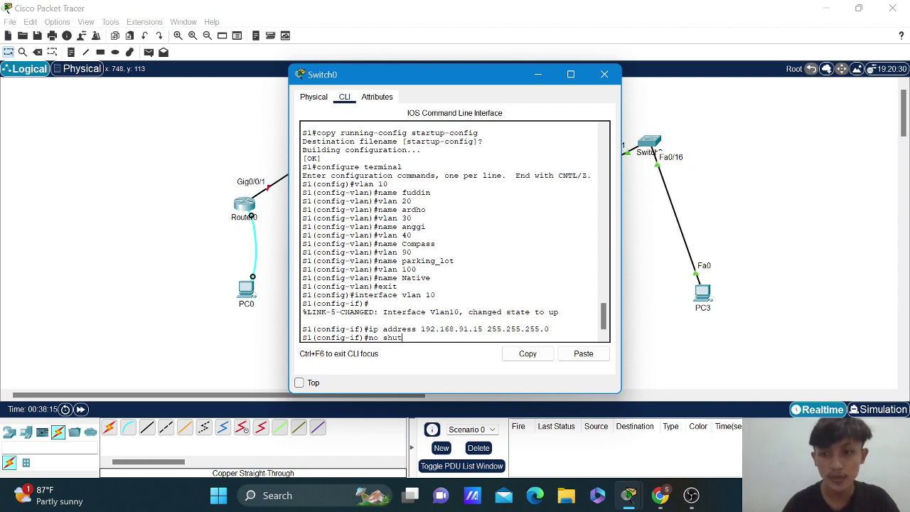
text(down)
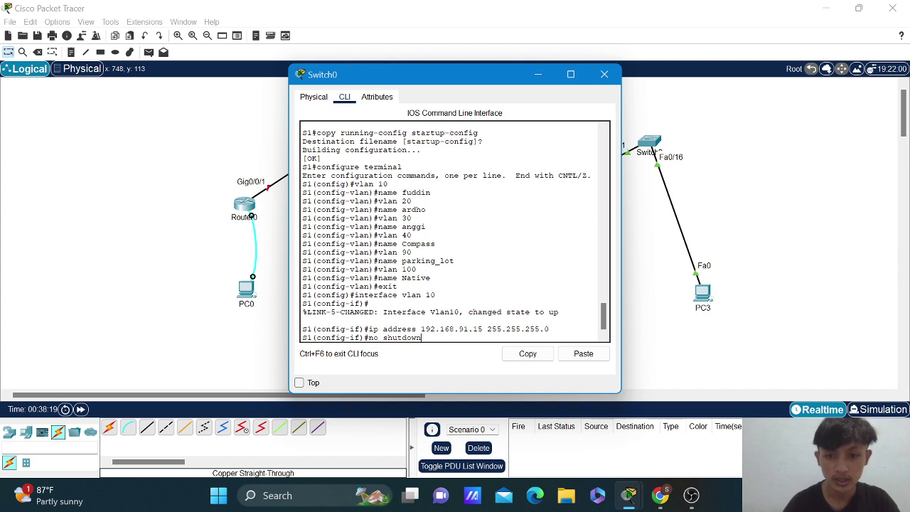
key(Return)
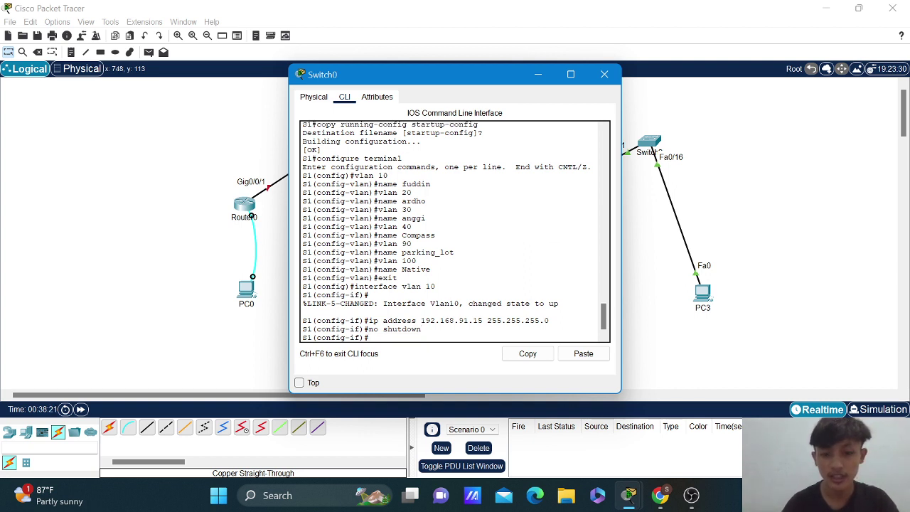
Exit the VLAN 10 interface and submit 'ip default gate way 192.168.91.1', which gets rejected.
text(exit)
key(Return)
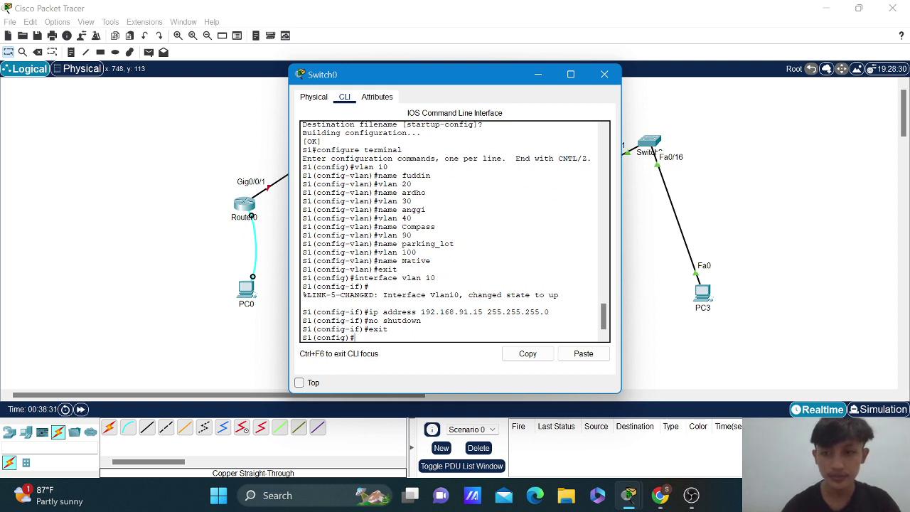
text(ip de)
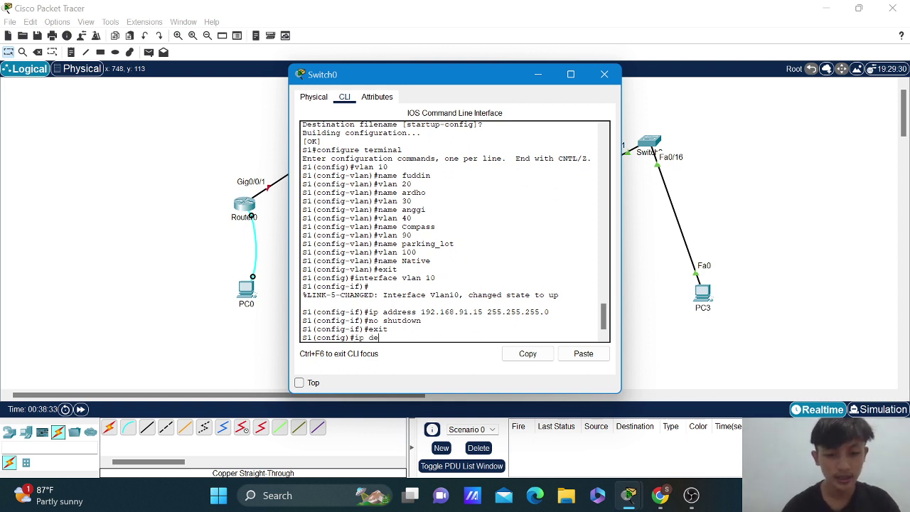
text(fault)
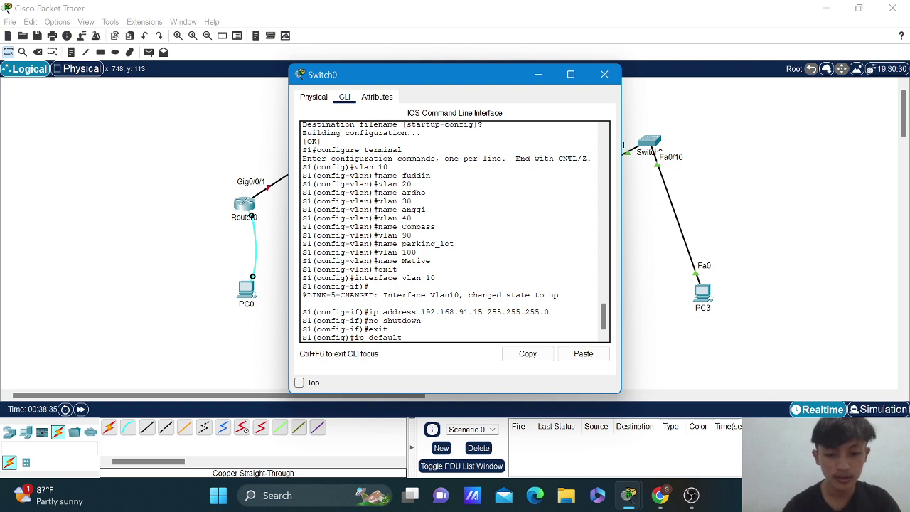
text( gate )
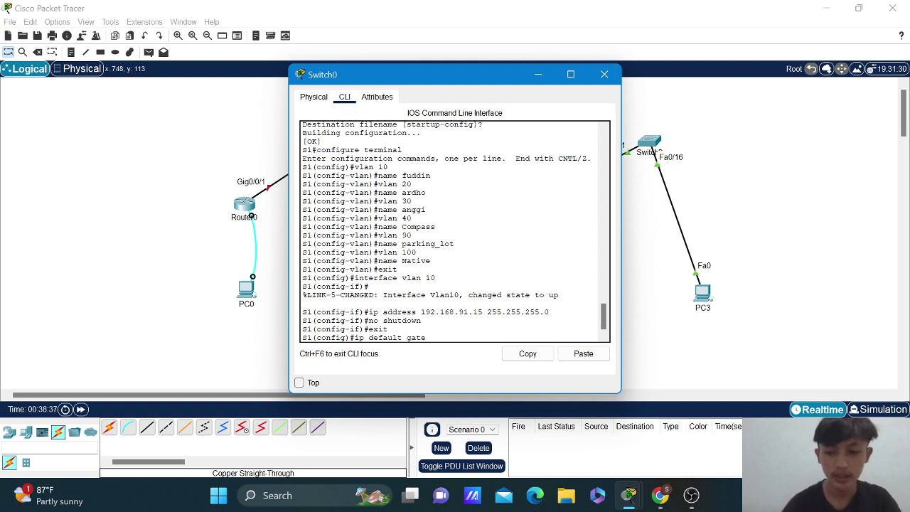
text(way)
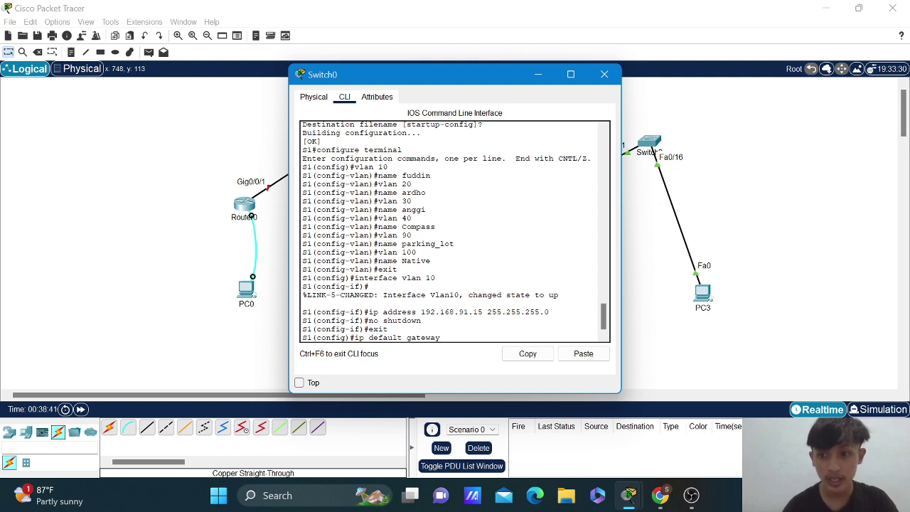
text( 192)
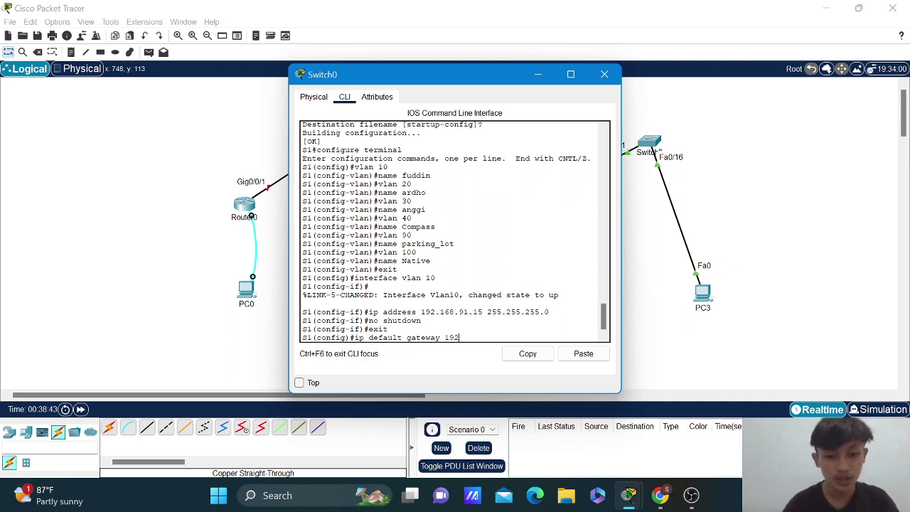
text(.168)
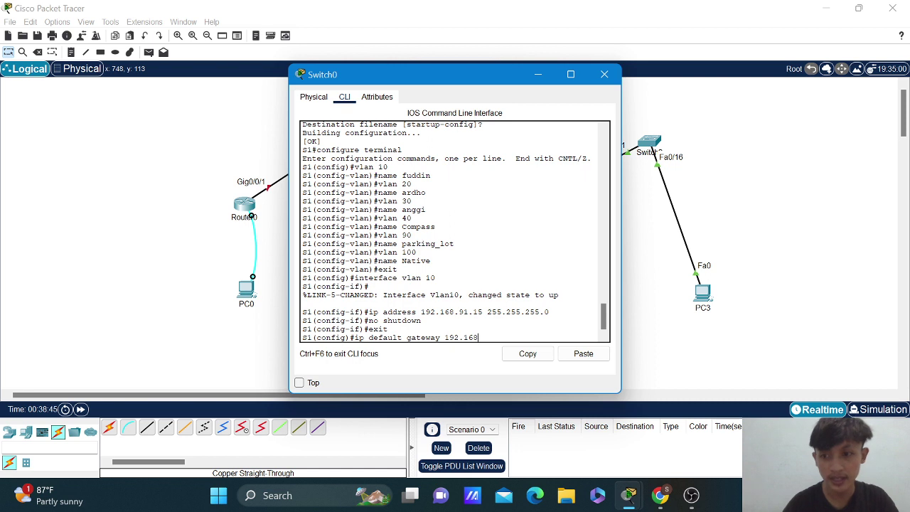
text(.91)
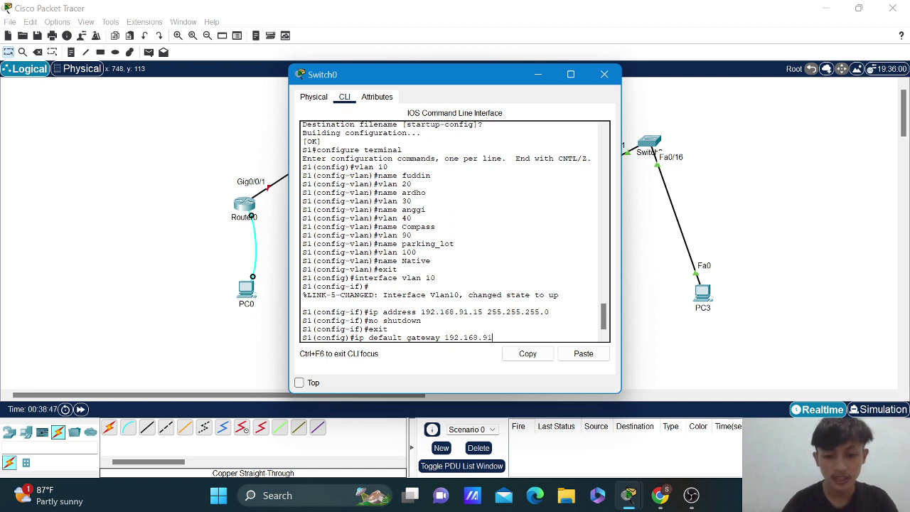
text(.)
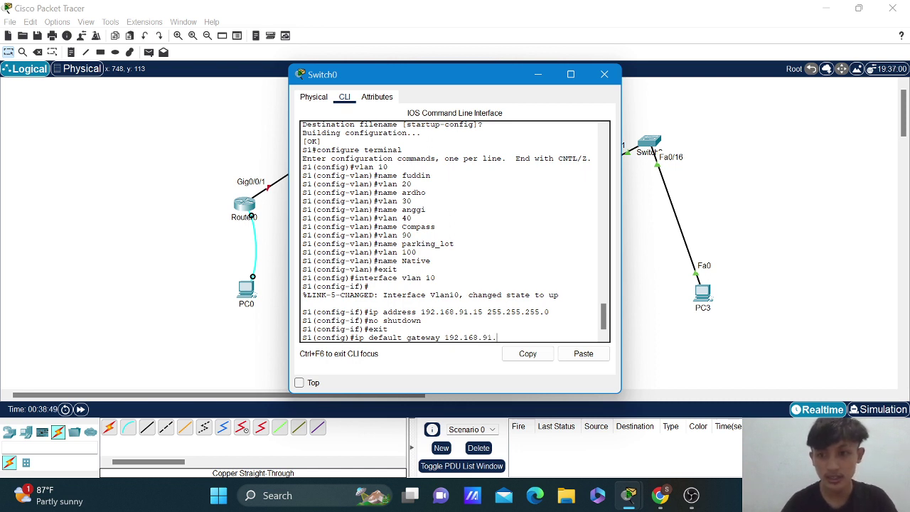
text(1)
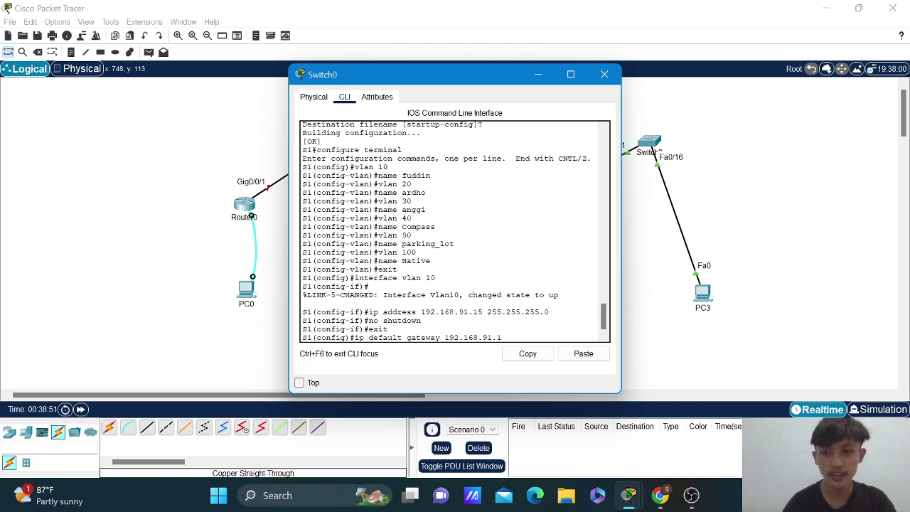
key(Return)
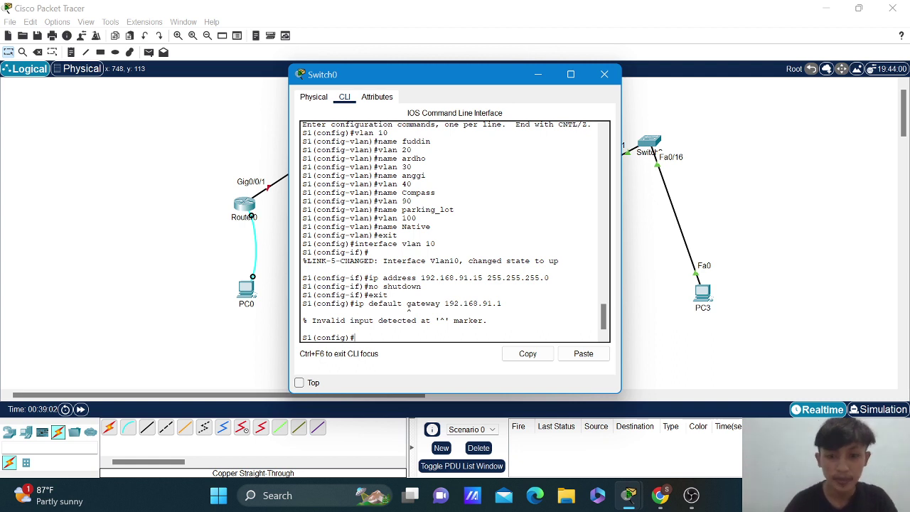
Recall the rejected command, correct it to 'ip default-gateway 192.168.91.1', and submit it.
key(Up)
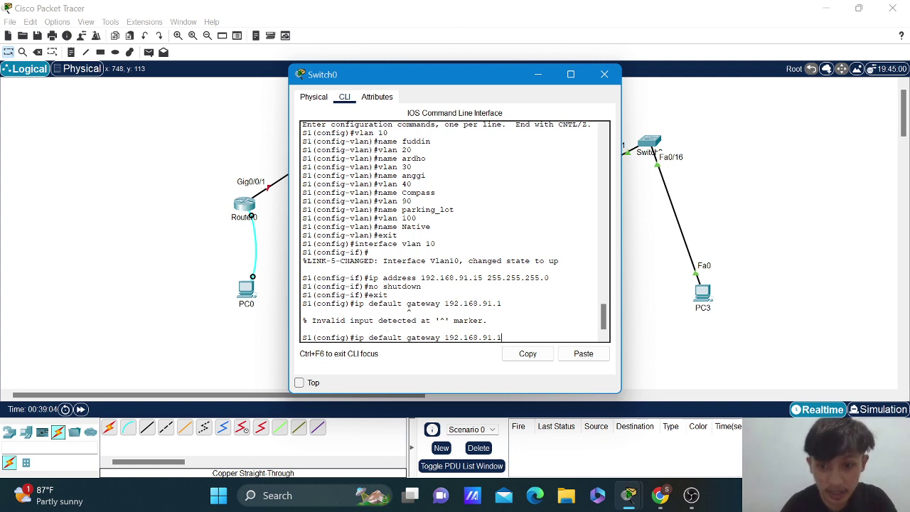
key(Left)
key(Left)
key(Left)
key(Left)
key(Left)
key(Left)
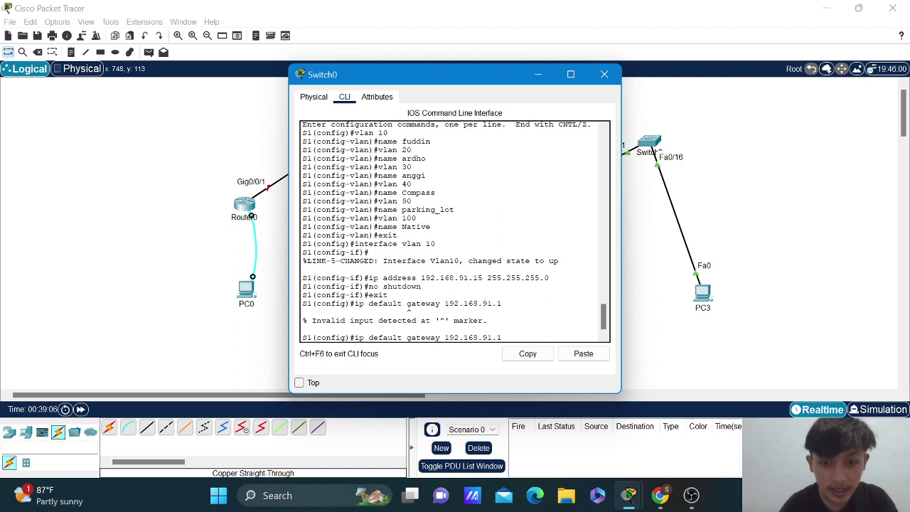
key(Left)
key(Left)
key(Left)
key(Left)
key(Left)
key(Left)
key(Left)
key(Left)
key(Left)
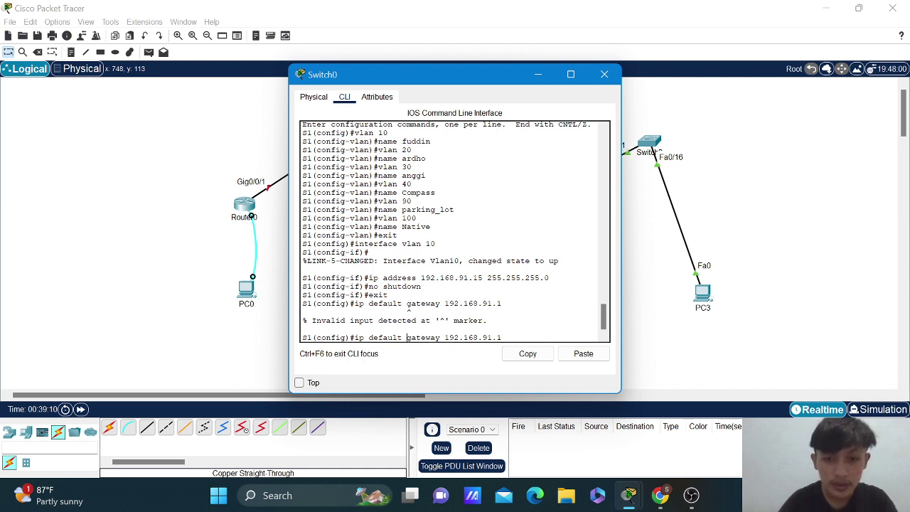
key(BackSpace)
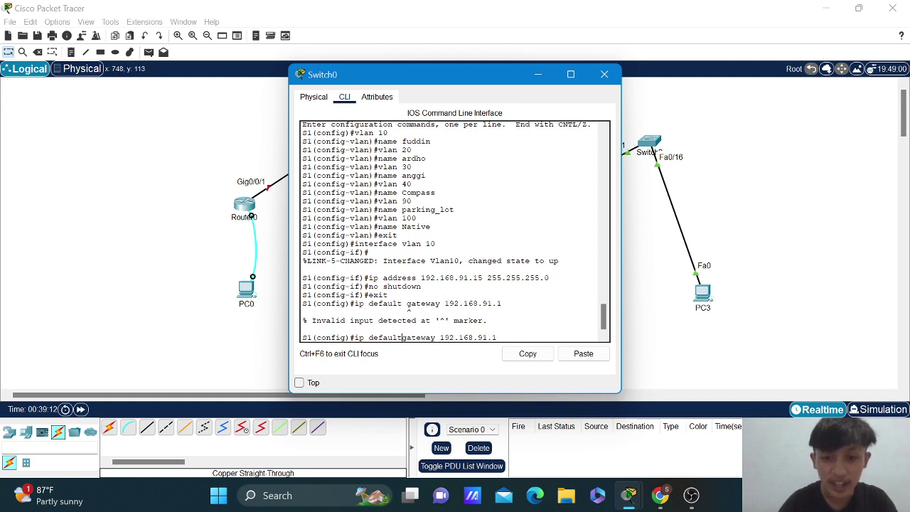
text(-)
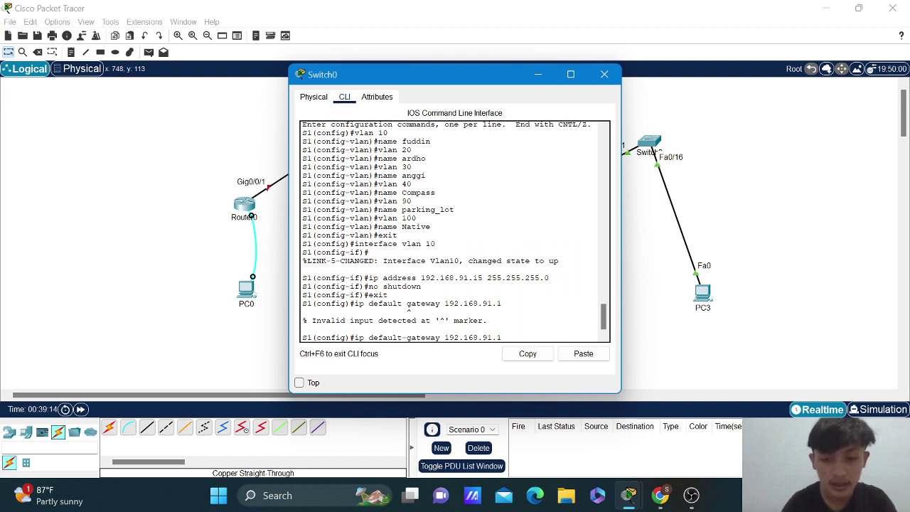
key(Right)
key(Right)
key(Right)
key(Right)
key(Right)
key(Right)
key(Right)
key(Right)
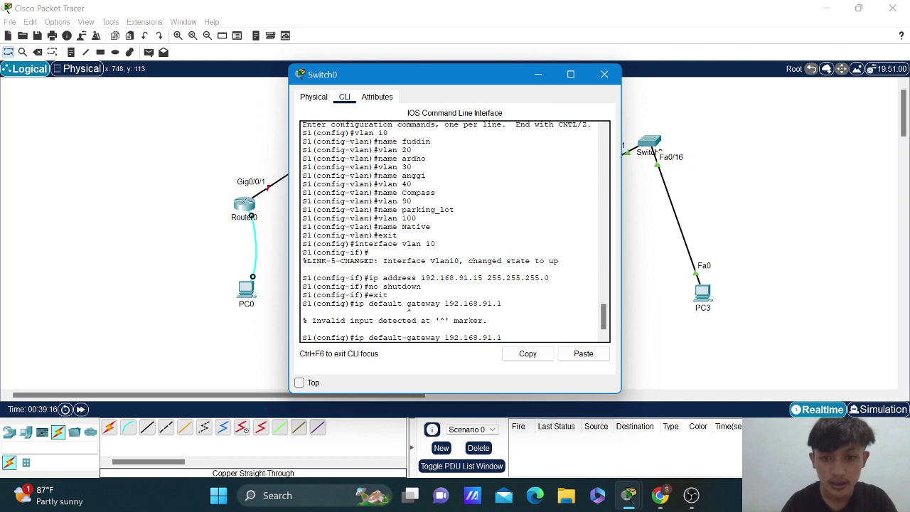
key(Return)
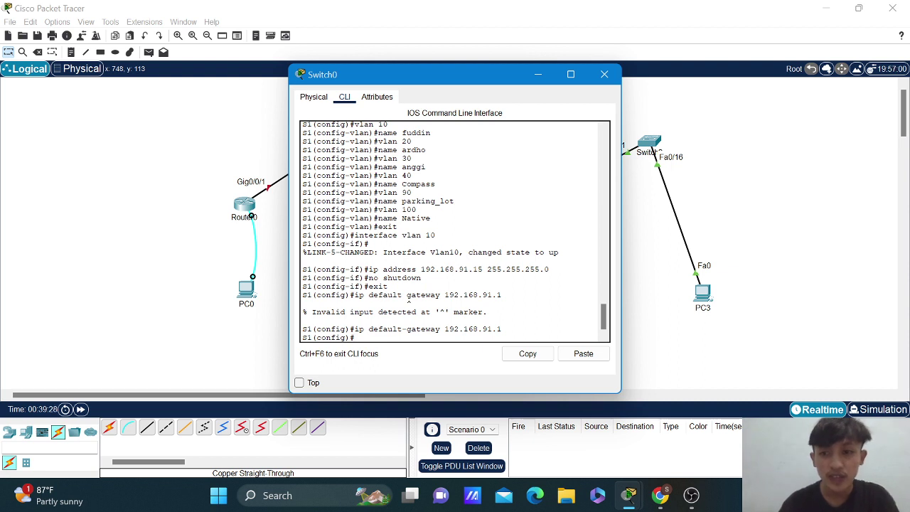
Make ports Fa0/2-4, Fa0/7-24 and G0/1-2 access ports in VLAN 90 and shut them down.
text(interfa)
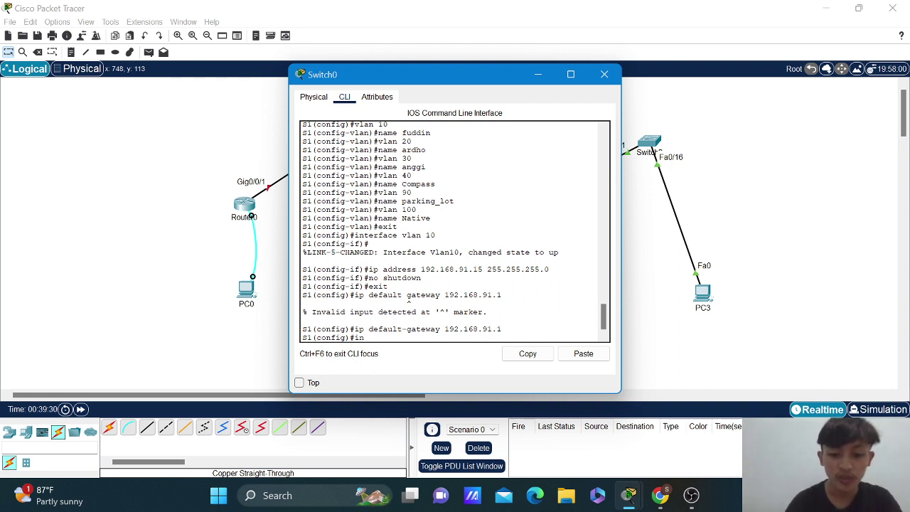
text(erface)
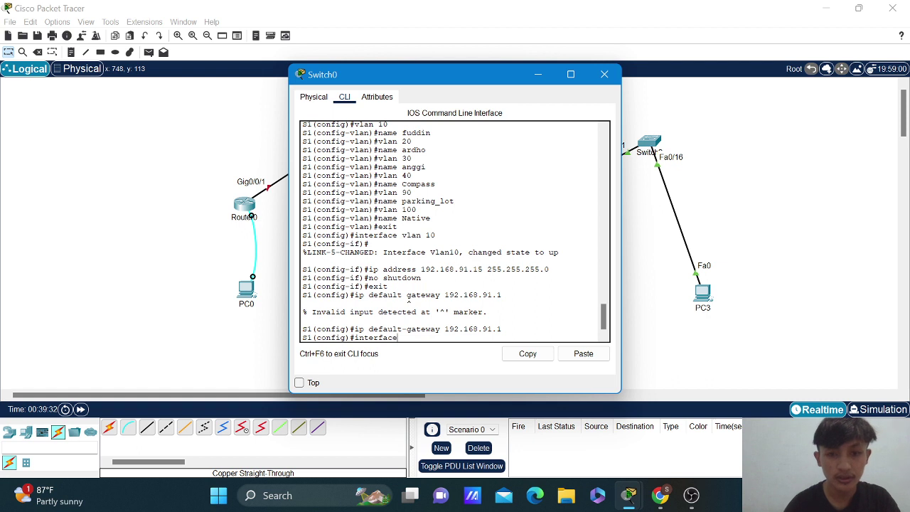
text( ra)
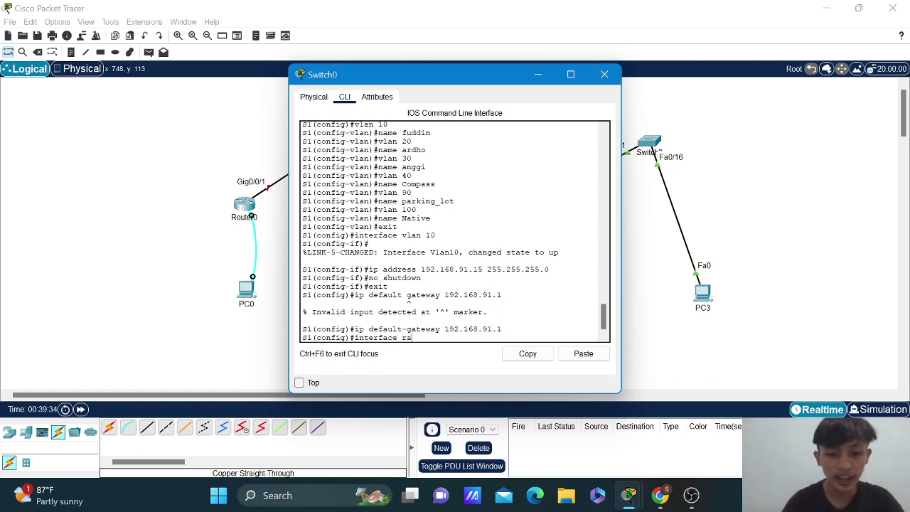
text(nge )
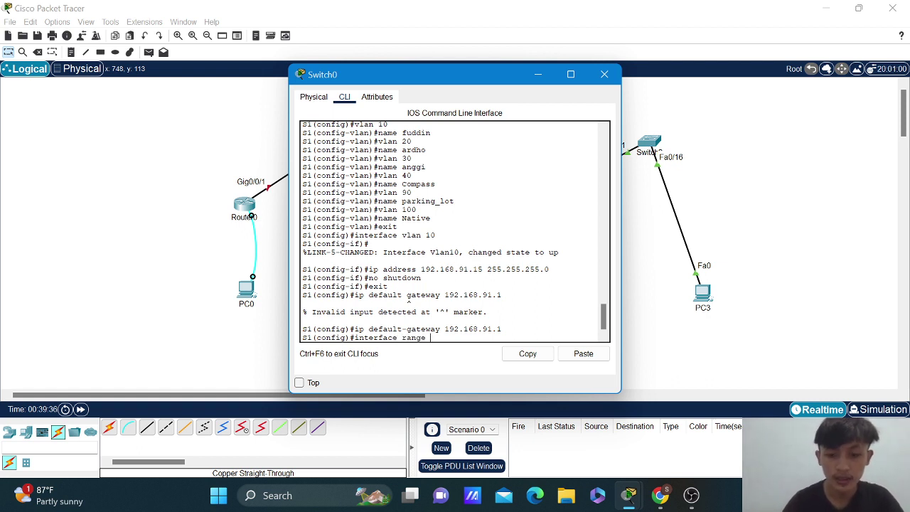
text(f0)
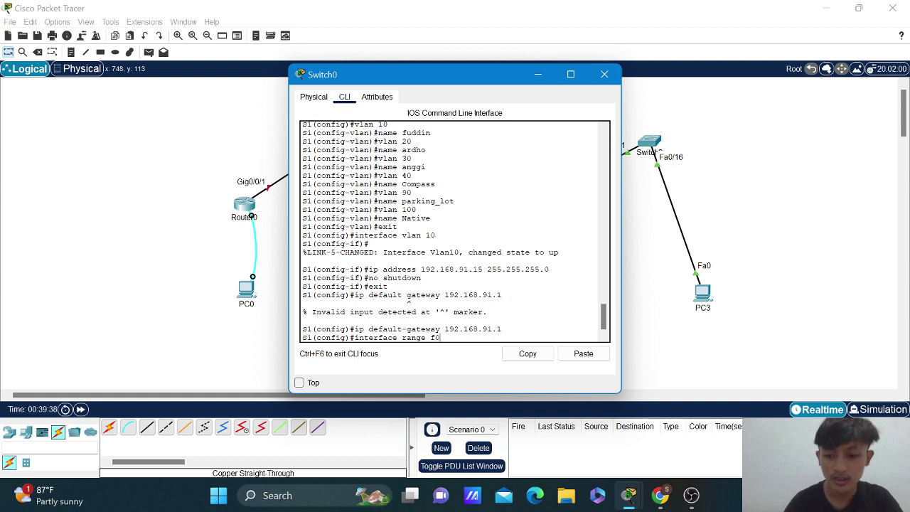
text(/2)
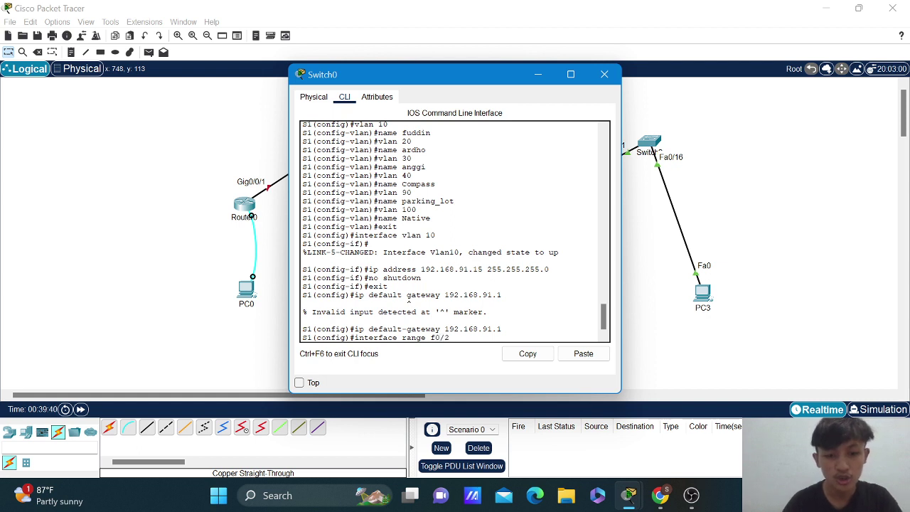
text(-4 )
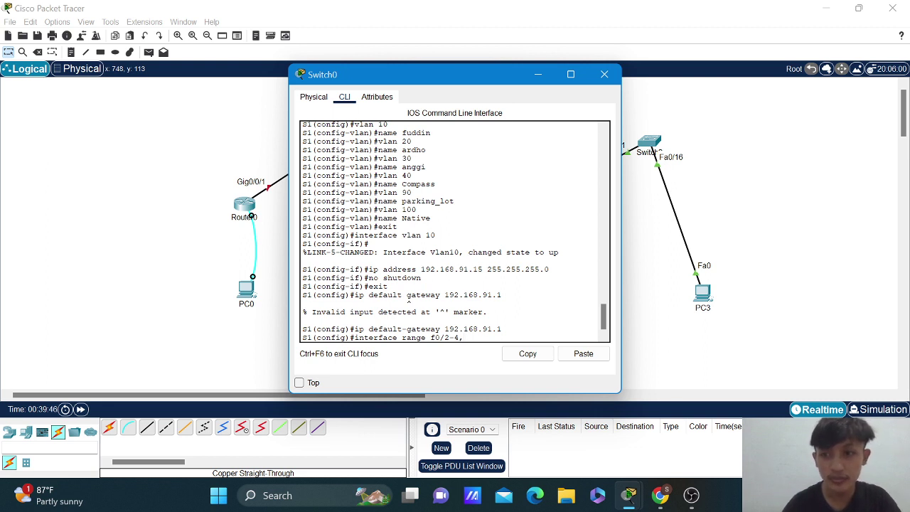
text( f0)
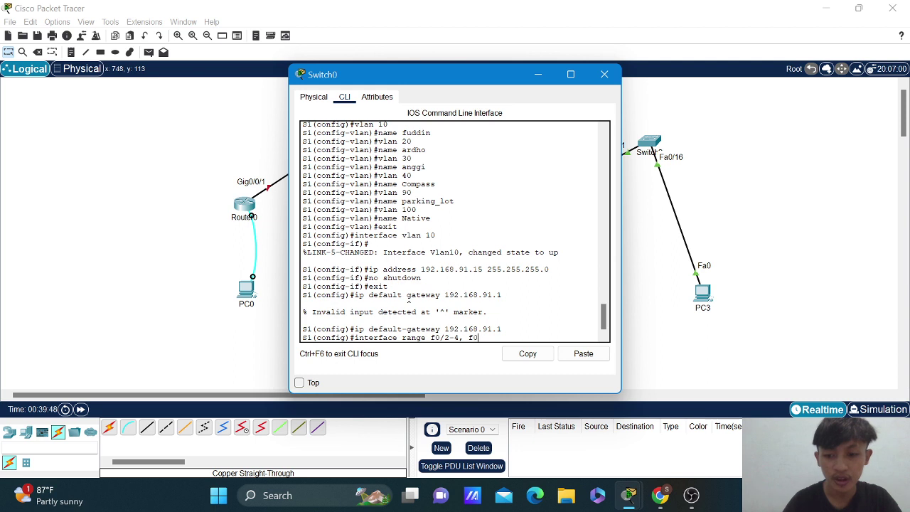
text(/)
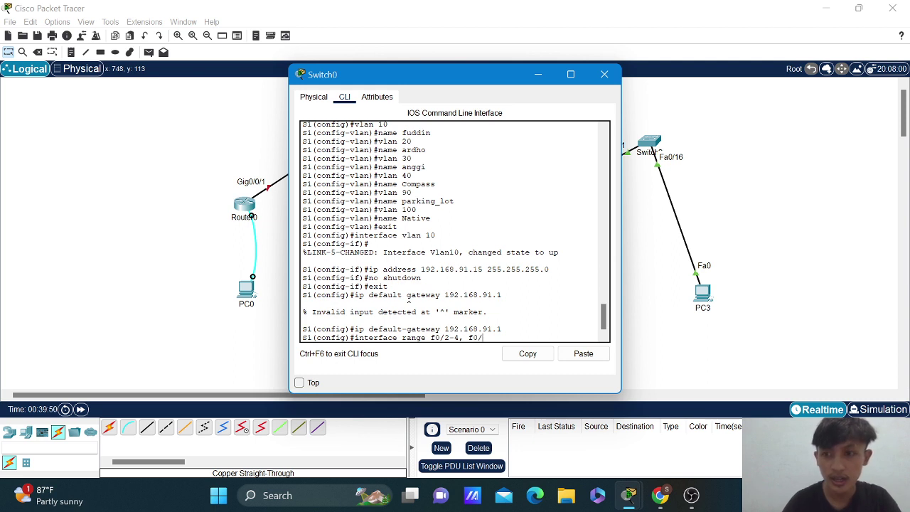
text(7-)
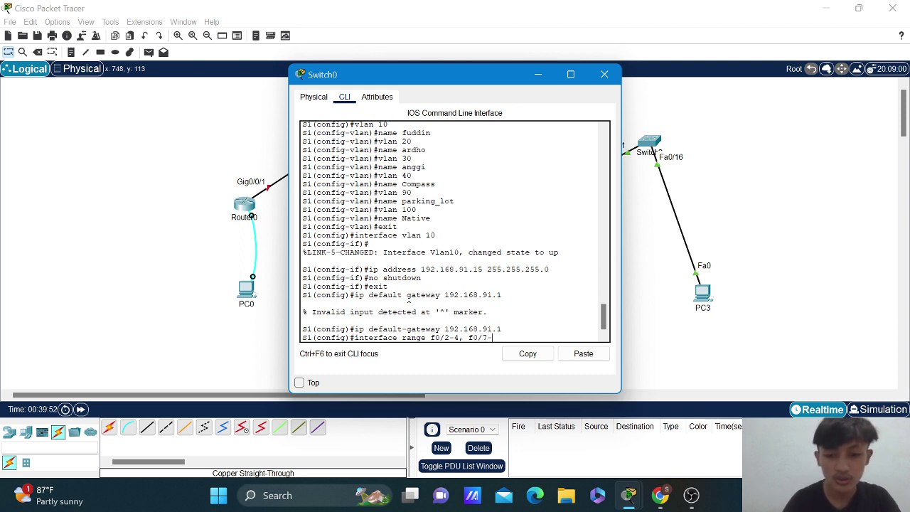
text(24)
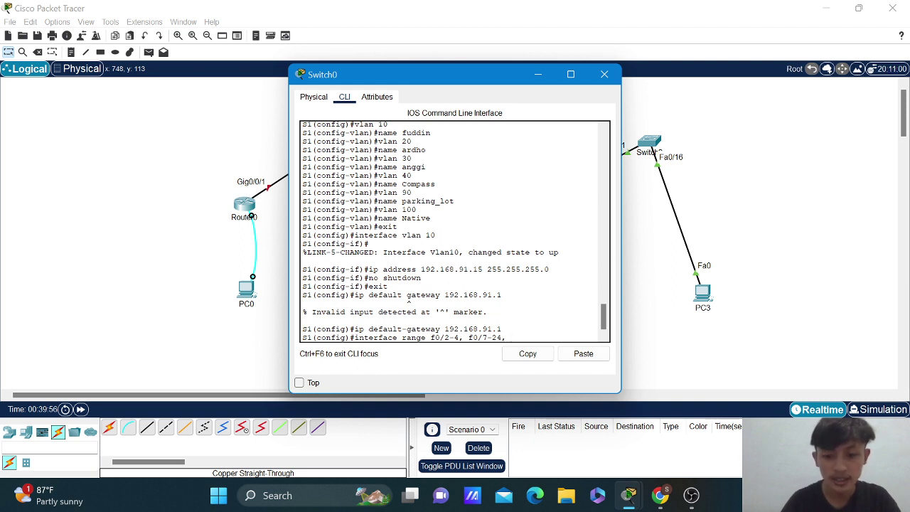
text(, g)
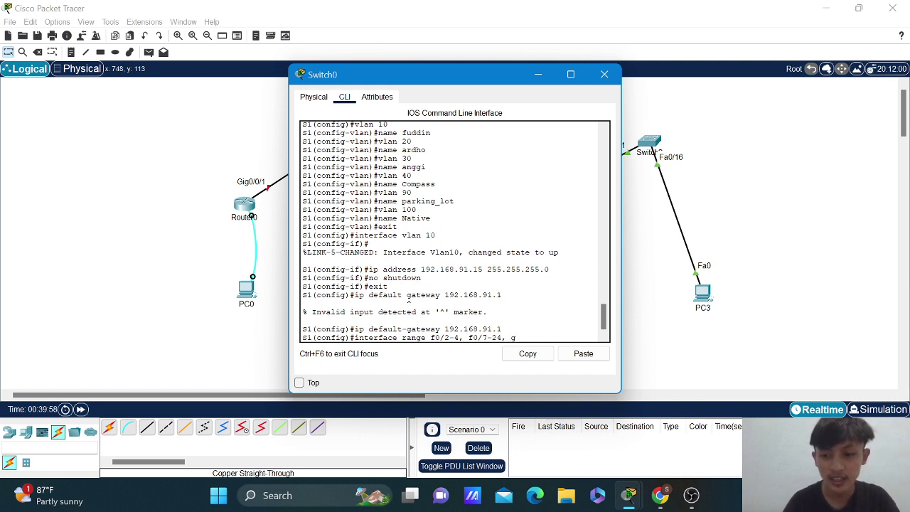
text(0)
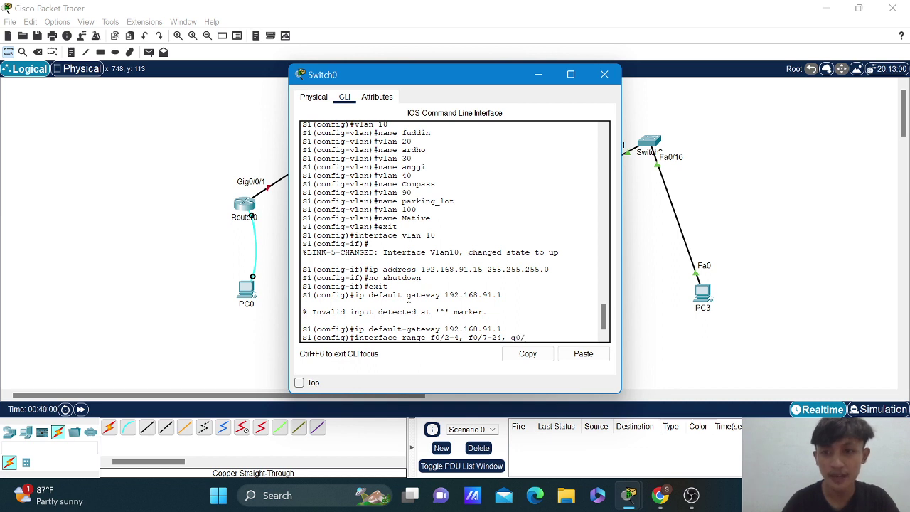
text(/)
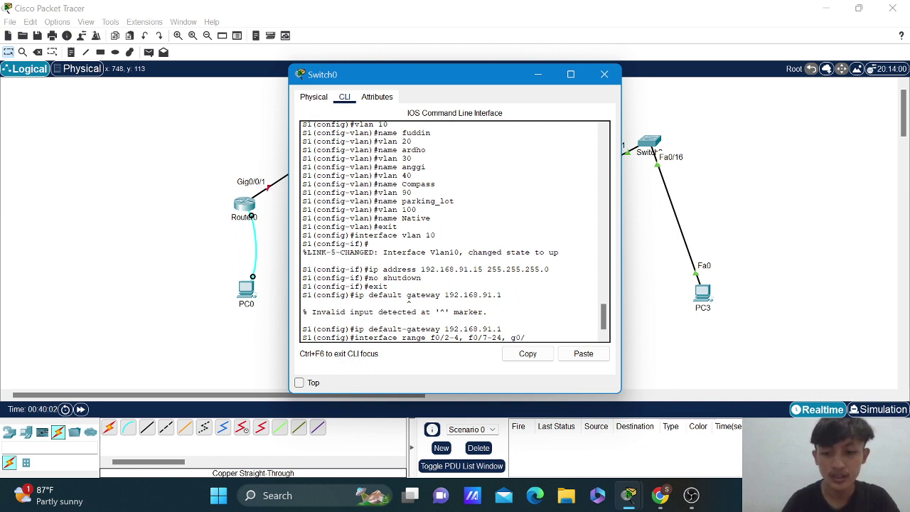
text(1-2)
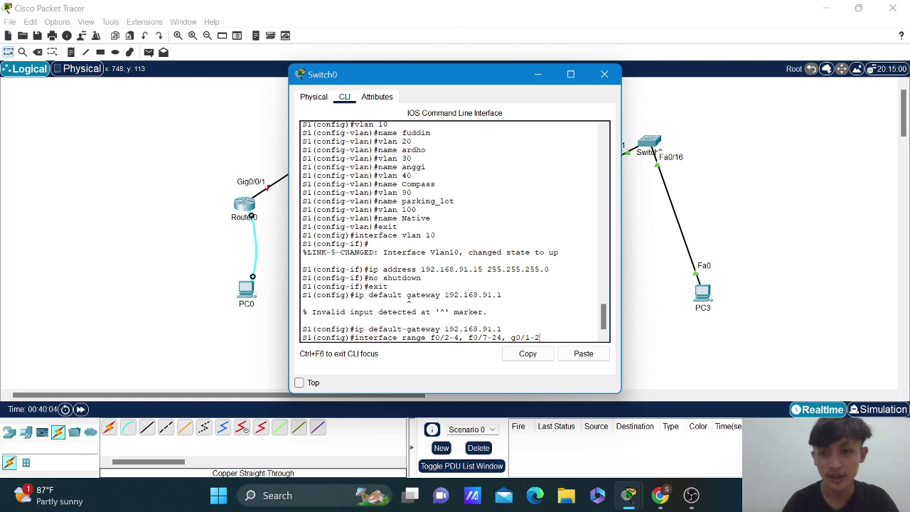
key(Return)
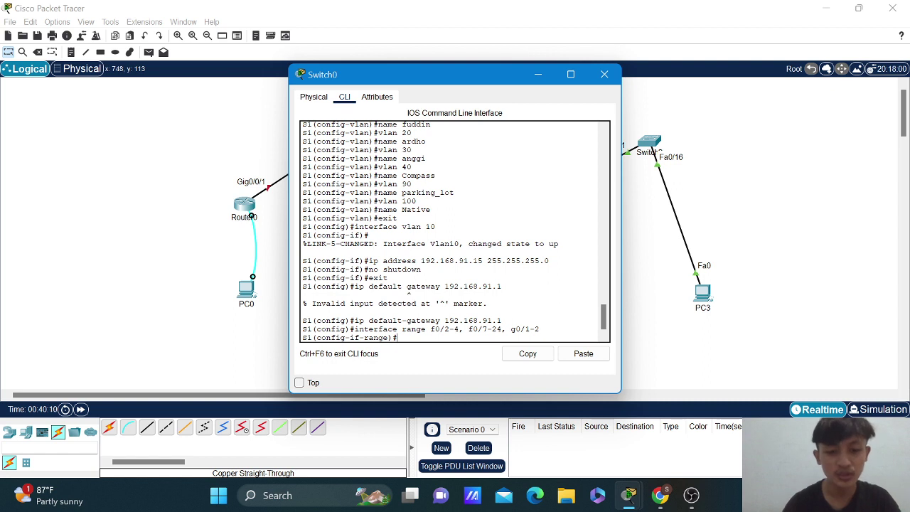
text(switch)
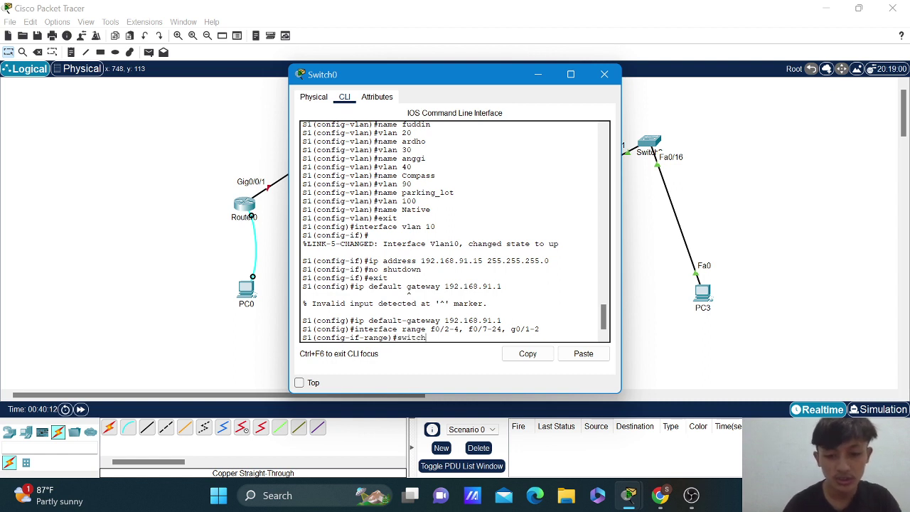
text(port)
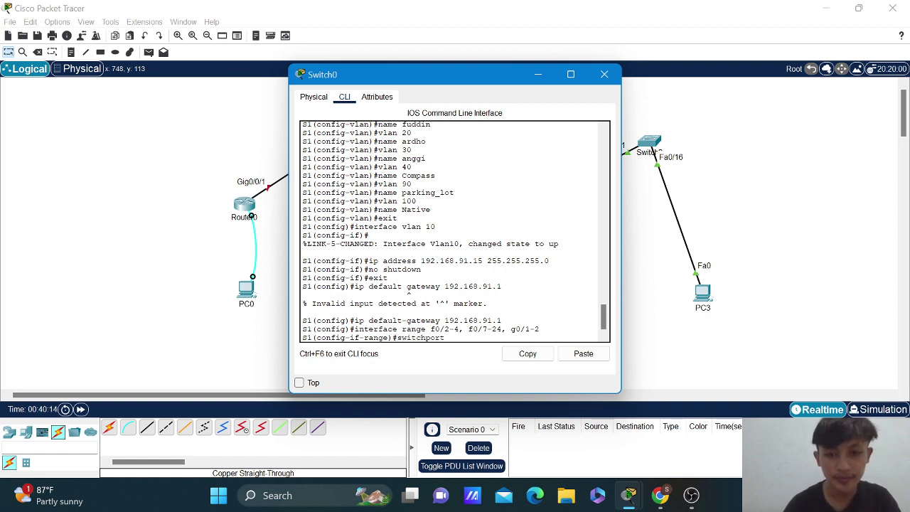
text( mode a)
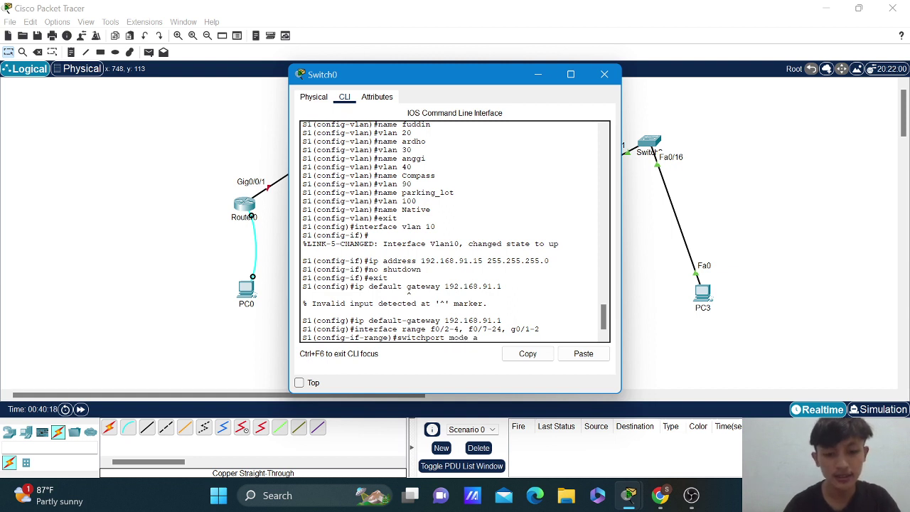
text(ccess)
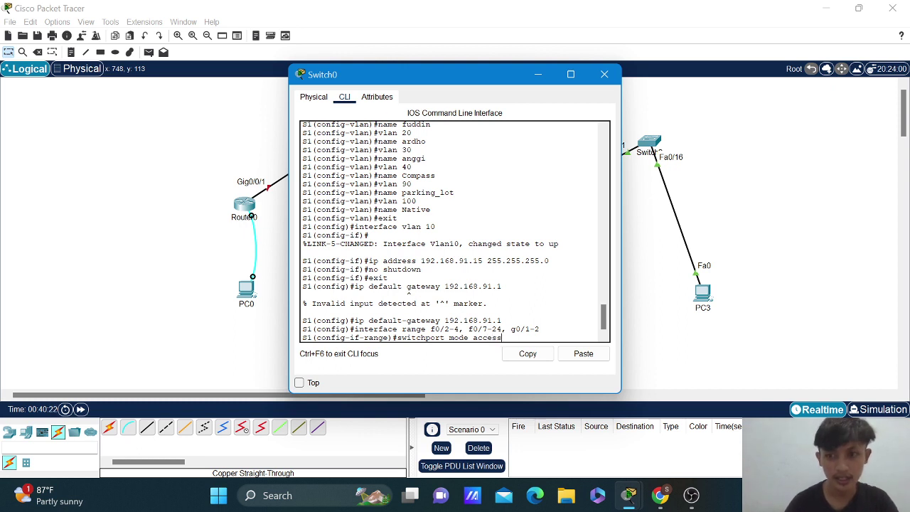
key(Return)
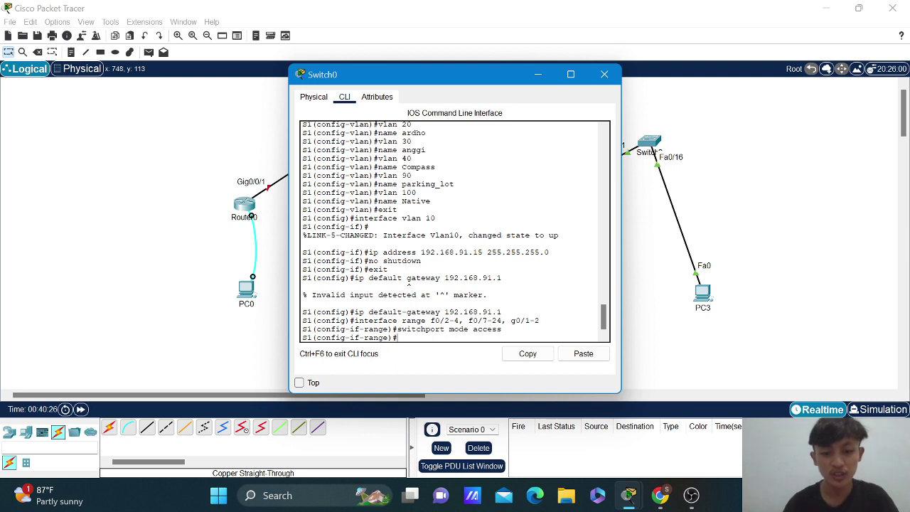
text(swit)
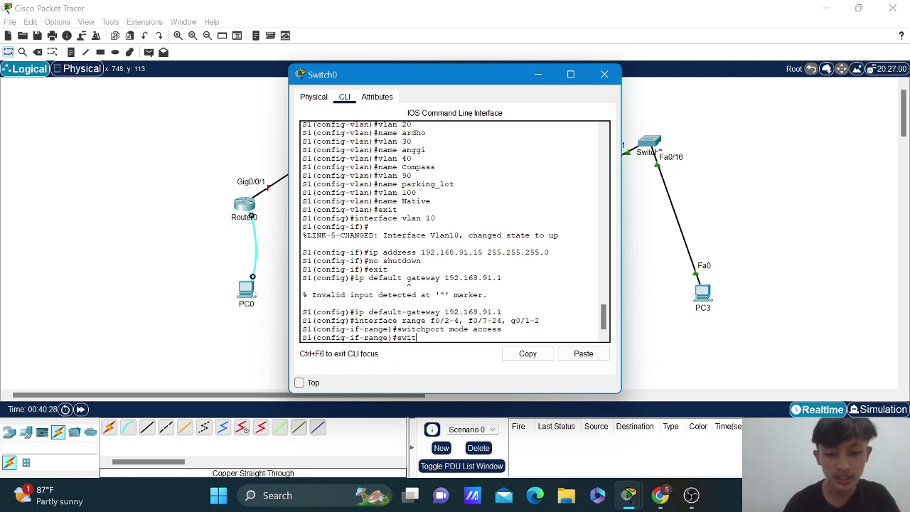
text(chport)
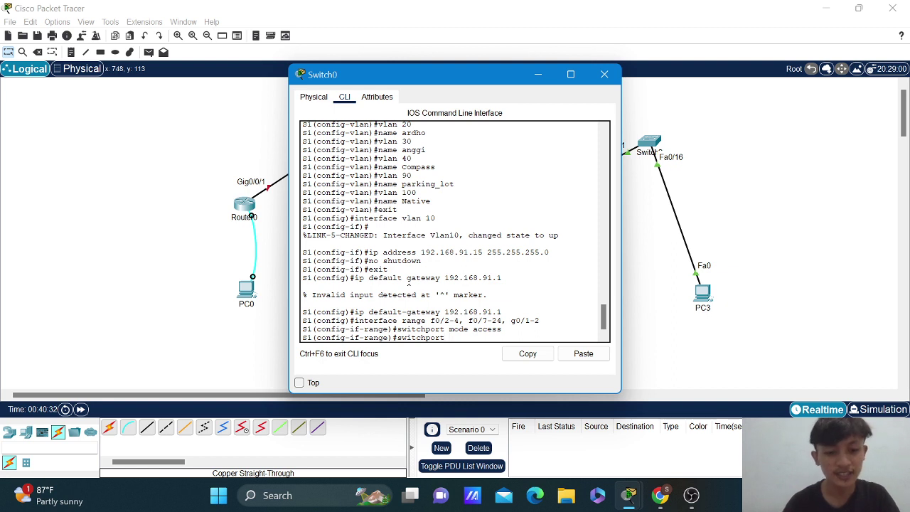
text( acce)
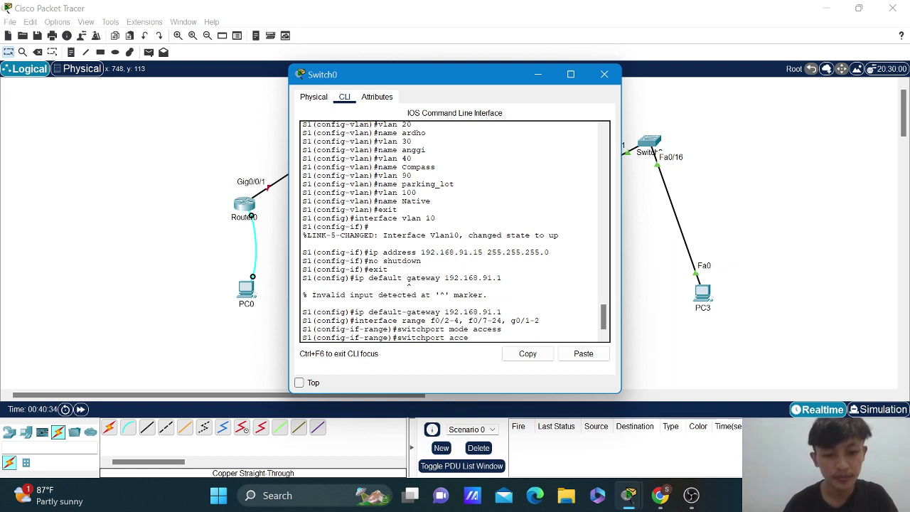
text(ss vlan)
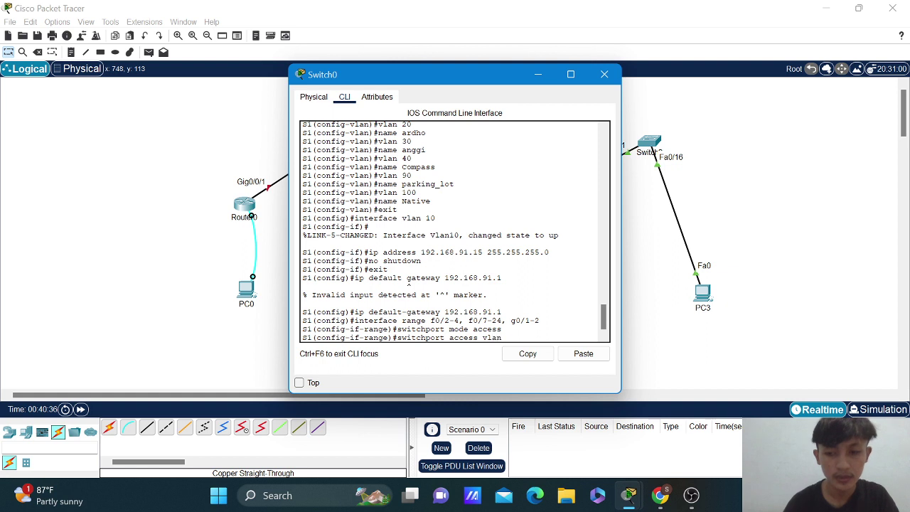
text( 90)
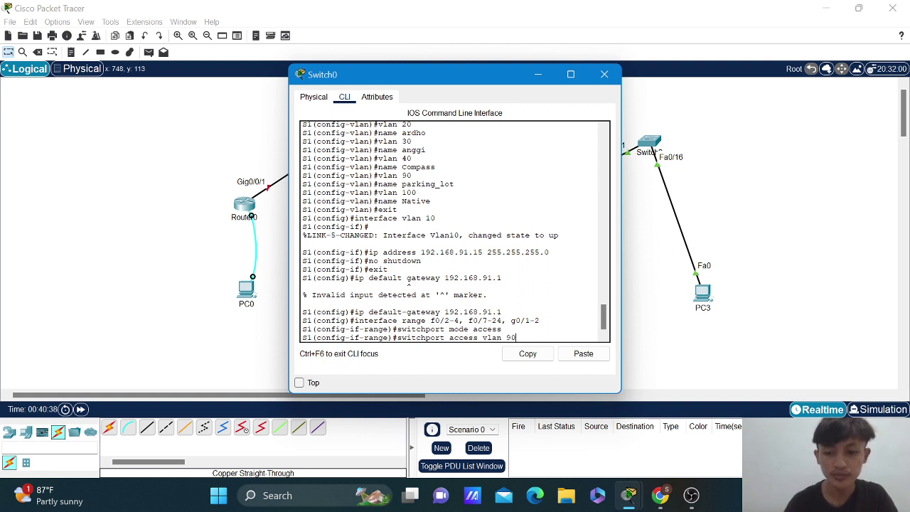
key(Return)
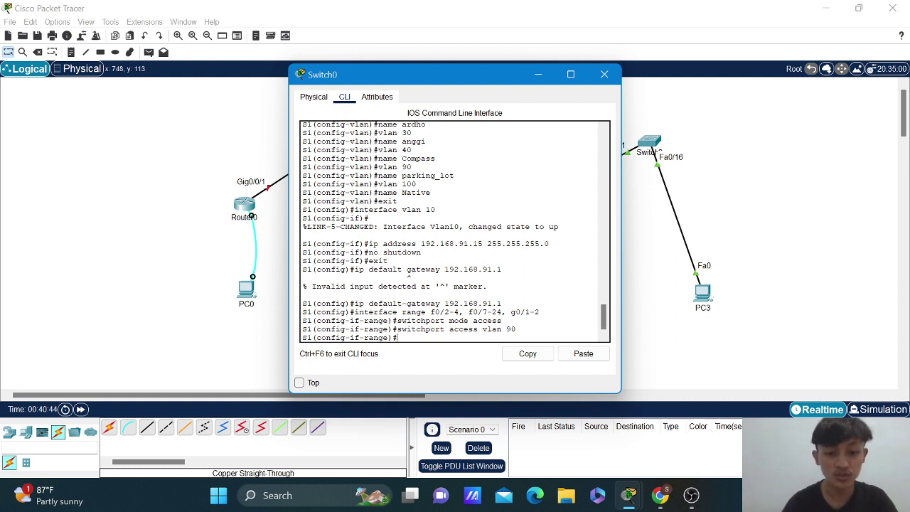
text(shut)
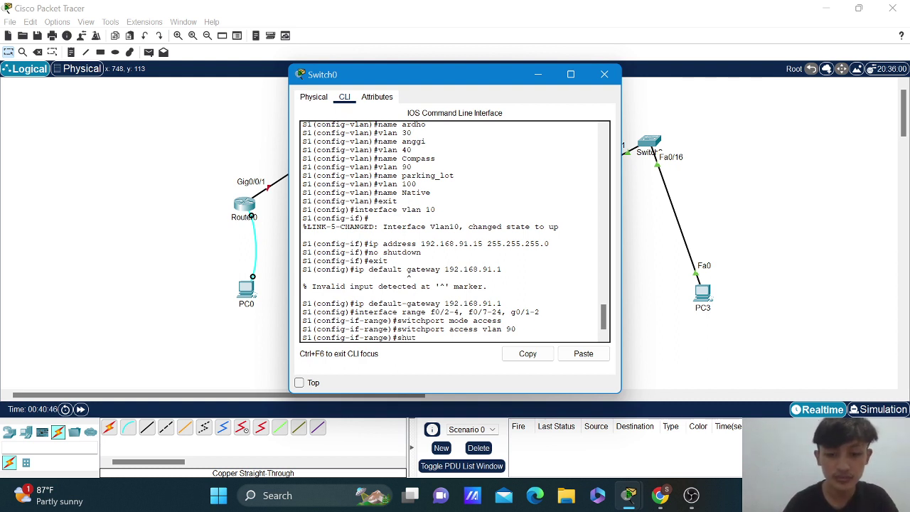
text(down)
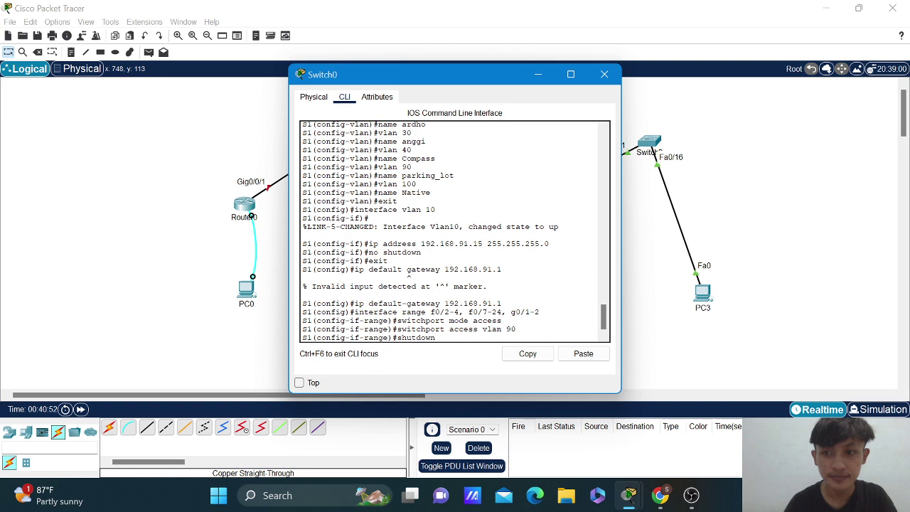
key(Return)
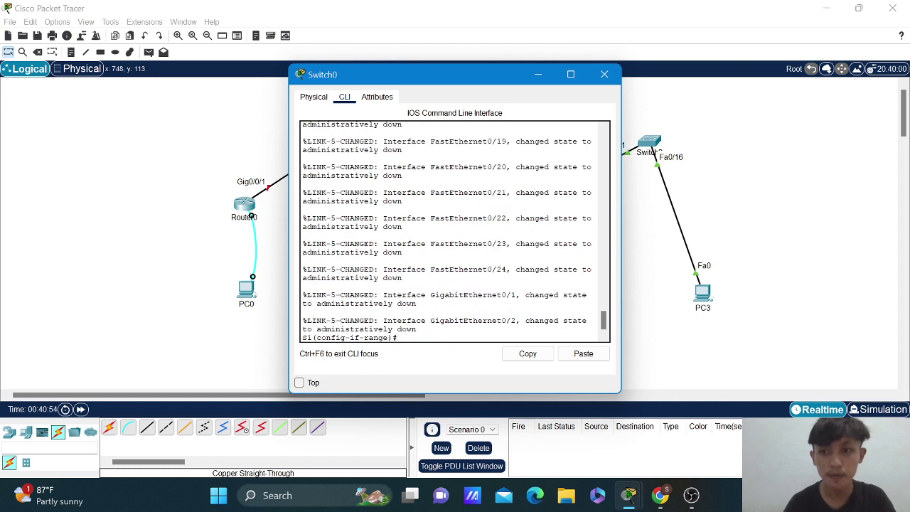
Return to global configuration and enter interface Fa0/6, fixing the missing space in 'interfacef0/6'.
text(exit)
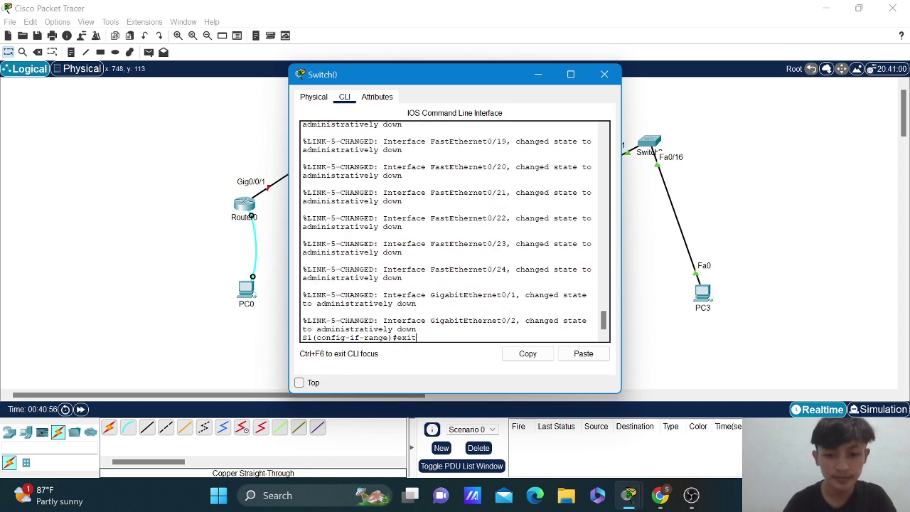
key(Return)
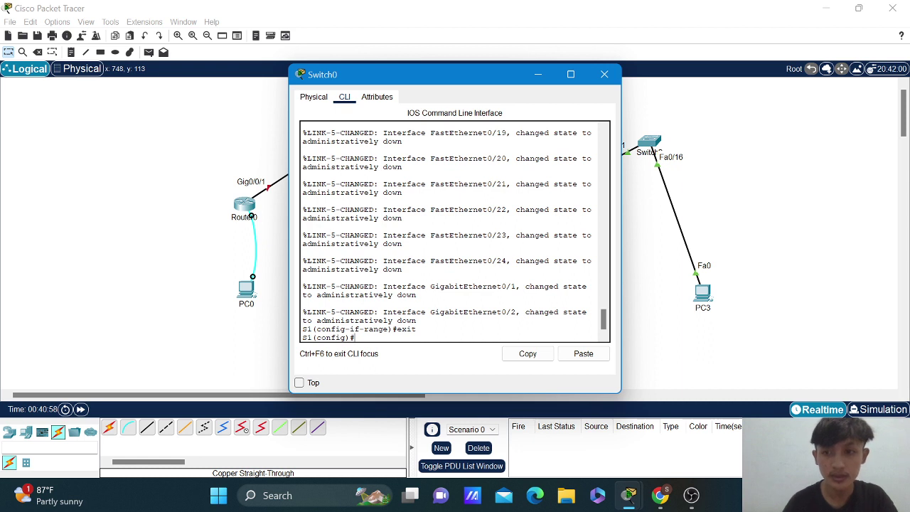
text(i)
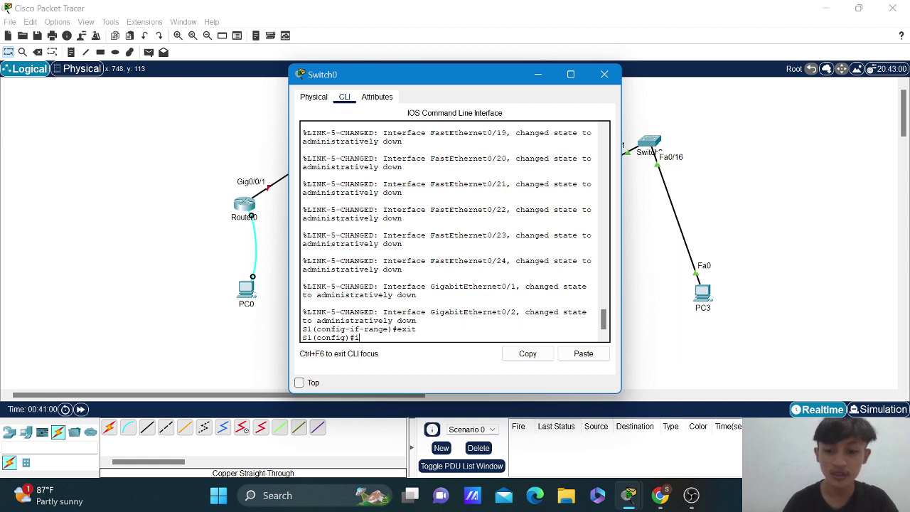
text(nterface)
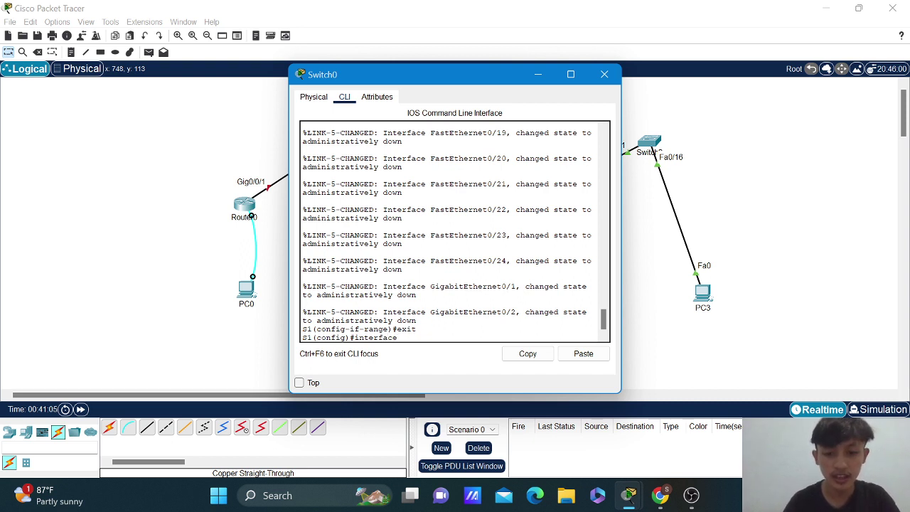
text(f0)
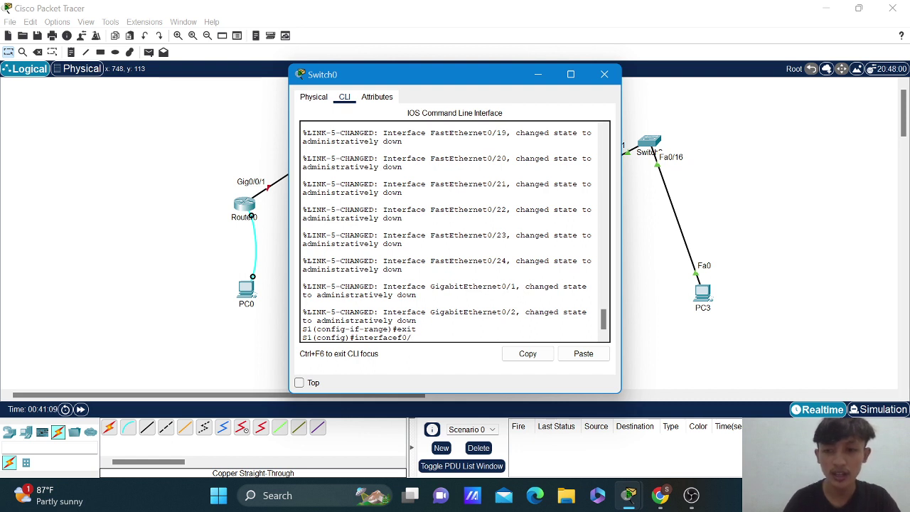
text(/)
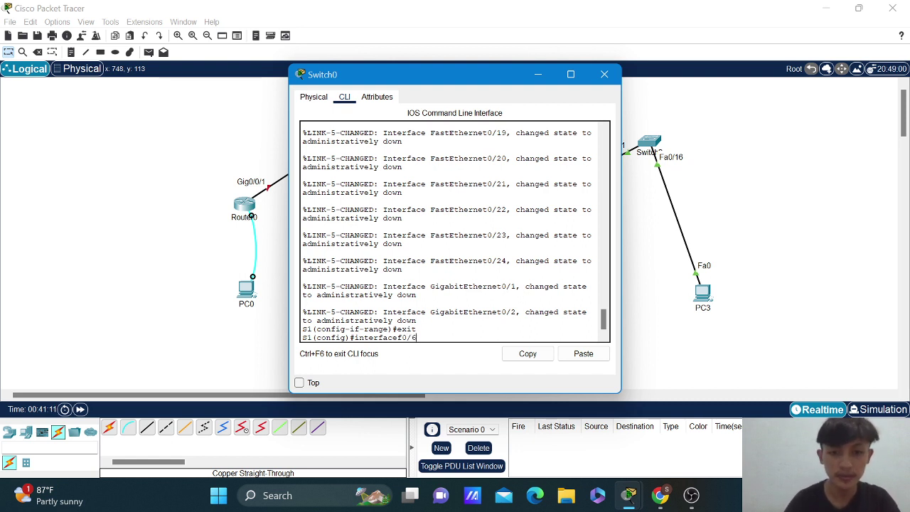
text(6)
key(Return)
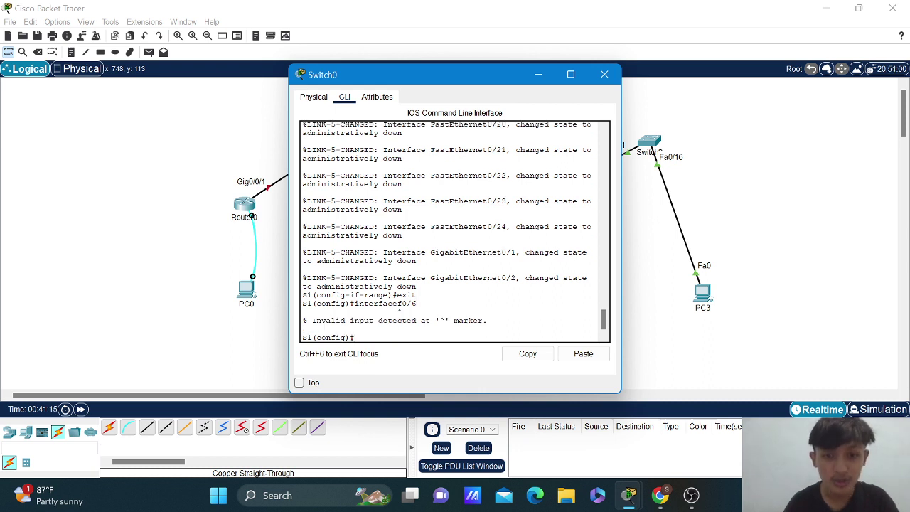
key(Up)
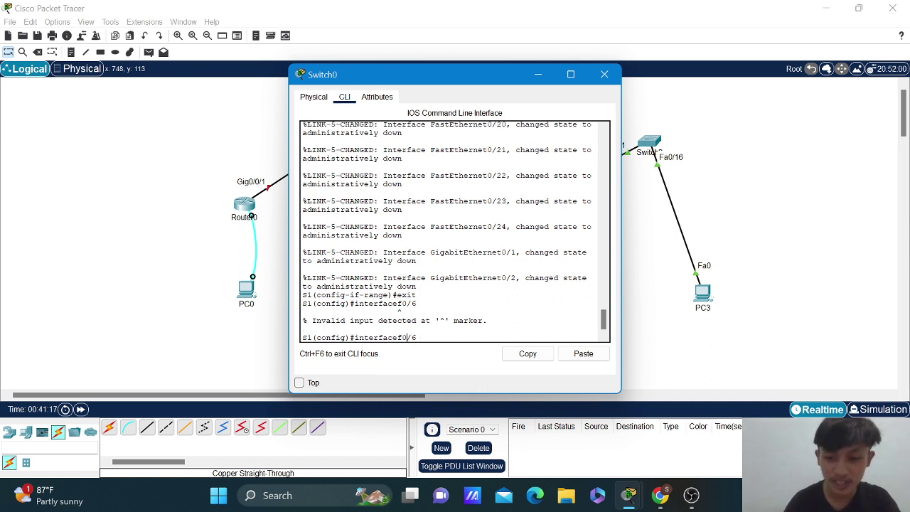
key(Left)
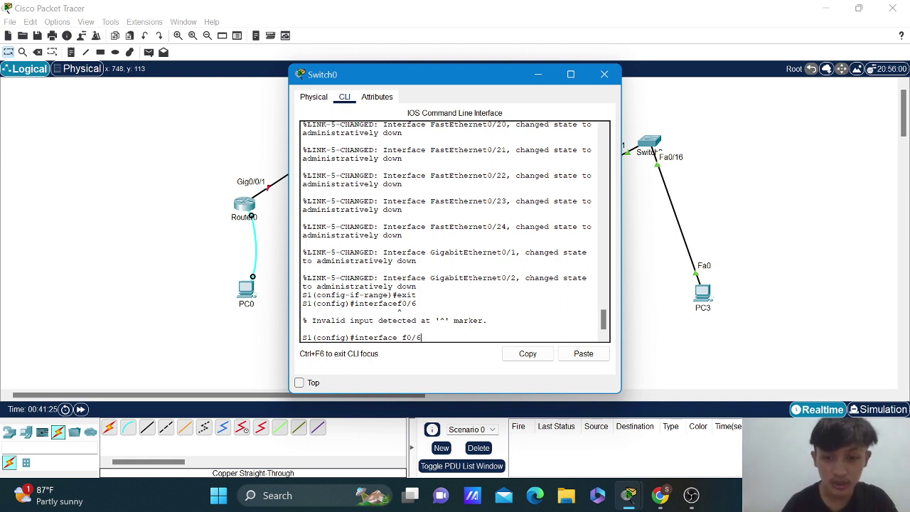
key(Return)
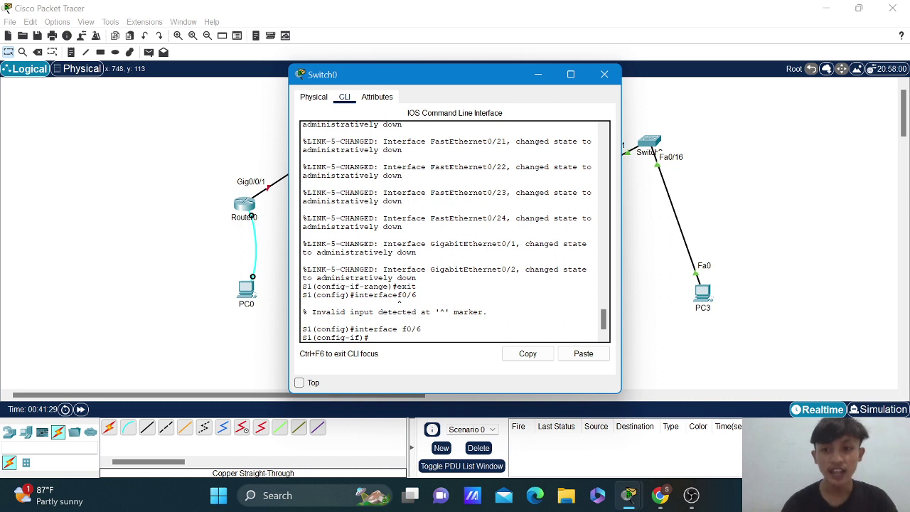
Set Fa0/6 to switchport mode access with access VLAN 20, then exit to global configuration.
text(swi)
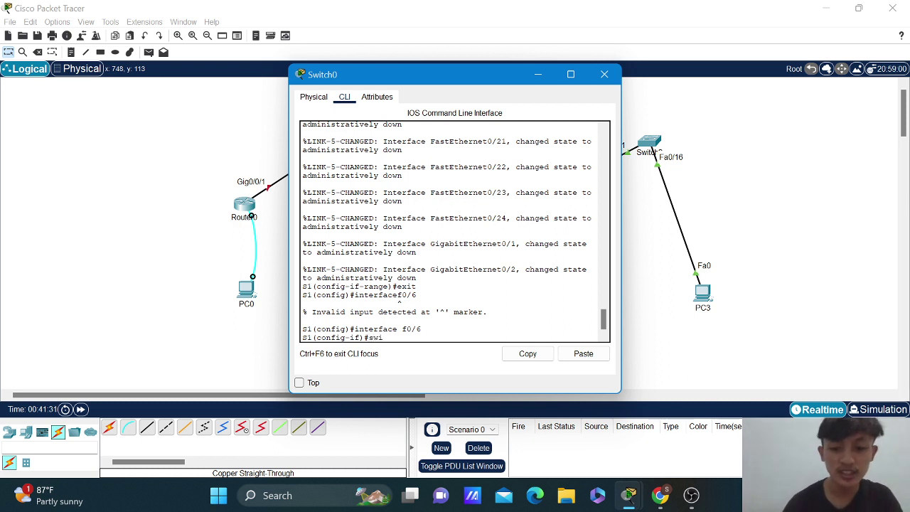
text(tch)
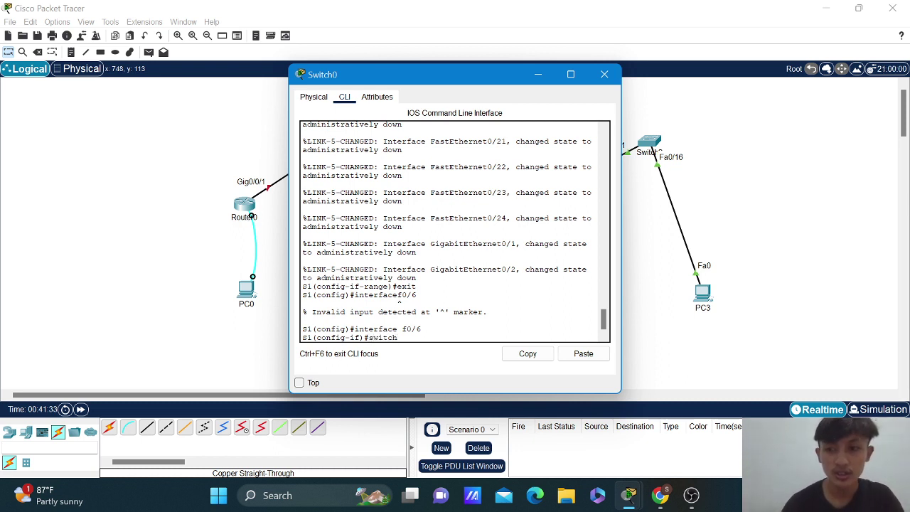
text( po)
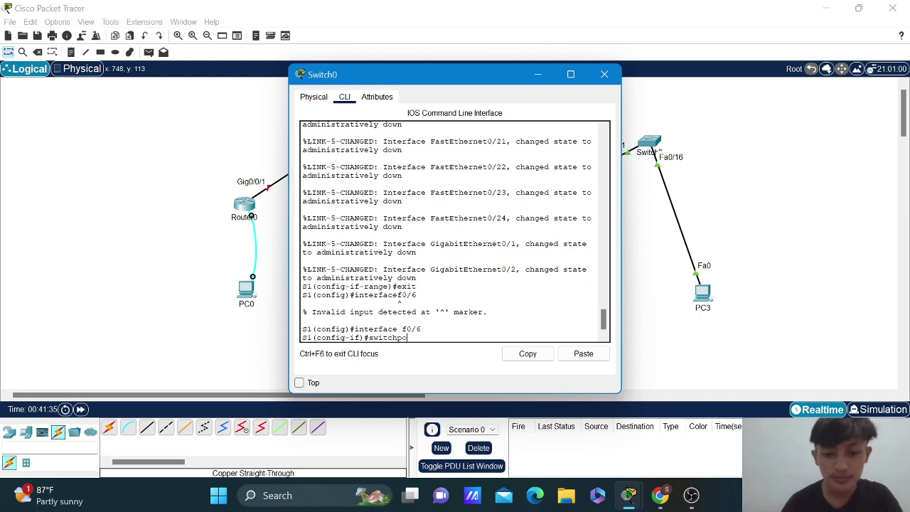
text(rt mode)
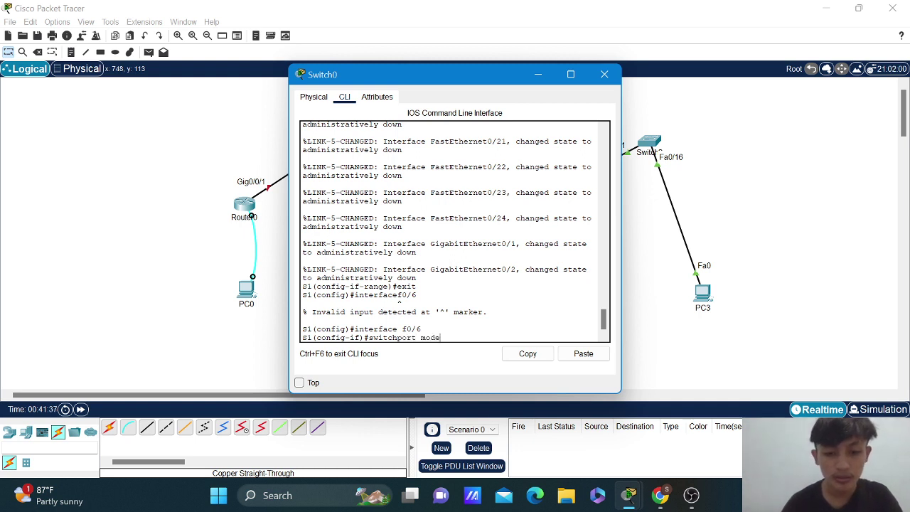
text( access)
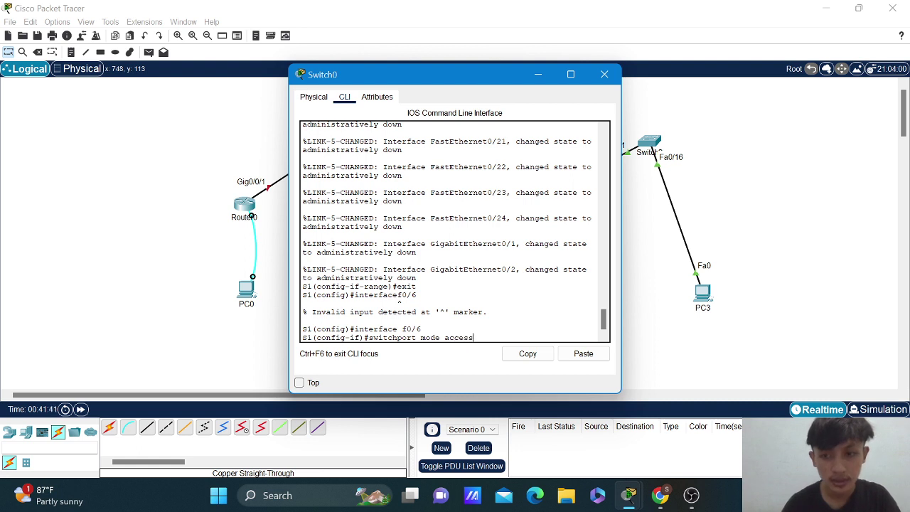
key(Return)
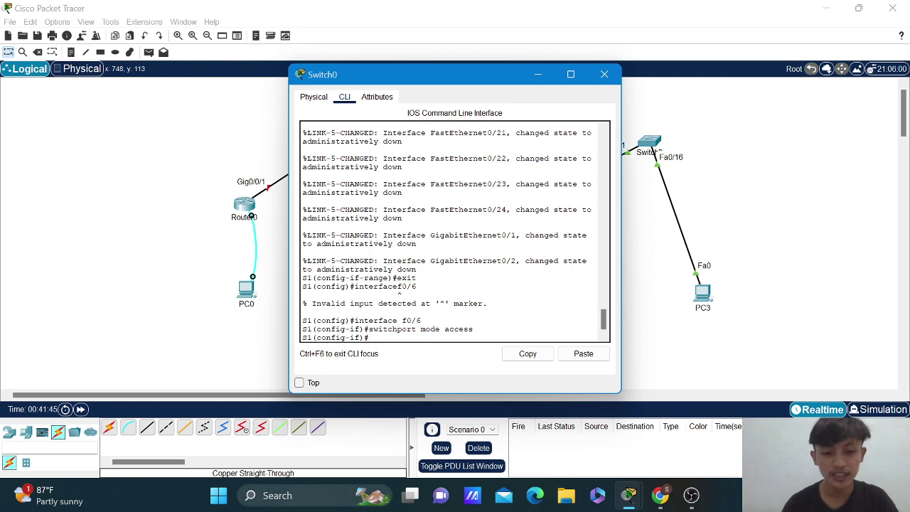
text(switc)
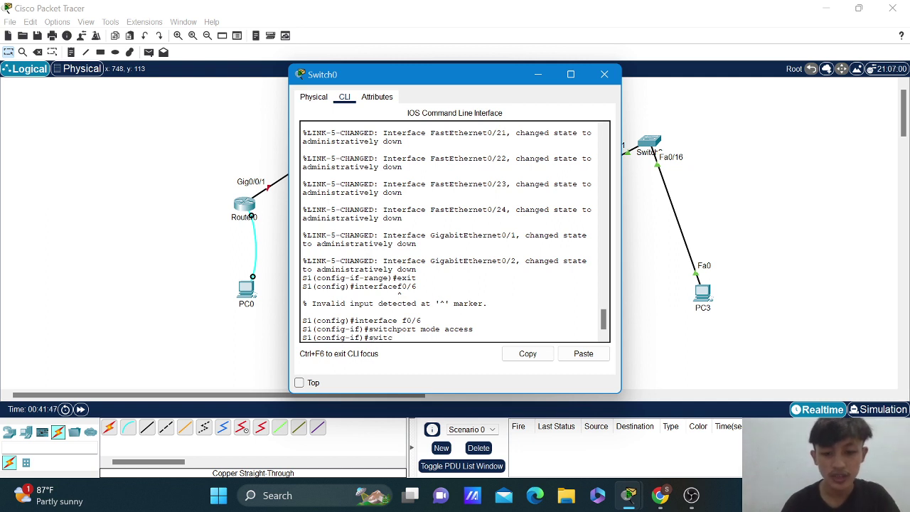
text(h a)
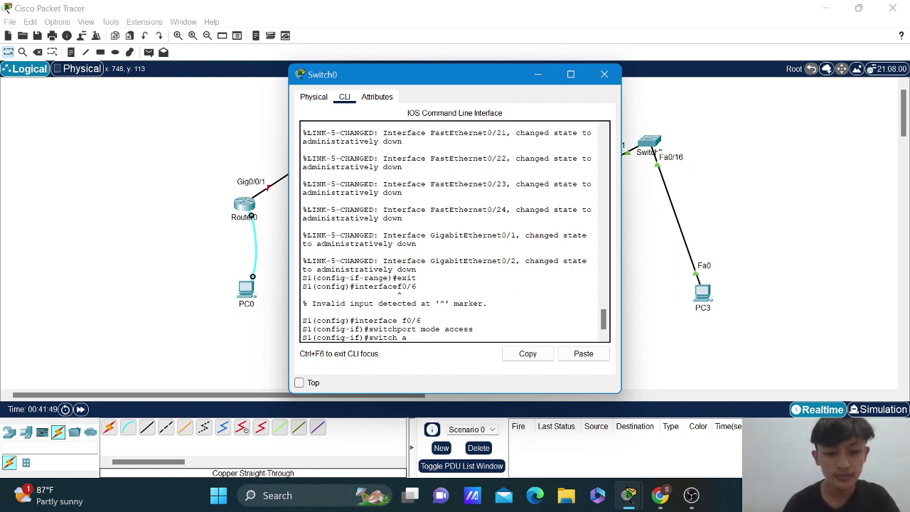
text(ccess )
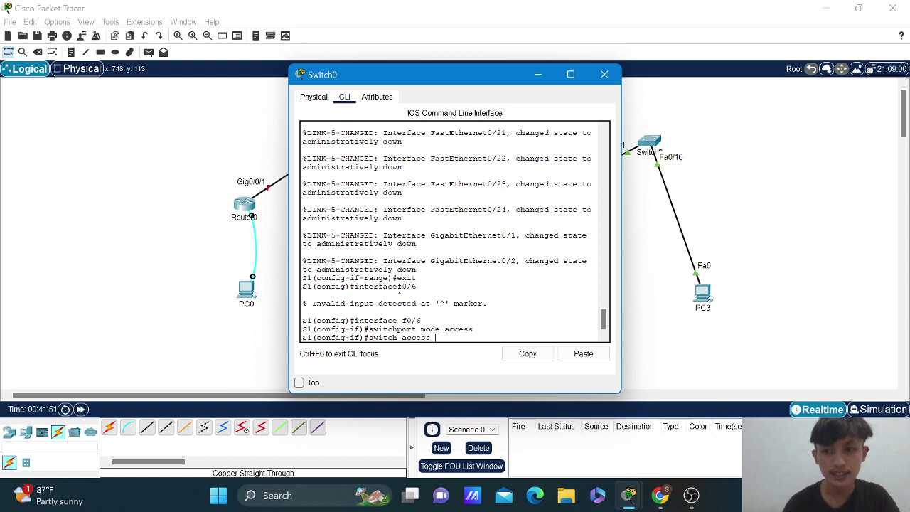
text(vlan)
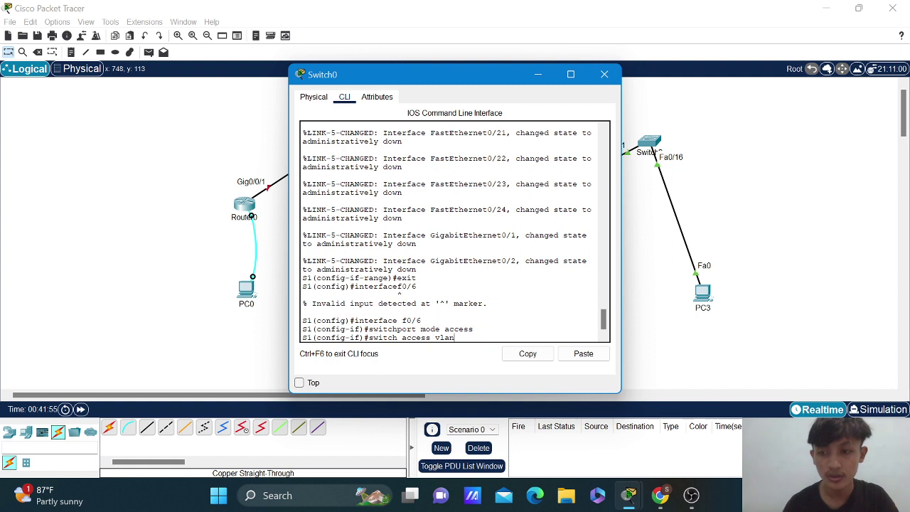
key(BackSpace)
key(BackSpace)
key(BackSpace)
key(BackSpace)
key(BackSpace)
key(BackSpace)
key(BackSpace)
key(BackSpace)
key(BackSpace)
key(BackSpace)
key(BackSpace)
key(BackSpace)
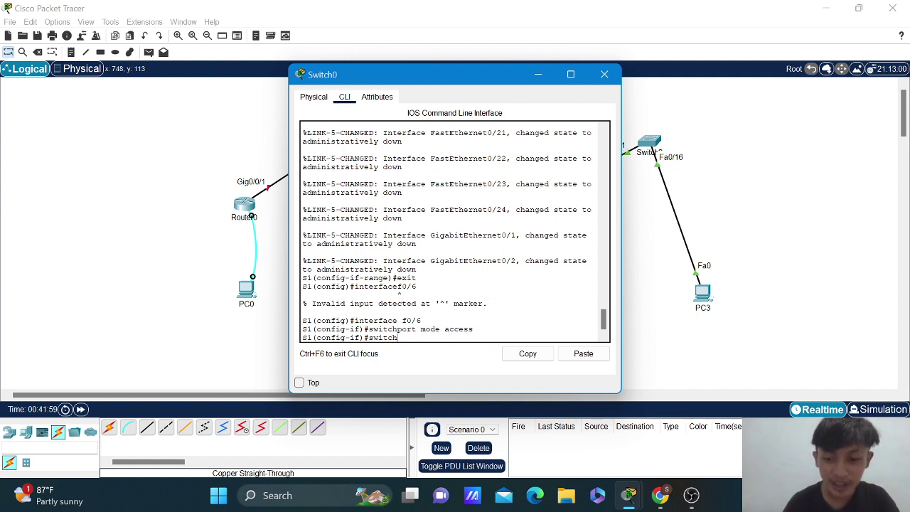
text(port)
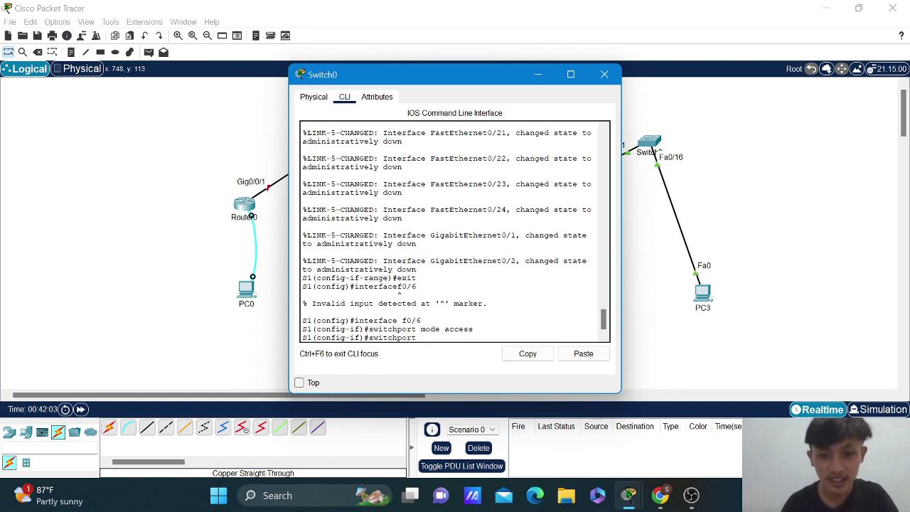
text( access)
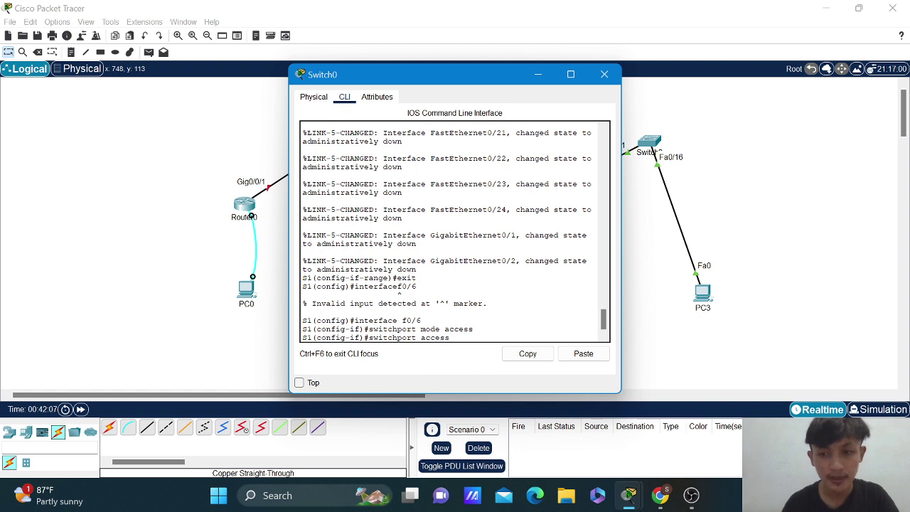
text( vlan)
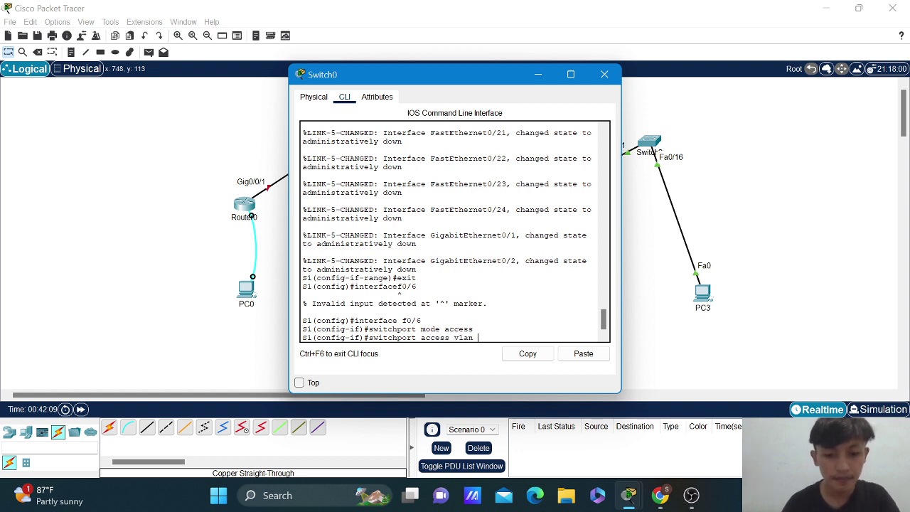
text( 20)
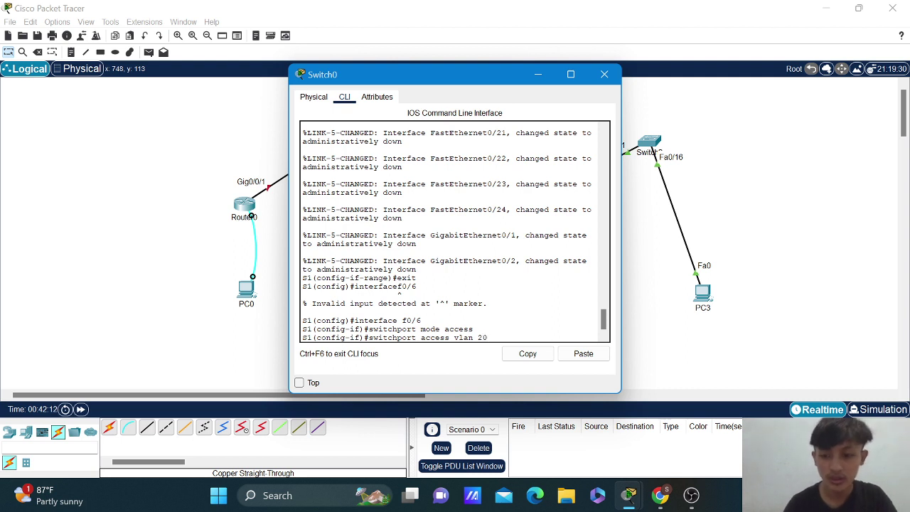
key(Return)
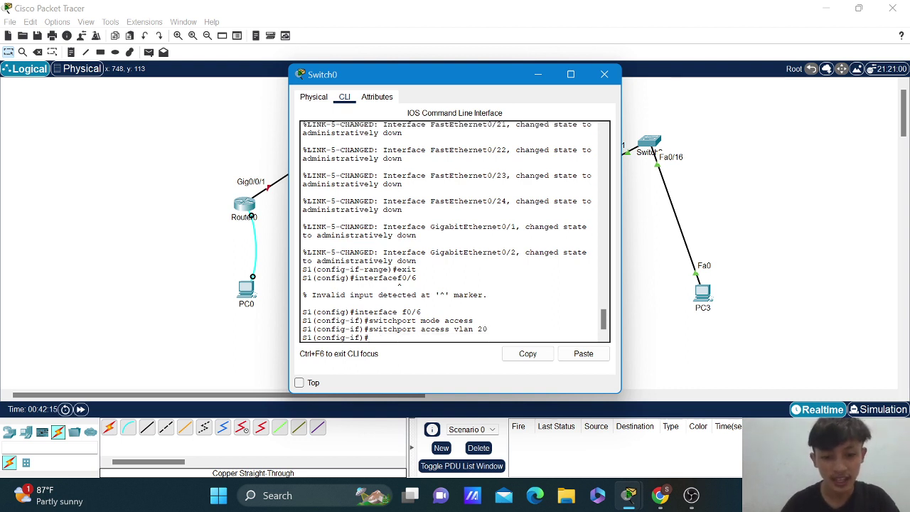
text(exit)
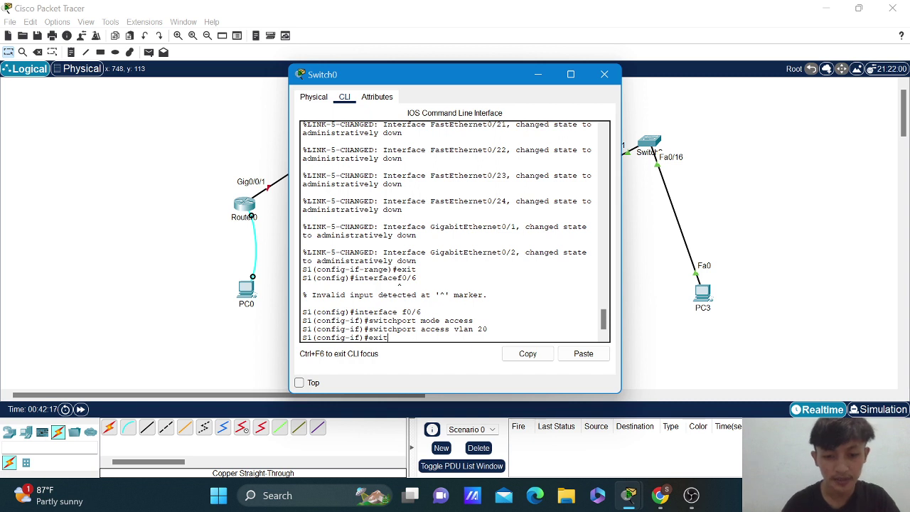
key(Return)
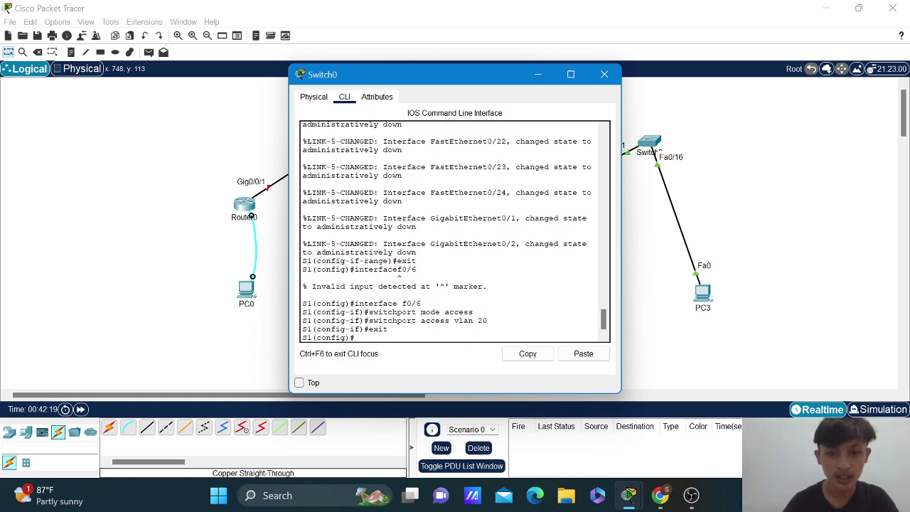
Run 'do show vlan brief' to confirm Fa0/6 in VLAN 20 and unused ports in VLAN 90.
text(do)
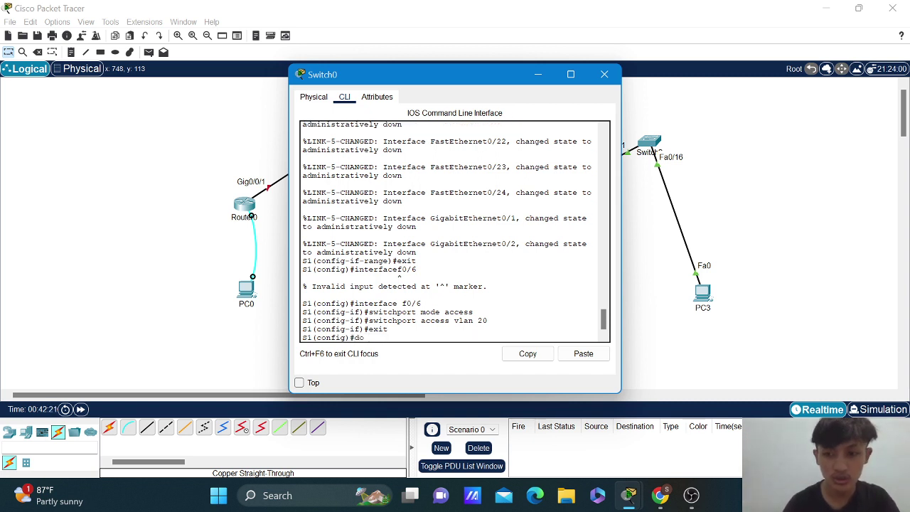
text( show)
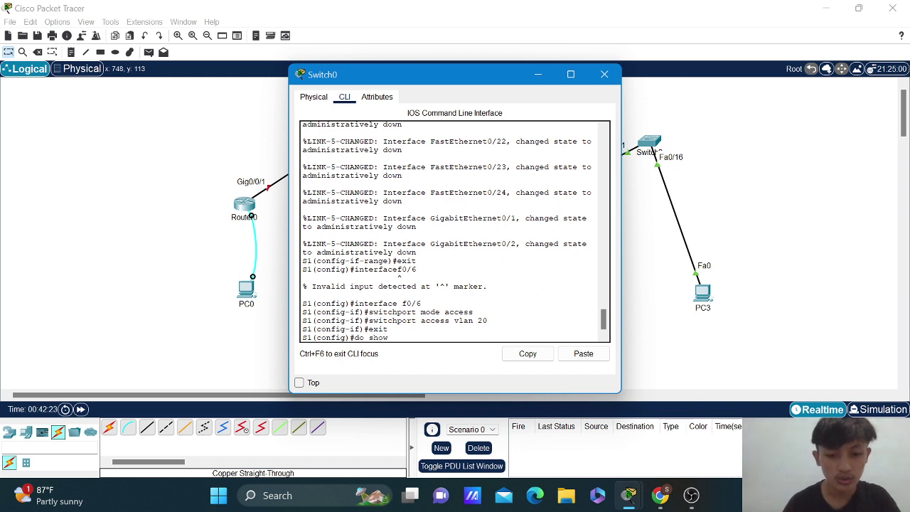
text( v)
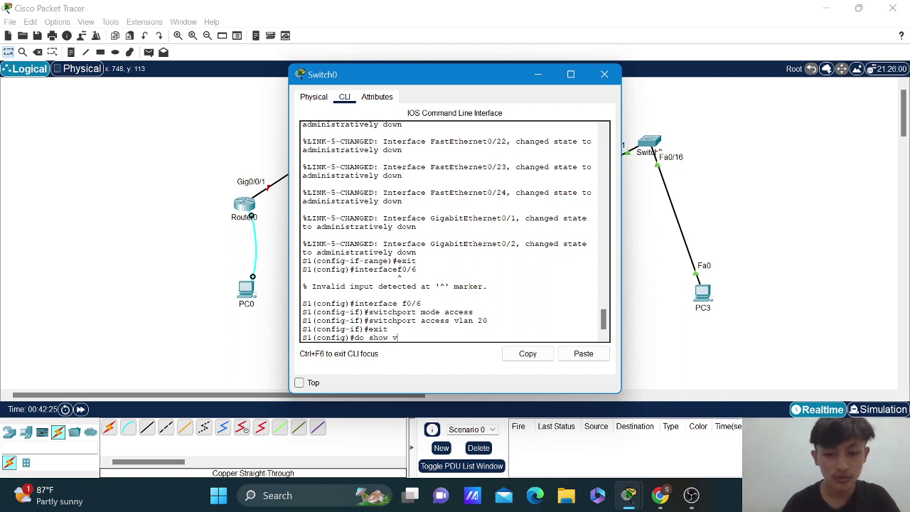
text(lan b)
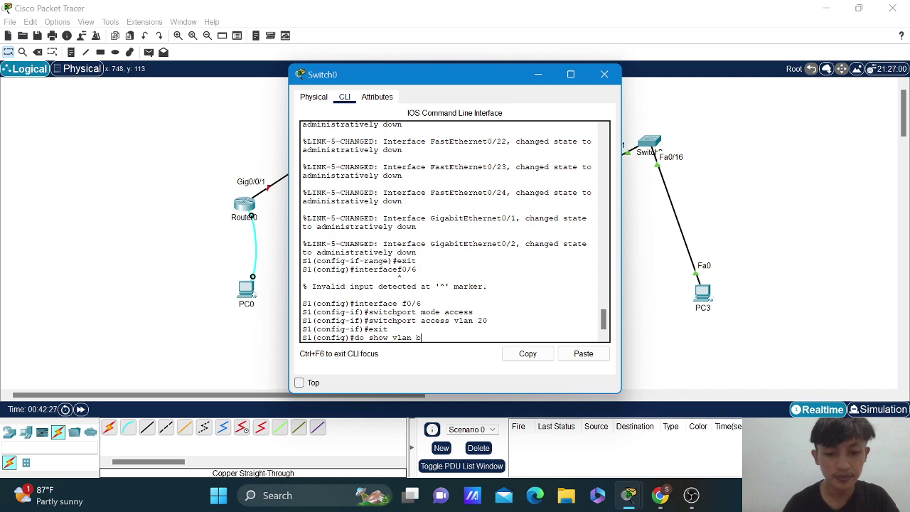
text(rief)
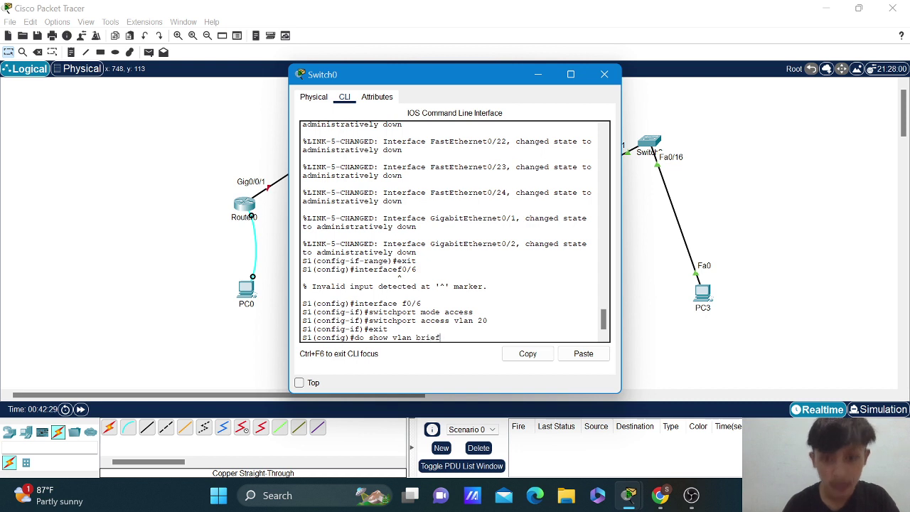
key(Return)
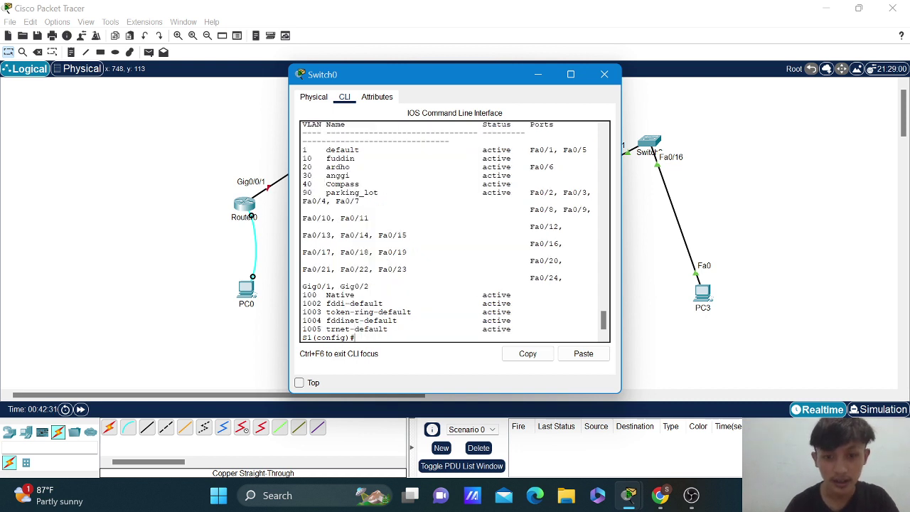
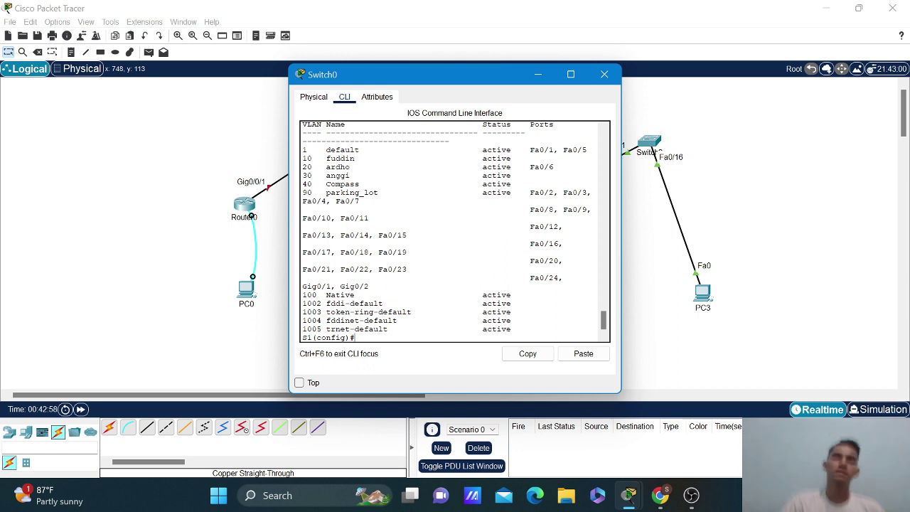
Minimize Switch0's configuration window and select Switch1 in the topology.
click(538, 74)
click(486, 236)
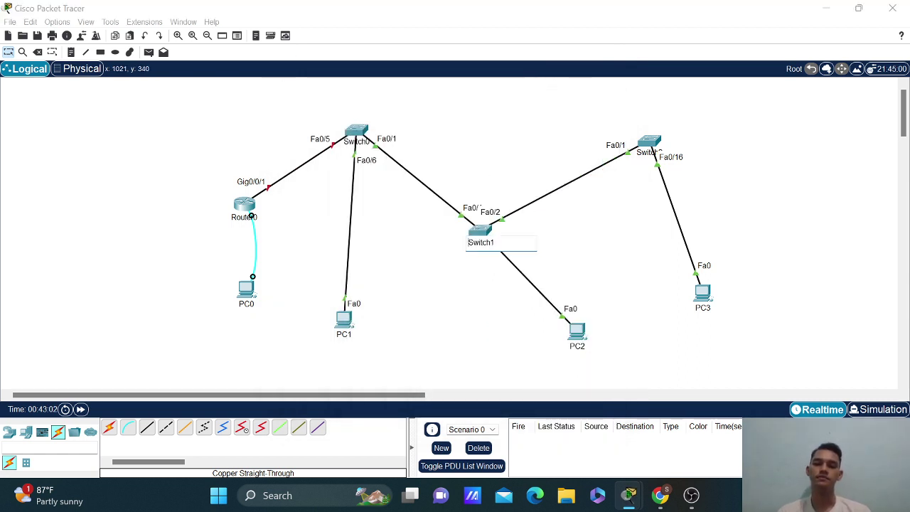
Open Switch1's CLI and enter global configuration mode with enable and conf t.
click(482, 231)
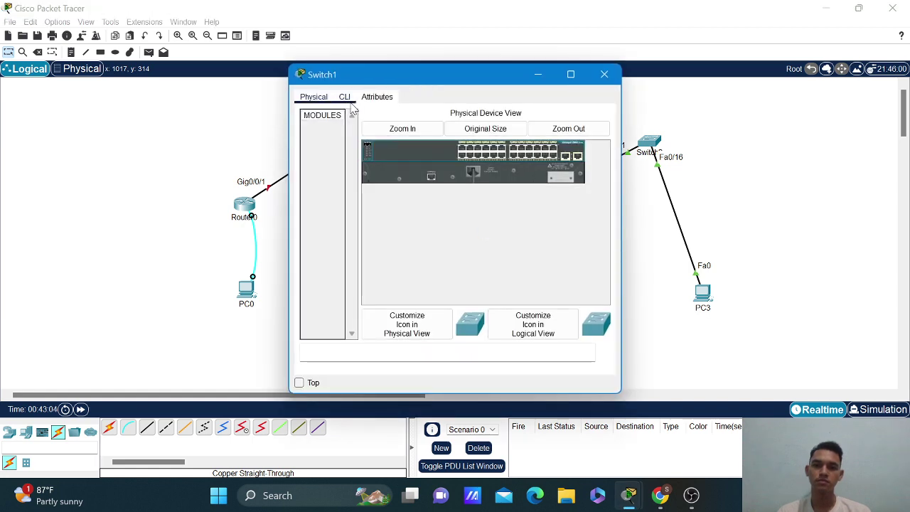
click(347, 101)
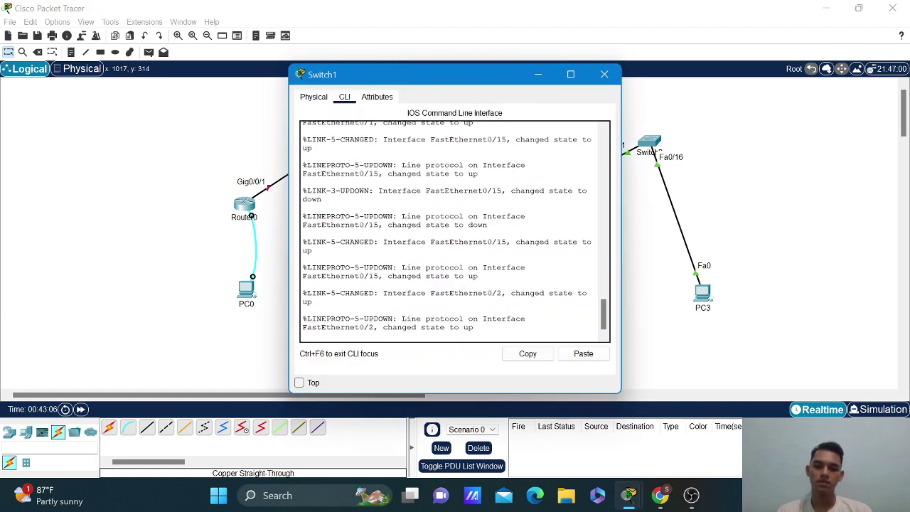
key(Return)
text(enable)
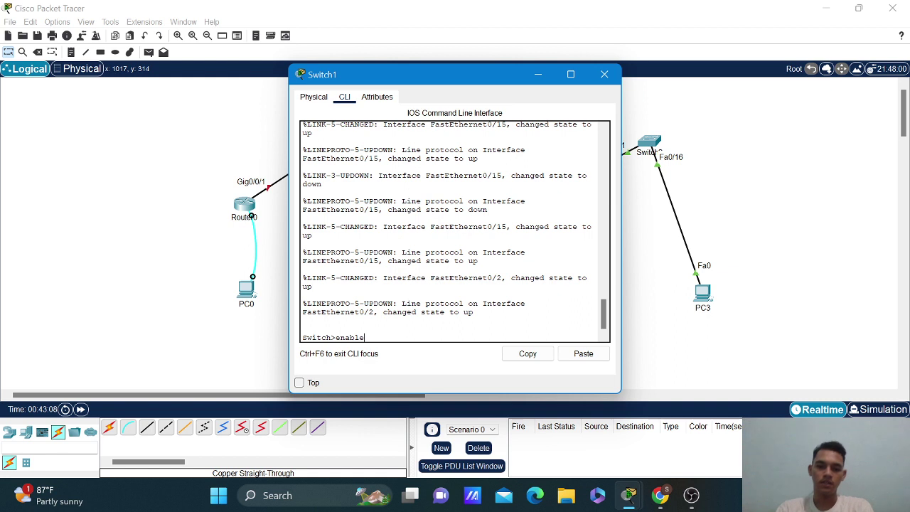
key(Return)
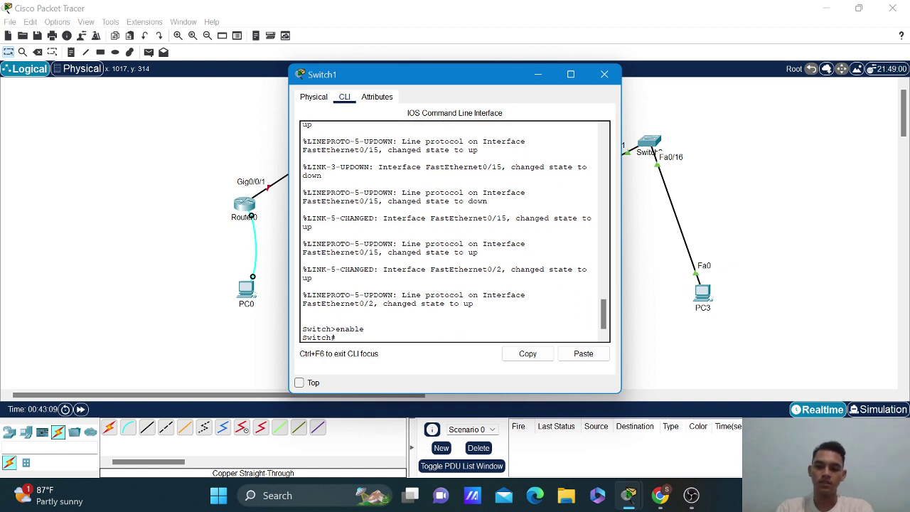
text(conf t)
key(Return)
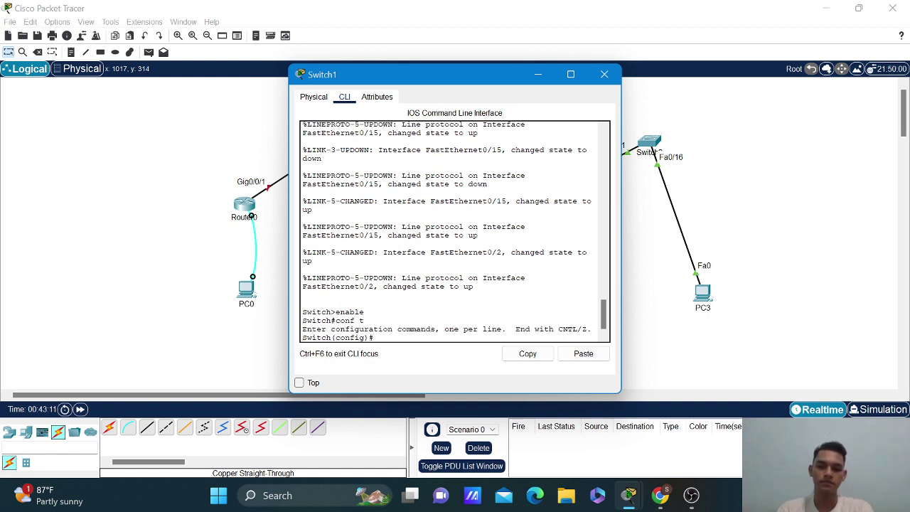
Rename the switch S2, disable ip domain-lookup, and set an enable secret.
text(hostname)
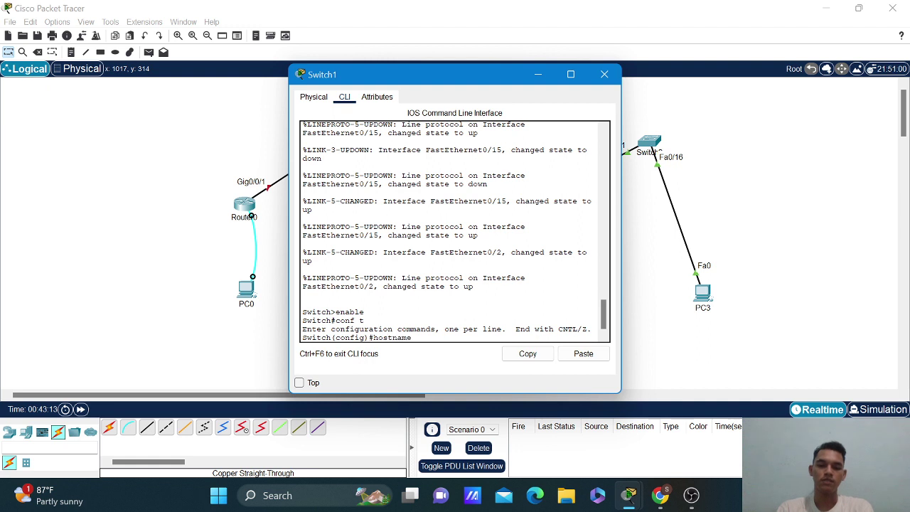
text( S2)
key(Return)
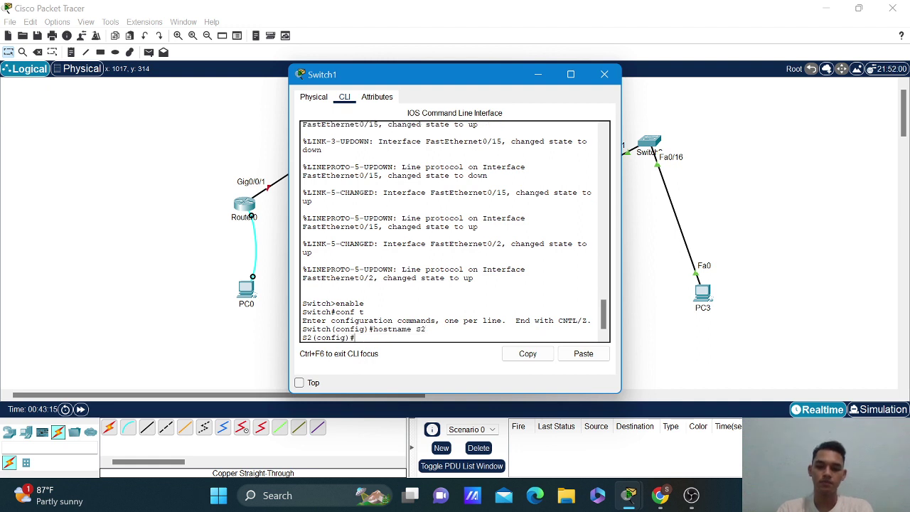
text(no ip d)
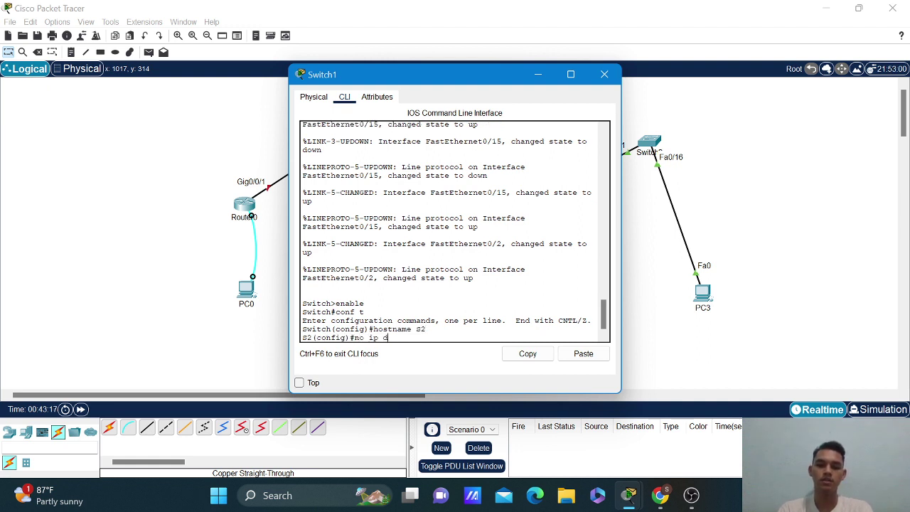
text(omain-lookup)
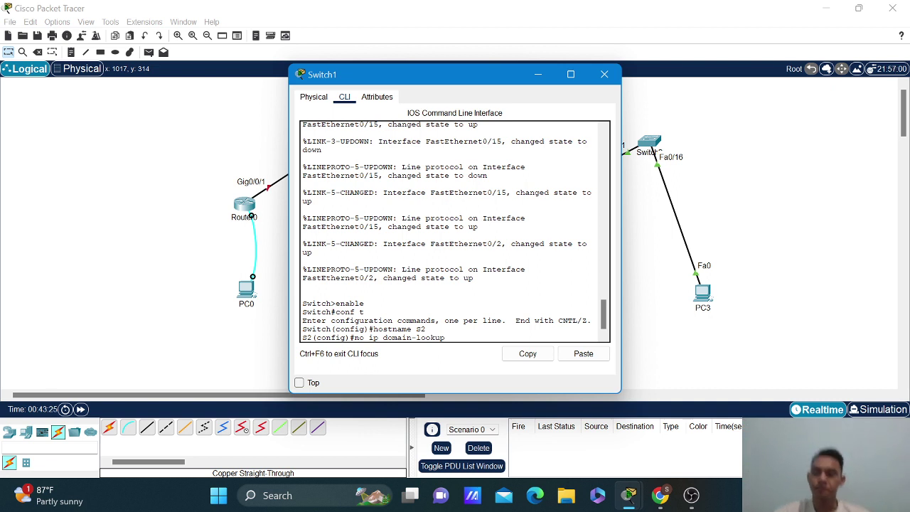
key(Return)
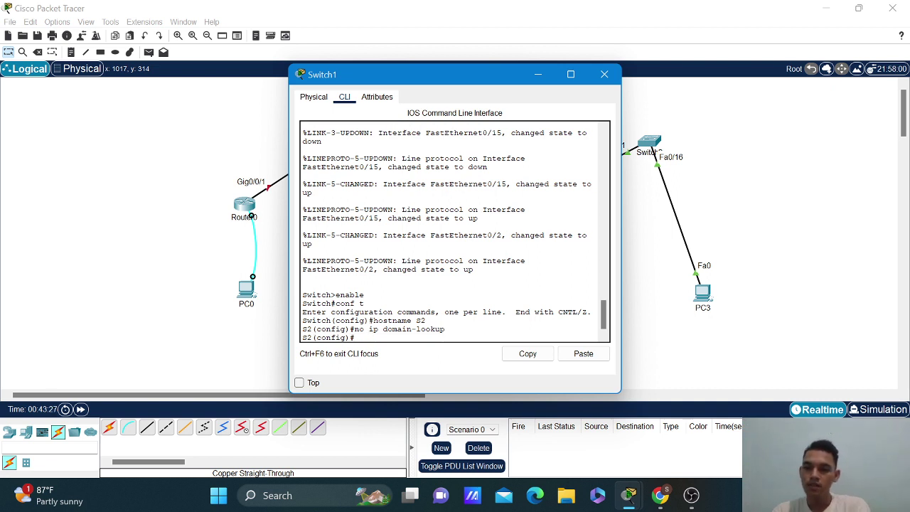
text(en)
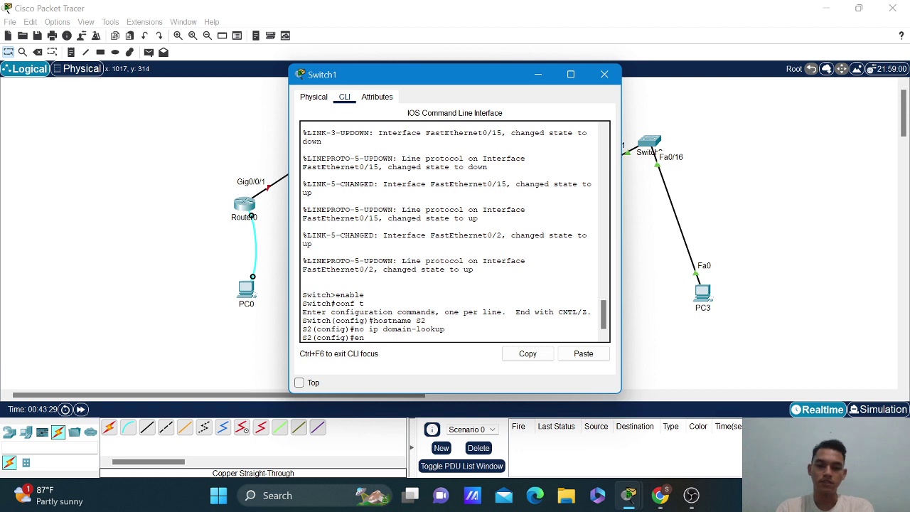
text(able se)
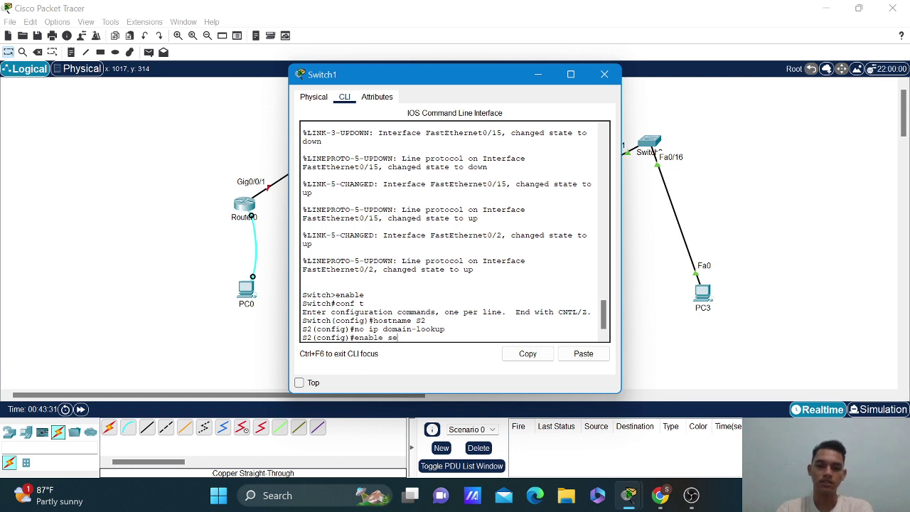
text(cret c)
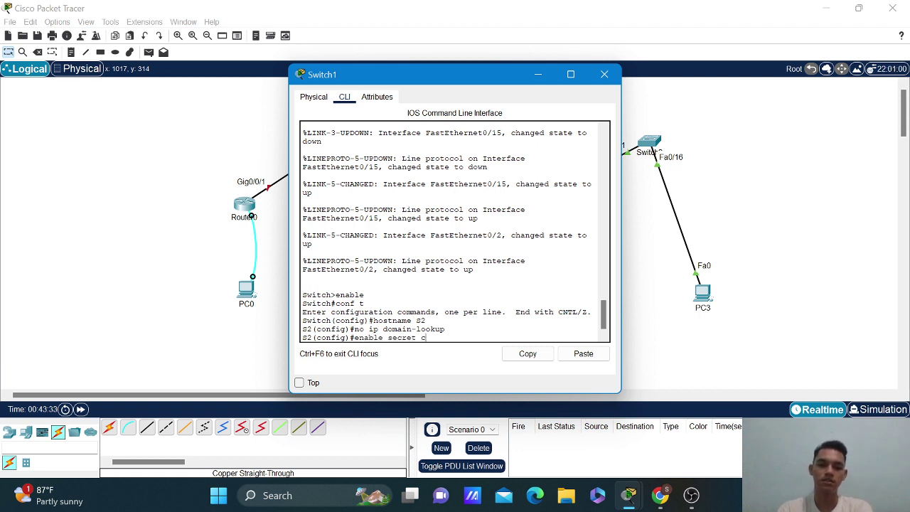
text(lass)
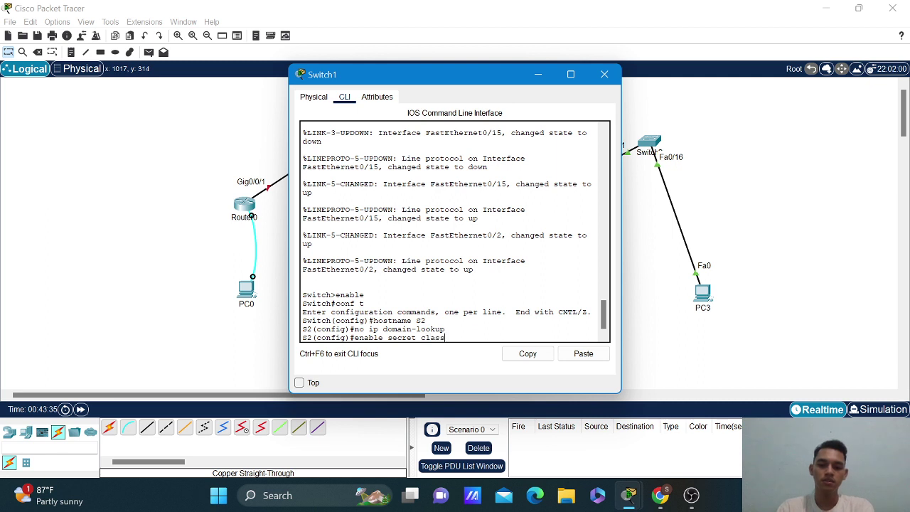
key(Return)
text(li)
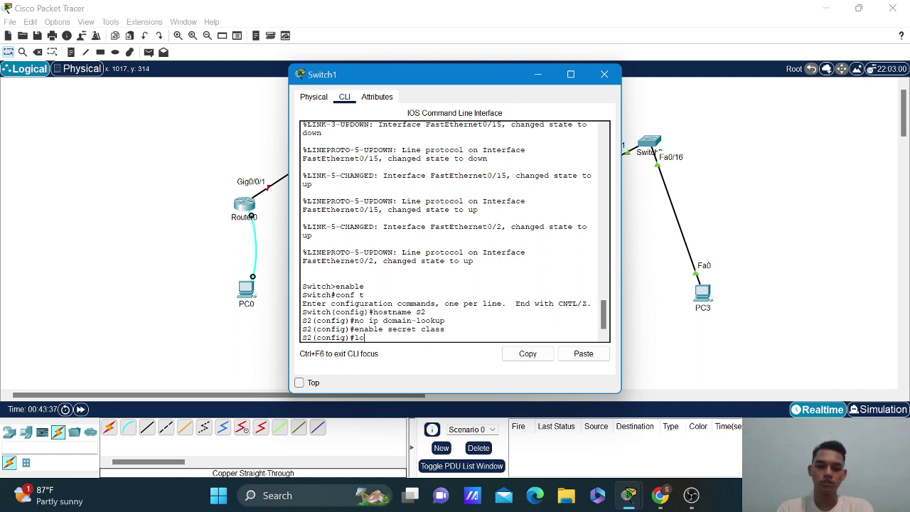
text(ne console 0)
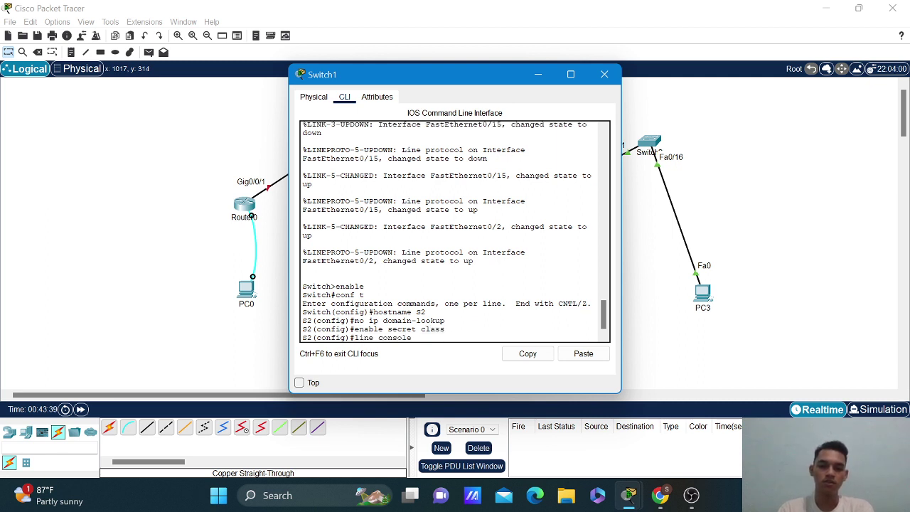
Set passwords on console line 0 and vty lines 0–15, requiring login on the vty lines.
key(Return)
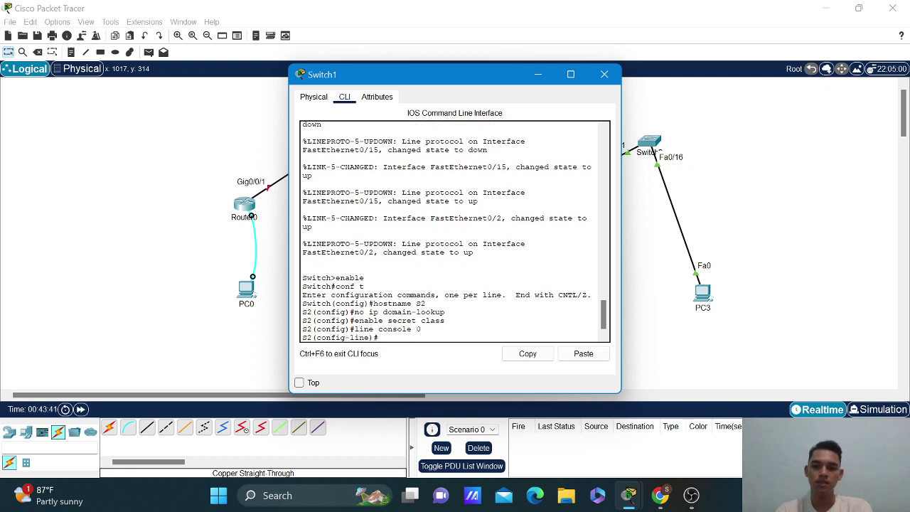
text(passwo)
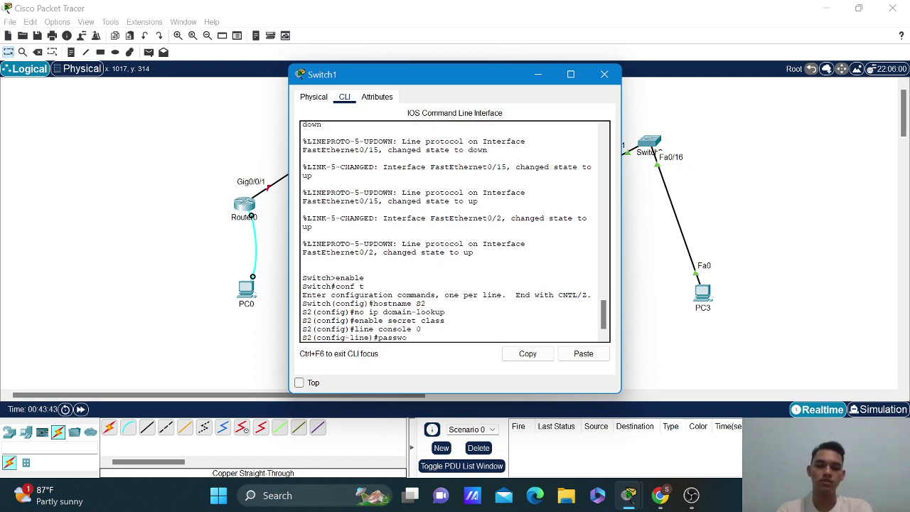
text(rd cisco)
key(Return)
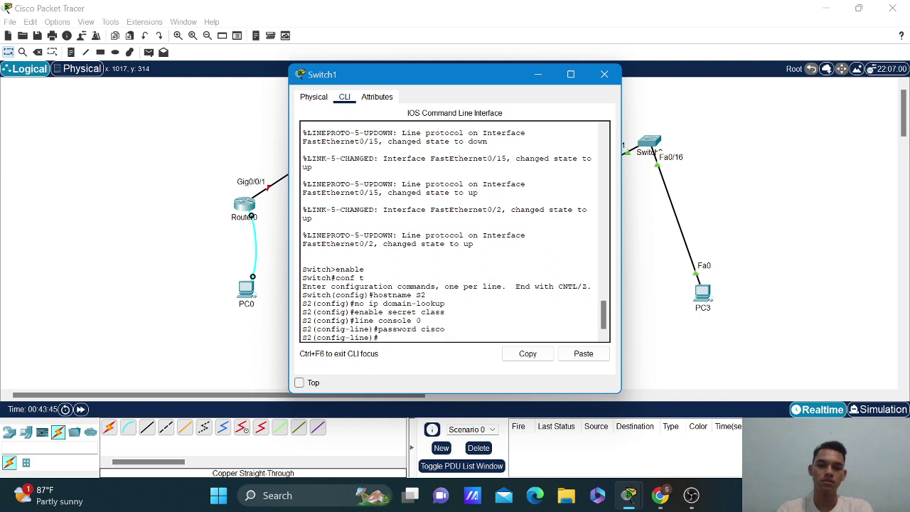
text(line)
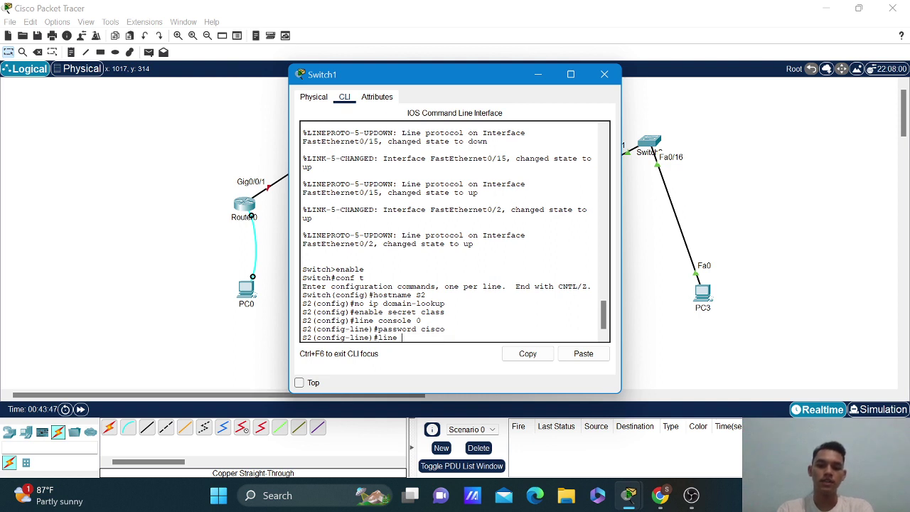
text( vty 0 15)
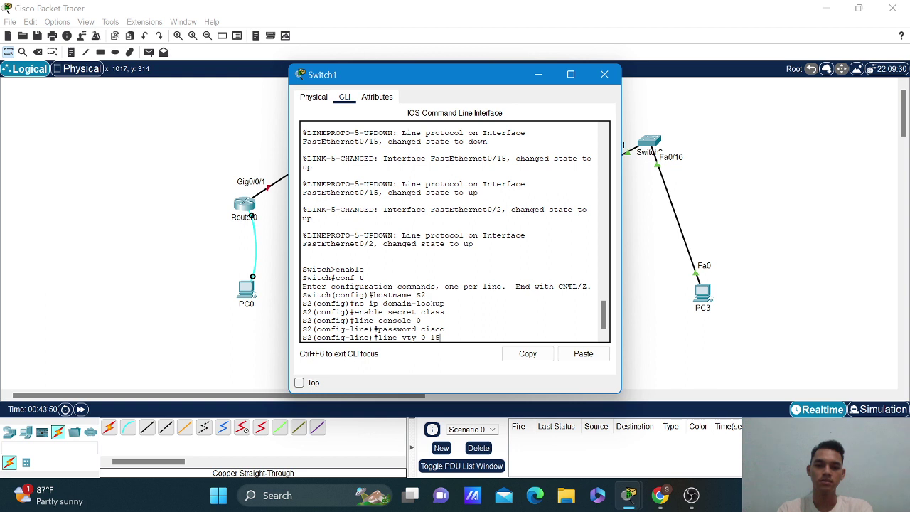
key(Return)
text(pa)
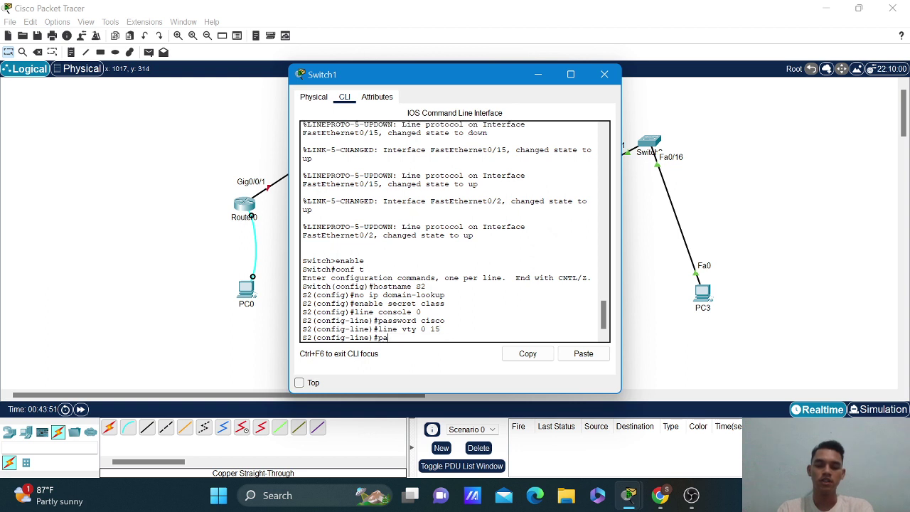
text(ssword cisco)
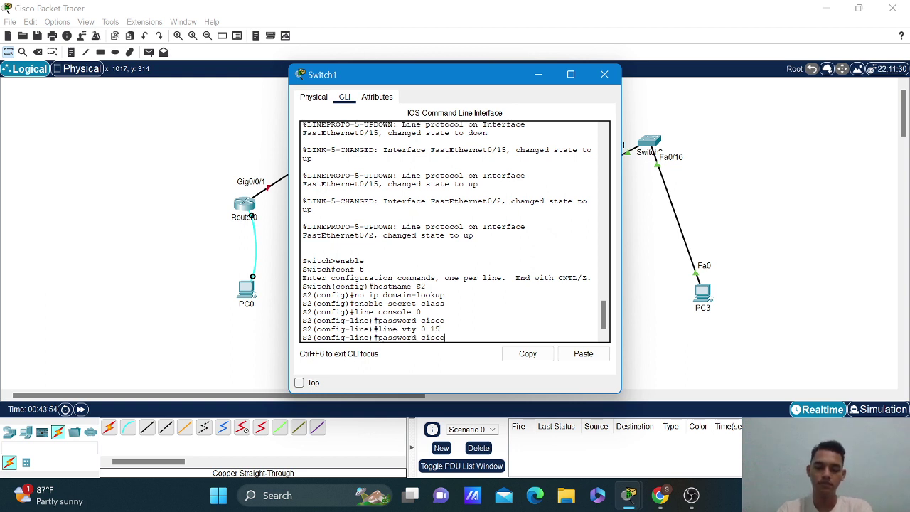
key(Return)
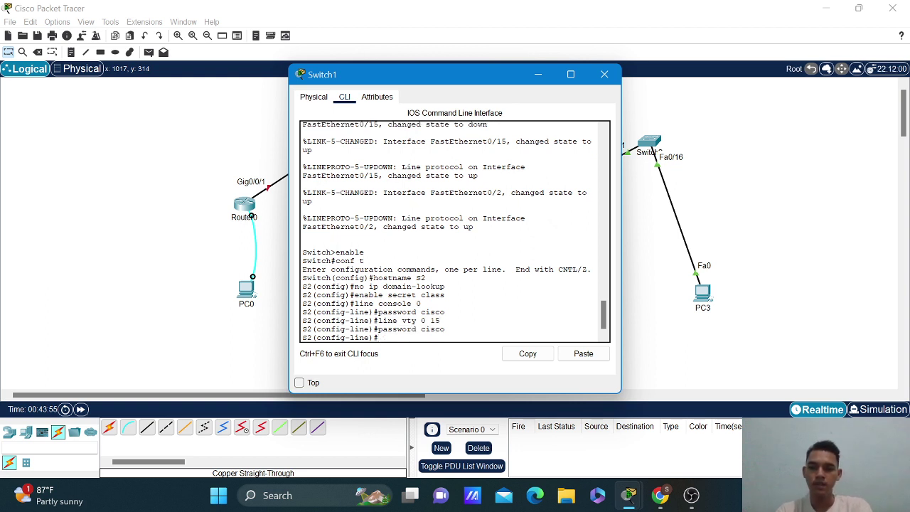
text(login)
key(Return)
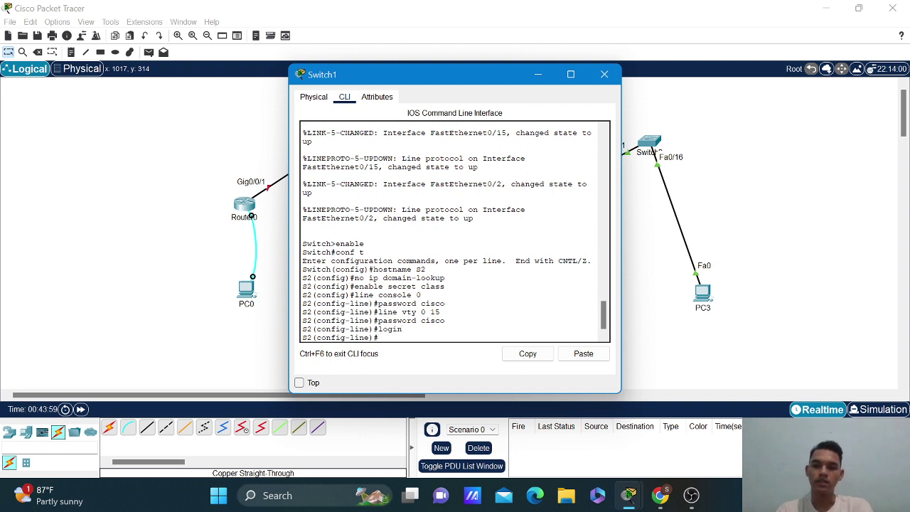
text(ser)
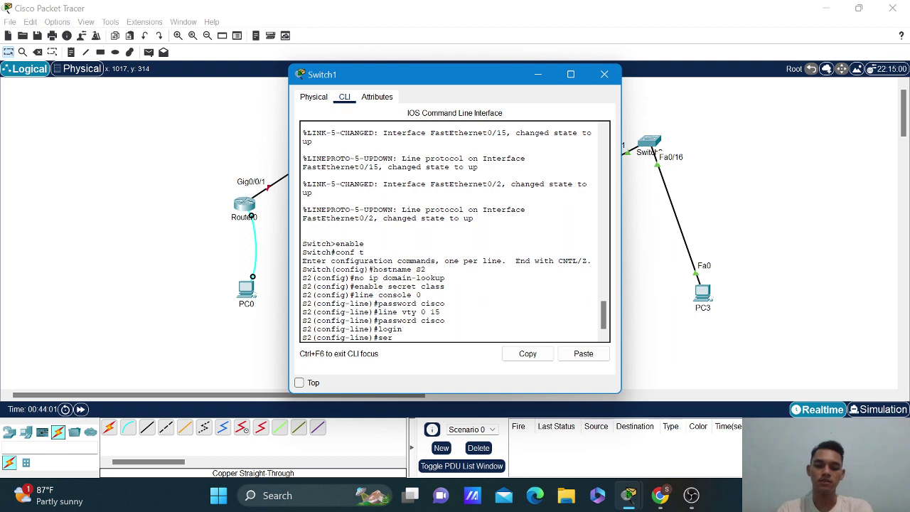
text(vice password-encr)
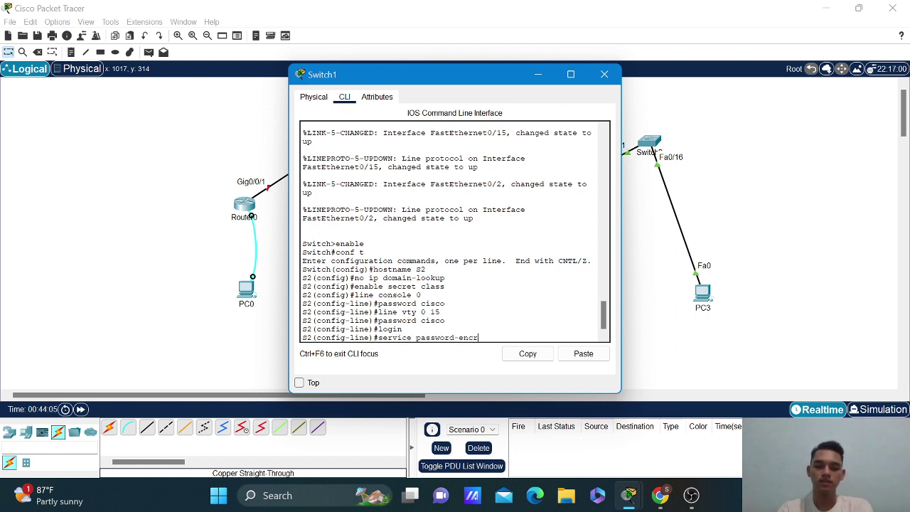
text(yption)
Enable service password-encryption and set the MOTD banner to 'Access Only!'.
key(Return)
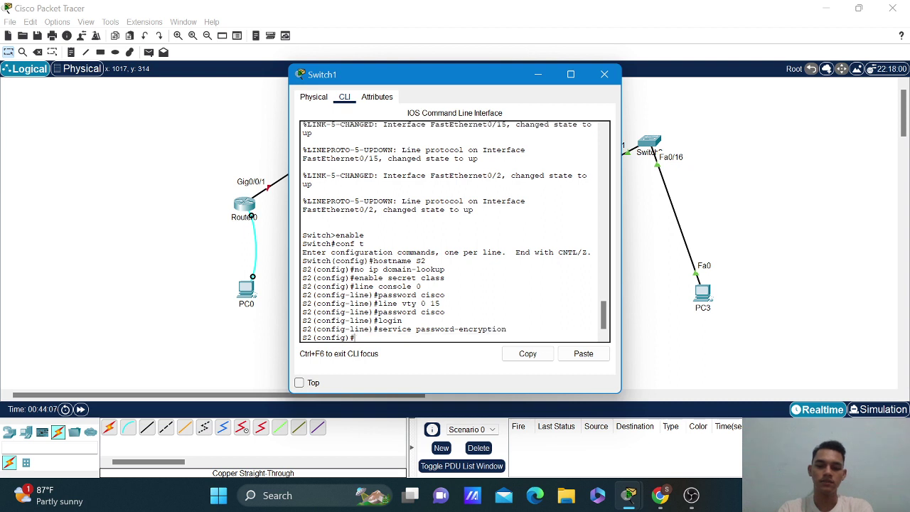
text(b)
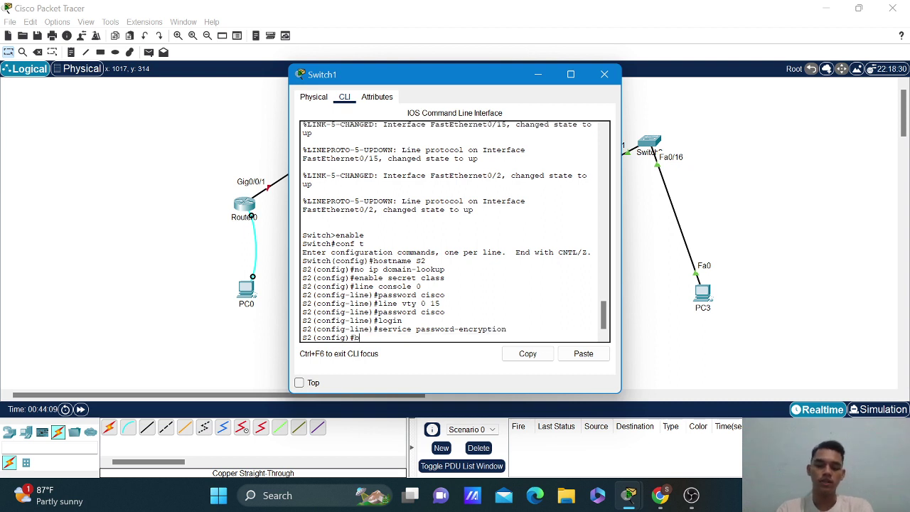
text(anner motd)
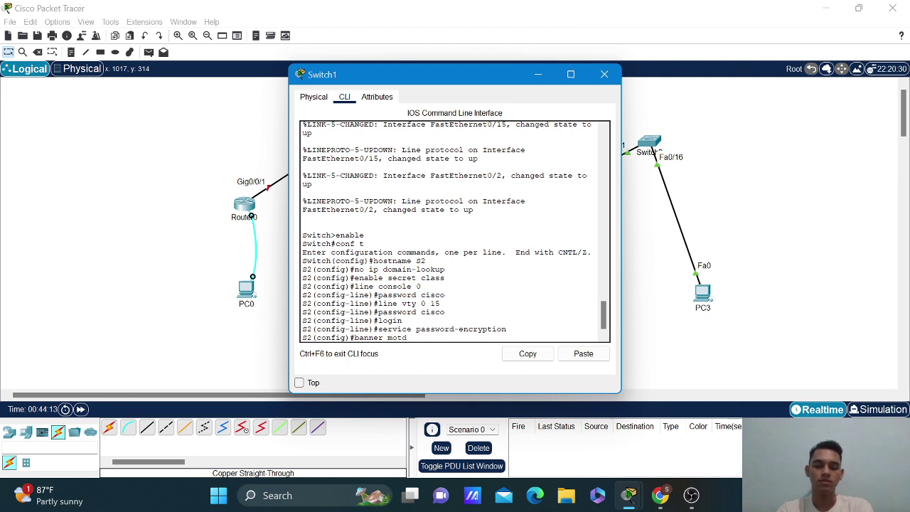
text( $Access Only)
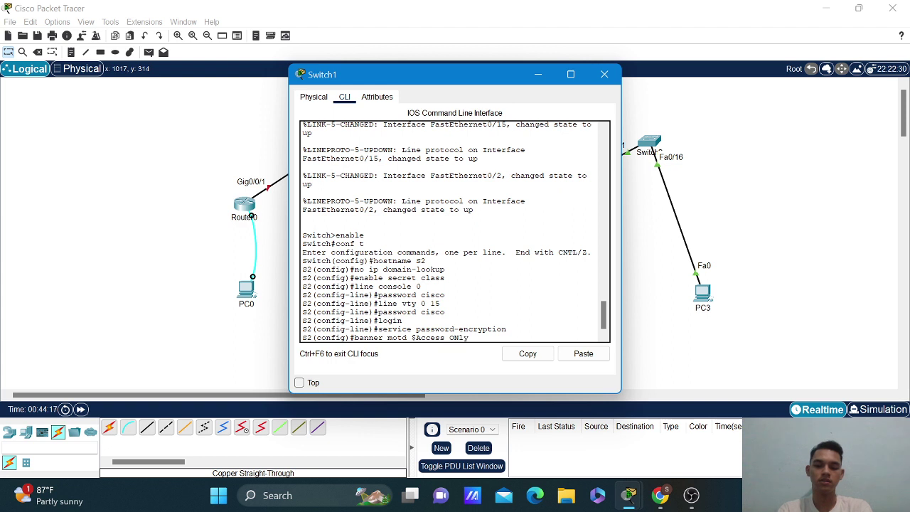
key(BackSpace)
key(BackSpace)
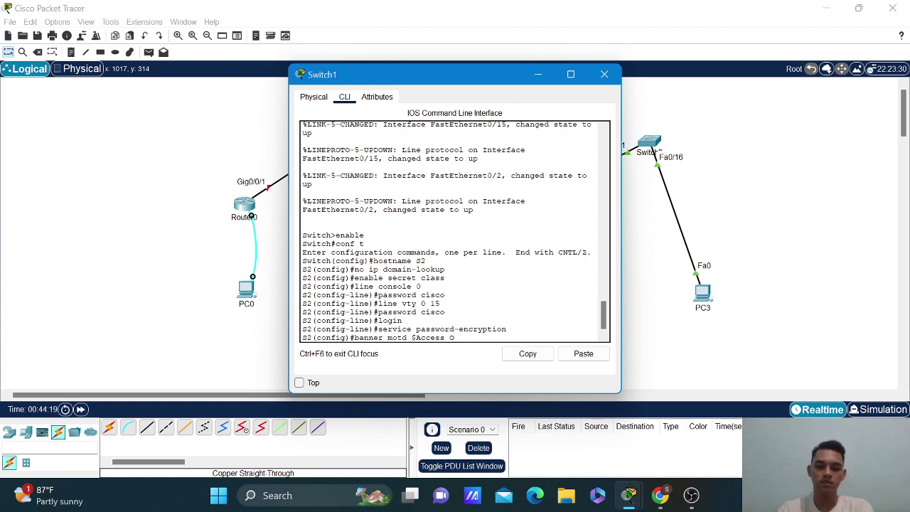
text(ly!)
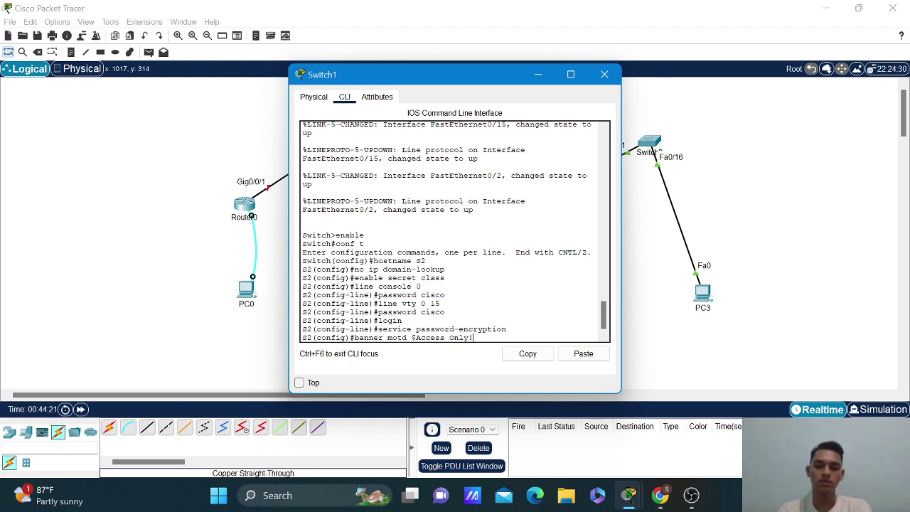
text($)
key(Return)
Exit configuration mode and copy running-config to startup-config.
text(ex)
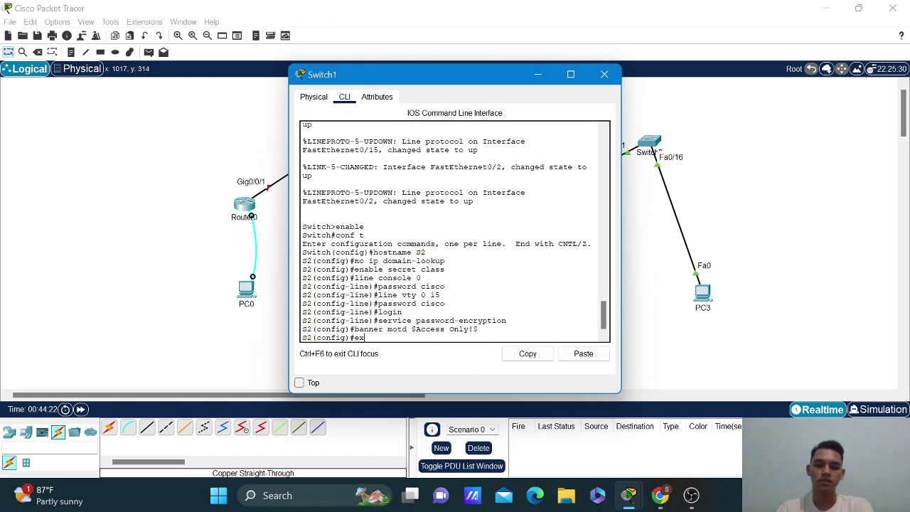
text(it)
key(Return)
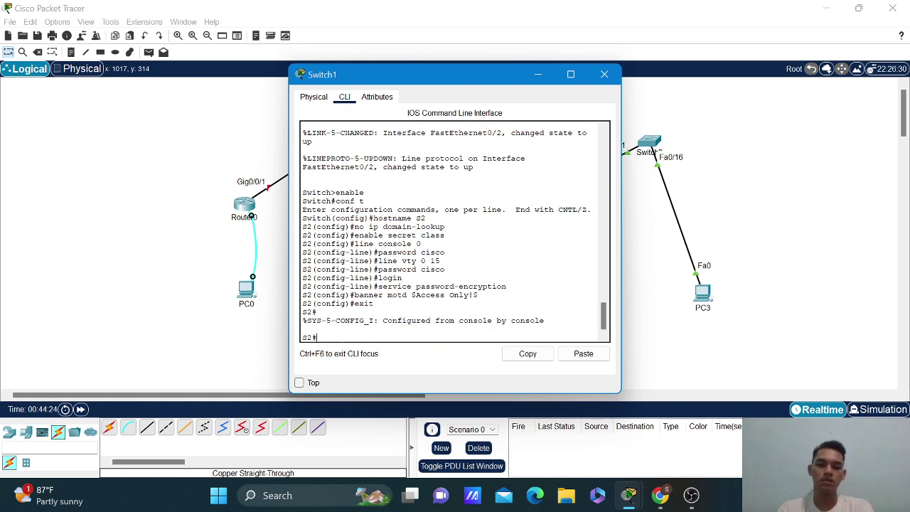
text(c)
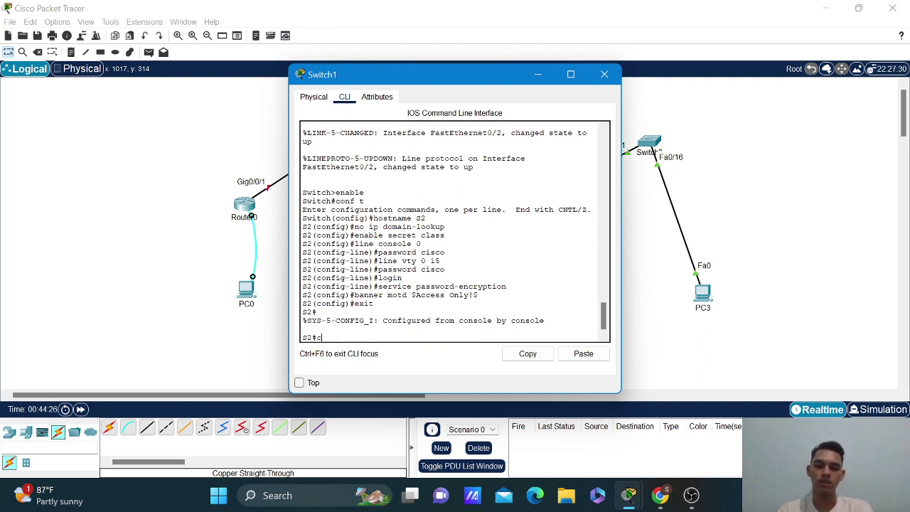
text(opy)
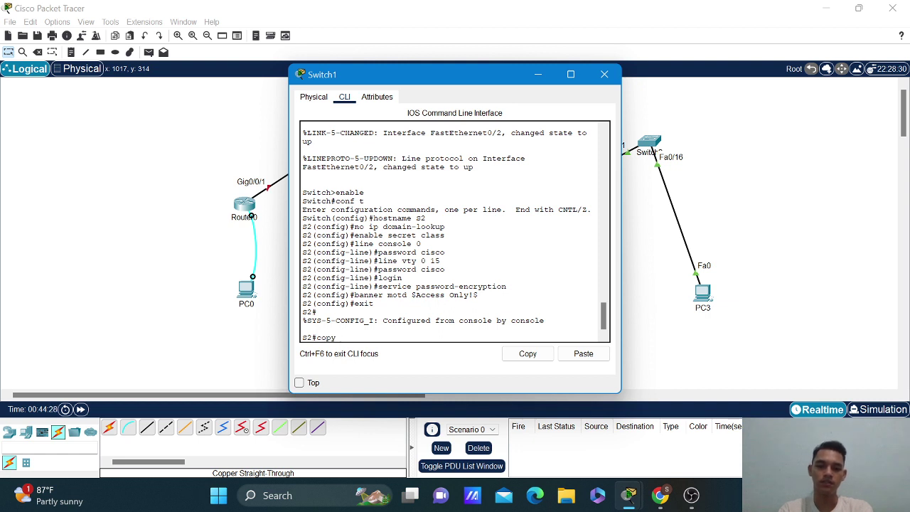
text(r runn)
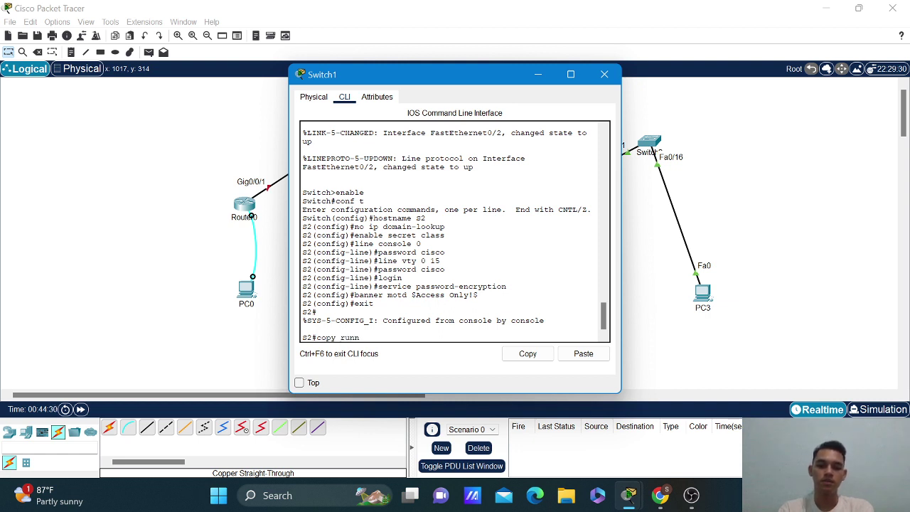
text(ing-conf)
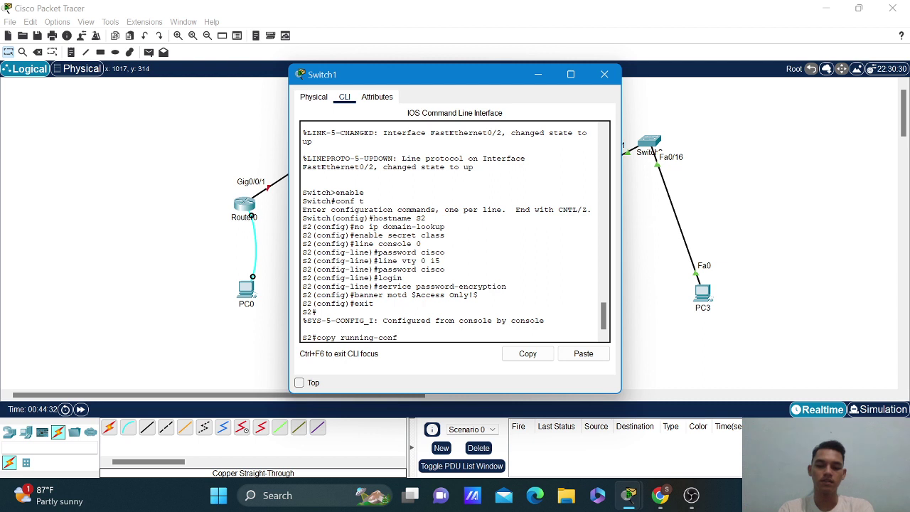
text(ig)
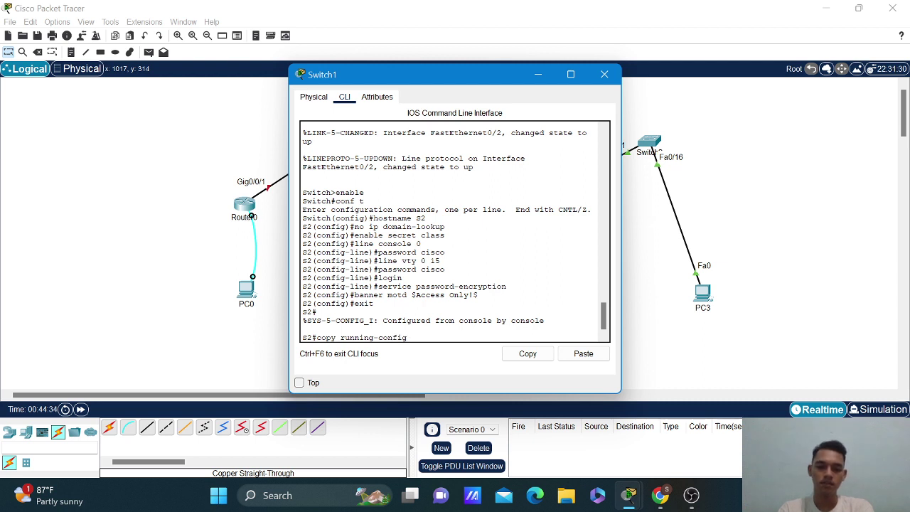
text( startup-c)
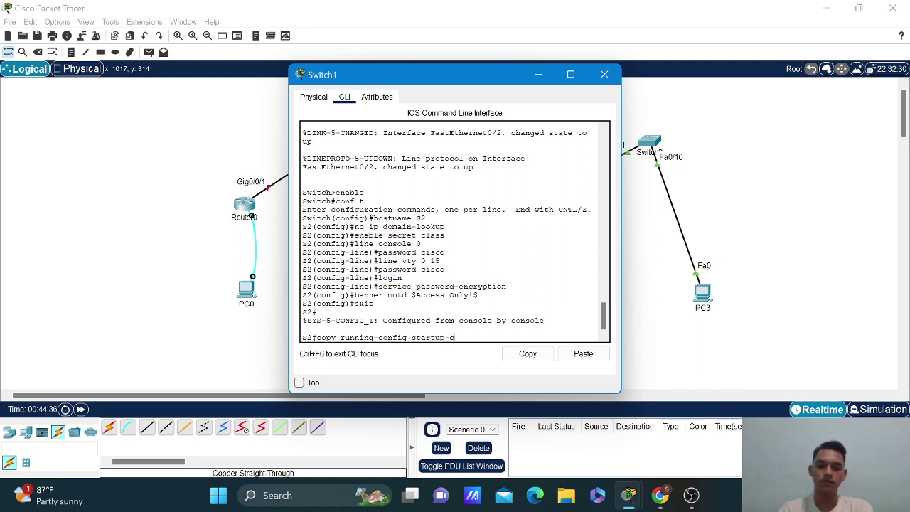
text(onfig)
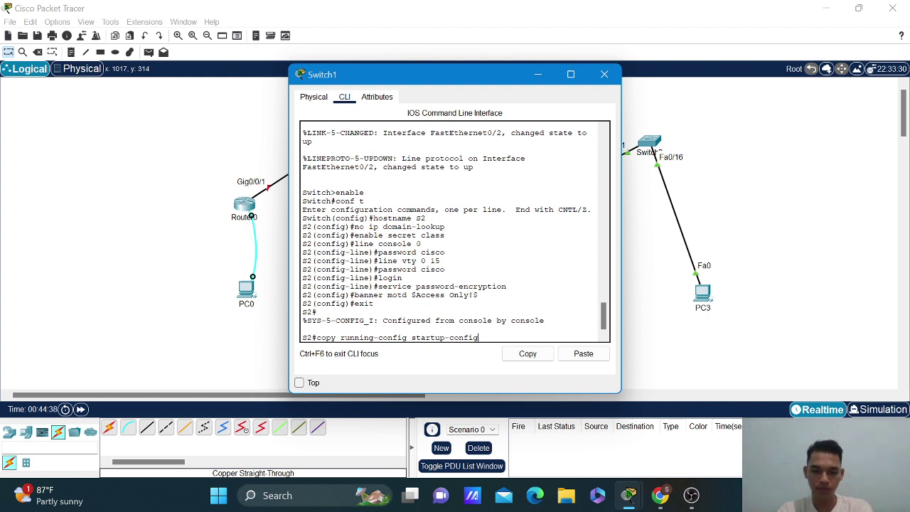
key(Return)
key(Return)
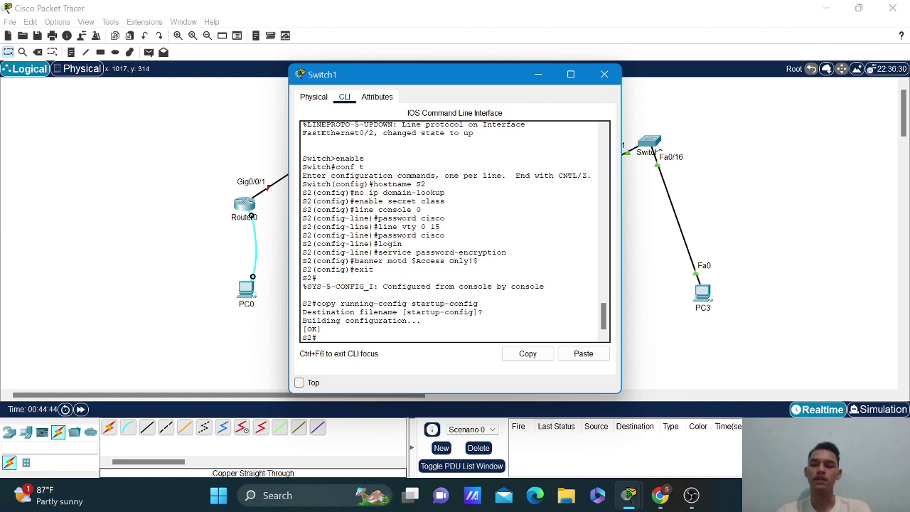
Enter global configuration and create VLANs 10 and 20, each with its name.
text(cofn)
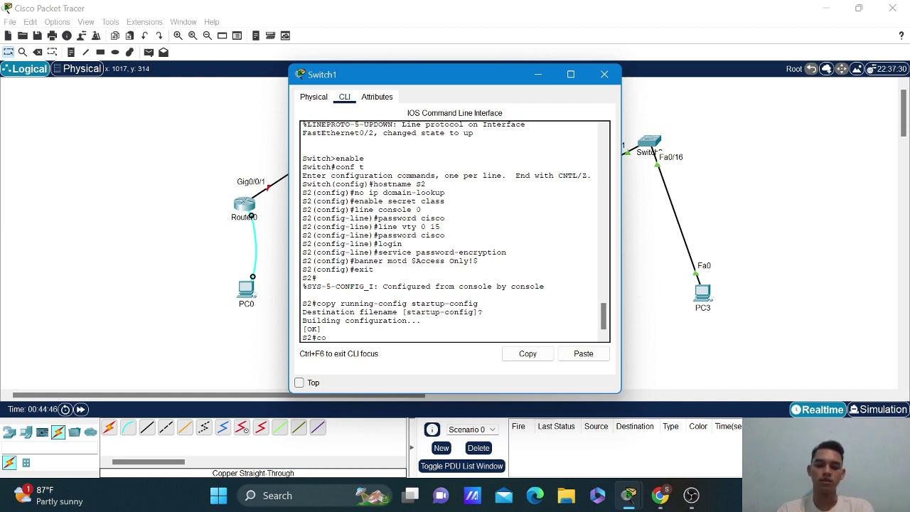
key(BackSpace)
key(BackSpace)
text(nf t)
key(Return)
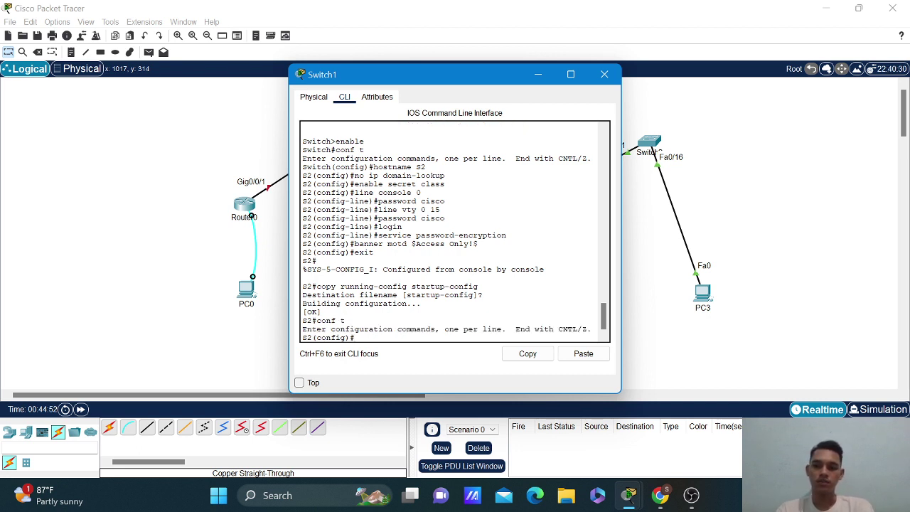
text(vlan 10)
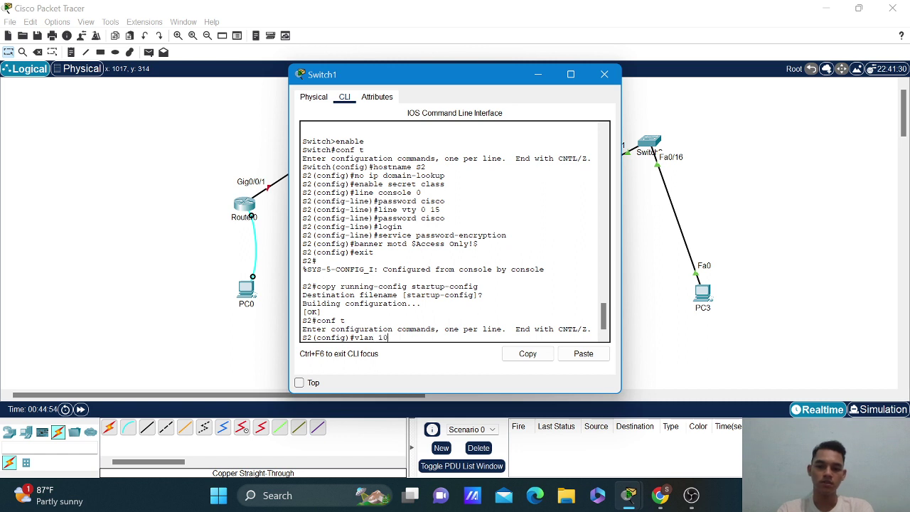
key(Return)
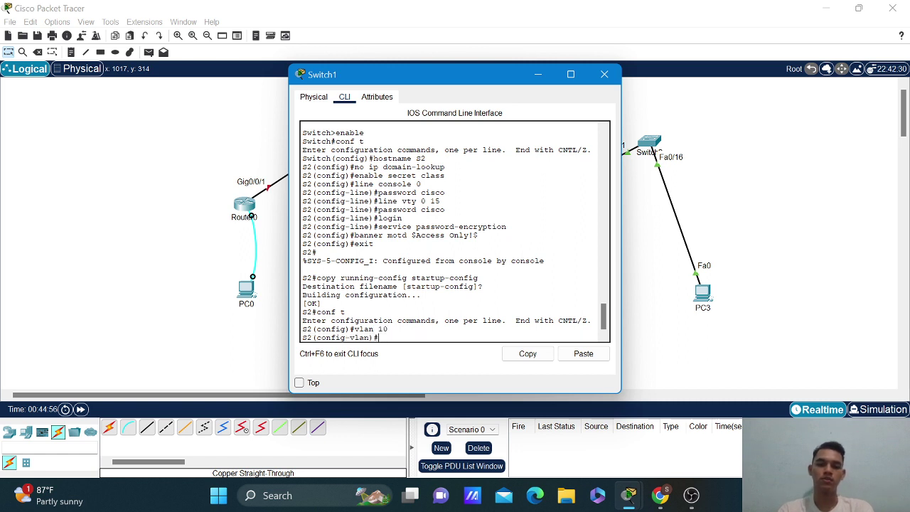
text(name)
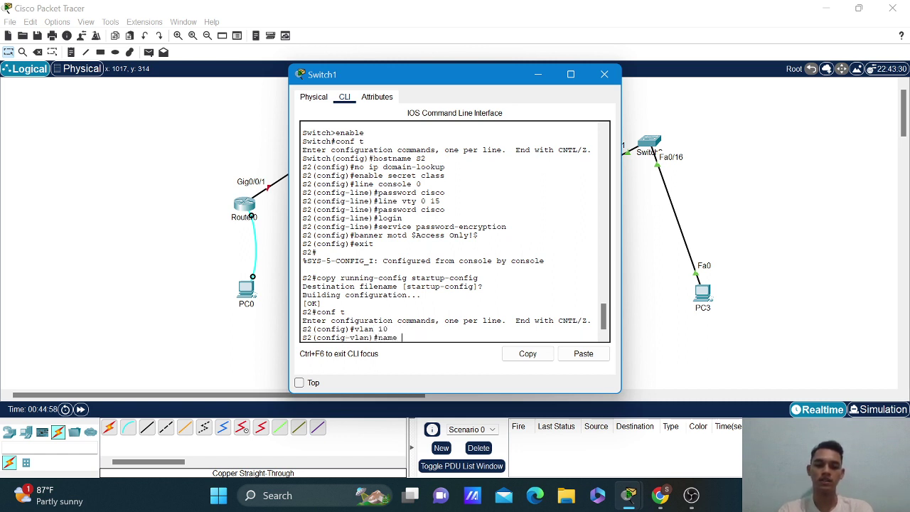
text( Fuddin)
key(Return)
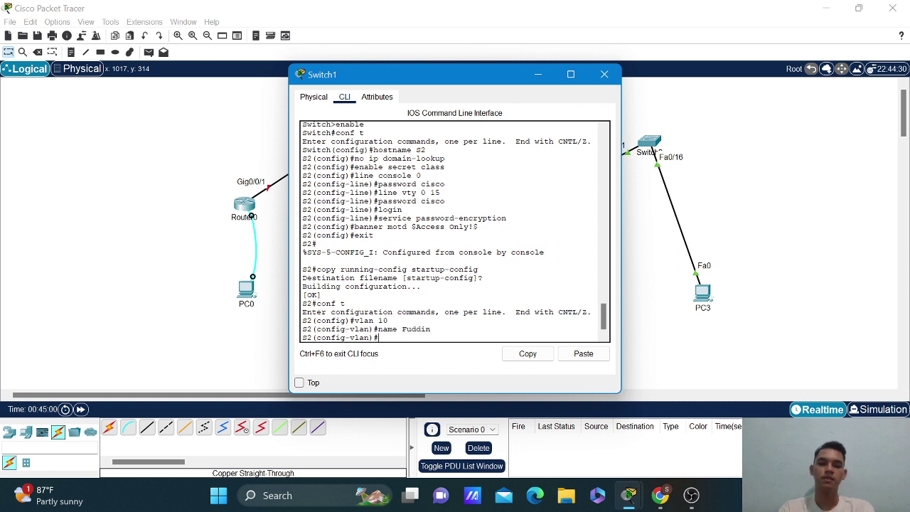
text(vlan 20)
key(Return)
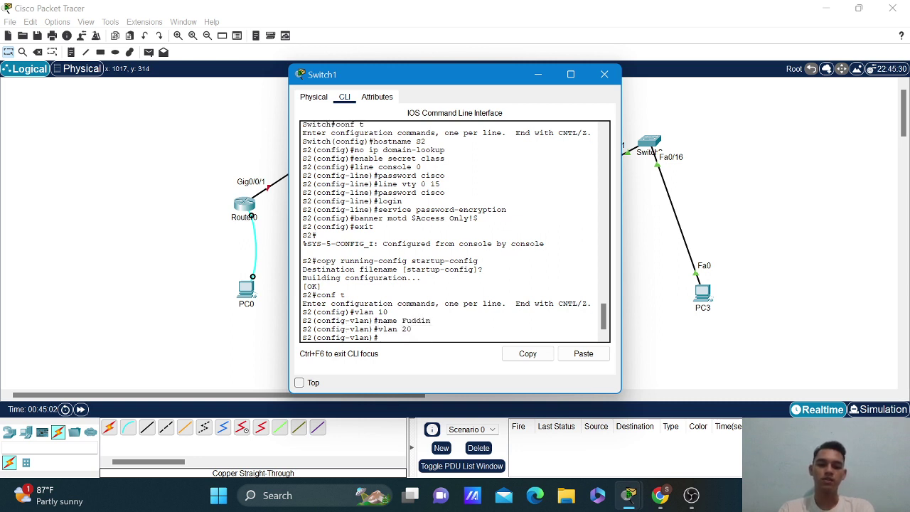
text(name)
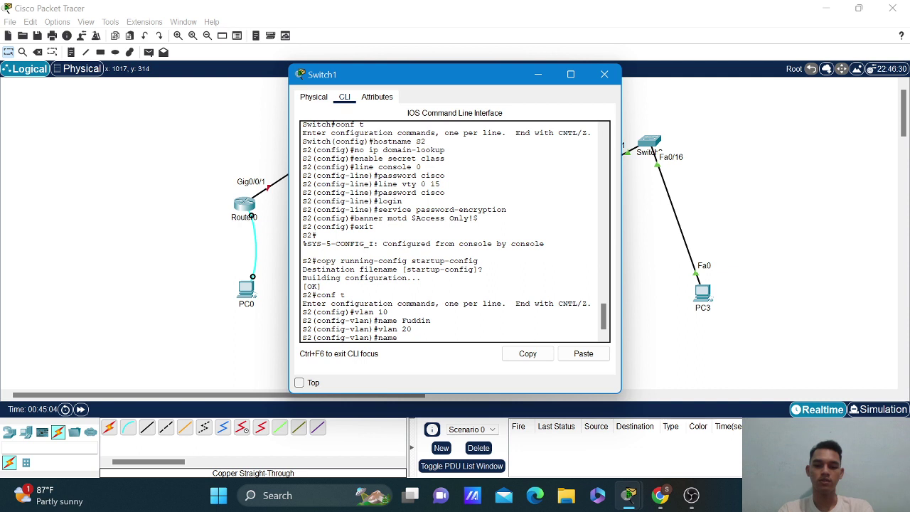
text( Ardho)
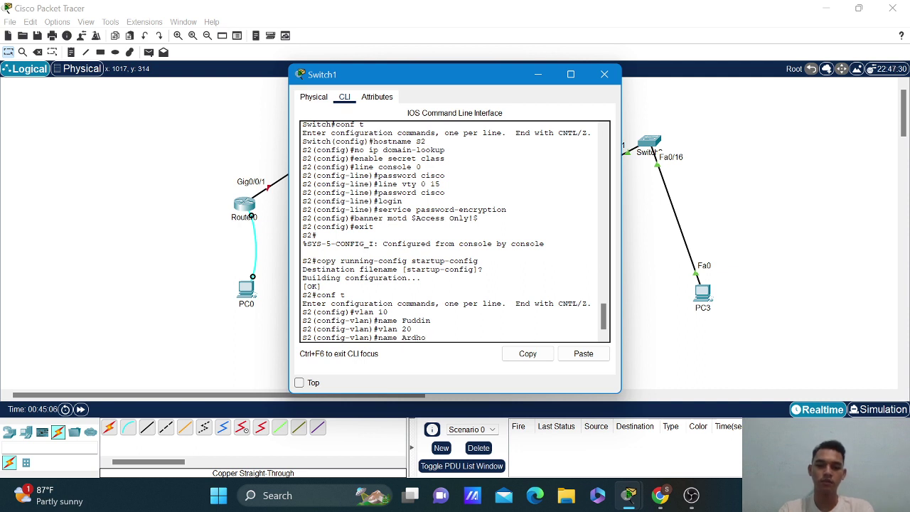
key(Return)
Create VLAN 30 with its name and VLAN 40 named Compass.
text(vlan)#vlan)
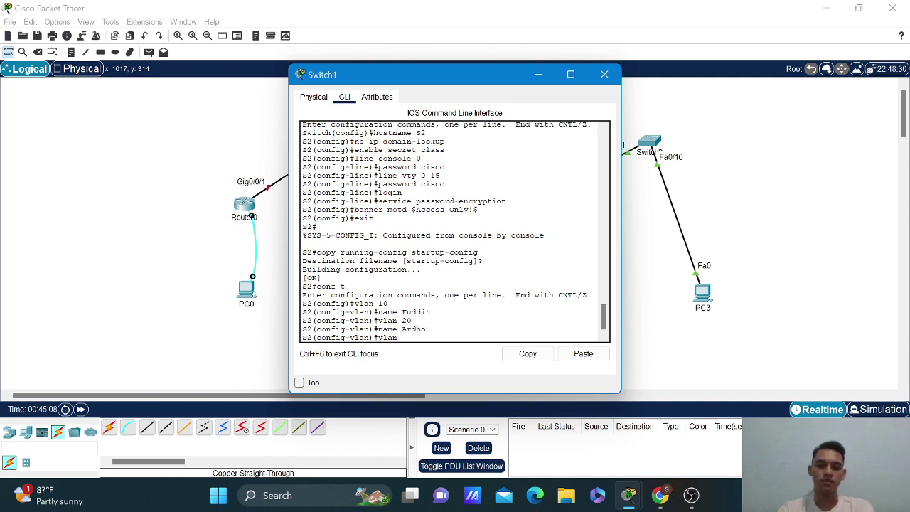
text( 30)
key(Return)
text(name)
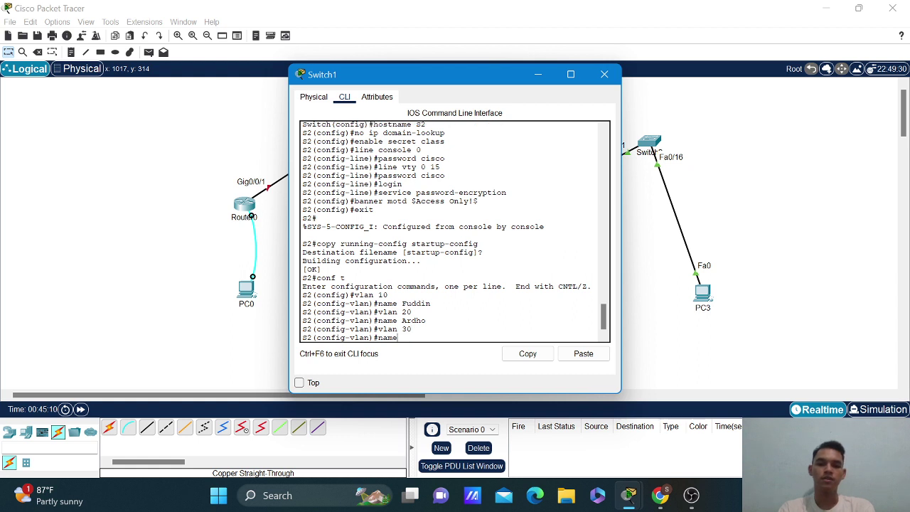
text( Anggi)
key(Return)
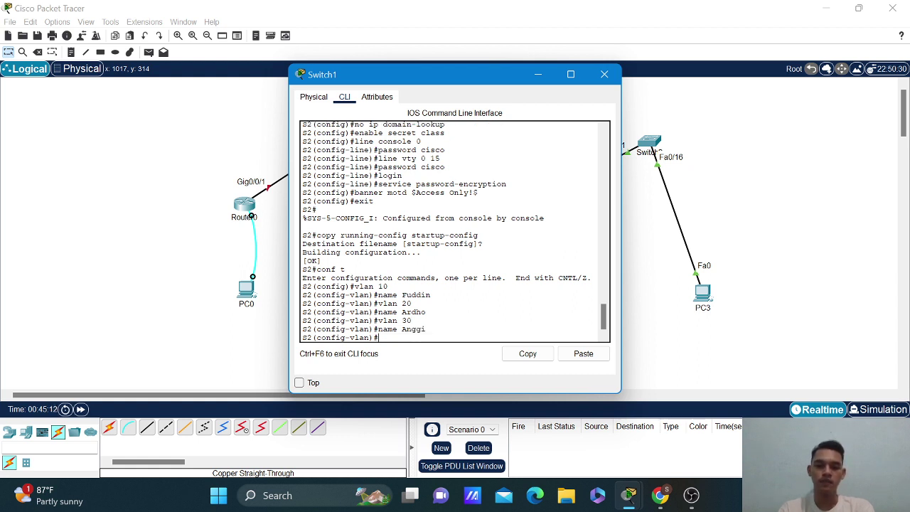
text(vlan 40)
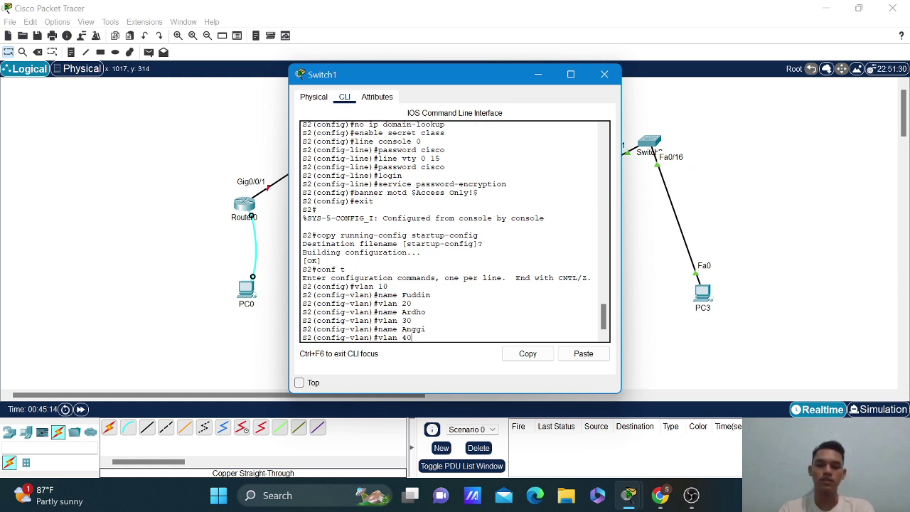
key(Return)
text(name Co)
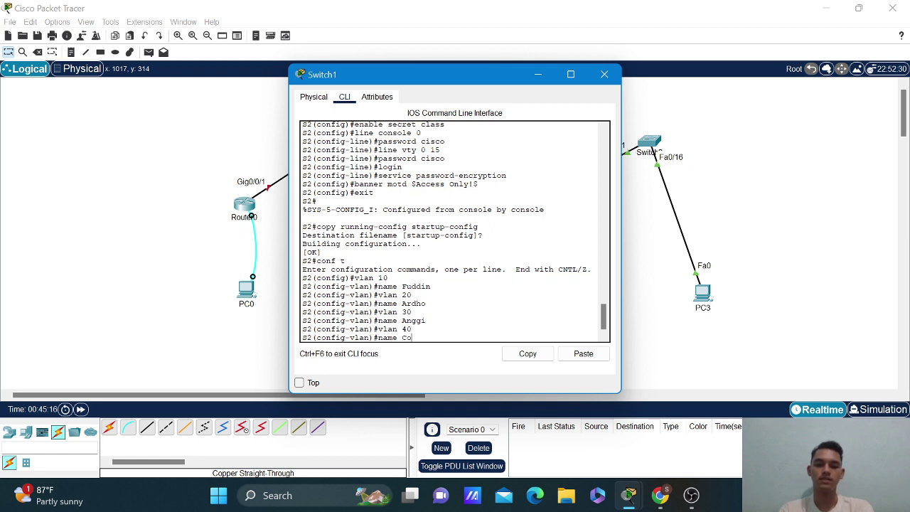
text(mpass)
key(Return)
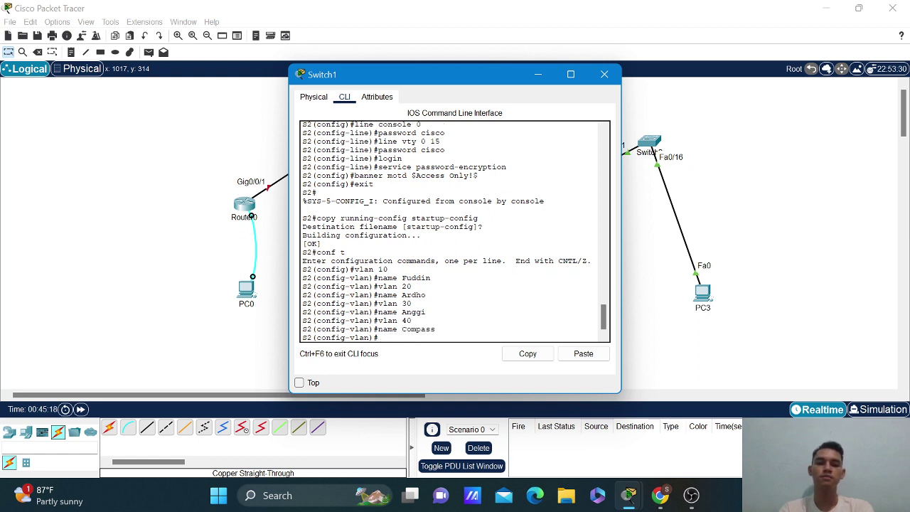
Create VLAN 90 named Parking_Lot and VLAN 100 named Native, then exit.
text(Vlan)
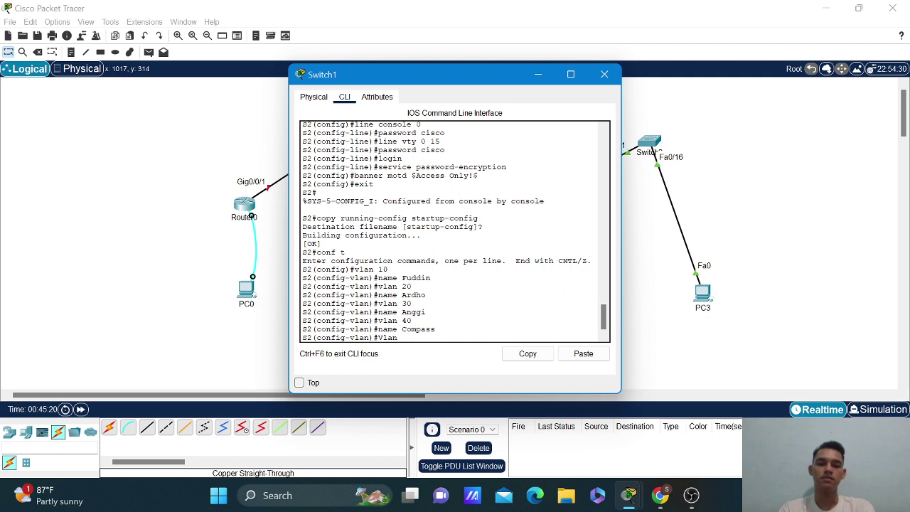
key(BackSpace)
key(BackSpace)
key(BackSpace)
key(BackSpace)
key(BackSpace)
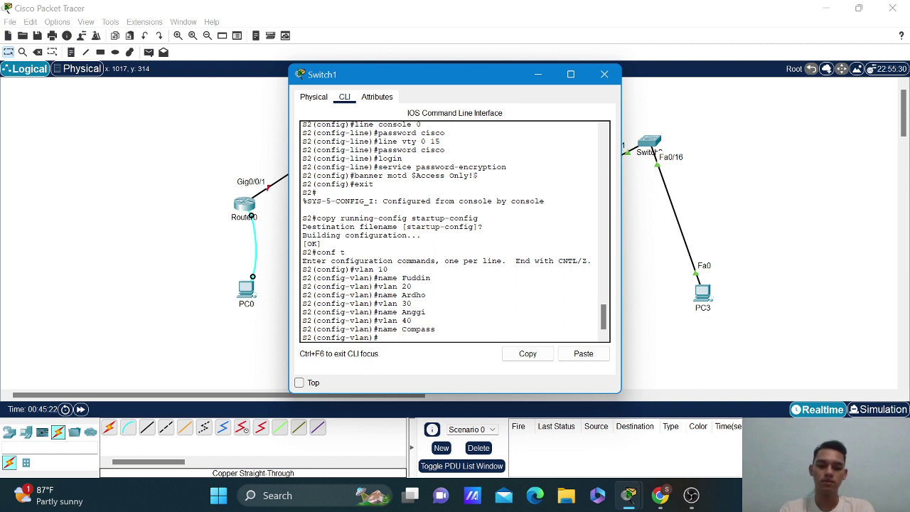
text(vlan 90)
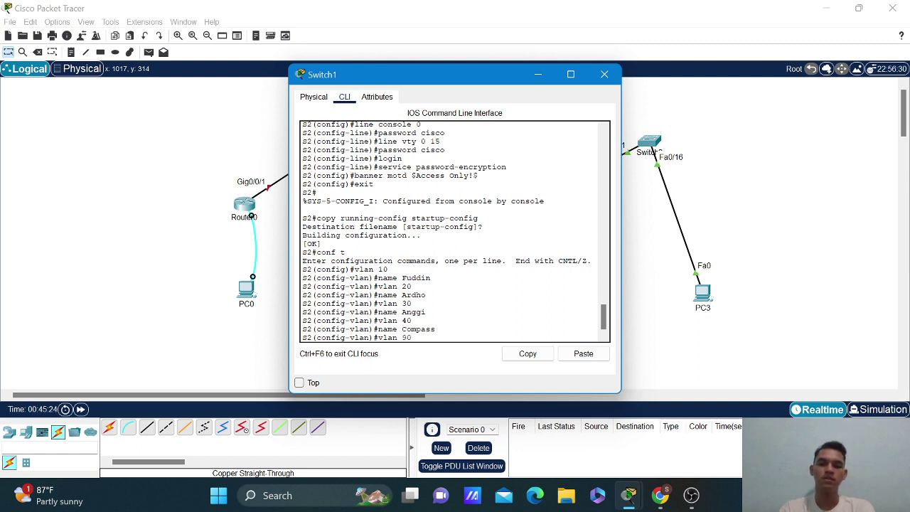
key(Return)
text(name )
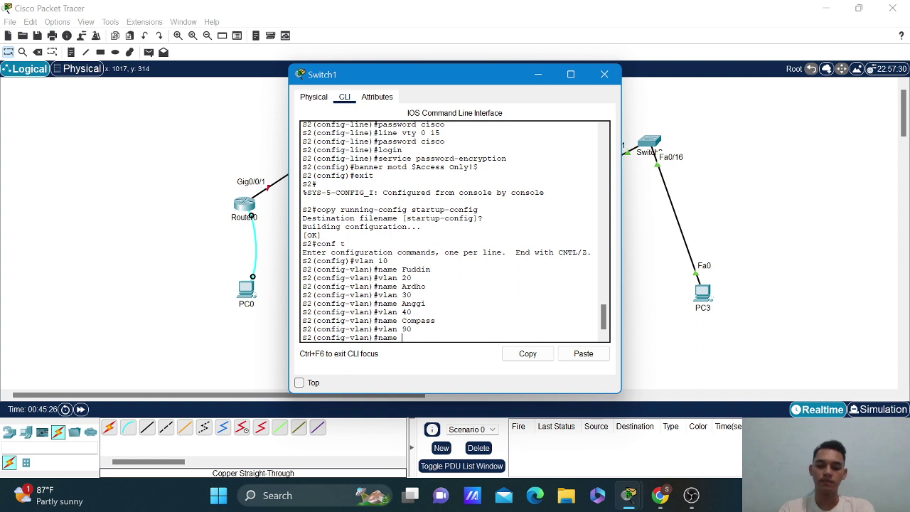
text(Farking)
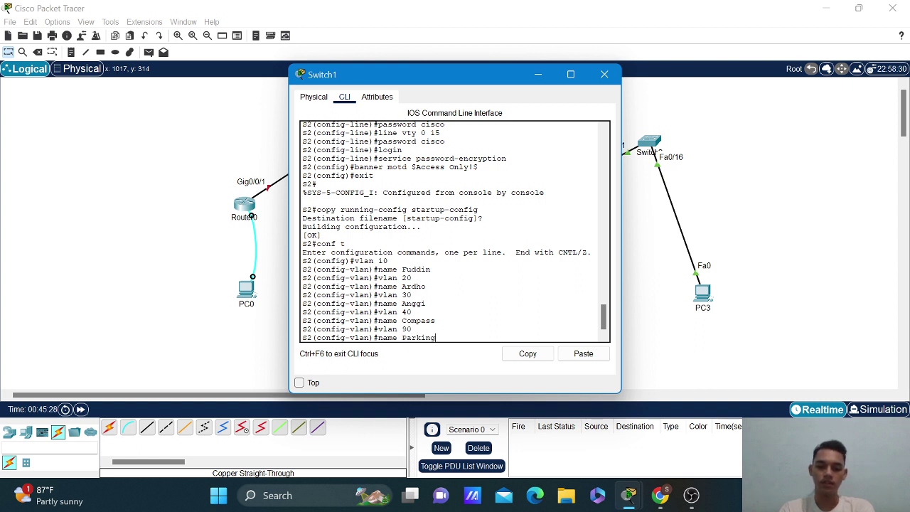
text(_Lot)
key(Return)
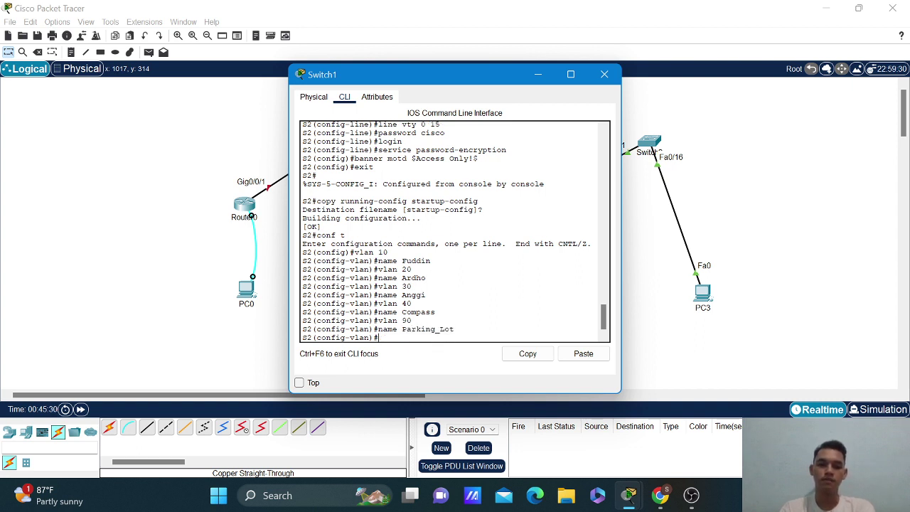
text(vlan 1000)
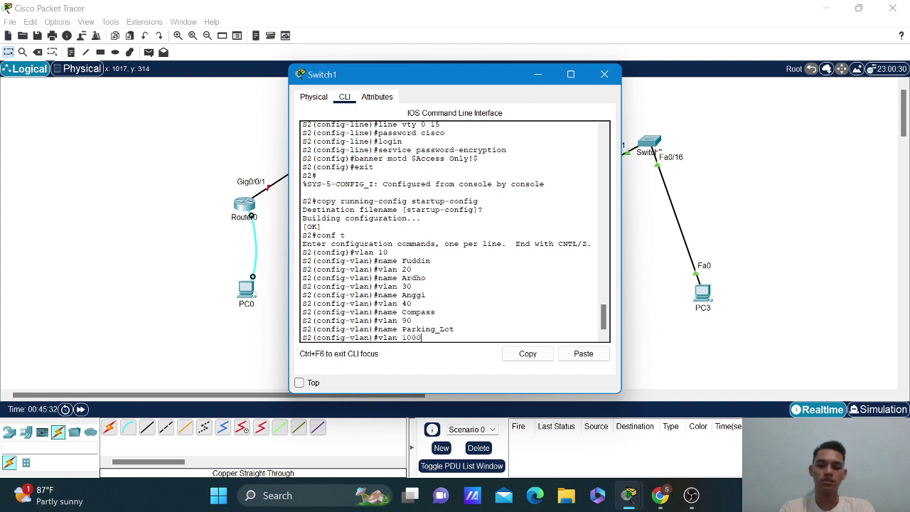
key(BackSpace)
key(Return)
text(name )
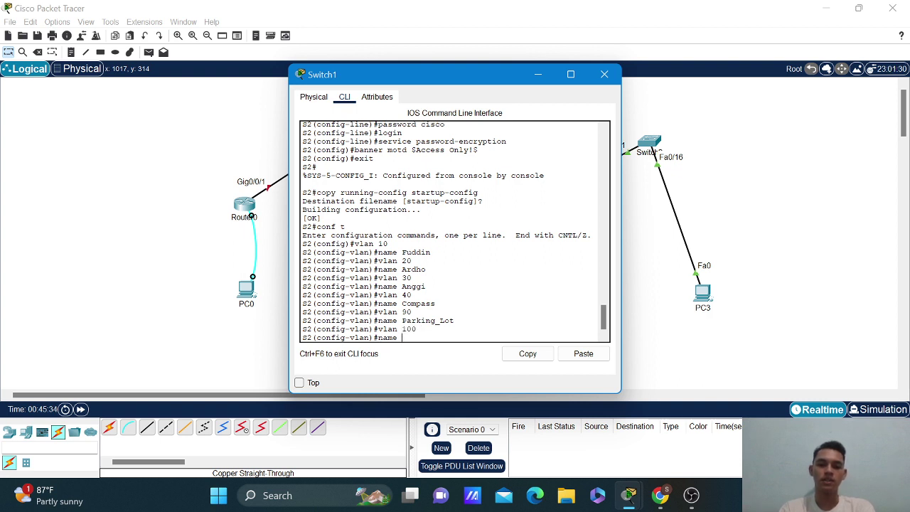
text(Native)
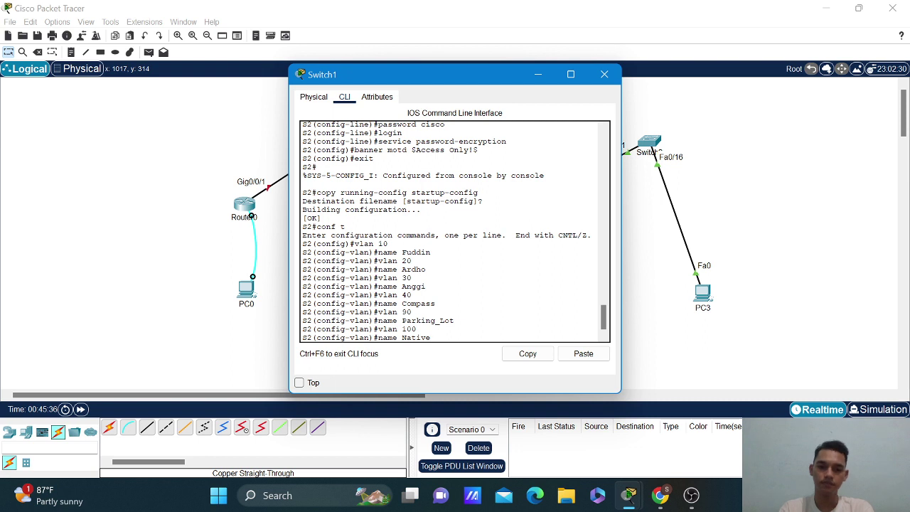
key(Return)
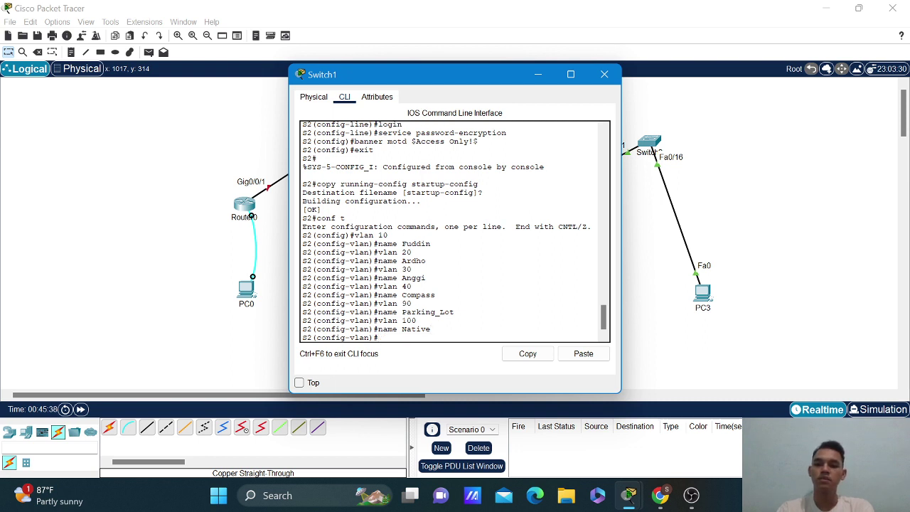
text(e)
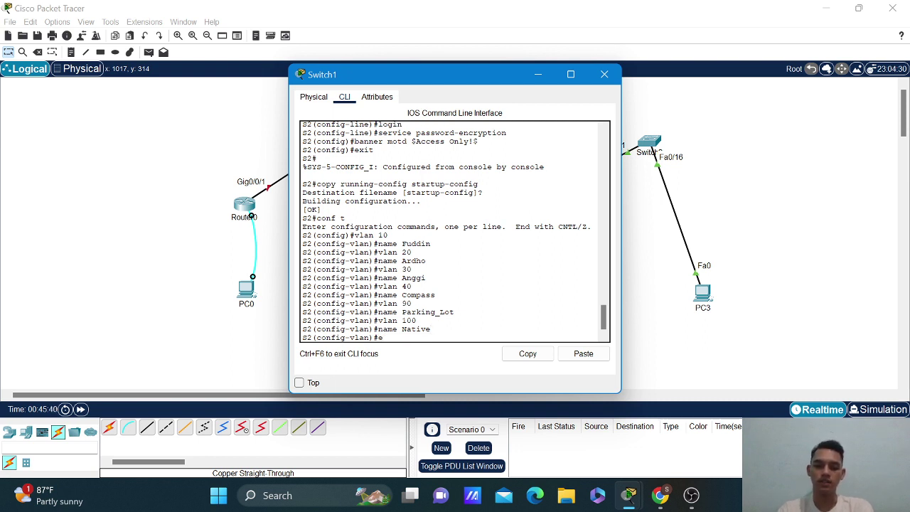
text(xit)
key(Return)
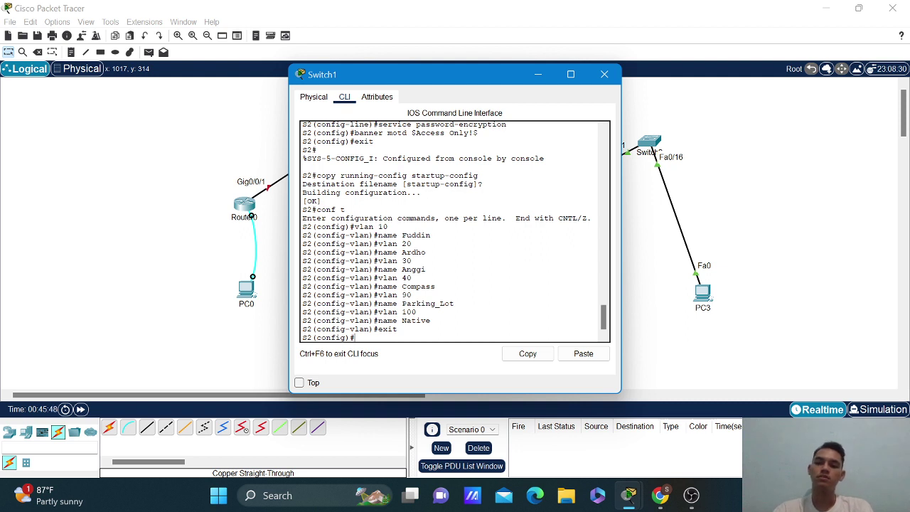
Give interface VLAN 10 address 19.168.91.15 255.255.255.0, enable it, and set gateway 192.168.91.1.
text(inter)
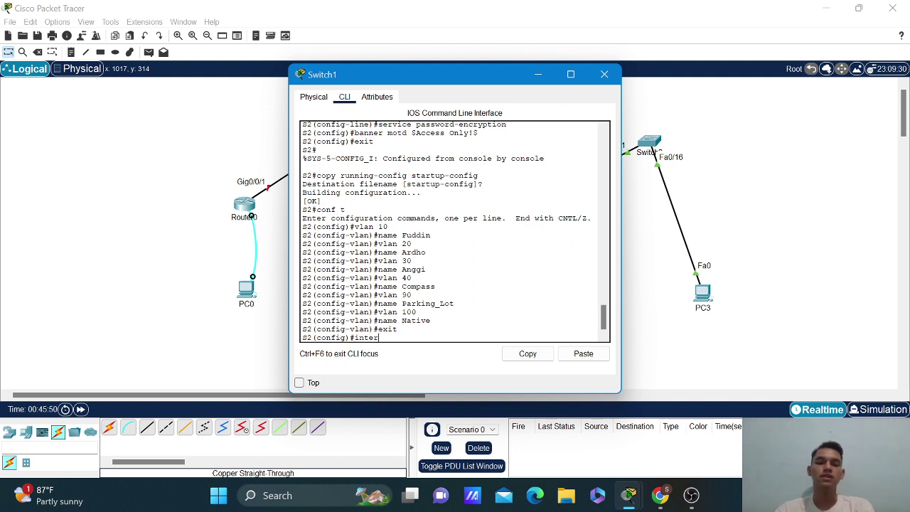
text(face vlan 10)
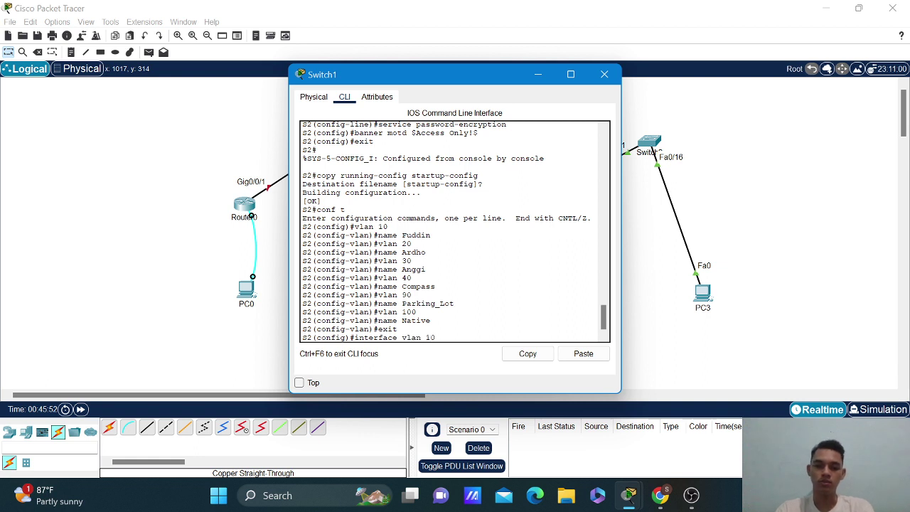
key(Return)
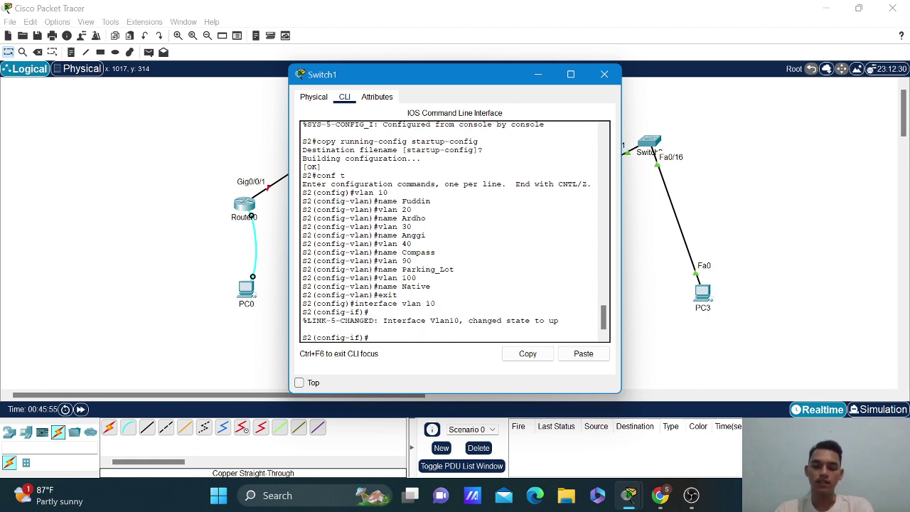
text(ip address)
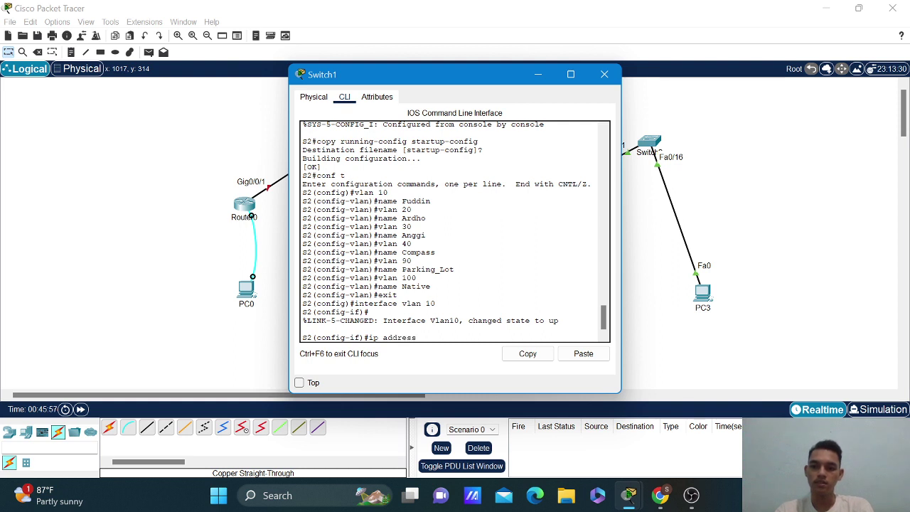
text( 192)
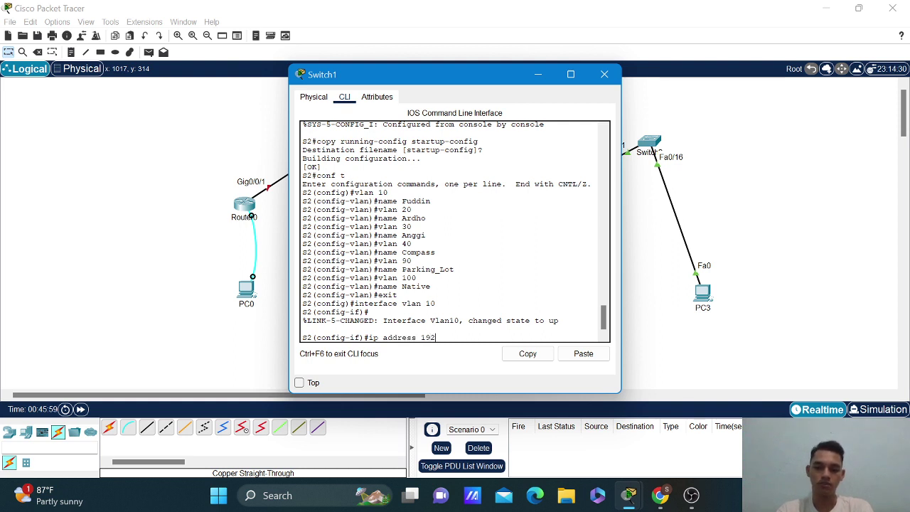
key(BackSpace)
text(.168.91.15)
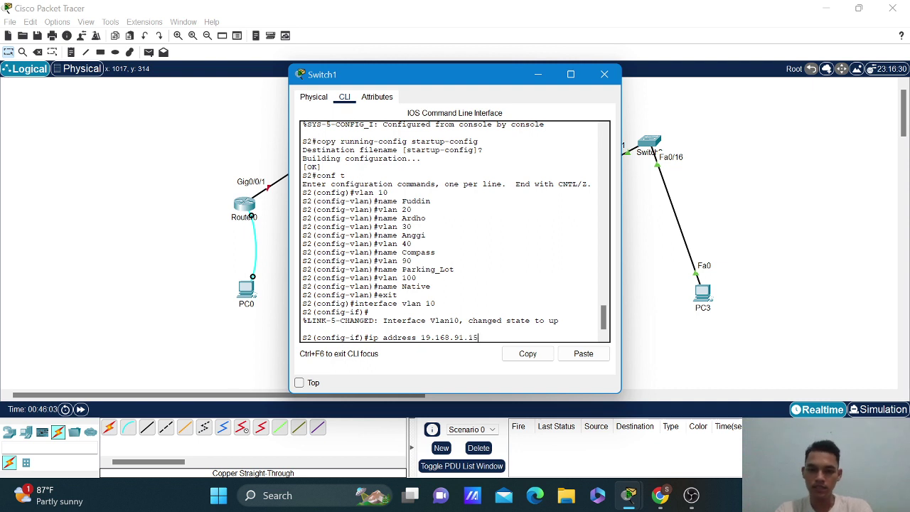
text( 255)
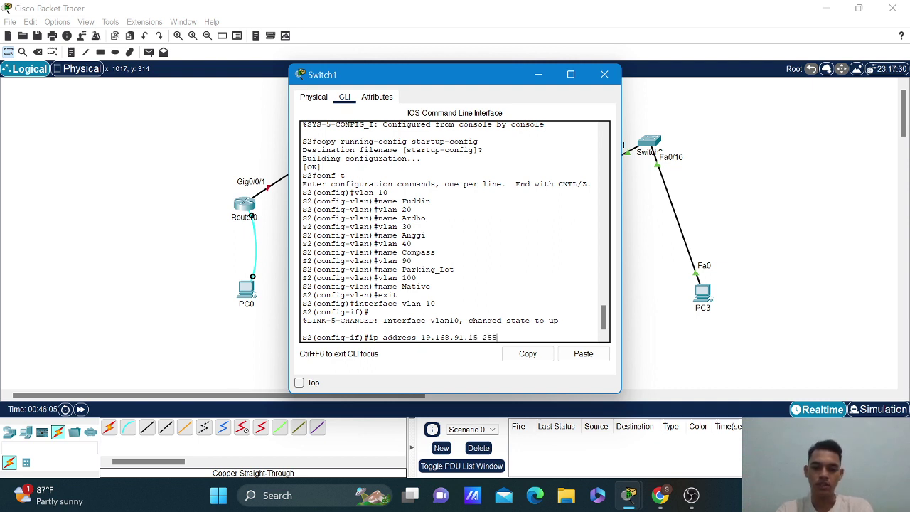
text(.255.255.0)
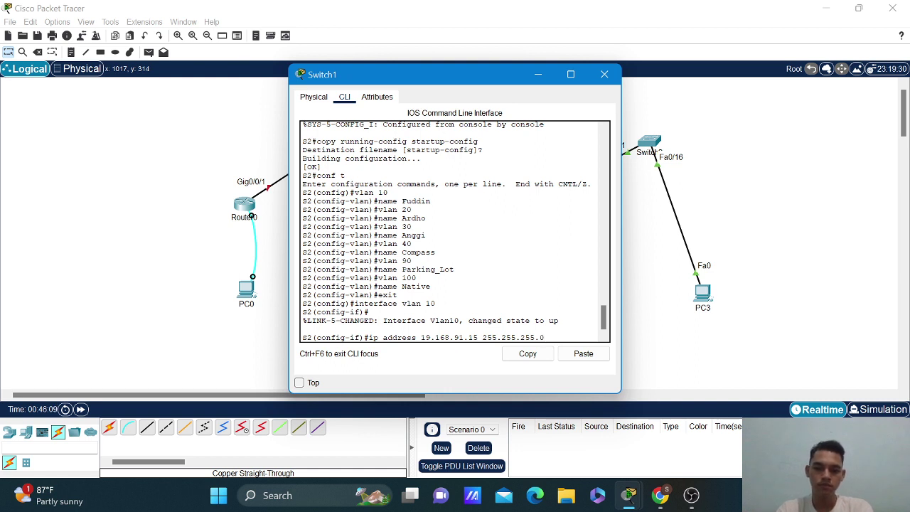
key(Return)
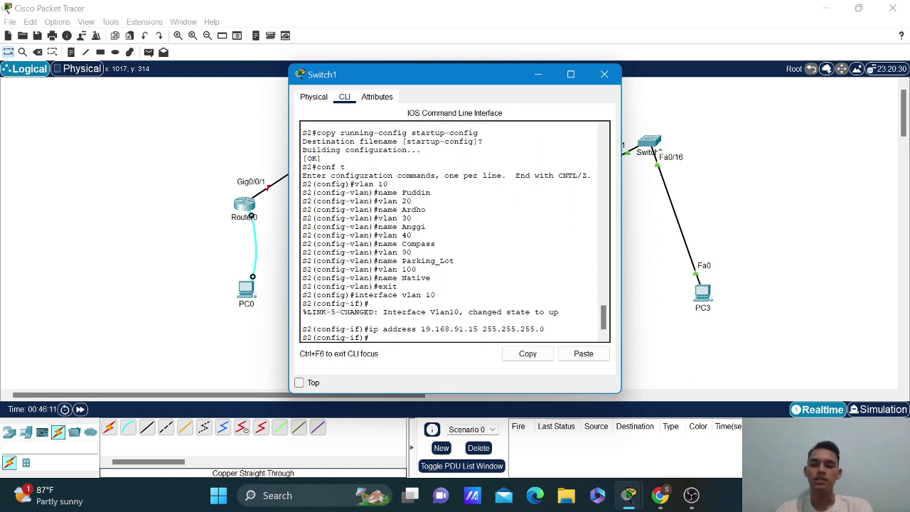
text(no shut)
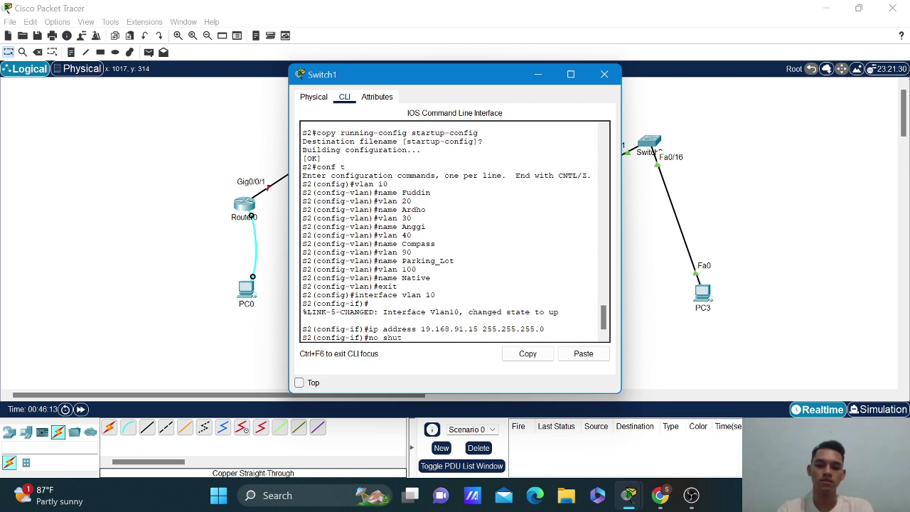
text(down)
key(Return)
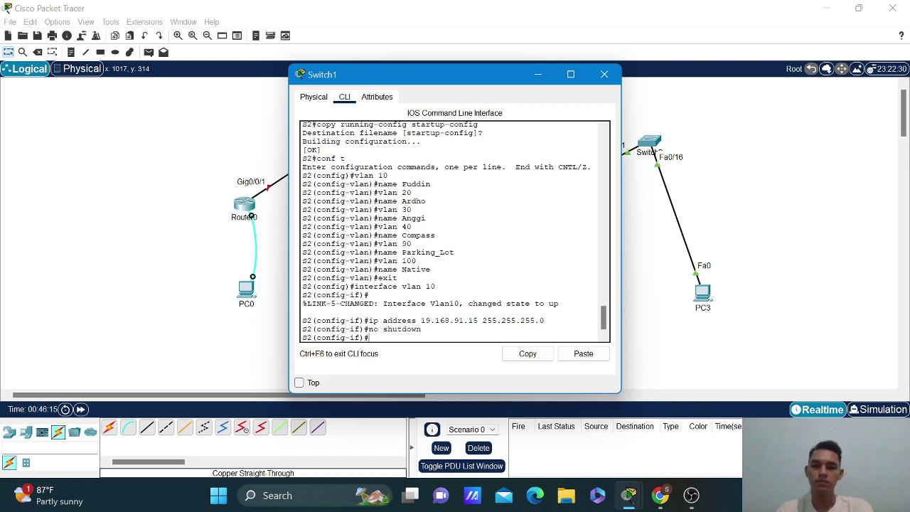
text(exit)
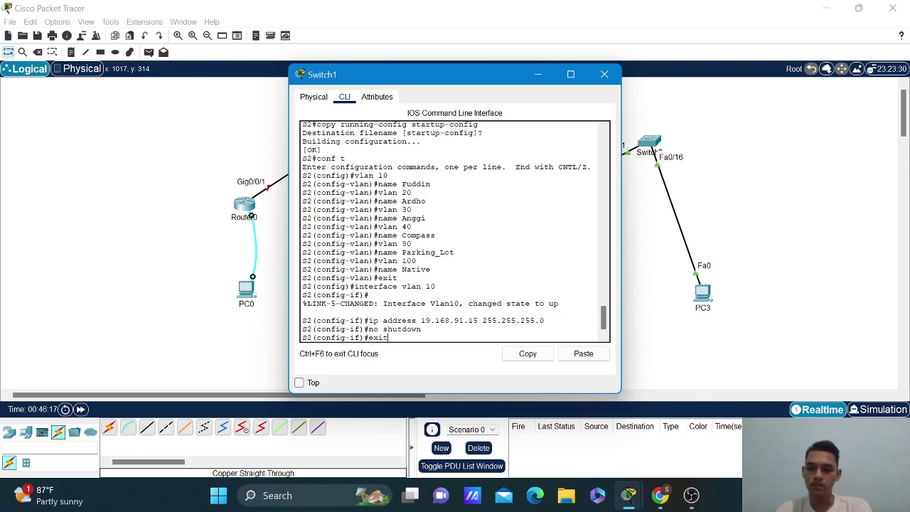
key(Return)
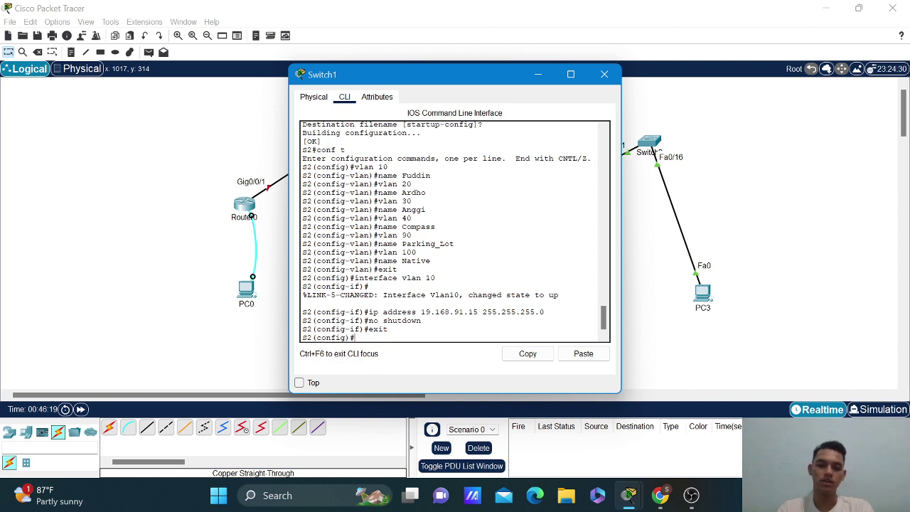
text(ip )
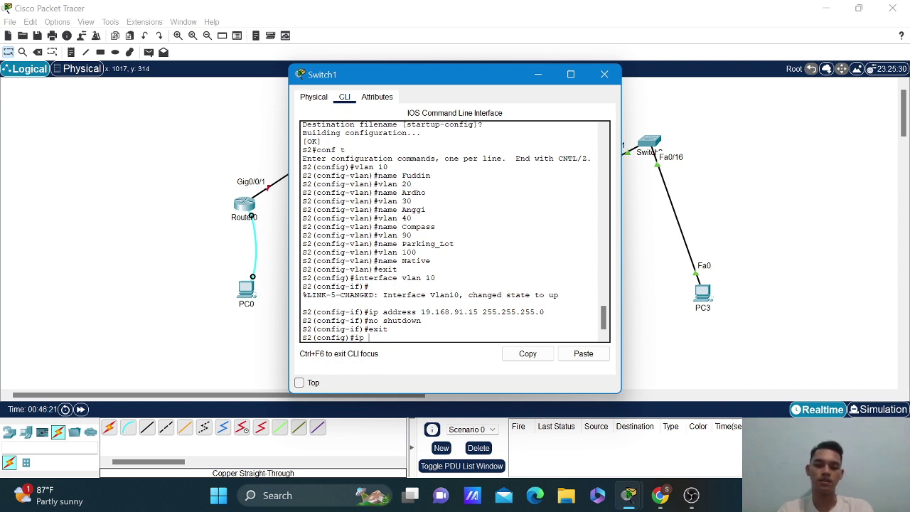
text(default)
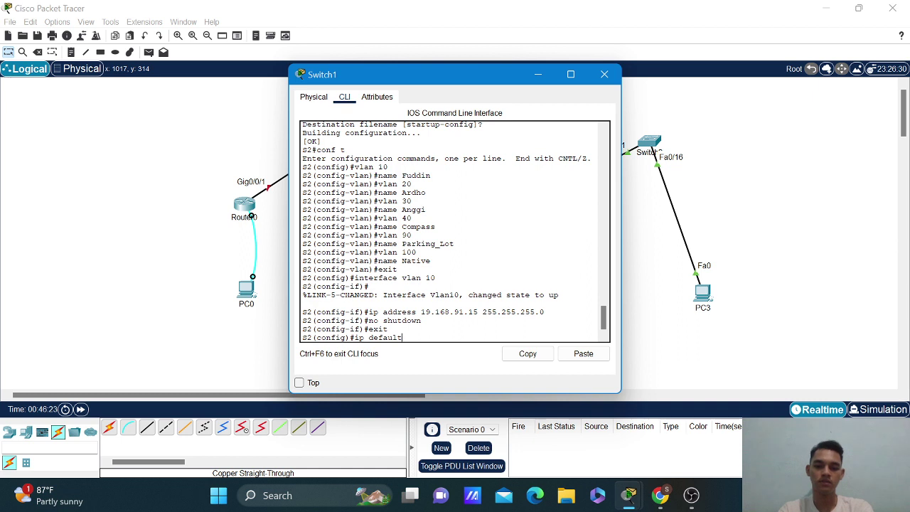
text(-gateway)
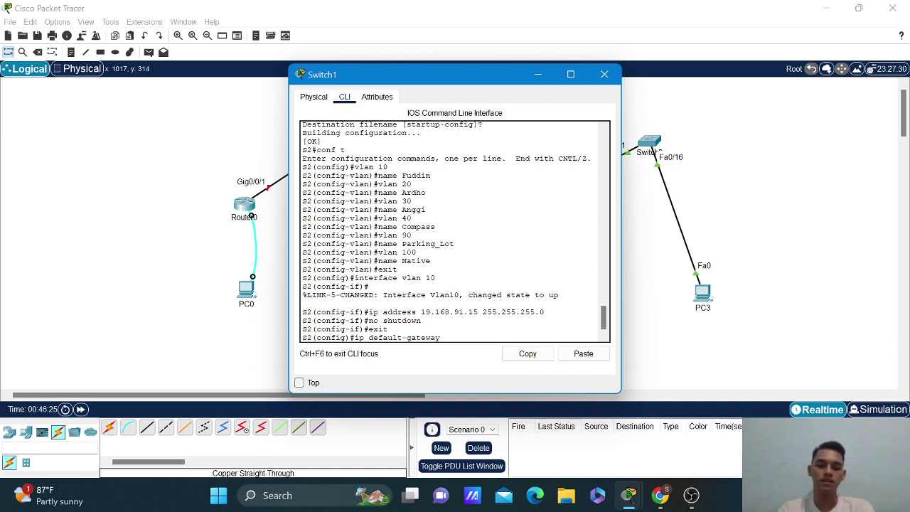
text( 192.16)
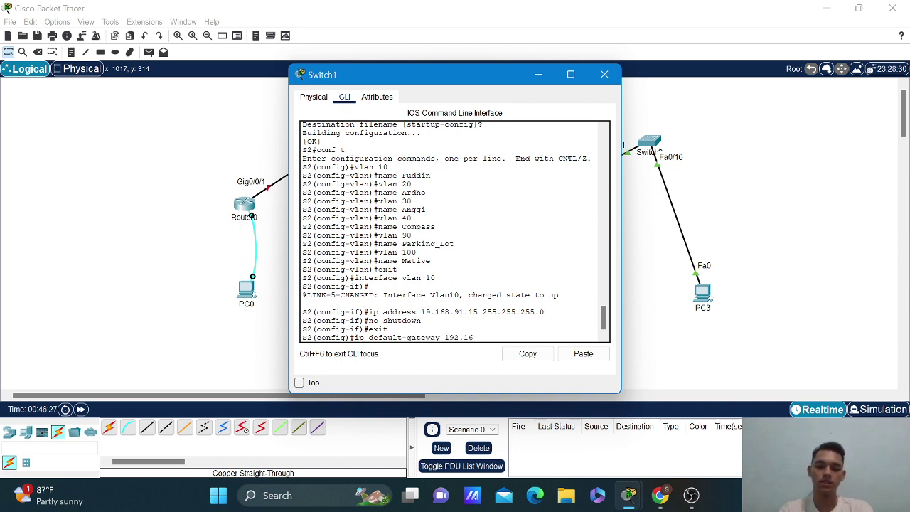
text(8.91.1)
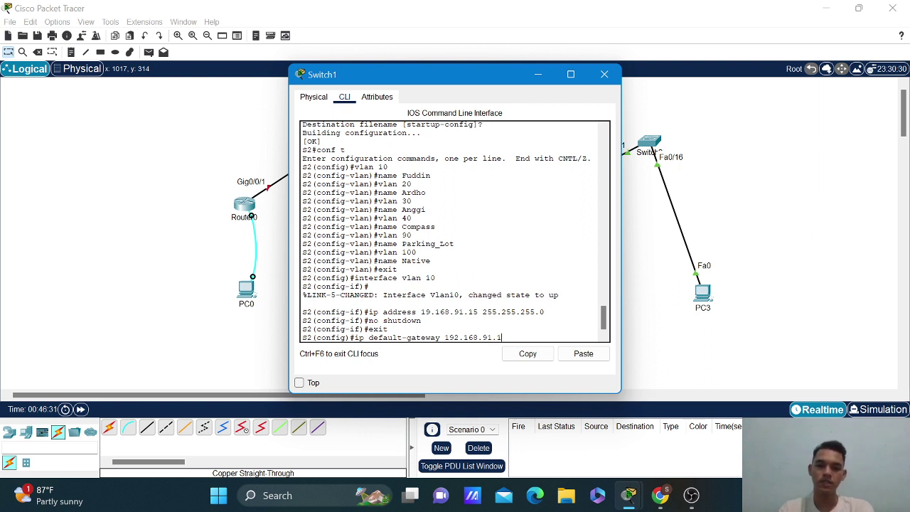
key(Return)
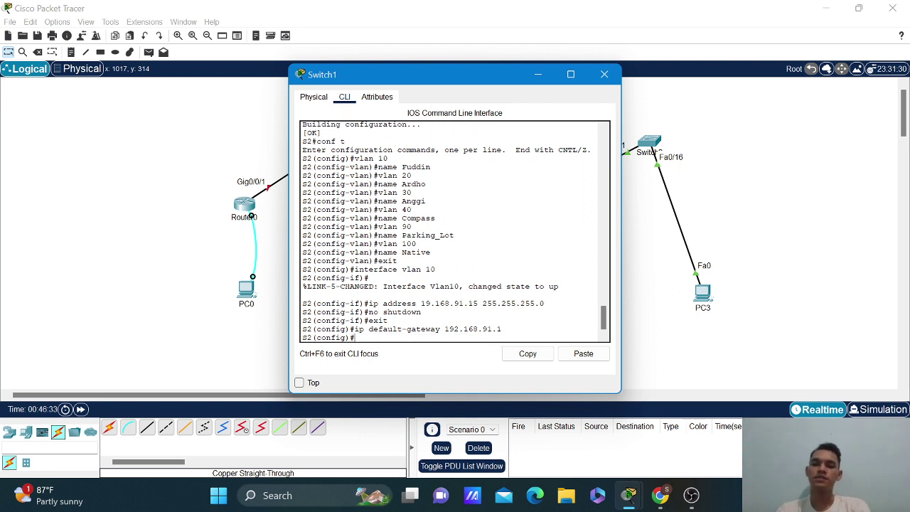
Select the interface range f0/3-14, f0/16-24, g0/1-2.
text(interfa)
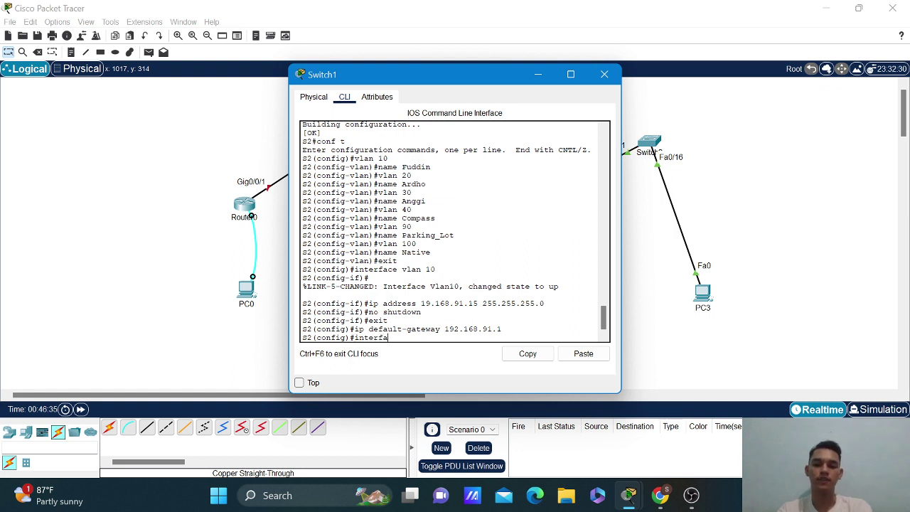
text(ce vla)
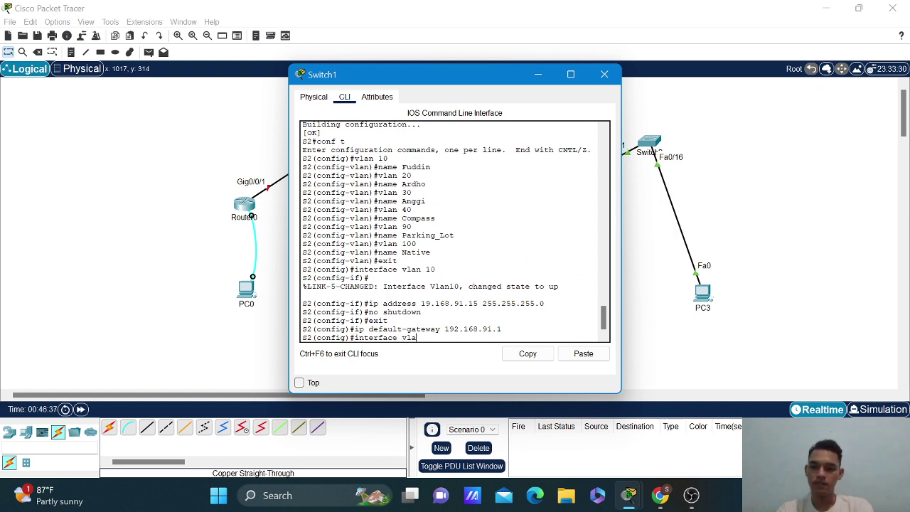
key(BackSpace)
key(BackSpace)
key(BackSpace)
text(range )
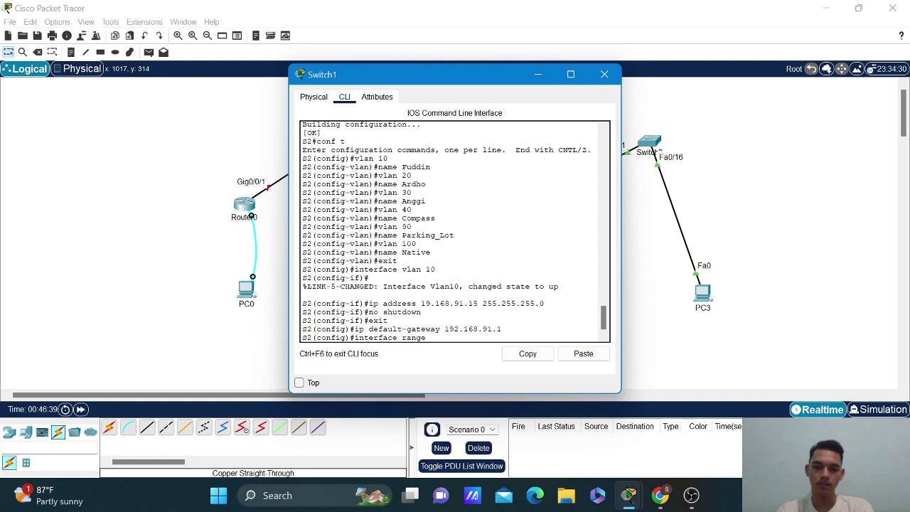
text(f0)
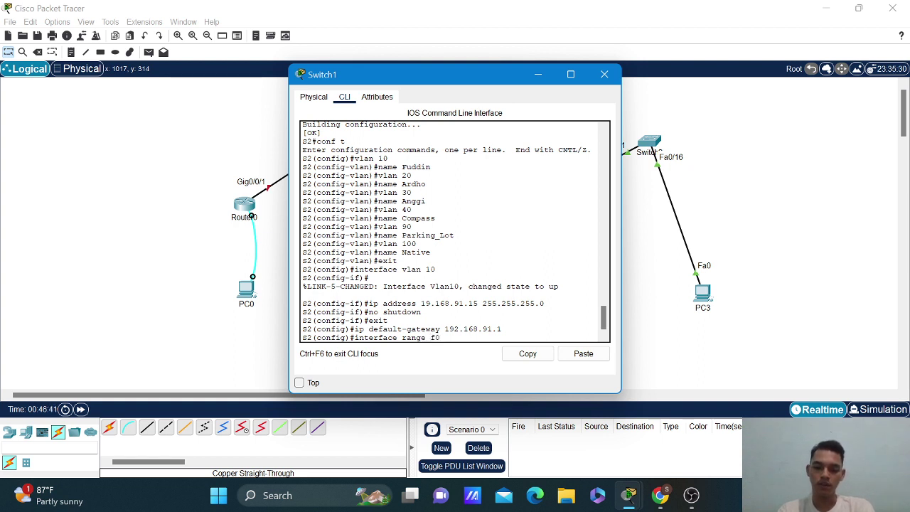
text(/)
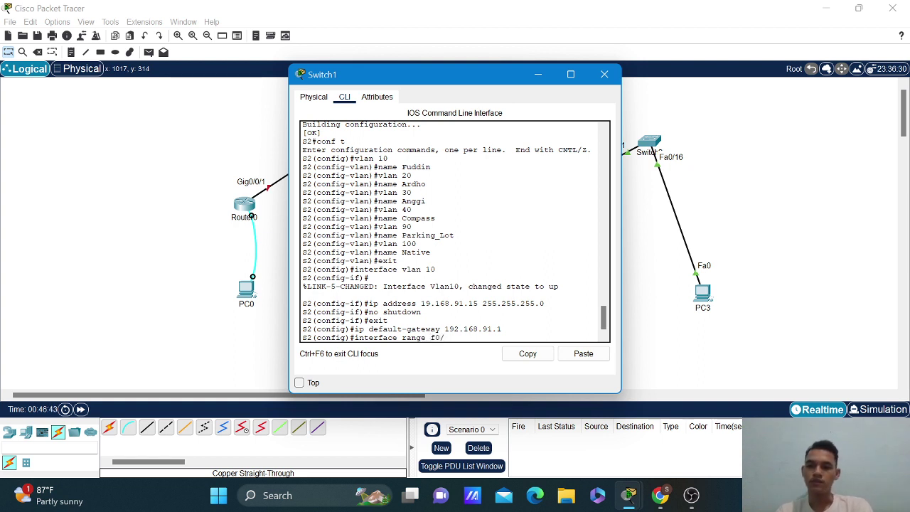
text(3-1)
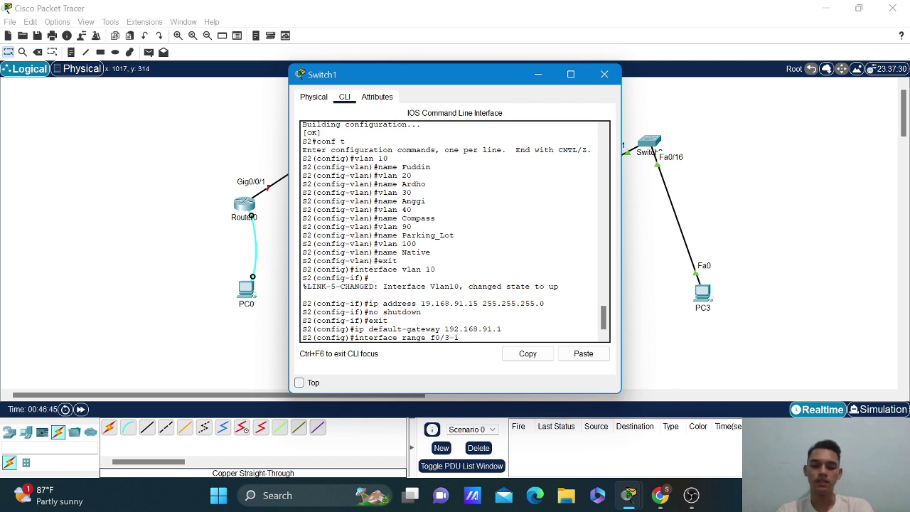
text(4, f)
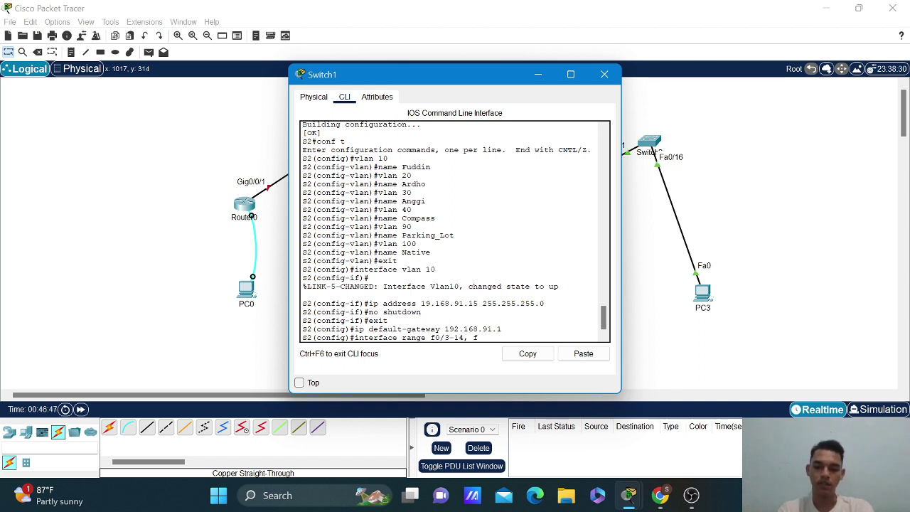
text(0/16-255)
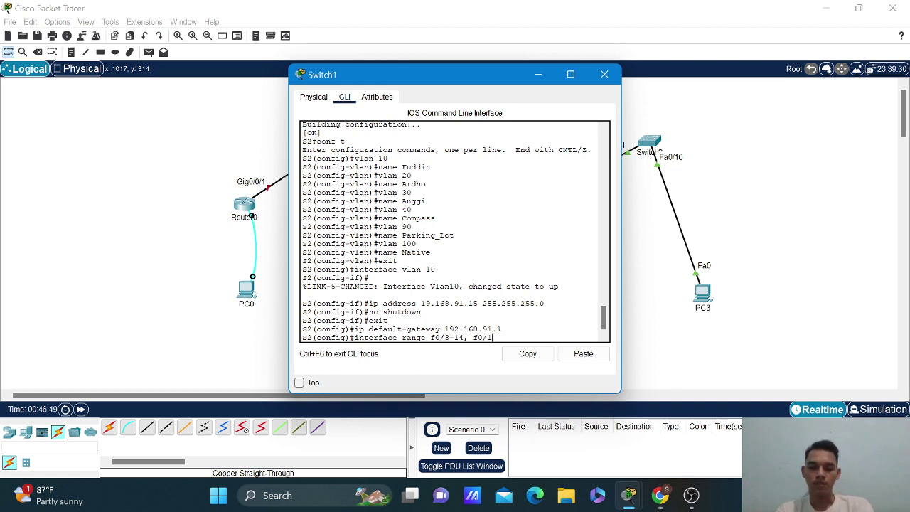
key(BackSpace)
key(BackSpace)
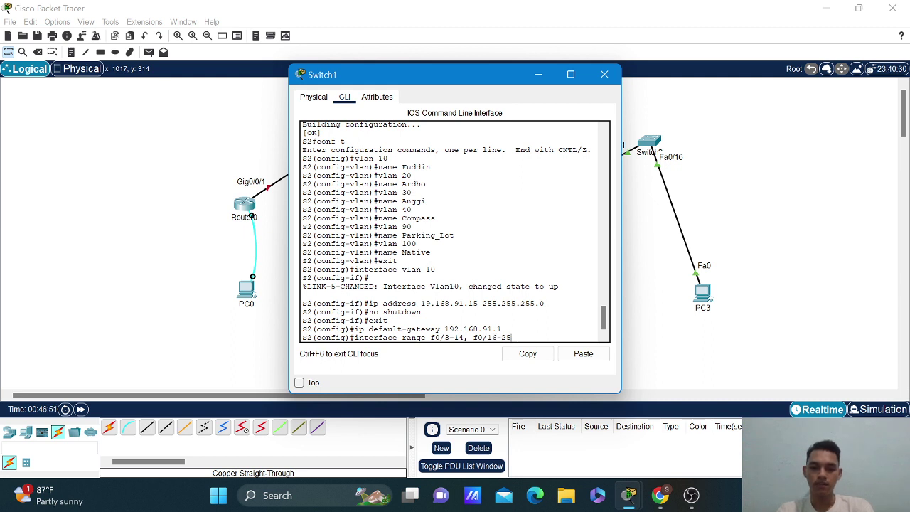
text(4, )
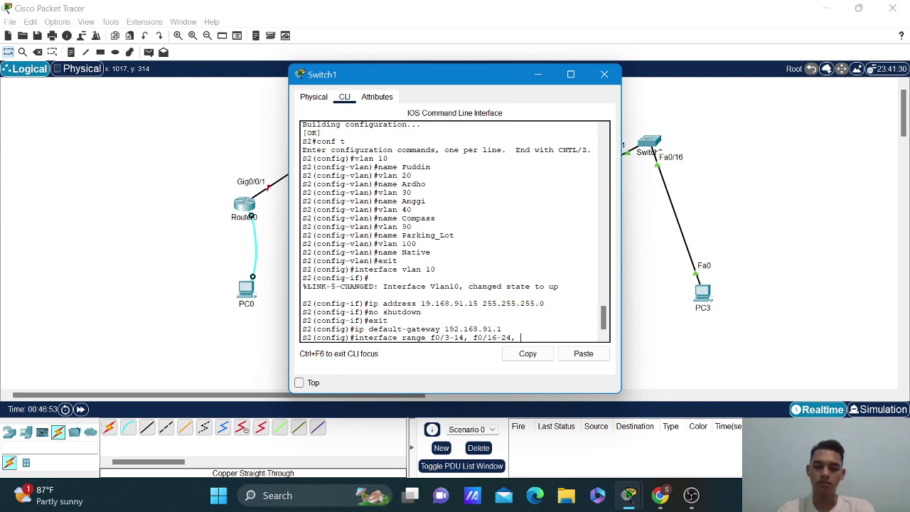
text(g0/1-2)
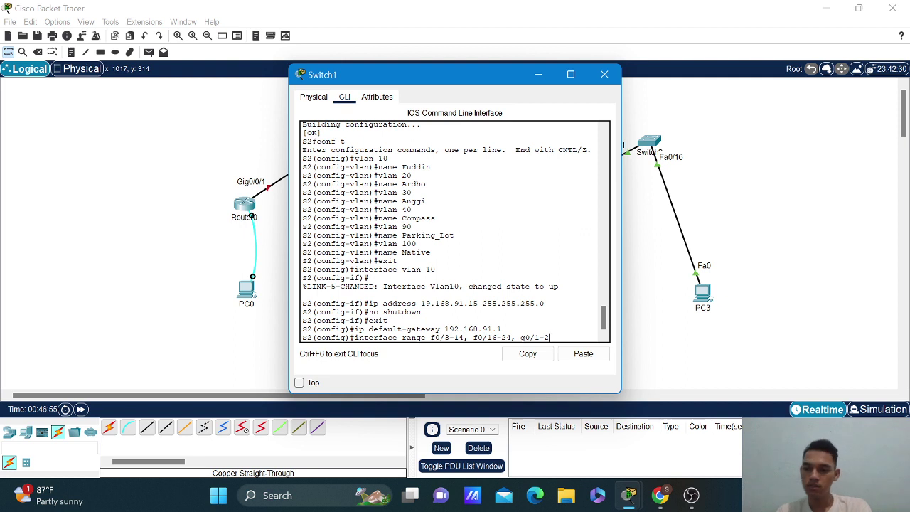
key(Return)
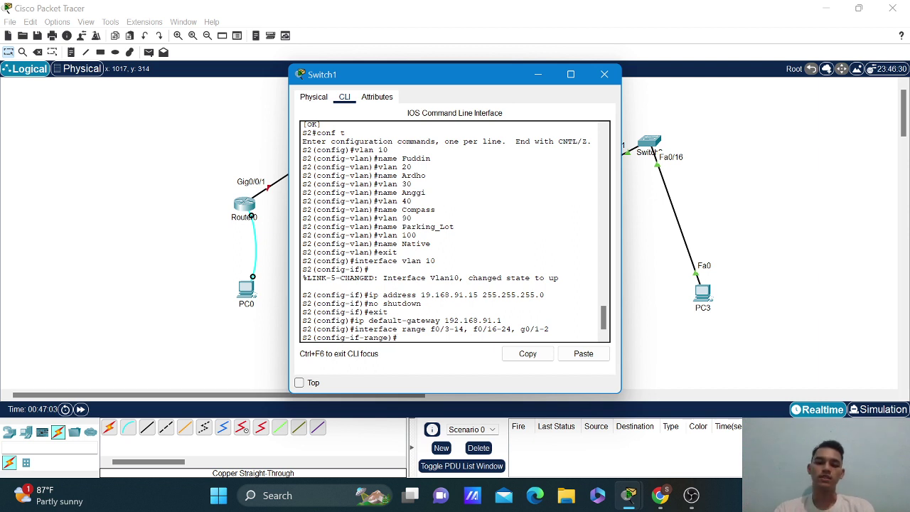
Make the selected ports access ports in VLAN 90 and shut them down.
text(swit)
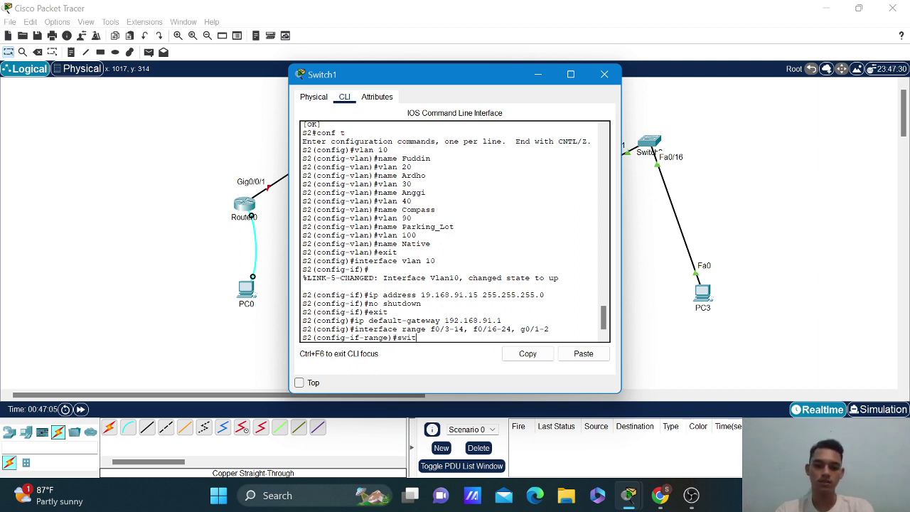
text(chport )
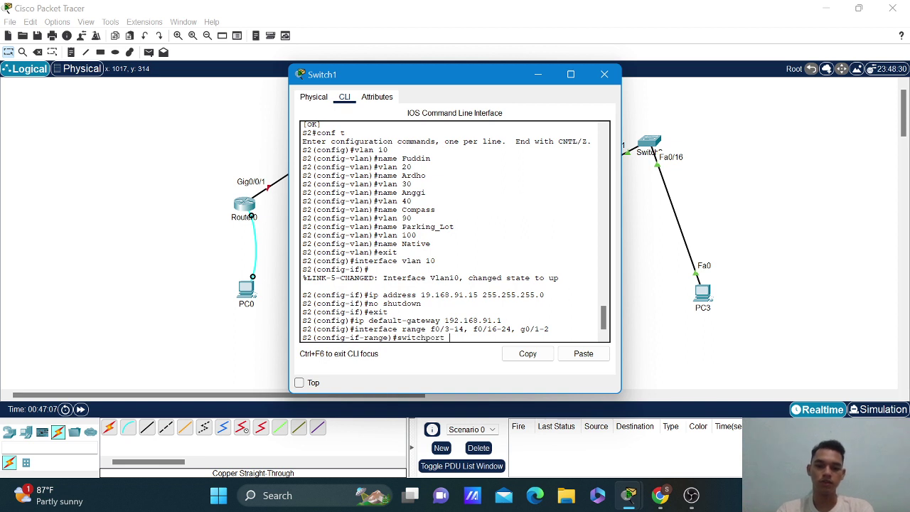
text(mode acces)
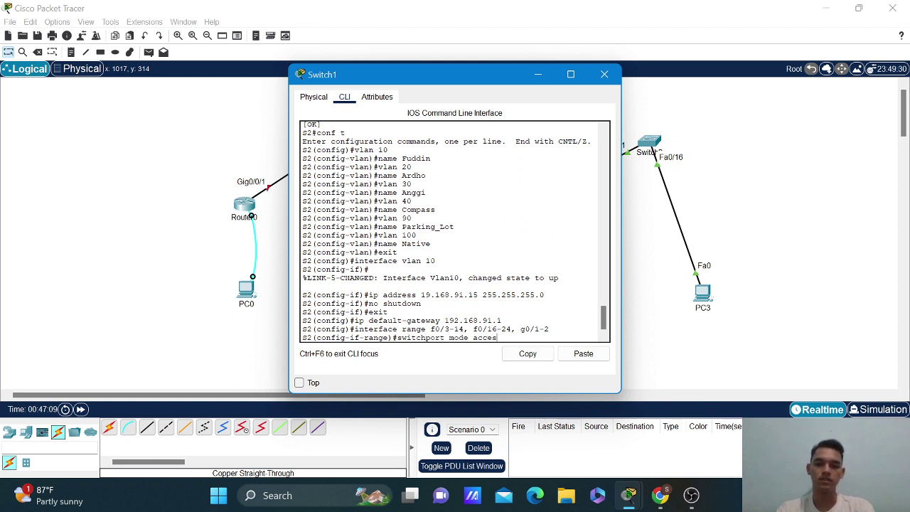
text(s)
key(Return)
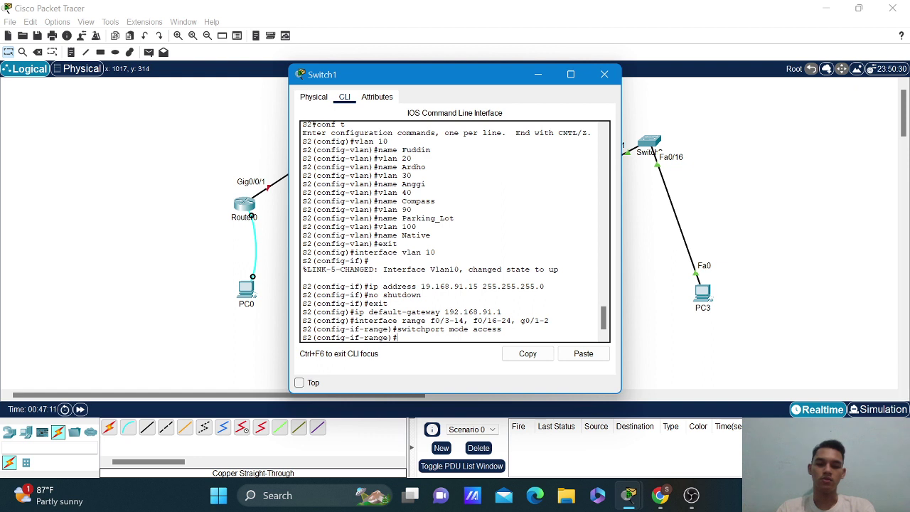
key(Up)
key(BackSpace)
key(BackSpace)
key(BackSpace)
key(BackSpace)
key(BackSpace)
key(BackSpace)
key(BackSpace)
key(BackSpace)
key(BackSpace)
key(BackSpace)
key(BackSpace)
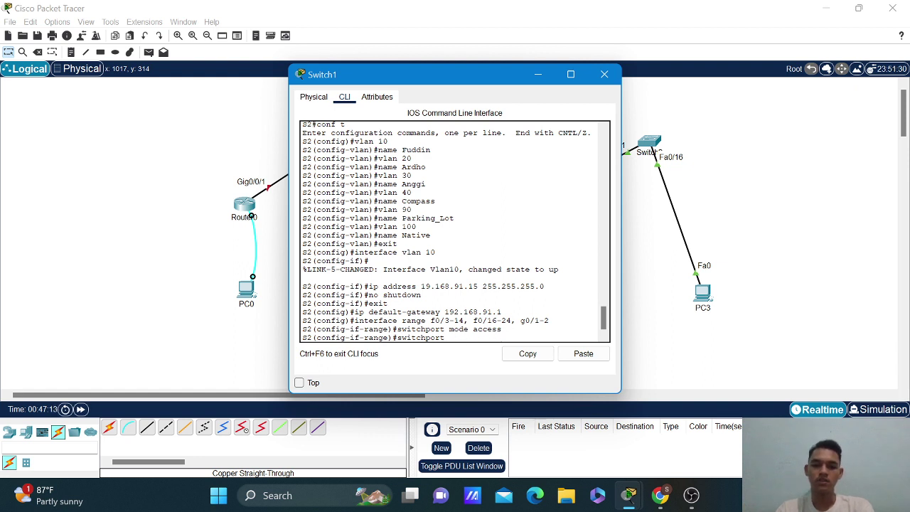
text(access)
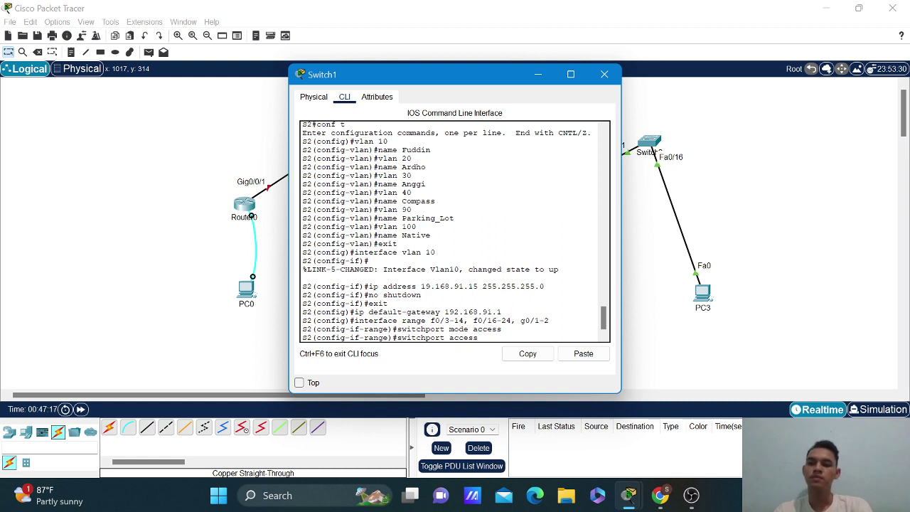
text( vlan)
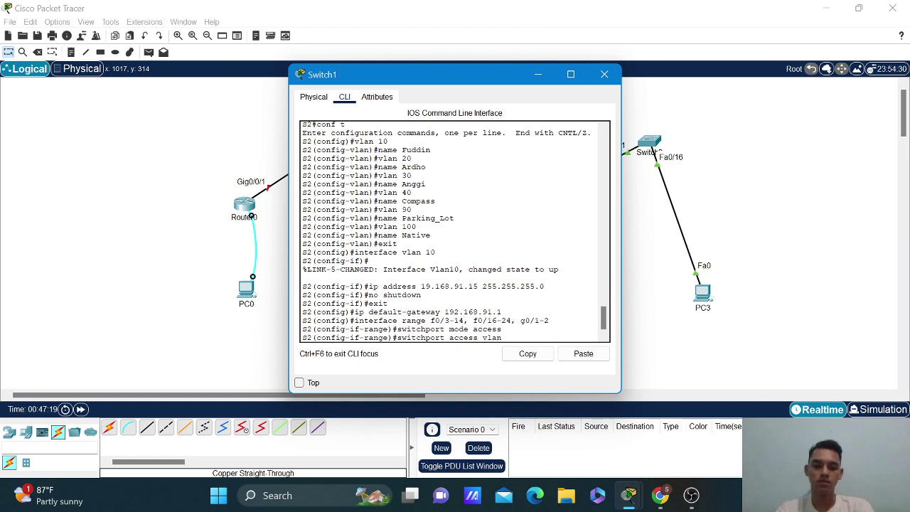
text( 90)
key(Return)
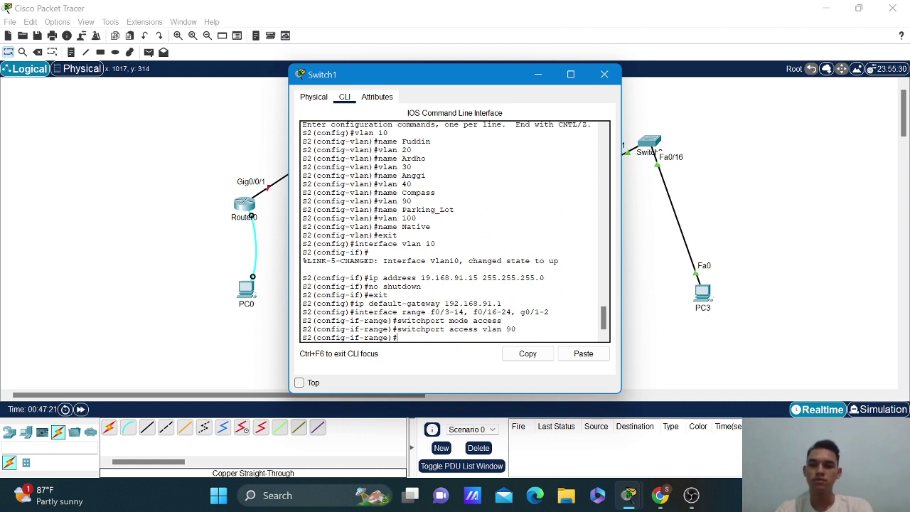
text(shutdown)
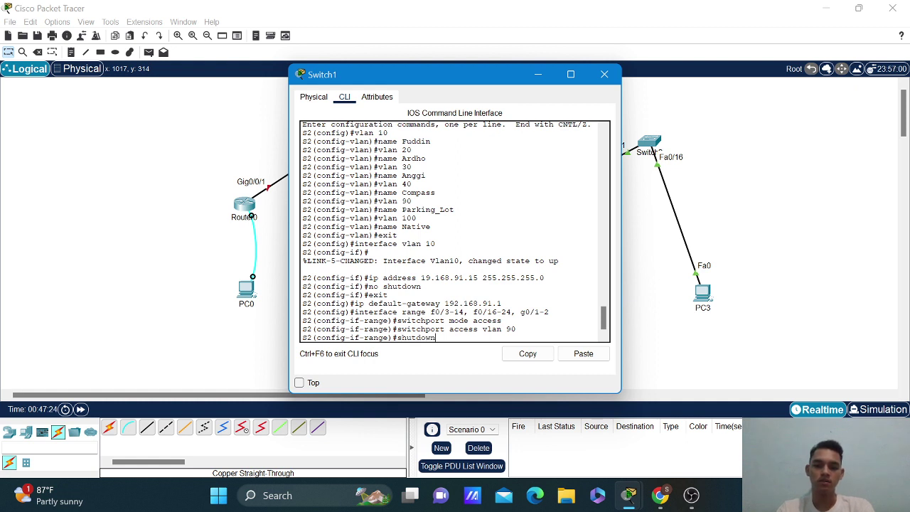
key(Return)
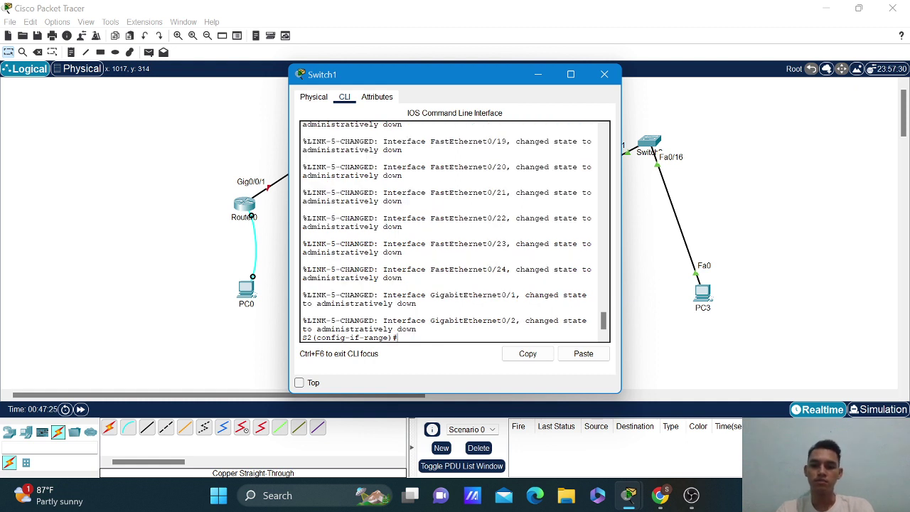
Configure Fa0/15 as an access port in VLAN 30.
text(exit)
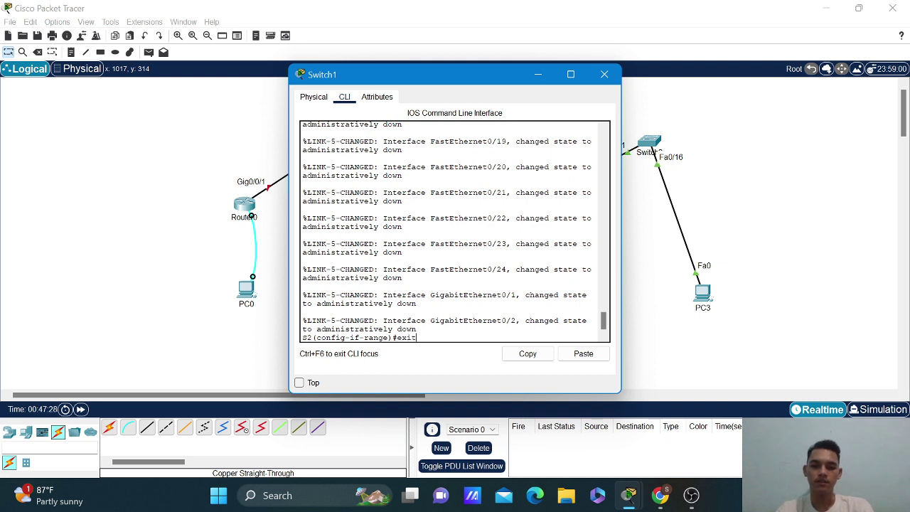
key(Return)
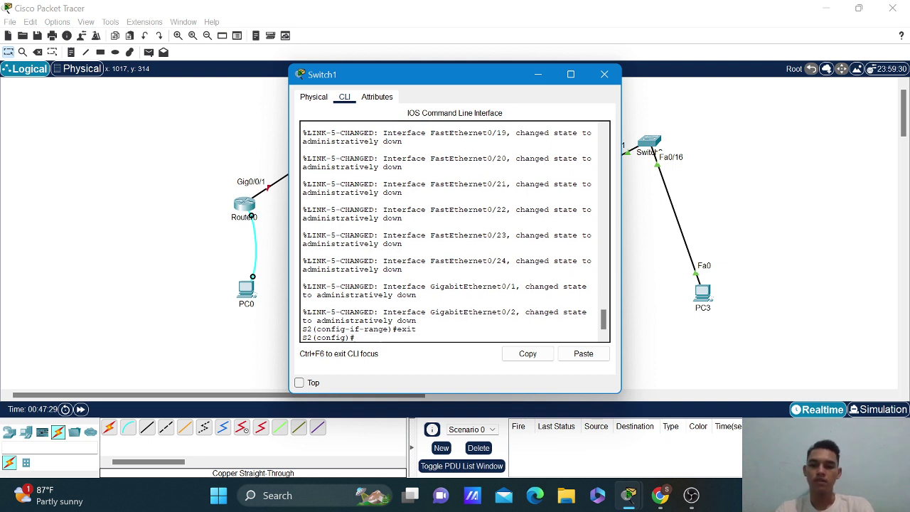
text(int)
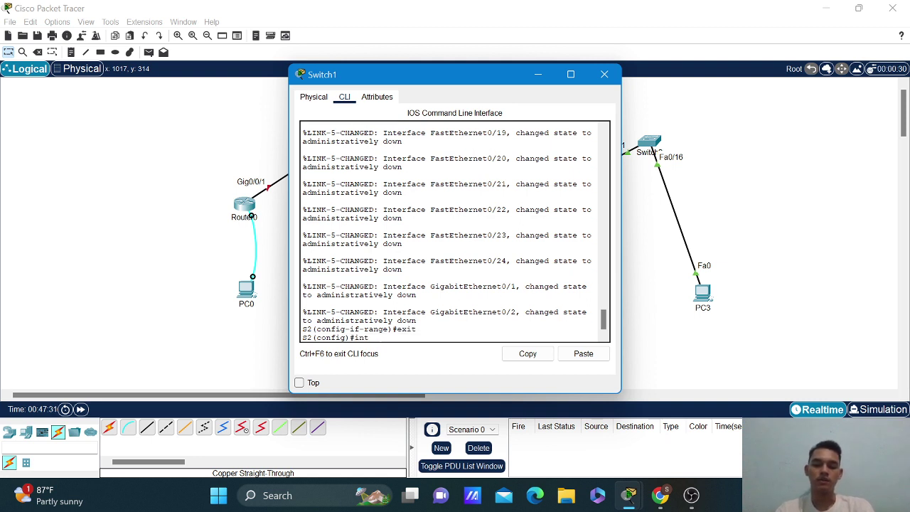
text(erface f0/15)
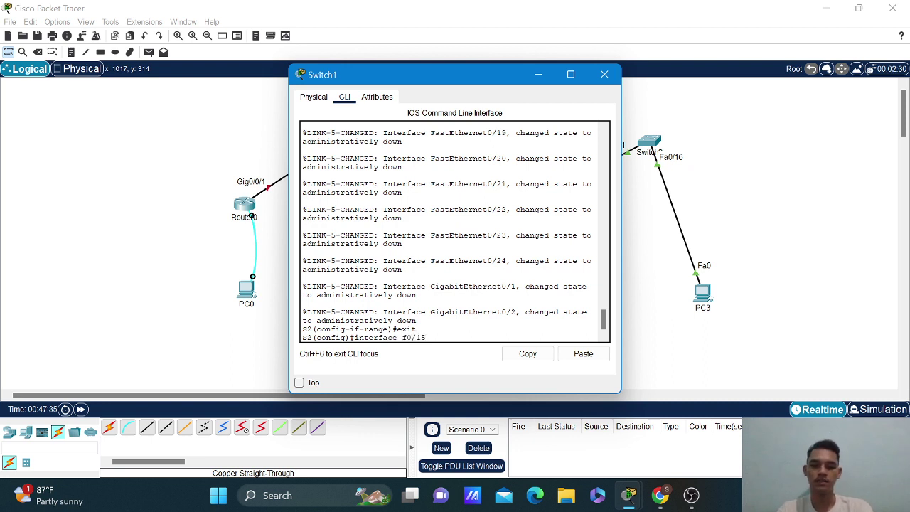
key(Return)
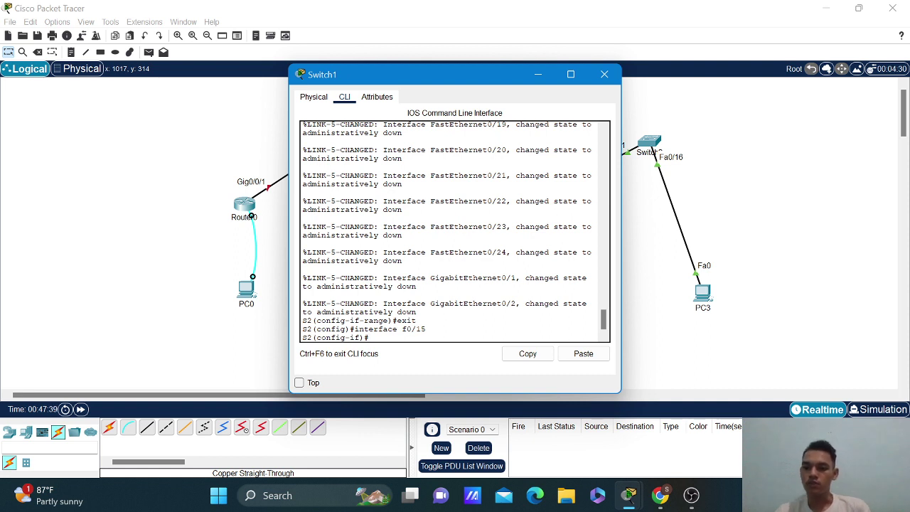
text(shutdown)
key(Up)
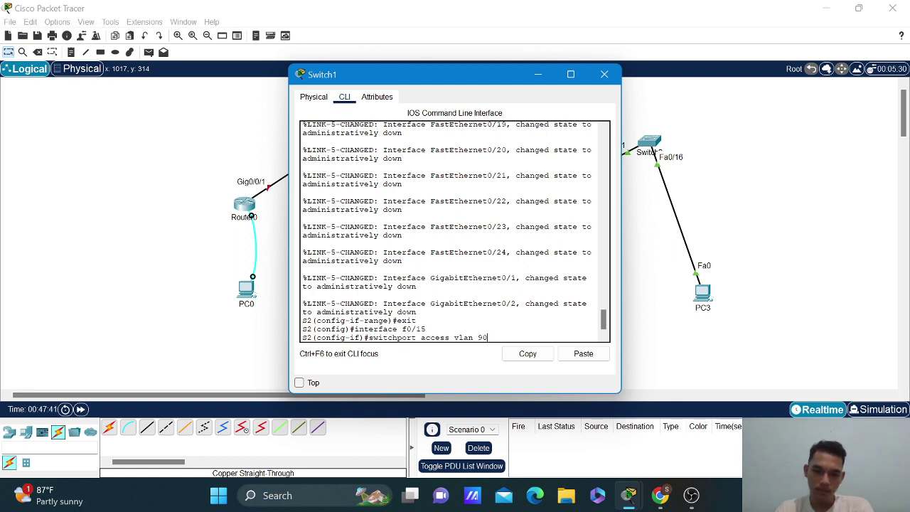
key(Up)
key(Return)
key(Up)
key(Up)
key(Up)
key(Up)
key(Up)
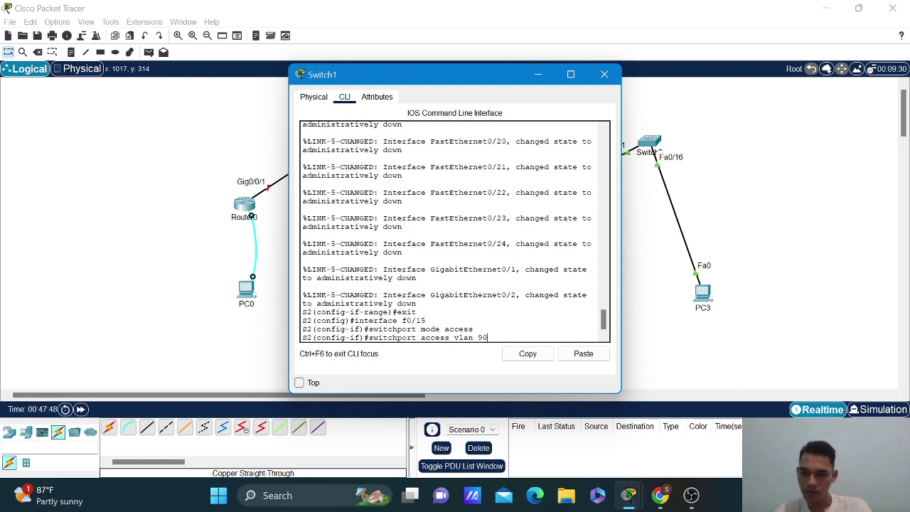
key(BackSpace)
key(BackSpace)
text(30)
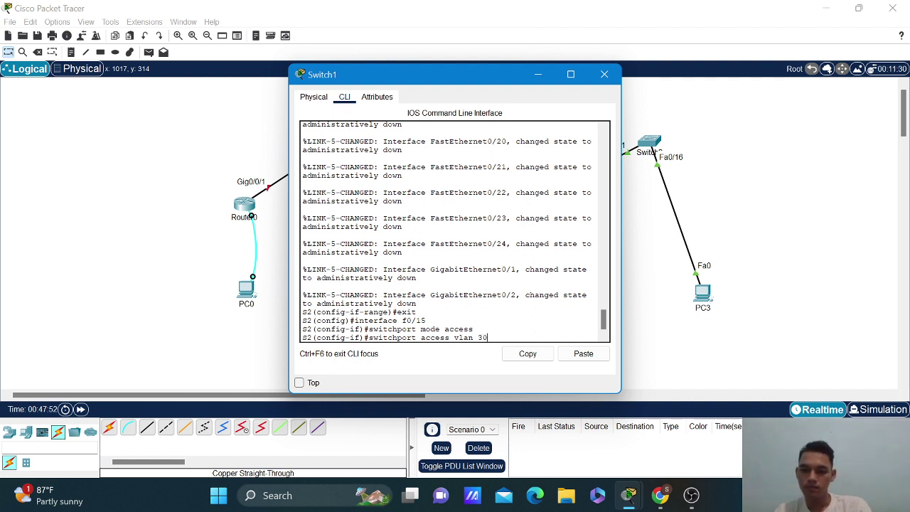
key(Return)
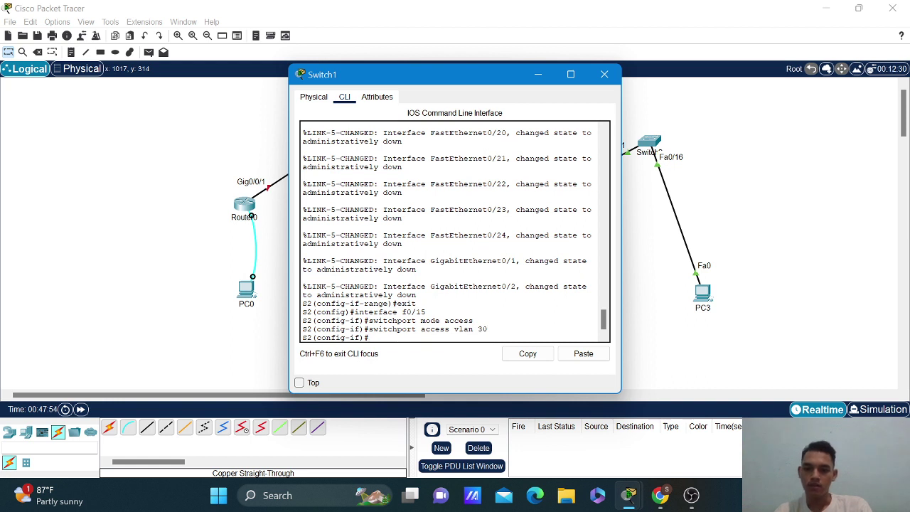
Return to global configuration and run 'do show vlan brief' to verify assignments.
text(exi)
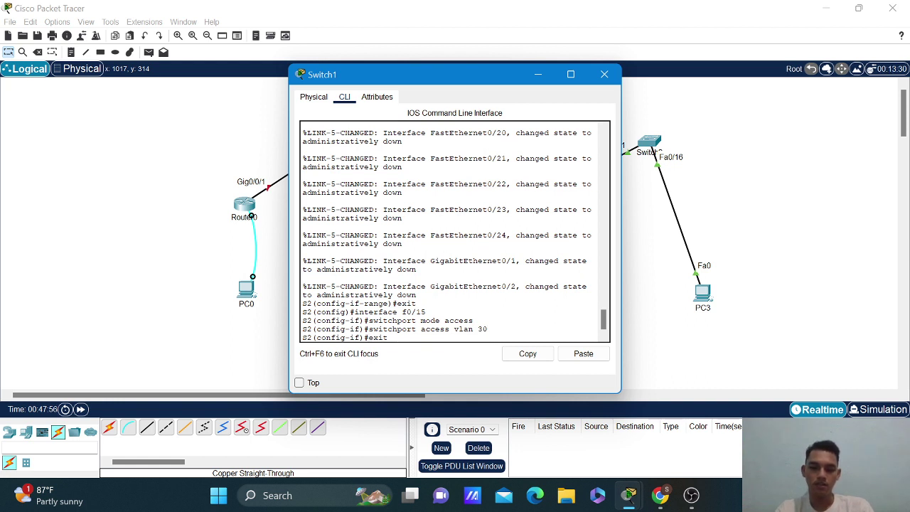
text(t)
key(Return)
text(d)
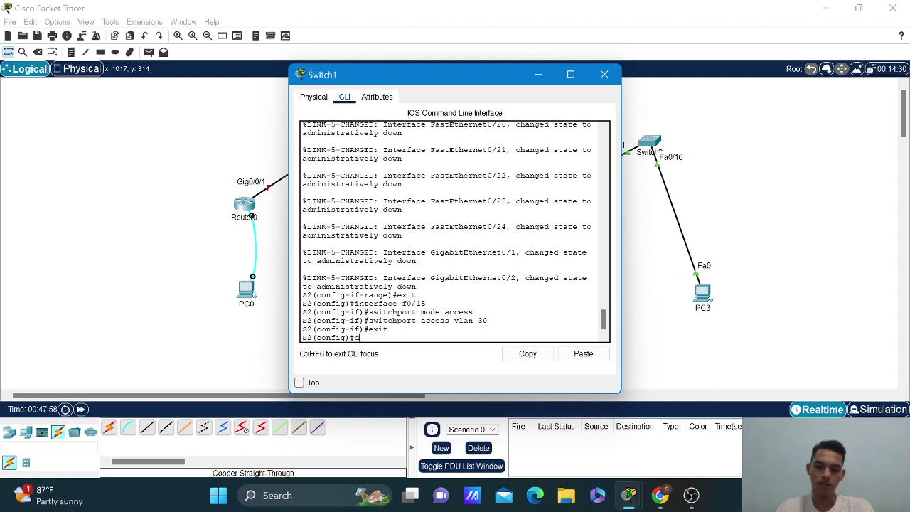
text(o show vla)
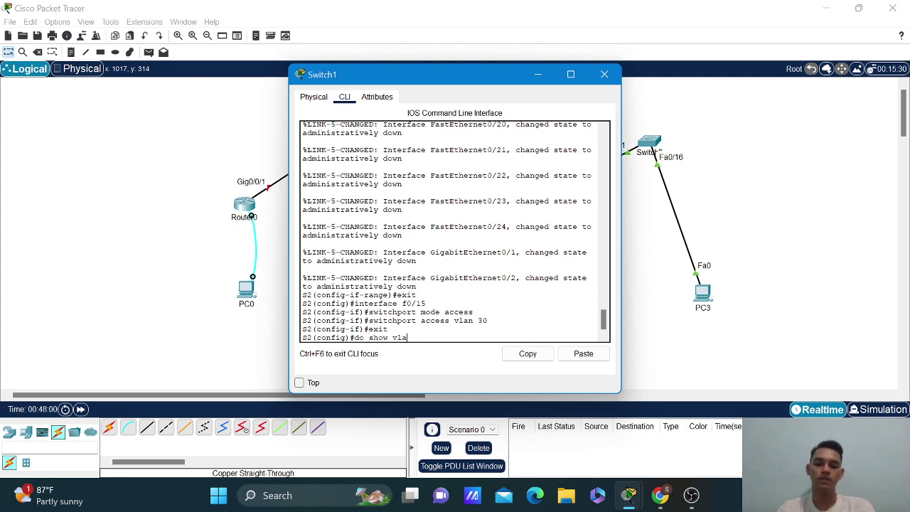
text(n brief)
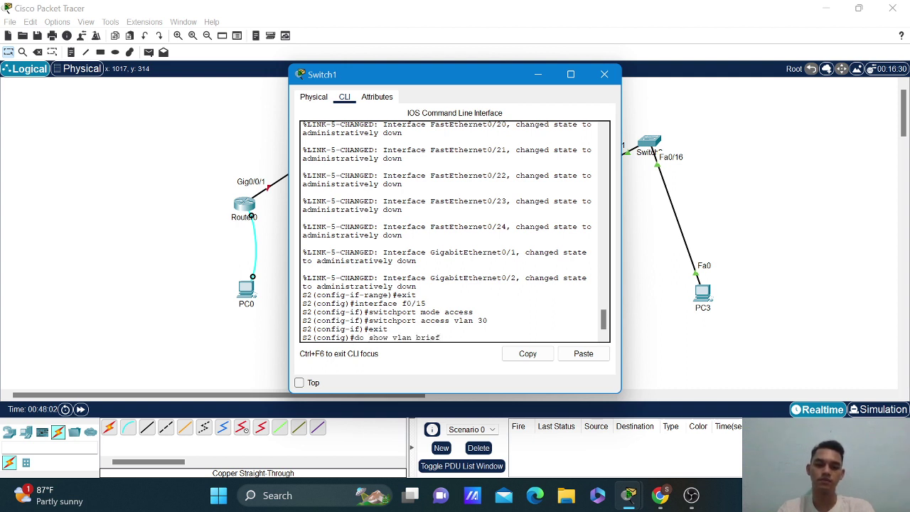
key(Return)
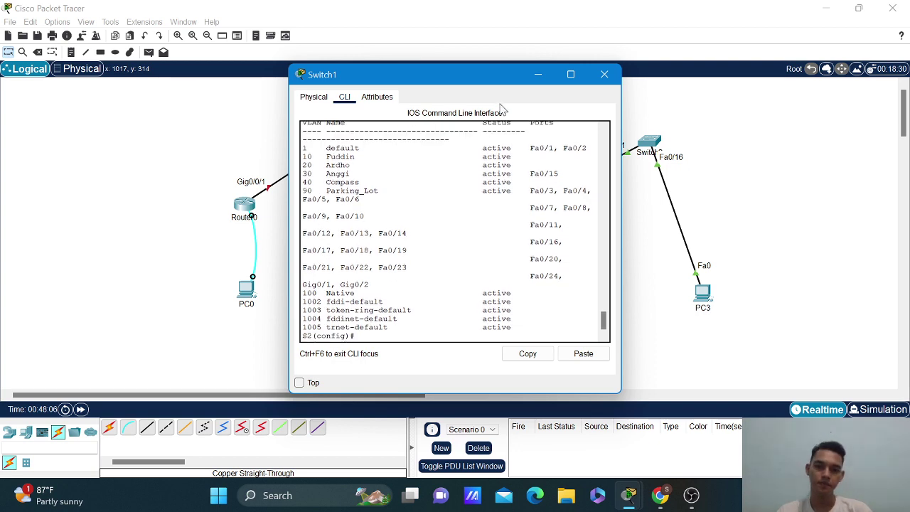
Close S2's window and open Switch2's CLI.
click(539, 75)
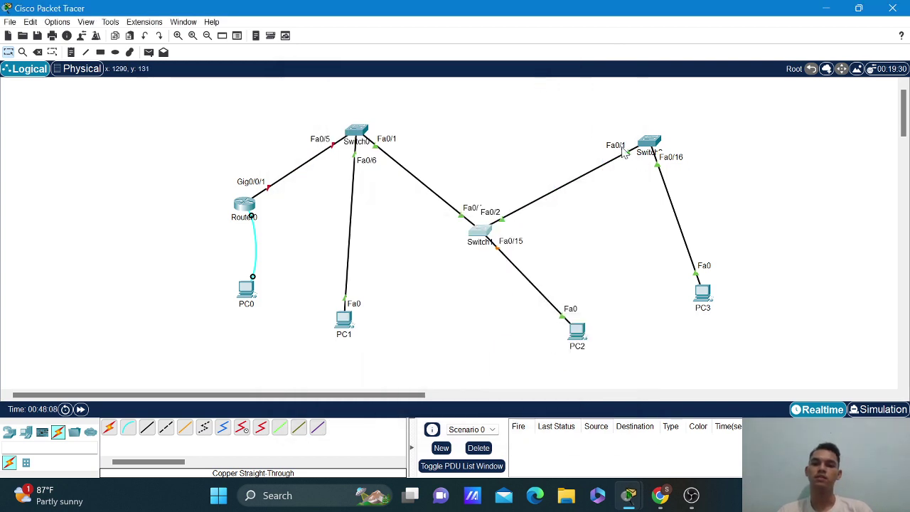
click(648, 142)
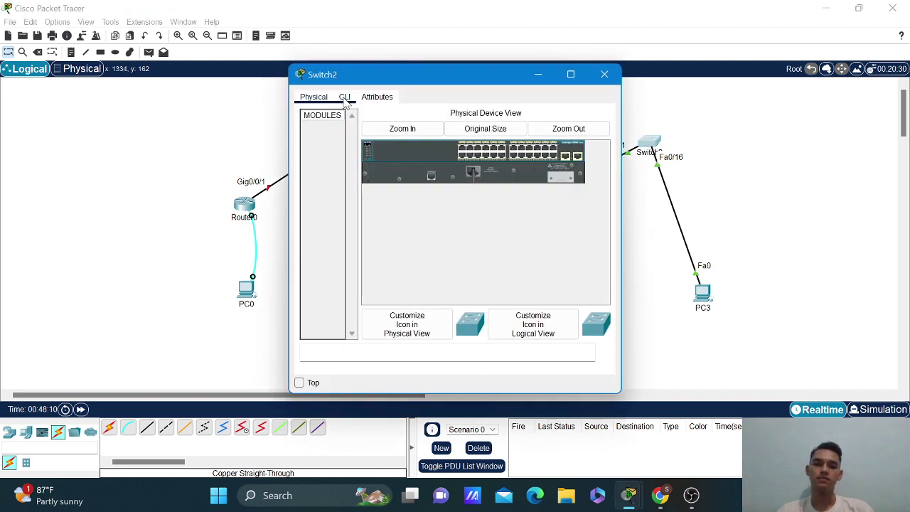
click(344, 97)
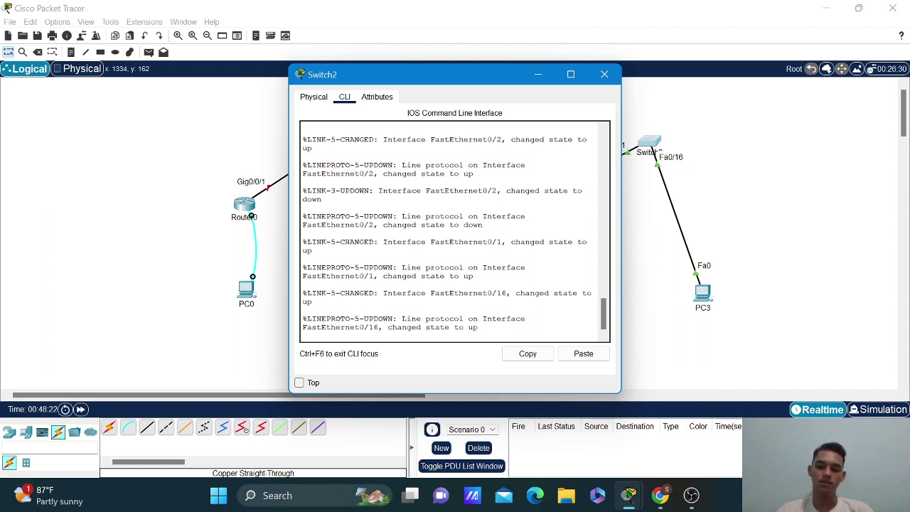
Enter global configuration, rename the switch S3, and disable ip domain-lookup.
key(Return)
text(enable)
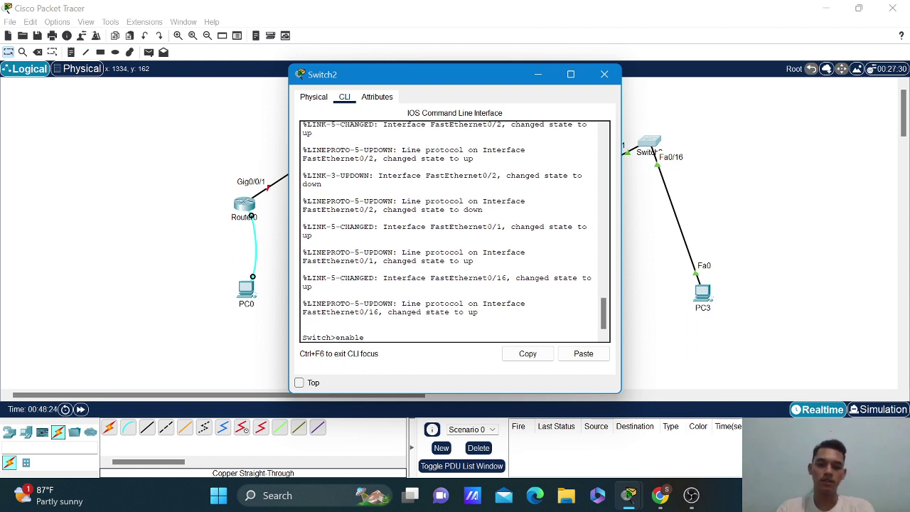
key(Return)
text(conf t)
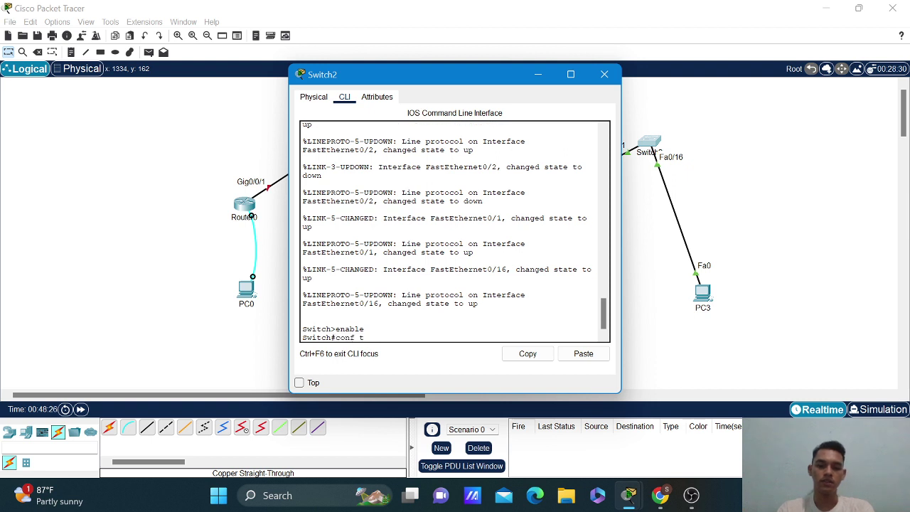
key(Return)
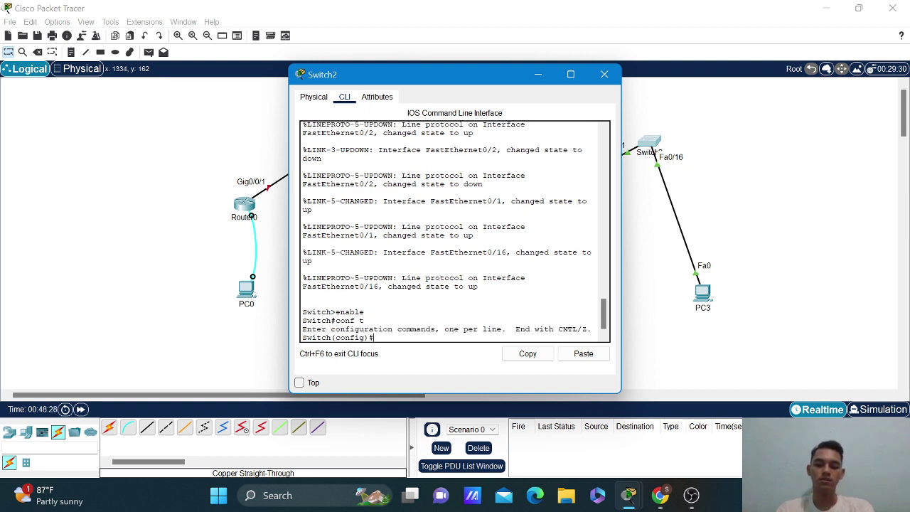
text(hostname S3)
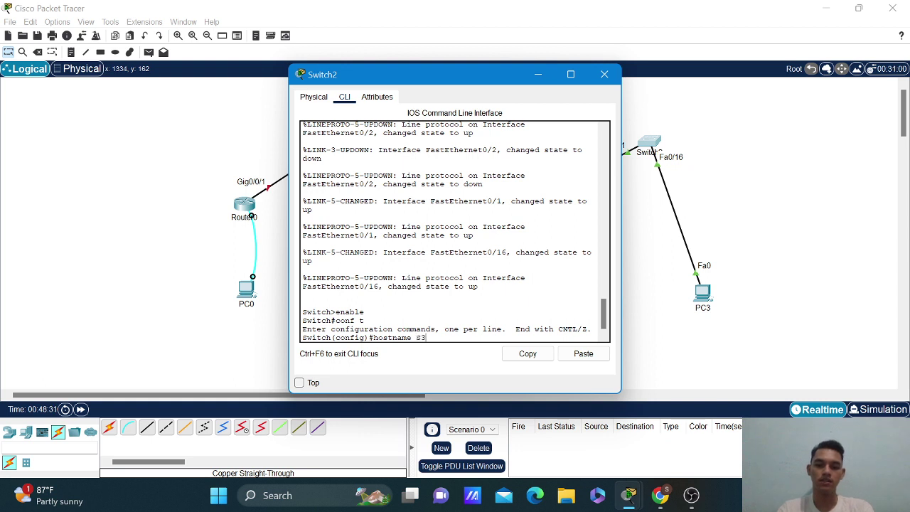
key(Return)
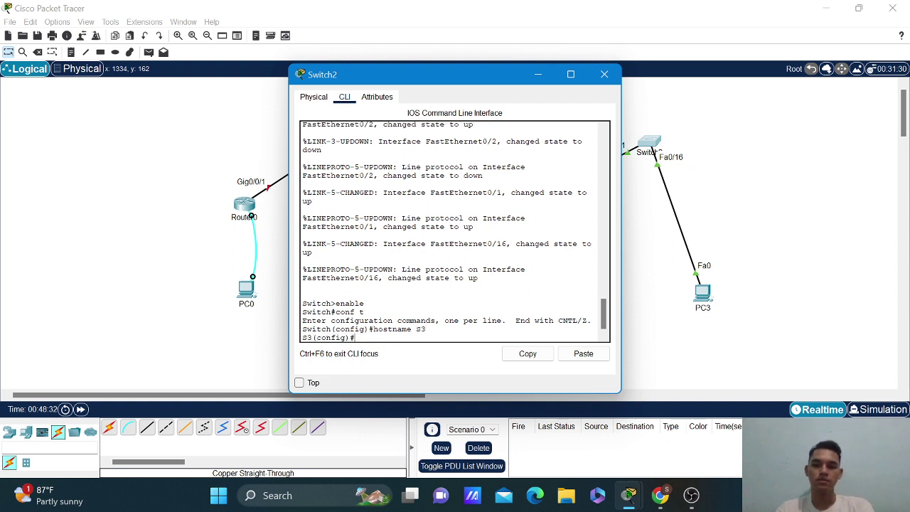
text(no i)
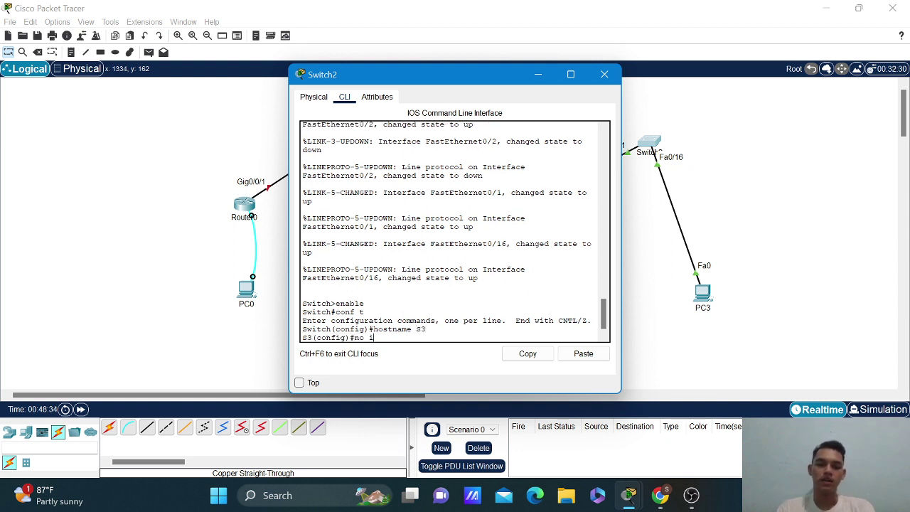
text(p domain-)
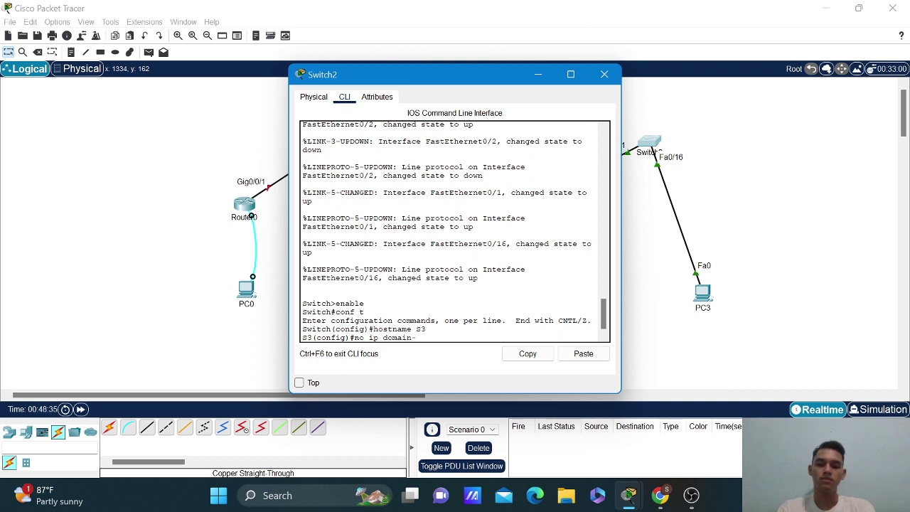
text(lookup)
key(Return)
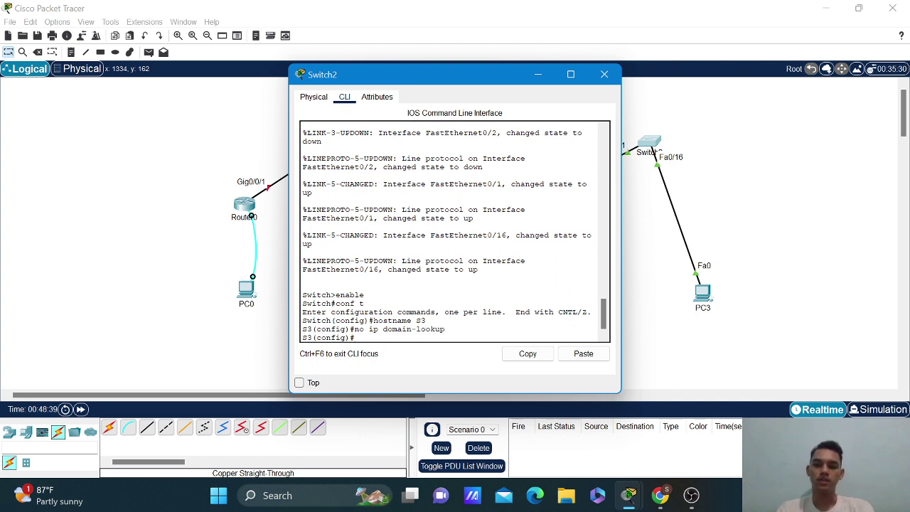
Set an enable secret and enter line console 0 configuration.
text(enalbe)
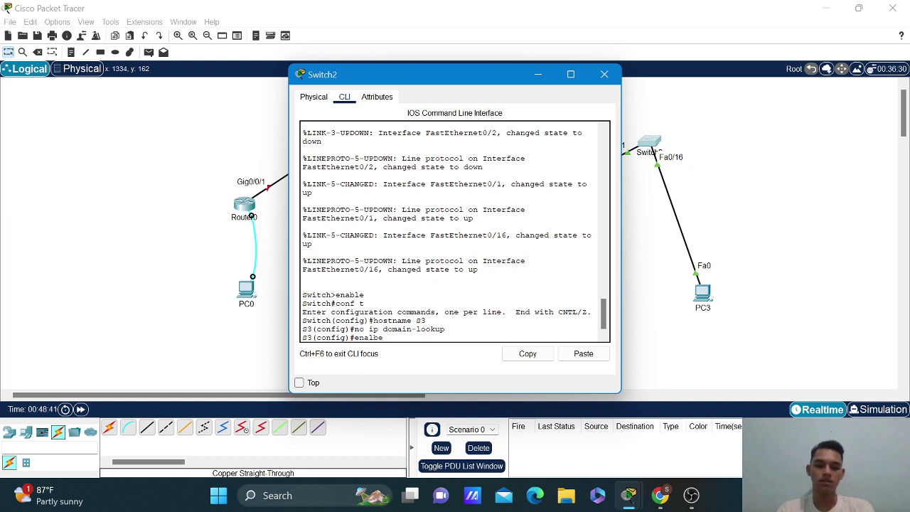
key(BackSpace)
key(BackSpace)
key(BackSpace)
text(ble )
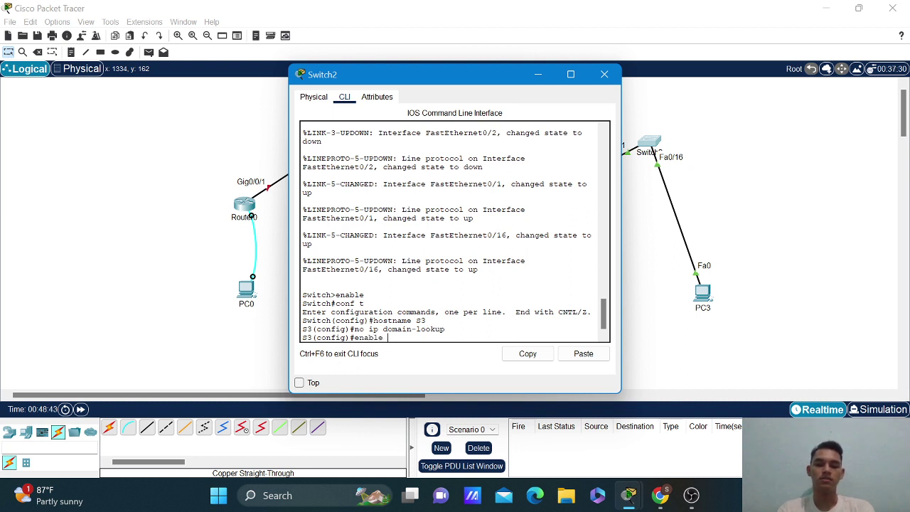
text(secret)
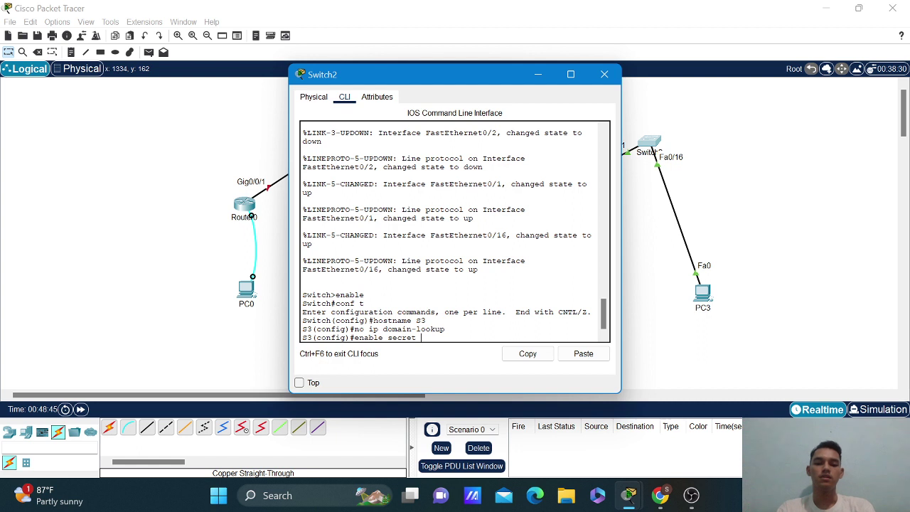
text( class)
key(Return)
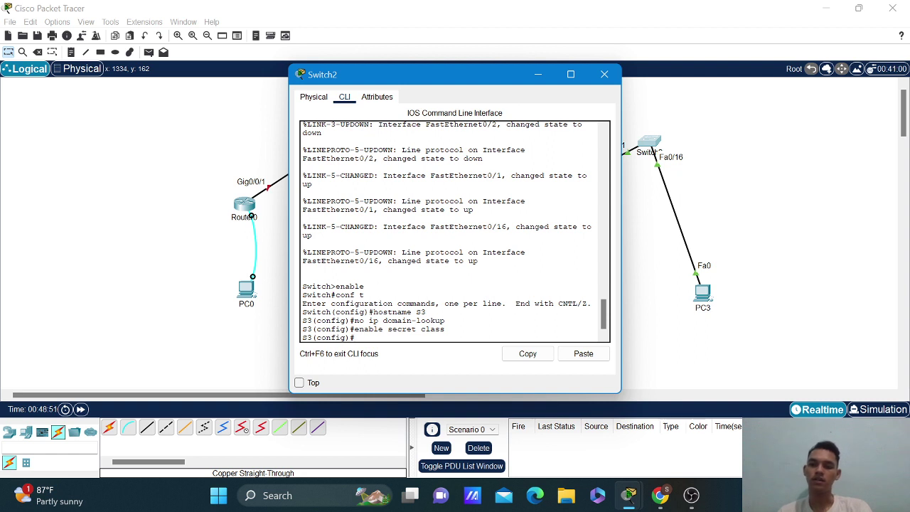
text(lie)
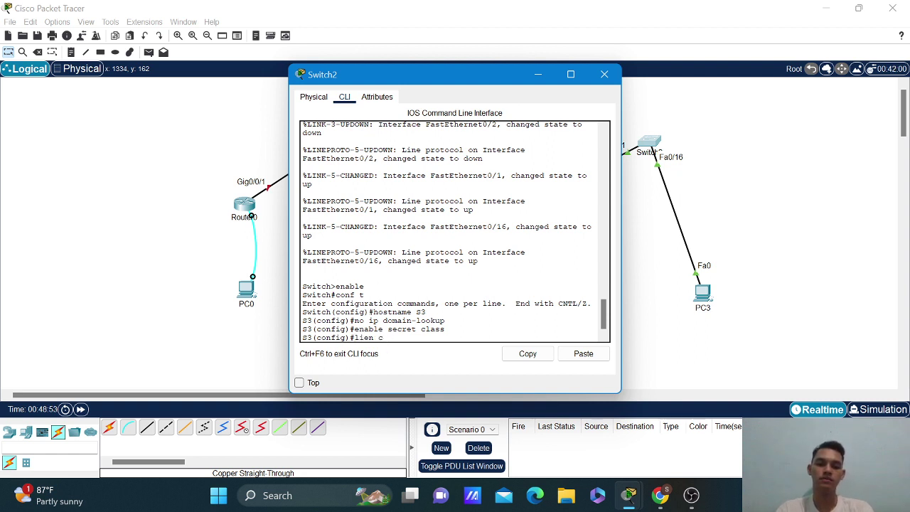
key(BackSpace)
text(ne c)
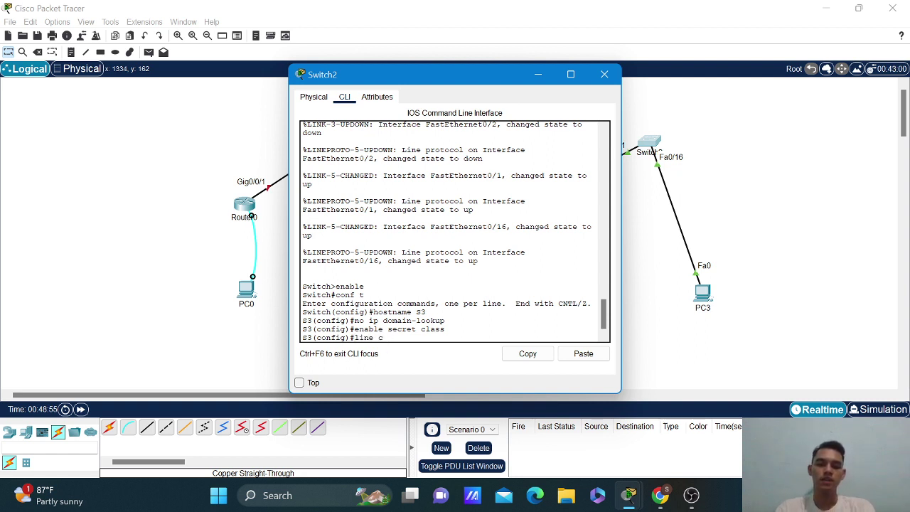
text(onsole 0)
key(Return)
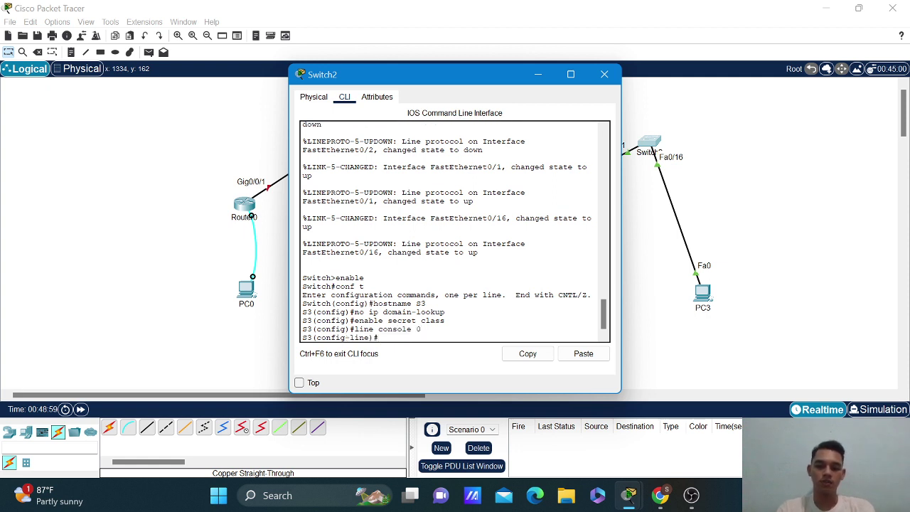
Set the console and VTY 0–15 passwords, require VTY login, and enable service password-encryption.
text(password ci)
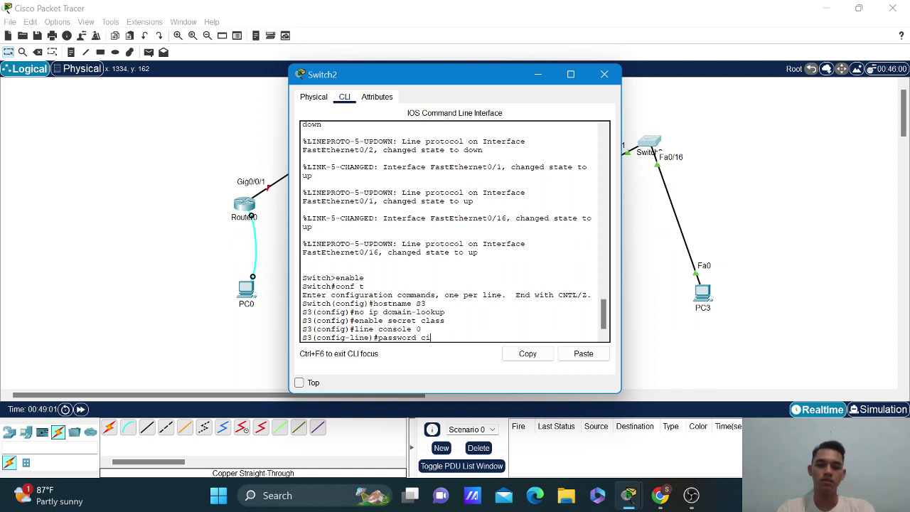
text(sco)
key(Return)
text(line)#li)
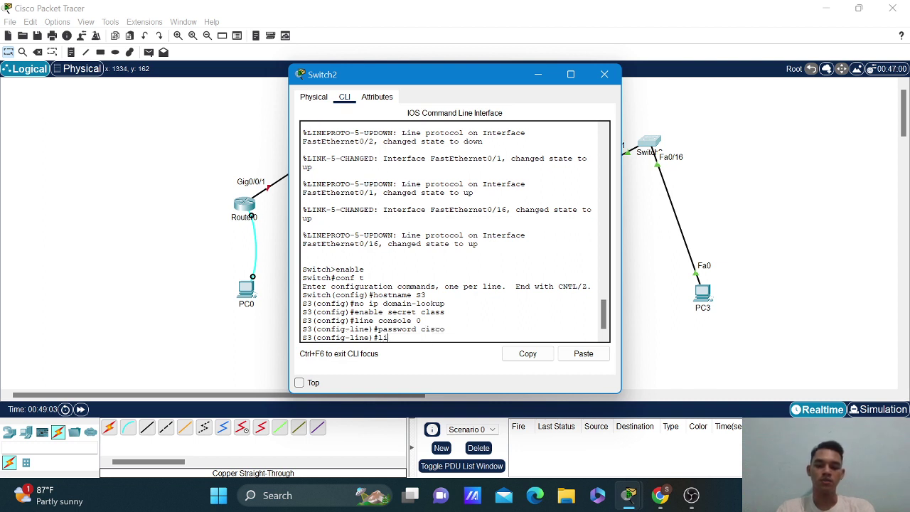
text(ne vty 0)
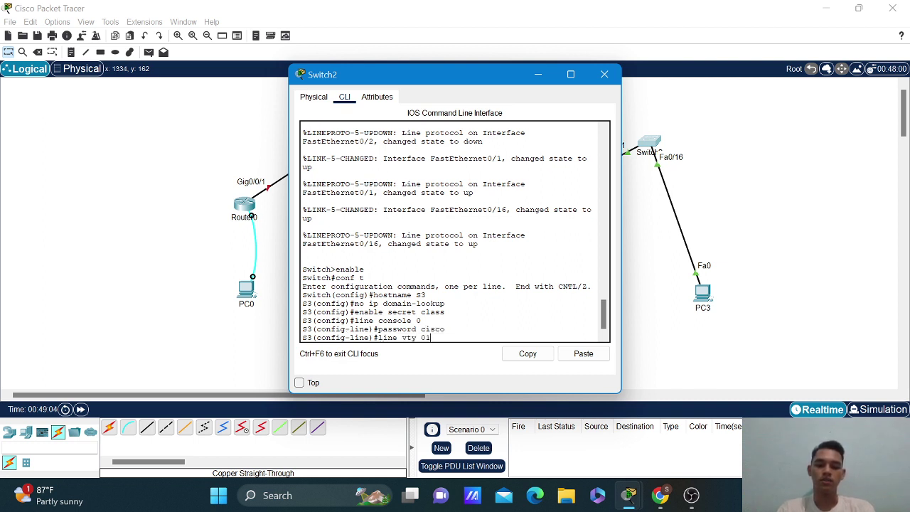
text( 15)
key(Return)
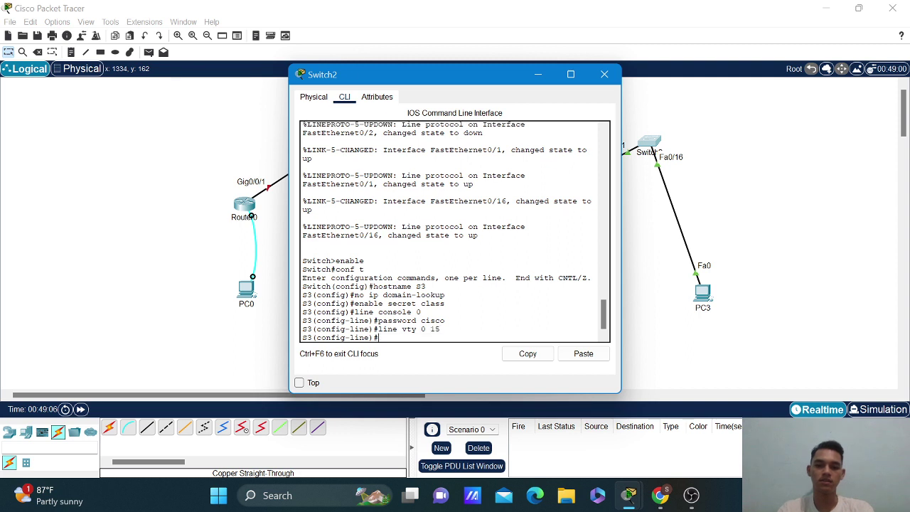
text(passwor)
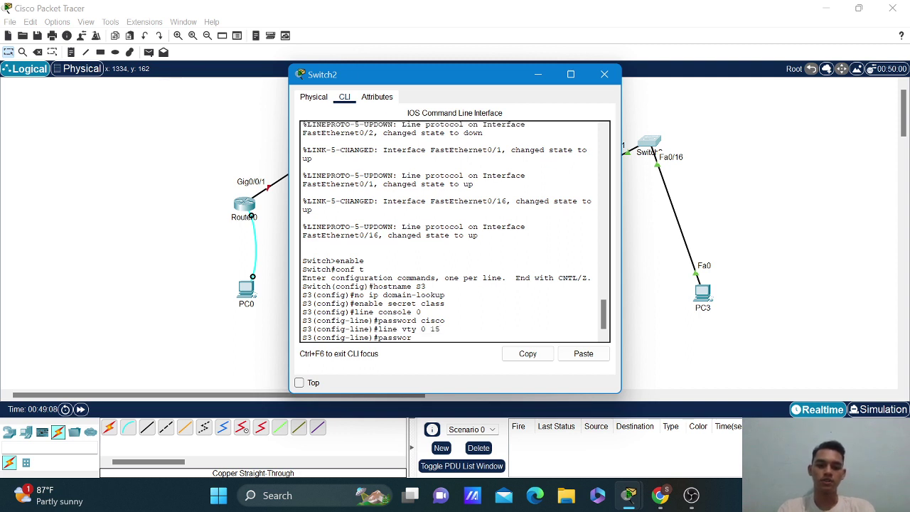
text(d cisco)
key(Return)
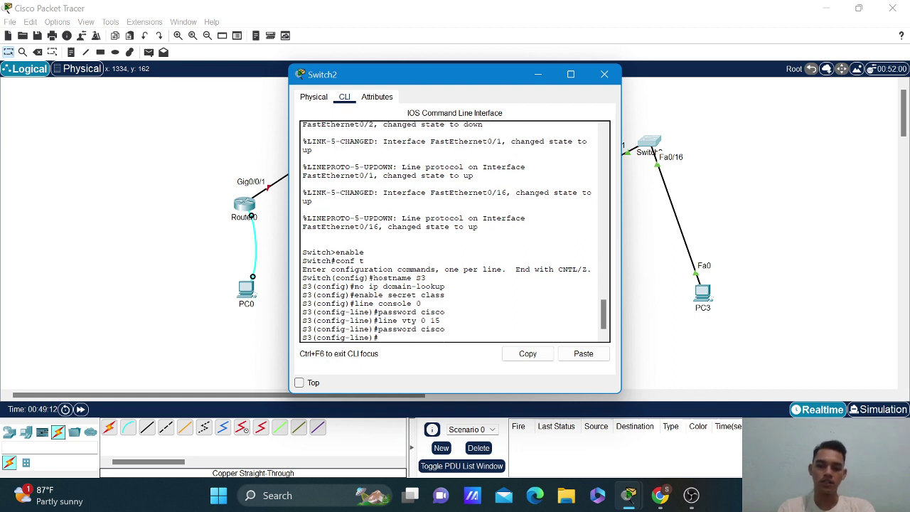
text(login)
key(Return)
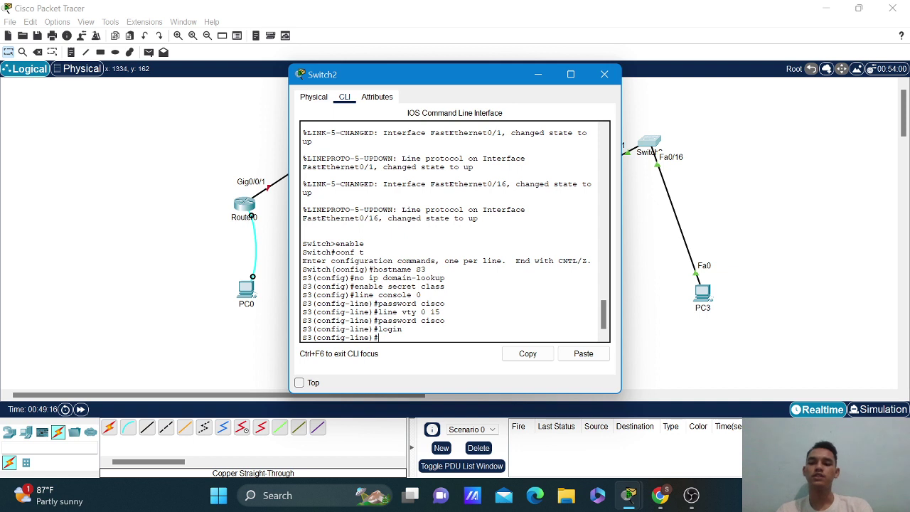
text(servic)
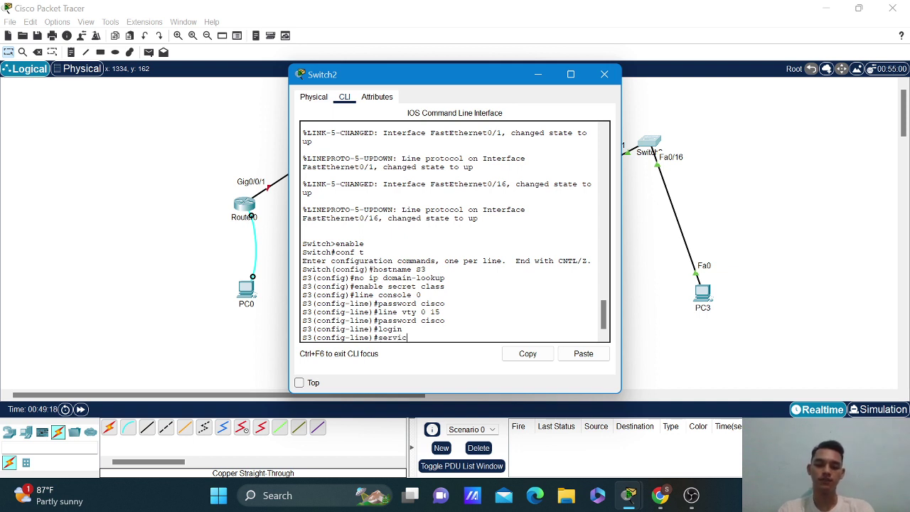
text(e password-encryp)
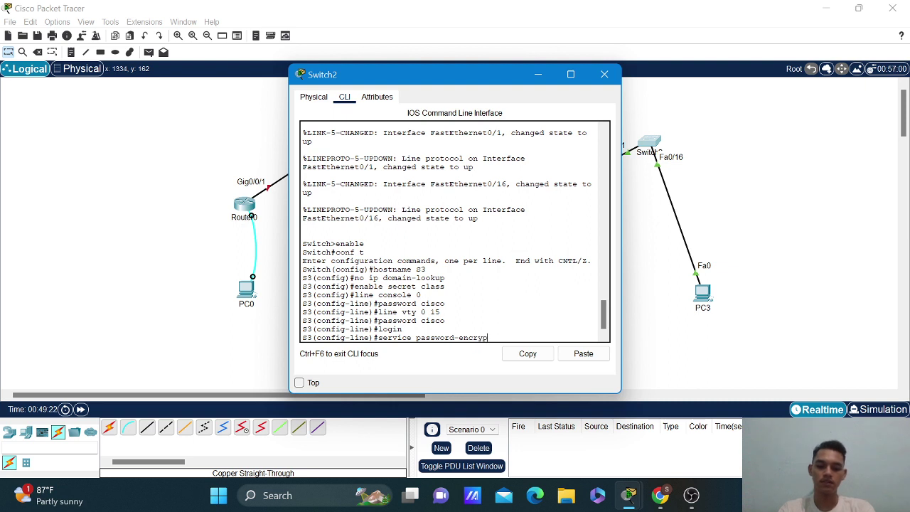
text(tion)
key(Return)
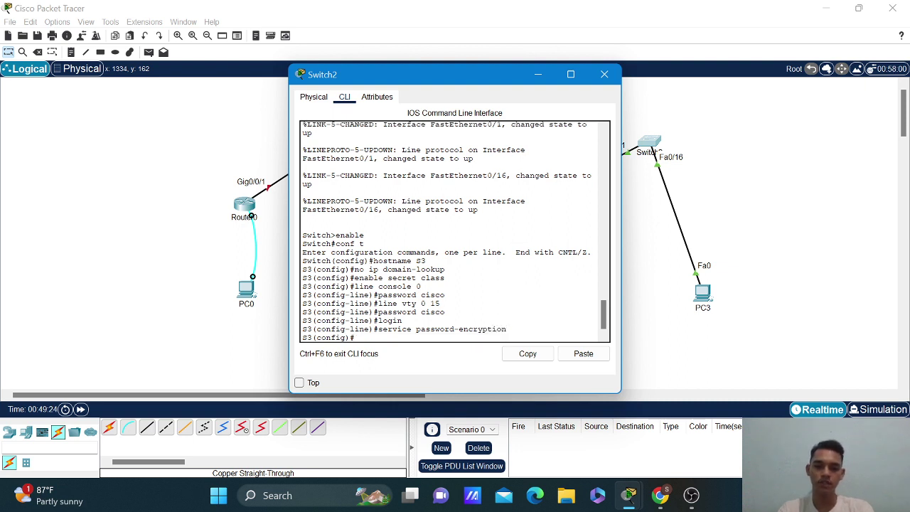
Set the message-of-the-day banner to 'Access Only!' using $ as the delimiter.
text(ba)
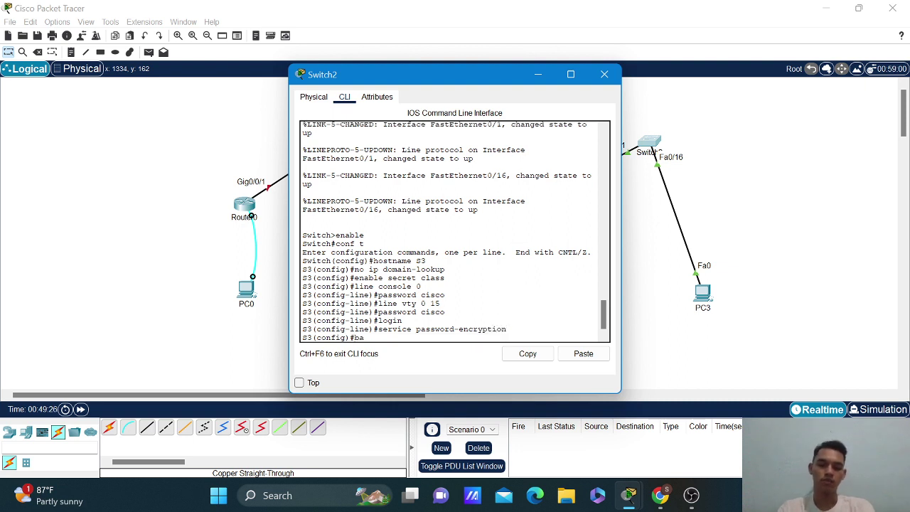
text(nner mot)
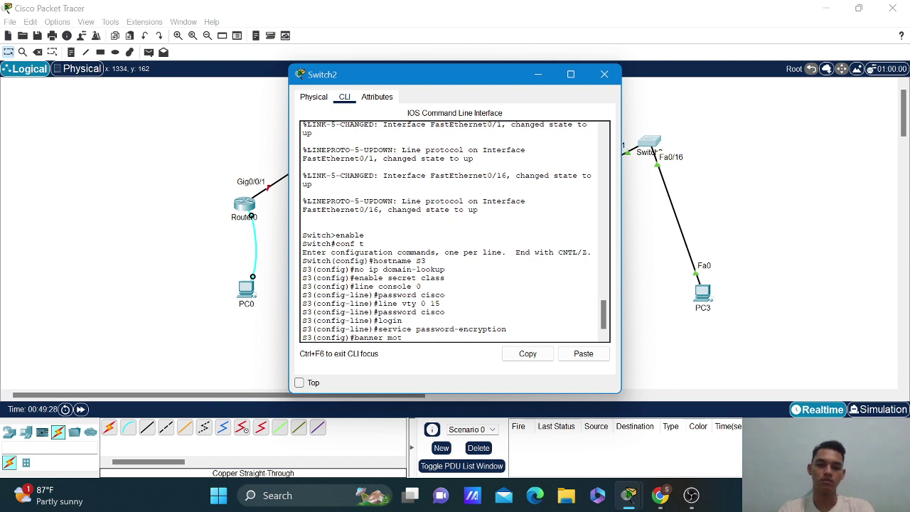
text(f)
key(BackSpace)
text(d )
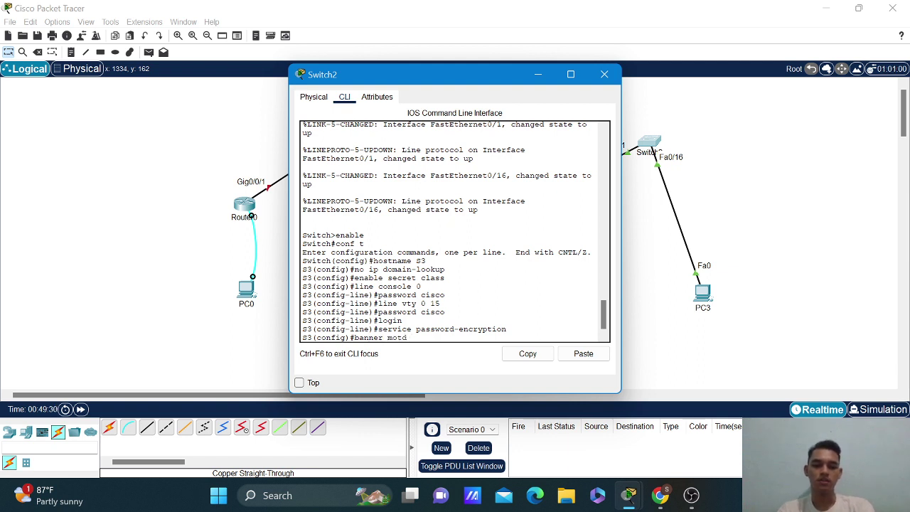
text($Acce)
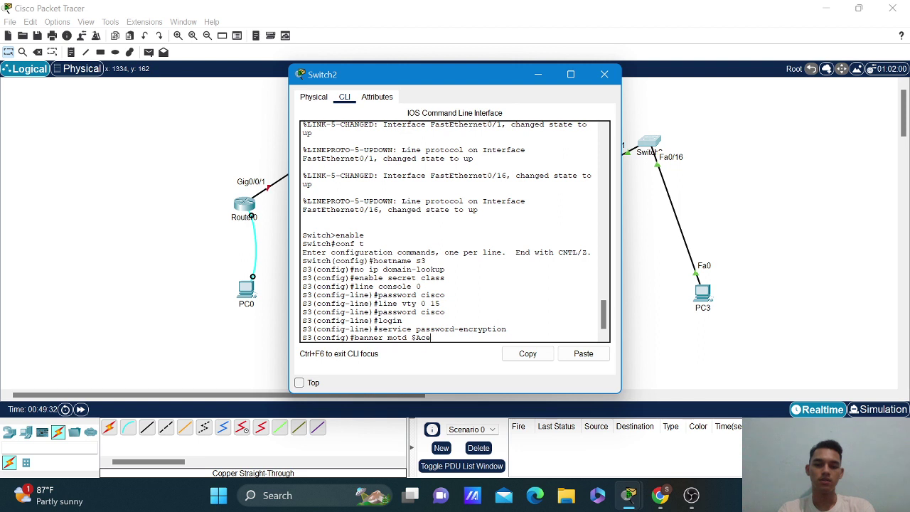
text(ss Only!%)
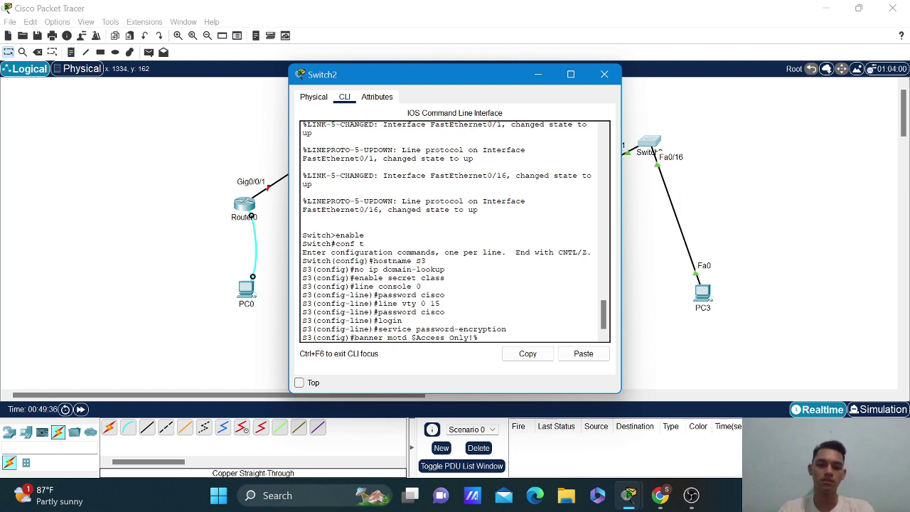
key(BackSpace)
text($)
key(Return)
Exit global configuration and get a clean S3# privileged prompt.
text(exit)
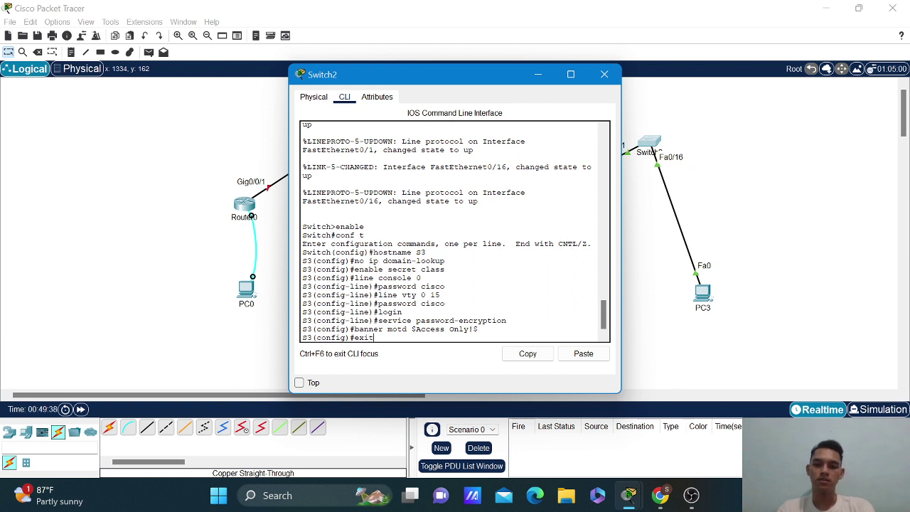
key(Return)
text(copy)
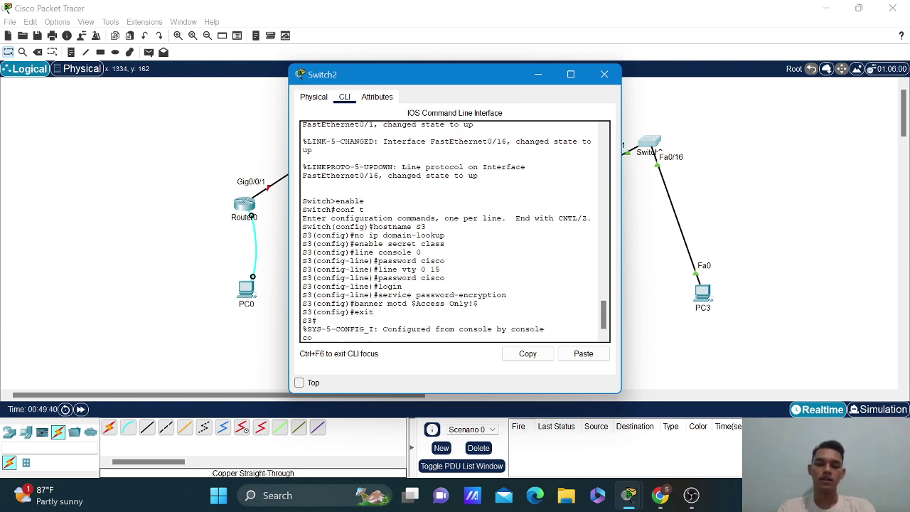
key(BackSpace)
key(BackSpace)
key(BackSpace)
key(BackSpace)
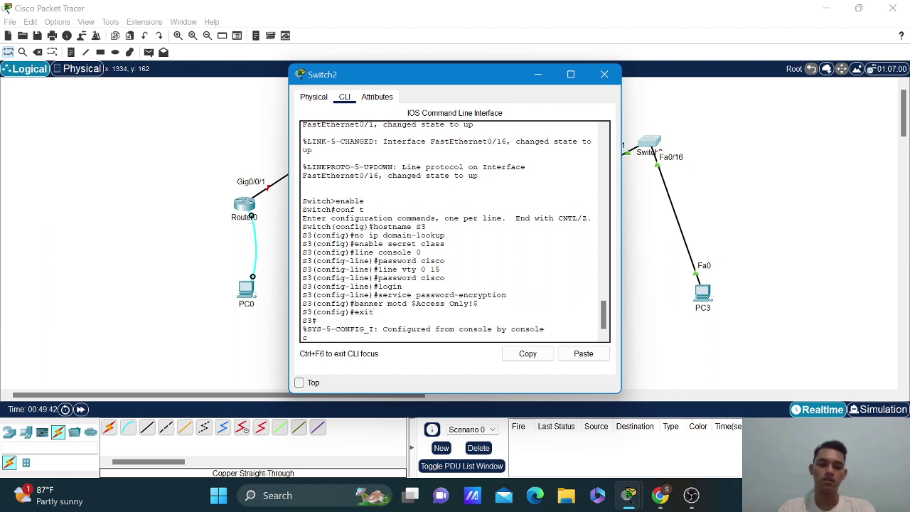
key(Return)
Run copy running-config startup-config, accepting the default startup-config file name.
text(copy r)
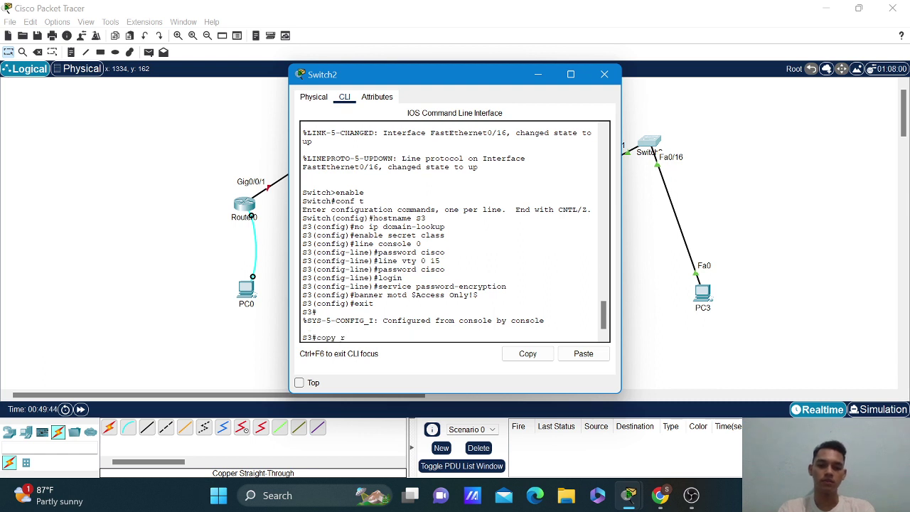
text(unning-config st)
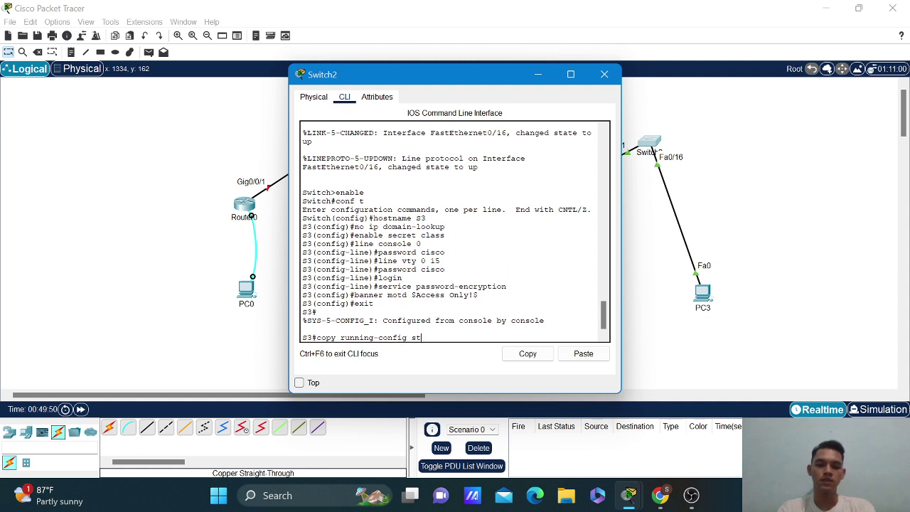
text(artup-)
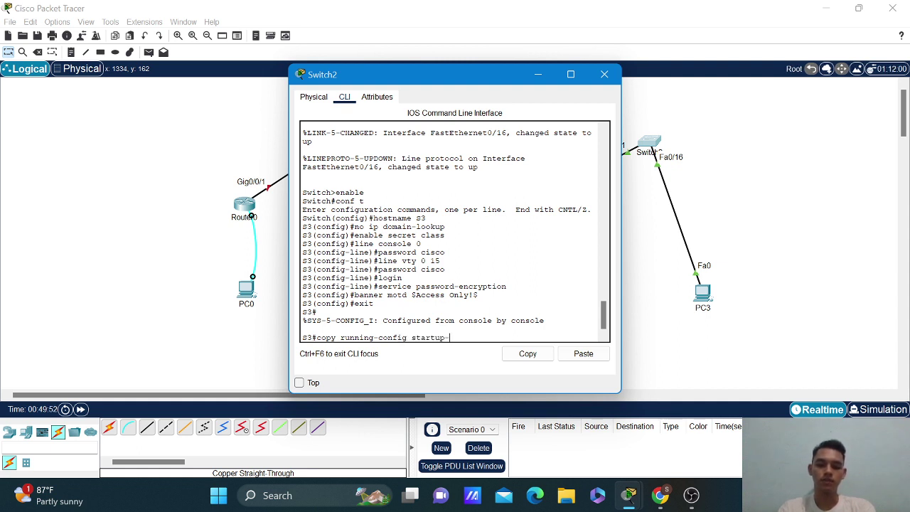
text(config)
key(Return)
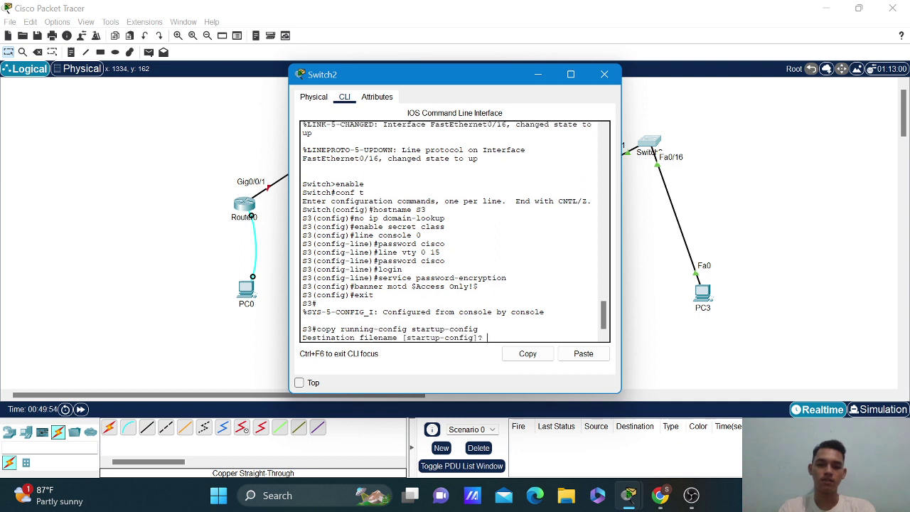
key(Return)
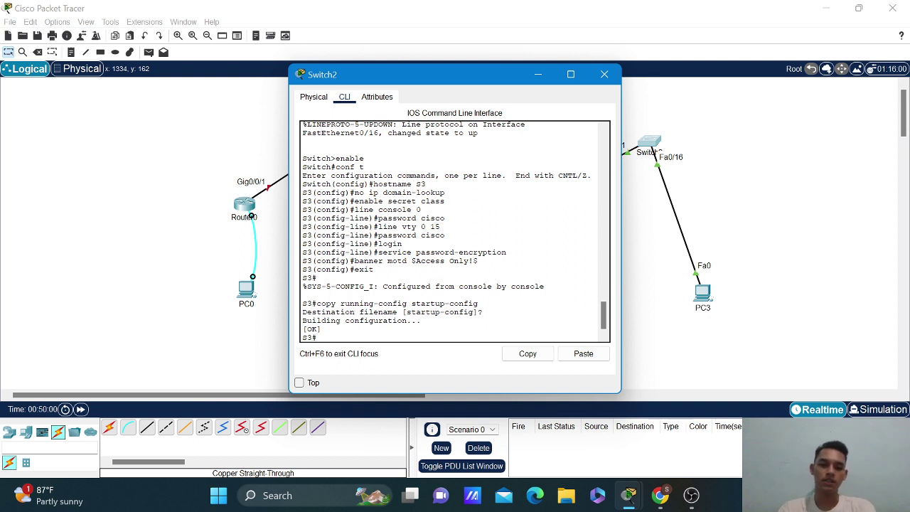
In global config, create VLAN 10 Fuddin, VLAN 20 Ardho and VLAN 30 Anggi.
text(conf t)
key(Return)
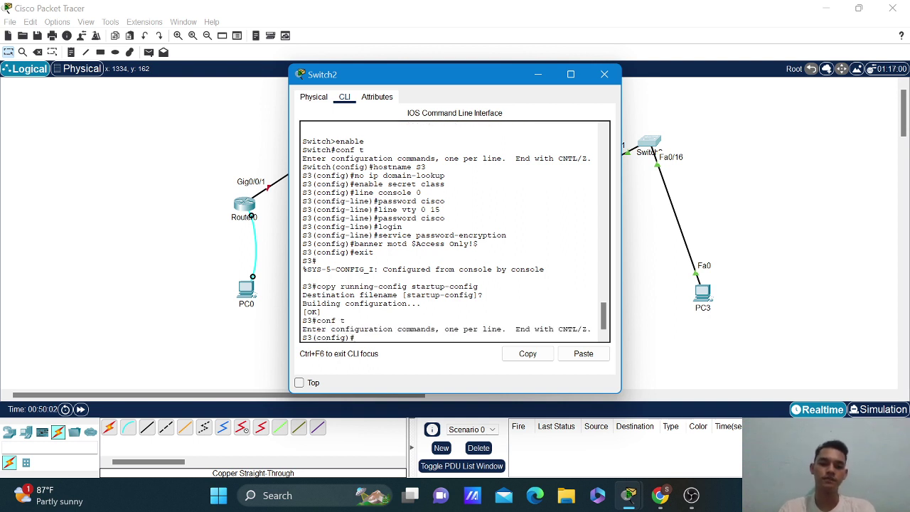
text(vlan 10)
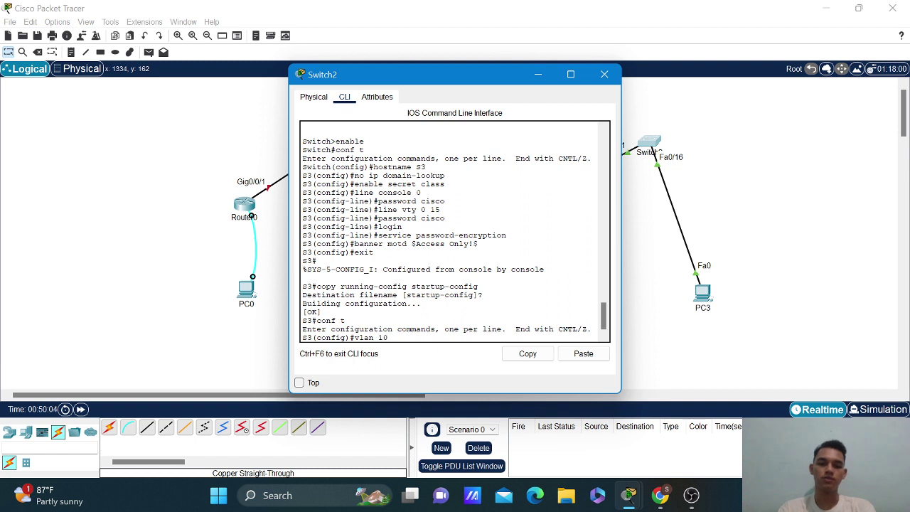
key(Return)
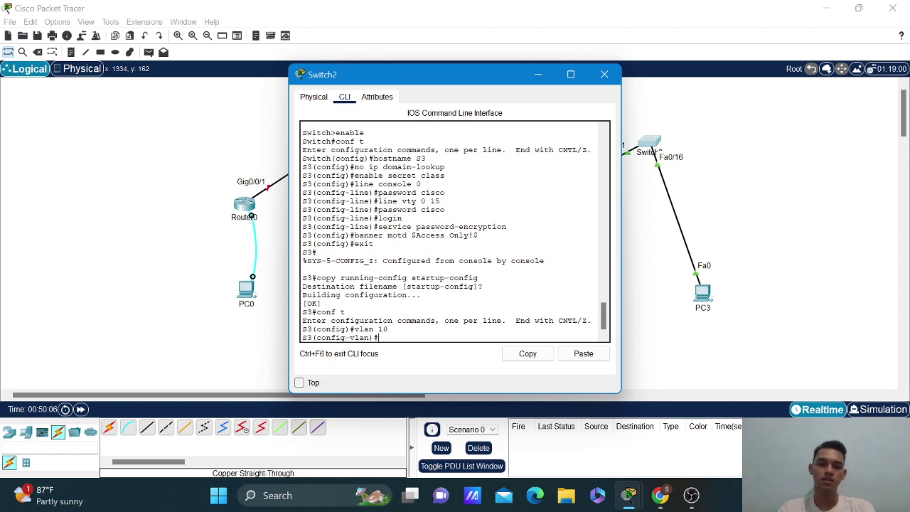
text(name)
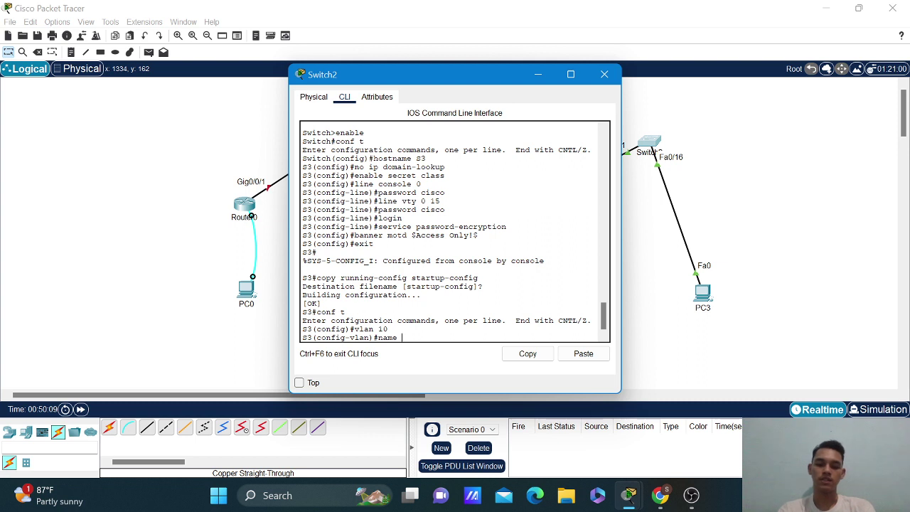
text( Fuddin)
key(Return)
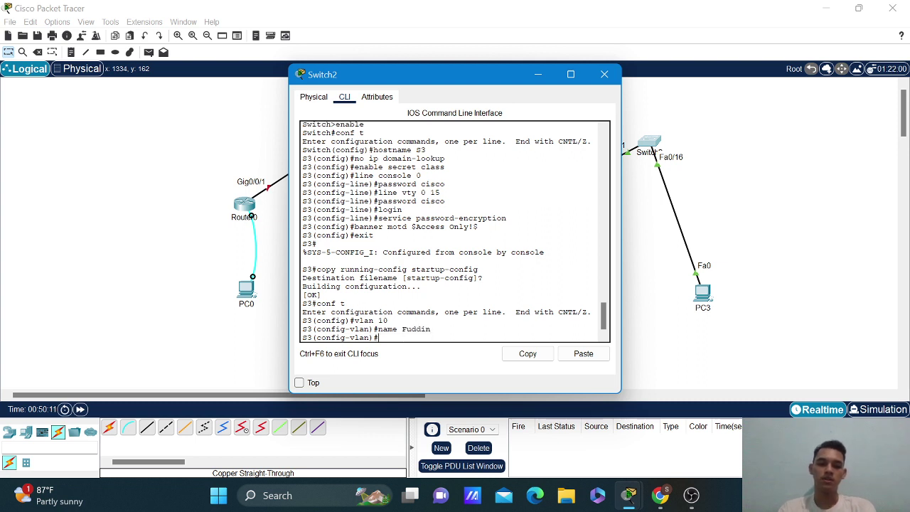
text(vlan 20)
key(Return)
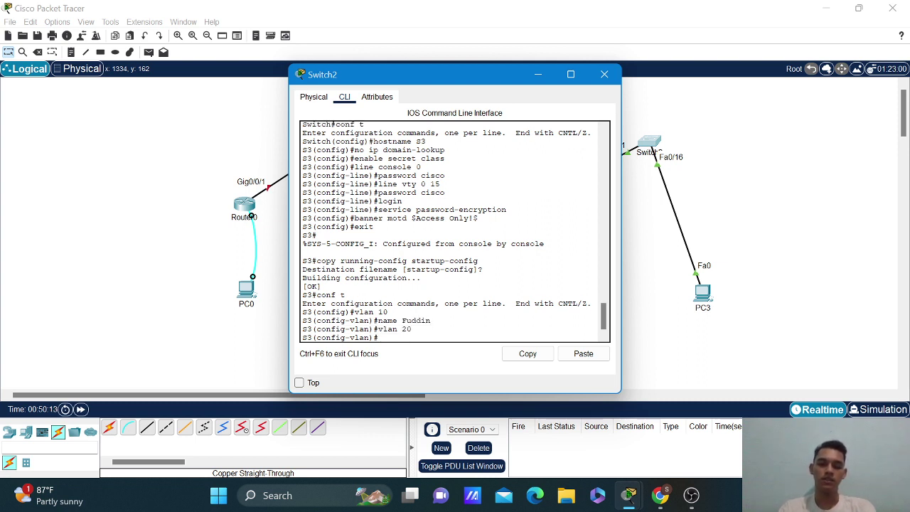
text(name )
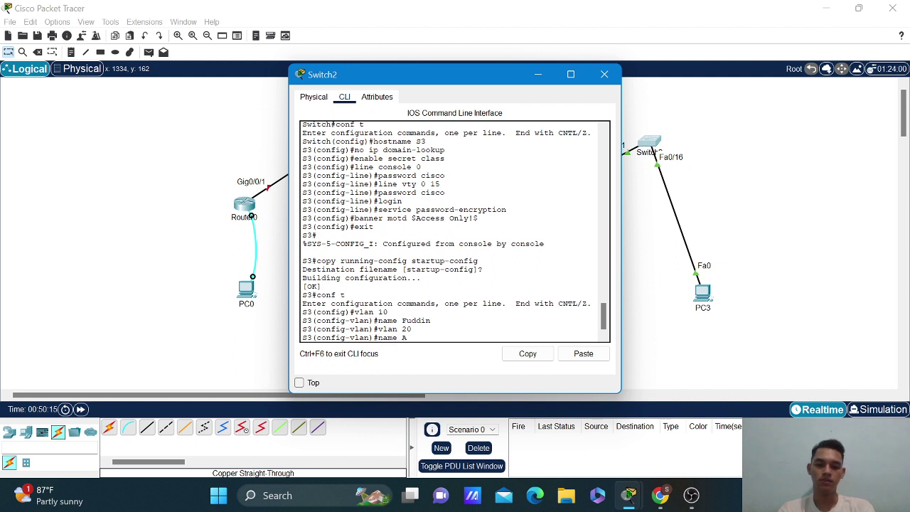
text(Ardho)
key(Return)
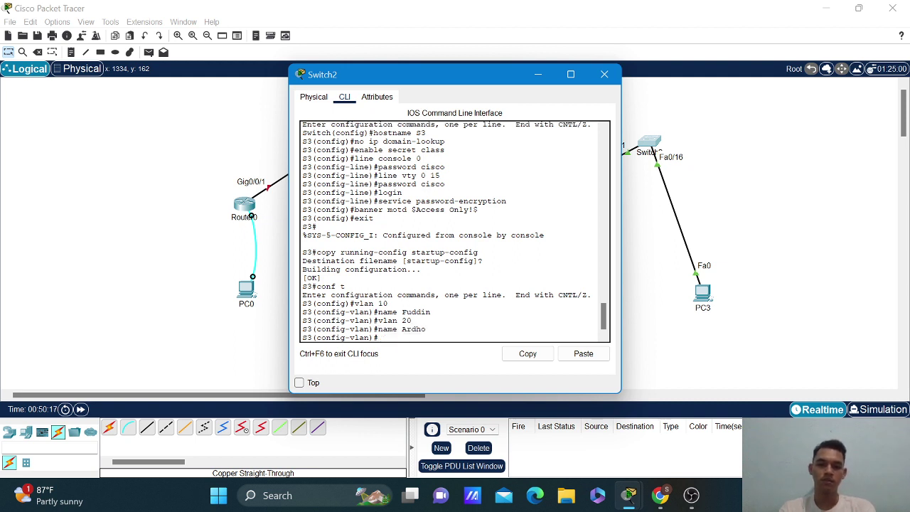
text(vlan 30)
key(Return)
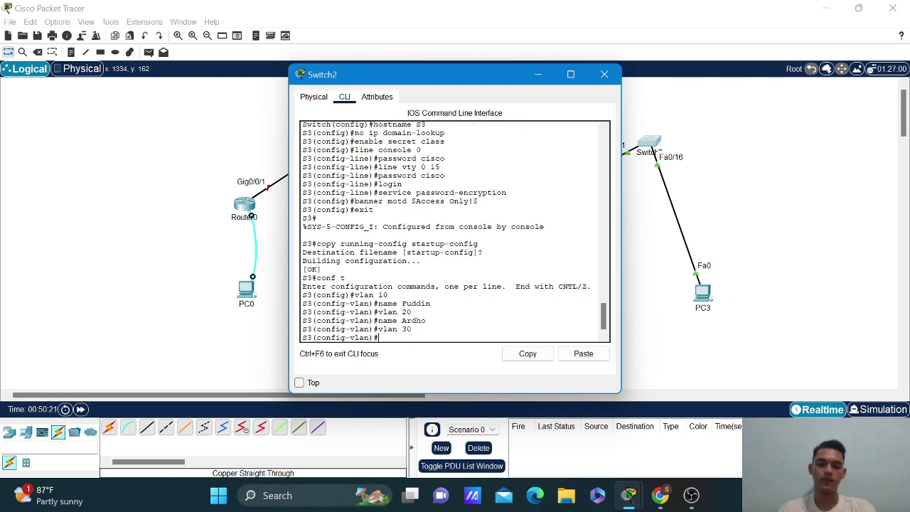
text(name Anggi)
key(Return)
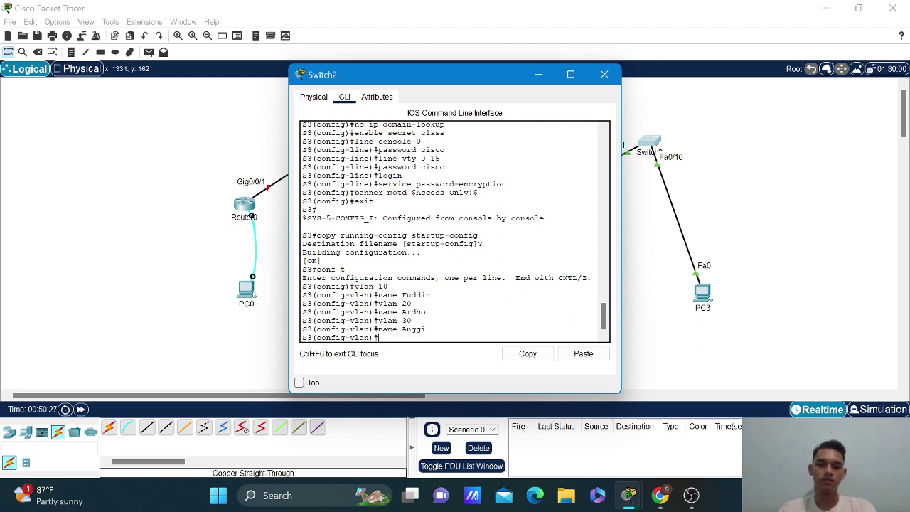
Create VLAN 40 Compass, VLAN 90 Parking_Lot and VLAN 100 Native, then exit.
text(vlan)
text( 40)
key(Return)
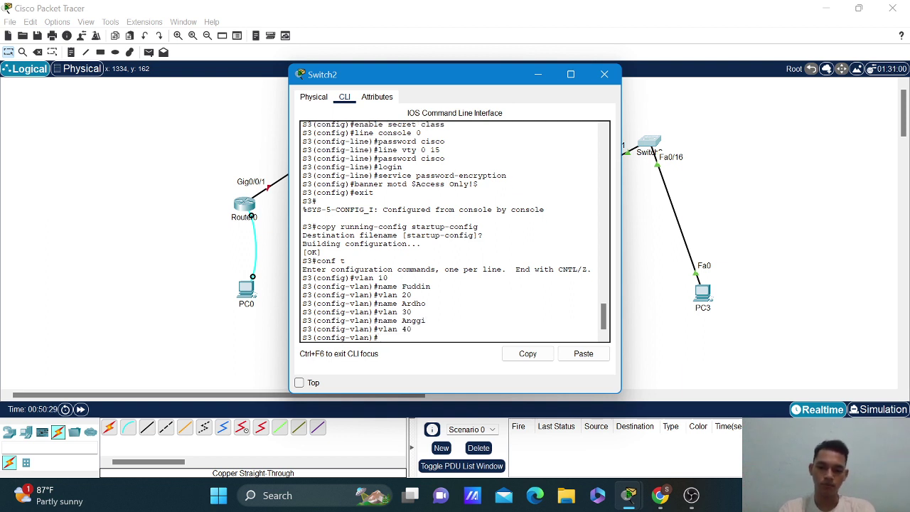
text(name)
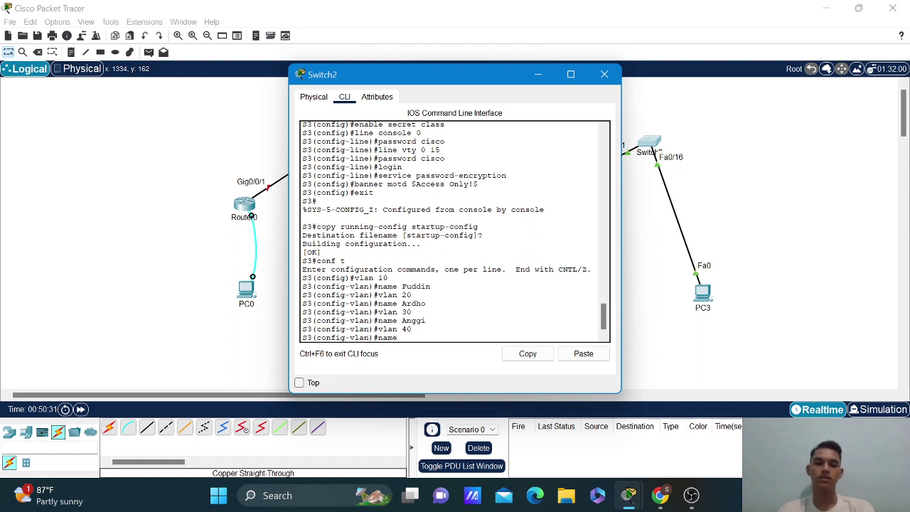
text( Com)
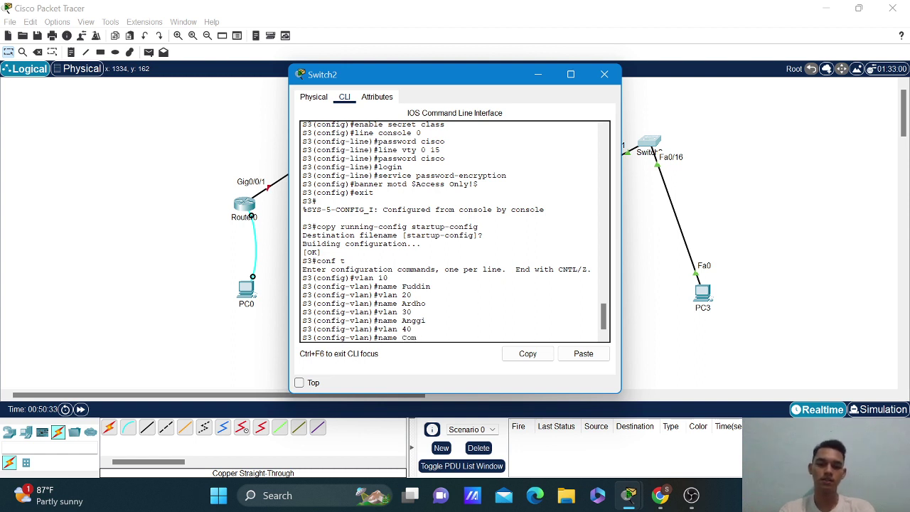
text(pass)
key(Return)
text(vlan )
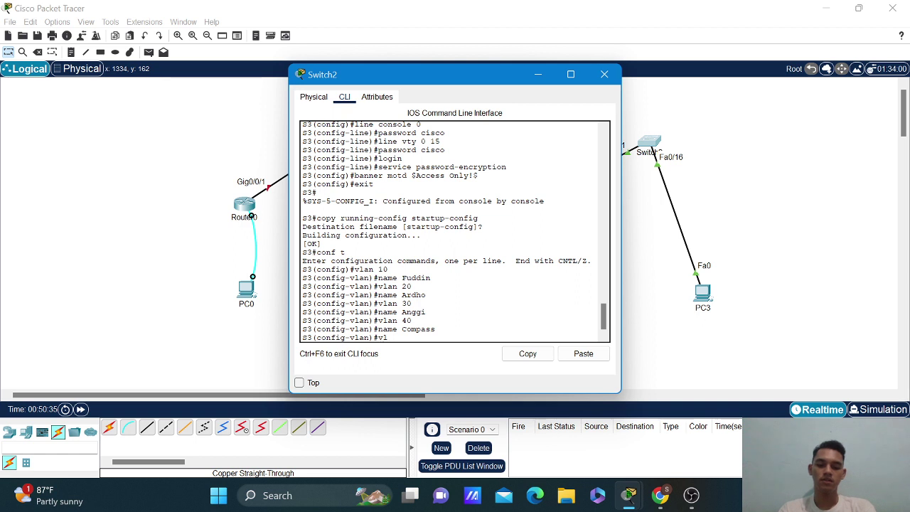
text(90)
key(Return)
text(n)
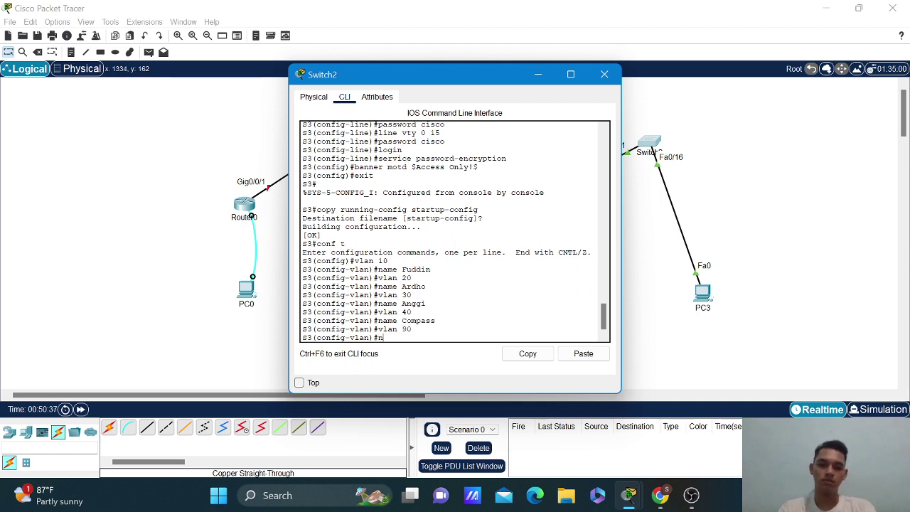
text(ame Patk)
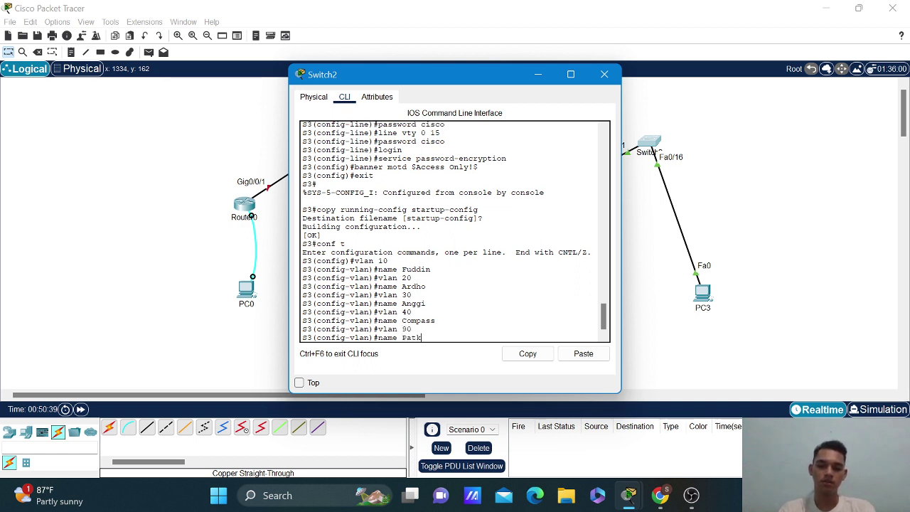
key(BackSpace)
key(BackSpace)
text(rking_lot)
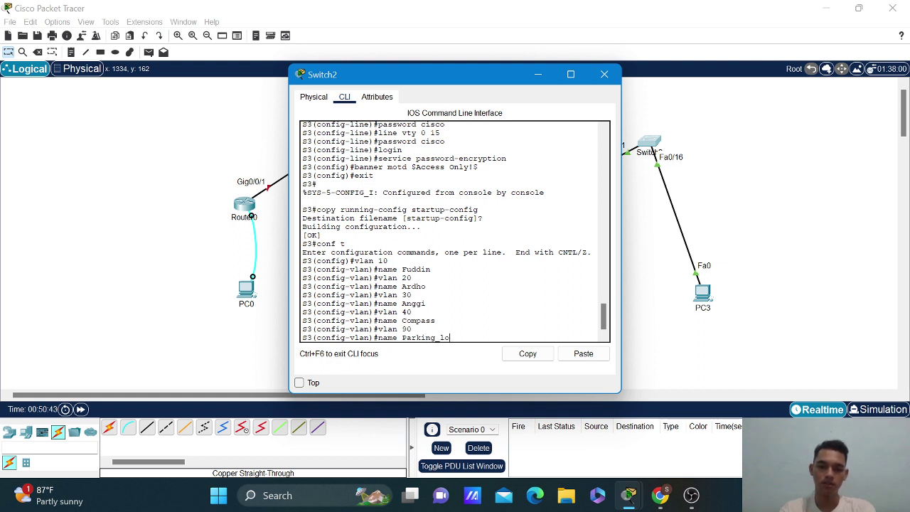
key(BackSpace)
key(BackSpace)
text(Lot)
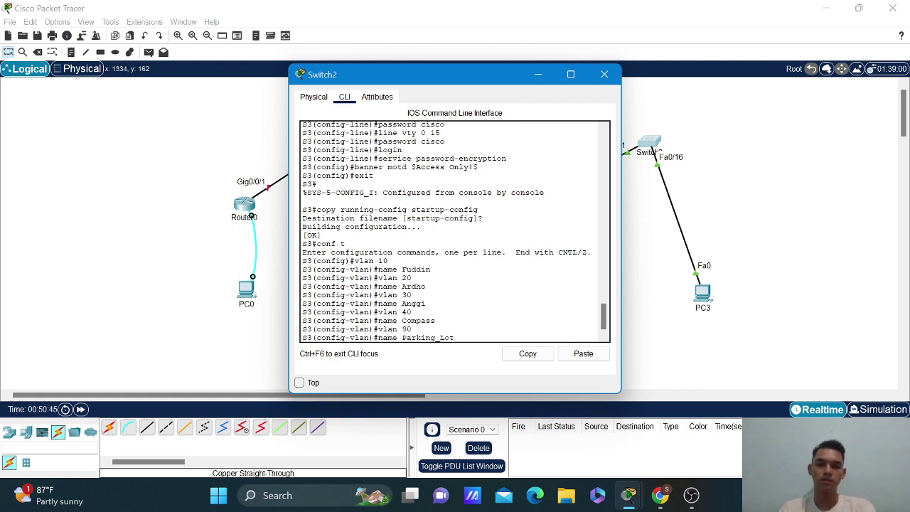
key(Return)
text(vlan 100)
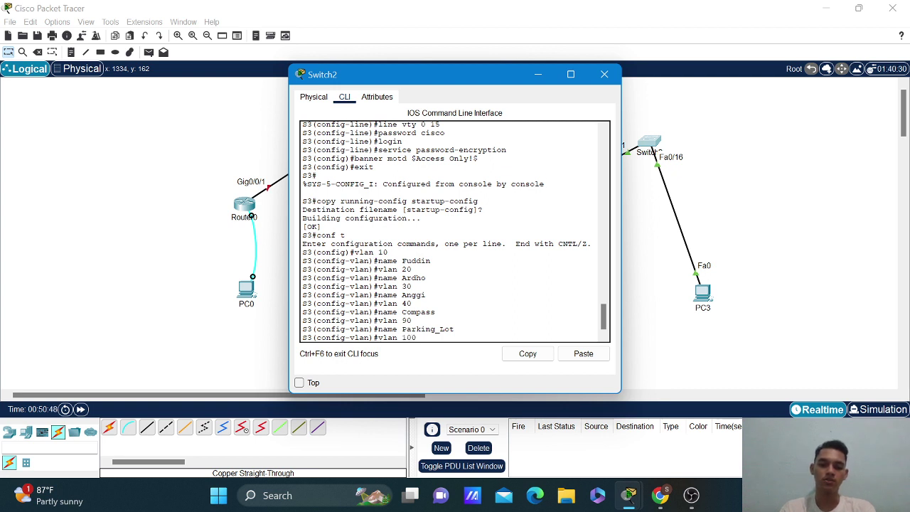
key(Return)
text(na)
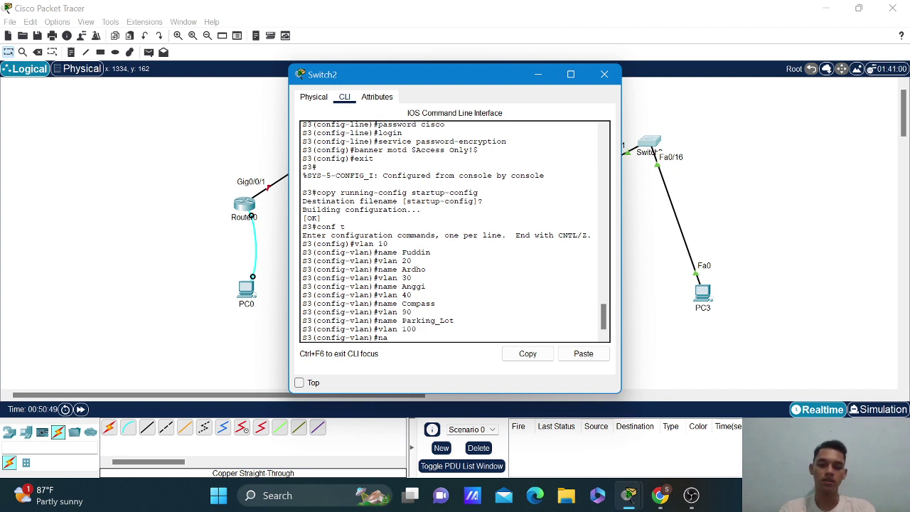
text(me Native)
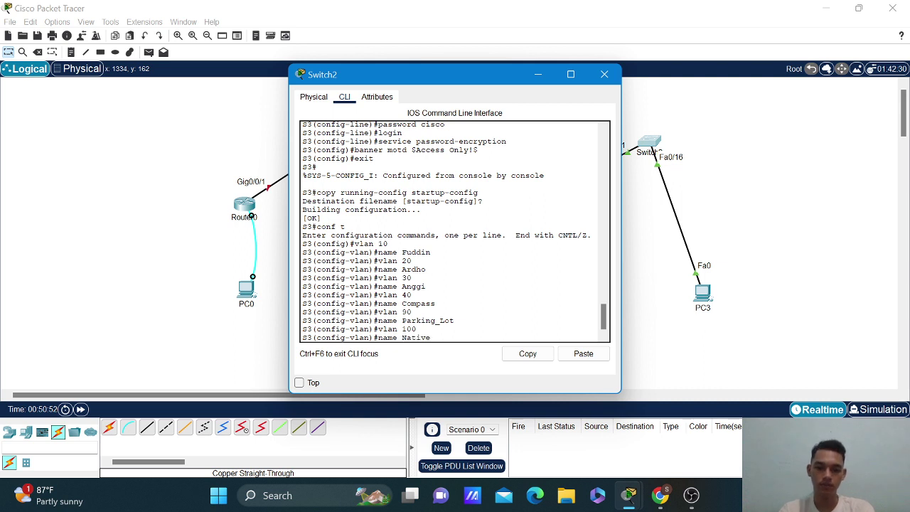
key(Return)
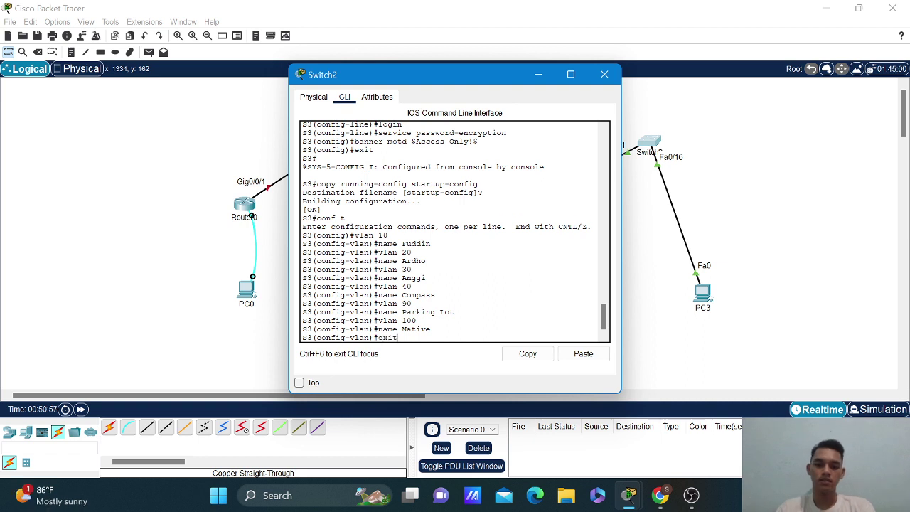
text(exit)
key(Return)
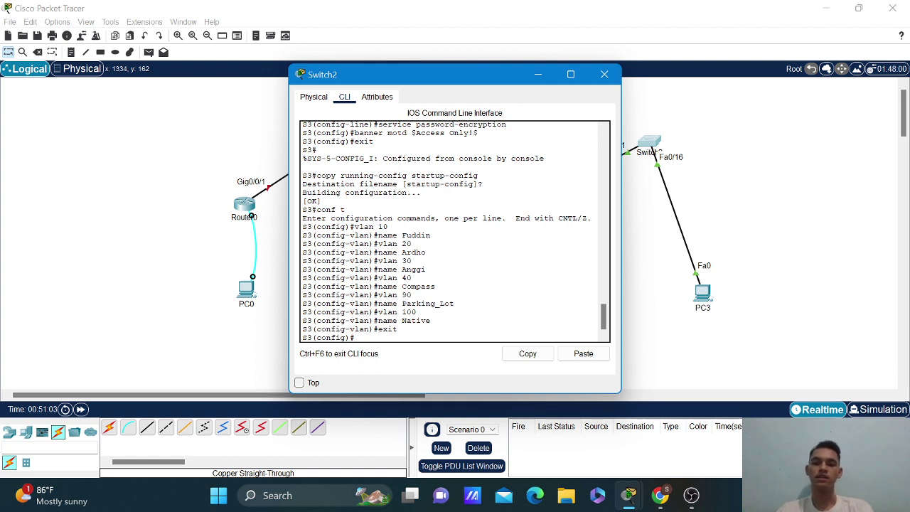
Assign interface VLAN 10 the address 192.168.91.16 255.255.255.0 and enable it with no shutdown.
text(inter)
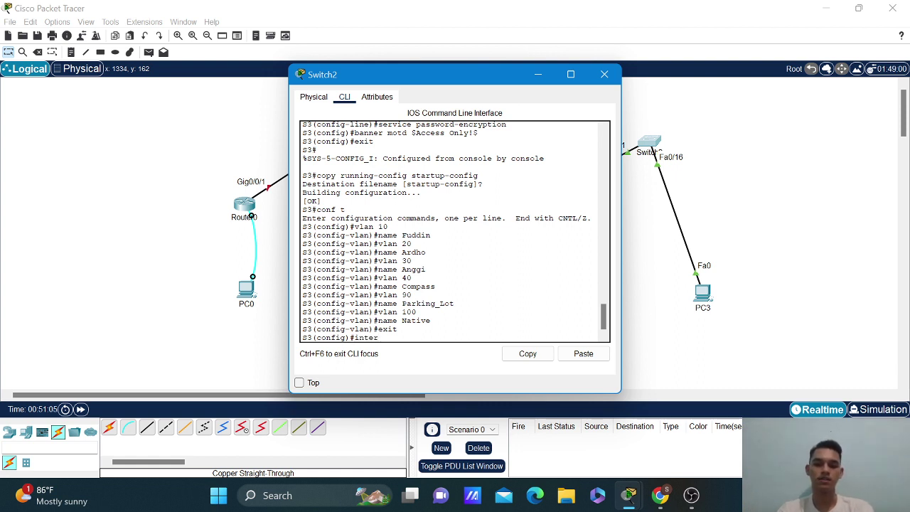
text(face )
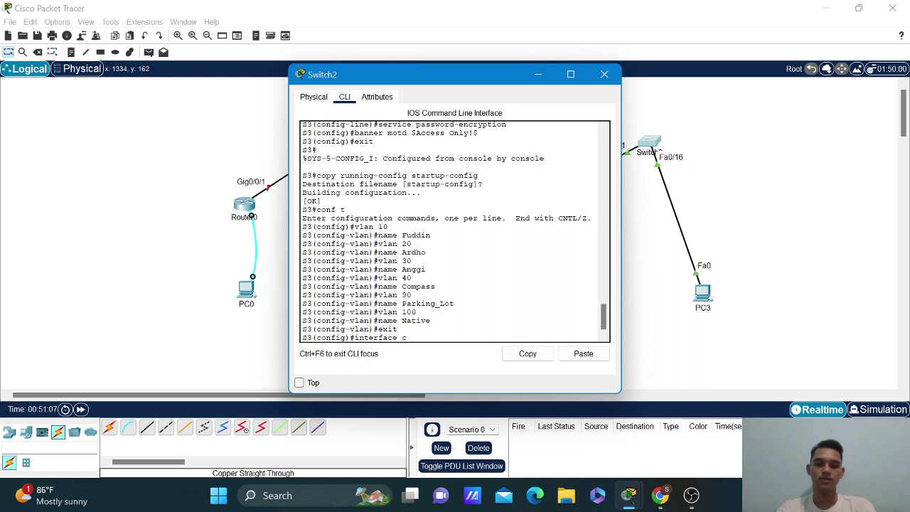
text(vlan 10)
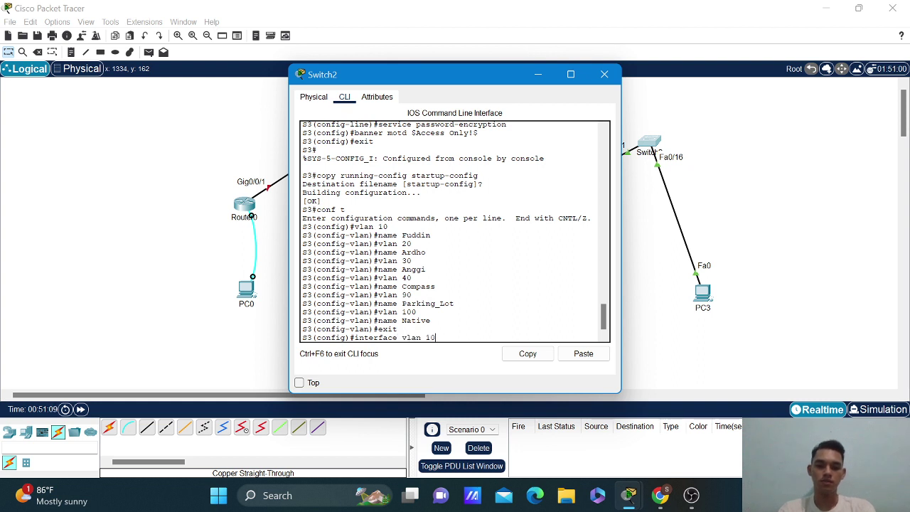
key(Return)
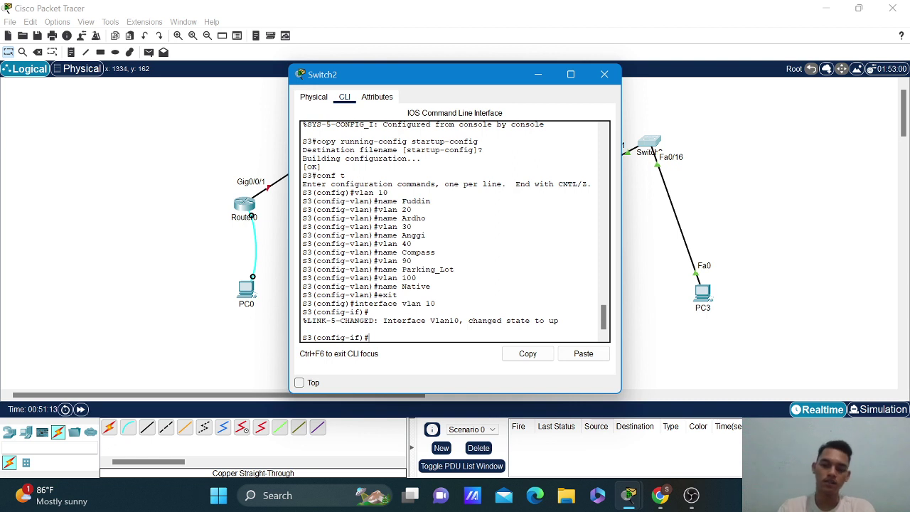
text(ip addre)
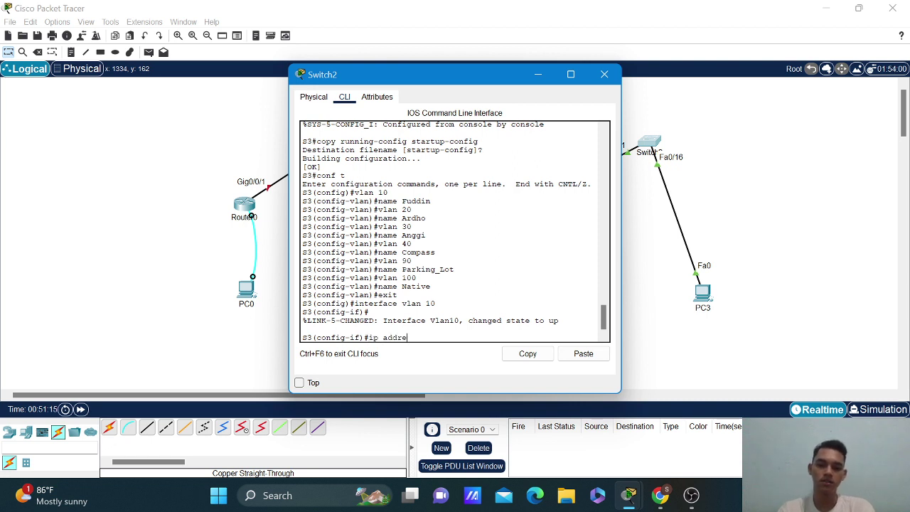
text(ss 192.16)
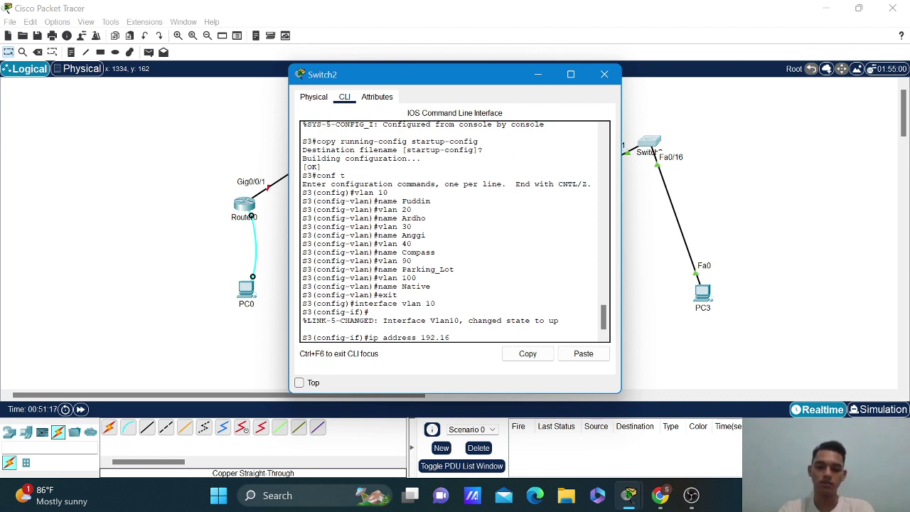
text(8.91)
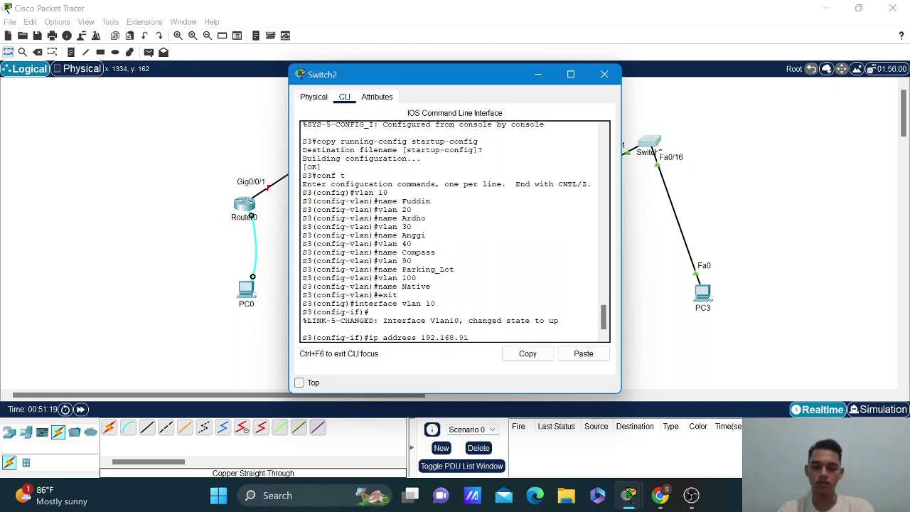
text(.16)
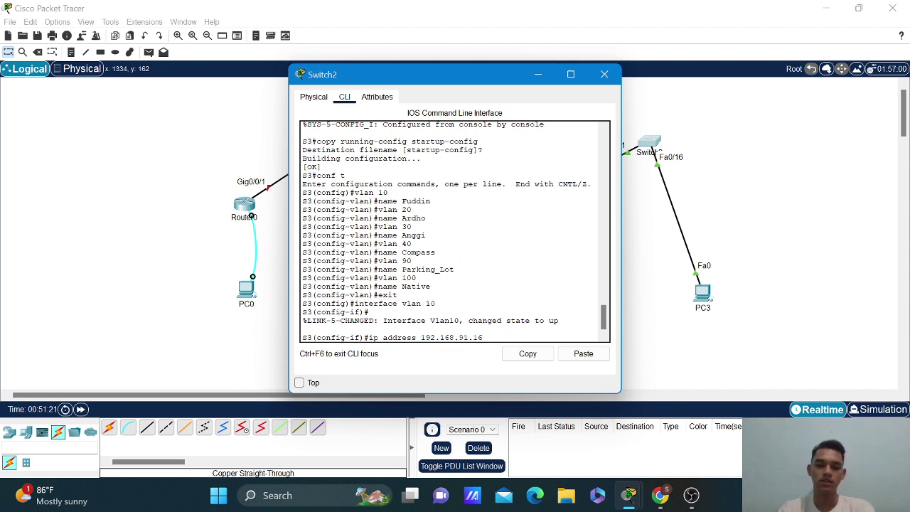
text( 25)
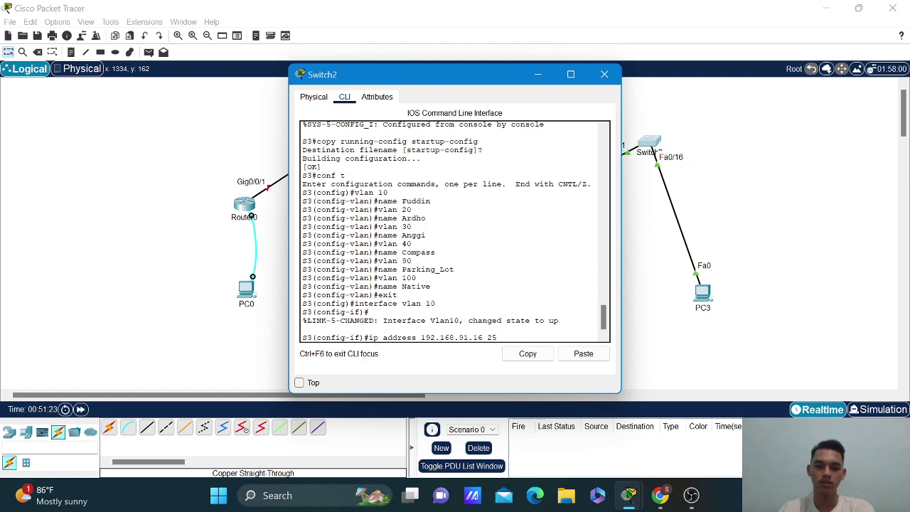
text(5.25)
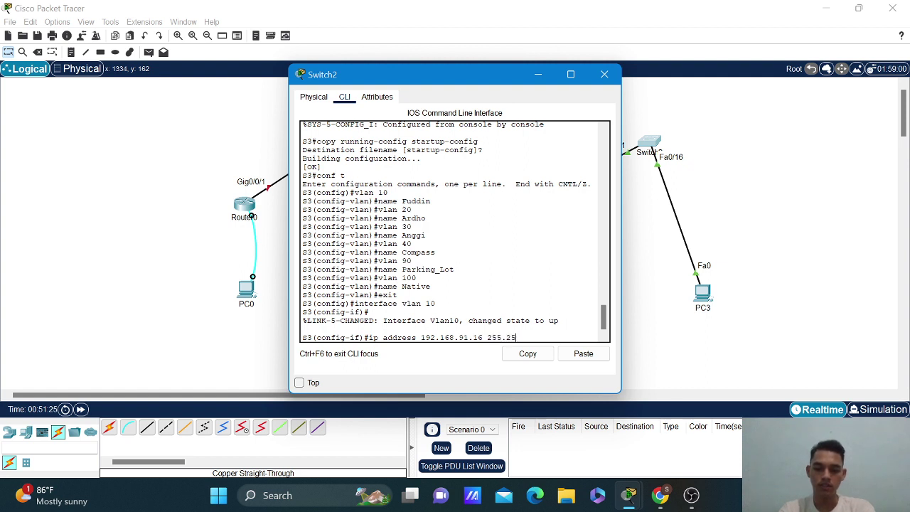
text(5.255.0)
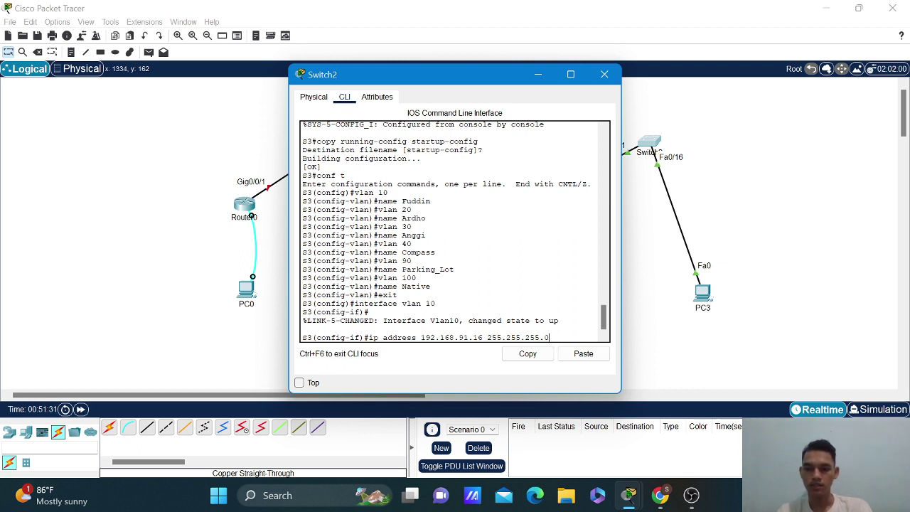
key(Return)
text(no)
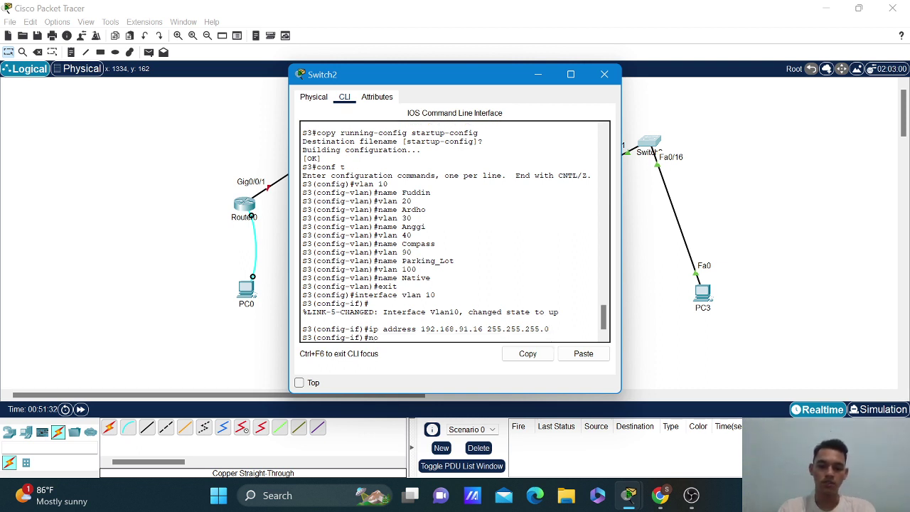
text( shutdown)
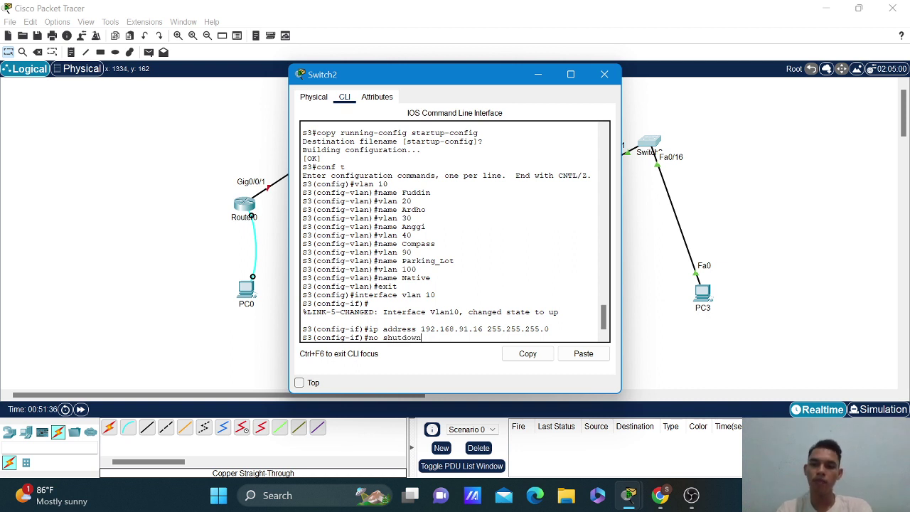
key(Return)
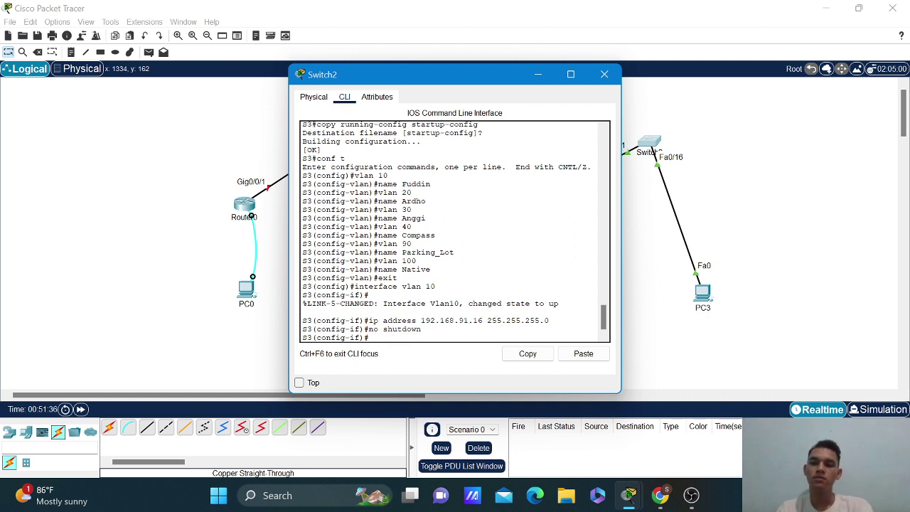
text(exit)
key(Return)
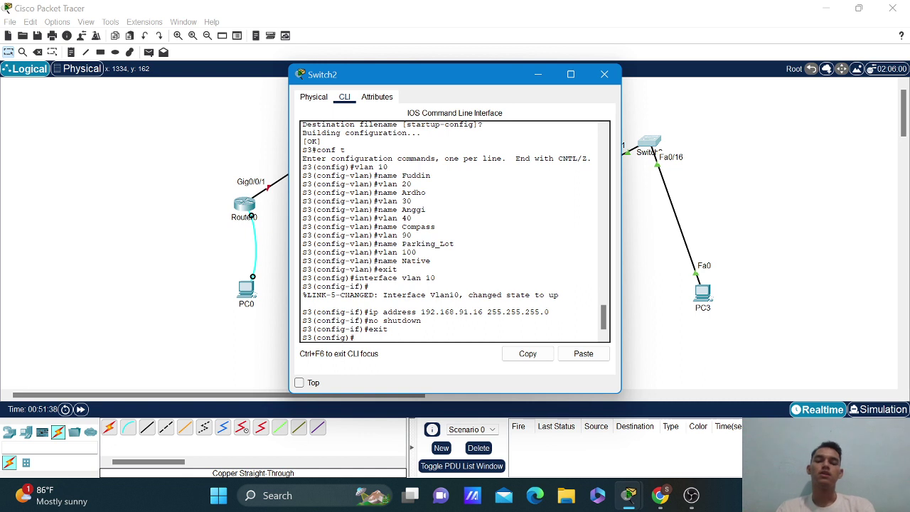
Enter ip default-gateway 192.168.91.1 on S3.
text(ip )
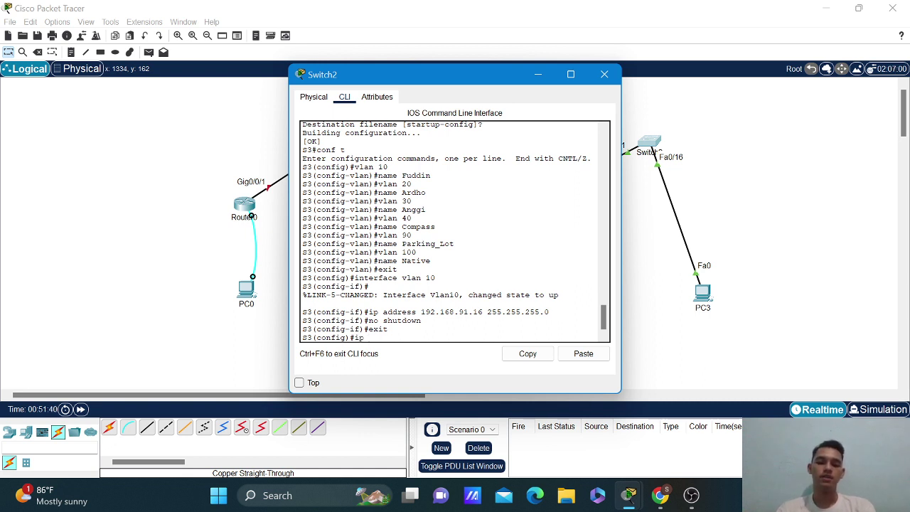
text(default)
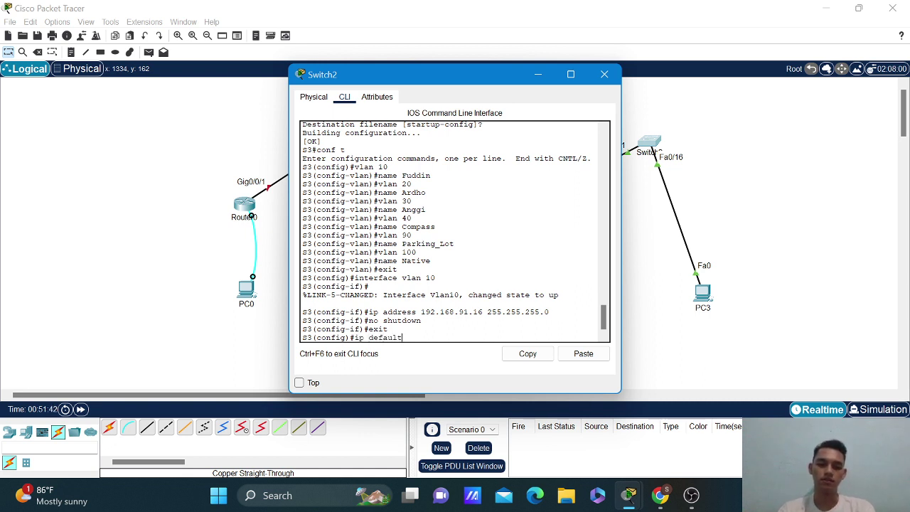
text(-gatewa)
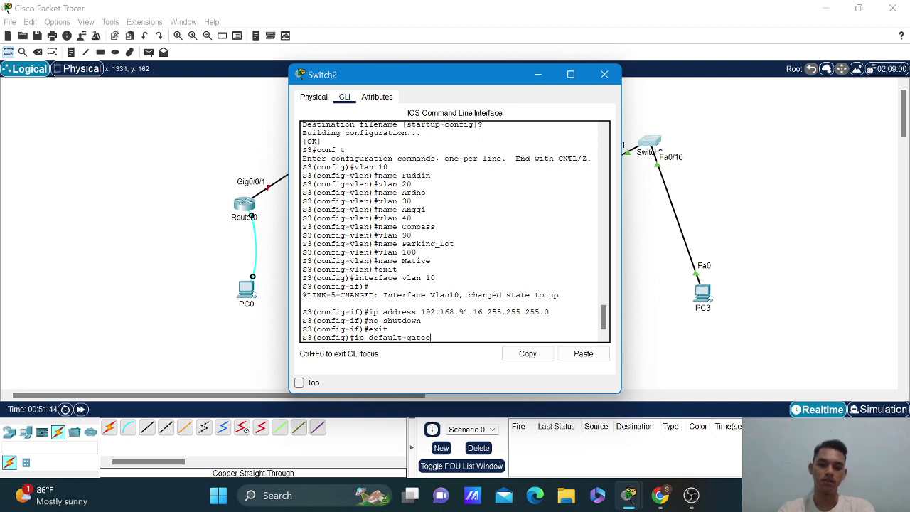
text(y 192.168.)
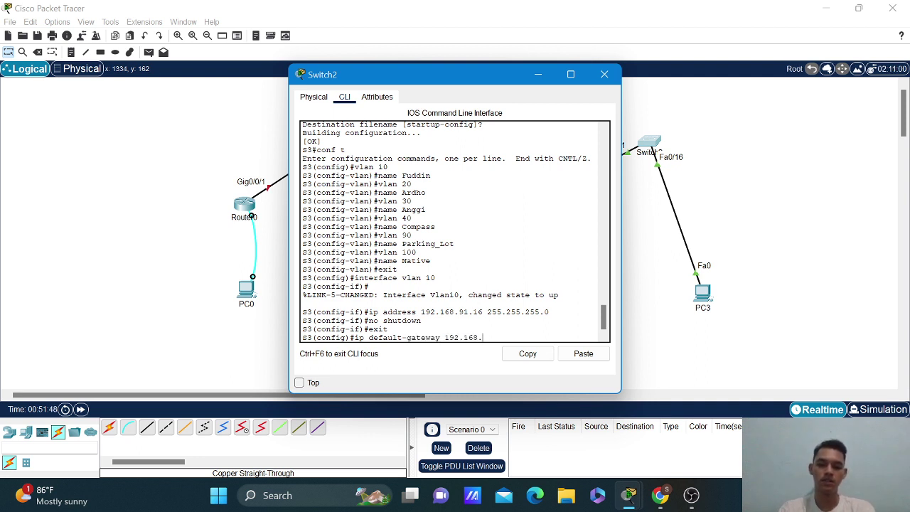
text(91.1)
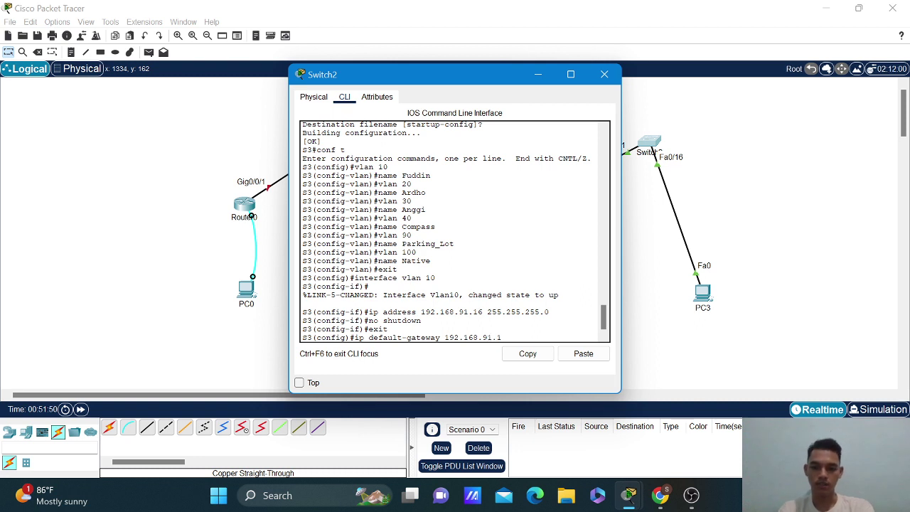
key(Return)
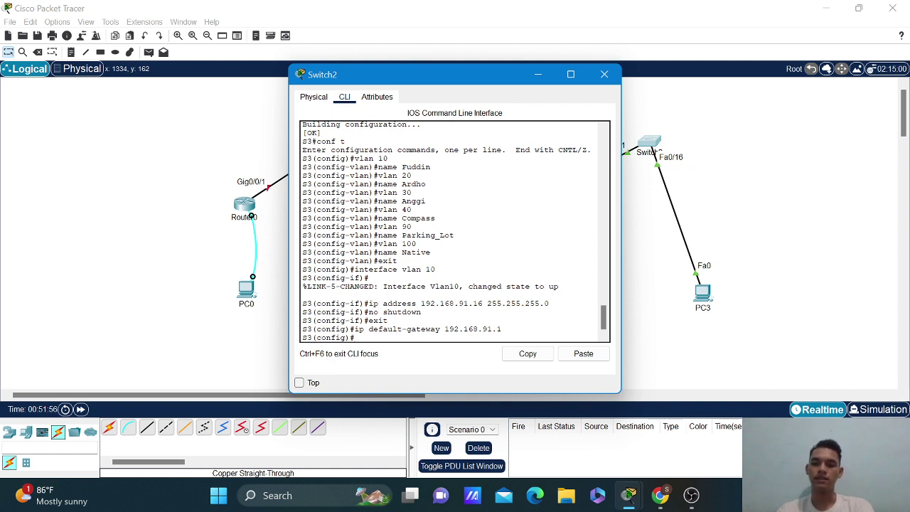
Set ports f0/3-15, f0/17-24 and g0/1-2 to access mode in VLAN 90 and shut them down.
text(interfac)
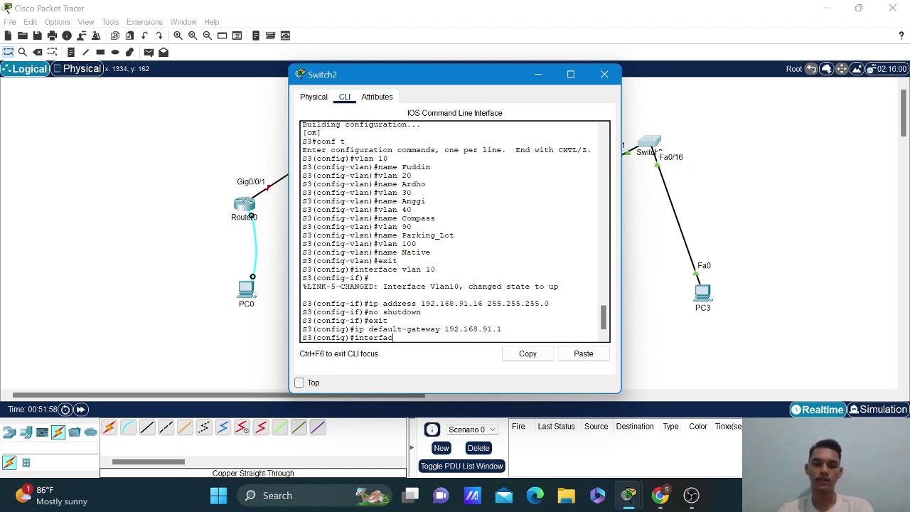
text(e rang)
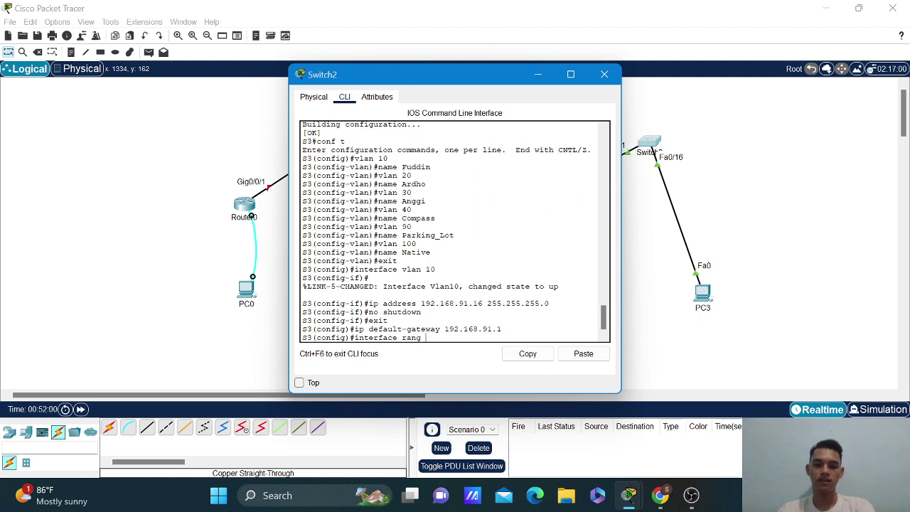
text(e f0/)
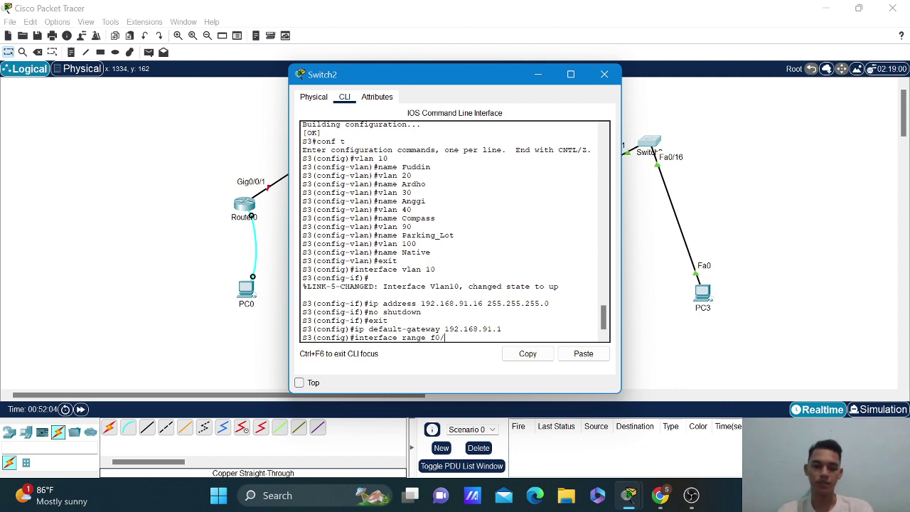
text(3-15,)
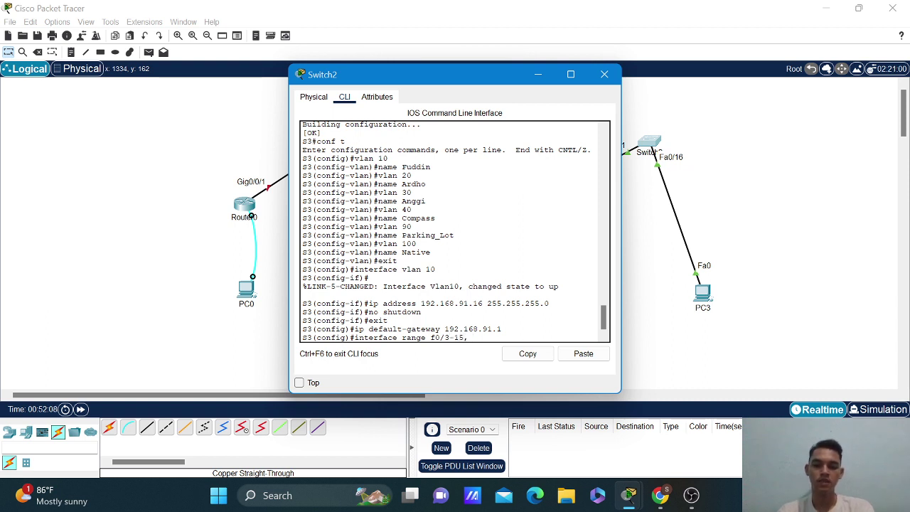
text( f0/)
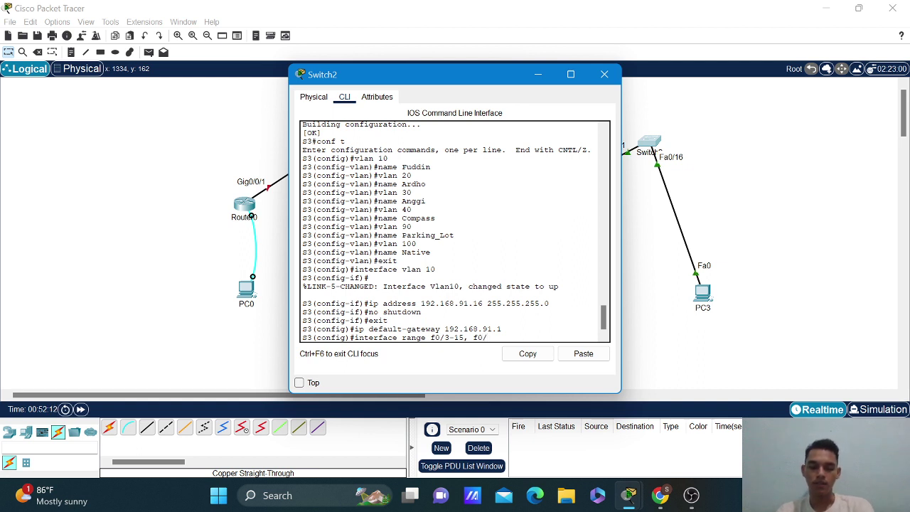
text(17)
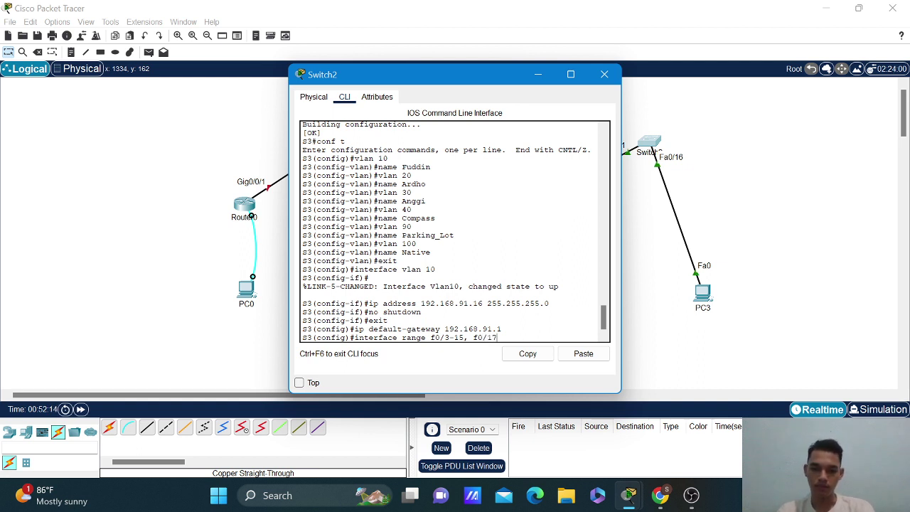
text(-24)
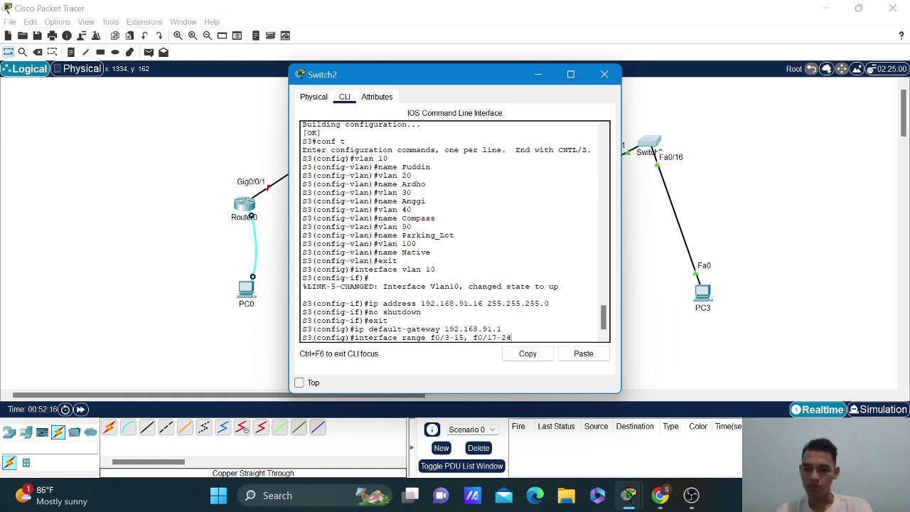
text(, g0/1-2)
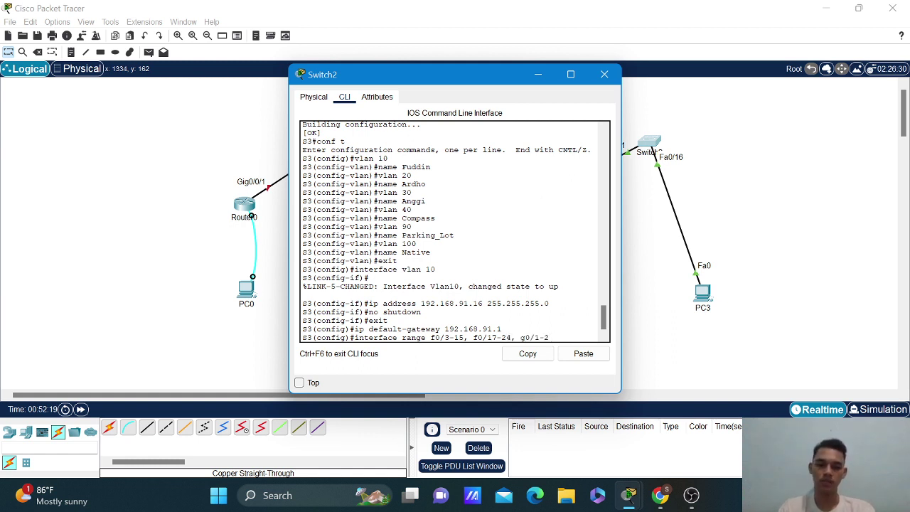
key(Return)
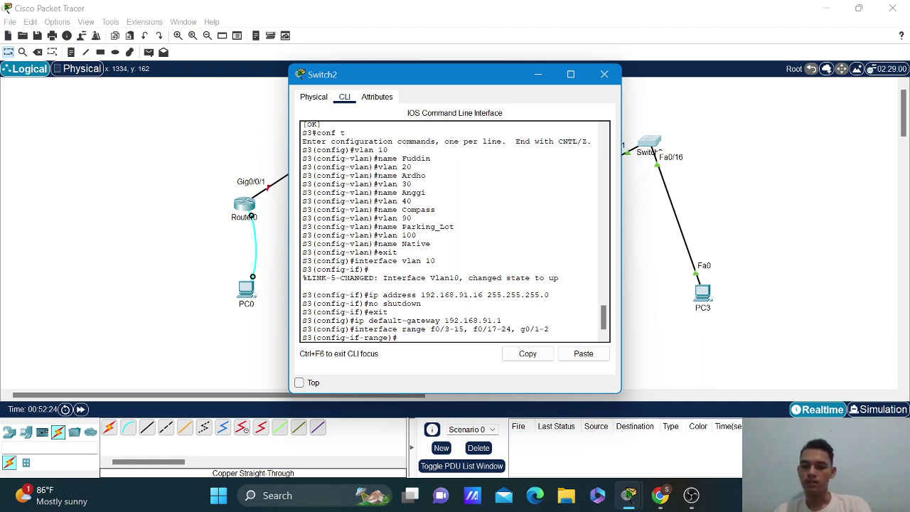
text(si)
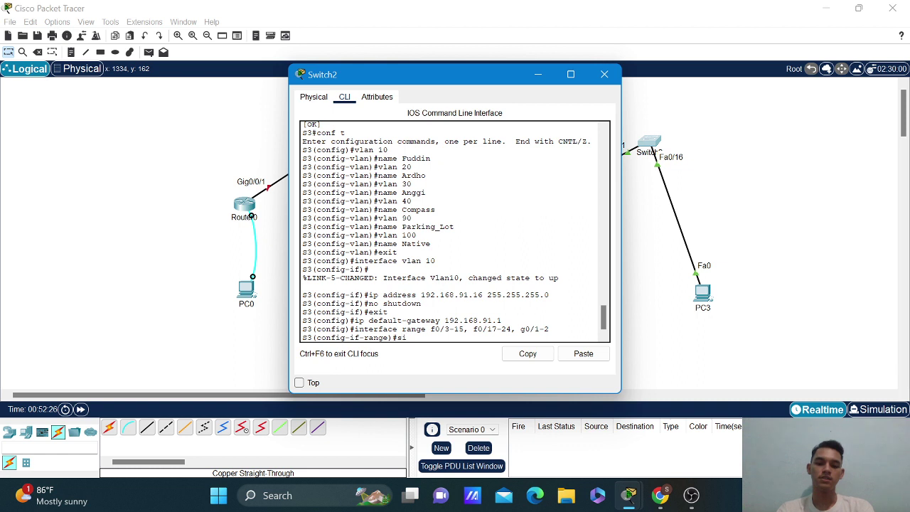
text(itc)
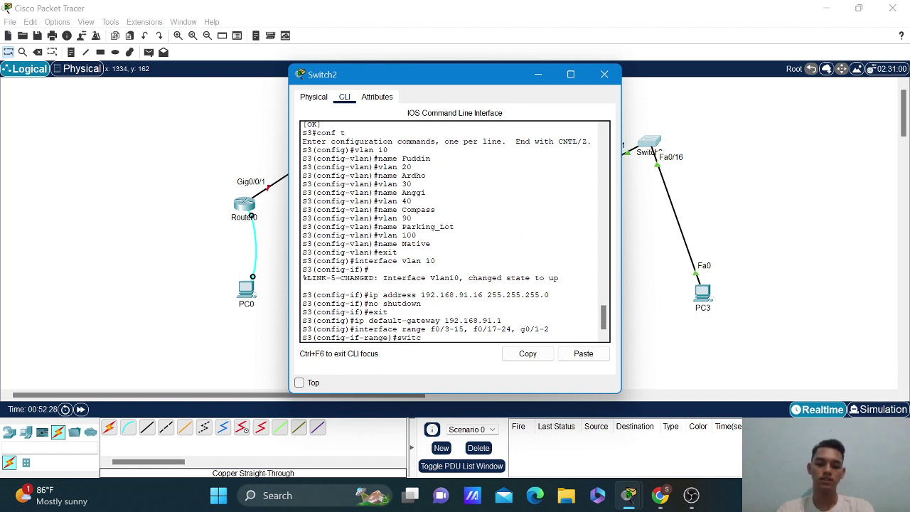
text(hport mode access)
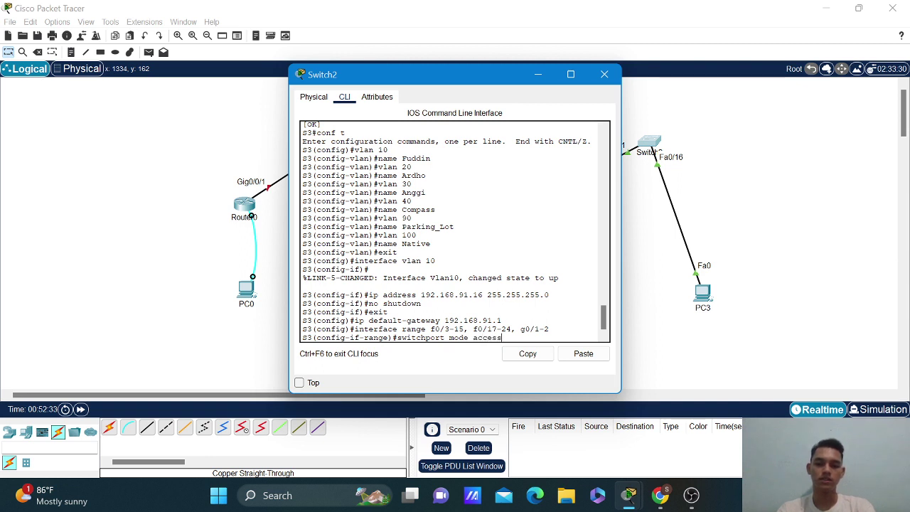
key(Return)
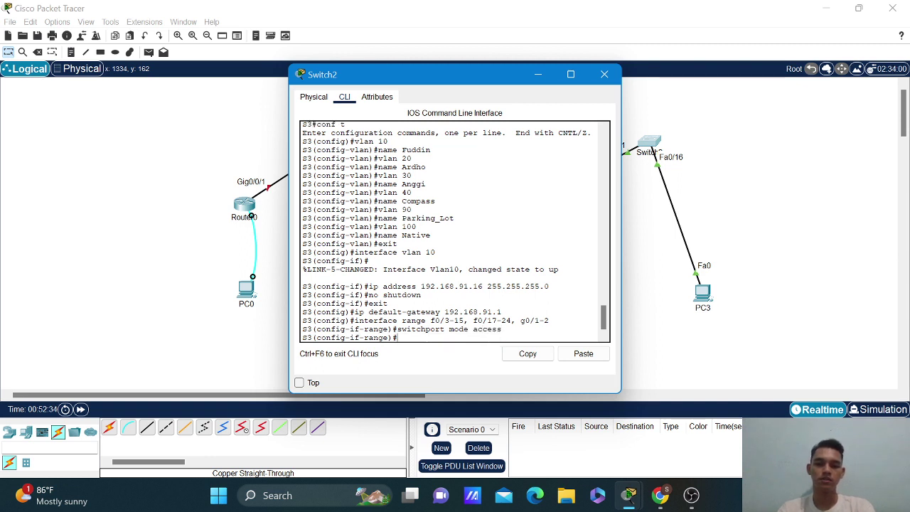
key(Up)
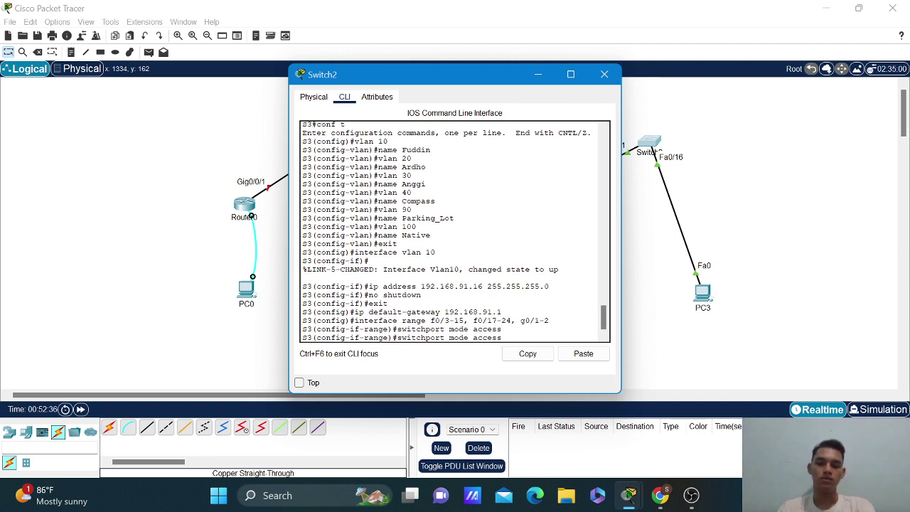
key(Left)
key(Left)
key(Left)
key(Left)
key(Left)
key(Left)
key(BackSpace)
key(BackSpace)
key(BackSpace)
key(BackSpace)
key(BackSpace)
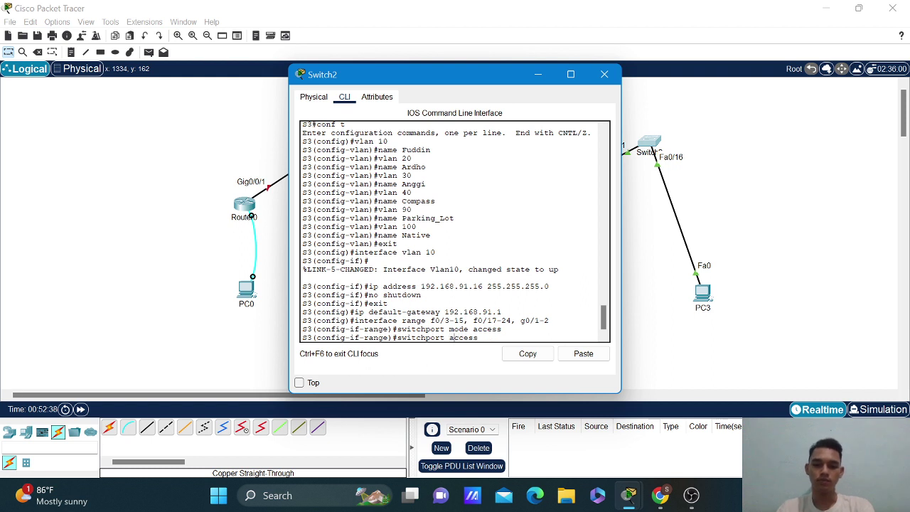
text(vlan)
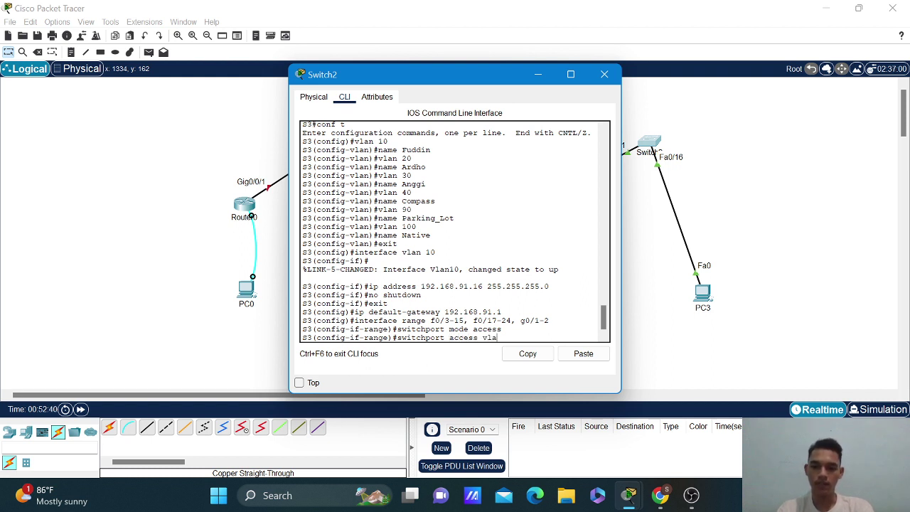
text(90)
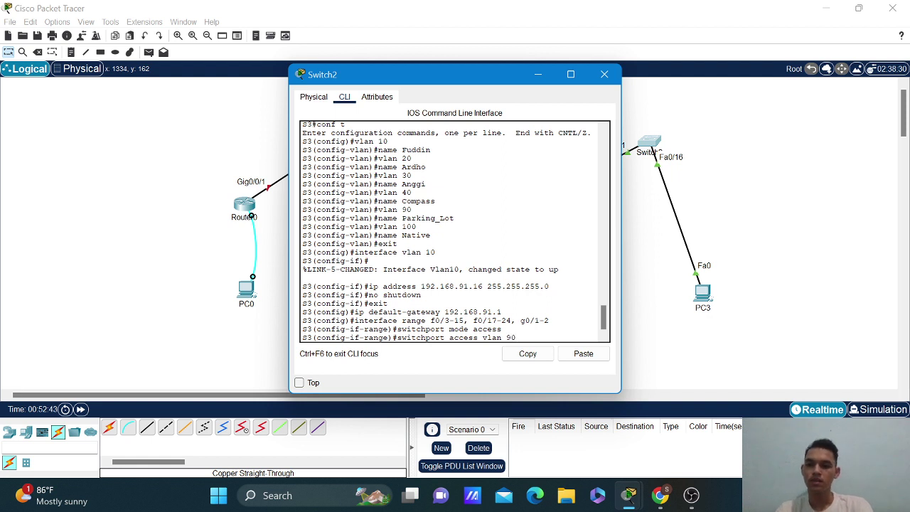
key(Return)
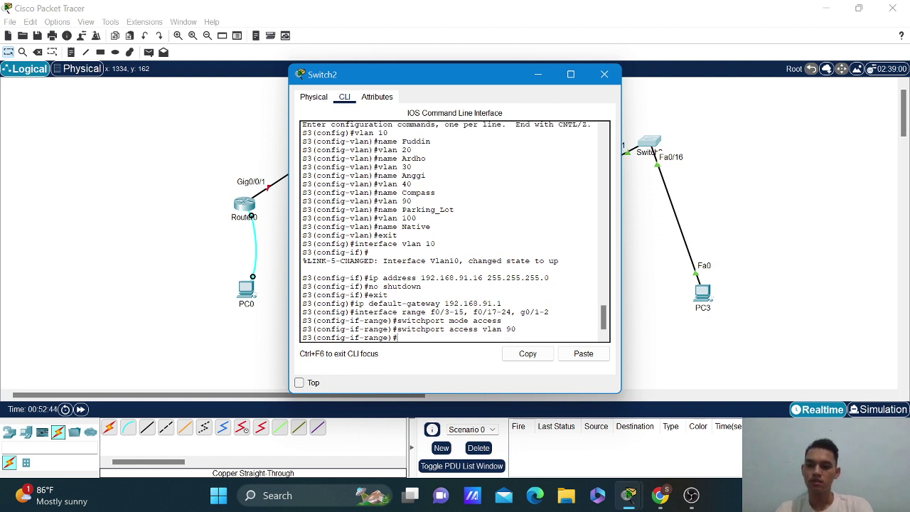
text(shutdown)
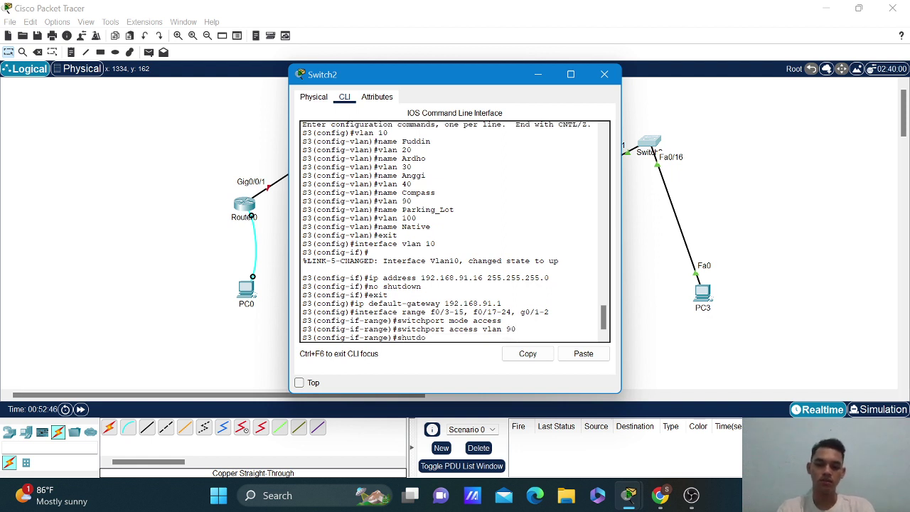
key(Return)
key(Return)
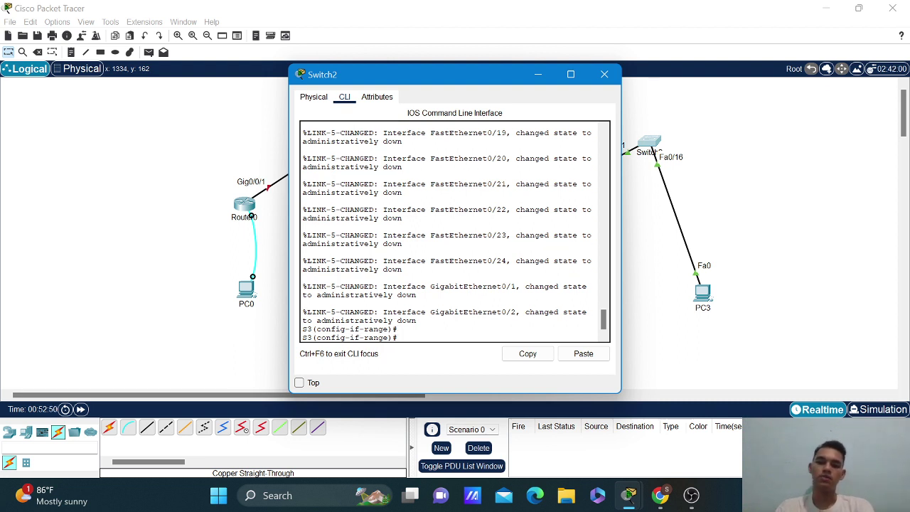
Leave the port range and set interface Fa0/16 to switchport mode access.
text(exit)
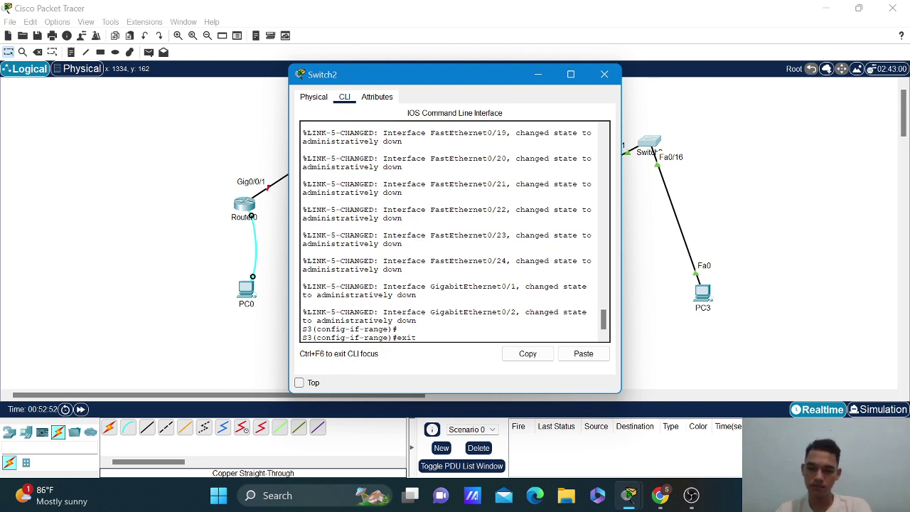
key(Return)
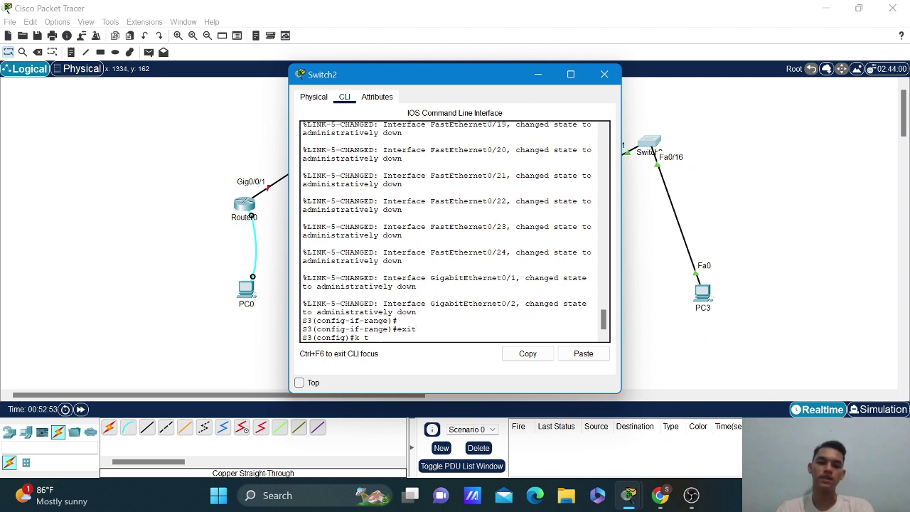
key(BackSpace)
key(BackSpace)
key(BackSpace)
key(BackSpace)
key(BackSpace)
key(BackSpace)
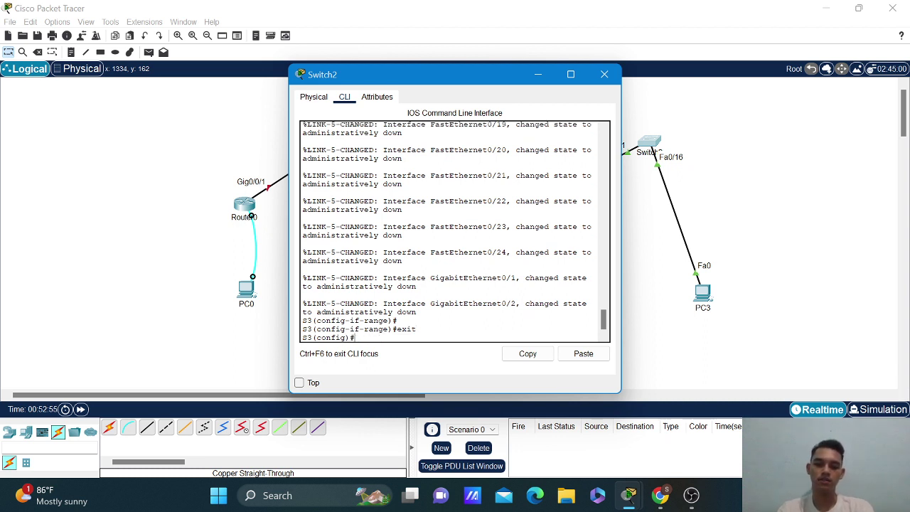
text(interfac)
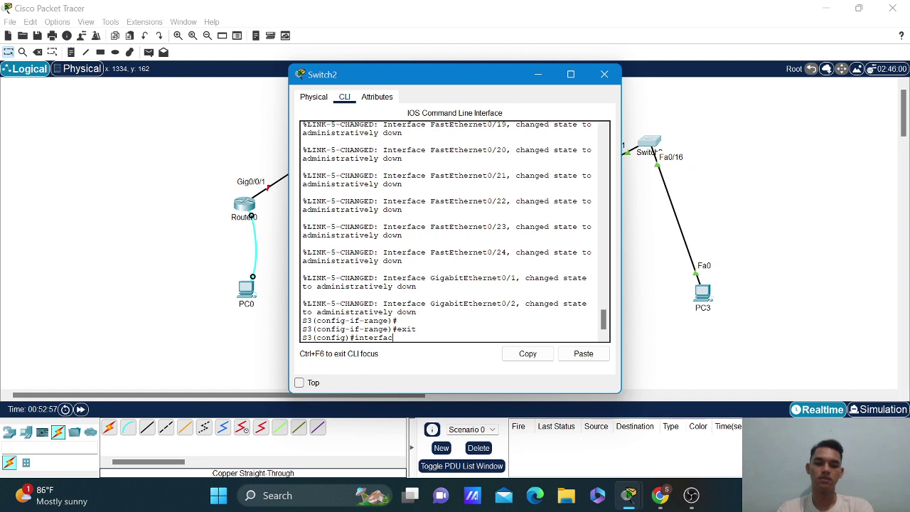
text(e f0/)
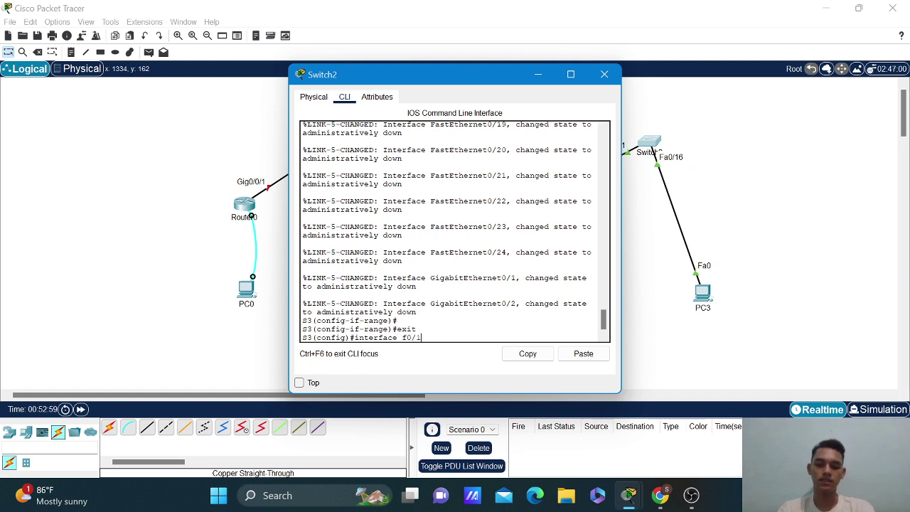
text(16)
key(Return)
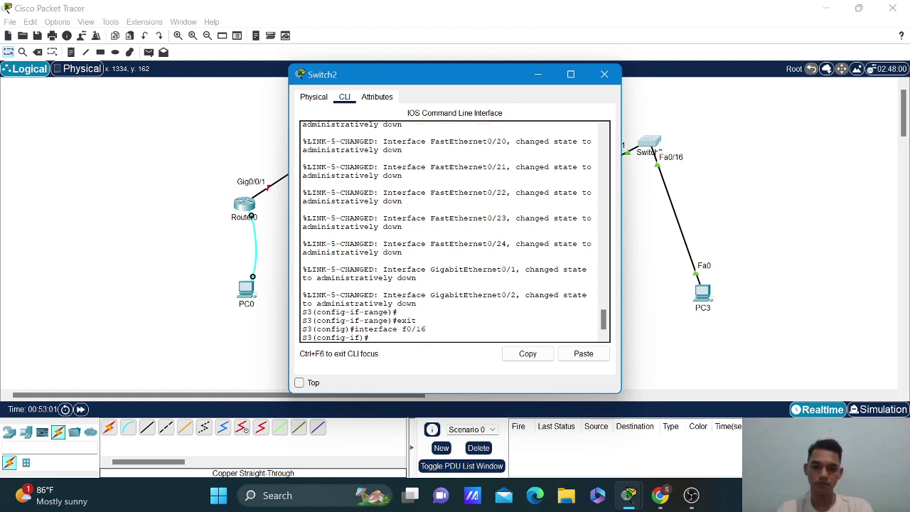
text(switchport mode access)
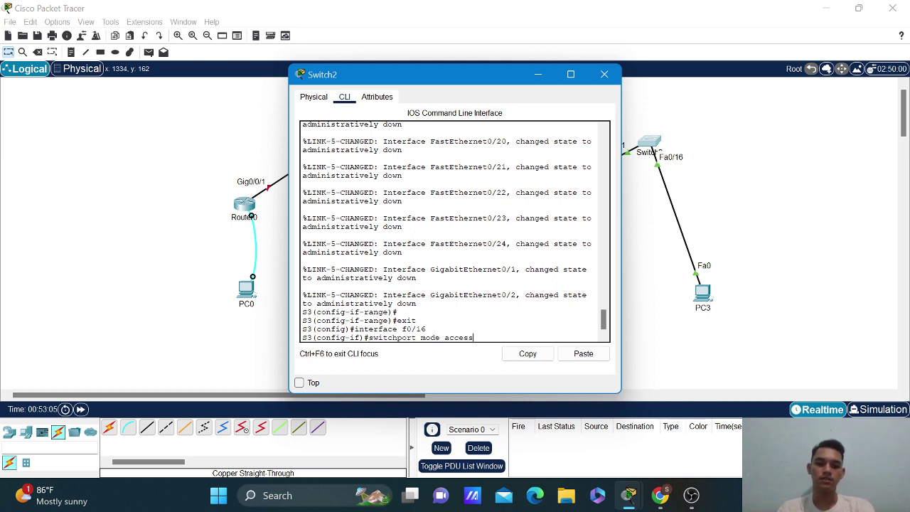
key(Return)
Assign Fa0/16 to access VLAN 40 and return to global configuration.
text(exit)
key(Up)
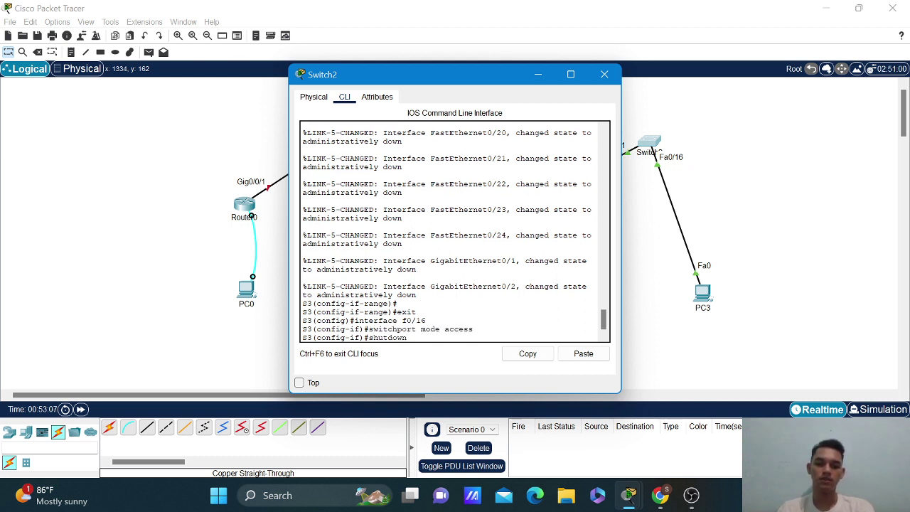
key(Down)
key(Down)
key(Down)
key(Left)
key(Left)
key(Left)
key(Left)
key(Left)
key(Left)
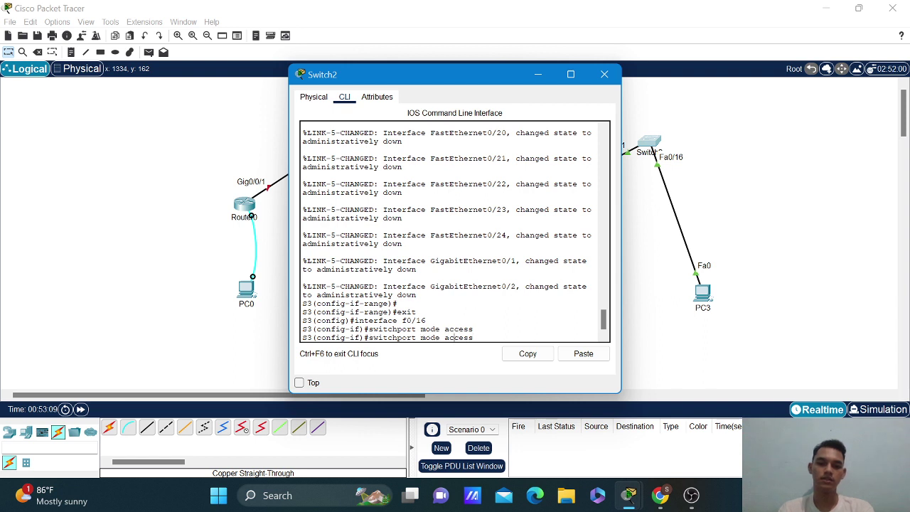
key(BackSpace)
key(BackSpace)
key(BackSpace)
key(BackSpace)
key(BackSpace)
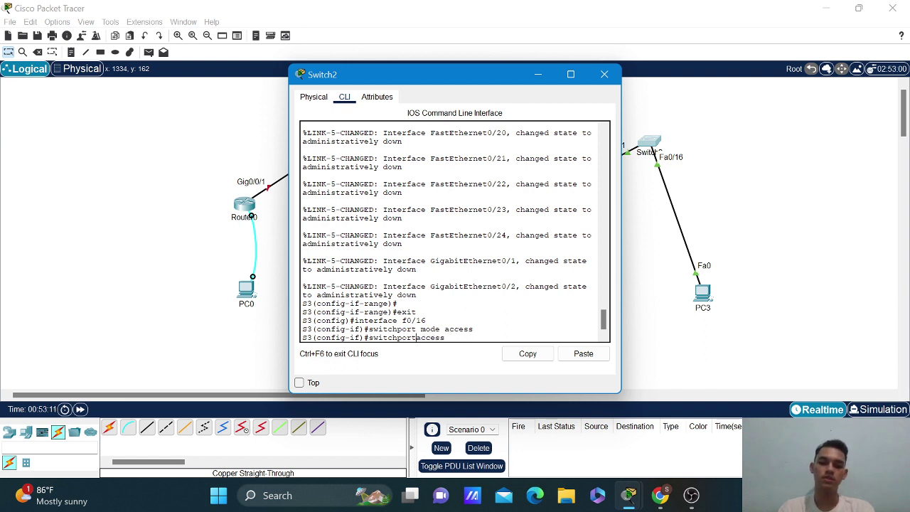
key(Right)
key(Right)
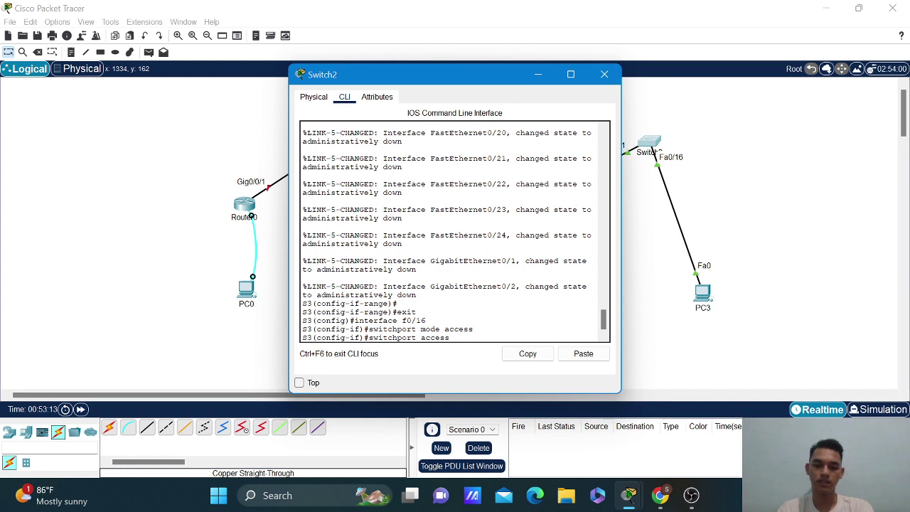
text(vlan 40)
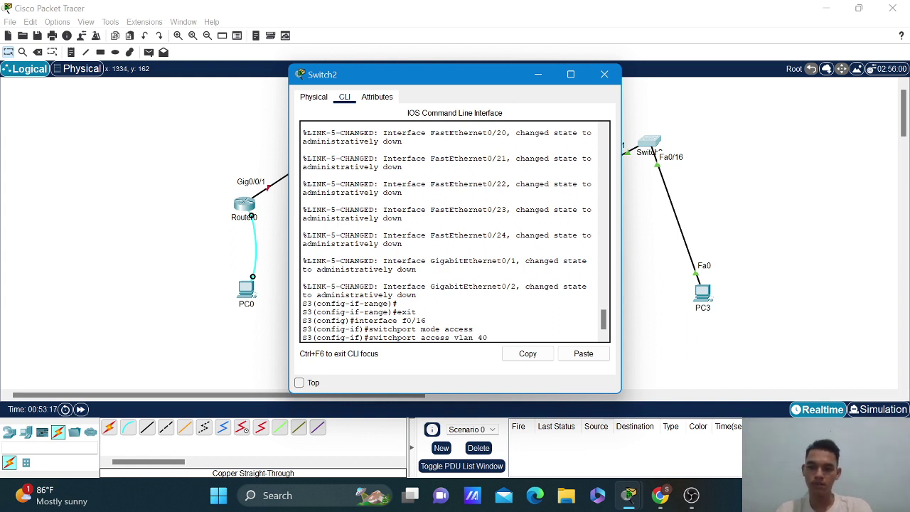
key(Return)
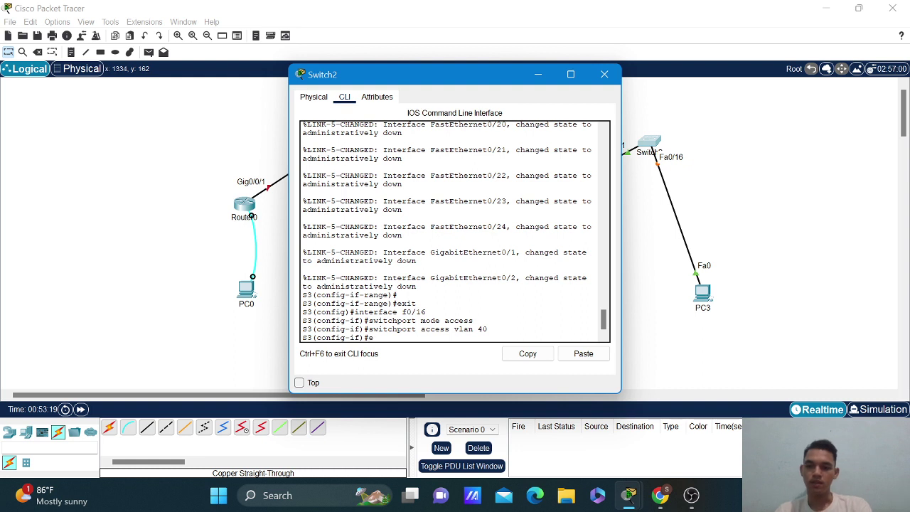
text(exit)
key(Return)
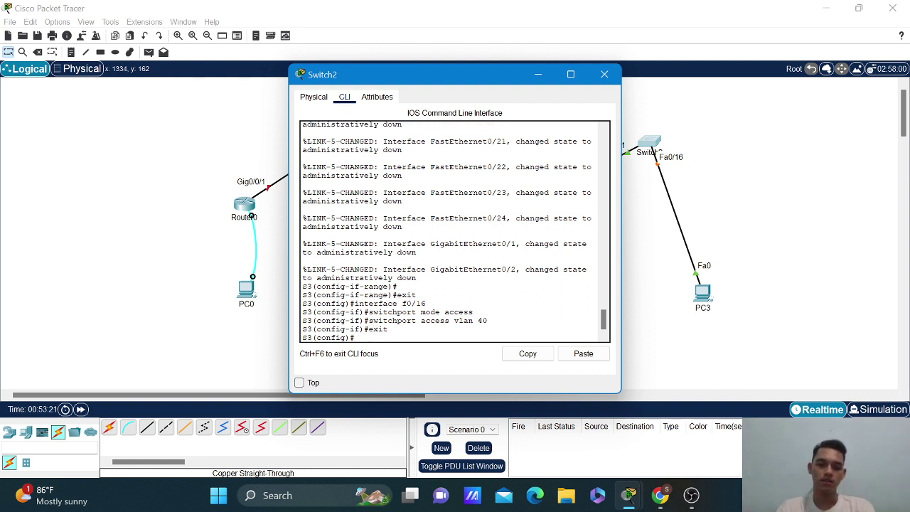
Run do show vlan brief to check Fa0/16 in Compass and unused ports in Parking_Lot.
text(do hsow)
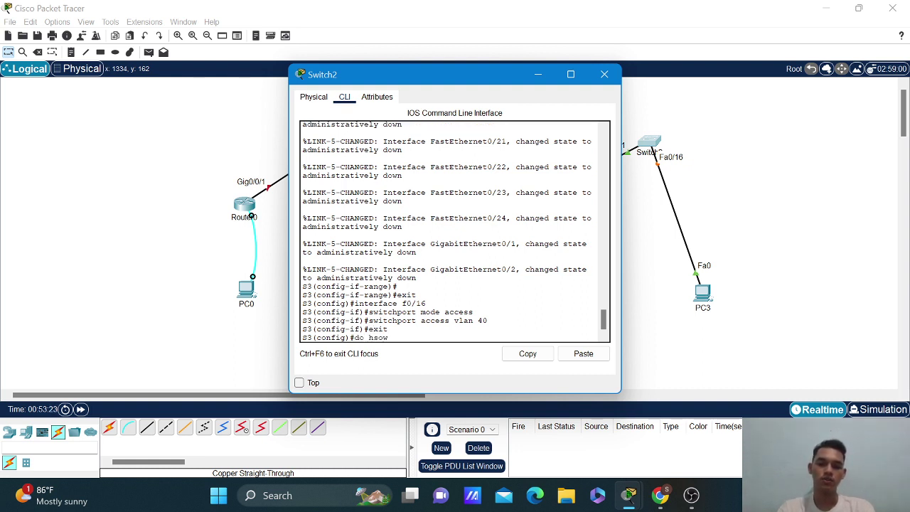
key(BackSpace)
key(BackSpace)
key(BackSpace)
key(BackSpace)
text(show)
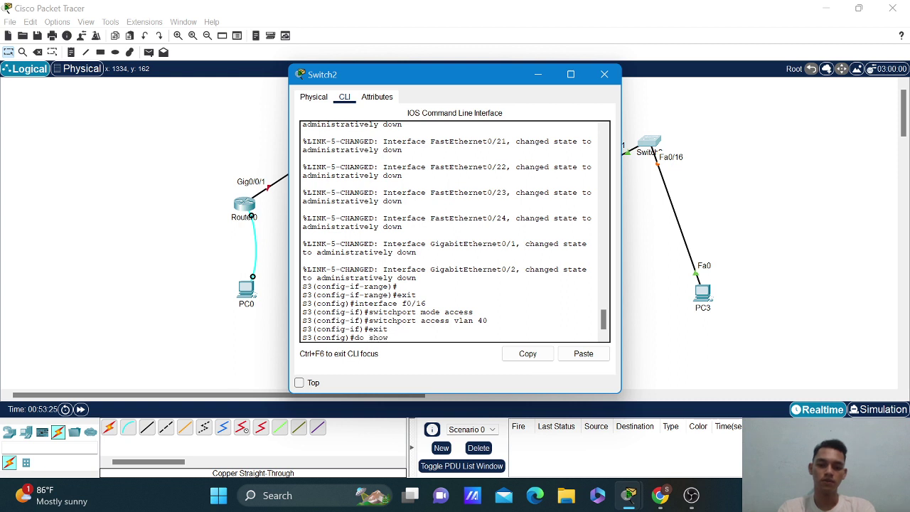
text( vlan)
key(BackSpace)
key(BackSpace)
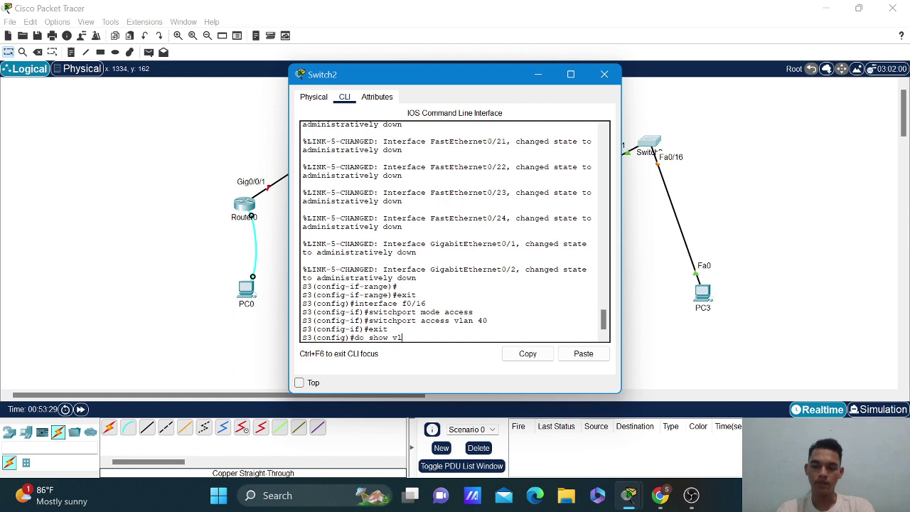
text(an brief)
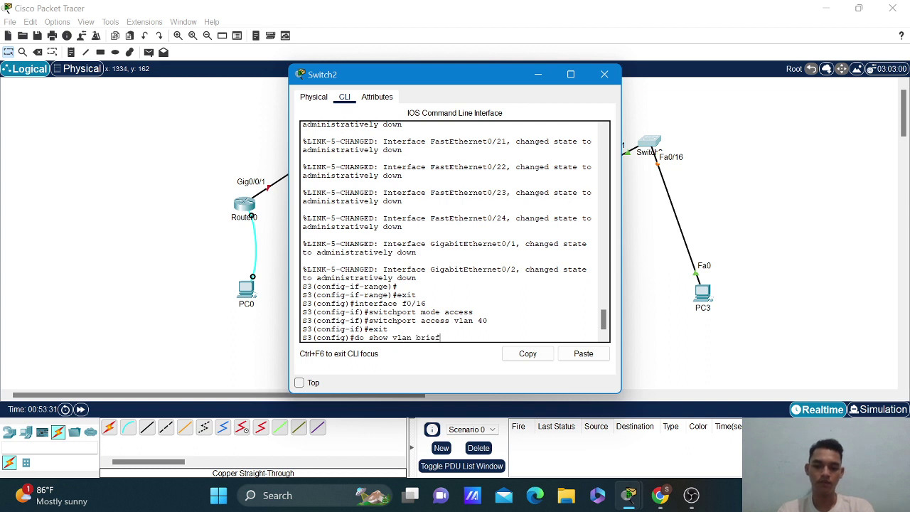
key(Return)
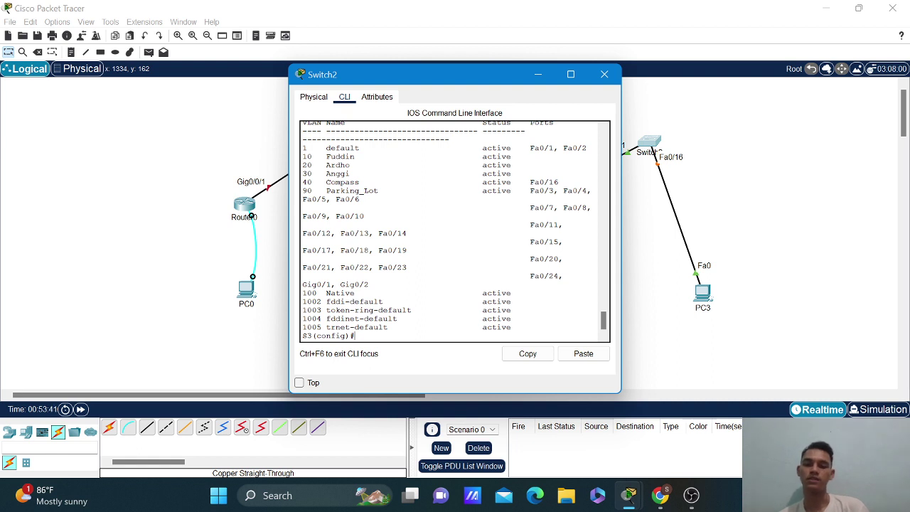
right_click(541, 193)
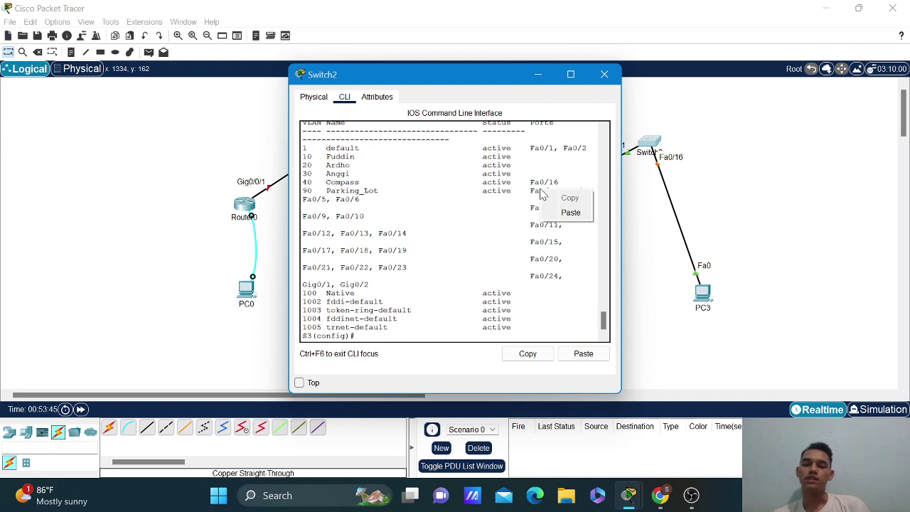
Hide S3's console and start a CLI session on Switch0.
click(537, 84)
click(538, 79)
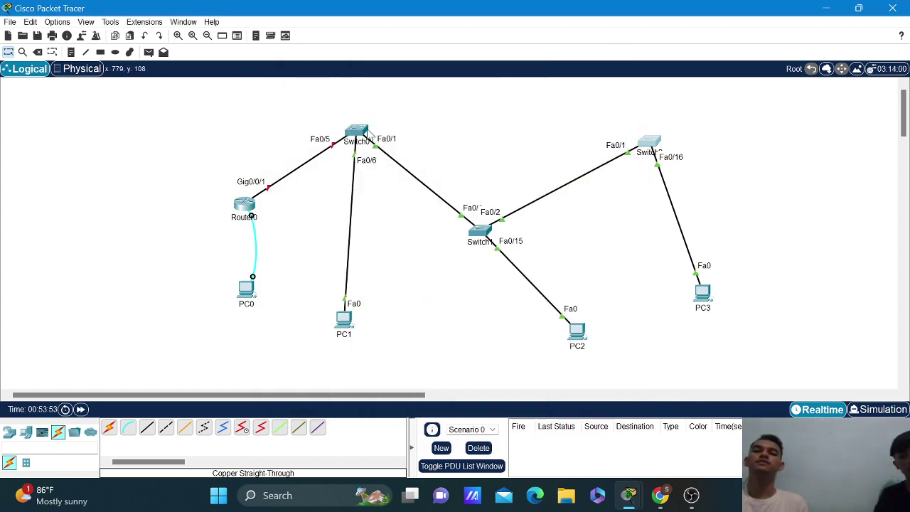
click(364, 132)
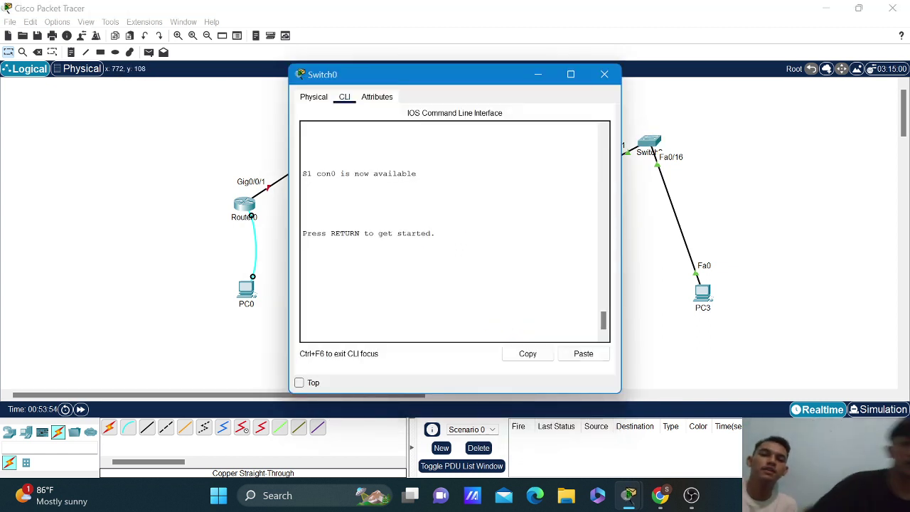
key(Return)
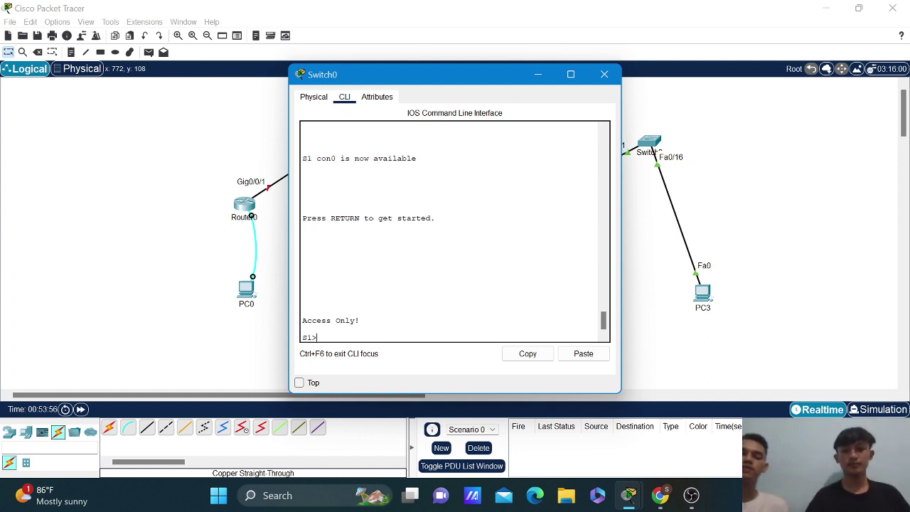
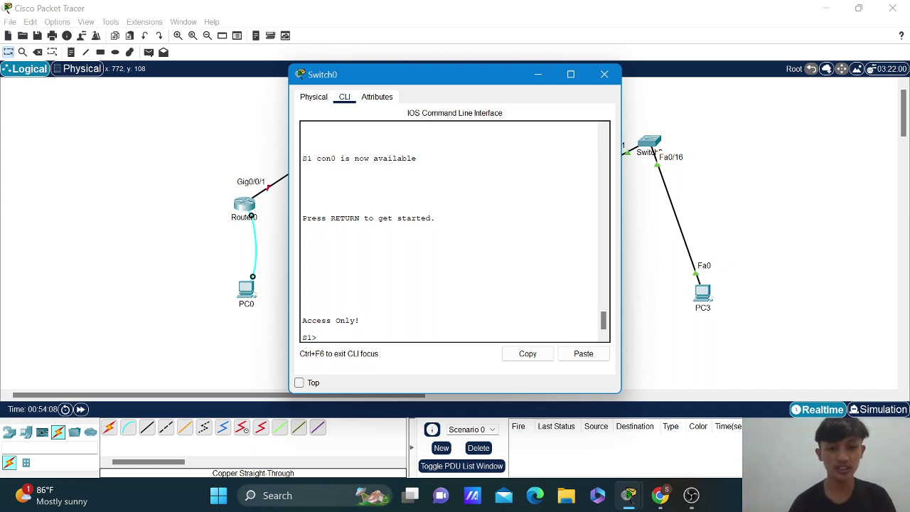
Enter privileged mode with the enable password, then global configuration and interface f0/1.
text(enable)
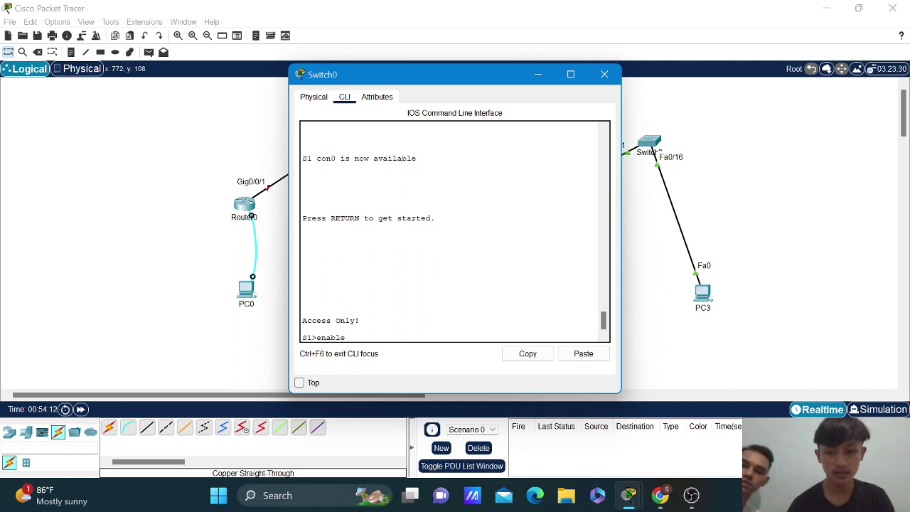
key(Return)
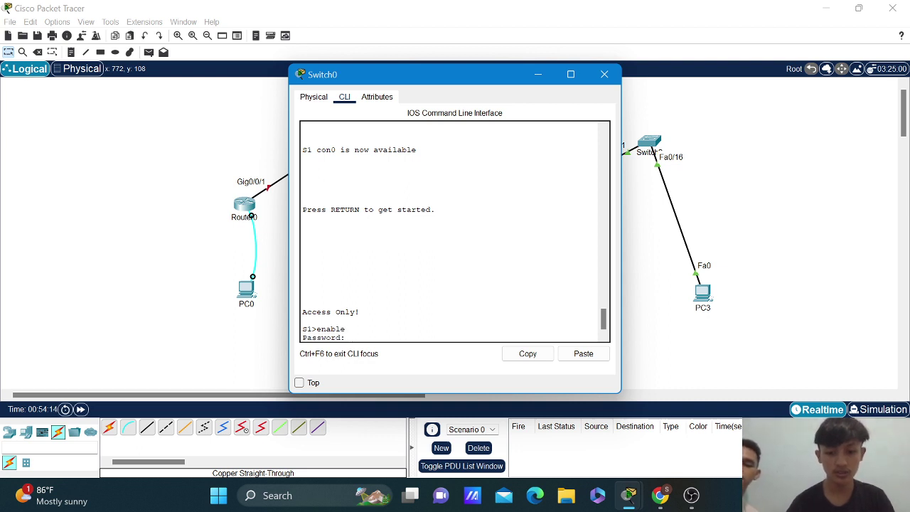
key(Return)
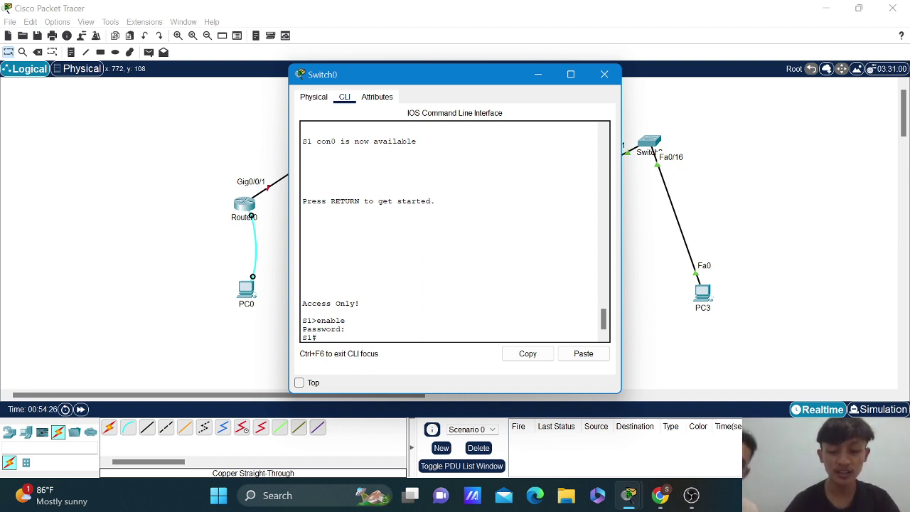
text(co)
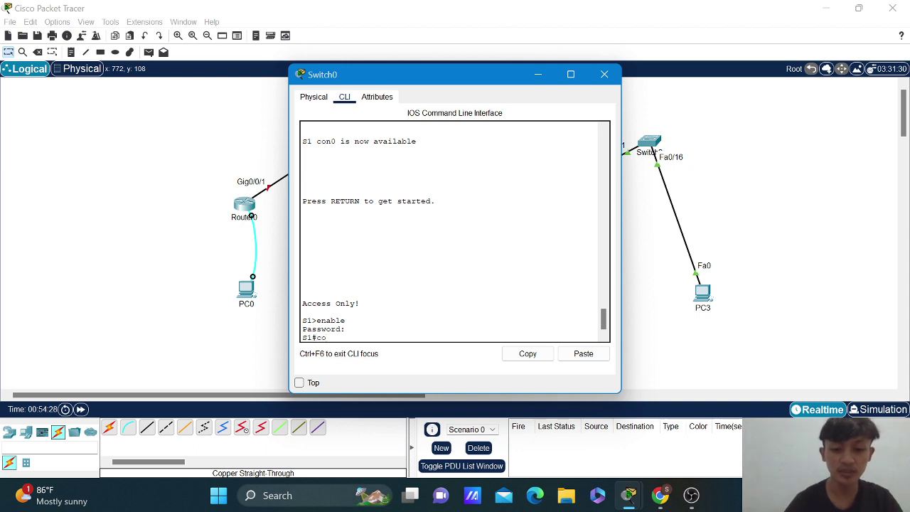
text(n)
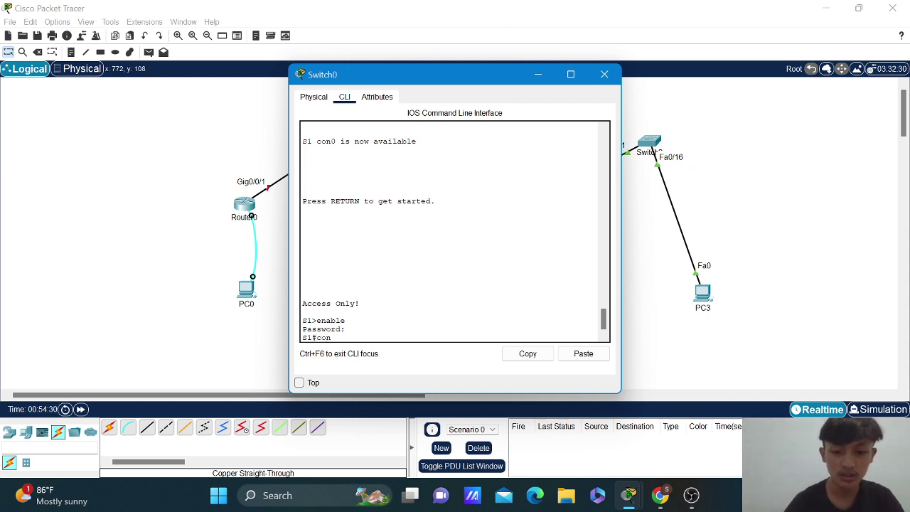
text(figure)
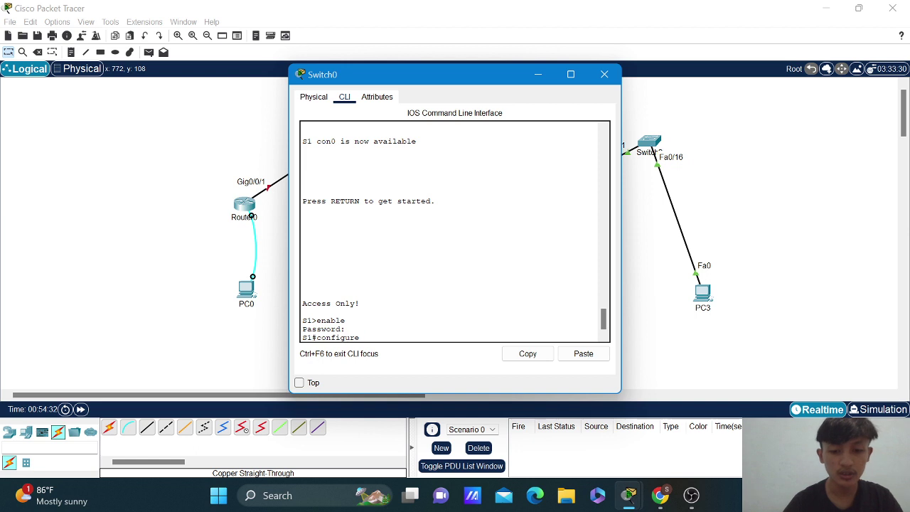
text( terminal)
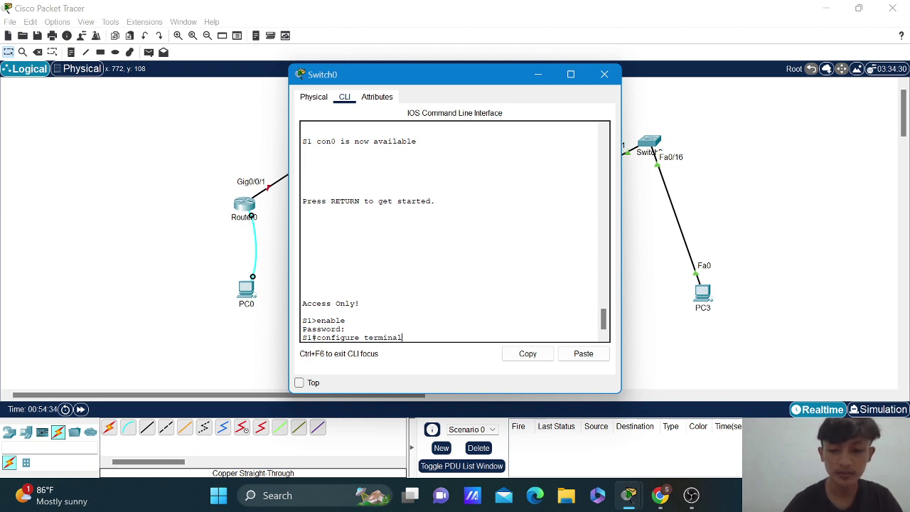
key(Return)
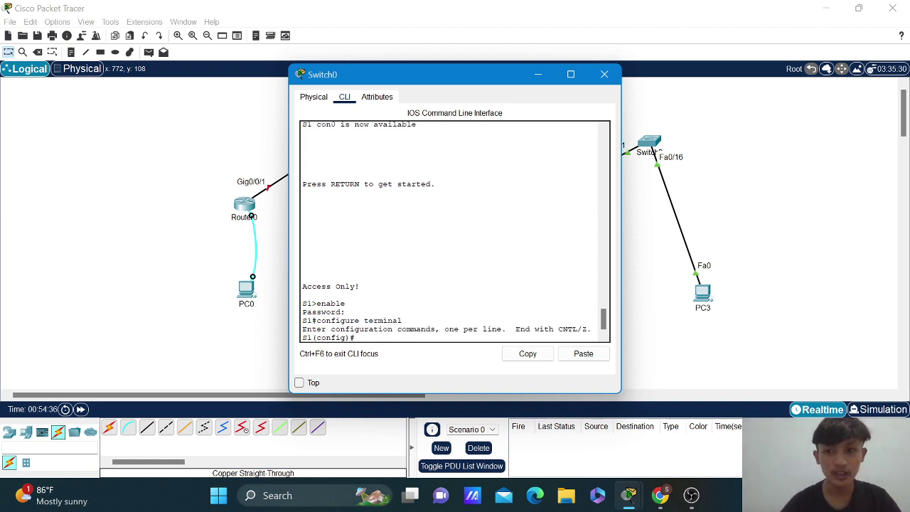
text(in)
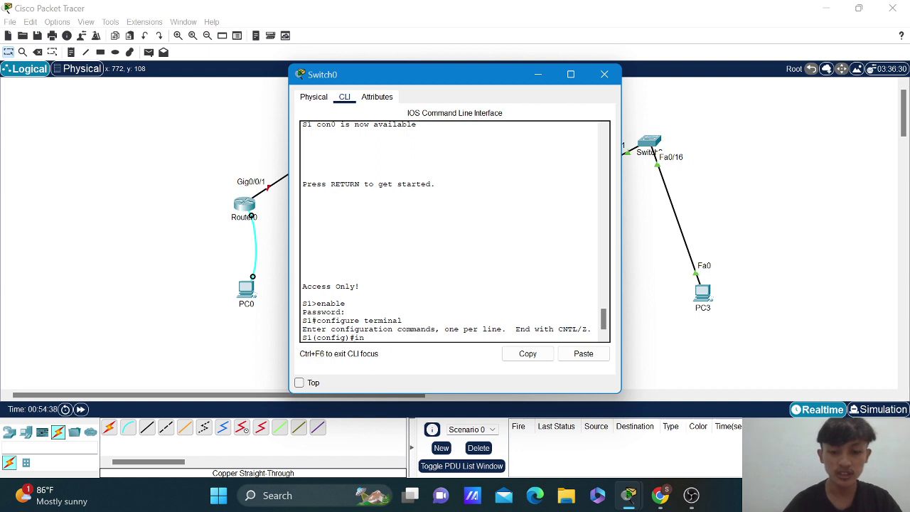
text(terface)
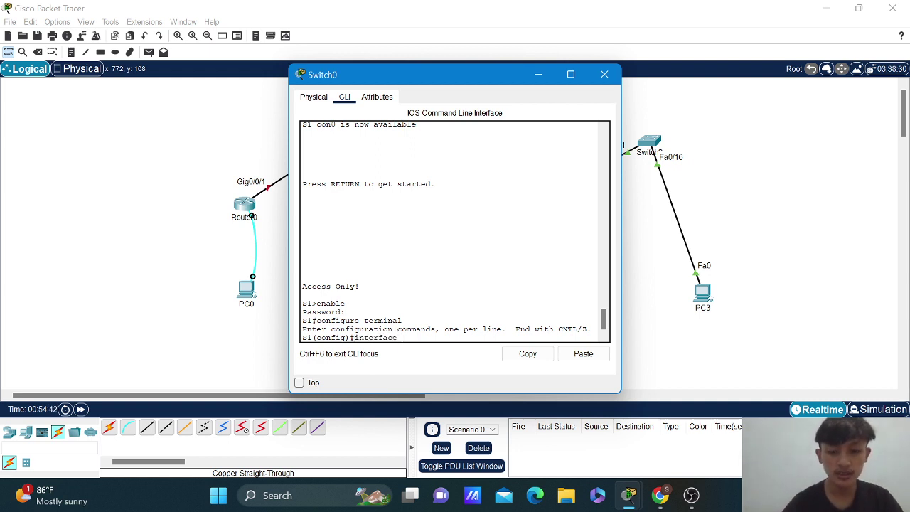
text( f0/1)
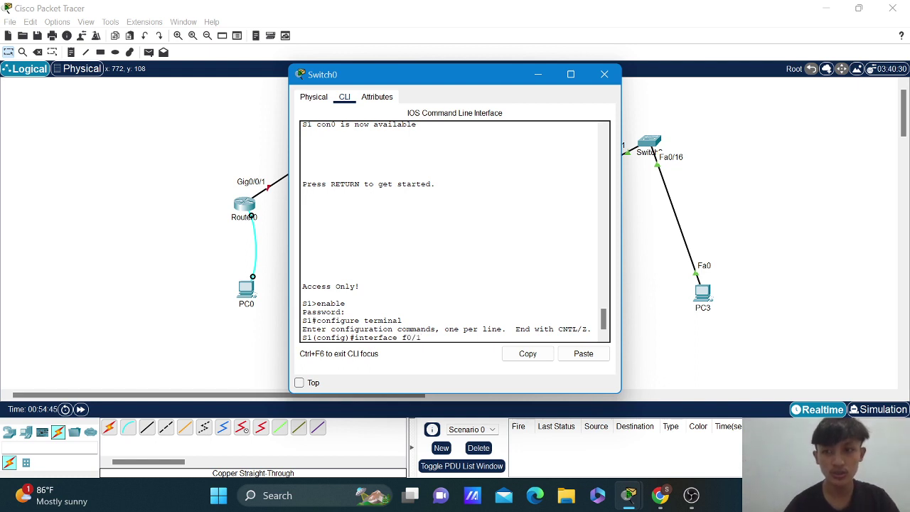
key(Return)
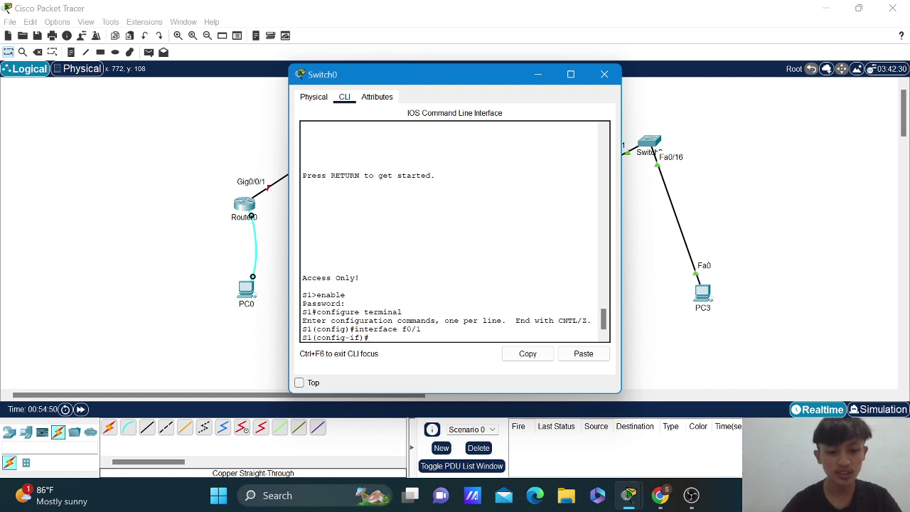
Set f0/1 to switchport mode trunk with switchport trunk native vlan 100.
text(switch)
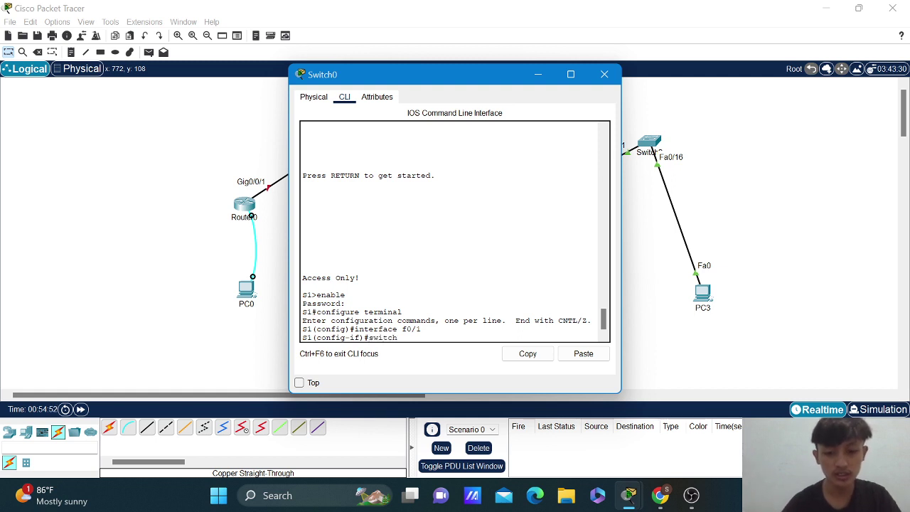
text(port)
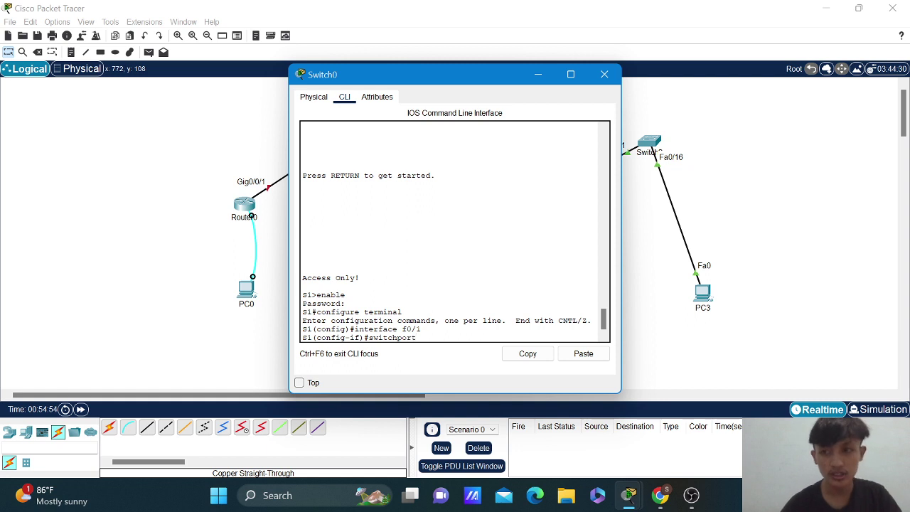
text( mo)
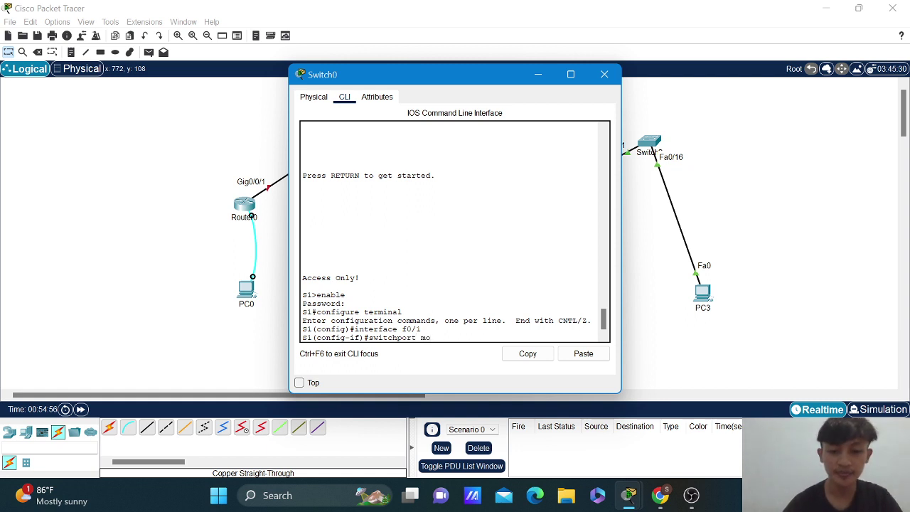
text(de trunk)
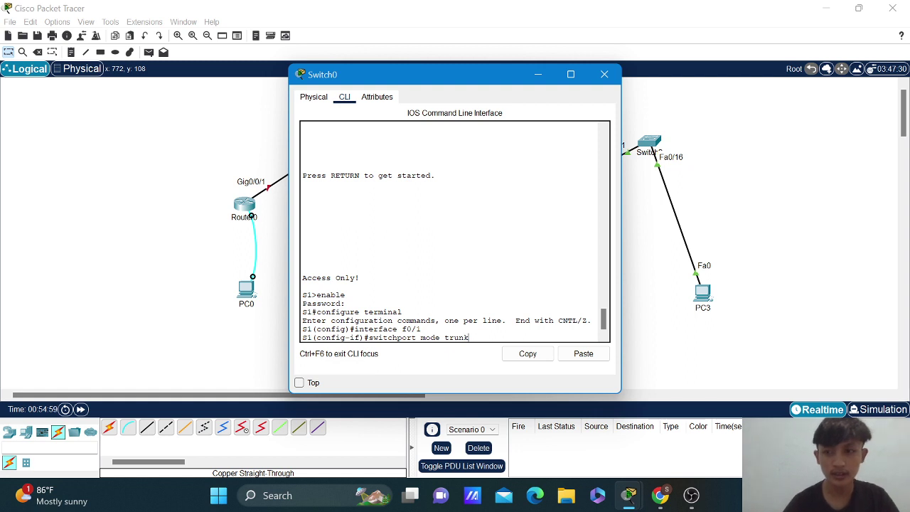
key(Return)
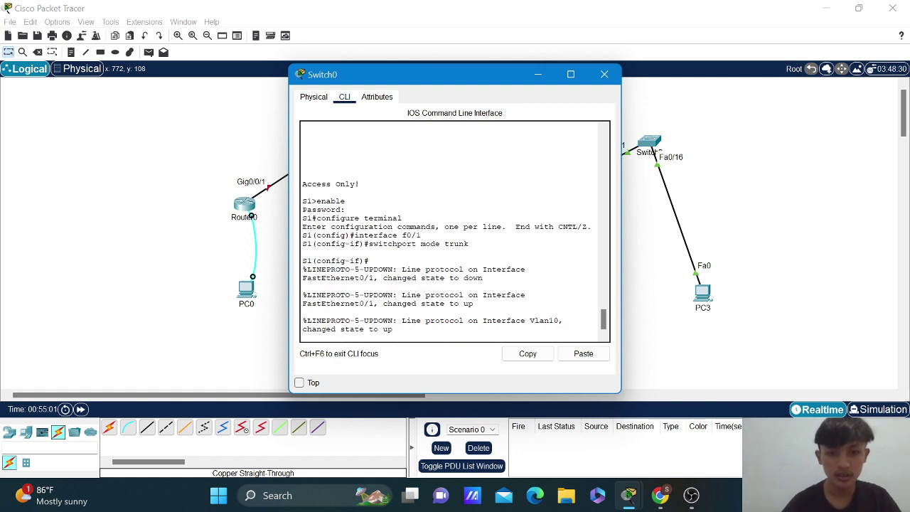
key(Return)
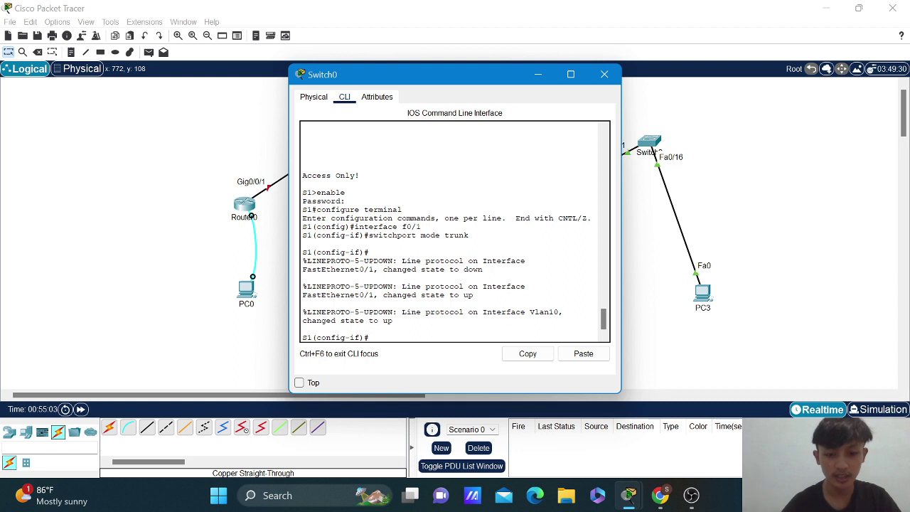
text(swi)
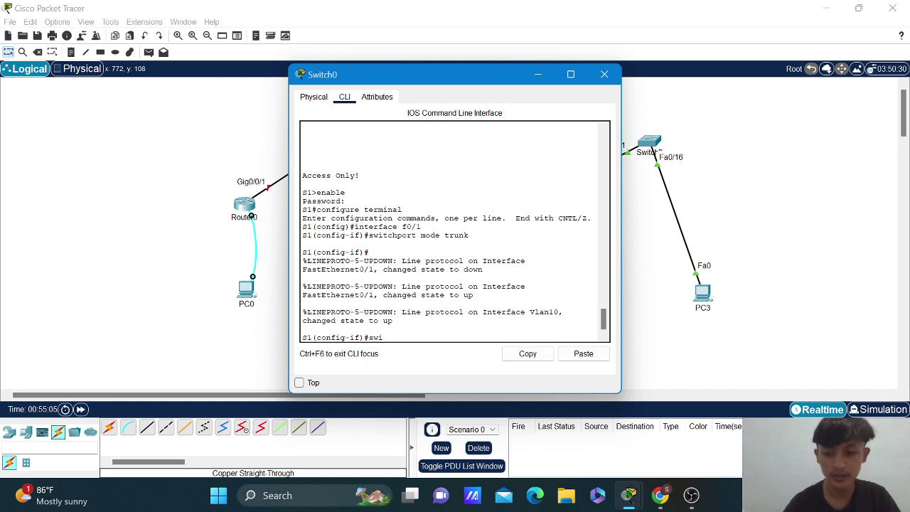
text(tch)
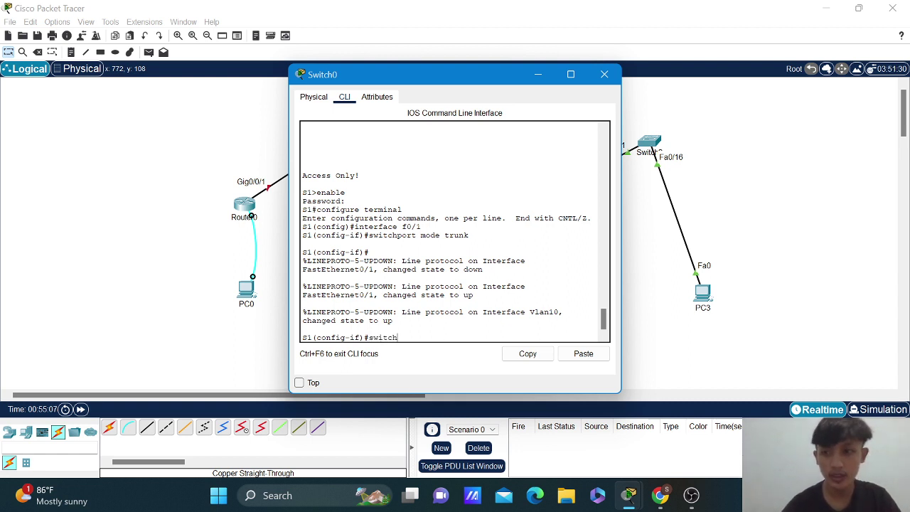
text(port )
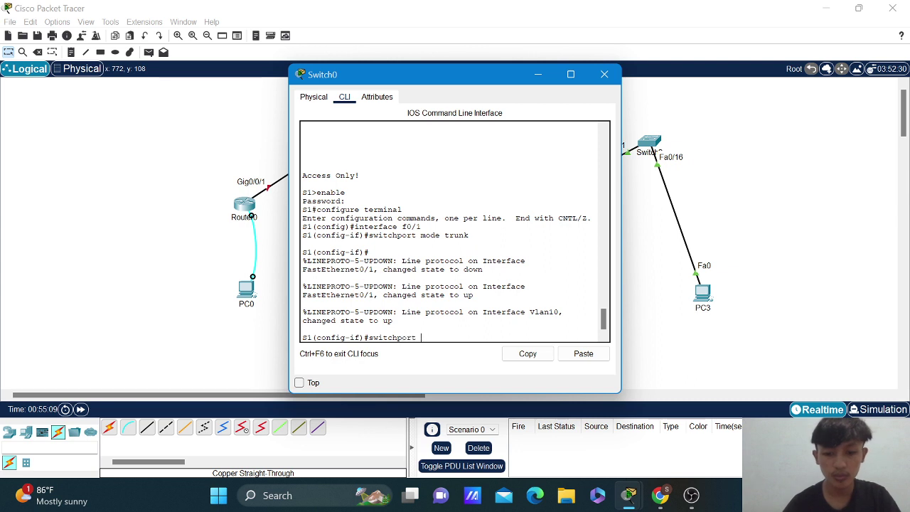
text(trunk)
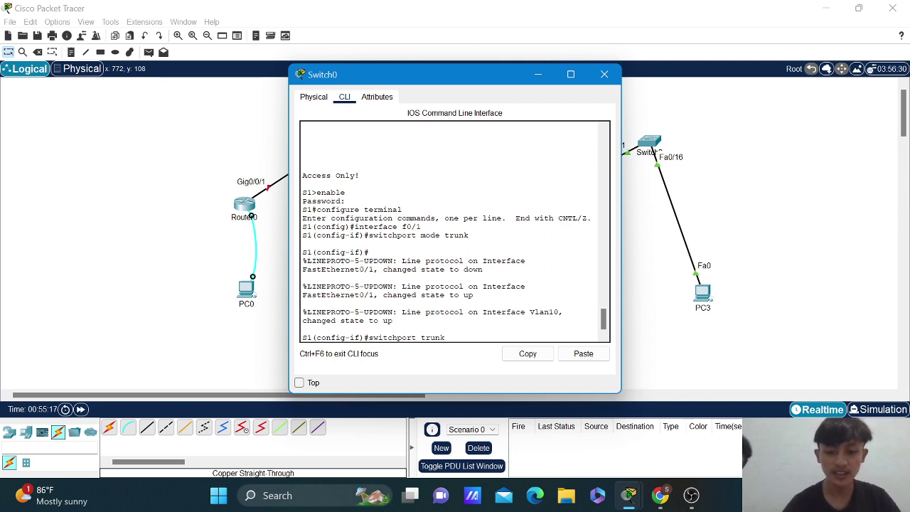
text(v)
key(BackSpace)
text(n)
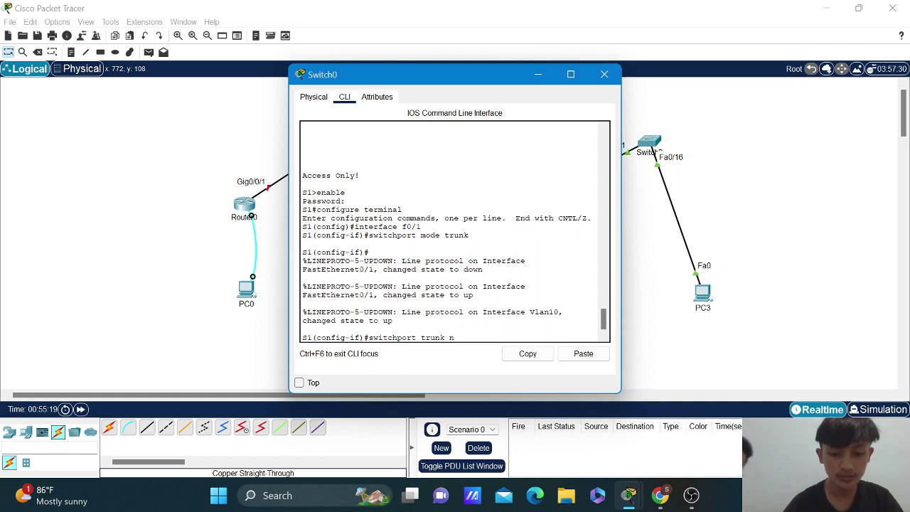
text(ative)
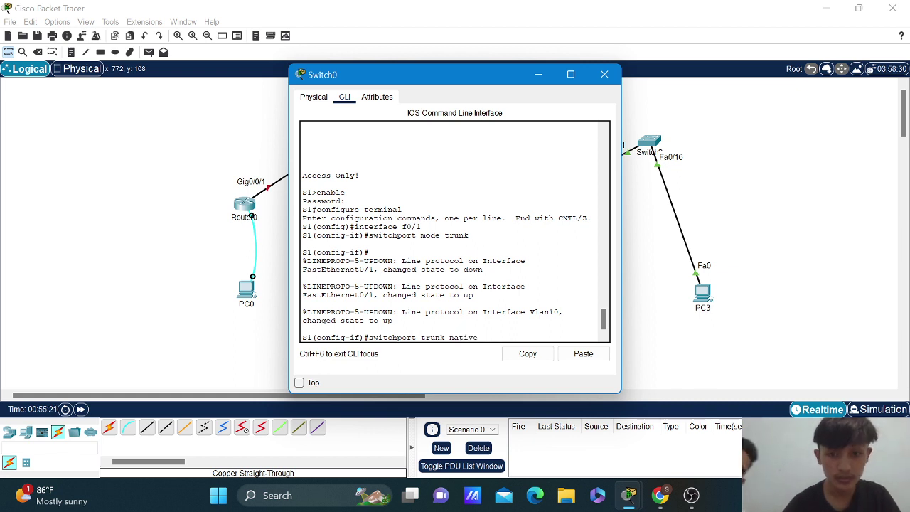
text( vlan 100)
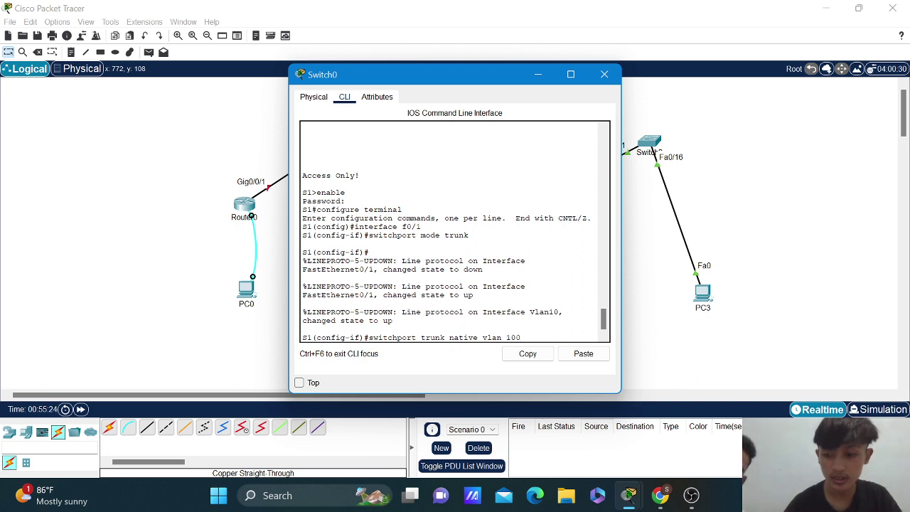
key(Return)
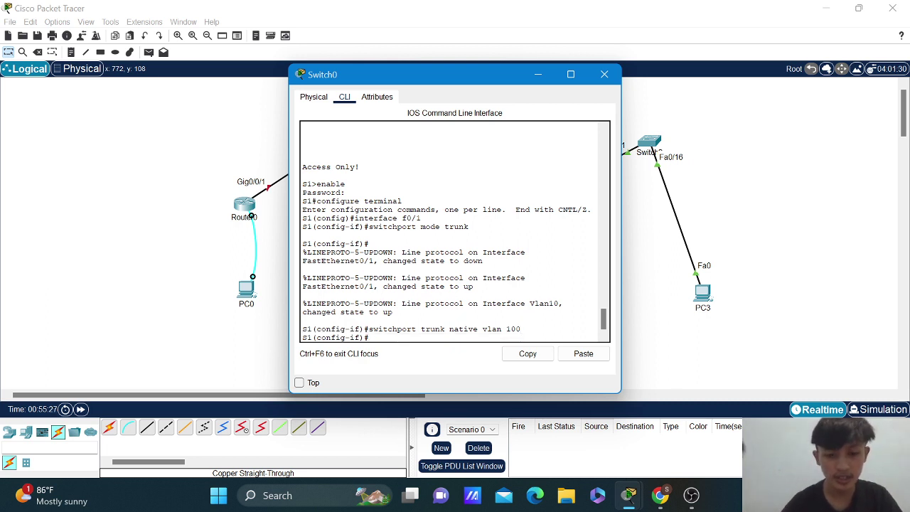
key(Up)
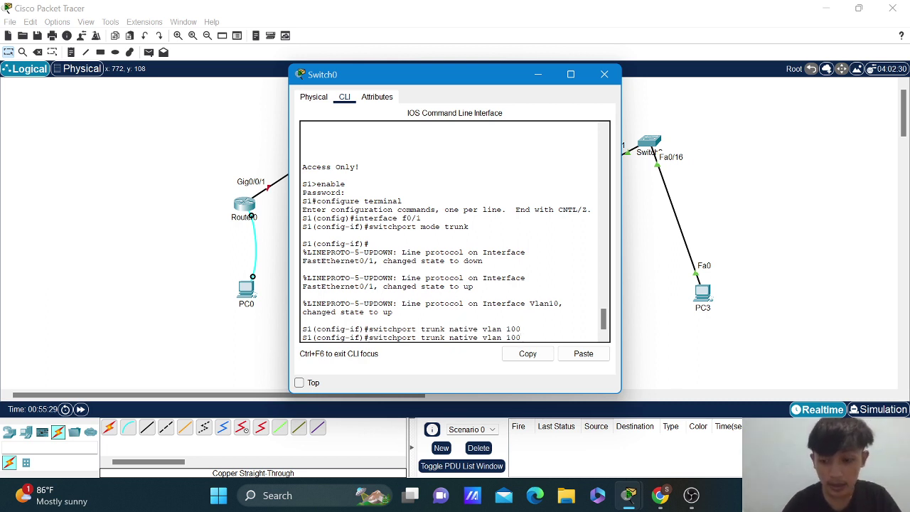
Reapply native VLAN 100 and allow VLANs 10,20,30,40,100 on the f0/1 trunk.
key(Return)
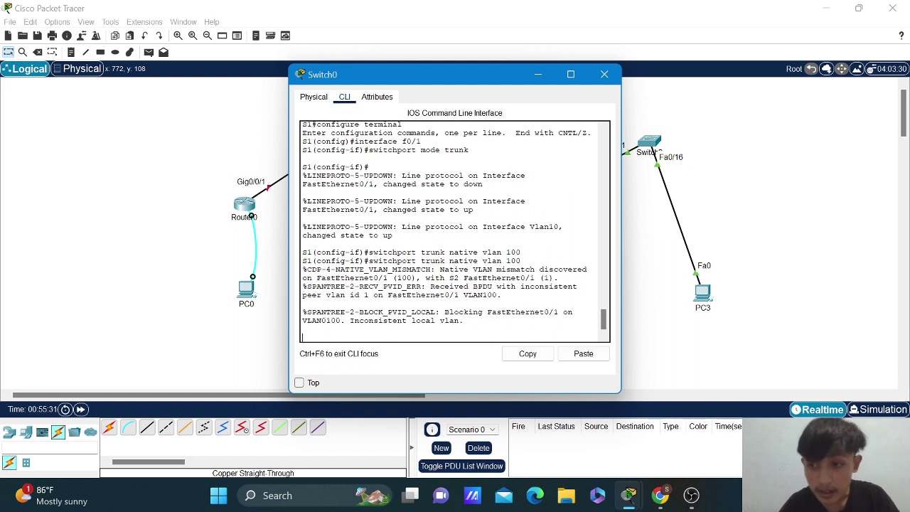
key(Return)
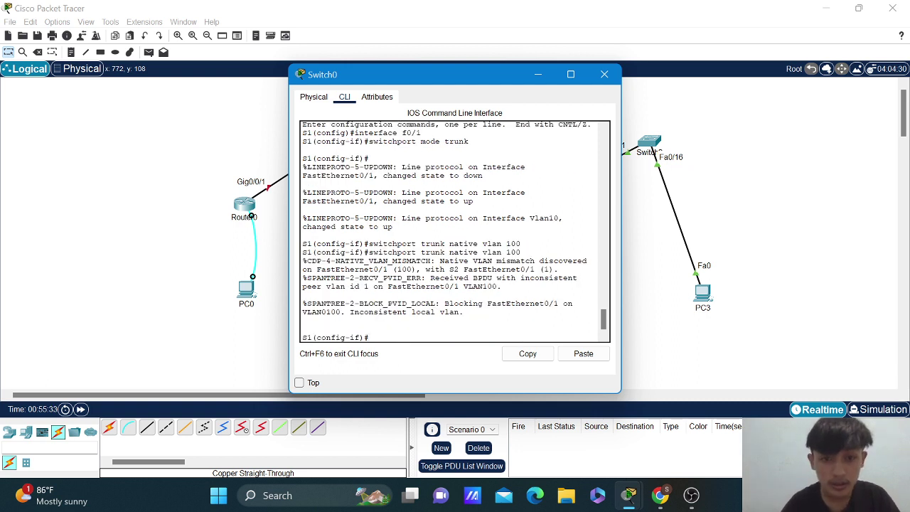
key(Up)
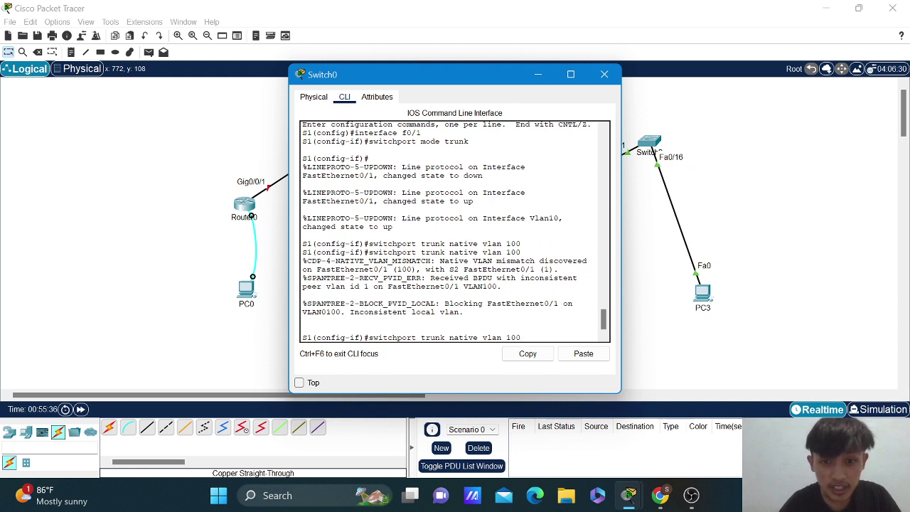
key(BackSpace)
key(BackSpace)
key(BackSpace)
key(BackSpace)
key(BackSpace)
key(BackSpace)
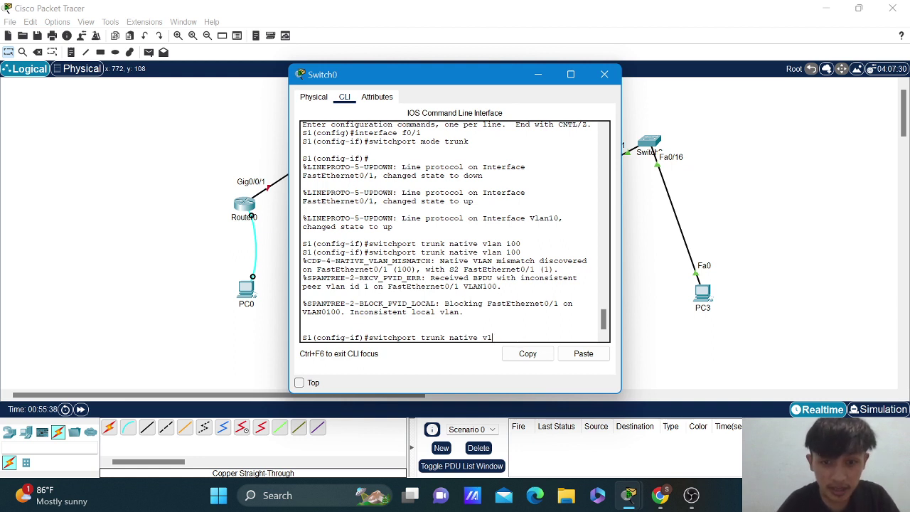
key(BackSpace)
key(BackSpace)
key(BackSpace)
key(BackSpace)
key(BackSpace)
key(BackSpace)
key(BackSpace)
key(BackSpace)
key(BackSpace)
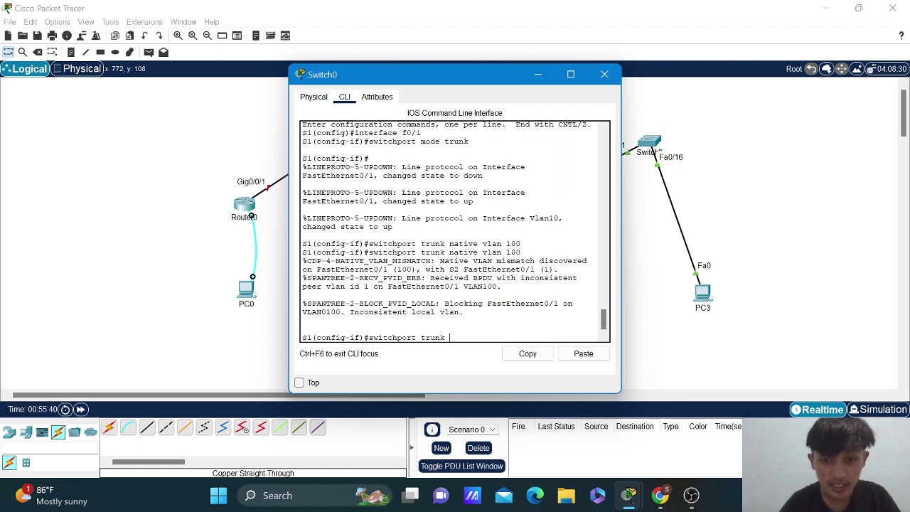
key(BackSpace)
key(BackSpace)
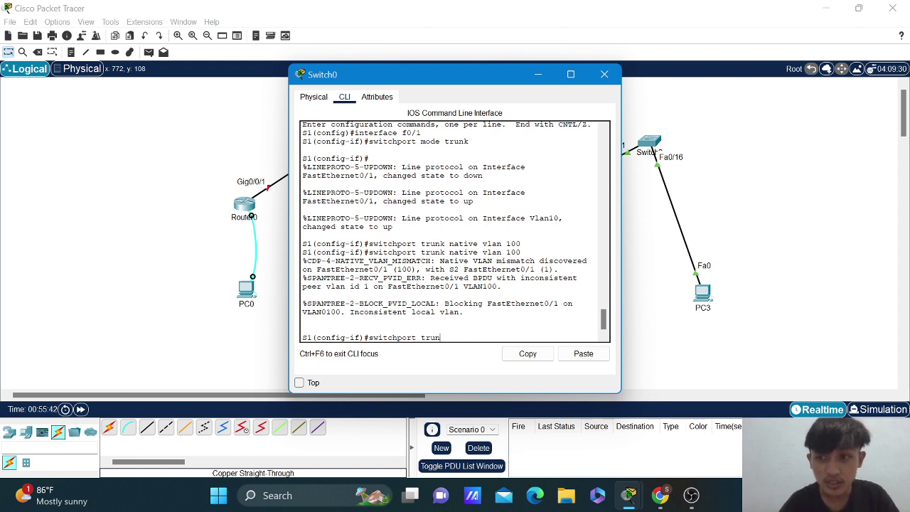
key(BackSpace)
key(BackSpace)
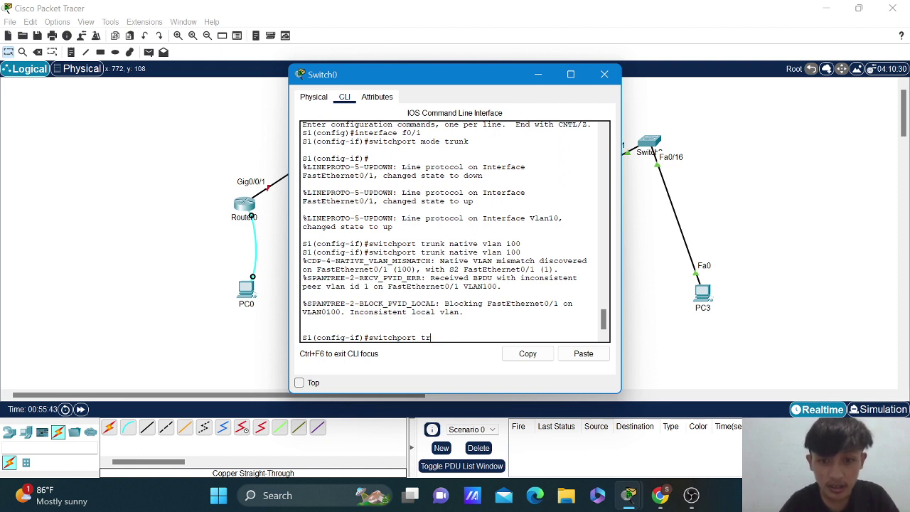
text(unk al)
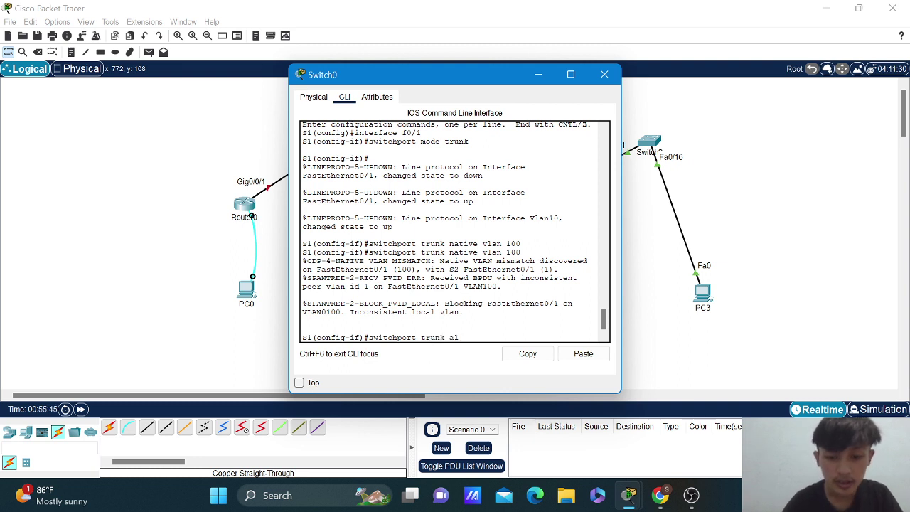
text(lowed)
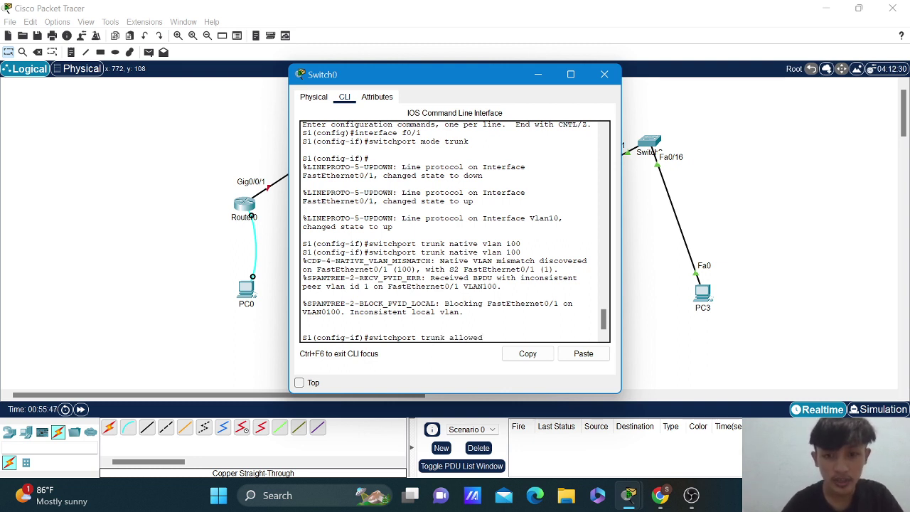
text( v)
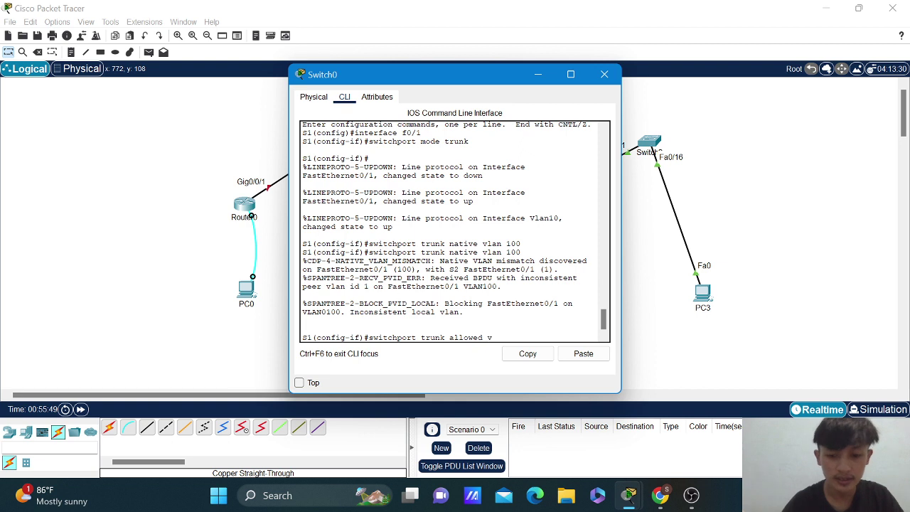
text(lan)
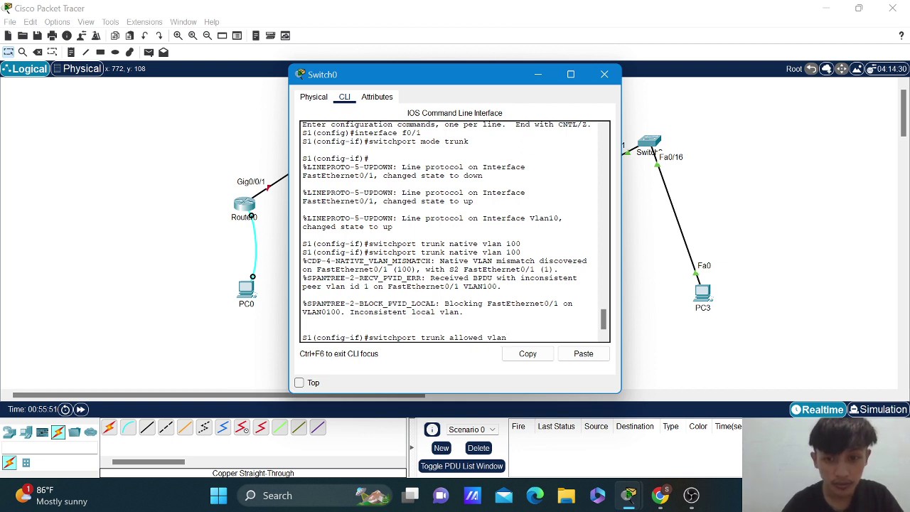
text( 10,20)
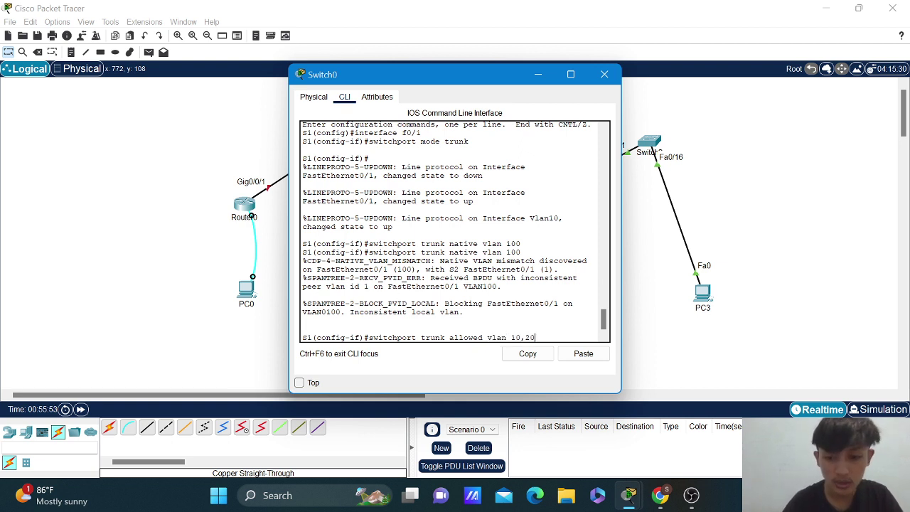
text(,30,)
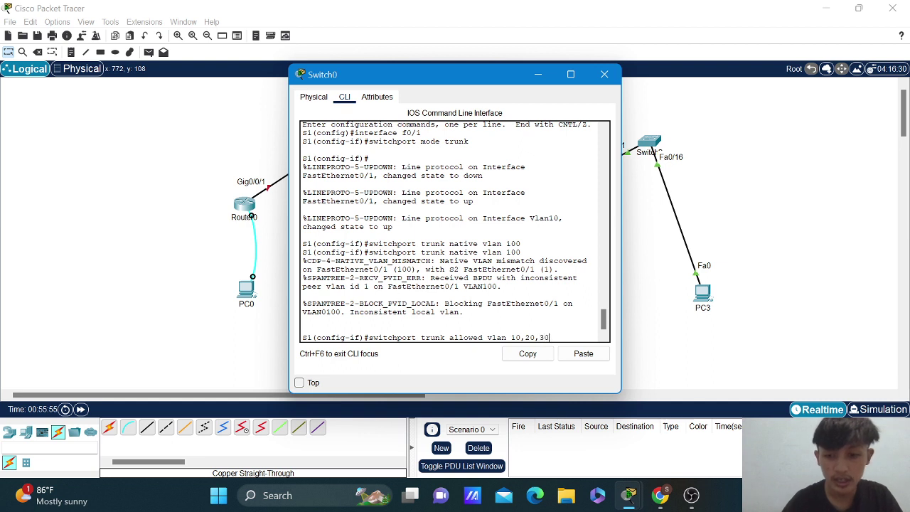
text(0,100)
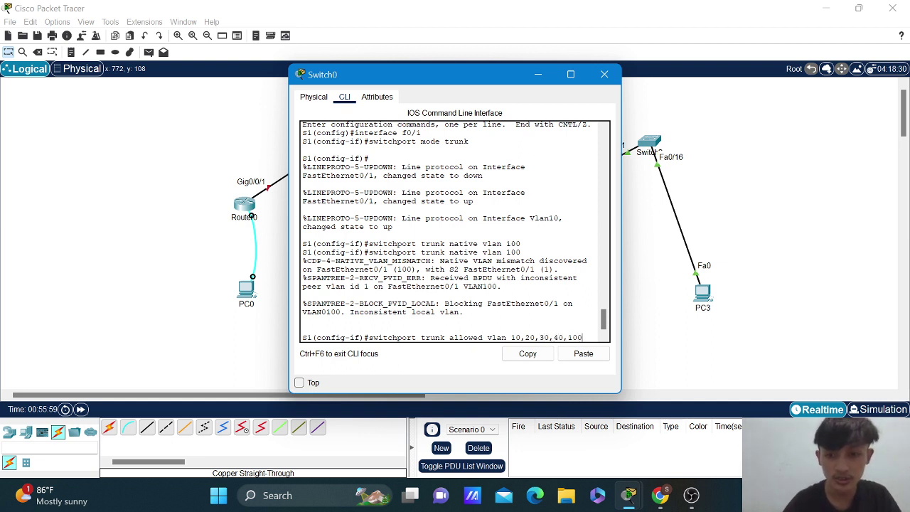
key(Return)
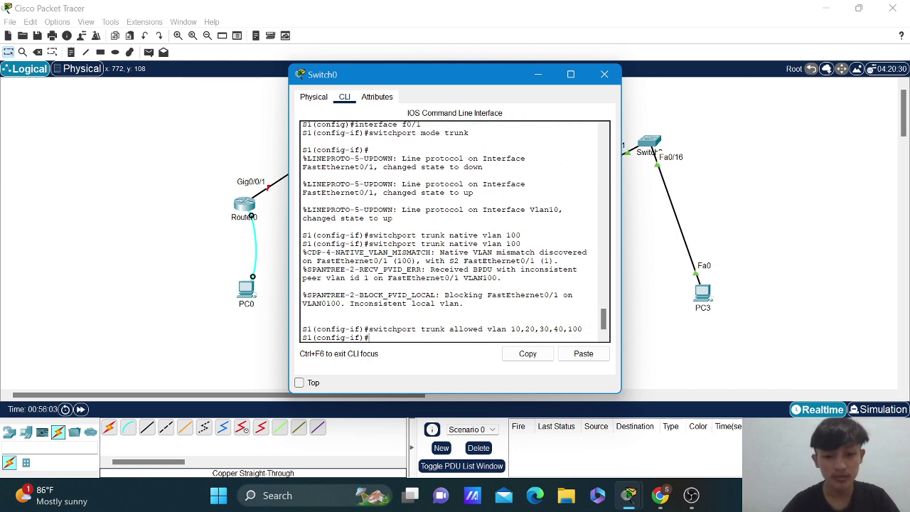
Exit to global configuration and enter interface f0/5.
text(exit)
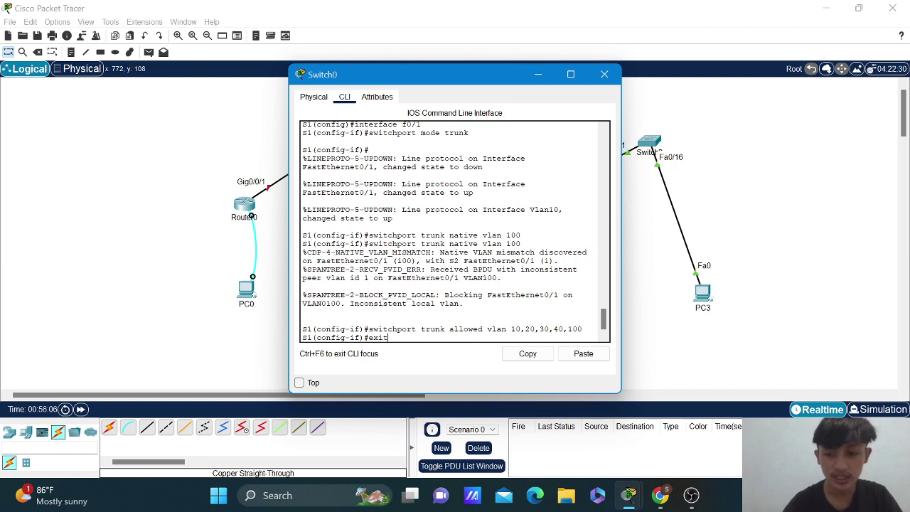
key(Return)
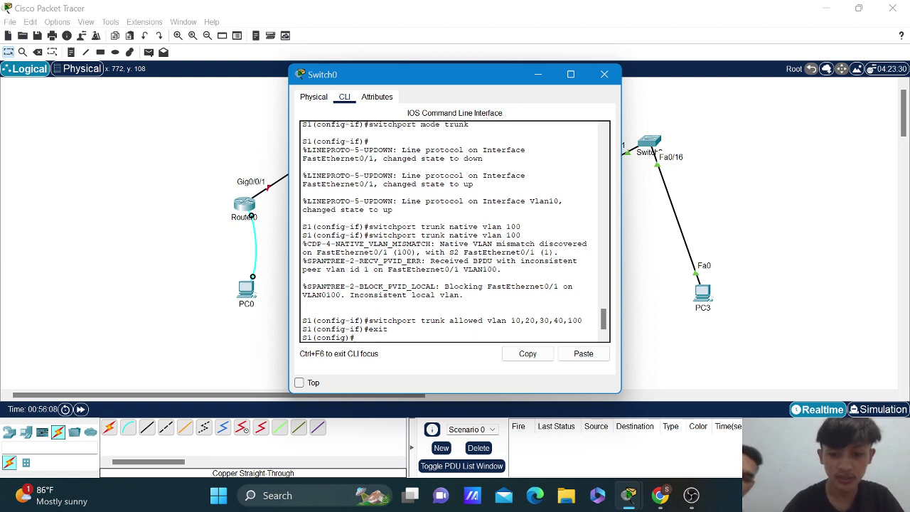
text(interfa)
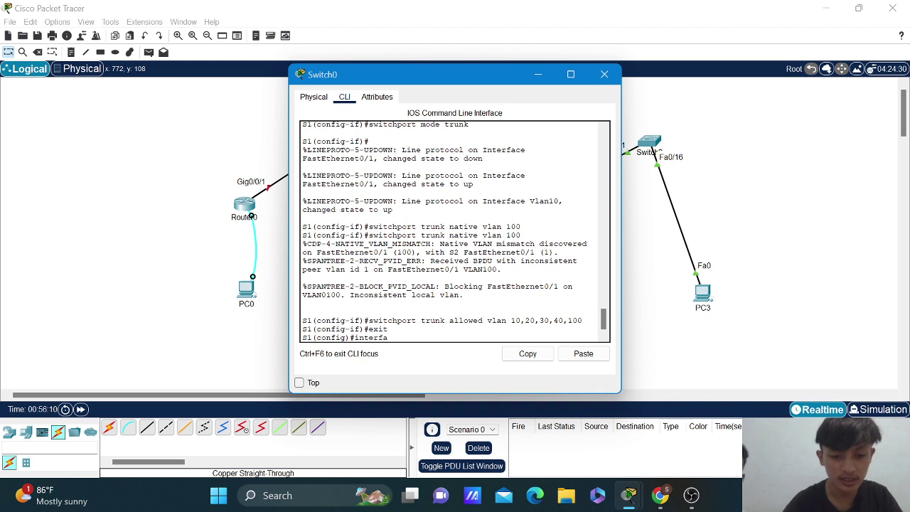
text(ce f)
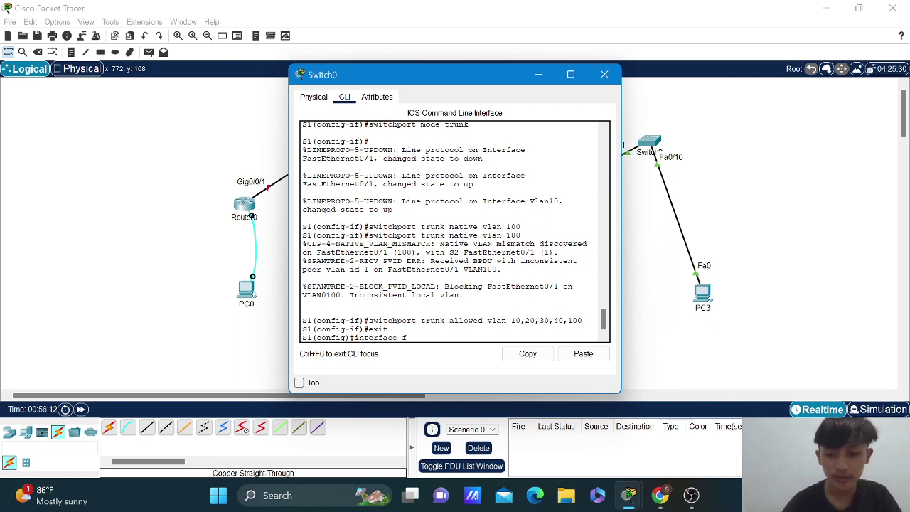
text(0/)
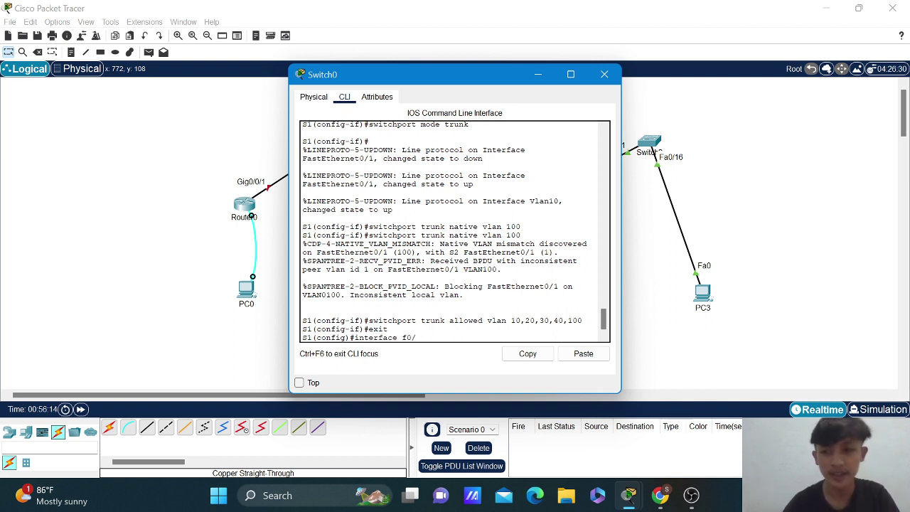
text(5)
Make F0/5 a trunk with native VLAN 100, reusing commands from history.
key(Return)
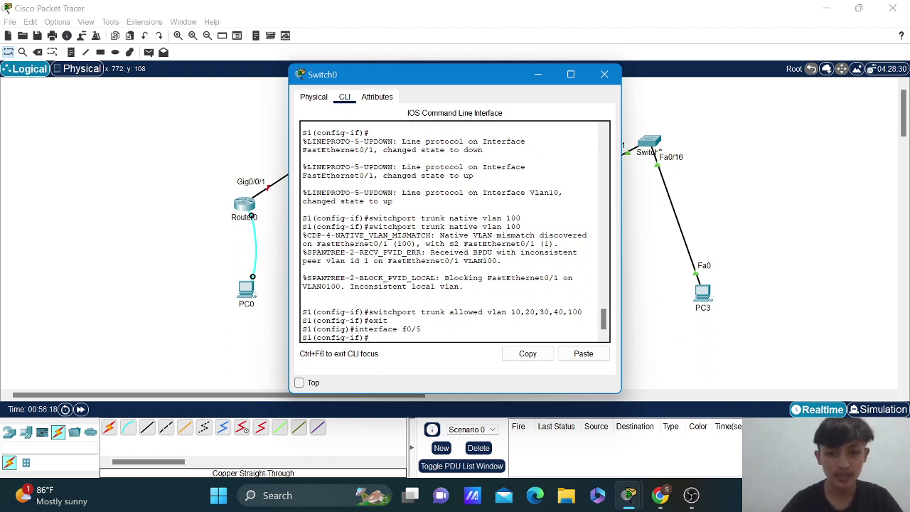
key(Up)
key(Up)
key(Up)
key(Up)
key(Up)
key(Up)
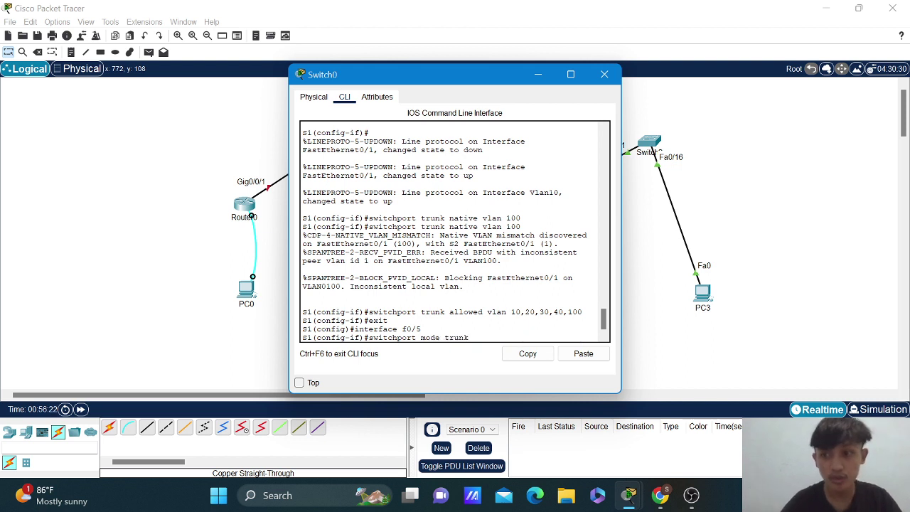
key(Return)
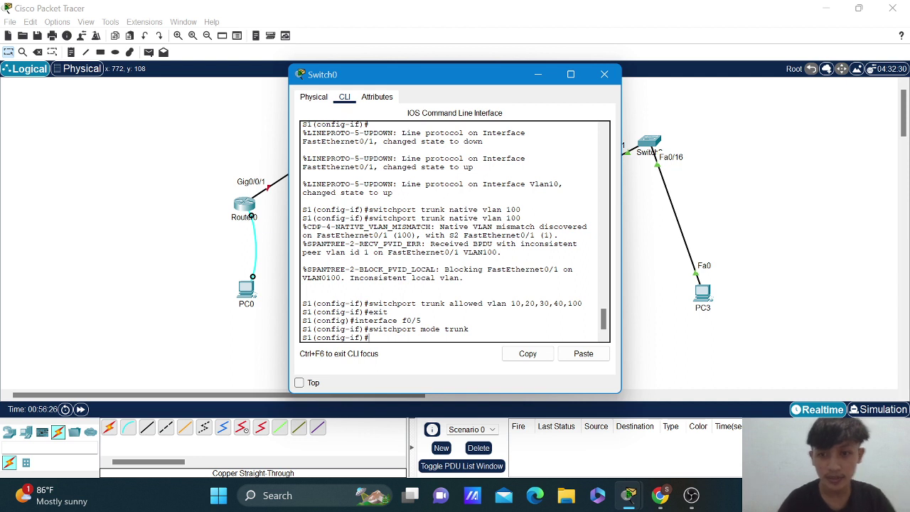
key(Up)
key(Up)
key(Up)
key(Up)
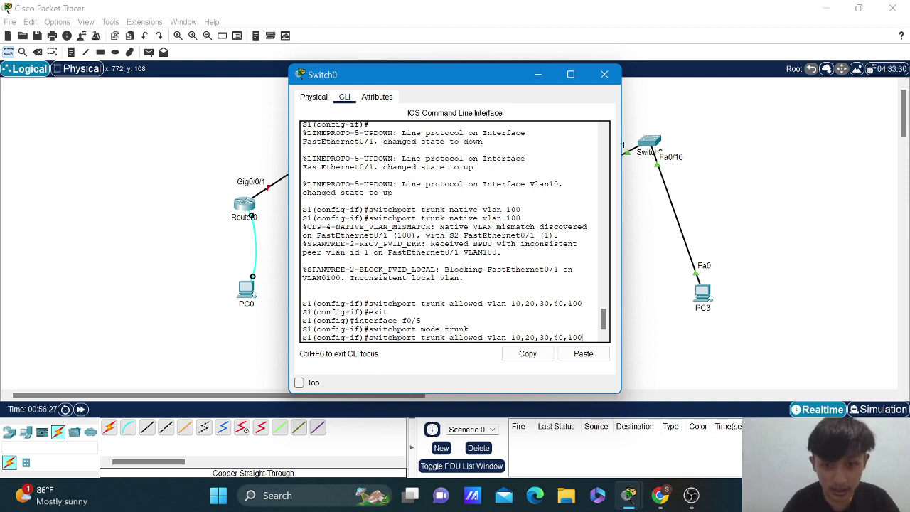
key(Up)
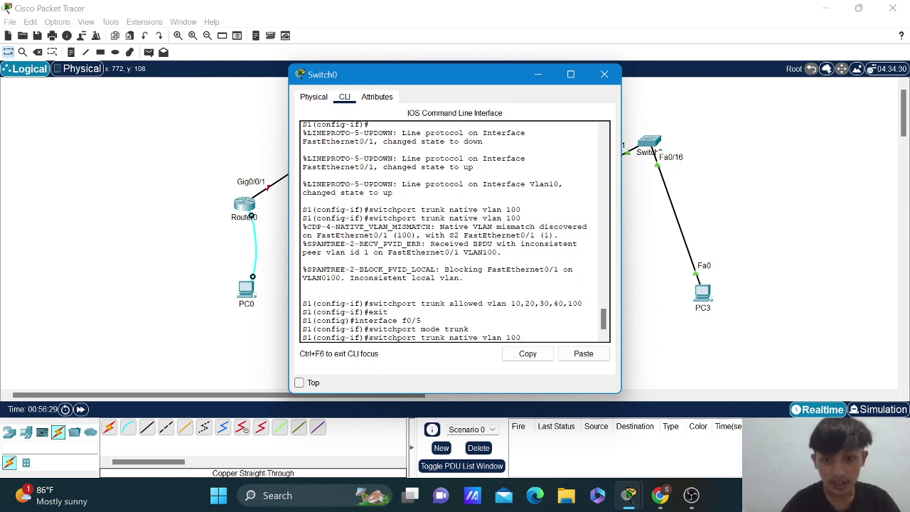
key(Return)
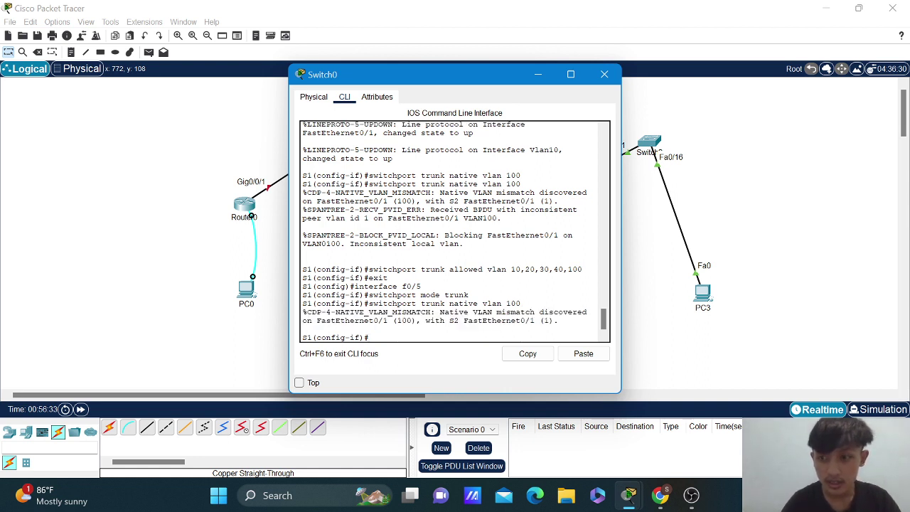
Allow VLANs 10,20,30,40,100 on F0/5 and return to privileged EXEC with end.
key(Up)
key(Up)
key(Up)
key(Up)
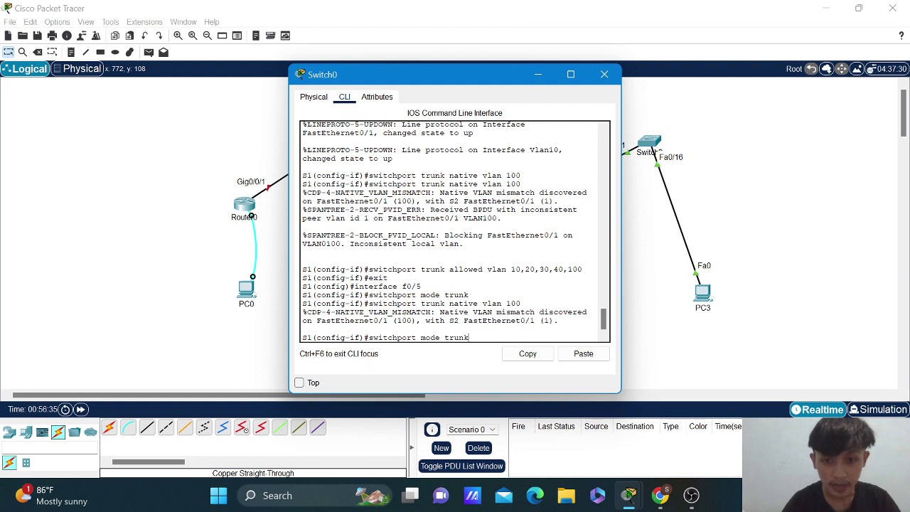
key(Up)
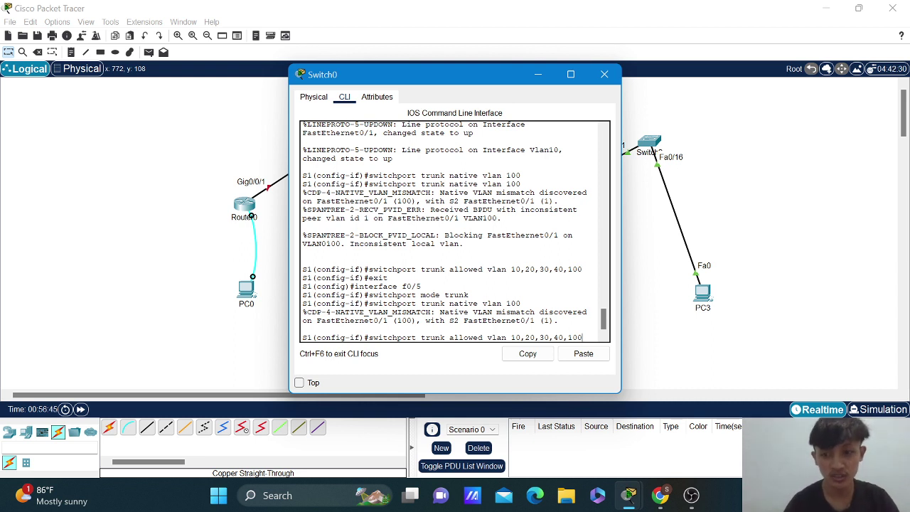
key(Return)
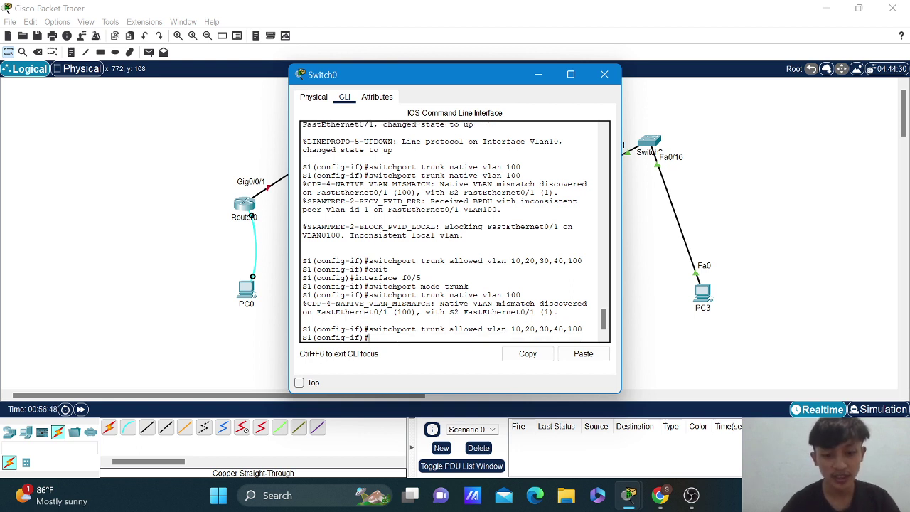
text(end)
key(Return)
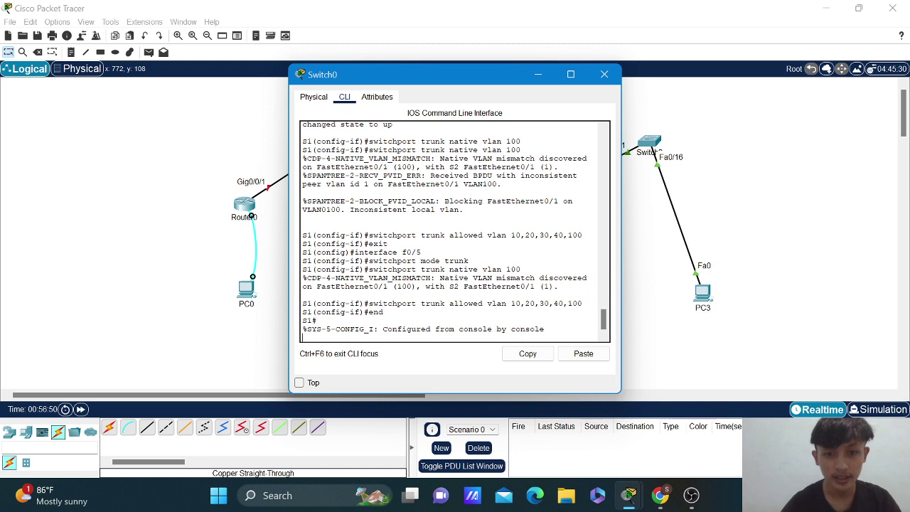
key(Return)
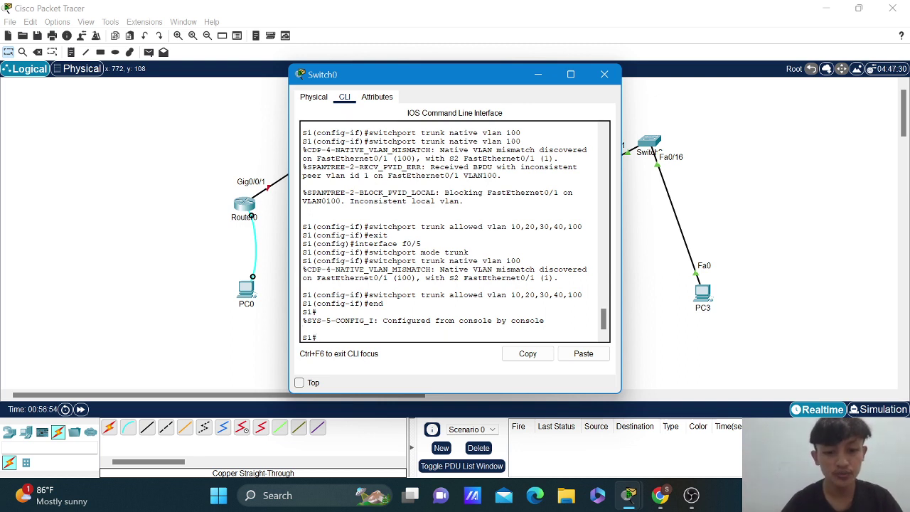
Run show interface trunk to check Fa0/1's native VLAN 100 and allowed VLANs.
text(show)
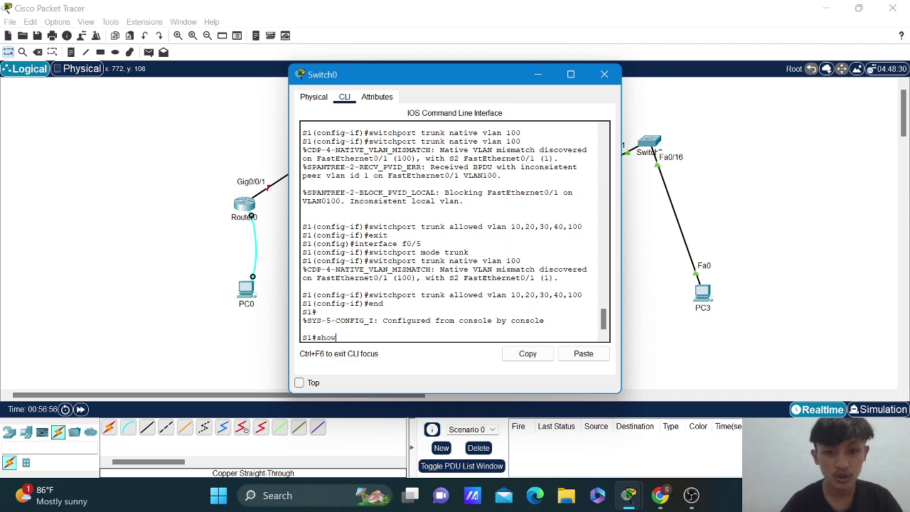
text( inter)
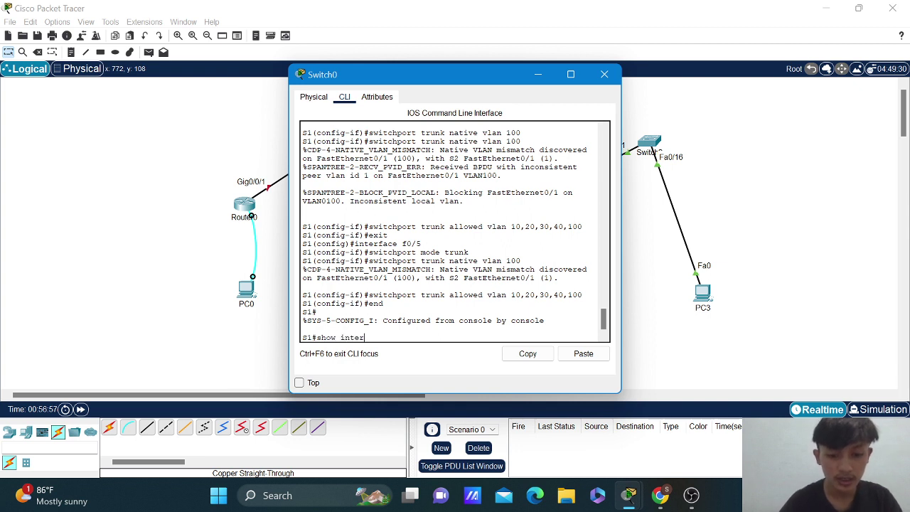
text(face trunk)
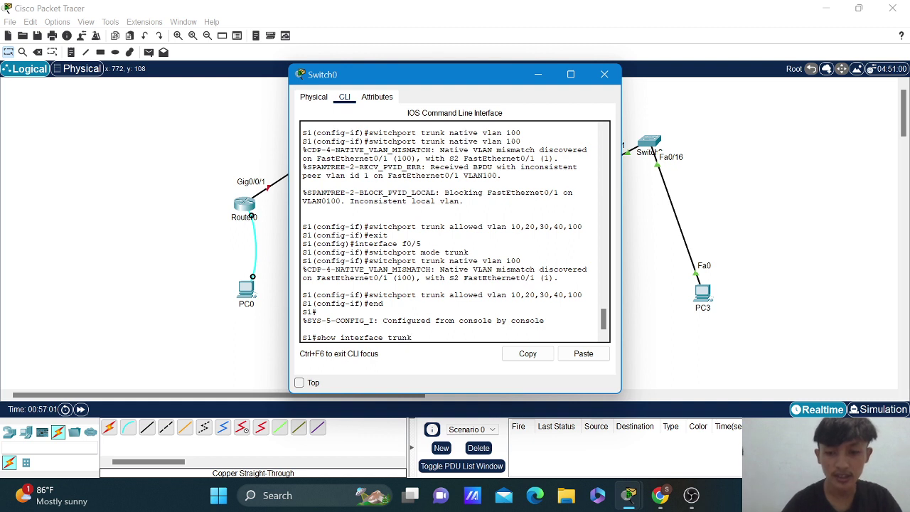
key(Return)
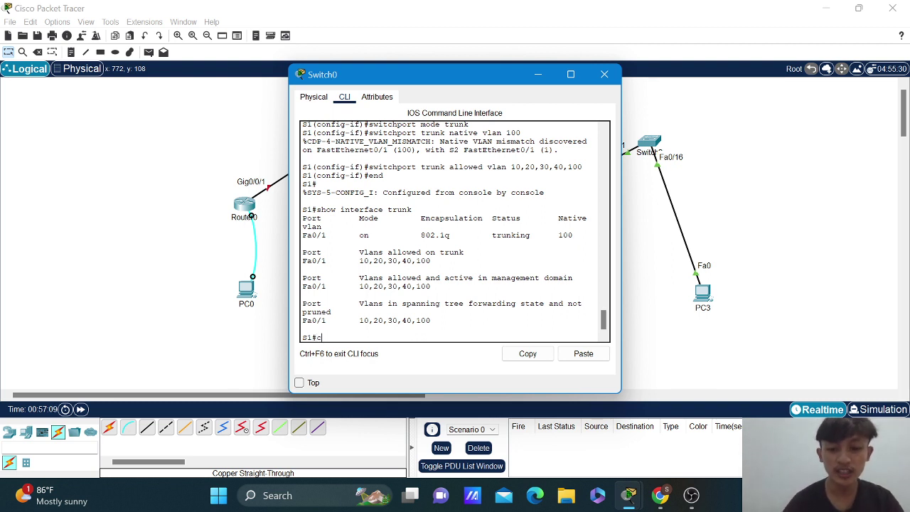
text(py running)
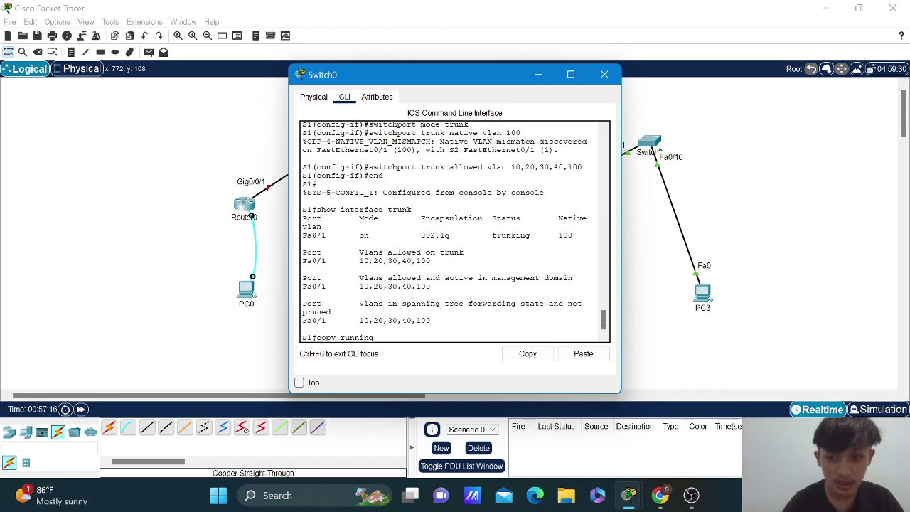
Save running-config to startup-config with the default name and close Switch0's window.
text(-)
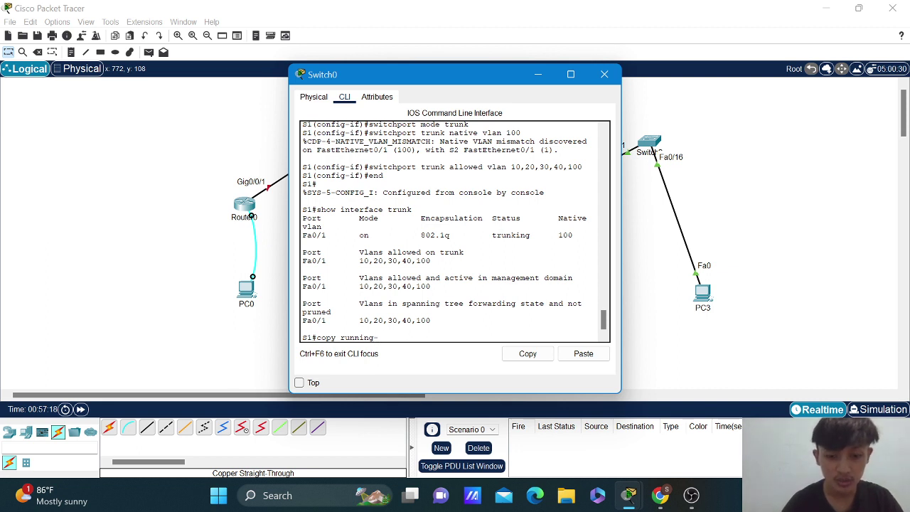
text(config)
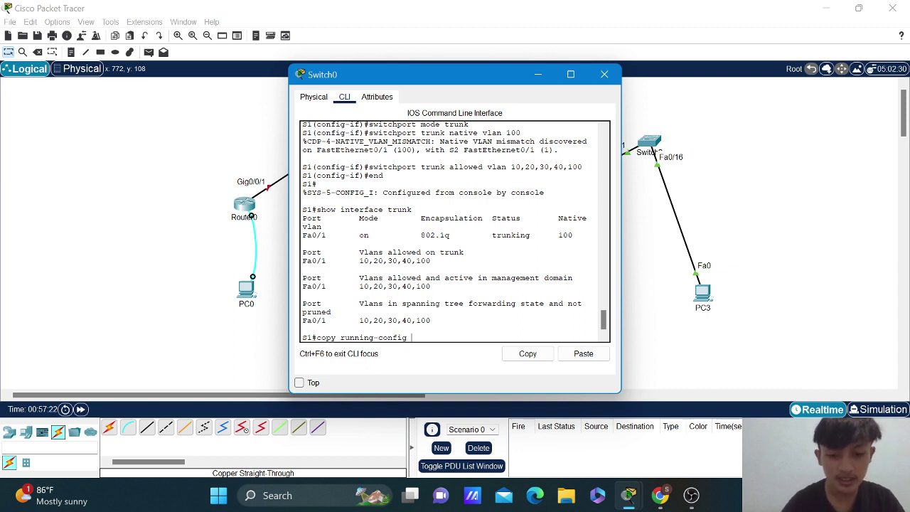
text( st)
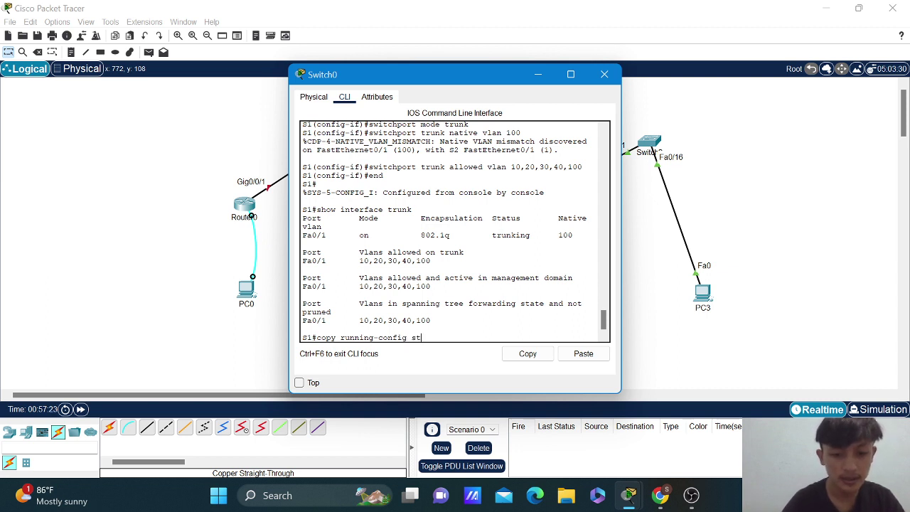
text(art)
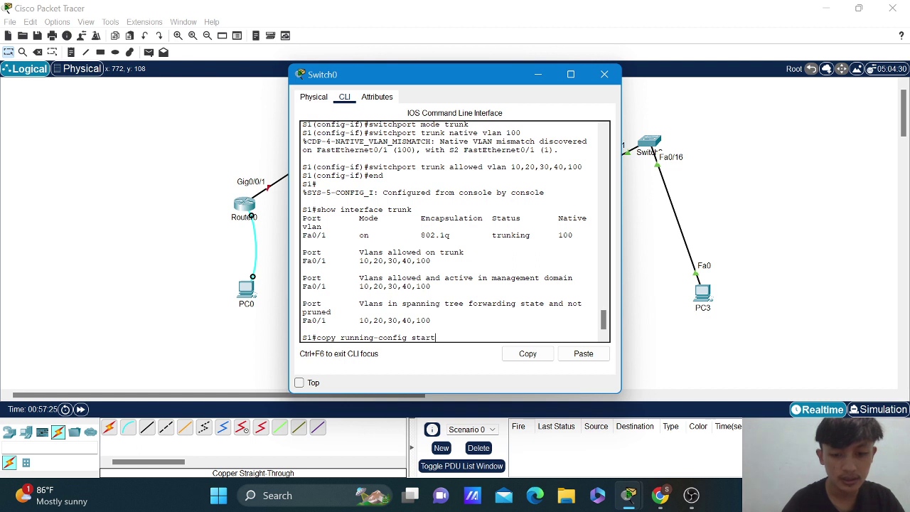
text(up-)
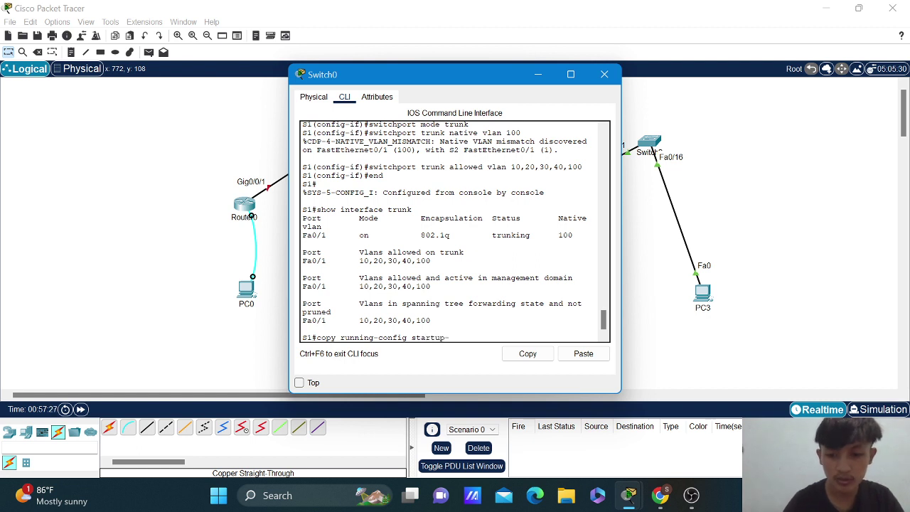
text(co)
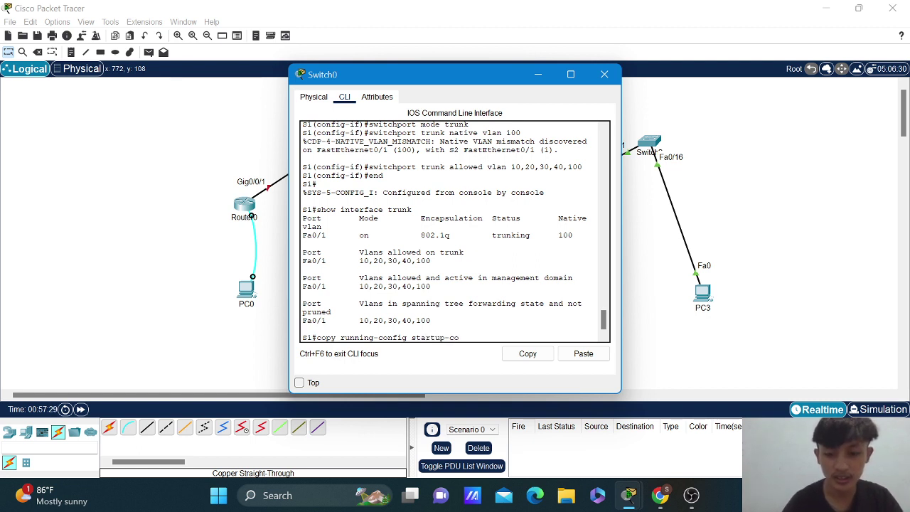
text(nfig)
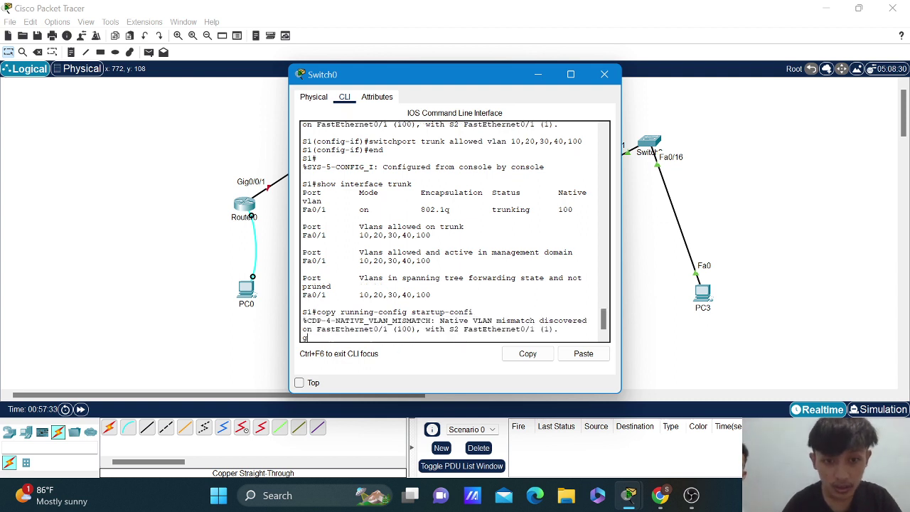
key(Return)
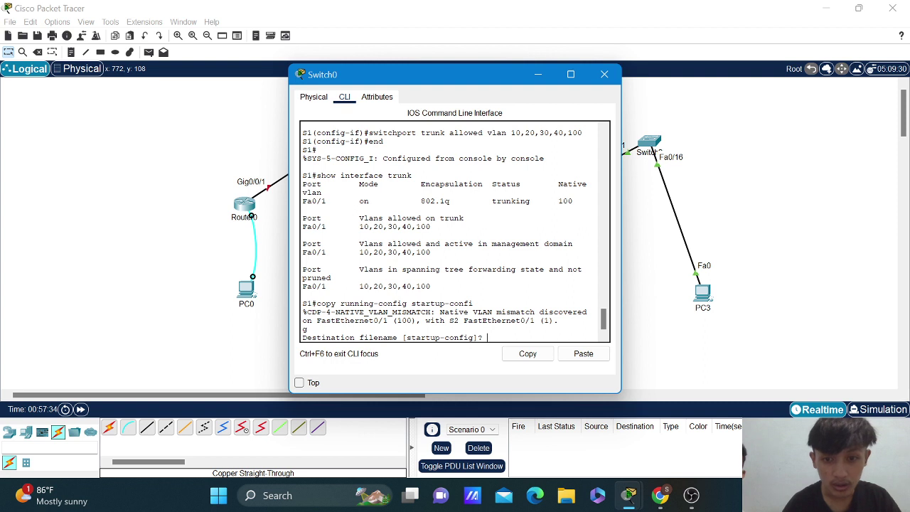
key(Return)
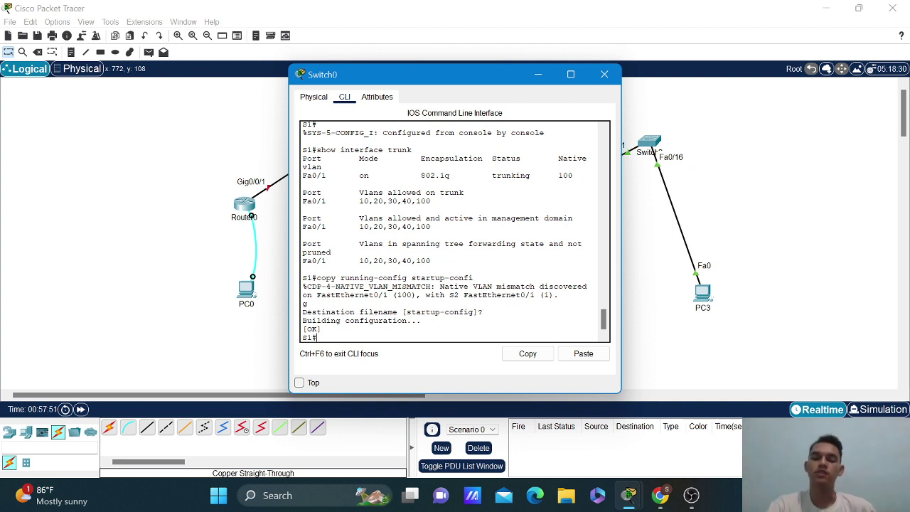
click(590, 75)
Open Switch1's CLI and set interface f0/2 to switchport mode trunk.
double_click(480, 238)
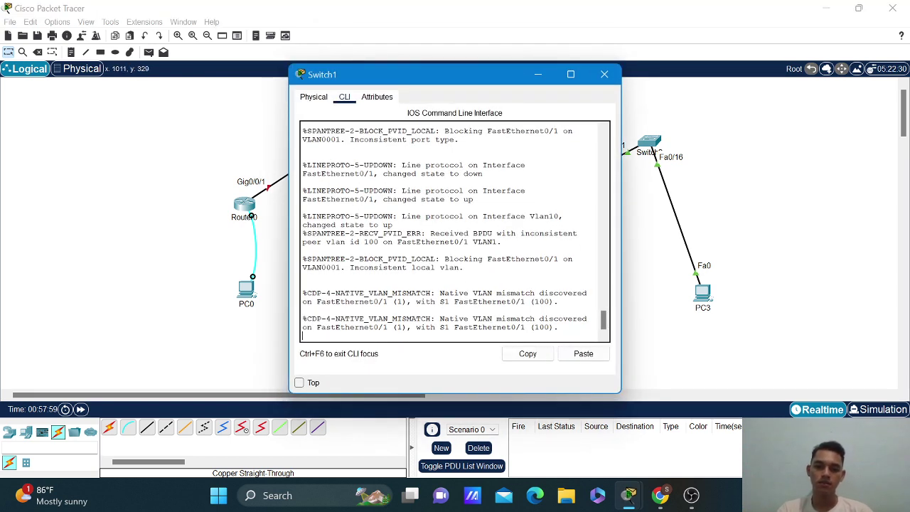
key(Return)
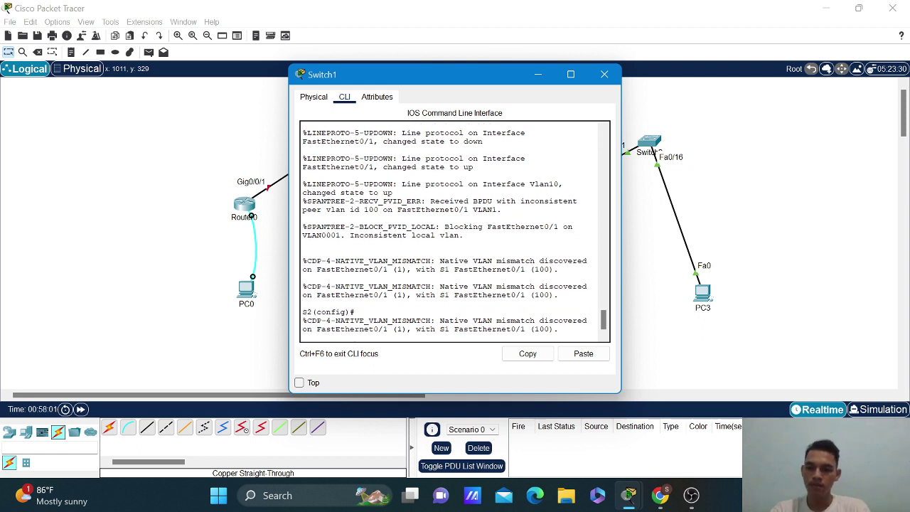
key(Return)
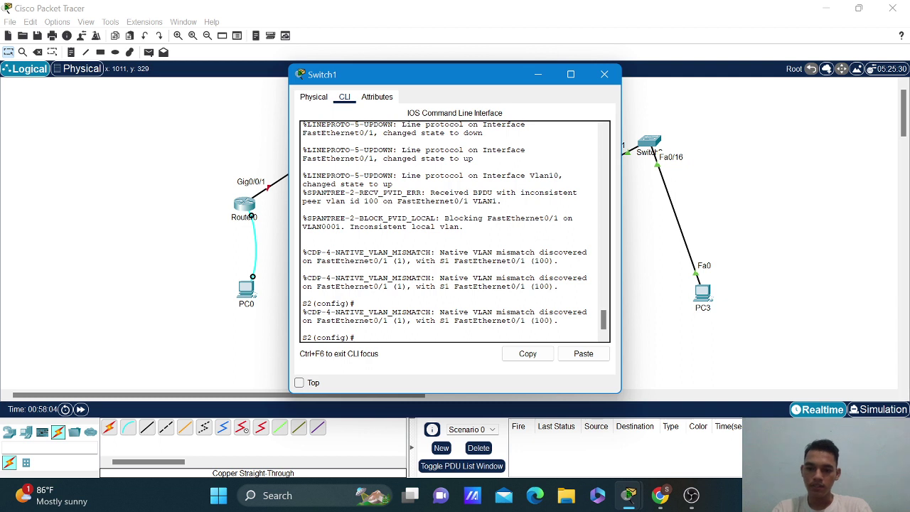
text(interface)
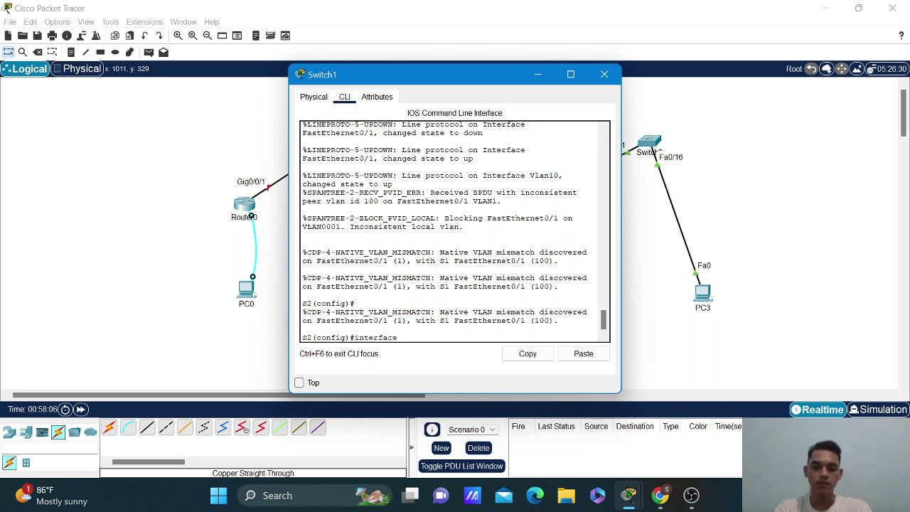
text( f0/2)
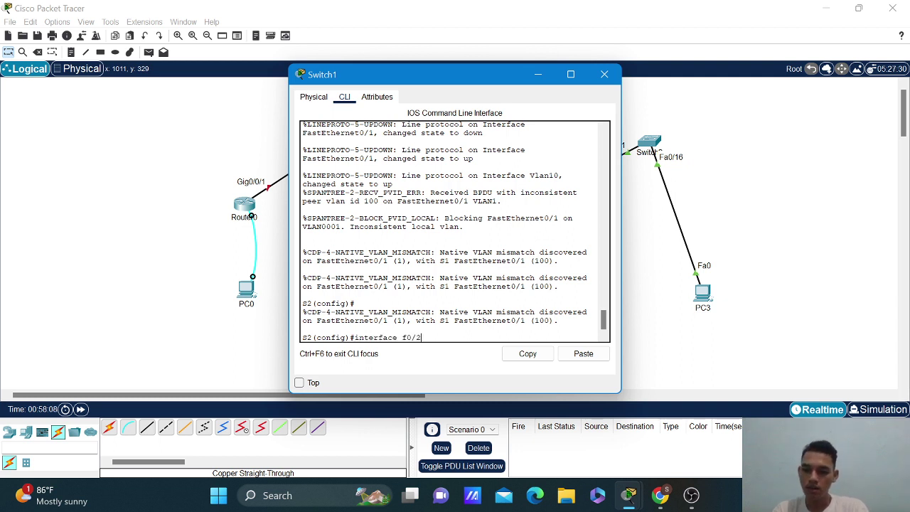
key(Return)
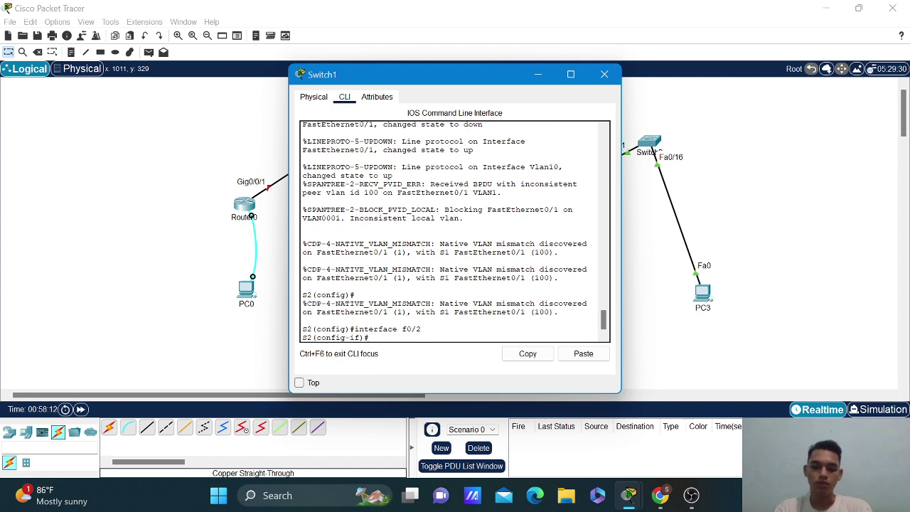
text(switc)
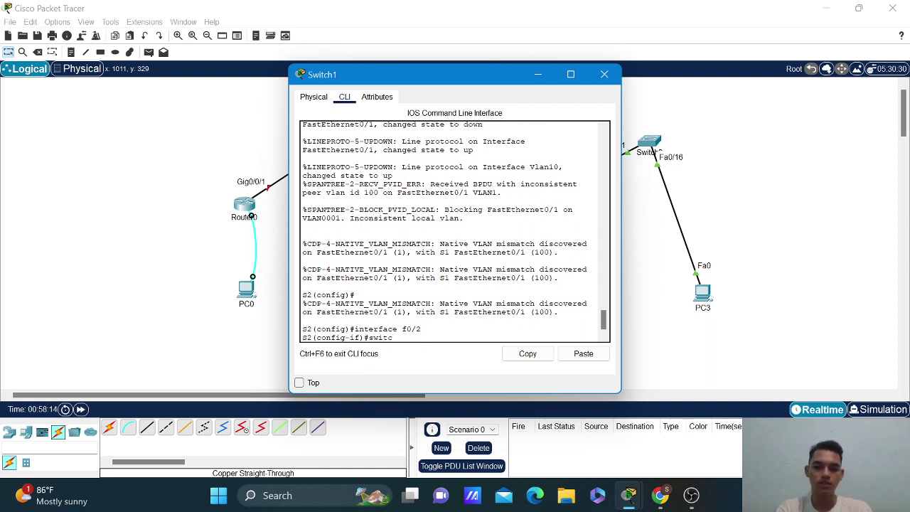
text(h)
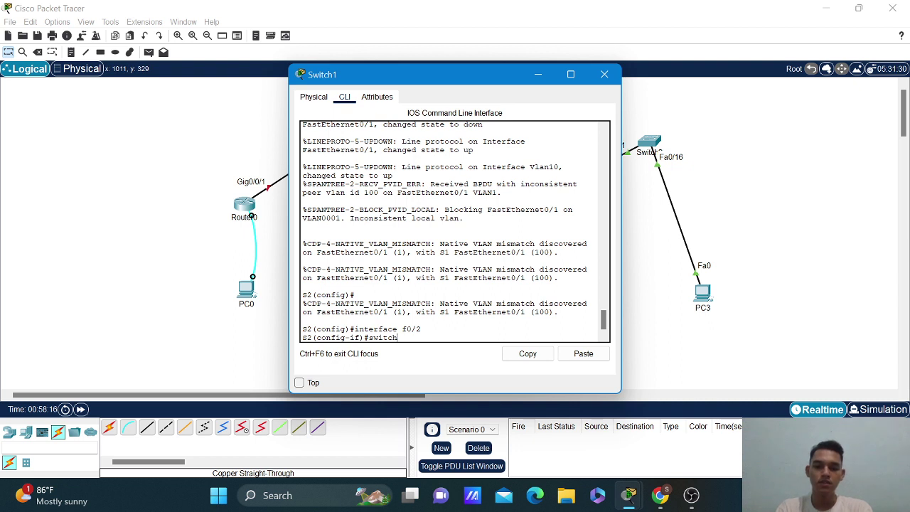
text(port m)
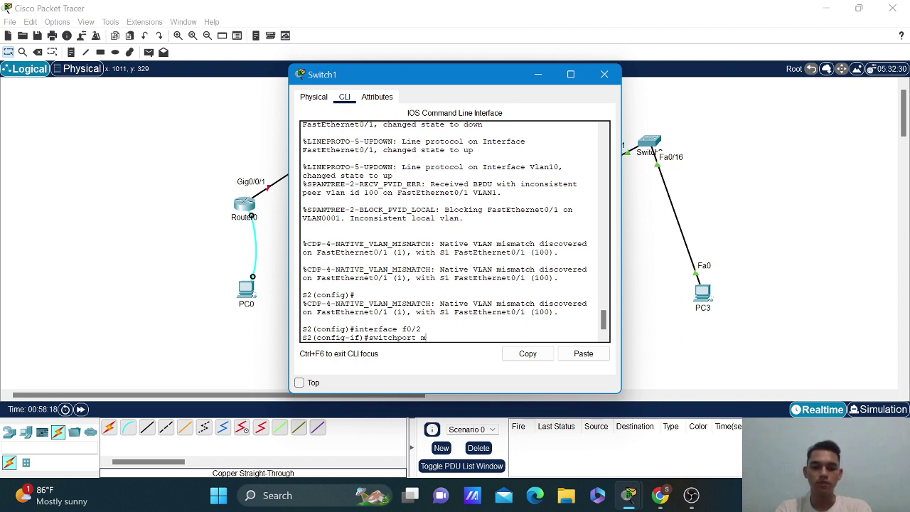
text(ode t)
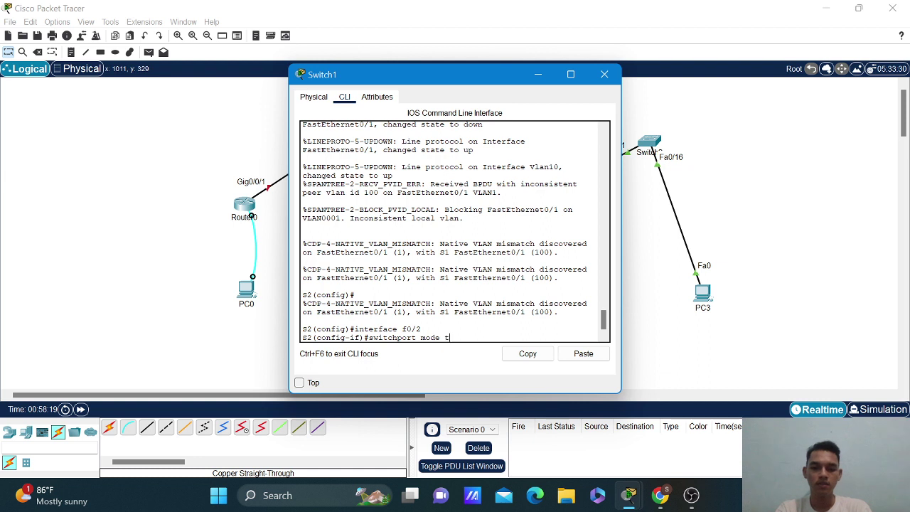
text(runk)
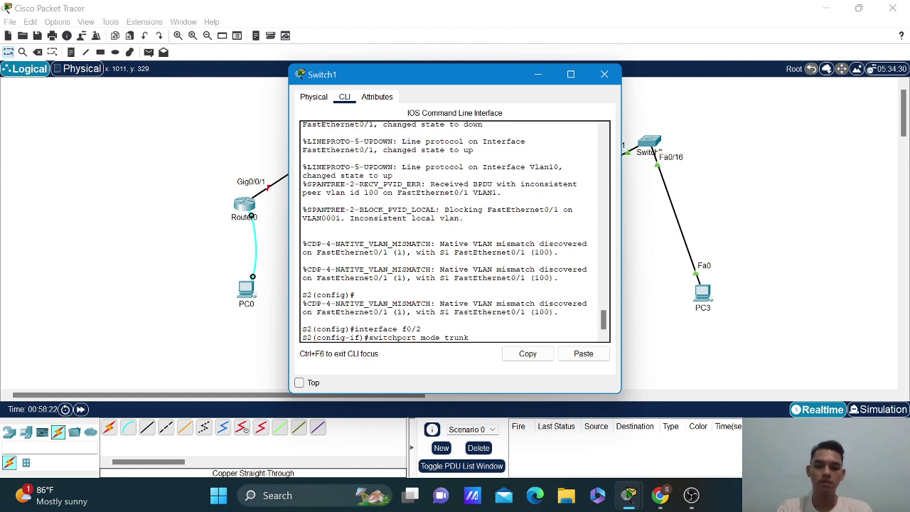
key(Return)
key(Return)
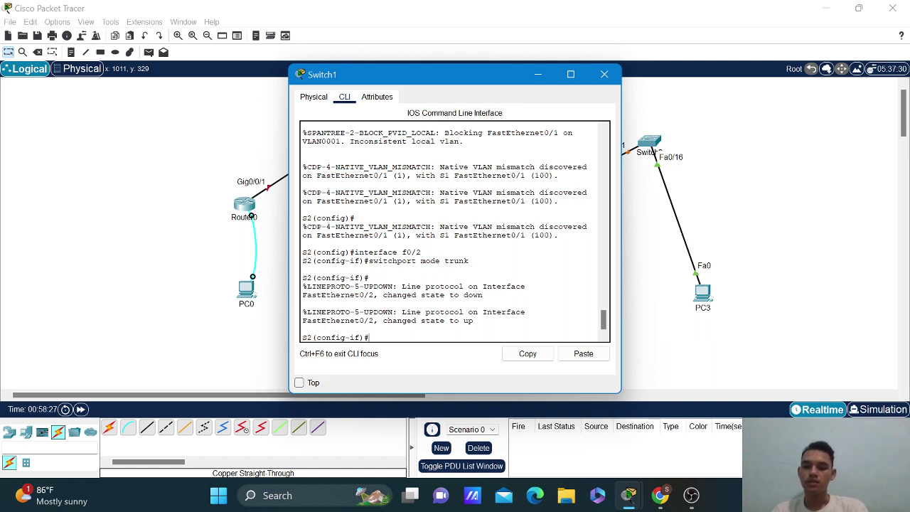
Set native VLAN 100 on the f0/2 trunk.
key(Up)
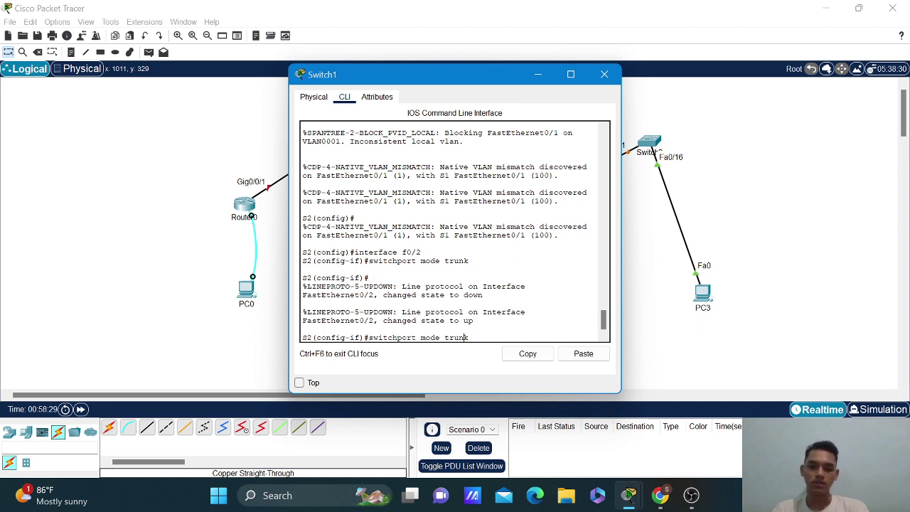
key(BackSpace)
key(BackSpace)
key(BackSpace)
key(BackSpace)
key(BackSpace)
key(BackSpace)
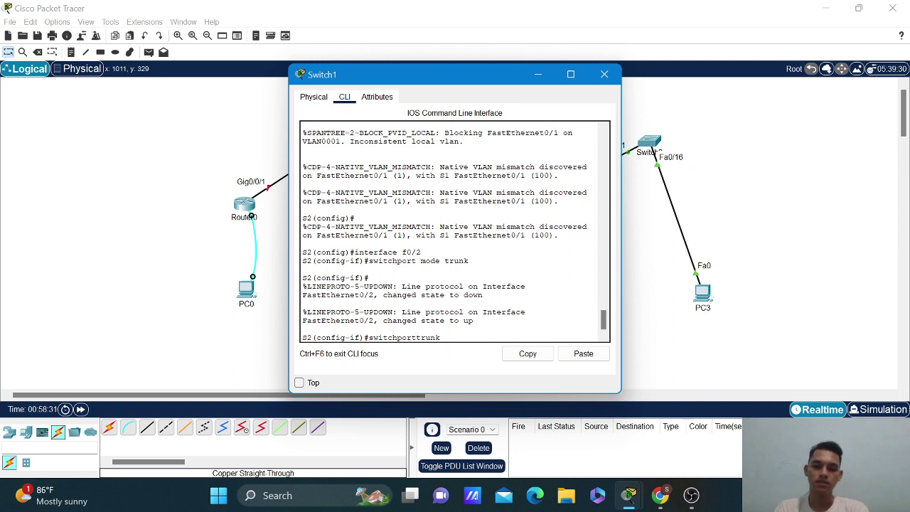
text(trunk)
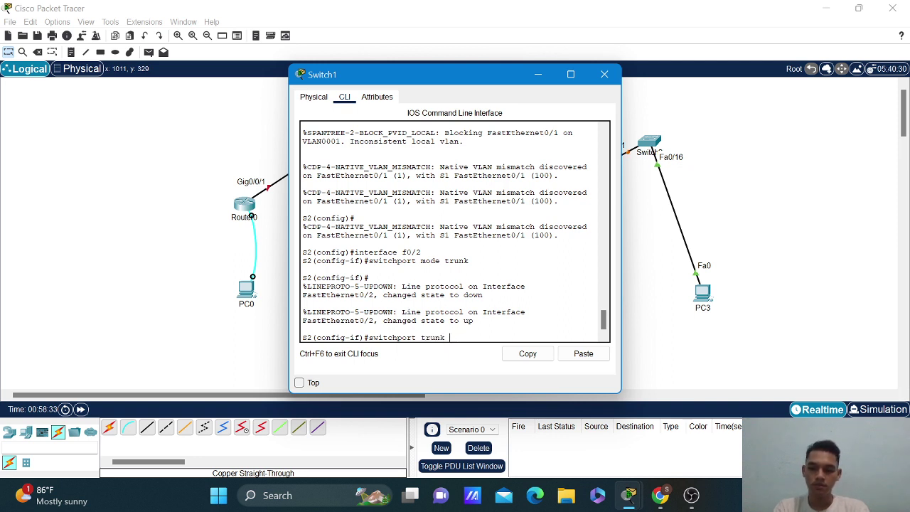
text( natice)
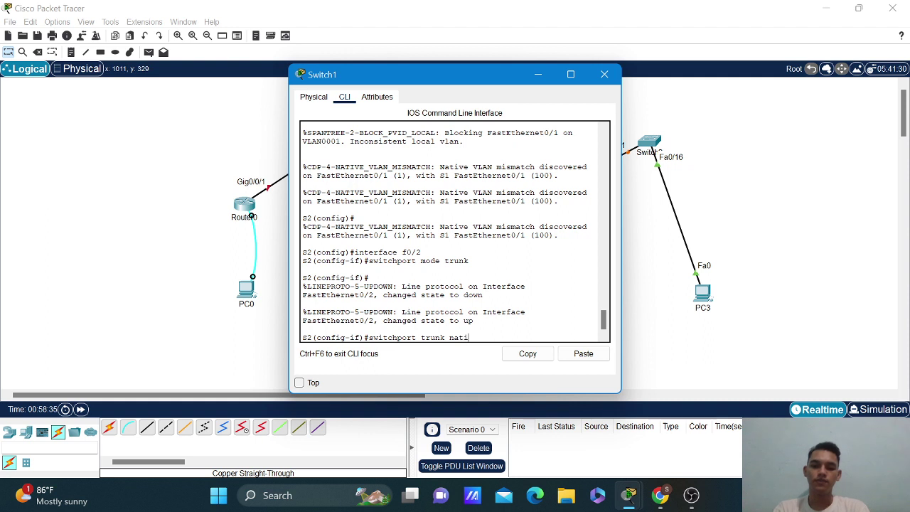
key(BackSpace)
key(BackSpace)
text(ve vl)
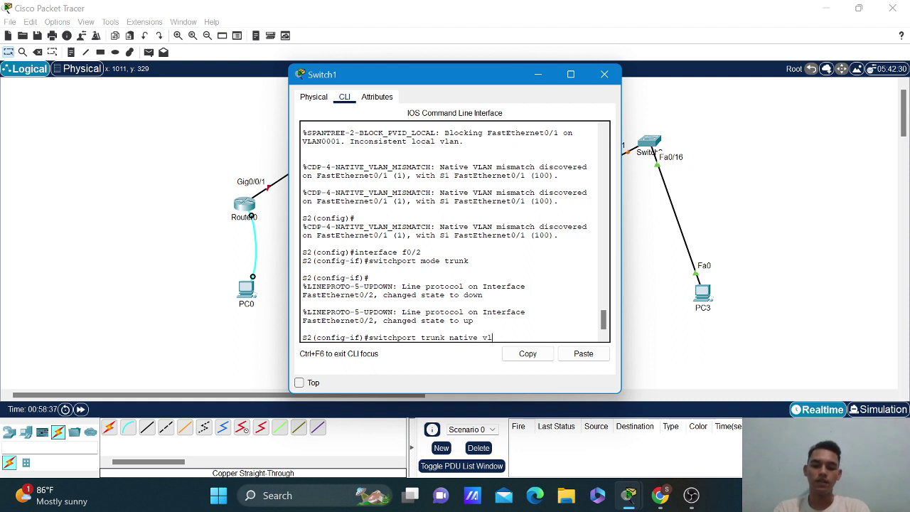
text(an 100)
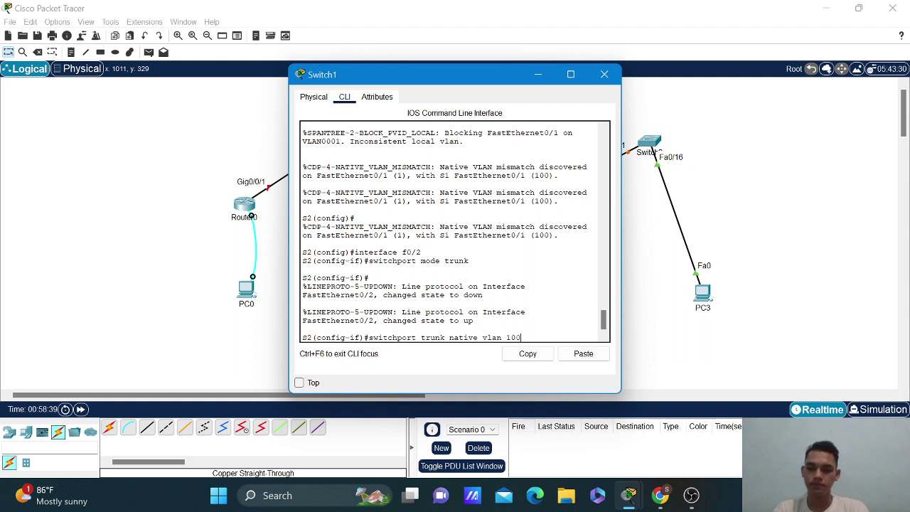
key(Return)
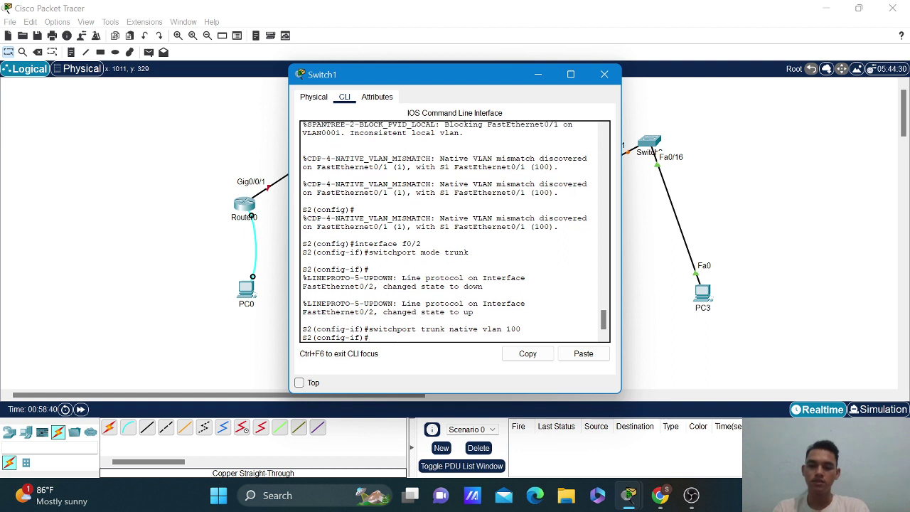
Enter the allowed VLAN list 10,20,30,40,100 for f0/2 and begin retyping it.
key(Up)
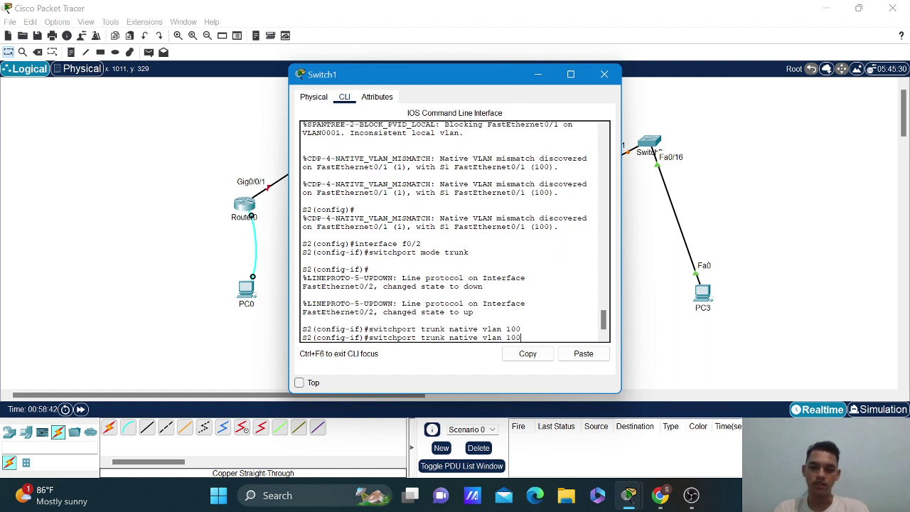
key(BackSpace)
key(BackSpace)
key(BackSpace)
key(BackSpace)
key(BackSpace)
key(BackSpace)
key(BackSpace)
key(BackSpace)
key(BackSpace)
key(BackSpace)
key(BackSpace)
key(BackSpace)
key(BackSpace)
key(BackSpace)
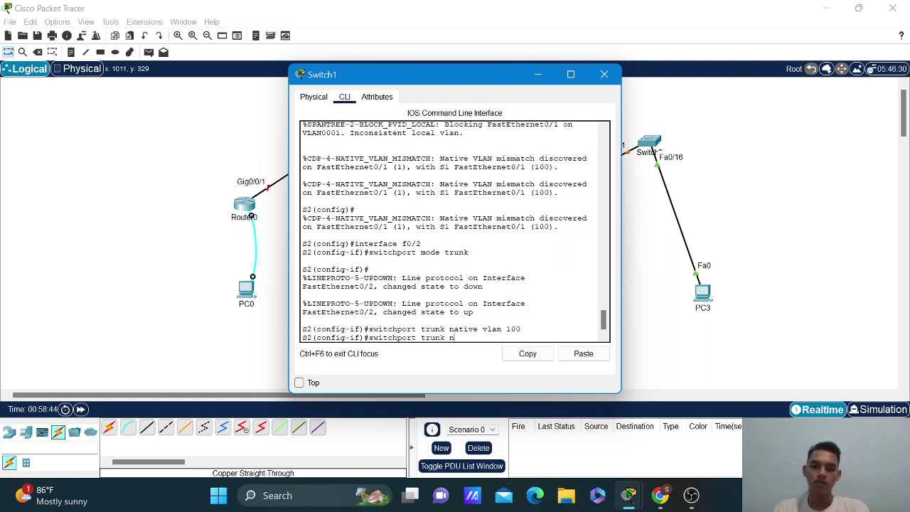
key(BackSpace)
key(BackSpace)
text(al)
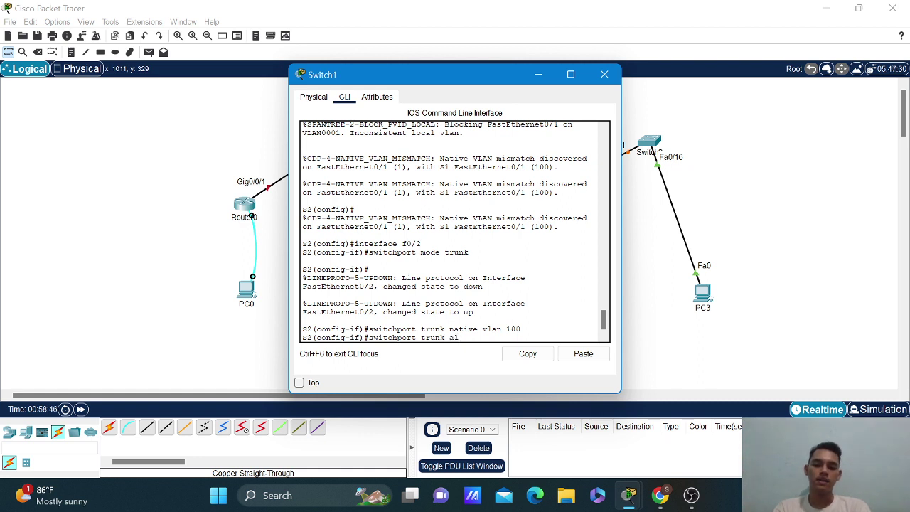
text(lowed vlan 10)
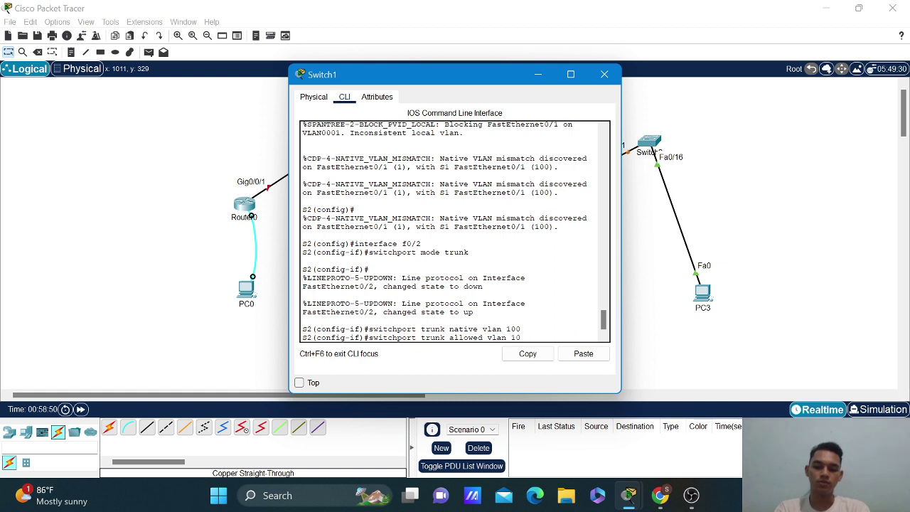
text(,20,30)
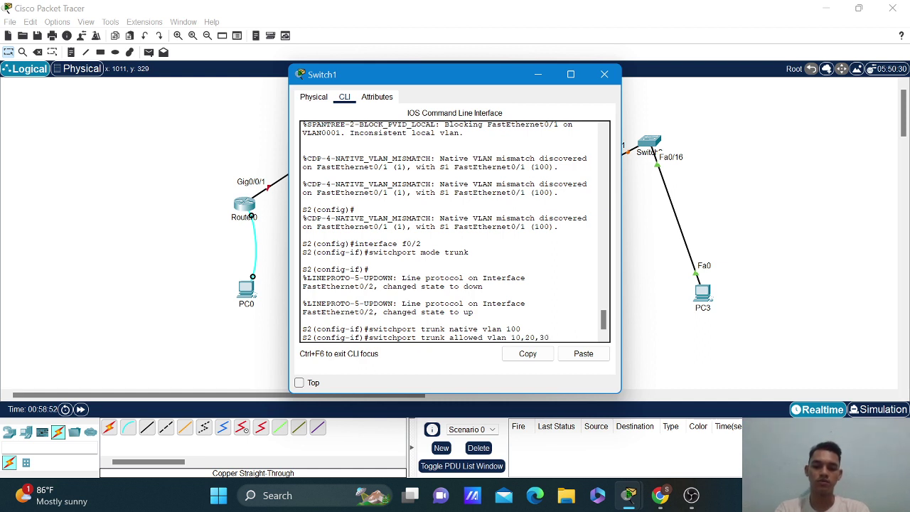
text(,40,100)
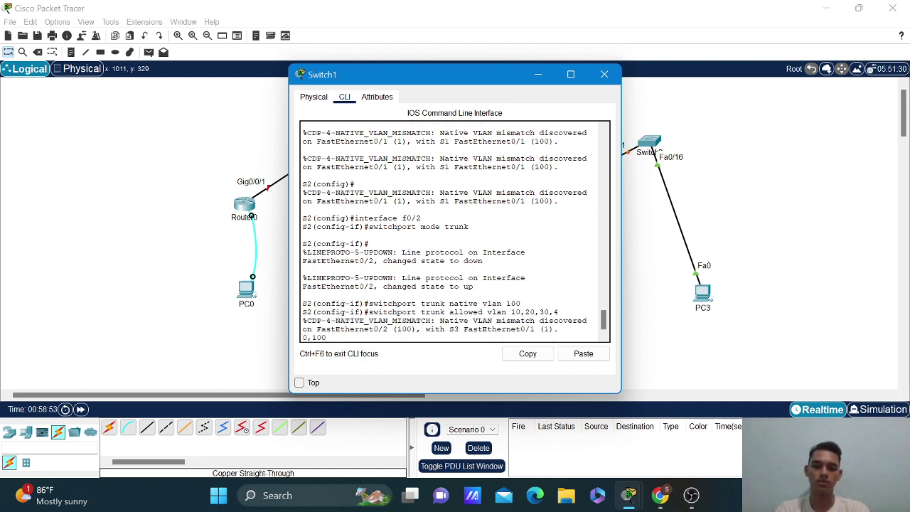
key(Return)
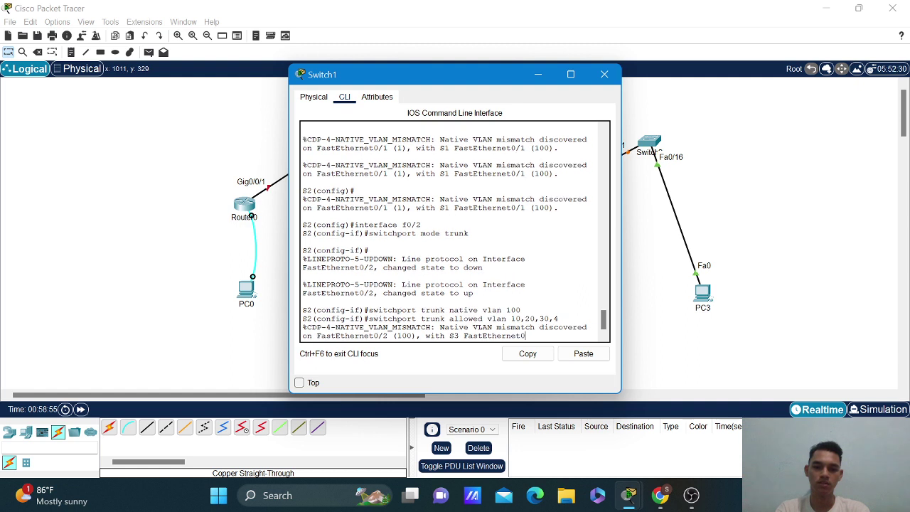
text(switchport mode trunk)
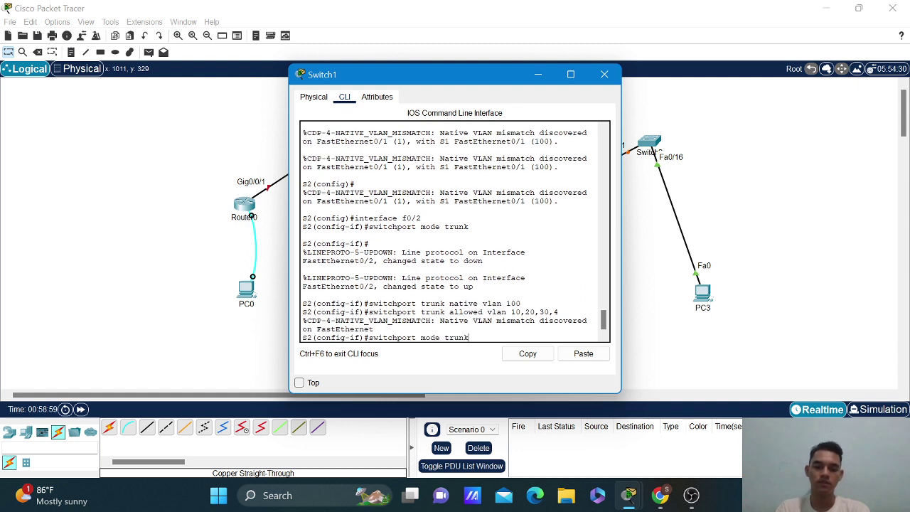
text(allow)
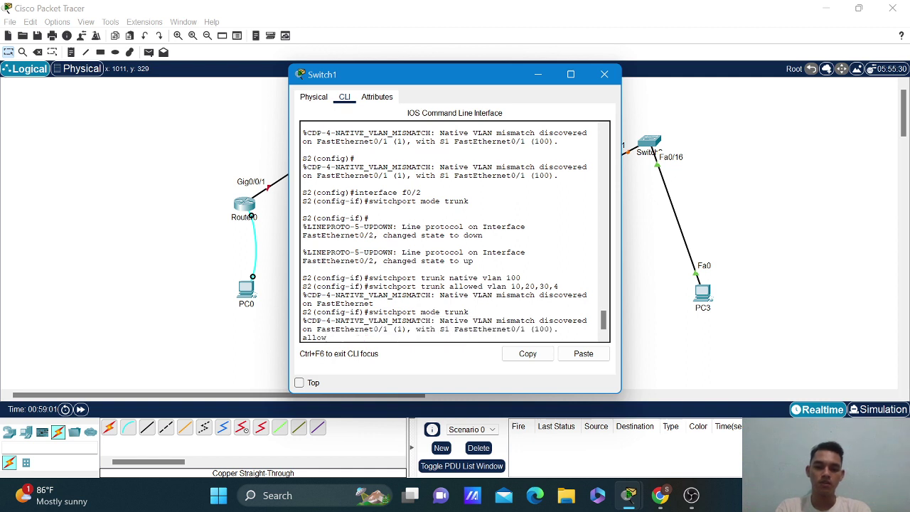
key(BackSpace)
key(BackSpace)
key(BackSpace)
key(BackSpace)
key(BackSpace)
key(Up)
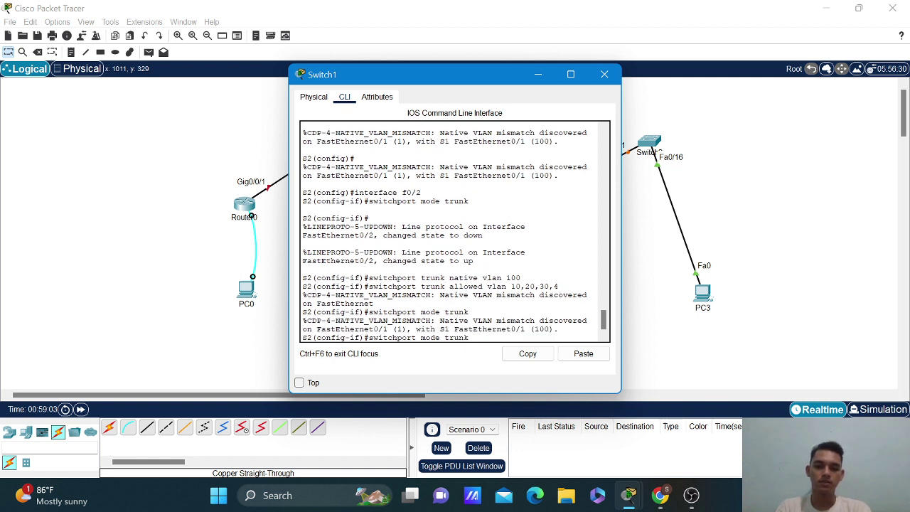
text(all)
text(ow)
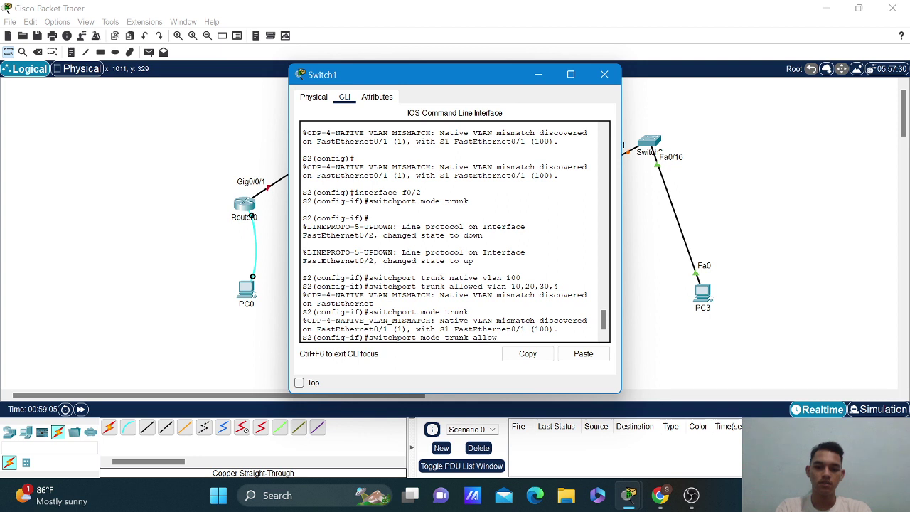
text(ed vlan 10,20,30)
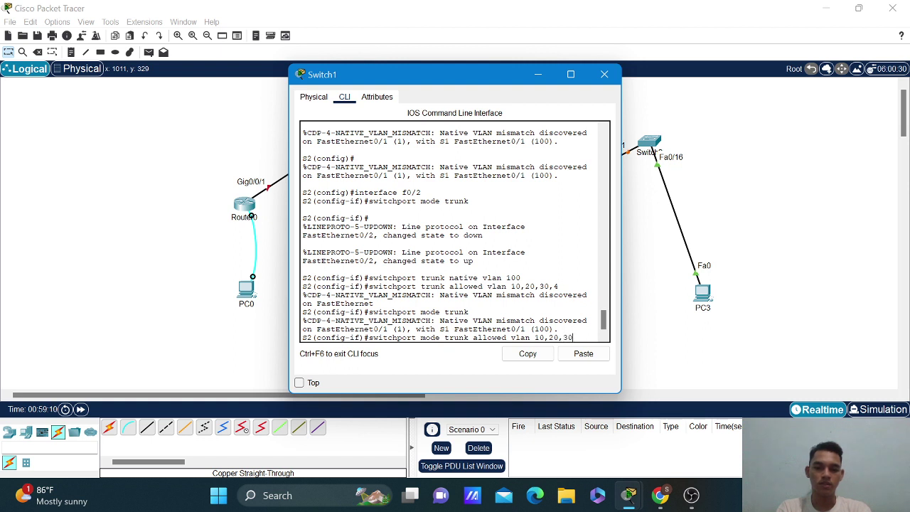
text(,40,1)
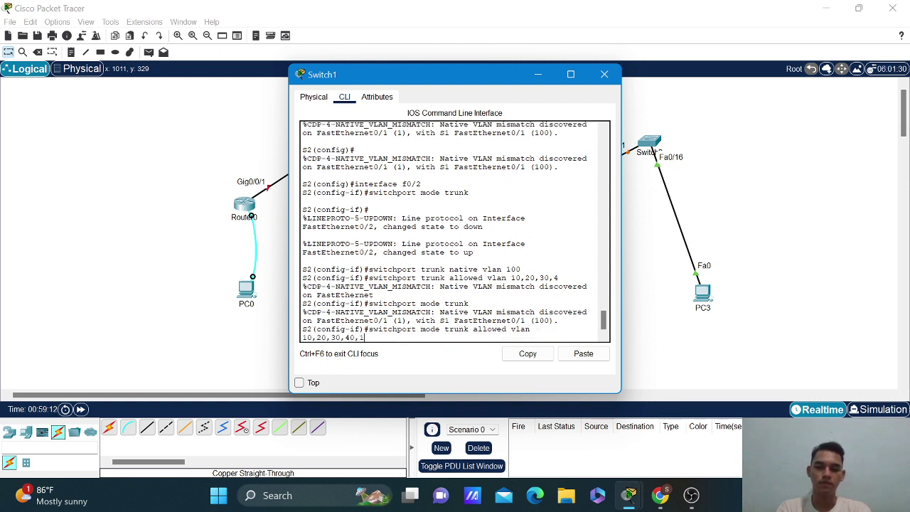
text(00)
Correct and reapply switchport trunk allowed vlan 10,20,30,40,100 on f0/2.
key(Return)
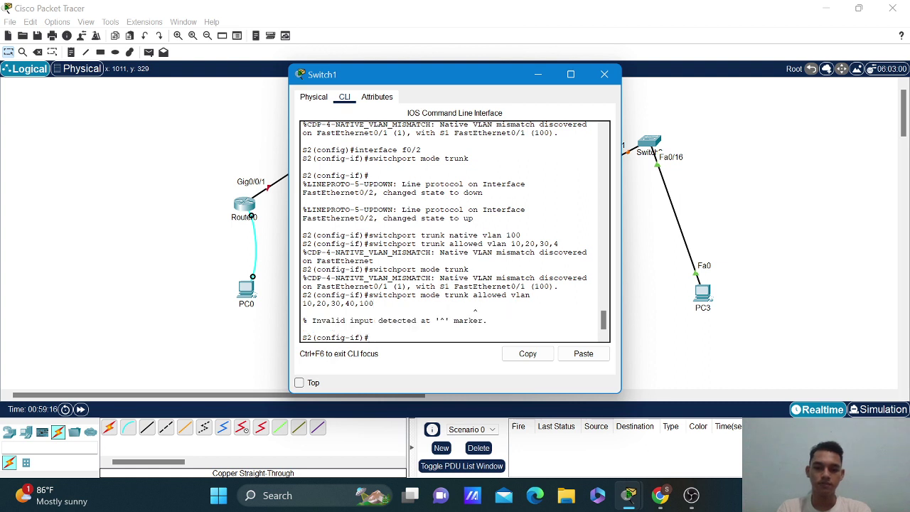
key(Up)
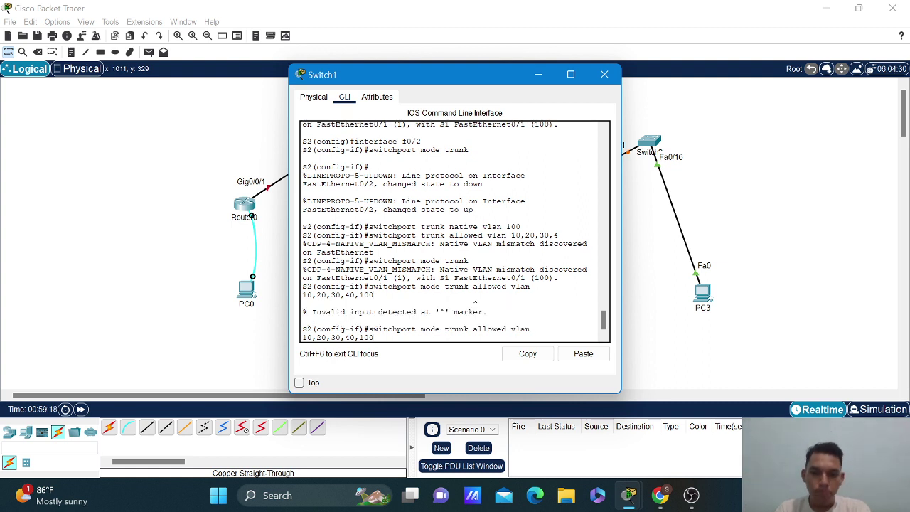
key(Up)
key(Down)
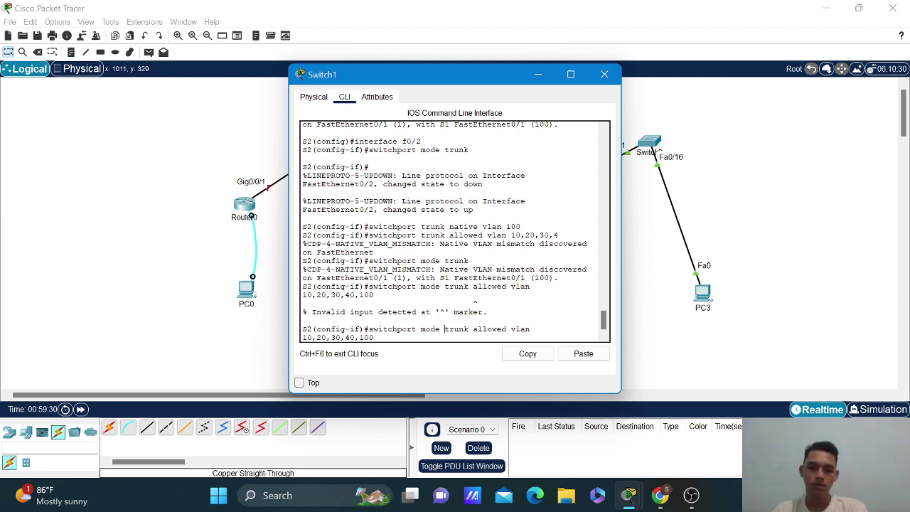
key(BackSpace)
key(BackSpace)
key(BackSpace)
key(BackSpace)
key(BackSpace)
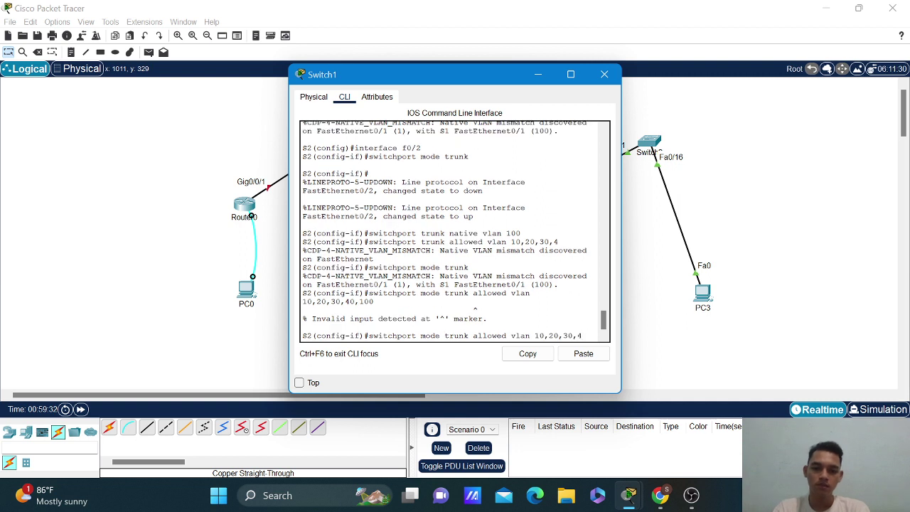
key(BackSpace)
key(BackSpace)
key(BackSpace)
key(BackSpace)
key(BackSpace)
key(BackSpace)
key(BackSpace)
key(BackSpace)
key(BackSpace)
key(BackSpace)
key(BackSpace)
key(BackSpace)
key(BackSpace)
key(BackSpace)
key(BackSpace)
key(BackSpace)
key(BackSpace)
key(BackSpace)
key(BackSpace)
key(BackSpace)
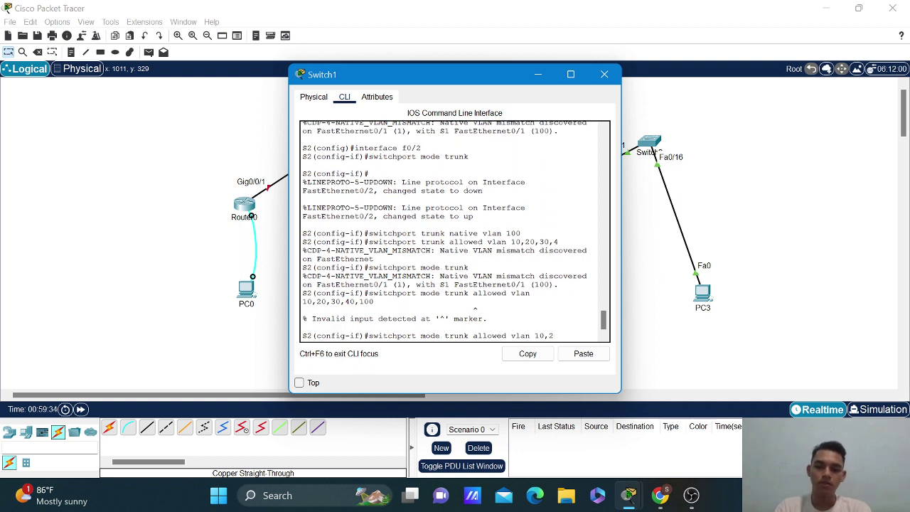
key(BackSpace)
key(BackSpace)
key(BackSpace)
key(BackSpace)
key(BackSpace)
key(BackSpace)
key(BackSpace)
key(BackSpace)
key(BackSpace)
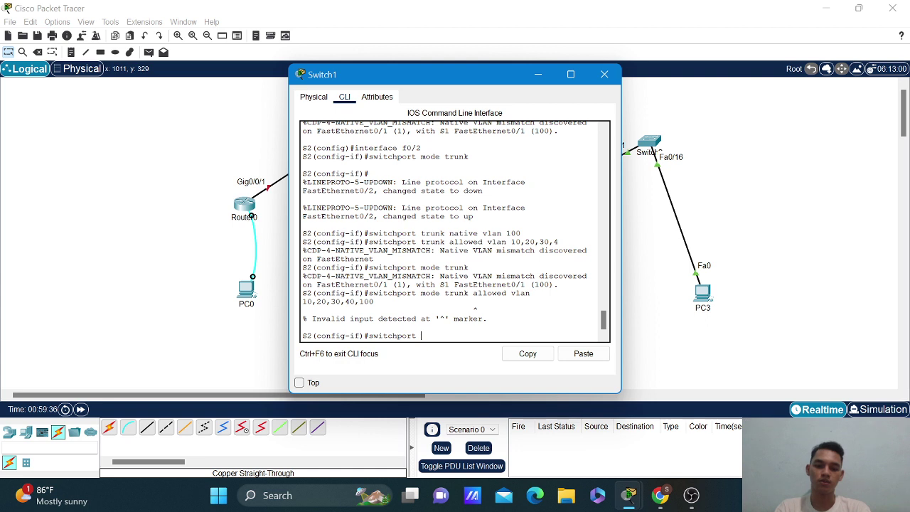
text(trunk)
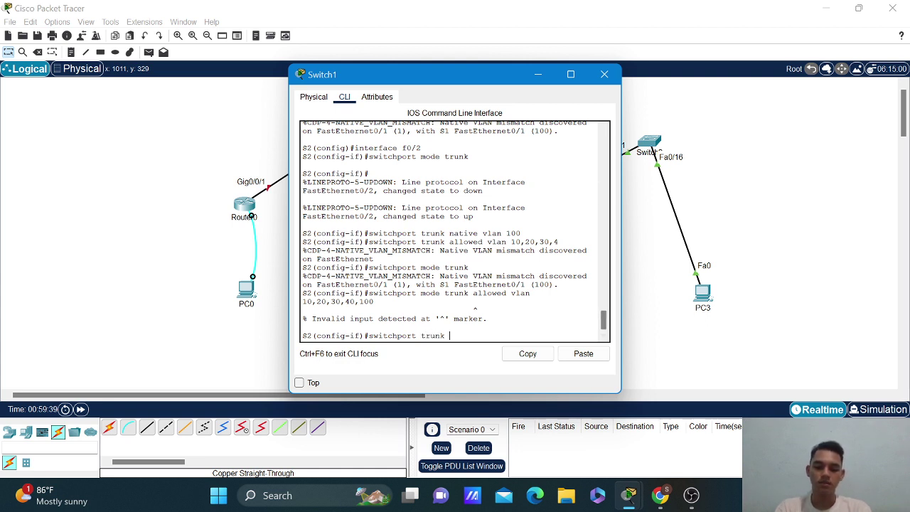
text( a)
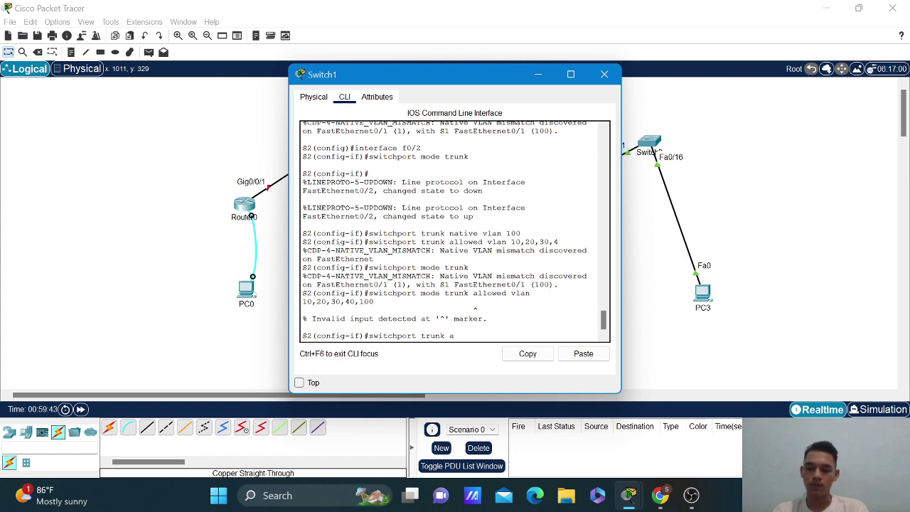
text(llowe)
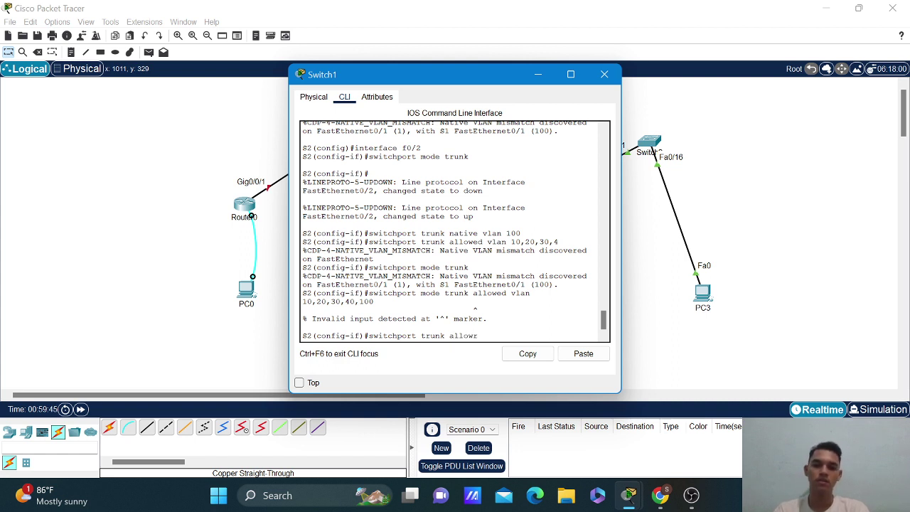
text(d vlan)
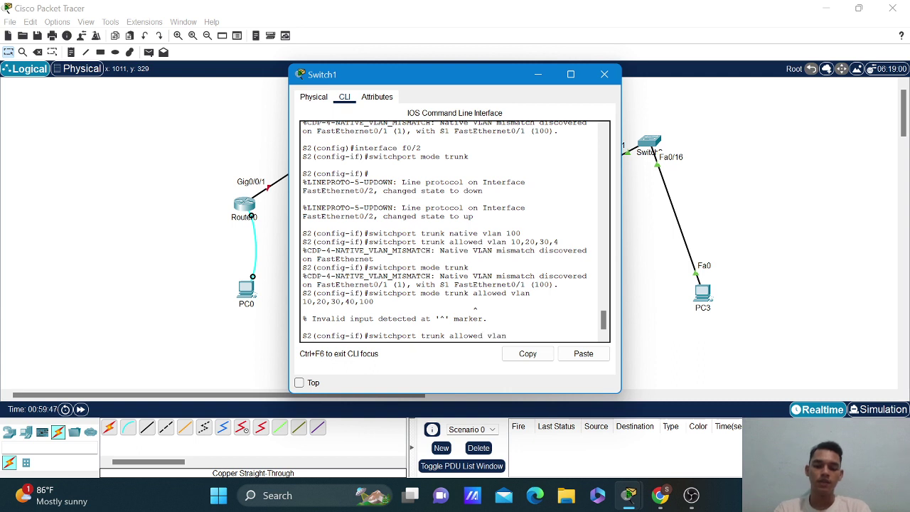
text( 10,20,30)
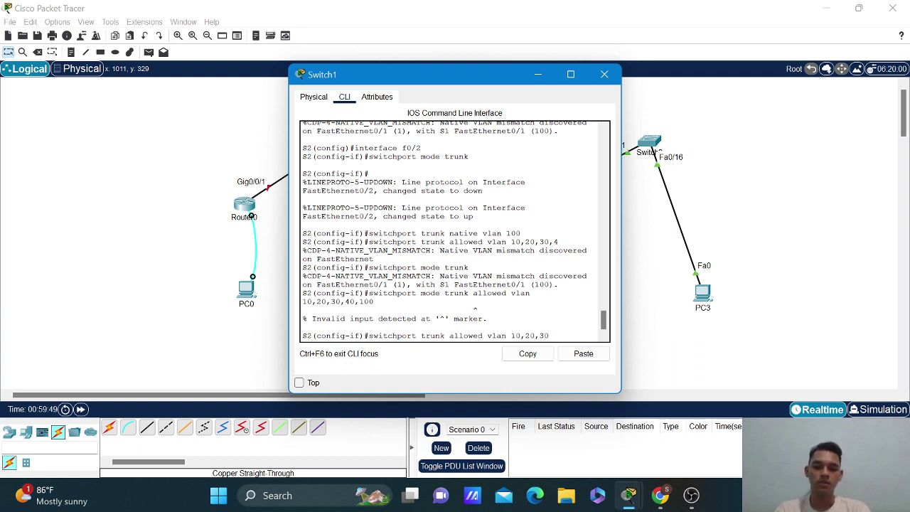
text(,40)
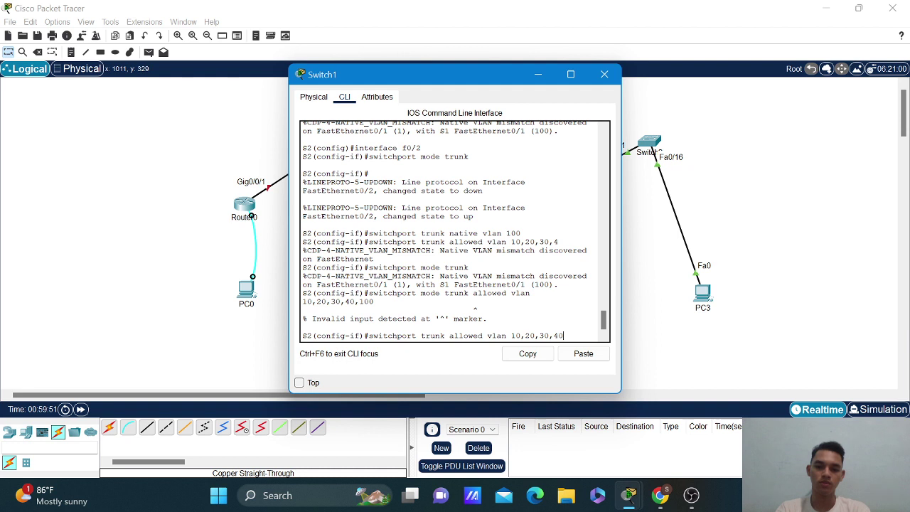
text(,100)
key(Return)
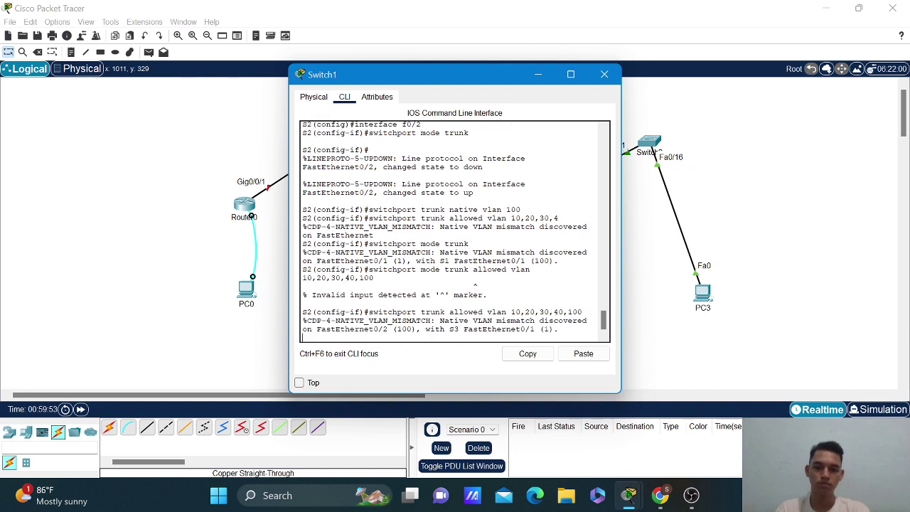
key(Return)
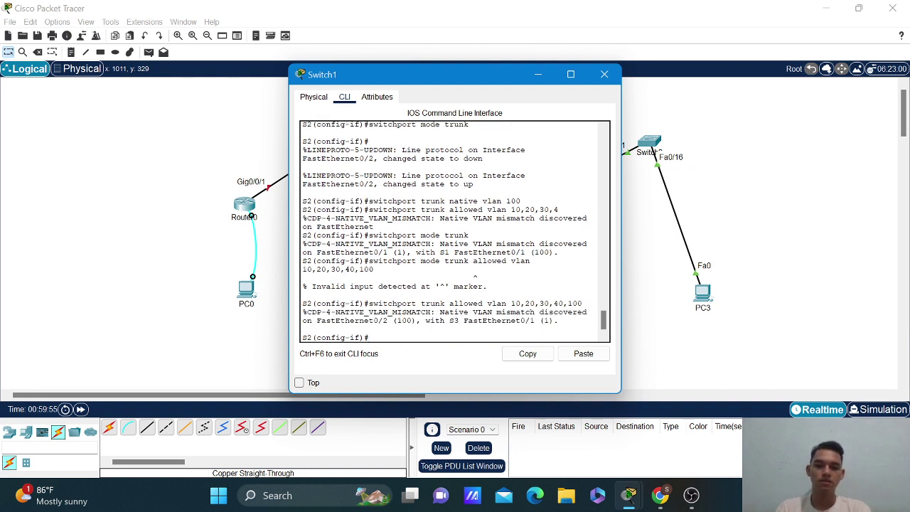
key(Up)
key(Return)
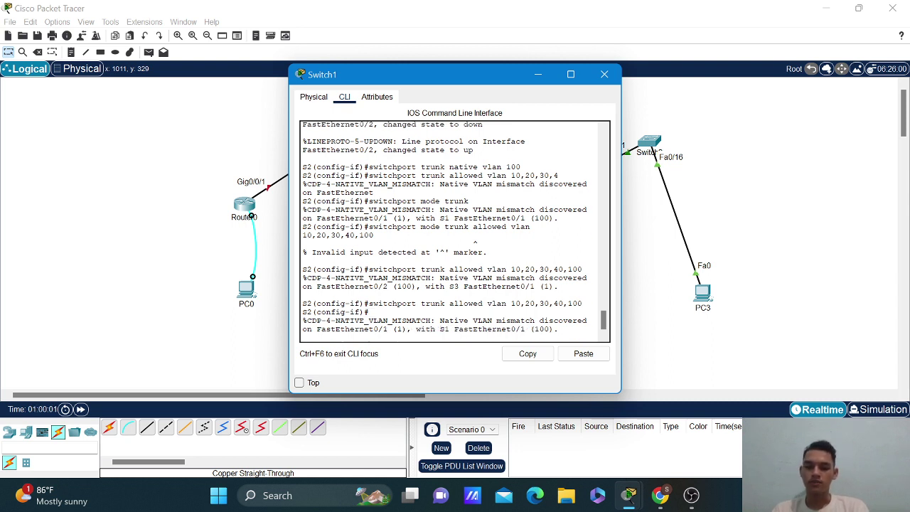
Leave f0/2 and enter interface f0/1 configuration.
key(Return)
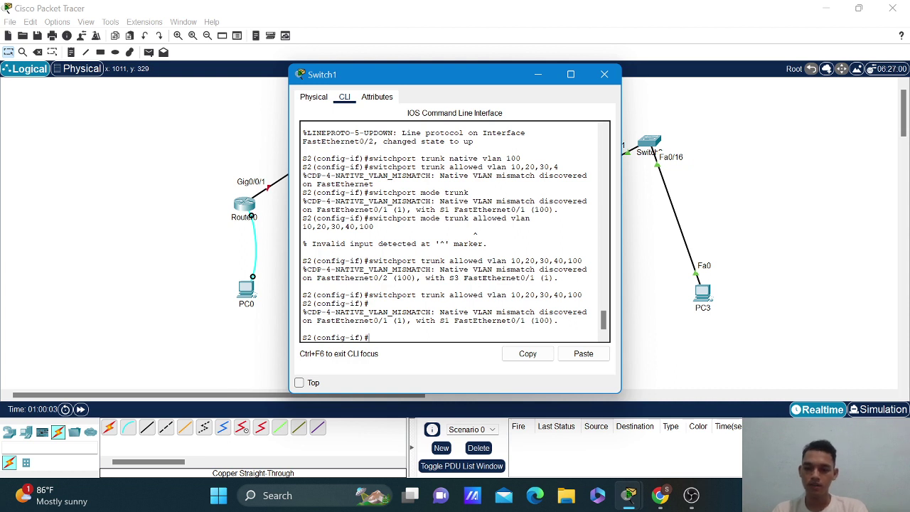
text(interface )
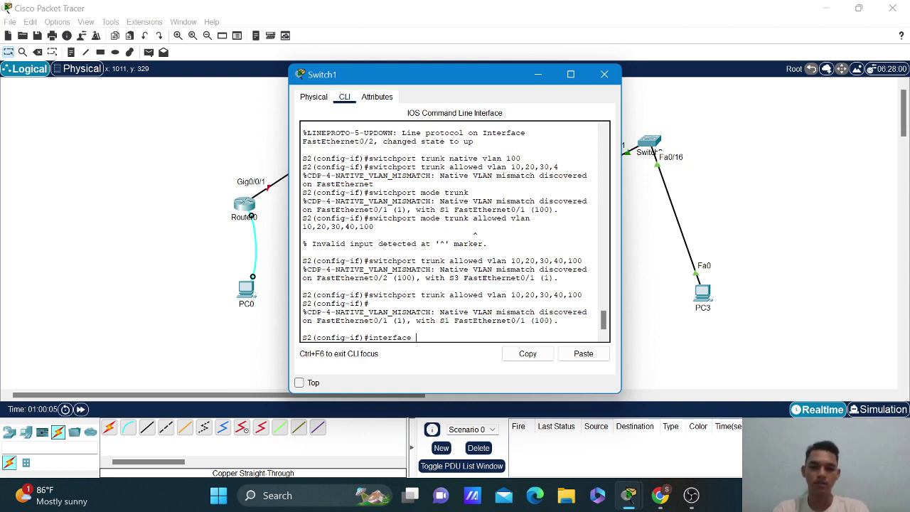
text(f0/1)
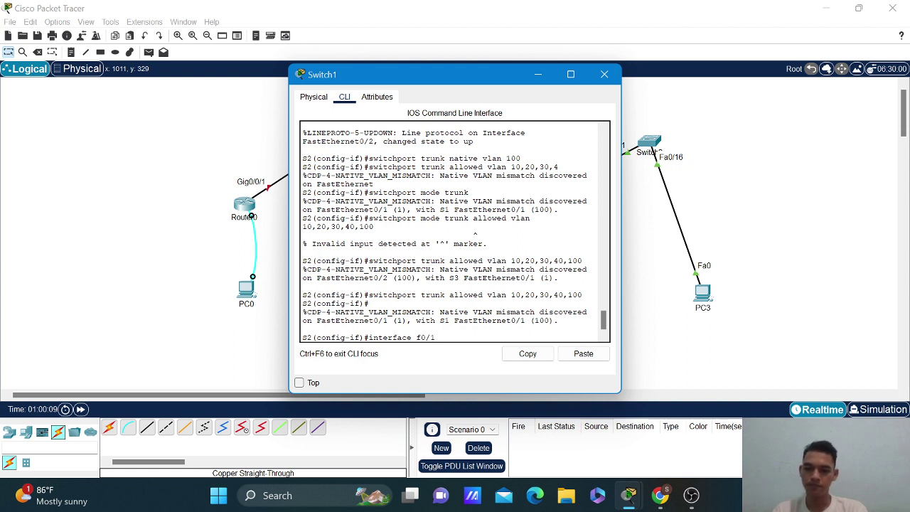
key(BackSpace)
key(BackSpace)
key(BackSpace)
key(BackSpace)
key(BackSpace)
key(BackSpace)
key(BackSpace)
key(BackSpace)
key(BackSpace)
key(BackSpace)
key(BackSpace)
key(BackSpace)
key(BackSpace)
key(BackSpace)
text(exi)
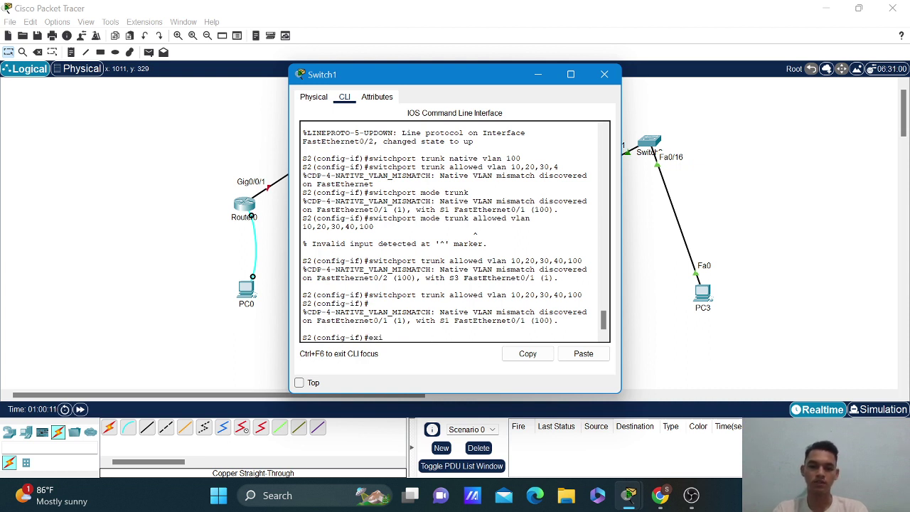
text(t)
key(Return)
text(inter)
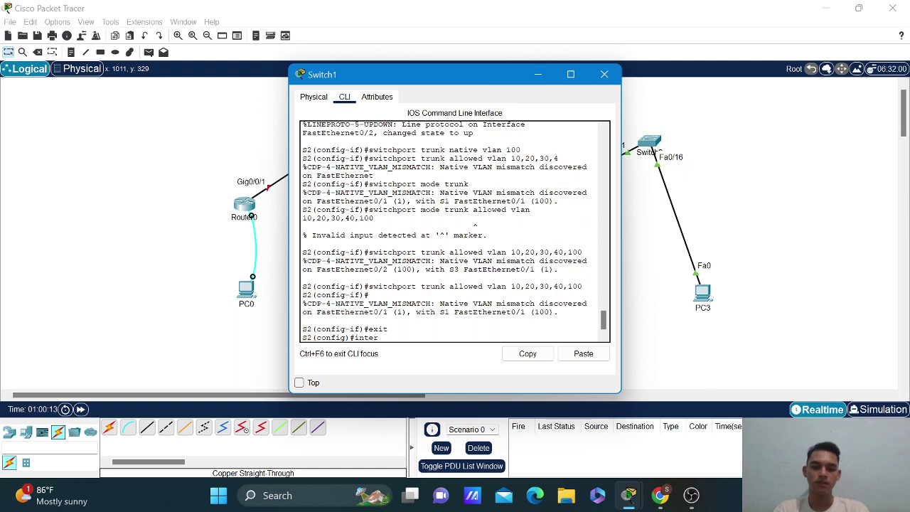
text(fac)
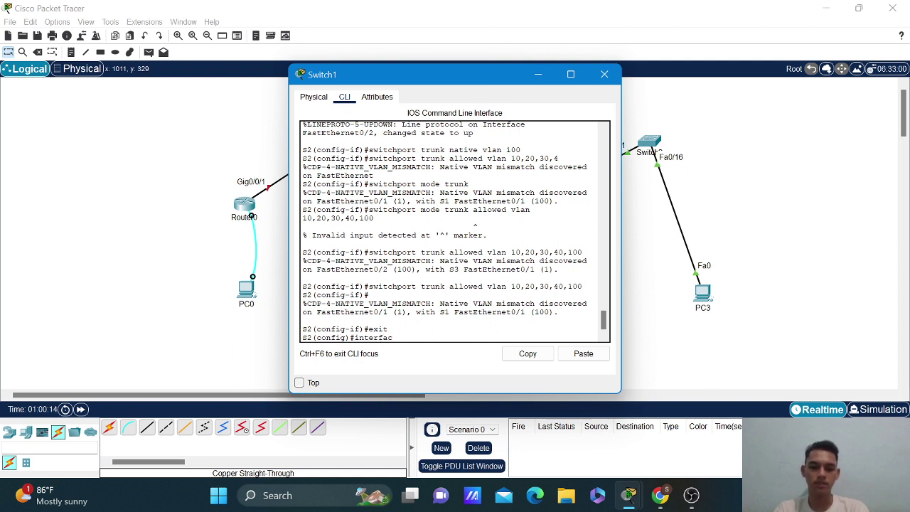
text(e f0/1)
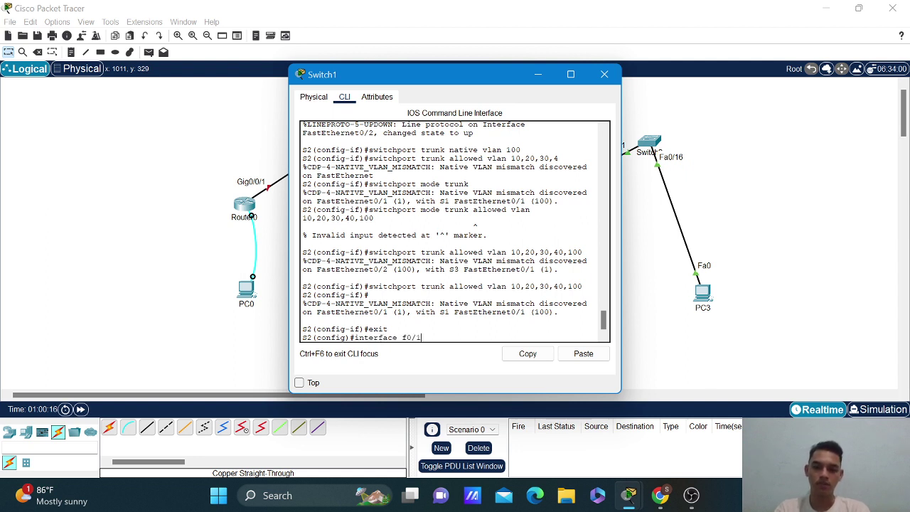
key(Return)
Make f0/1 a trunk with native VLAN 100 using recalled commands.
key(Up)
key(Up)
key(Up)
key(Up)
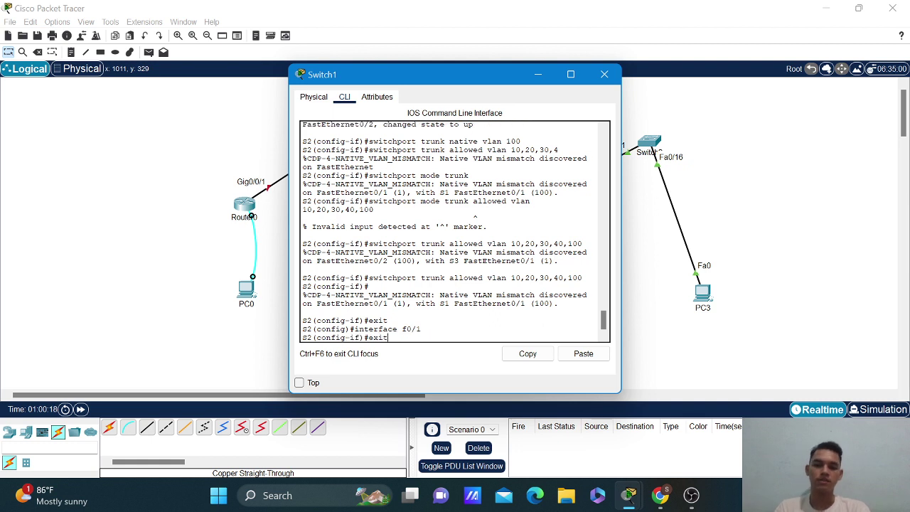
key(Up)
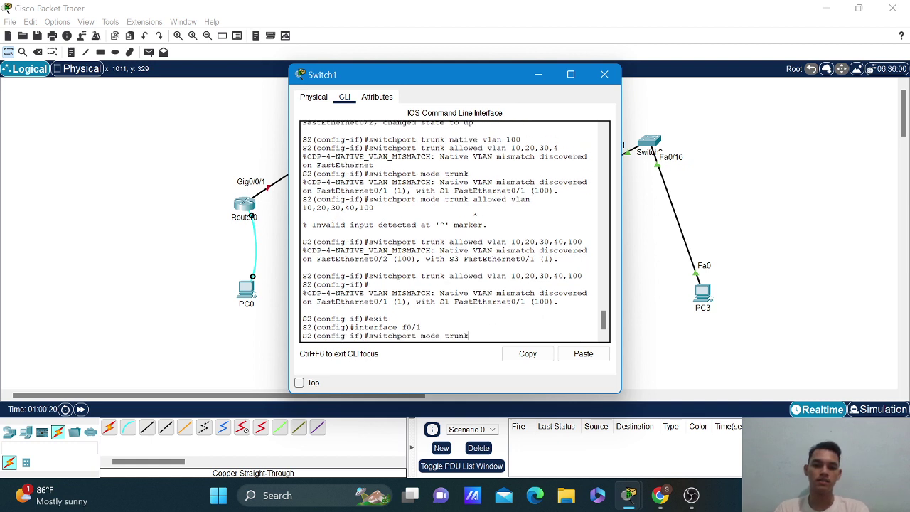
key(Return)
key(Up)
key(Up)
key(Up)
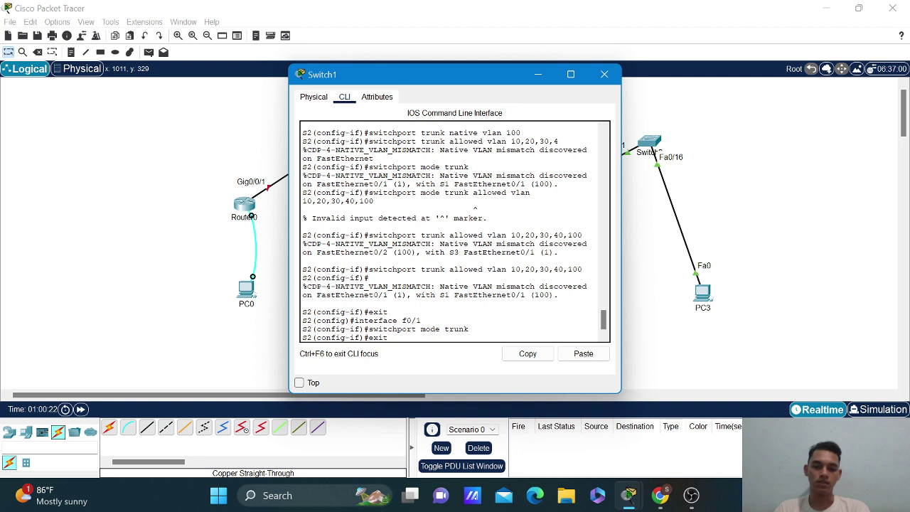
key(Up)
key(Up)
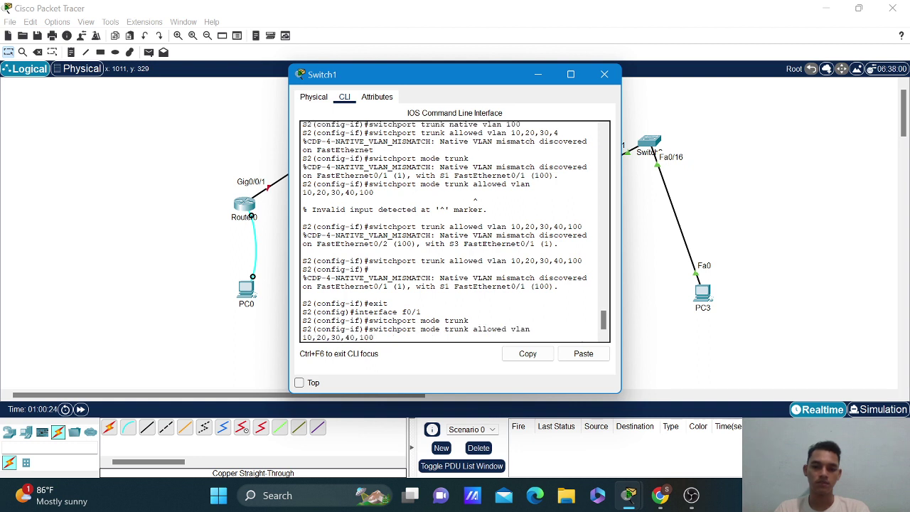
key(Up)
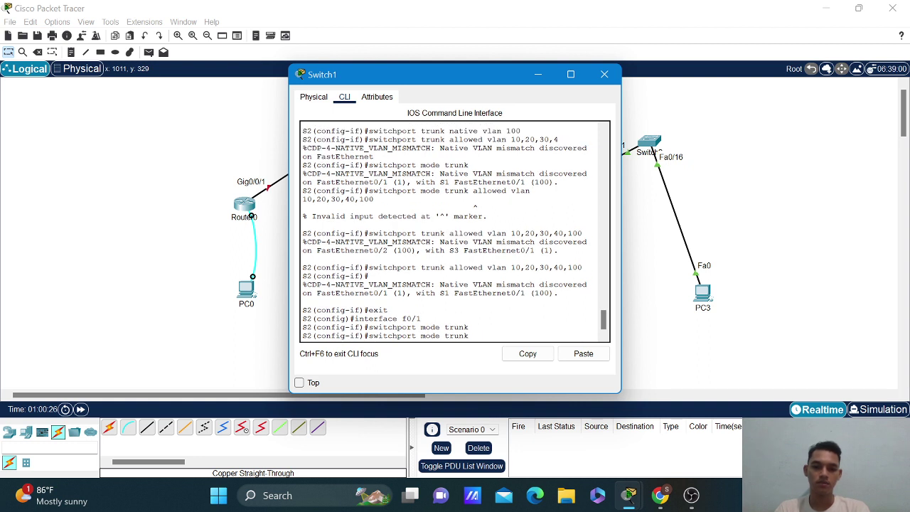
key(Left)
key(Left)
key(Left)
key(Left)
key(Left)
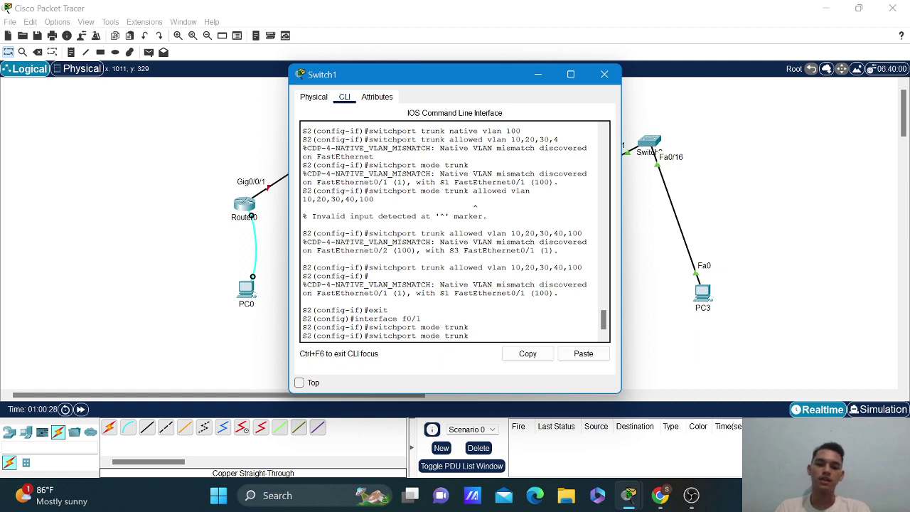
key(BackSpace)
key(BackSpace)
key(BackSpace)
key(BackSpace)
key(BackSpace)
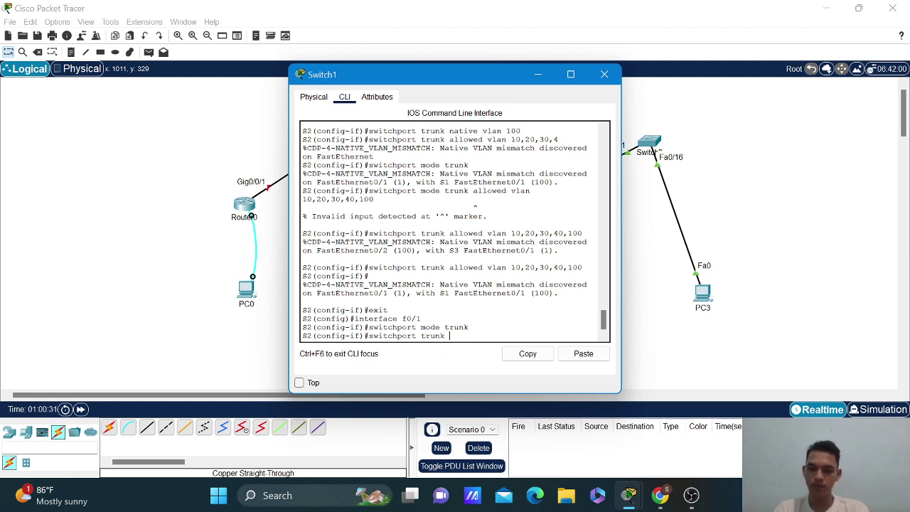
text(native)
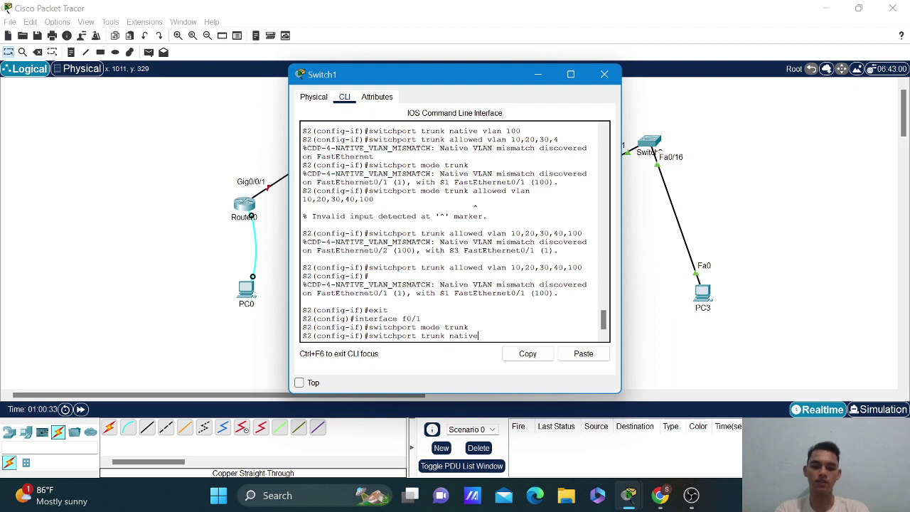
text( vlan 100)
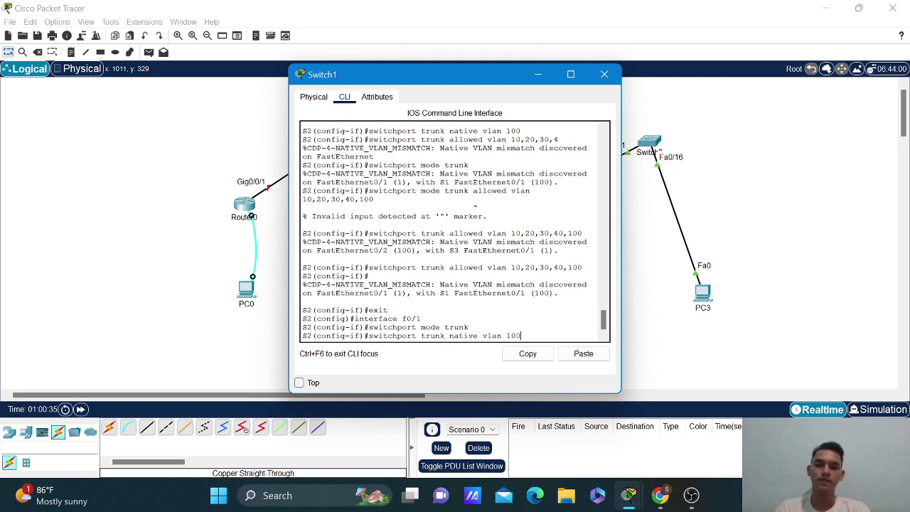
key(Return)
key(Return)
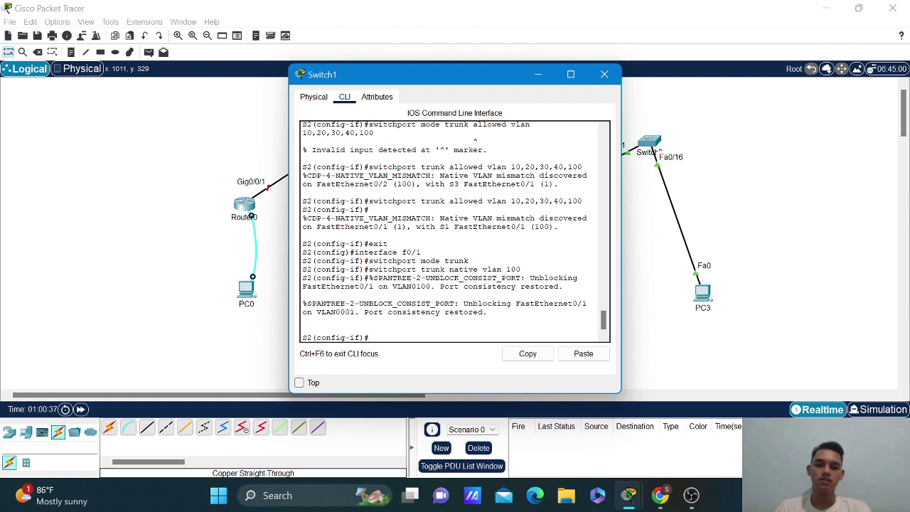
Allow VLANs 10,20,30,40,100 on f0/1 and return to privileged EXEC.
key(Up)
key(Up)
key(Up)
key(Up)
key(Up)
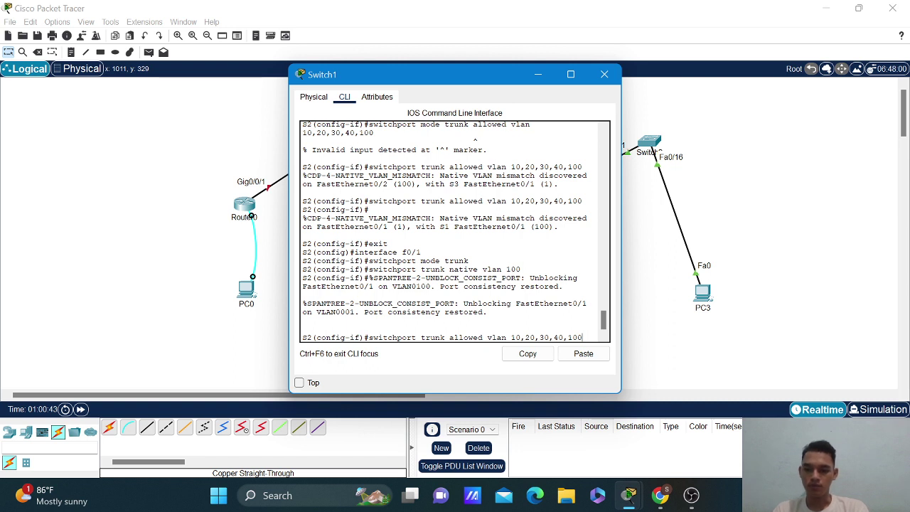
key(Return)
text(end)
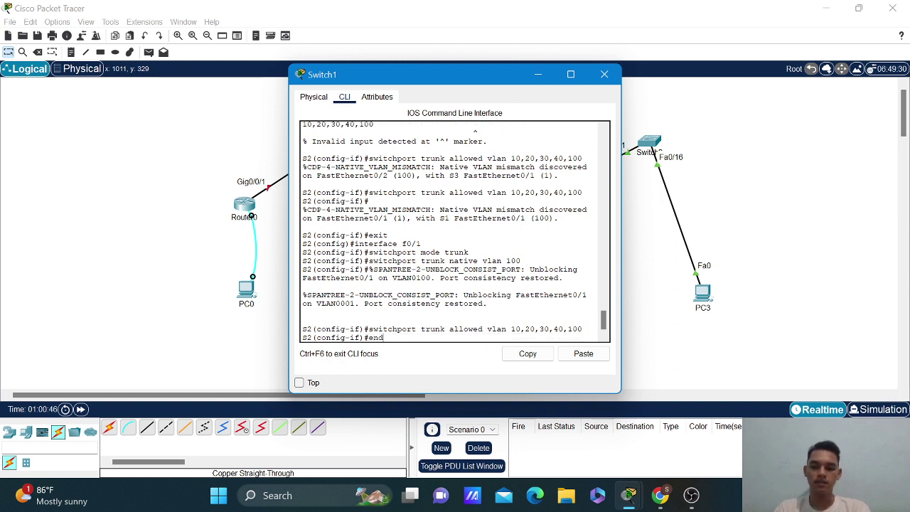
key(Return)
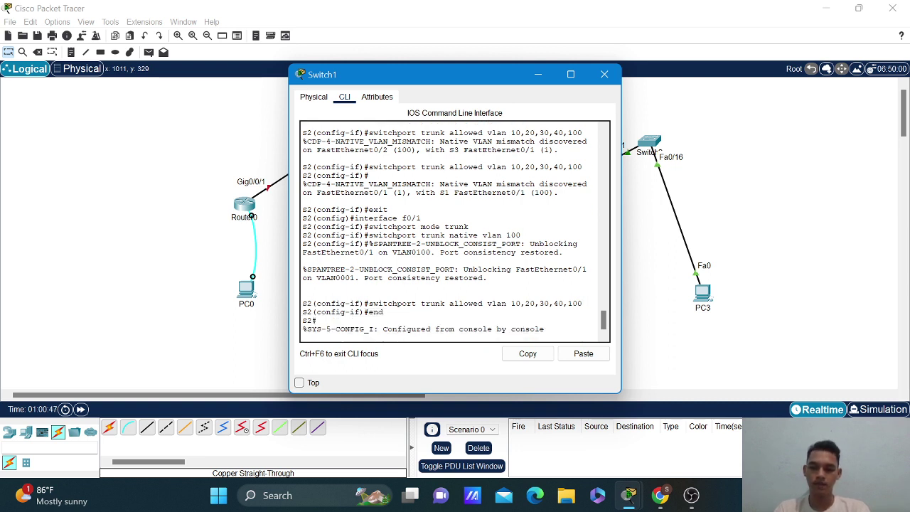
key(Return)
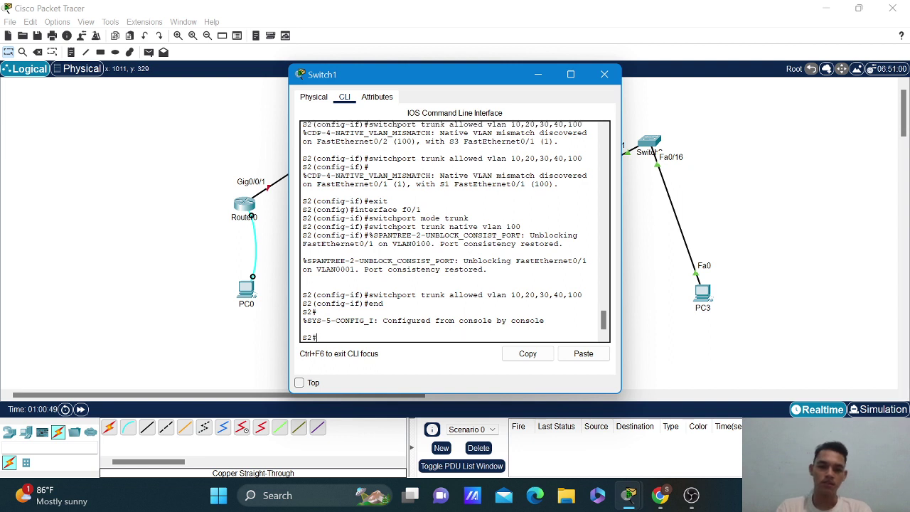
Run show interfaces trunk on S2 to confirm Fa0/1 and Fa0/2 use native VLAN 100.
text(show interface)
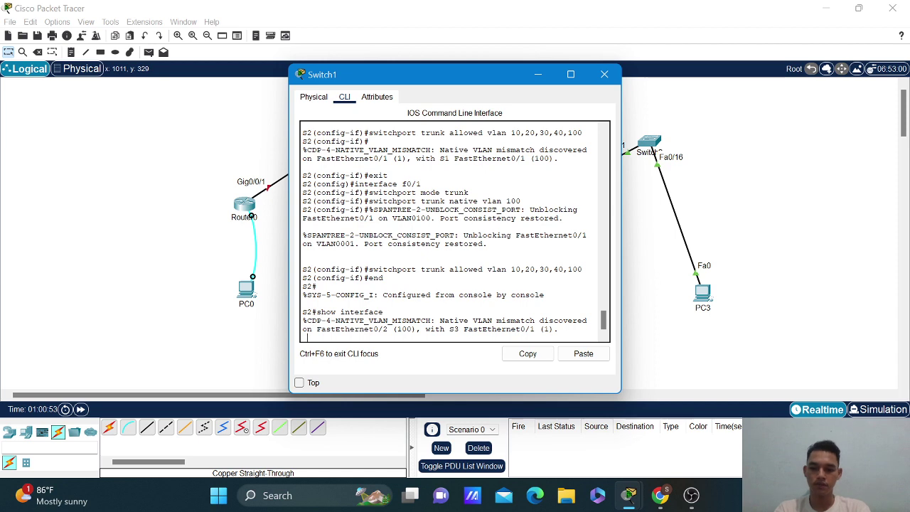
key(Return)
key(Return)
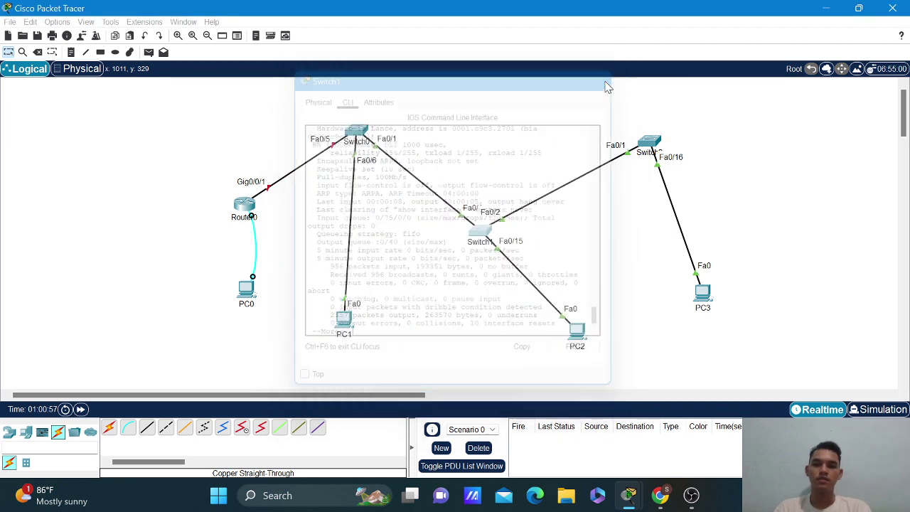
click(604, 74)
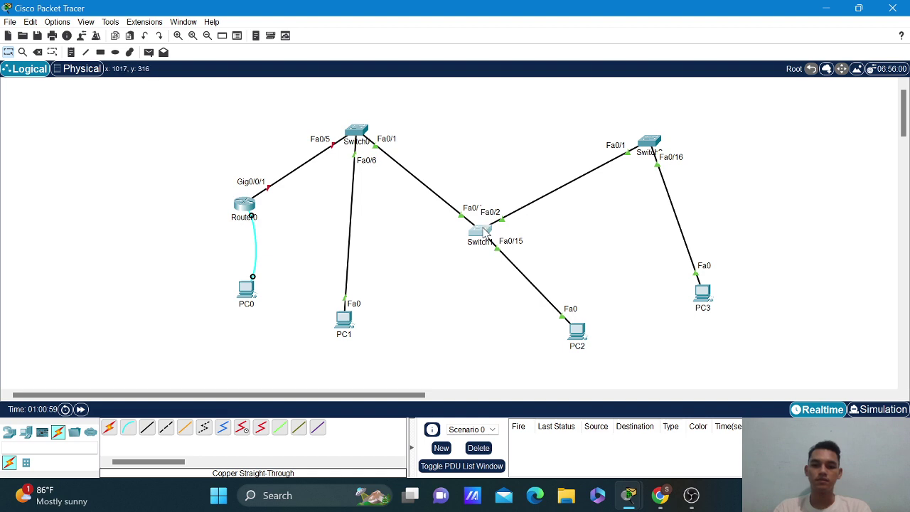
click(486, 230)
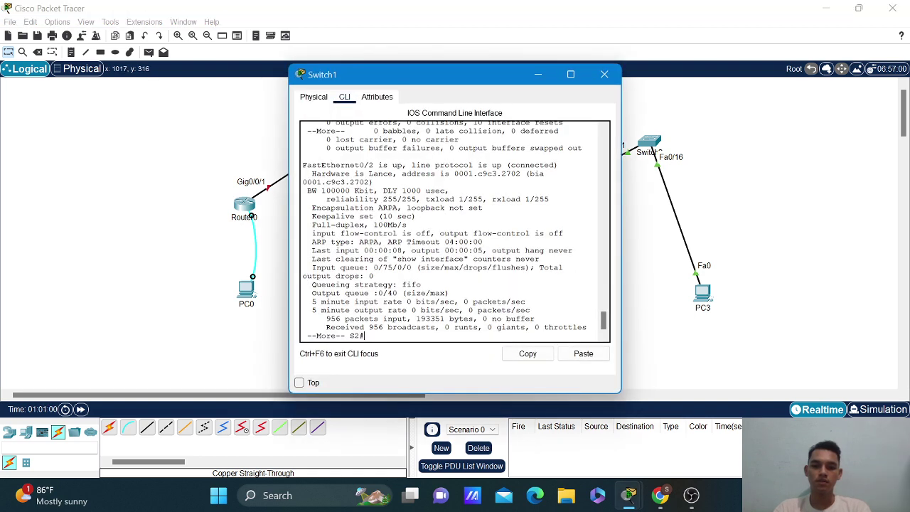
text(h)
text(h)
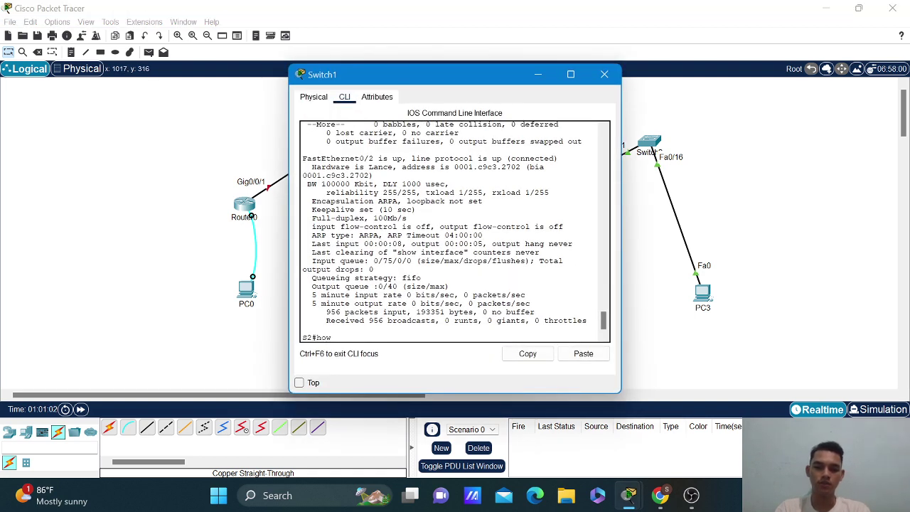
text(ow)
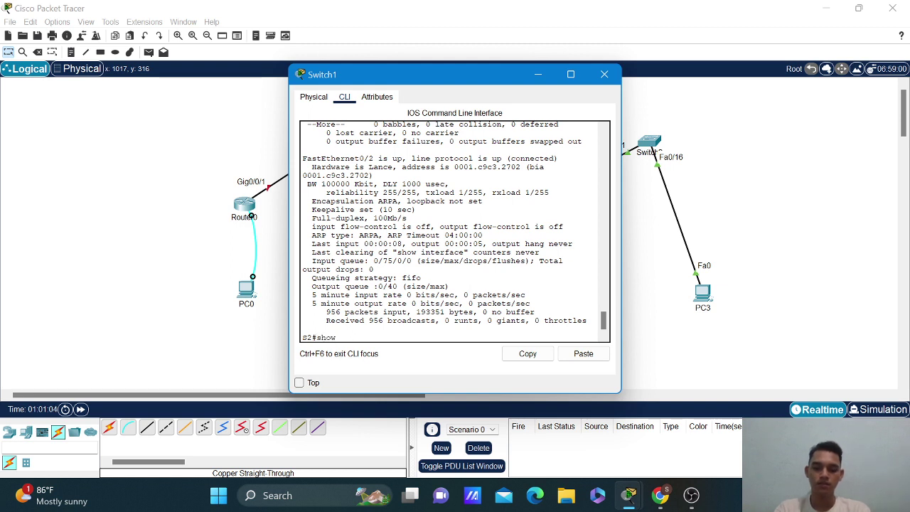
text( inte)
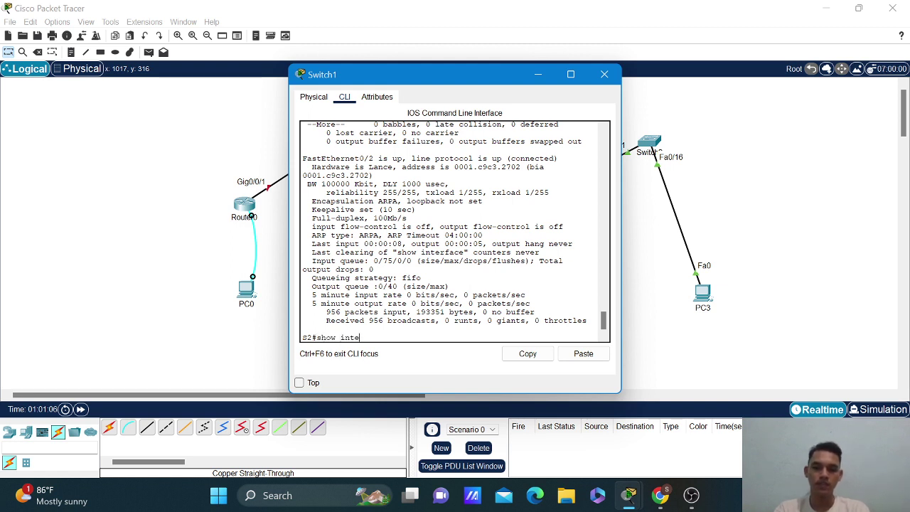
text(rfaces)
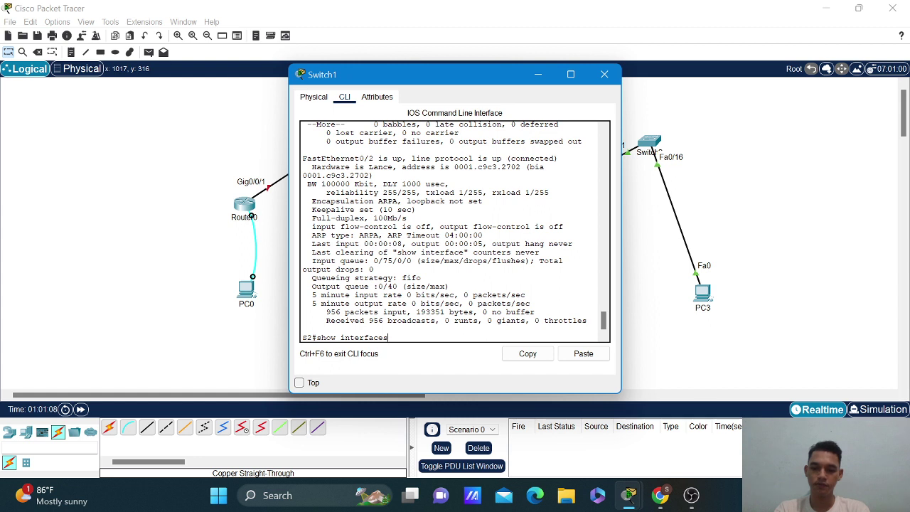
text( trunk)
key(Return)
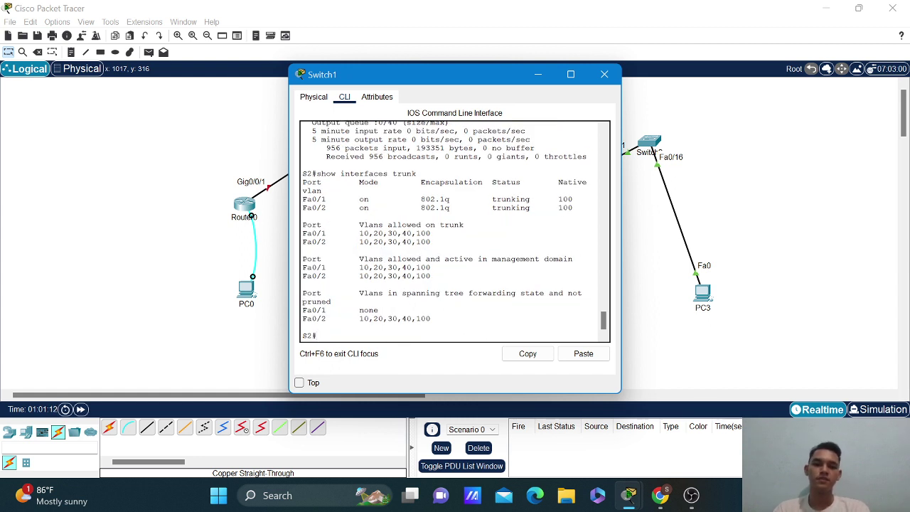
Save the switch configuration with 'copy running-config startup-config', fixing the typos, then close Switch1's window.
text(co)
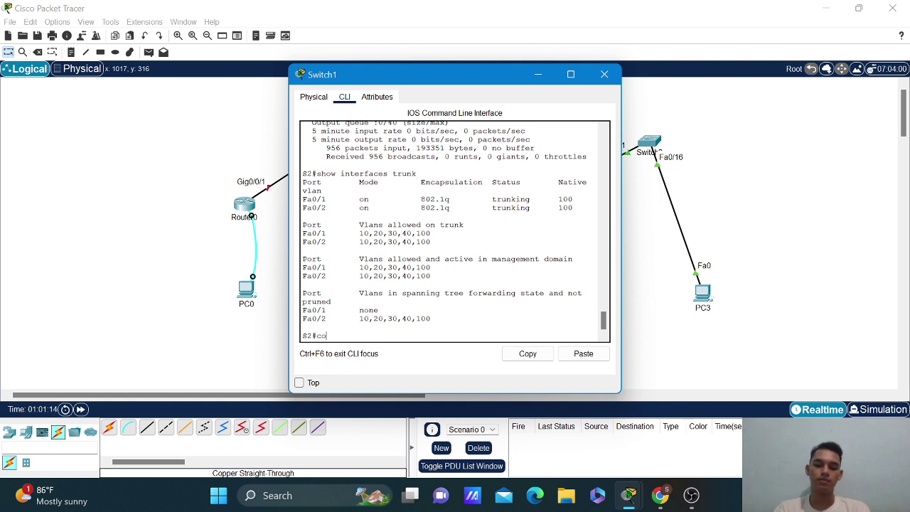
text(py run)
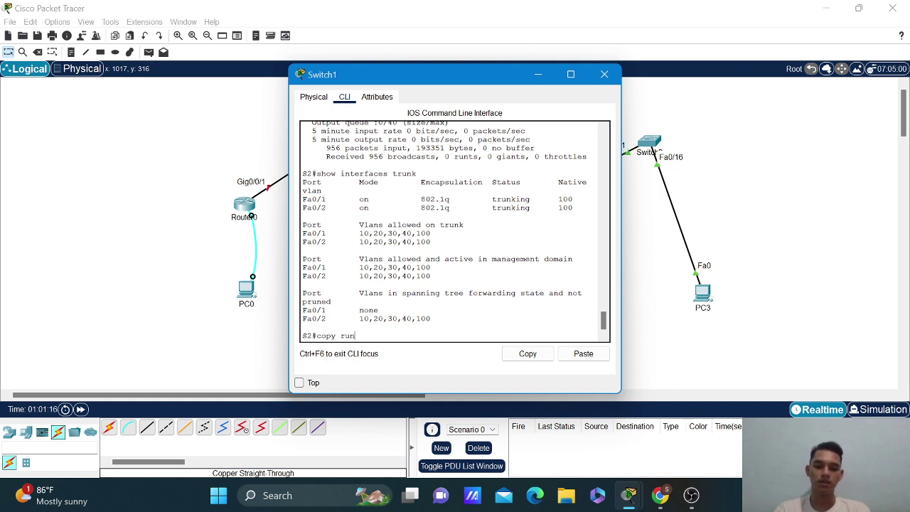
text(nng-config stat)
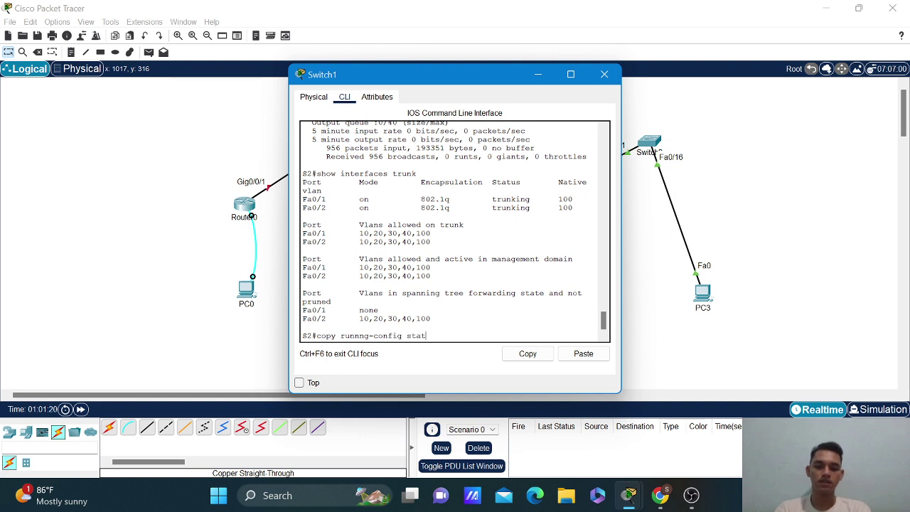
key(BackSpace)
text(rtup-con)
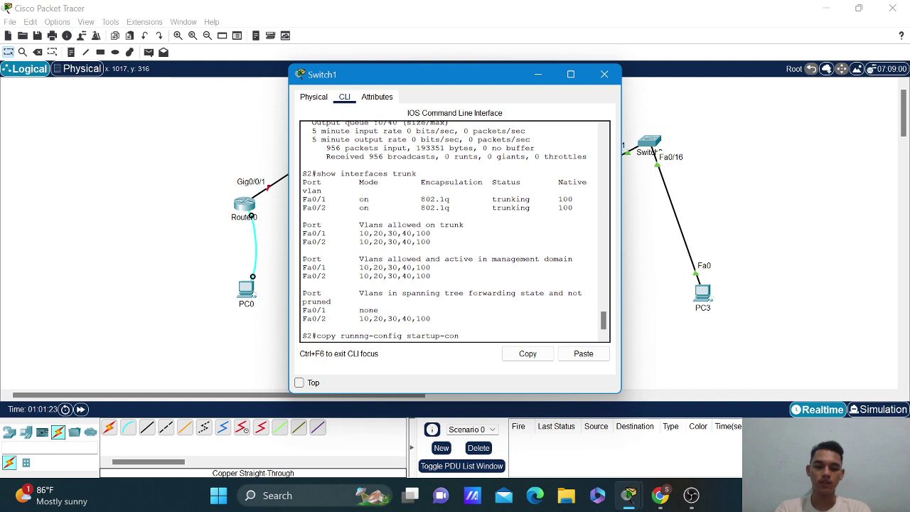
text(fig)
key(Return)
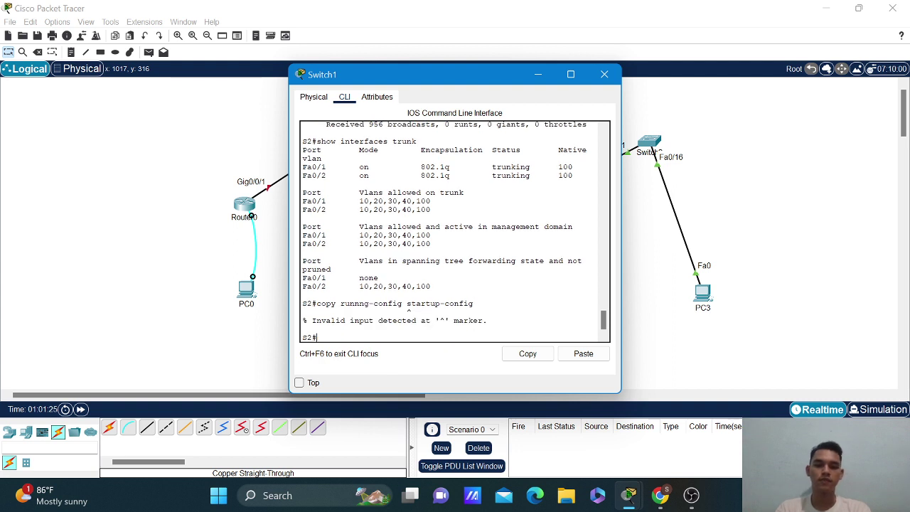
key(Up)
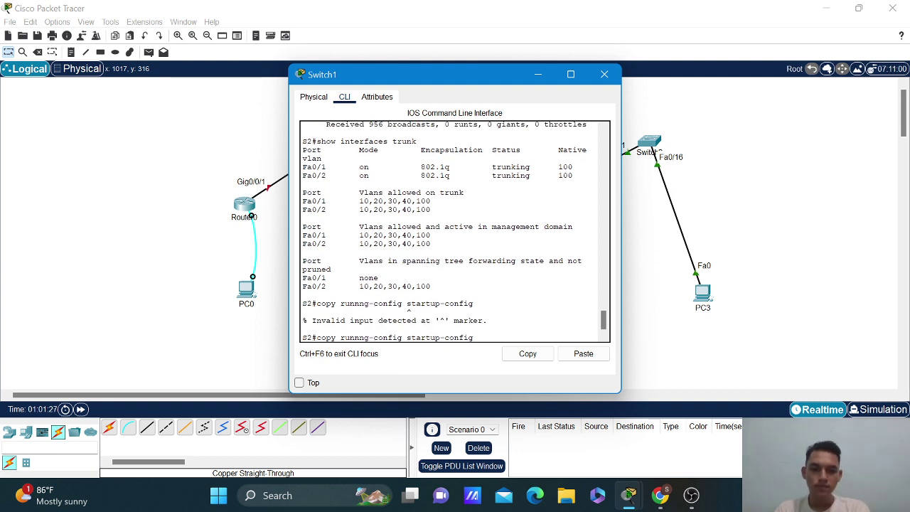
key(Left)
key(Left)
key(Left)
key(Left)
key(Left)
key(Left)
key(Left)
key(Left)
key(Left)
key(Left)
key(Left)
key(Left)
key(Left)
key(Left)
key(Left)
key(Left)
key(Left)
key(Left)
key(Left)
key(Left)
text(i)
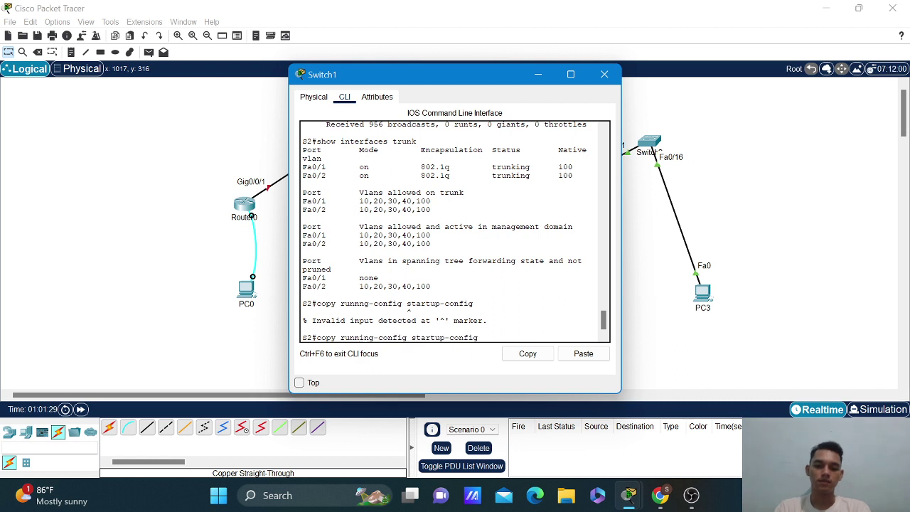
key(Return)
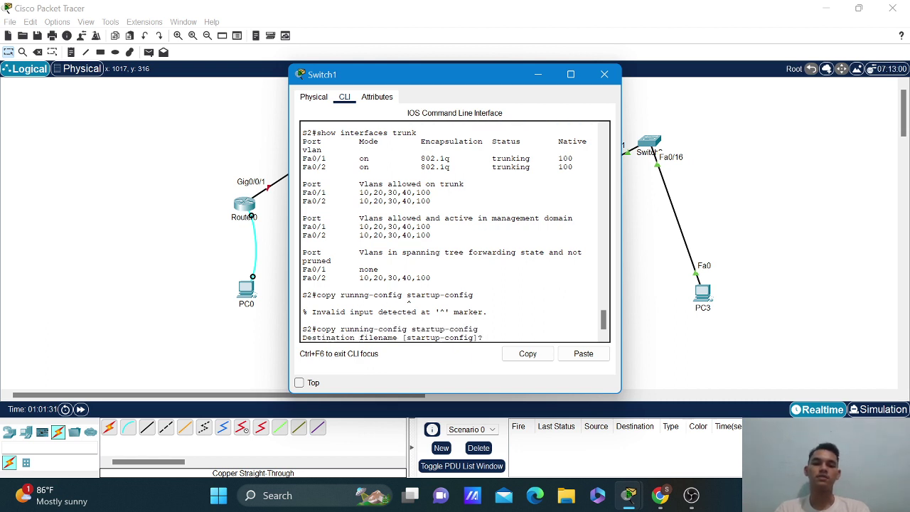
key(Return)
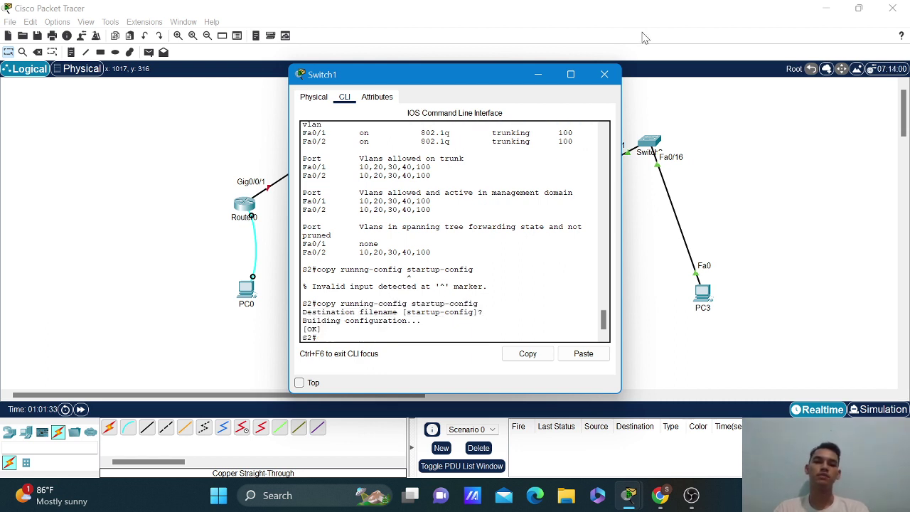
click(604, 74)
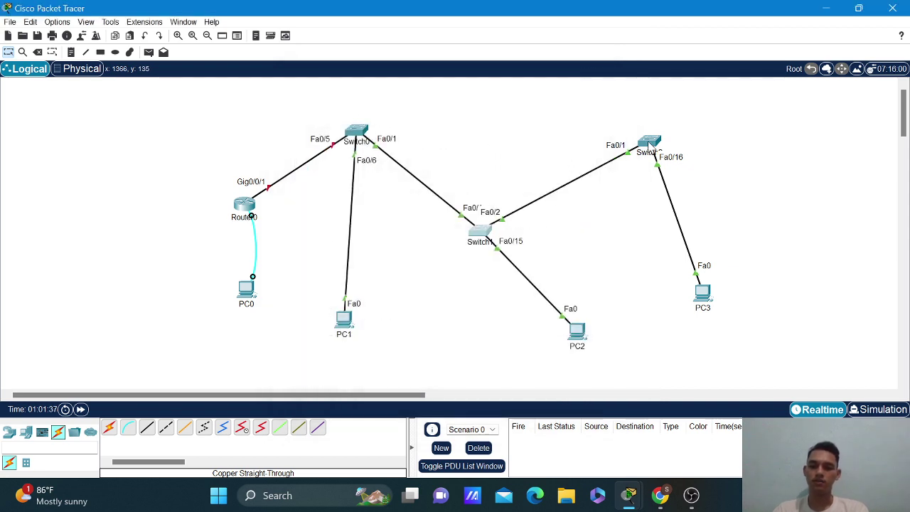
In S3's CLI, set interface Fa0/1 to switchport mode trunk.
mouse_move(649, 145)
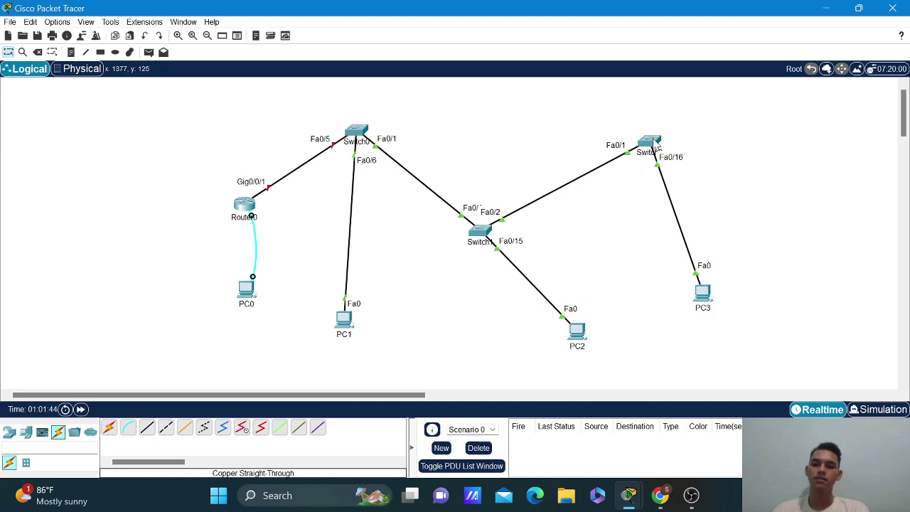
click(653, 143)
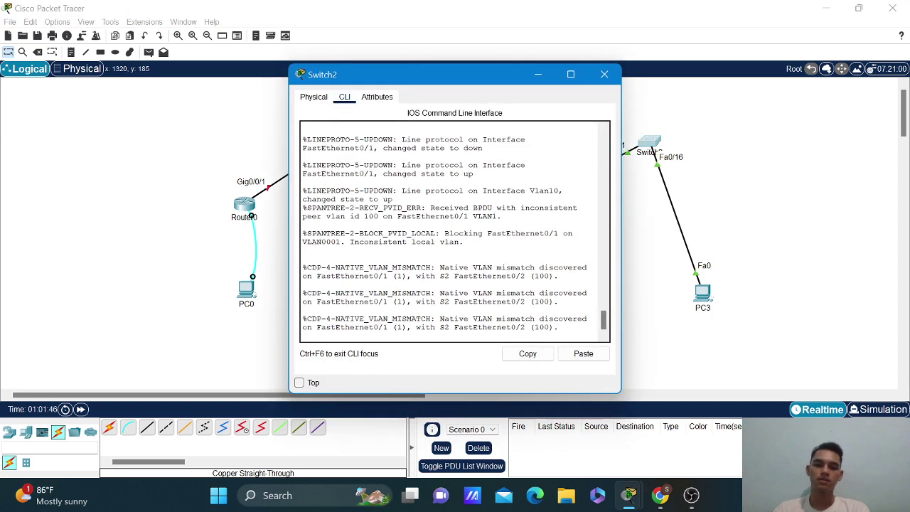
key(Return)
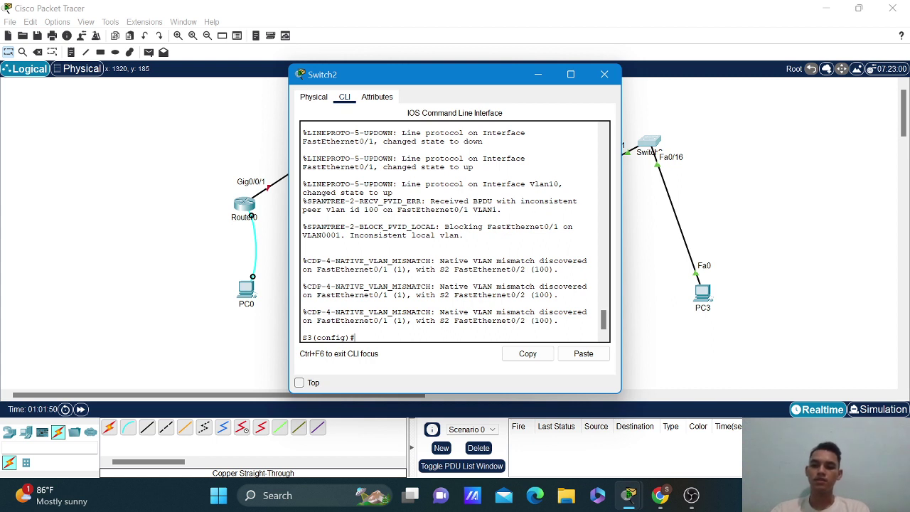
text(inter)
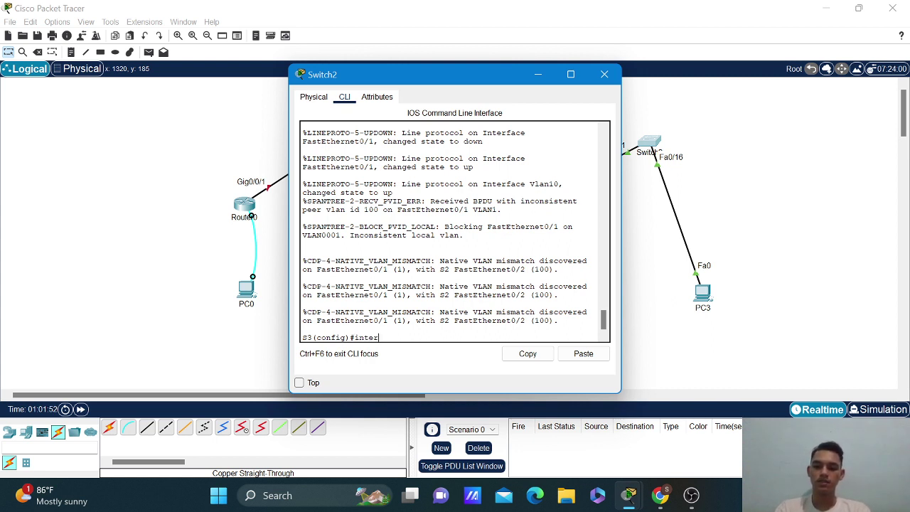
text(face )
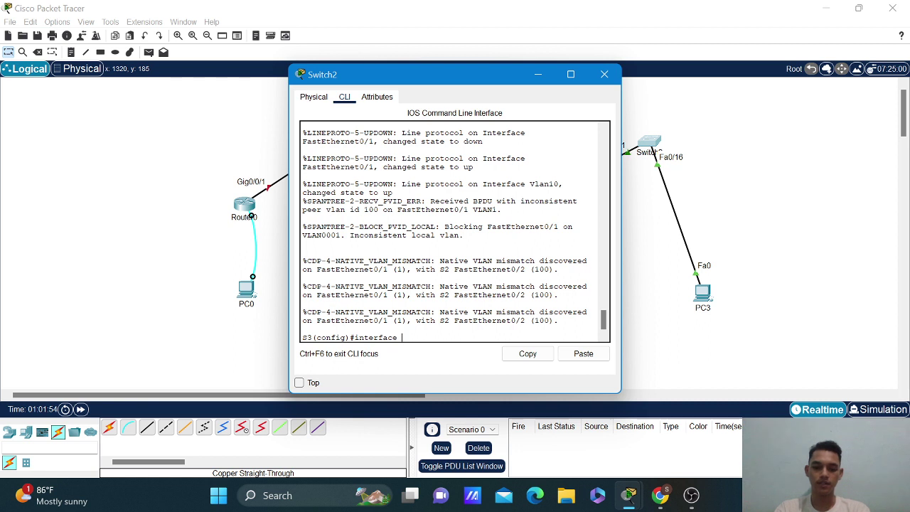
text(f0/1)
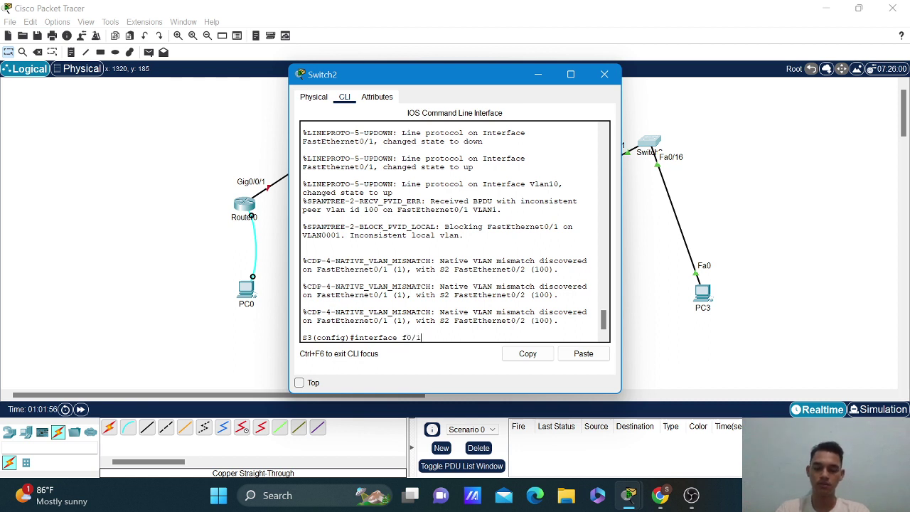
key(Return)
text(s)
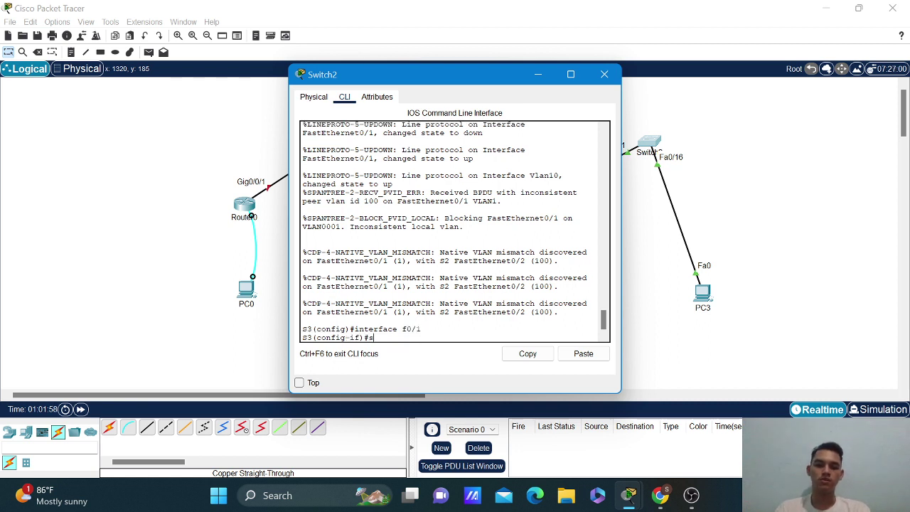
text(wit)
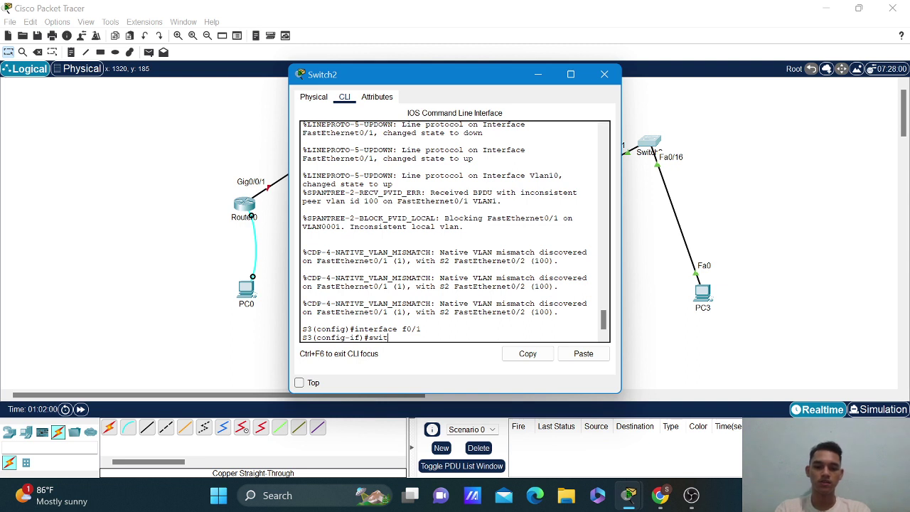
text(chp)
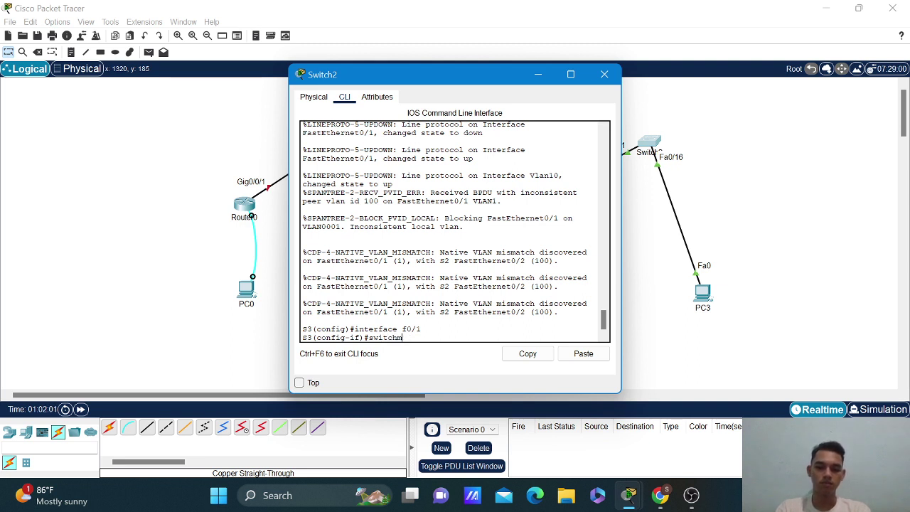
text(ort tu)
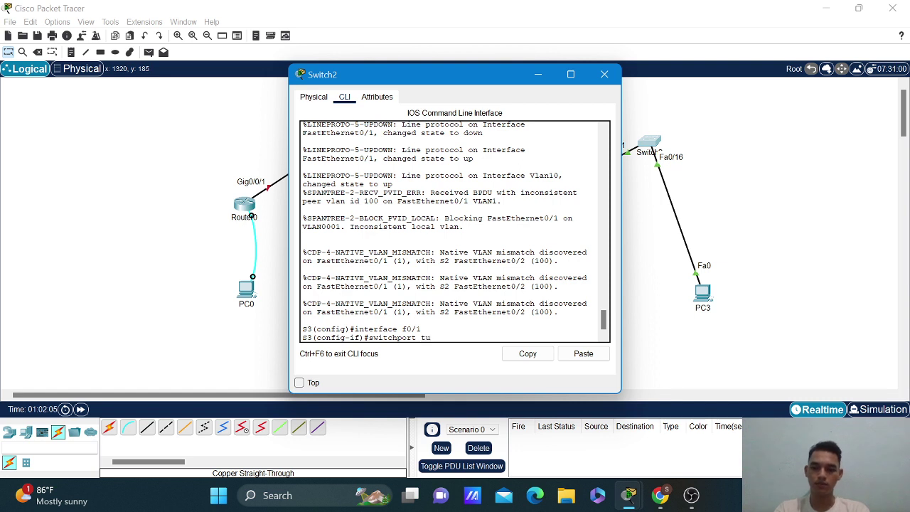
key(BackSpace)
text(mode)
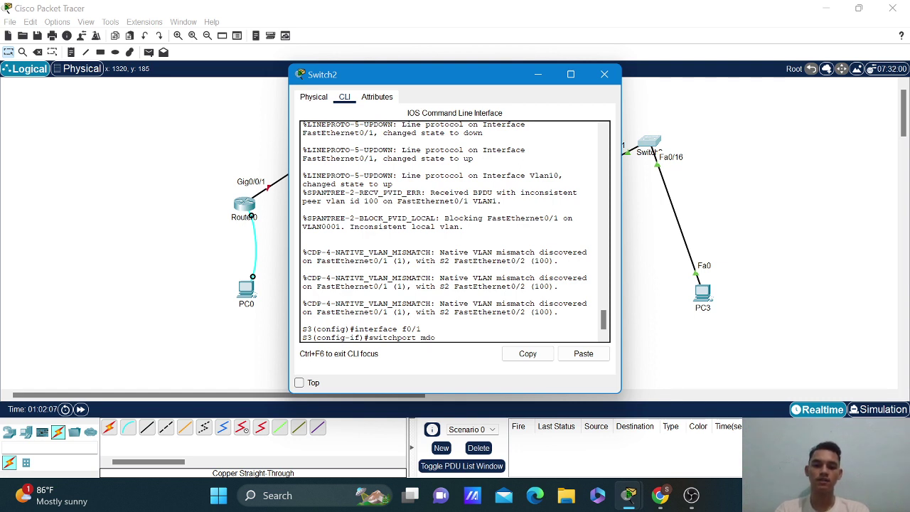
text( trunk)
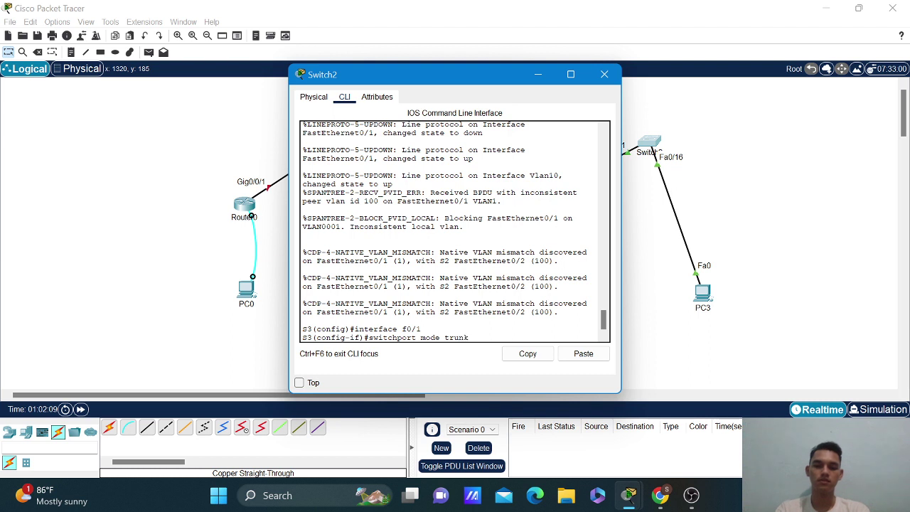
key(Return)
Set the Fa0/1 trunk's native VLAN to 100.
key(Up)
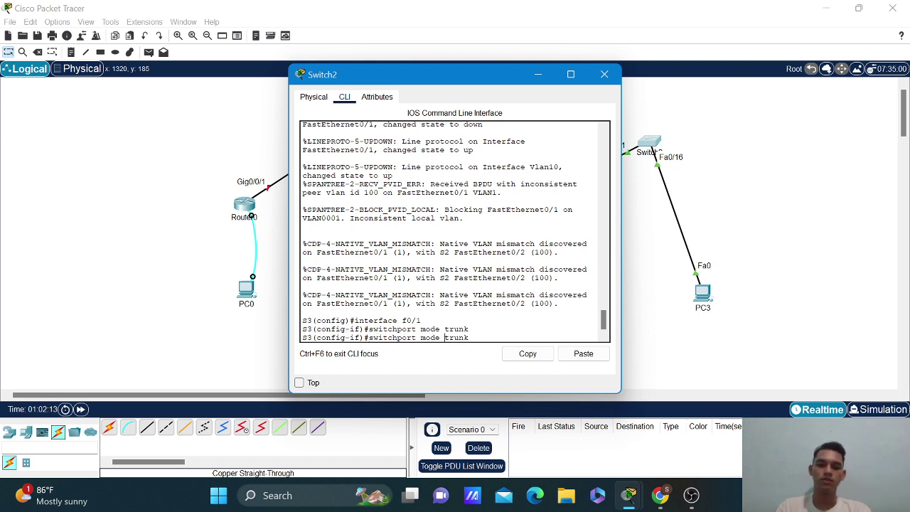
key(BackSpace)
key(BackSpace)
key(BackSpace)
key(BackSpace)
key(BackSpace)
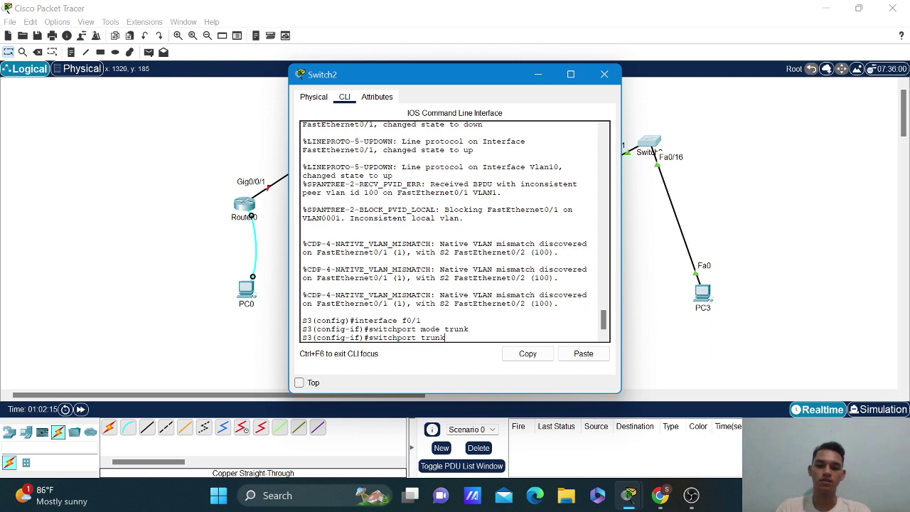
text(native)
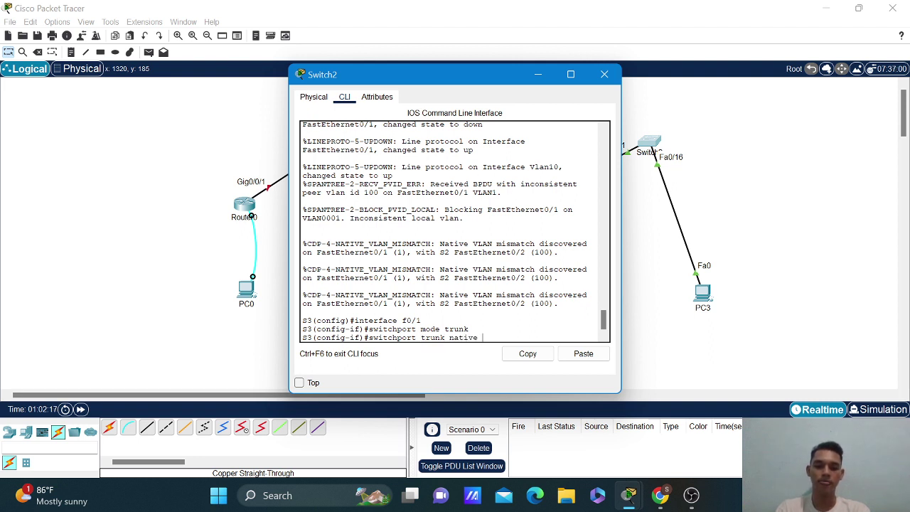
text(vlan 100)
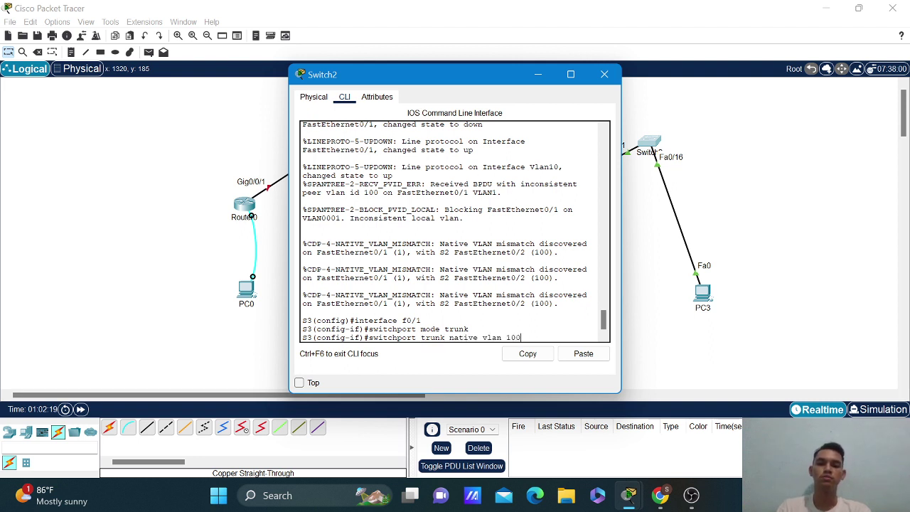
key(Return)
key(Up)
key(Return)
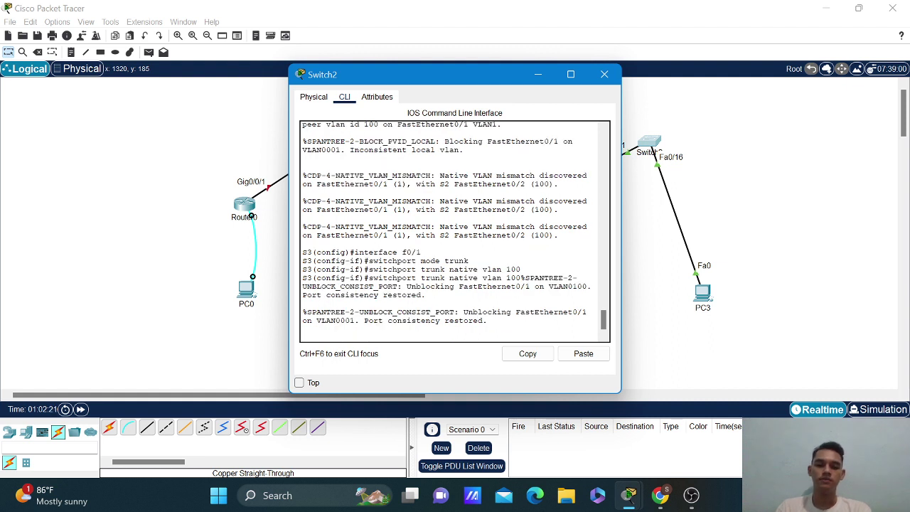
Allow VLANs 10,20,30,40,100 on the Fa0/1 trunk.
key(Up)
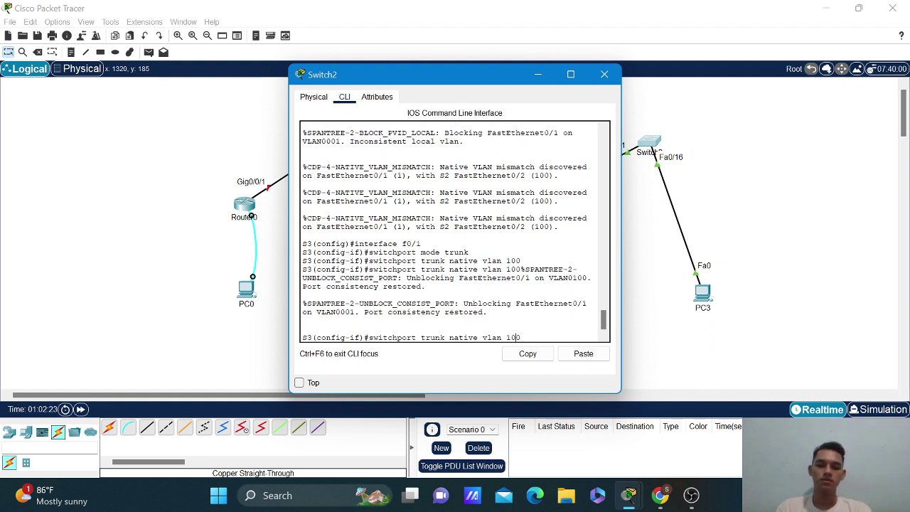
key(Left)
key(Left)
key(Left)
key(Left)
key(BackSpace)
key(BackSpace)
key(BackSpace)
key(BackSpace)
key(BackSpace)
key(BackSpace)
key(BackSpace)
key(BackSpace)
key(BackSpace)
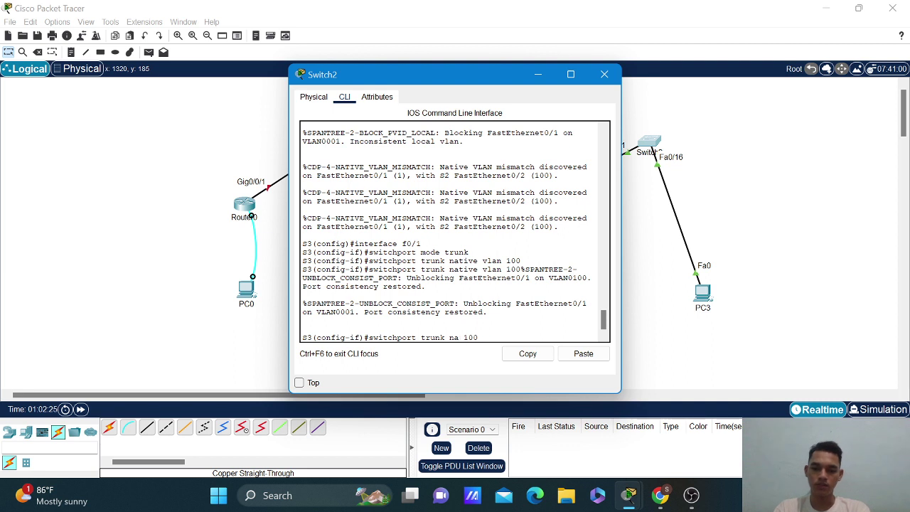
key(BackSpace)
key(BackSpace)
text(allow)
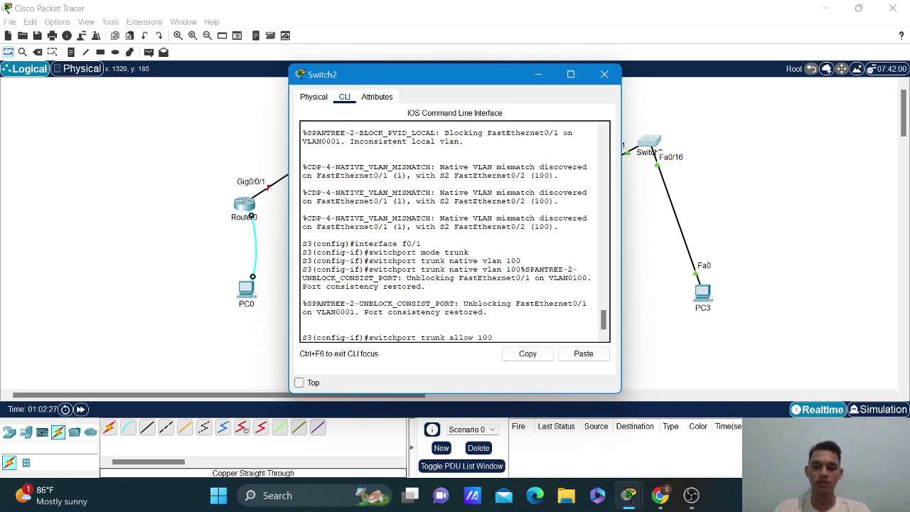
text(rd)
key(BackSpace)
key(BackSpace)
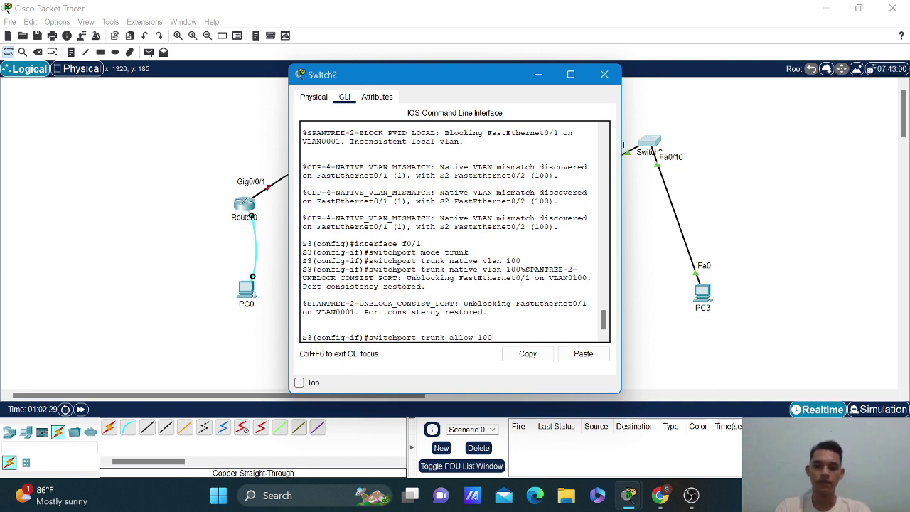
text(ed 10,)
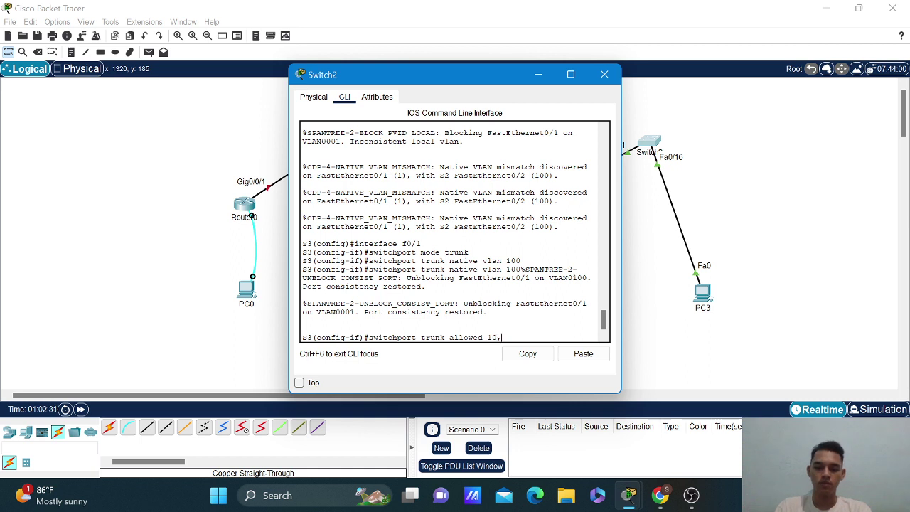
text(20,30,40,100)
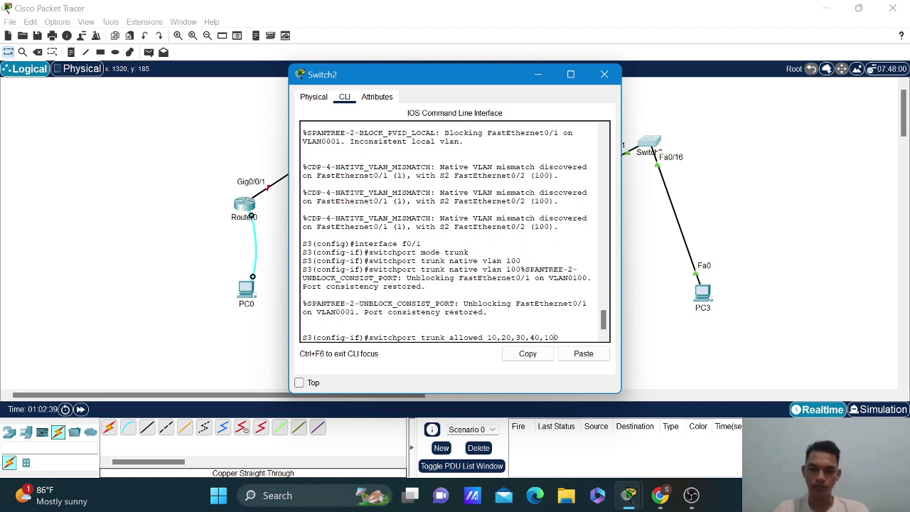
key(Left)
key(Left)
key(Left)
key(Left)
key(Left)
key(Left)
key(Left)
text(vlan)
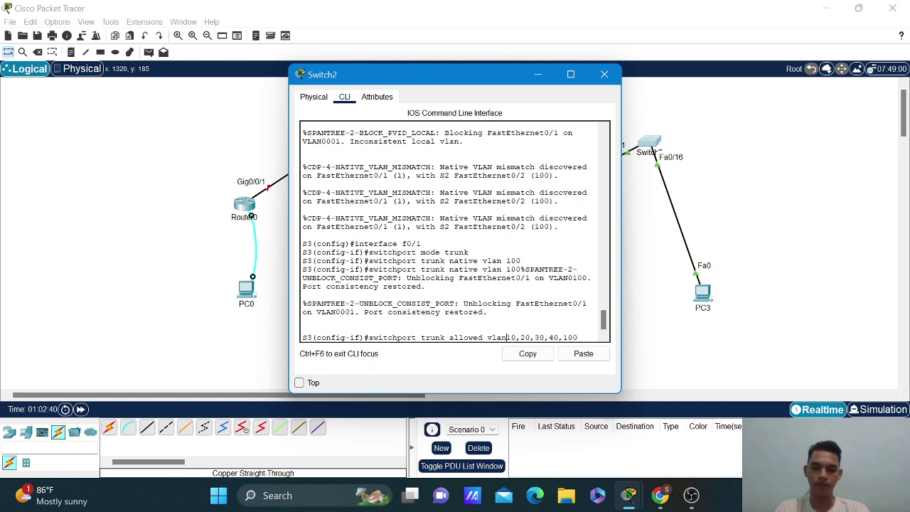
key(Return)
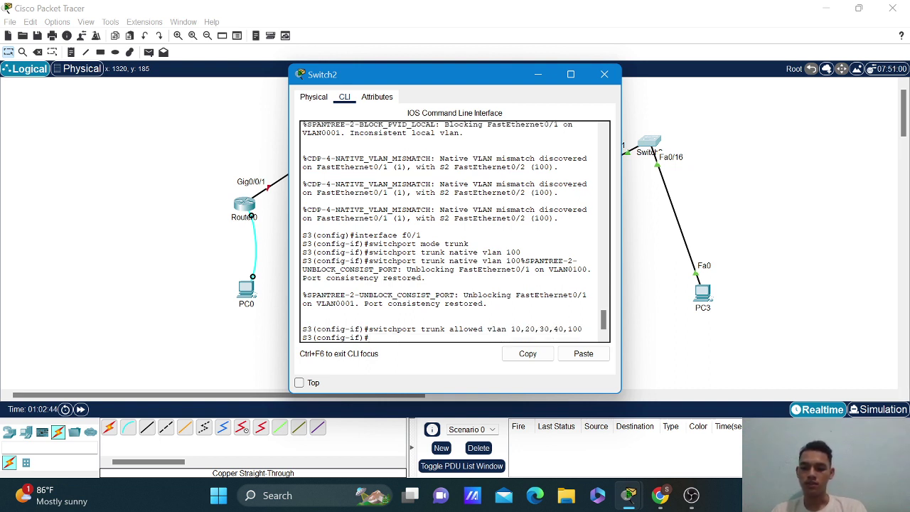
Leave configuration mode and check the trunk status with 'show interfaces trunk'.
text(end)
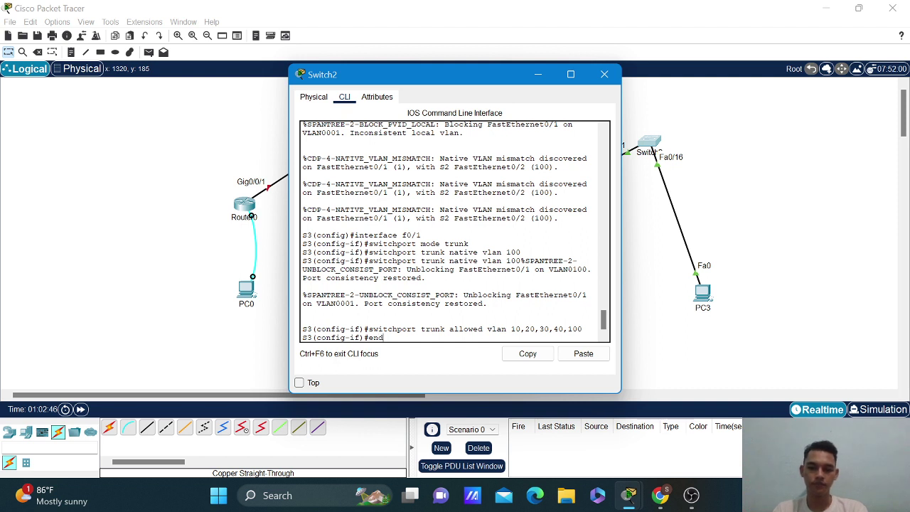
key(Return)
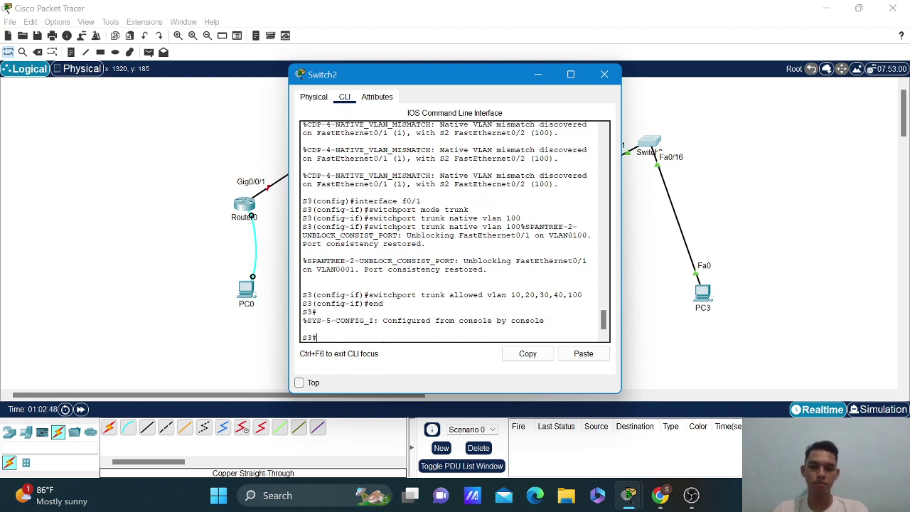
text(s)
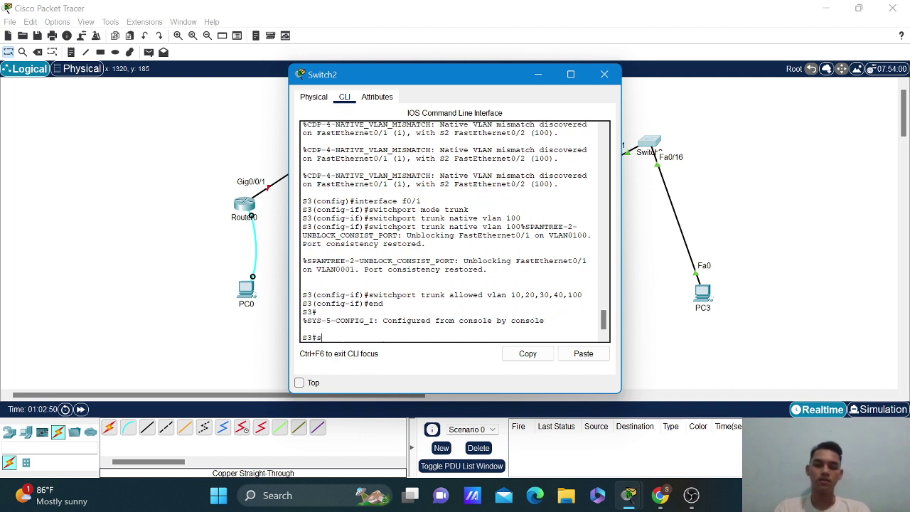
text(how int)
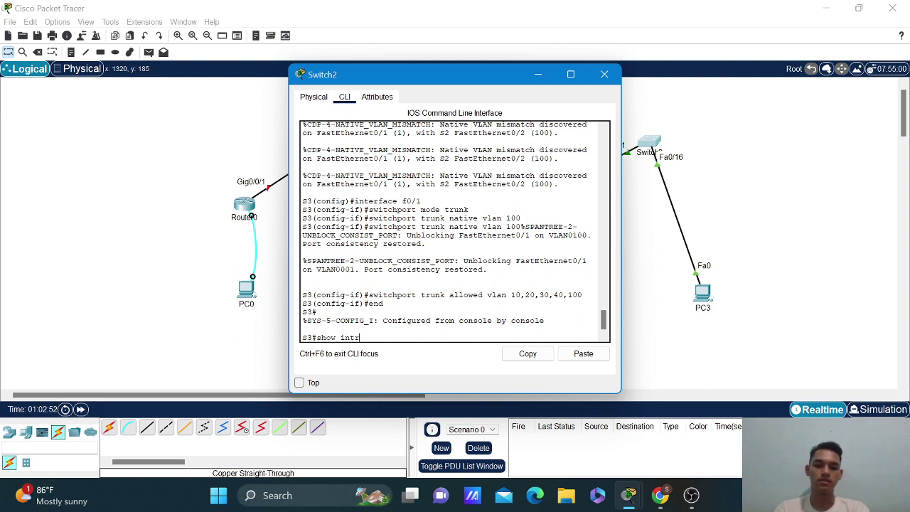
text(erfaces)
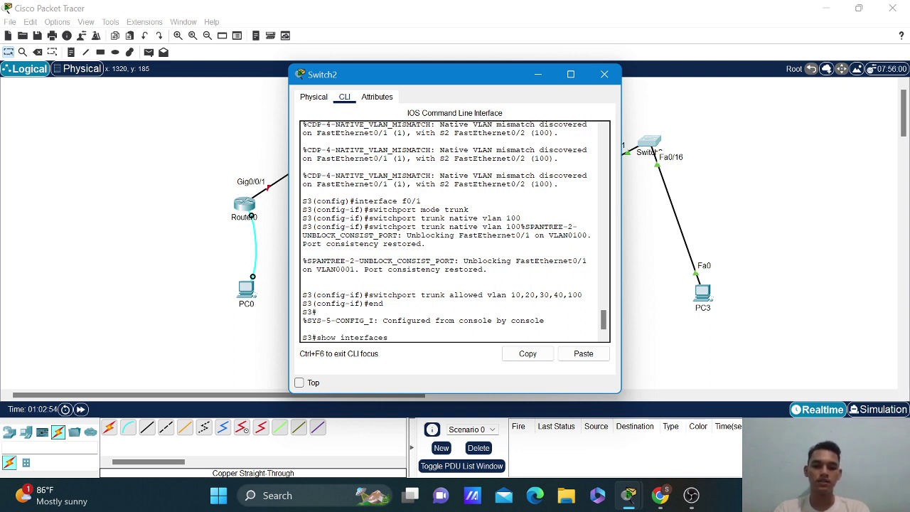
text( trunk)
key(Return)
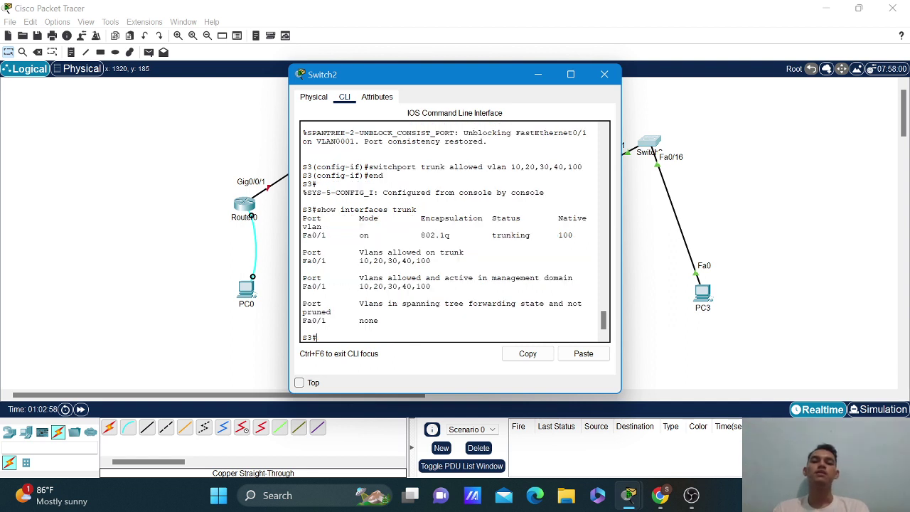
Save S3's running configuration to startup-config.
text(co)
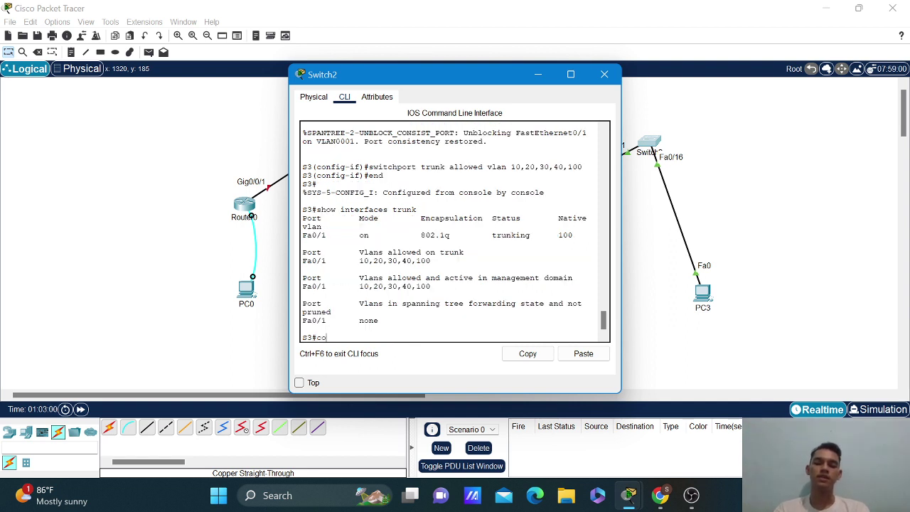
text(pyr)
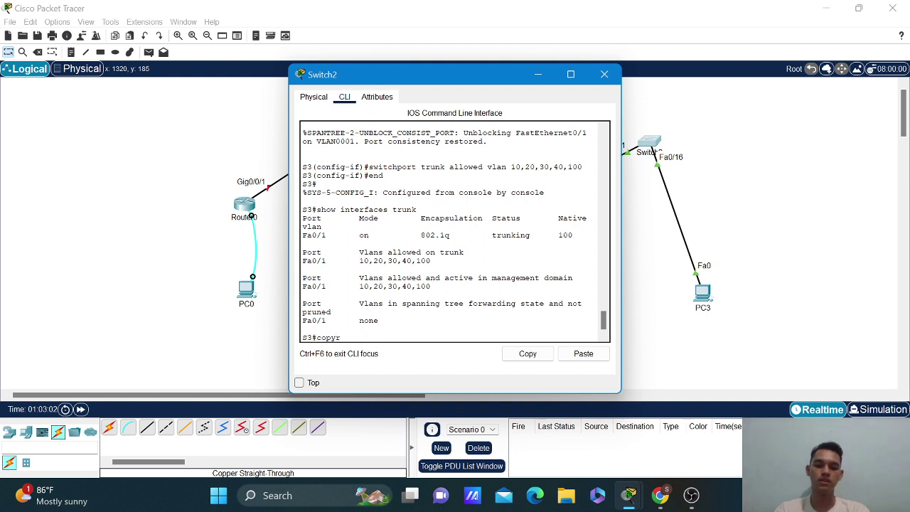
key(BackSpace)
key(BackSpace)
text(y run)
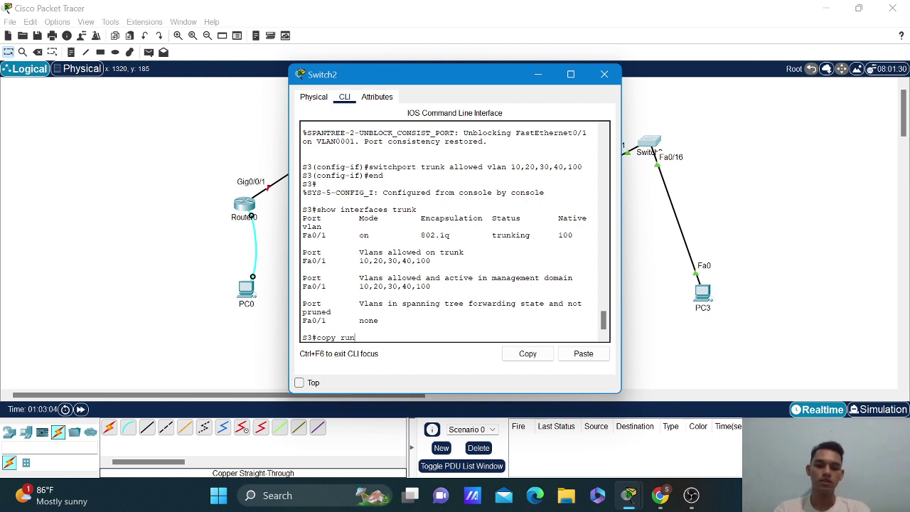
key(Tab)
text(st)
key(Tab)
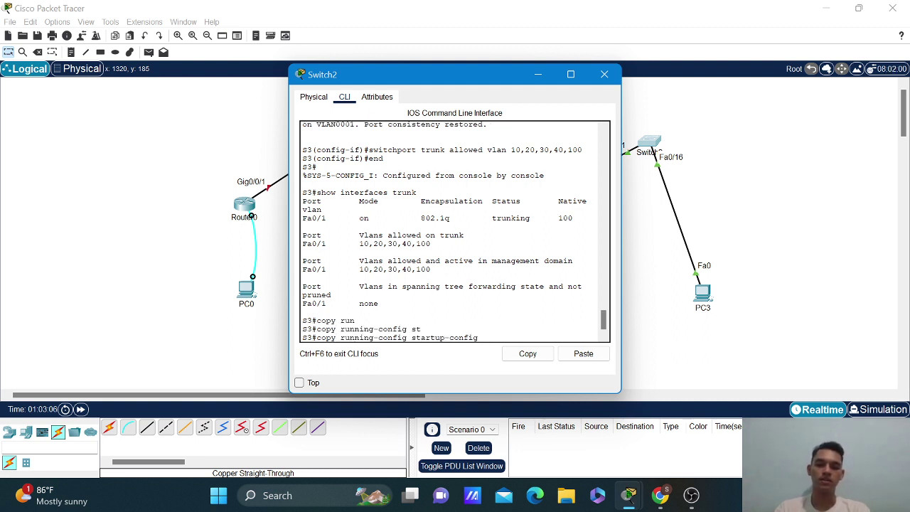
key(Return)
key(Return)
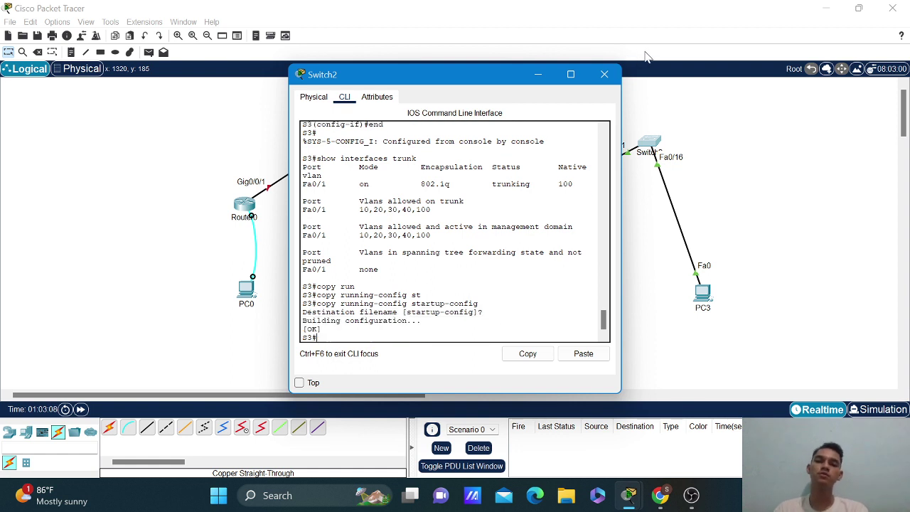
Close the switch window and connect PC0's Desktop Terminal to router R1 with default settings.
click(605, 74)
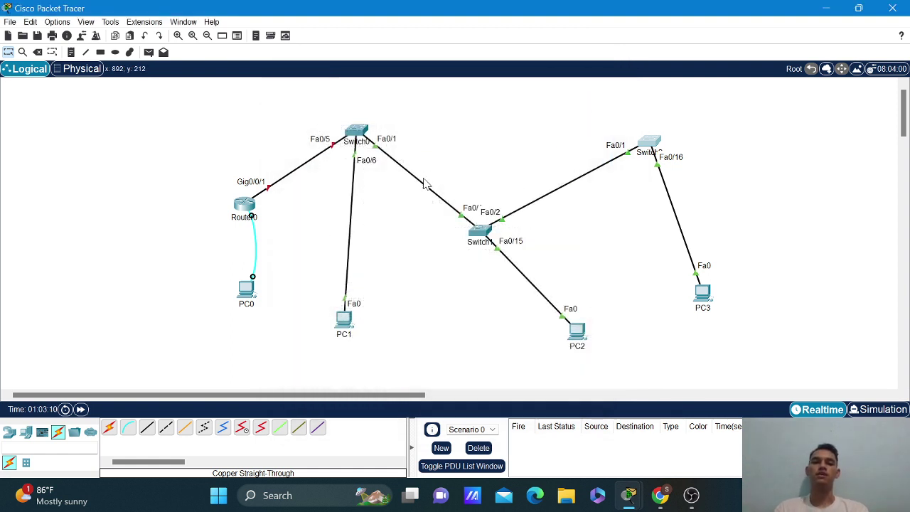
click(247, 290)
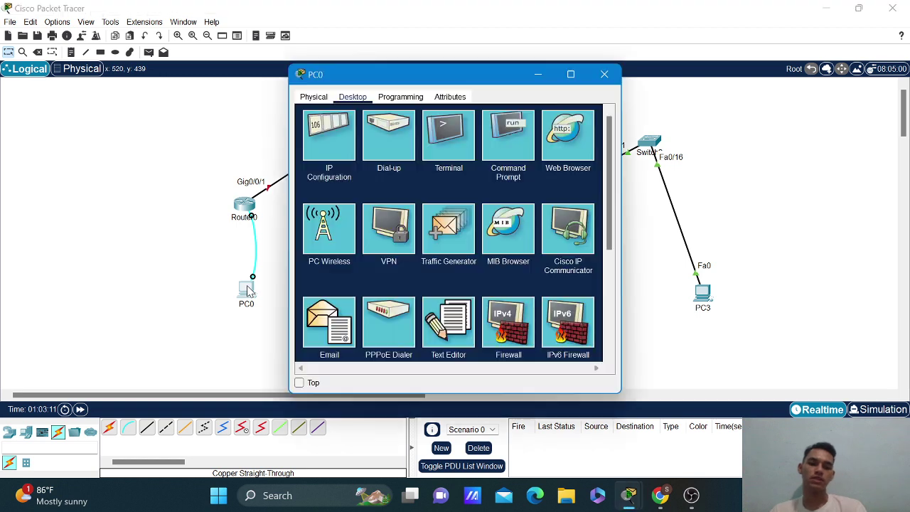
click(449, 139)
click(490, 174)
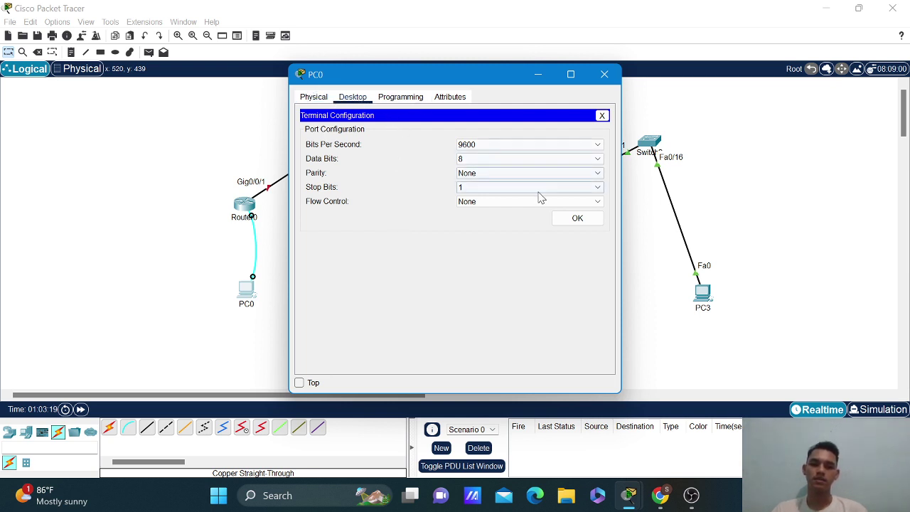
click(577, 218)
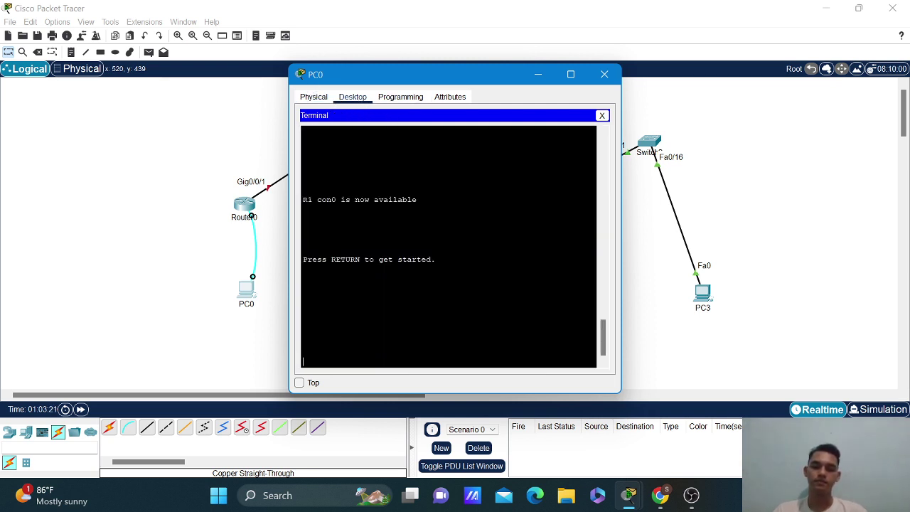
Log into R1's privileged mode with enable and its password, then enter 'conf t'.
key(Return)
text(enable)
key(Return)
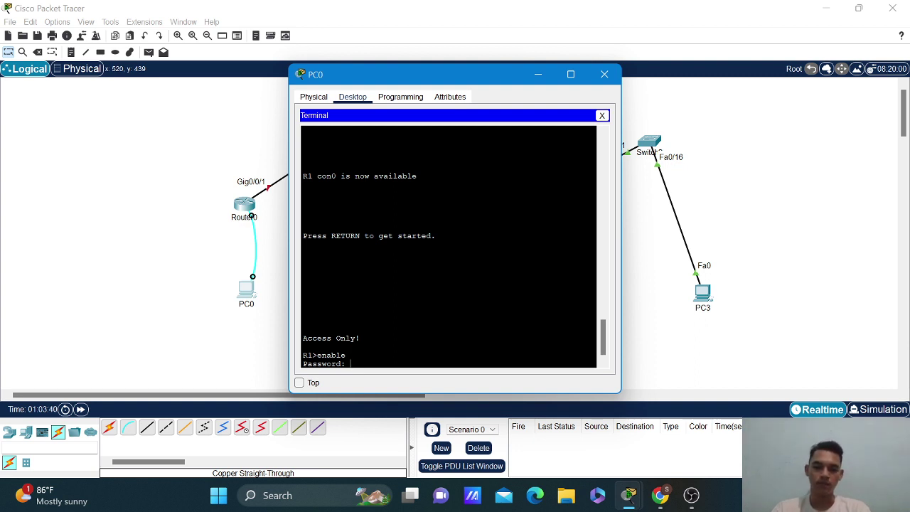
key(Return)
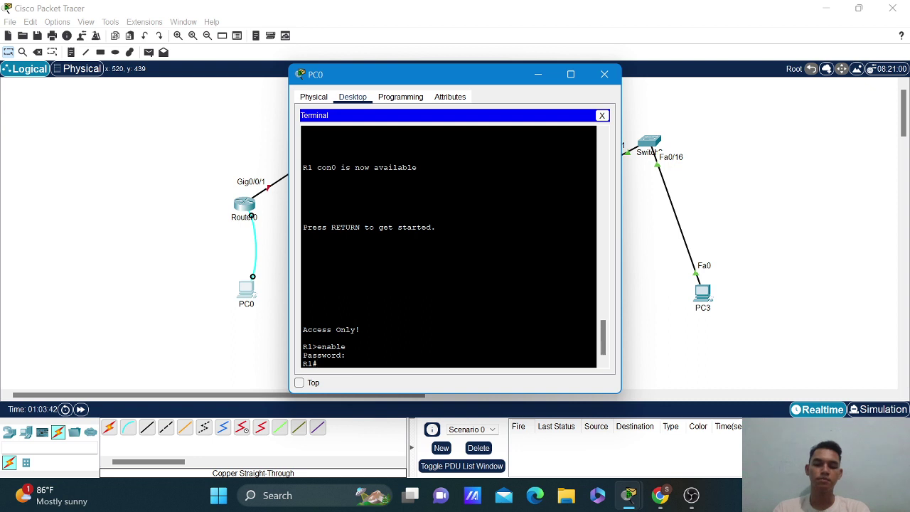
text(conf t)
key(Return)
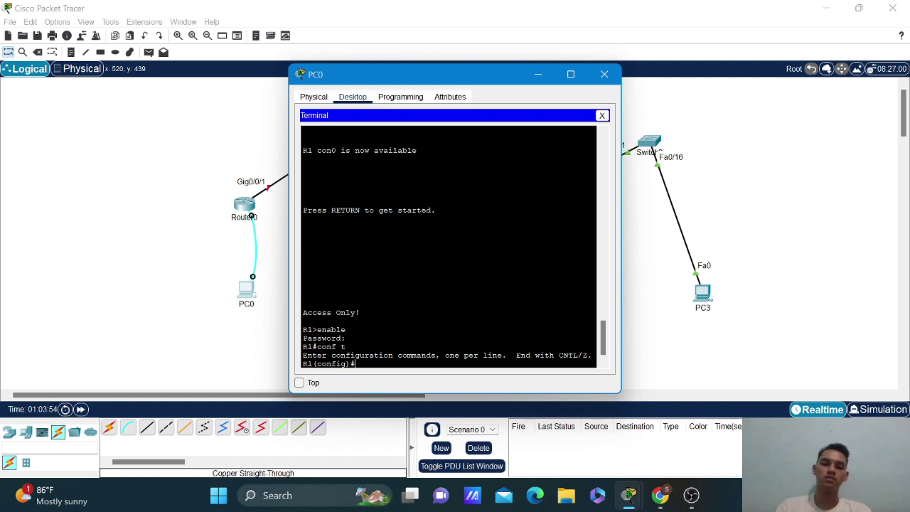
Run 'no shutdown' on interface G0/0/1, exit to global config, and start typing interface g0/0/1.10.
text(inter)
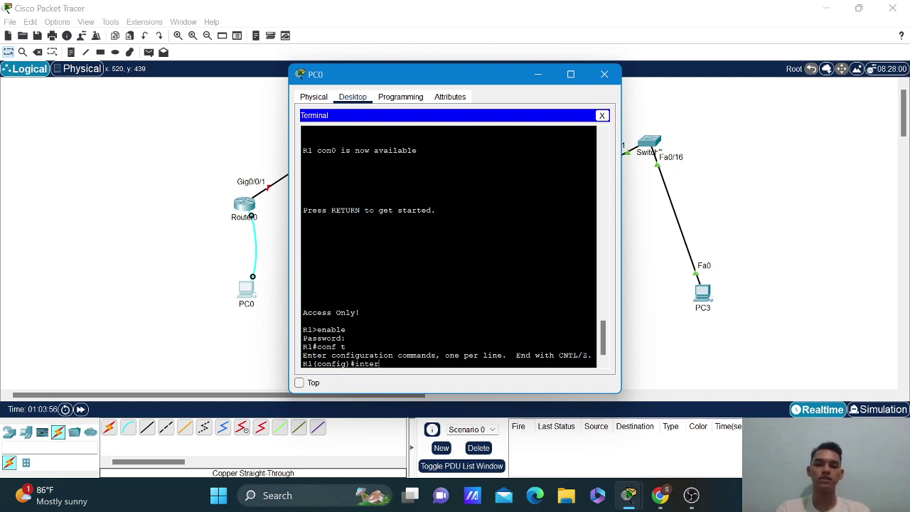
text(face g0)
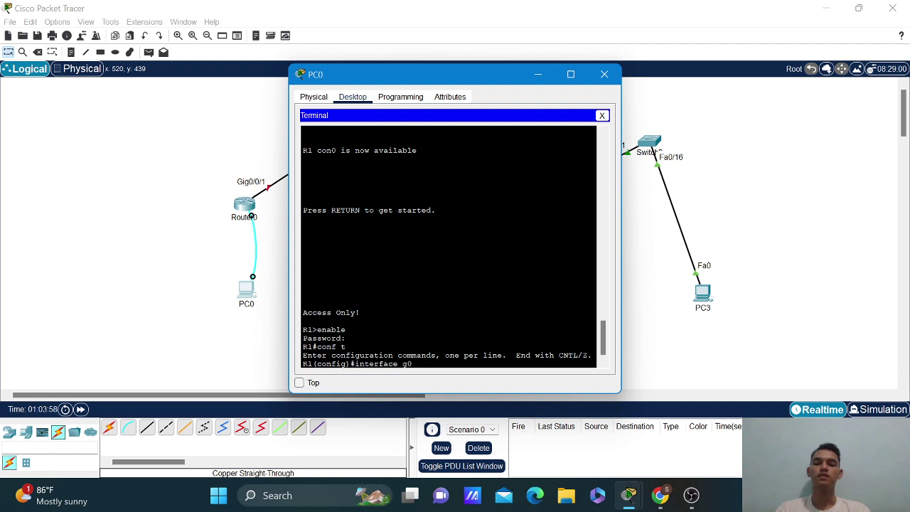
text(/)
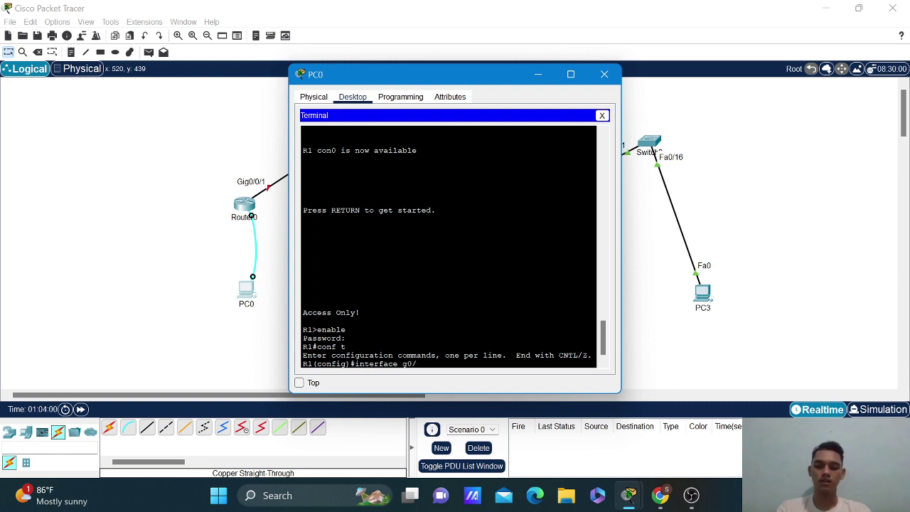
text(0.1/1)
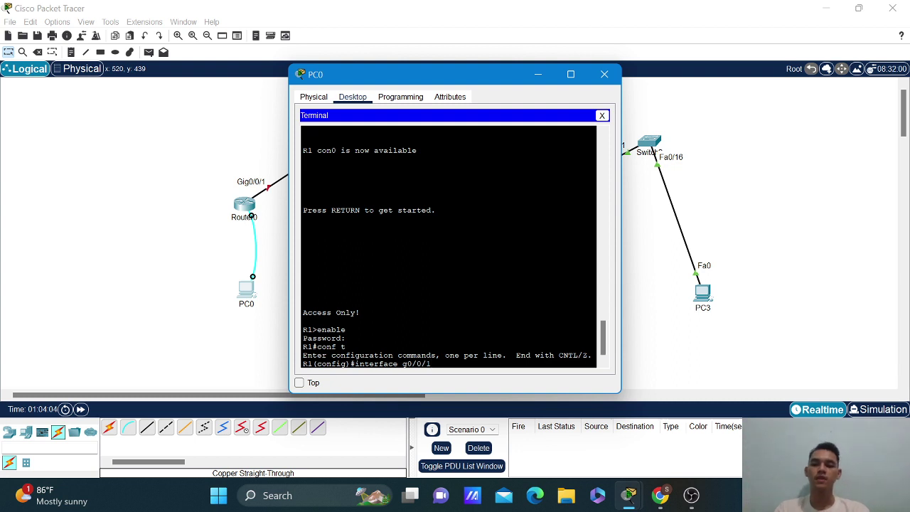
key(Return)
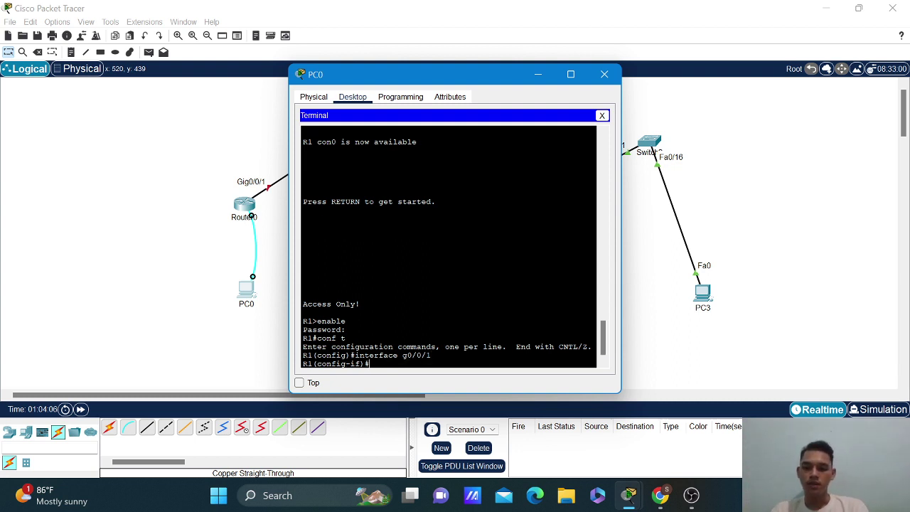
text(no shutdown)
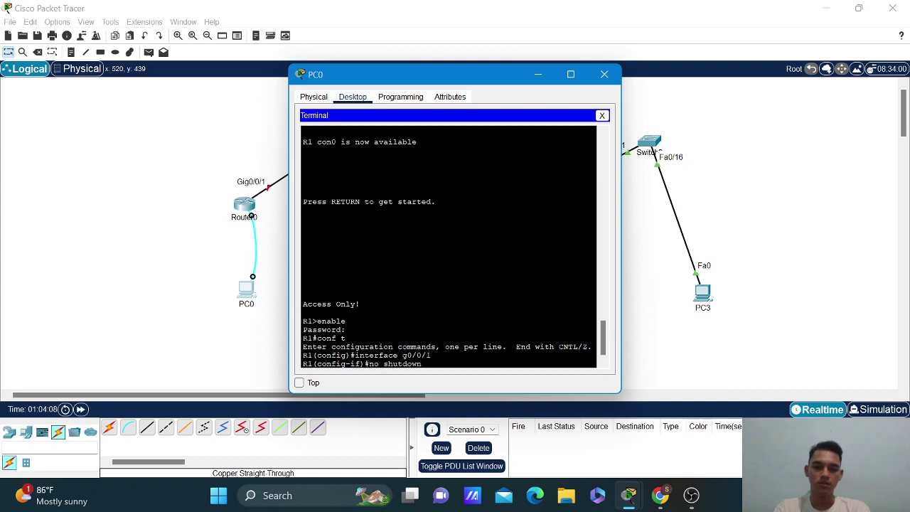
key(Return)
key(Return)
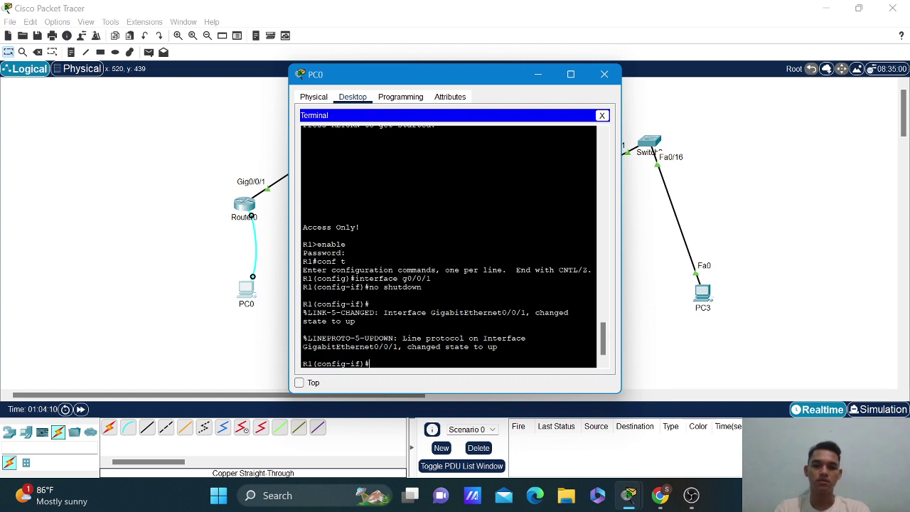
text(e)
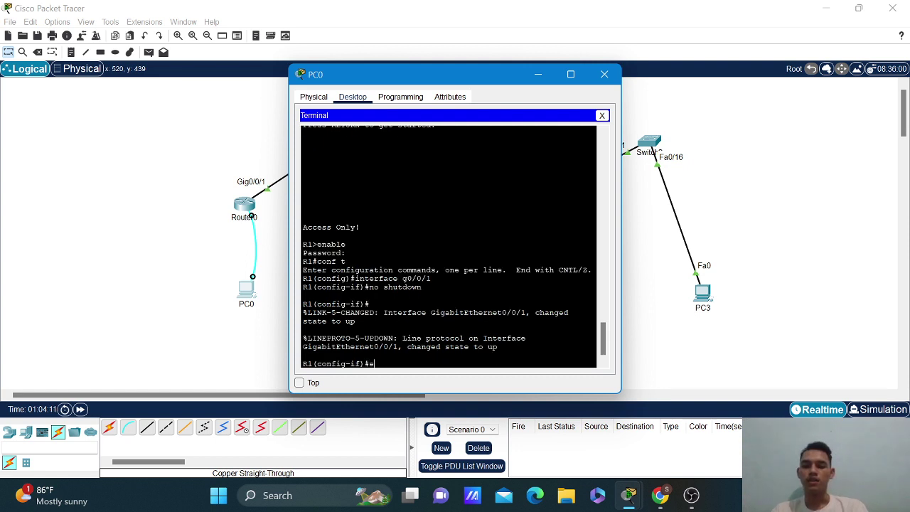
text(xit)
key(Return)
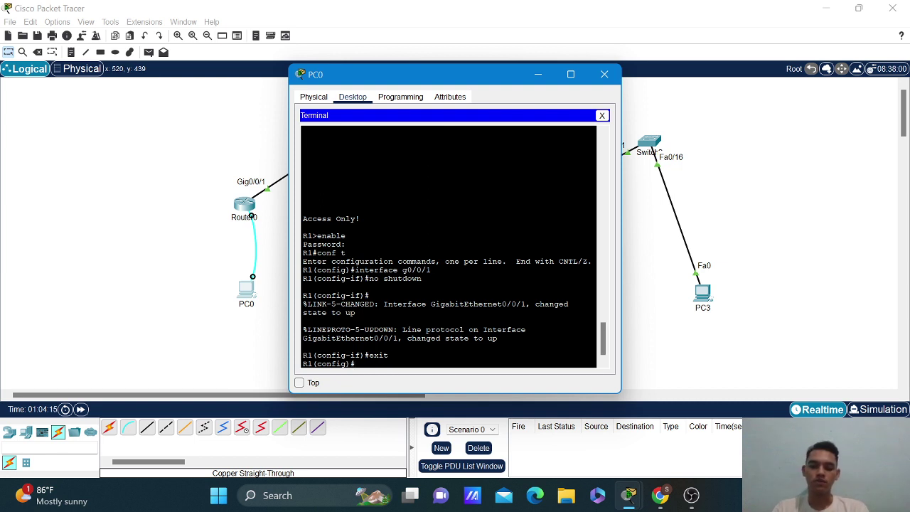
text(interface g0/0/1)
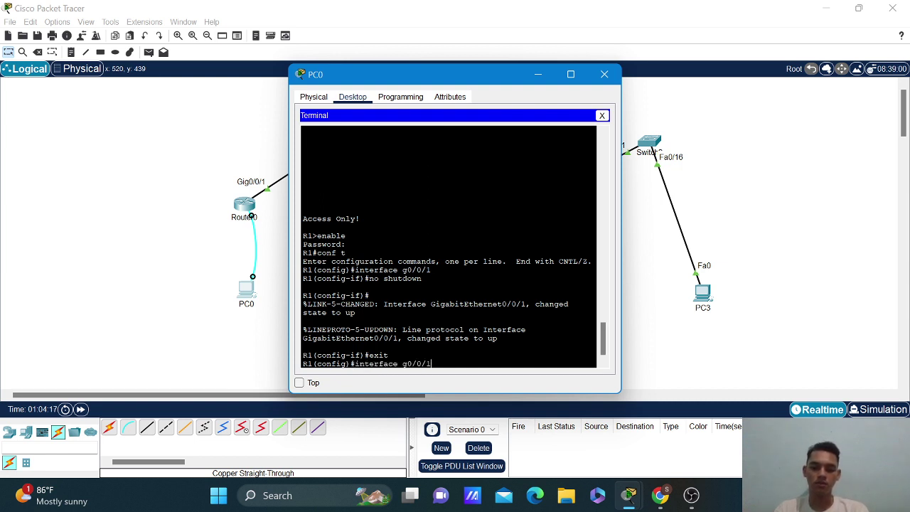
text(.10)
Enter subinterface G0/0/1.10 and give it a network description.
key(Return)
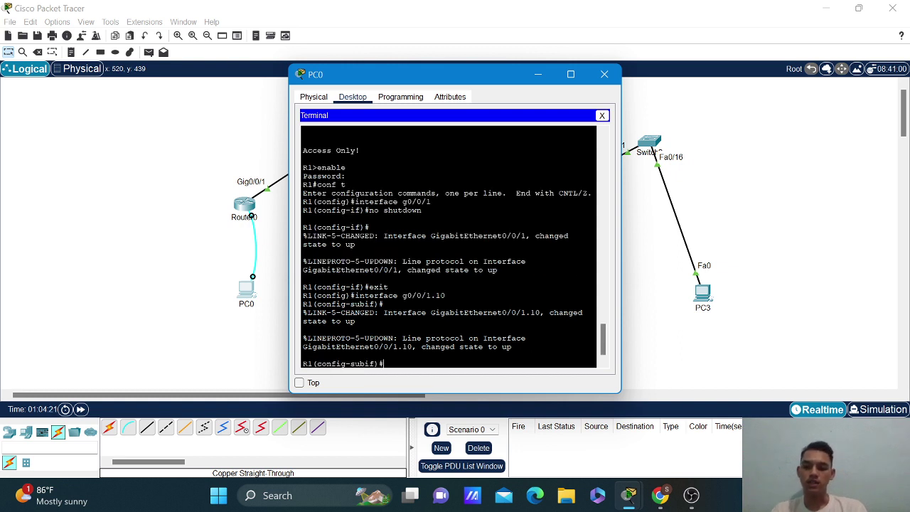
text(dr)
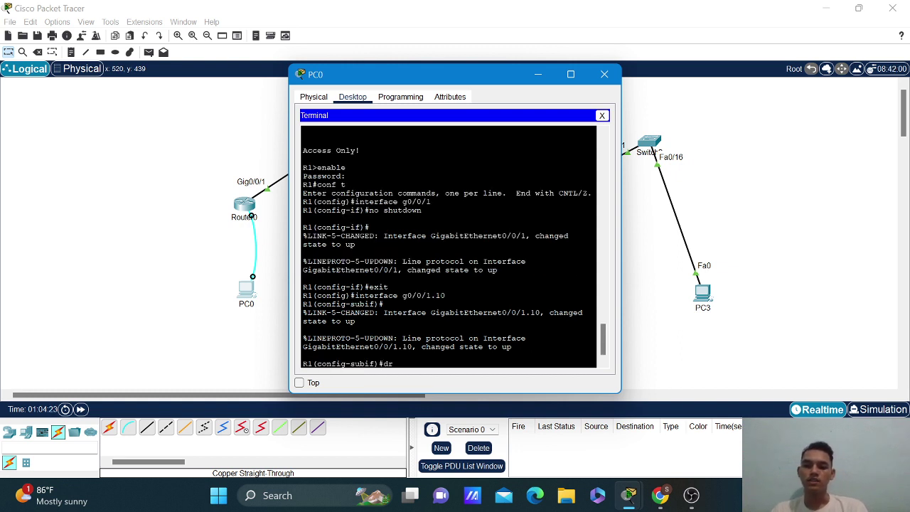
key(BackSpace)
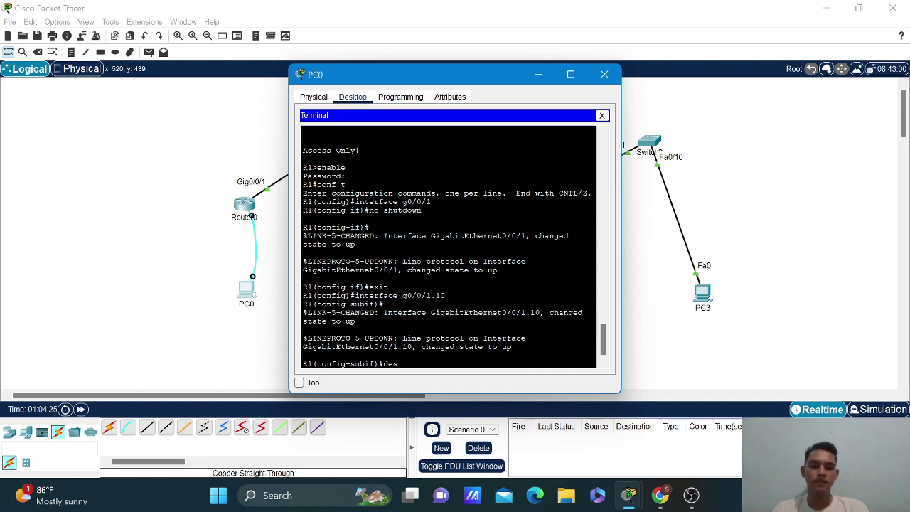
text(escr)
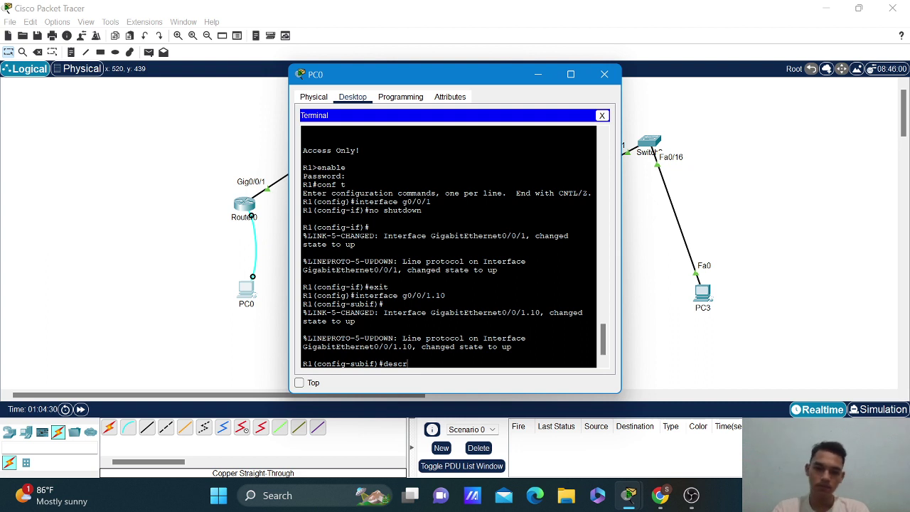
text(iption)
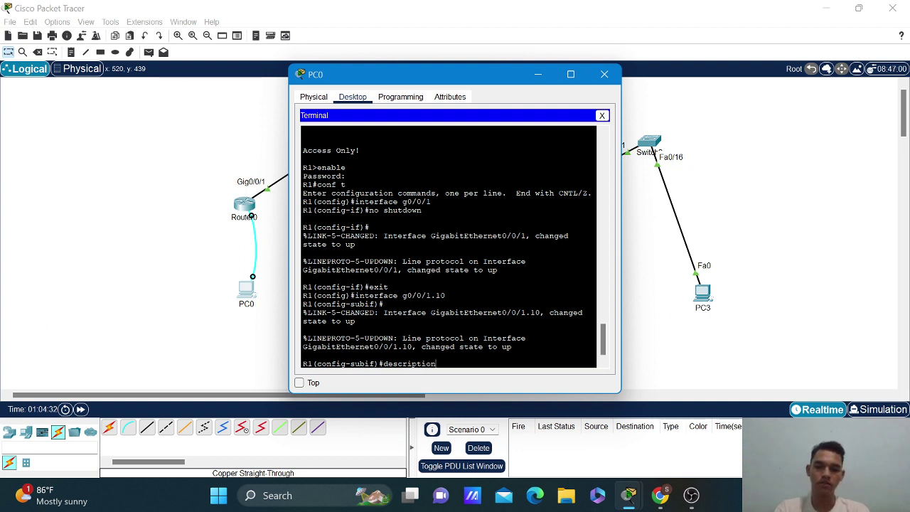
text( F)
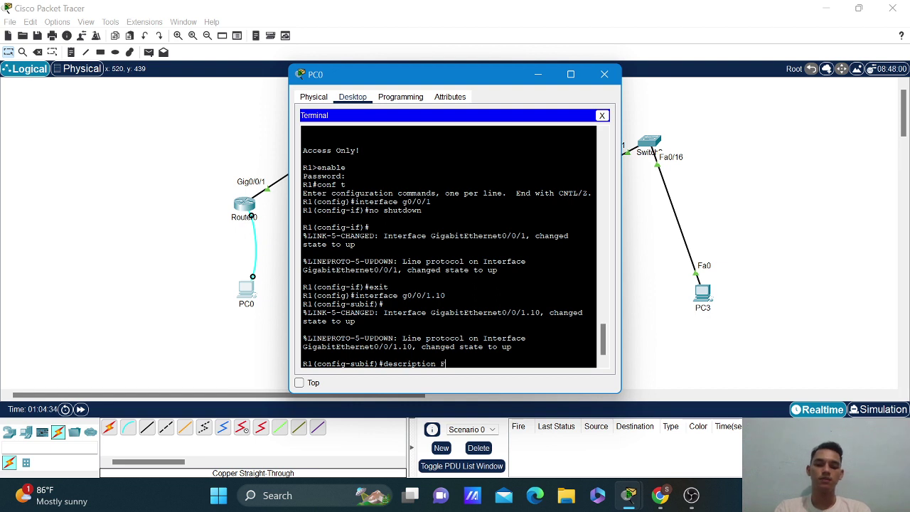
text(uddin Network)
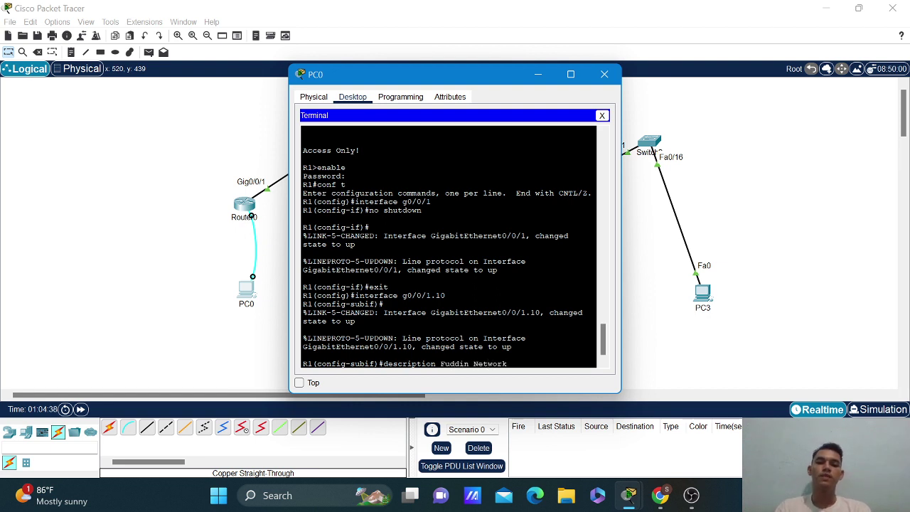
key(Return)
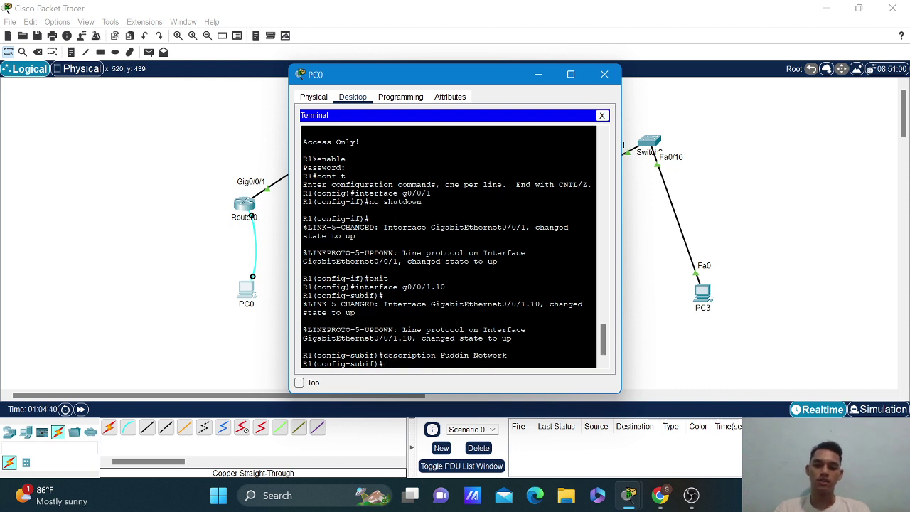
Set 'encapsulation dot1Q 10' on the subinterface and begin entering IP address 192.168.
text(enc)
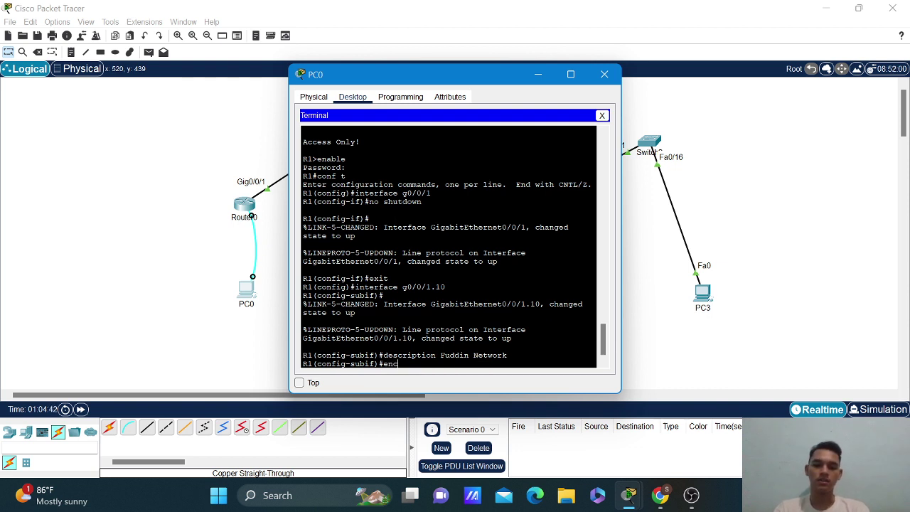
key(Tab)
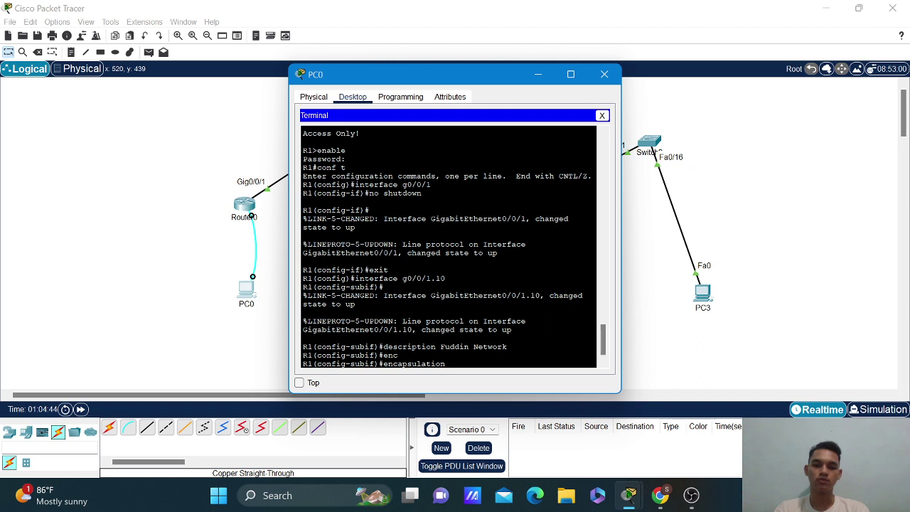
text(dot)
key(Tab)
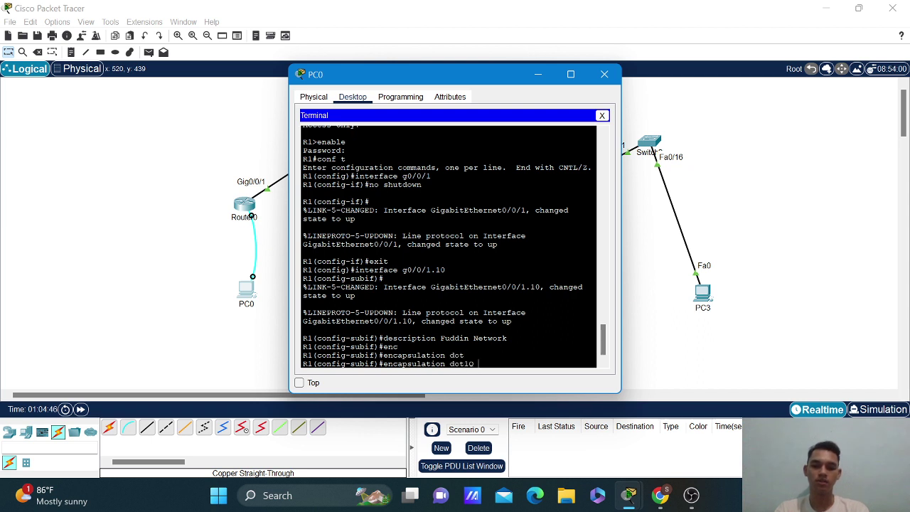
text(10)
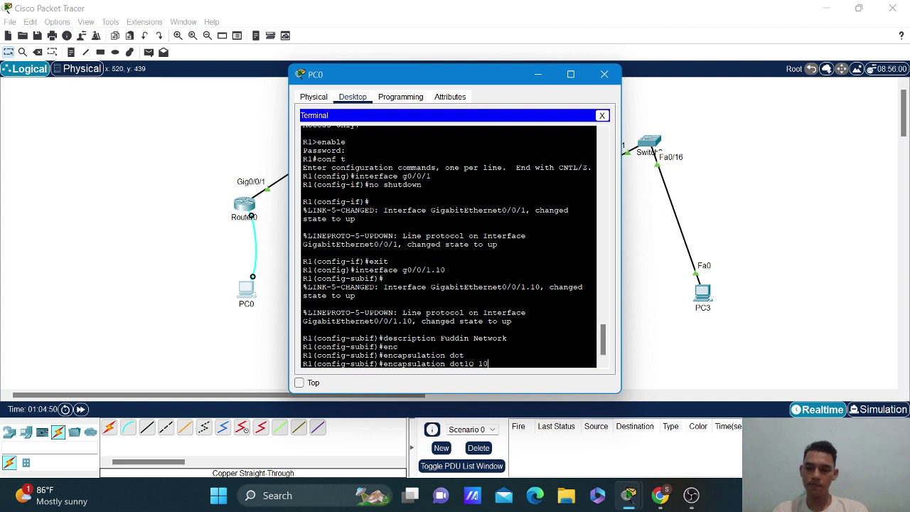
key(Return)
text(ip)
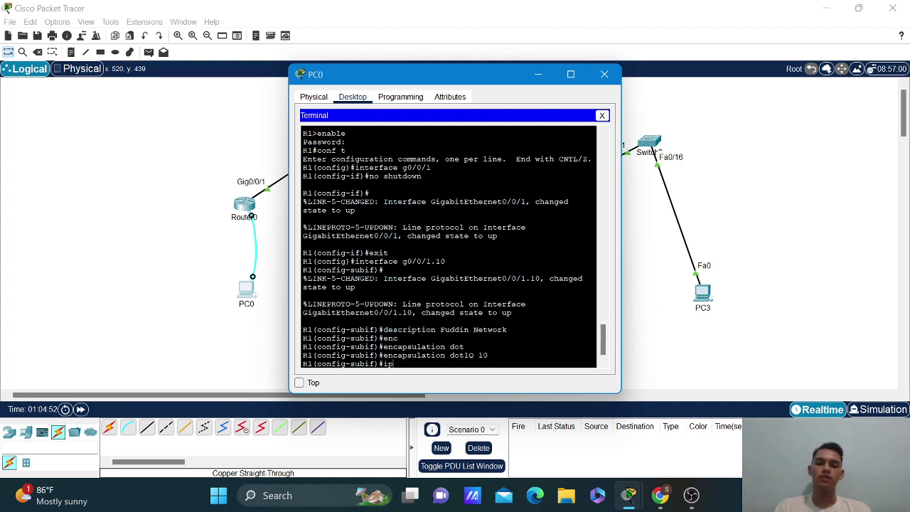
text( add)
key(Tab)
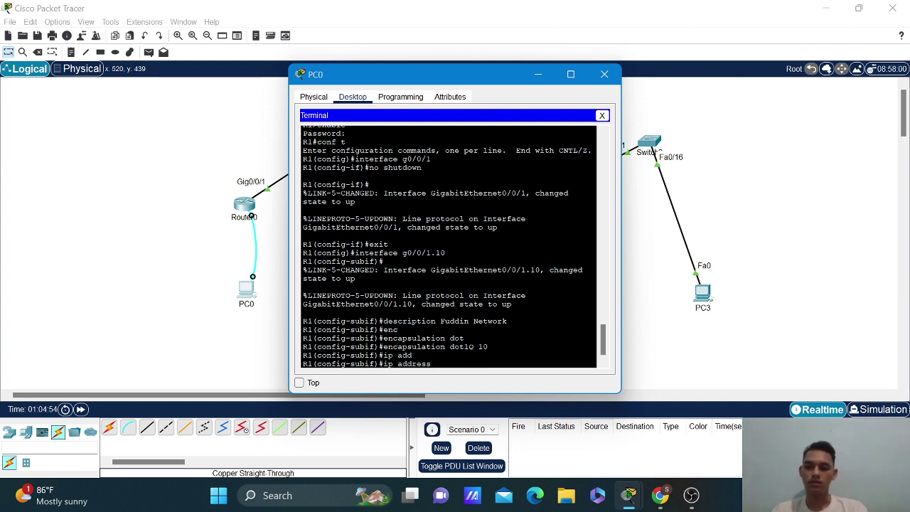
text(192.168.)
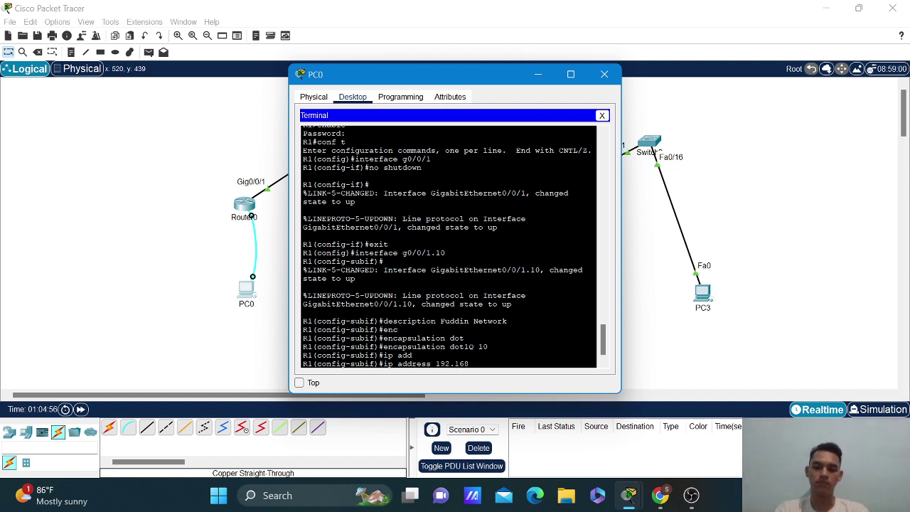
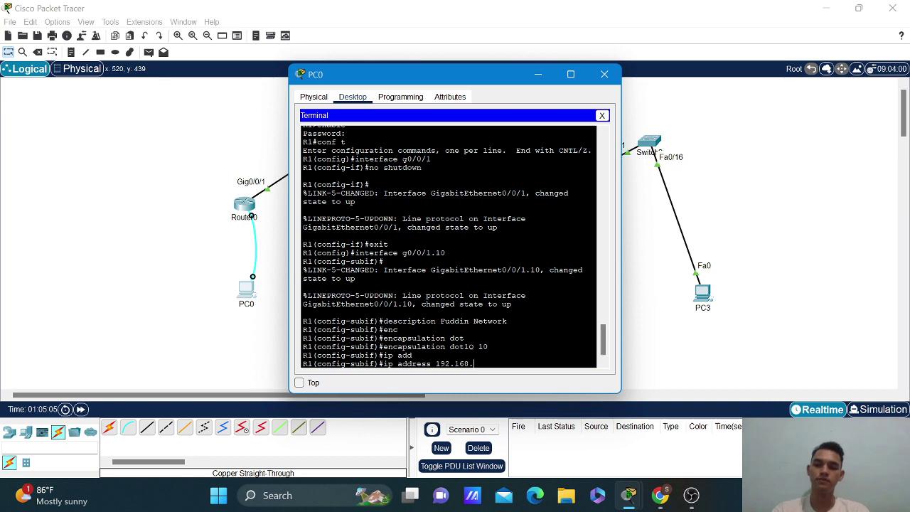
Check the assignment PDF's addressing table for G0/0/1.10 (192.168.91.1/24), then return to Packet Tracer.
mouse_move(658, 504)
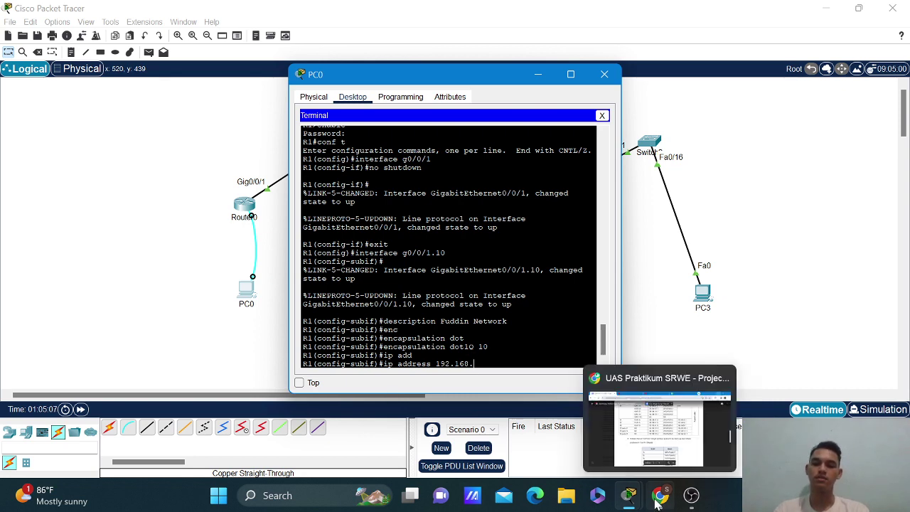
click(626, 464)
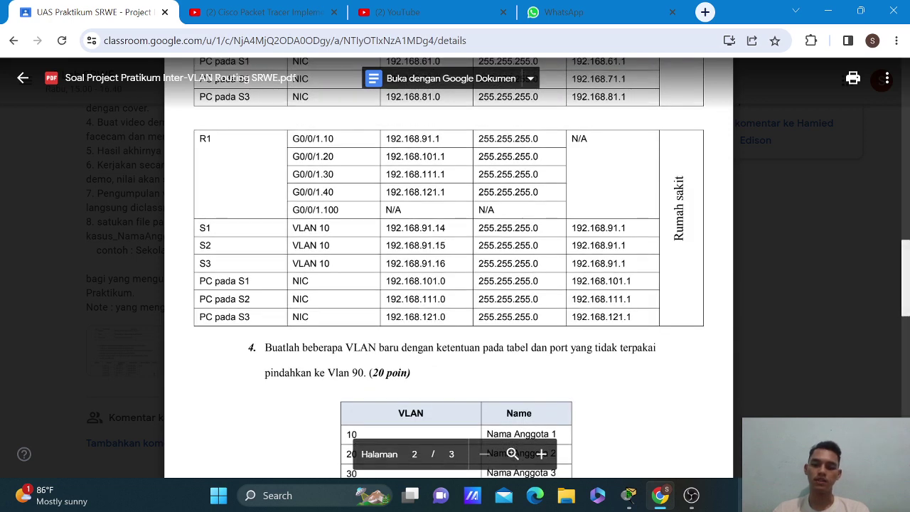
mouse_move(632, 500)
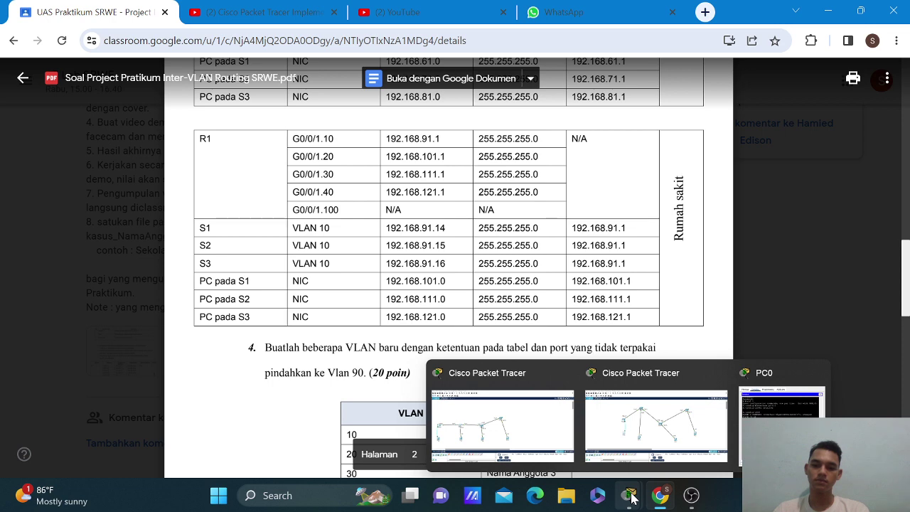
click(655, 425)
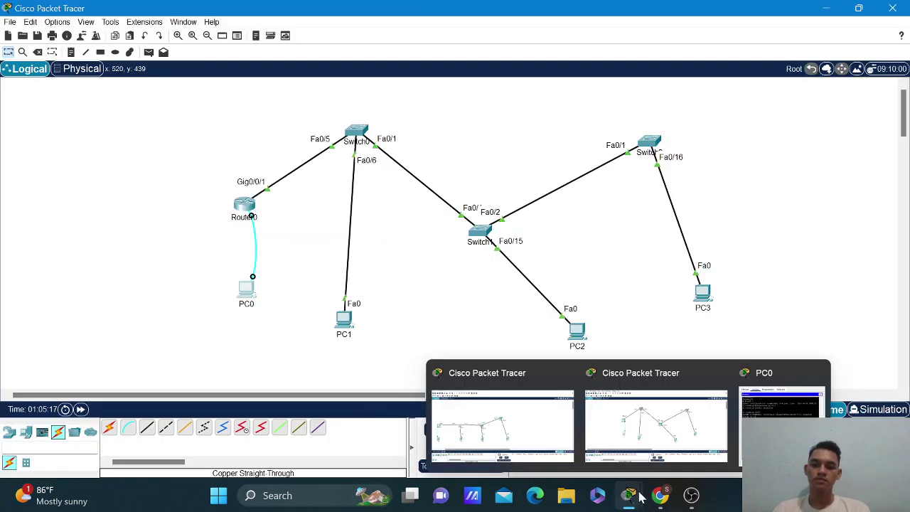
Back in PC0's terminal, finish assigning 192.168.91.1 255.255.255.0 to subinterface g0/0/1.10.
click(648, 146)
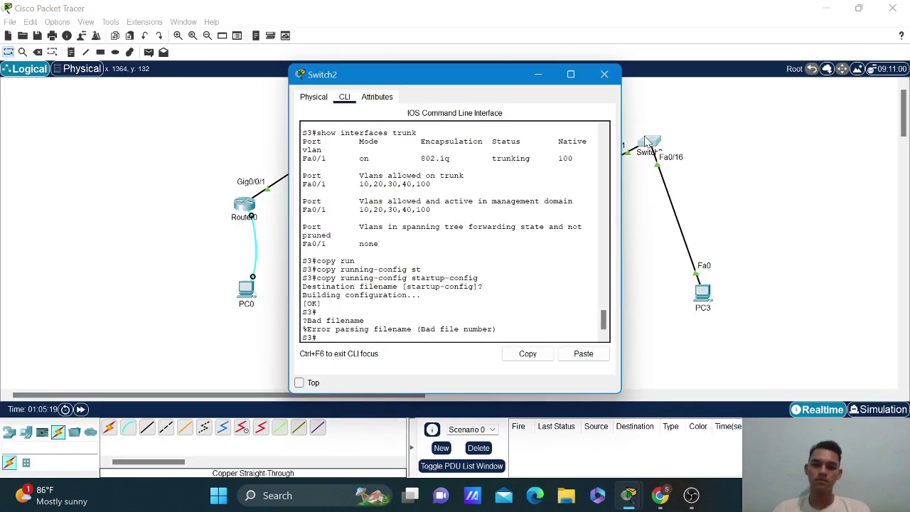
click(605, 77)
click(250, 293)
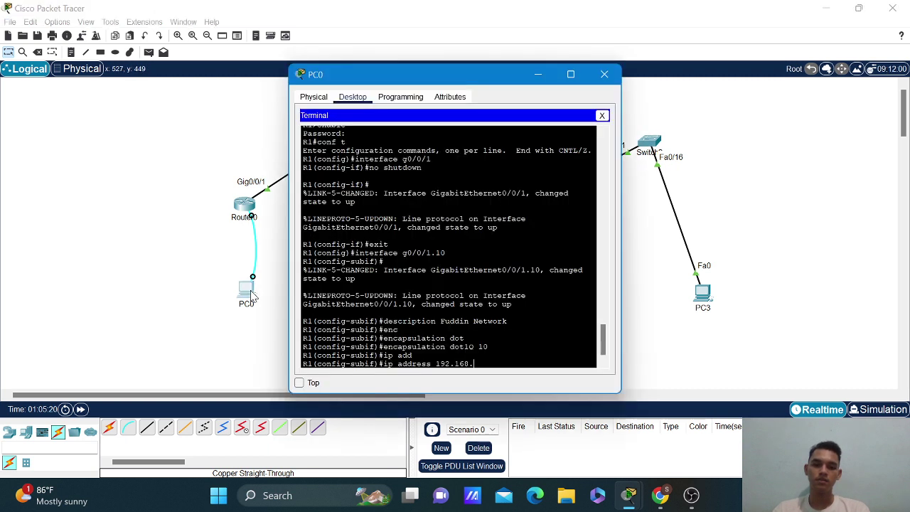
text(91.1)
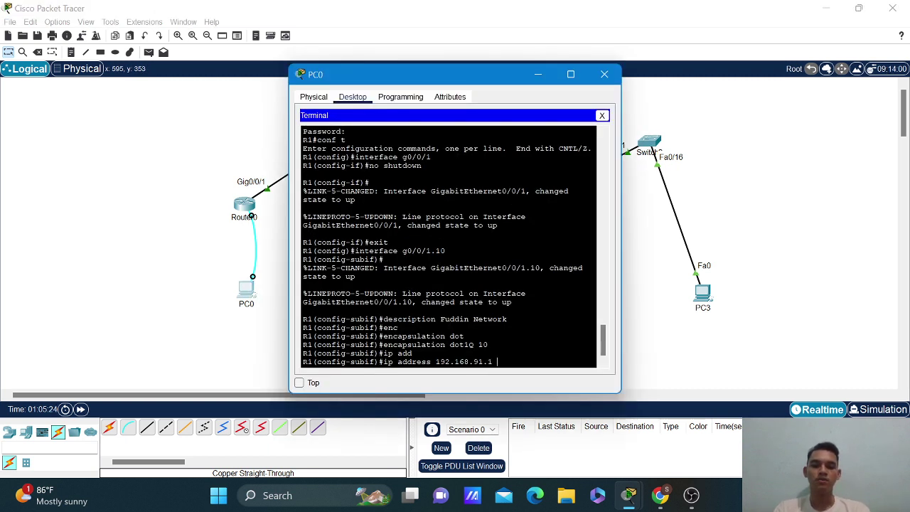
text( 255.255.)
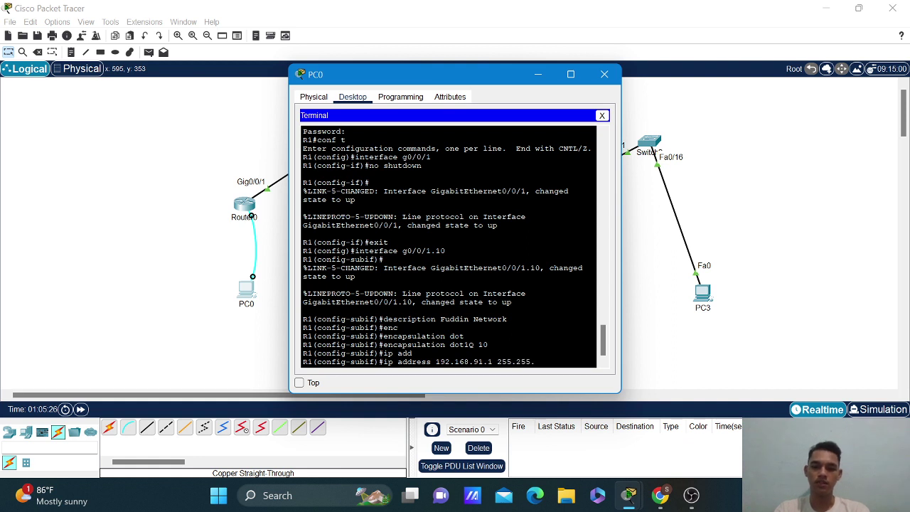
text(255.0)
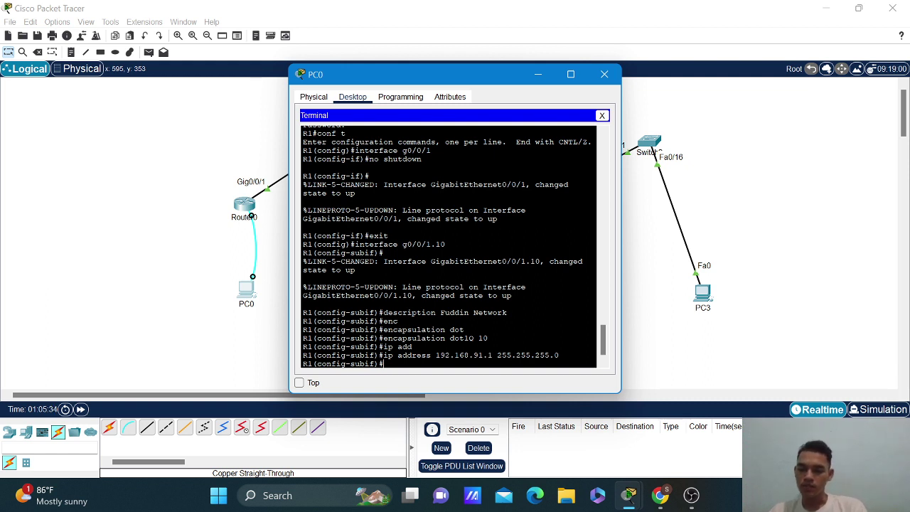
key(Up)
key(Up)
key(Up)
key(Up)
key(Up)
Create subinterface g0/0/1.20 and give it a group member's network description.
key(Down)
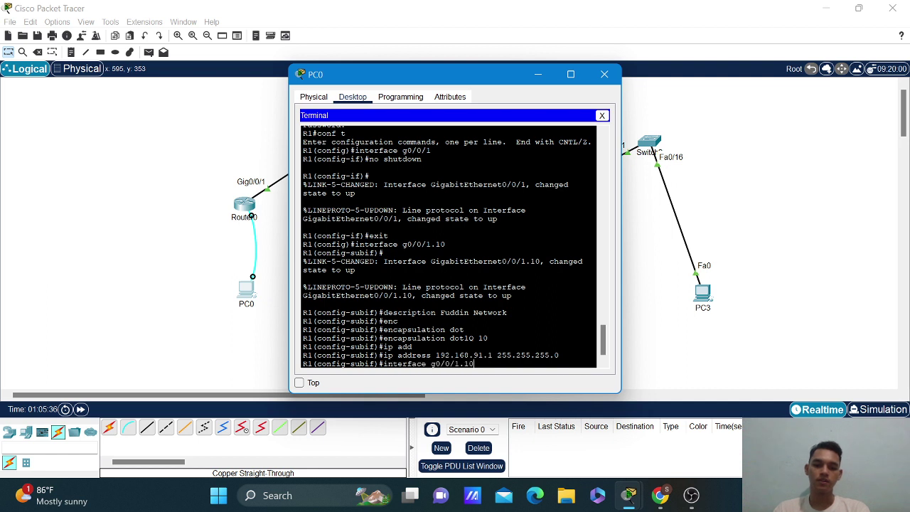
key(BackSpace)
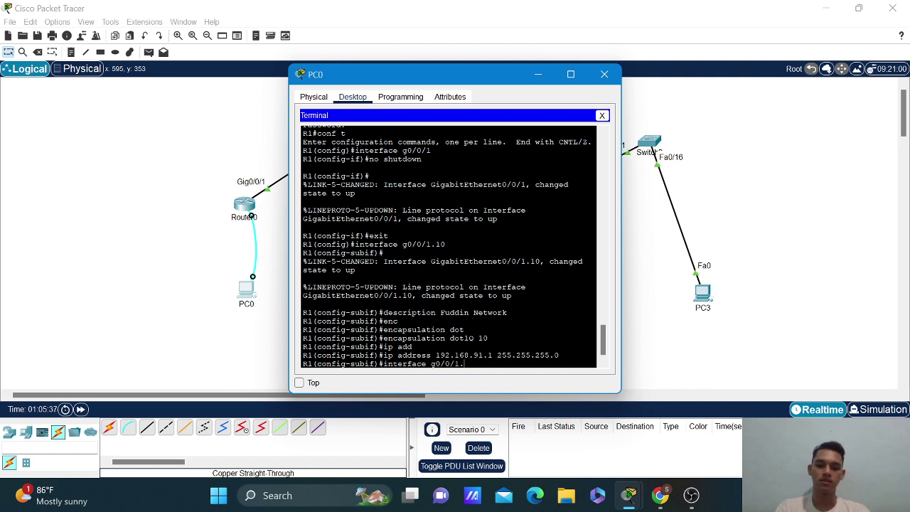
text(20)
key(Return)
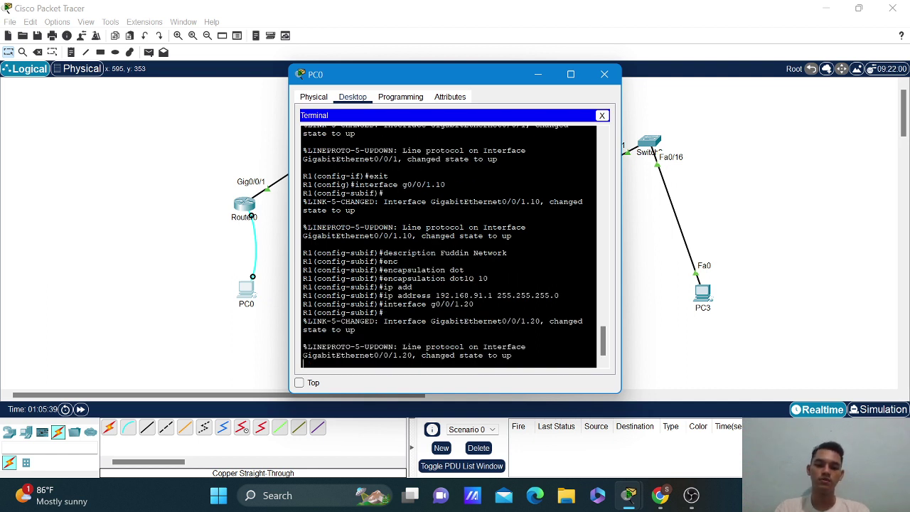
key(Up)
key(Up)
key(Up)
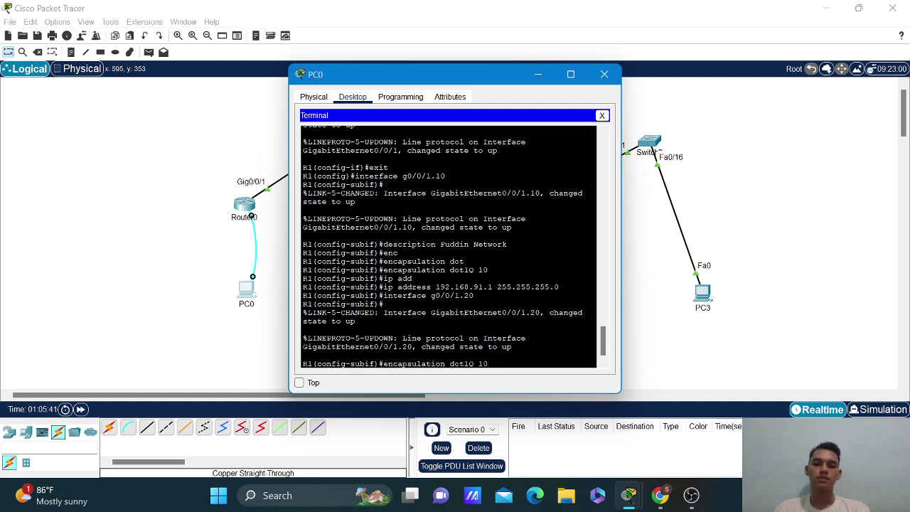
key(Up)
key(Up)
key(Up)
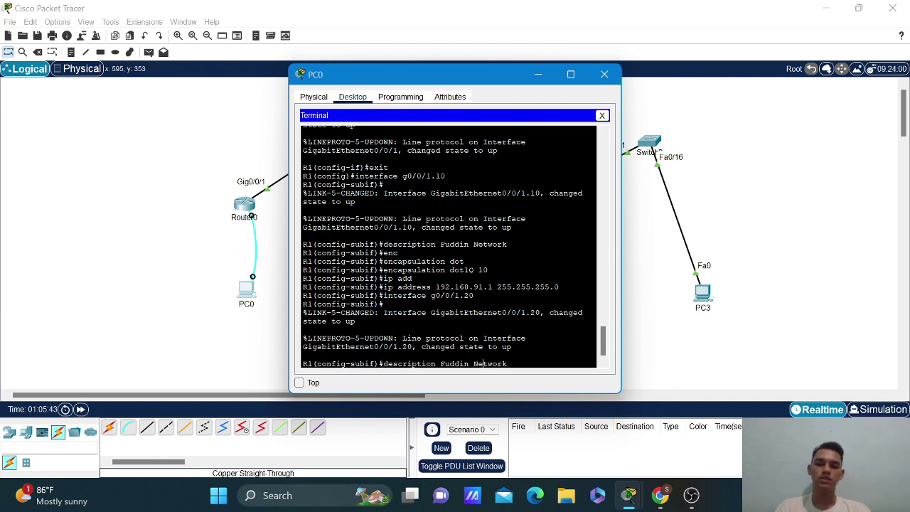
key(BackSpace)
key(BackSpace)
key(BackSpace)
key(BackSpace)
key(BackSpace)
key(BackSpace)
text(Ar)
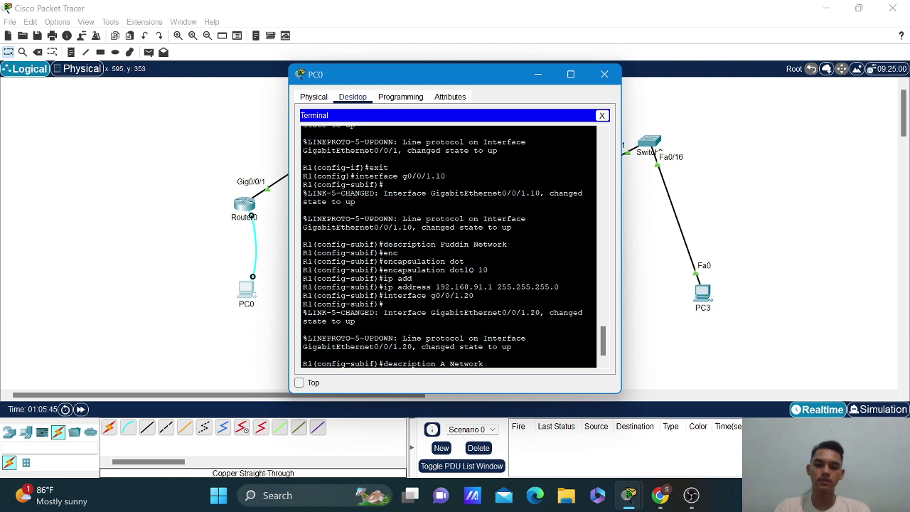
text(dho)
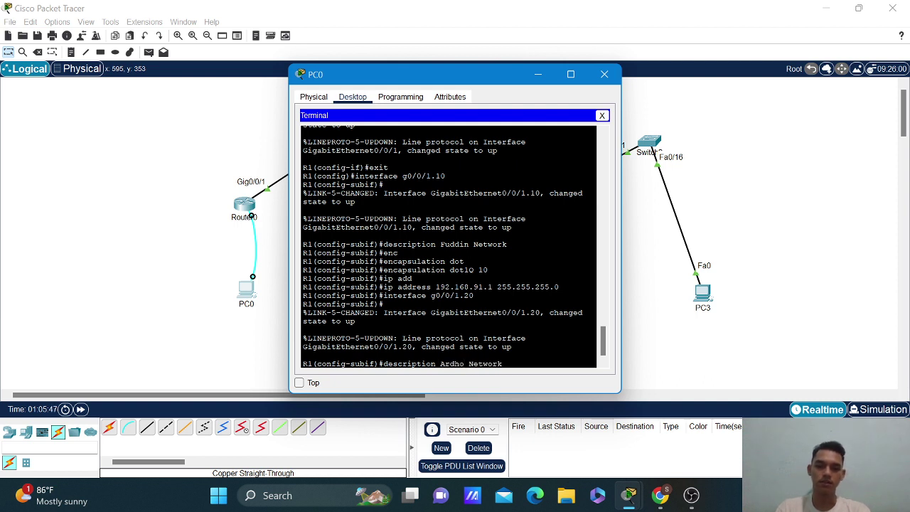
key(Return)
Set encapsulation dot1Q 20 on subinterface g0/0/1.20.
key(Up)
key(Up)
key(Up)
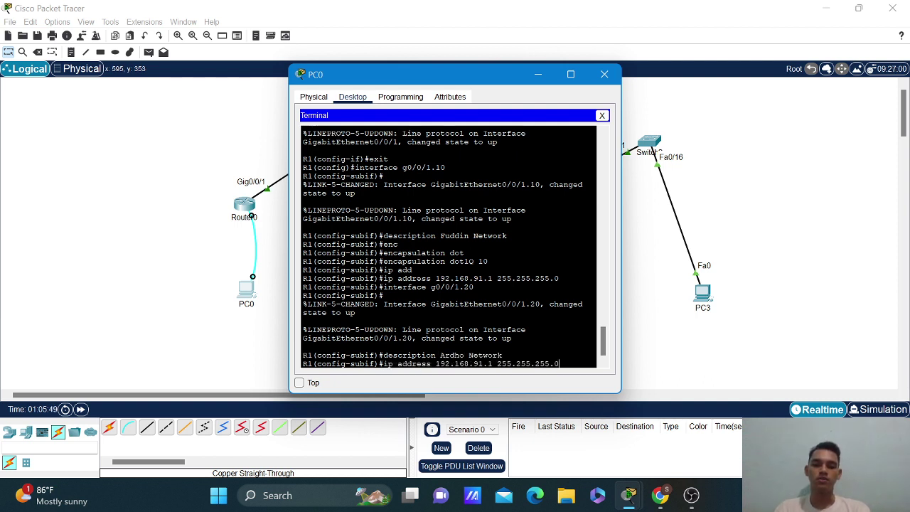
key(Up)
key(Up)
key(BackSpace)
key(BackSpace)
text(20)
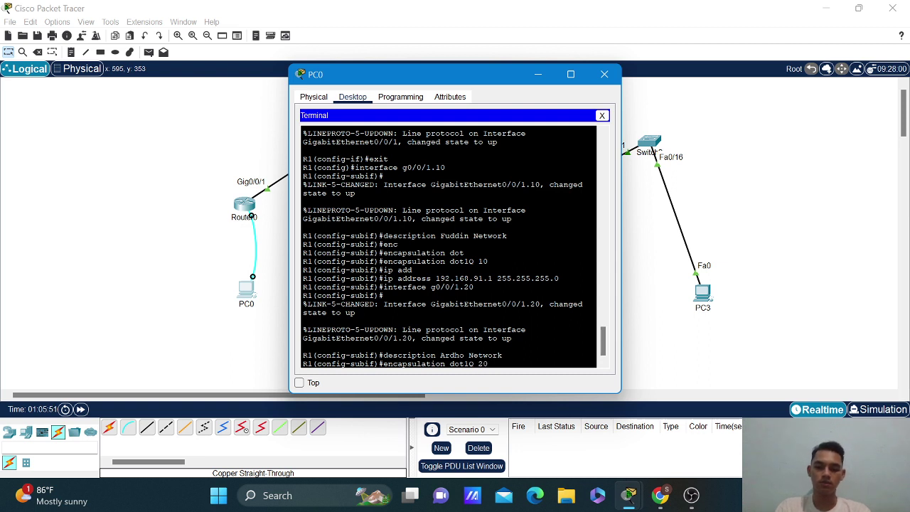
key(Return)
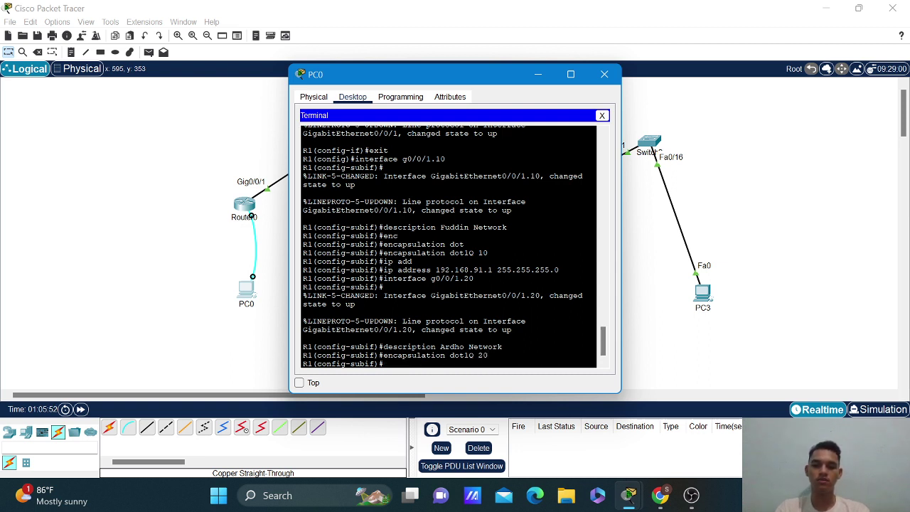
Assign 192.168.101.1 255.255.255.0 to g0/0/1.20 and recall the interface command for the next subinterface.
key(Up)
key(Up)
key(Up)
key(Up)
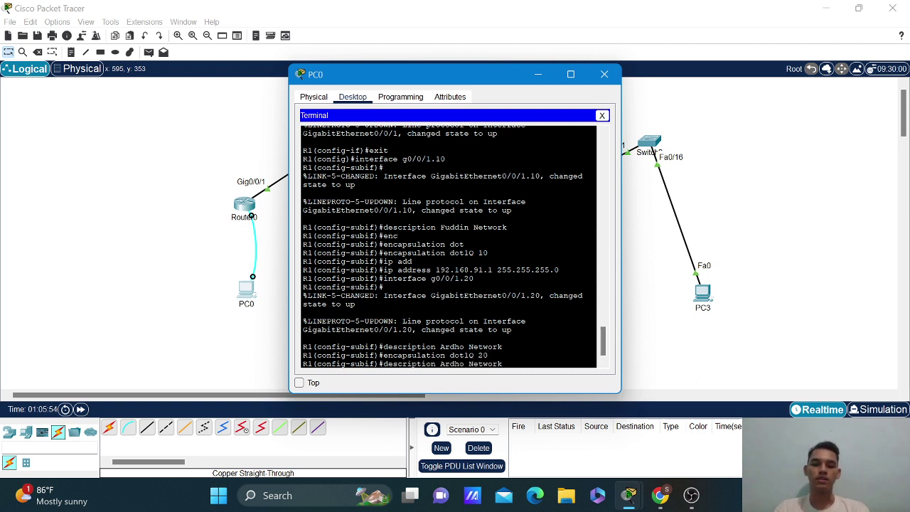
key(Left)
key(Left)
key(Left)
key(Left)
key(Left)
key(Left)
key(Left)
key(Left)
key(Left)
key(Left)
key(Left)
key(Left)
key(Left)
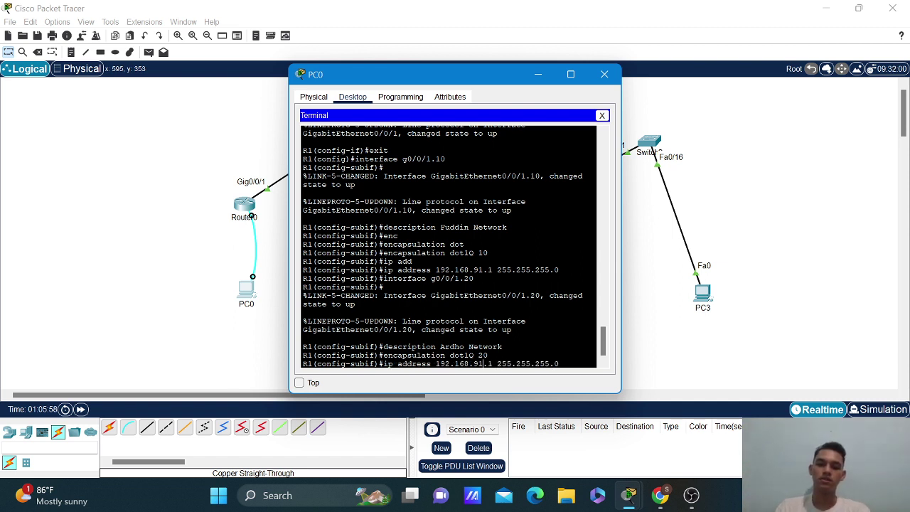
key(BackSpace)
key(BackSpace)
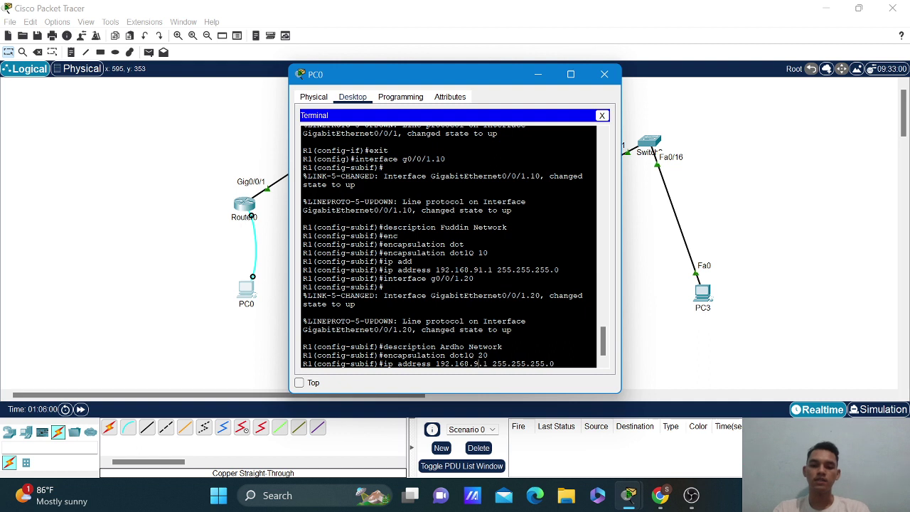
text(101)
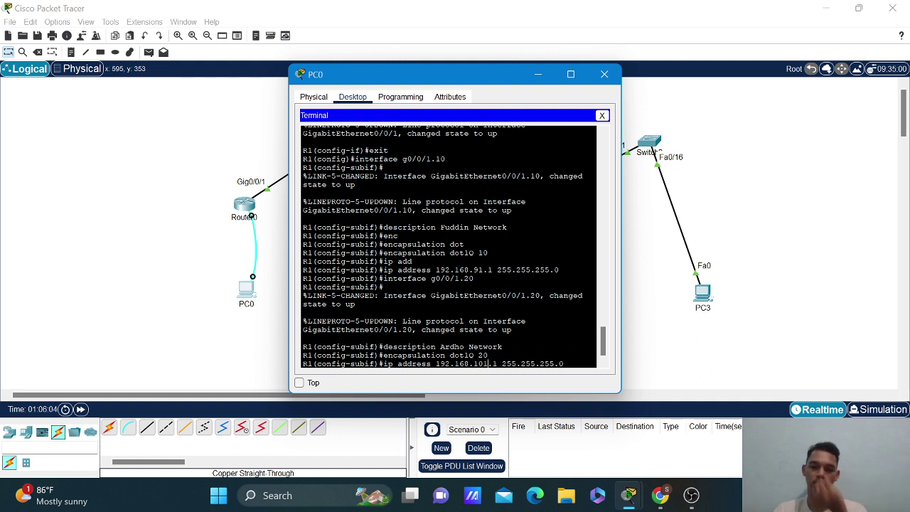
key(Return)
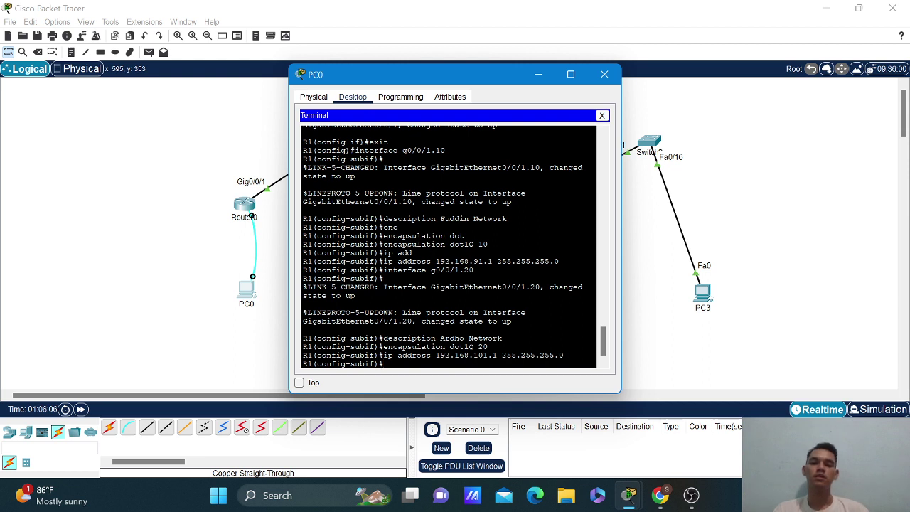
key(Up)
key(Up)
key(Up)
key(Up)
key(Up)
key(Up)
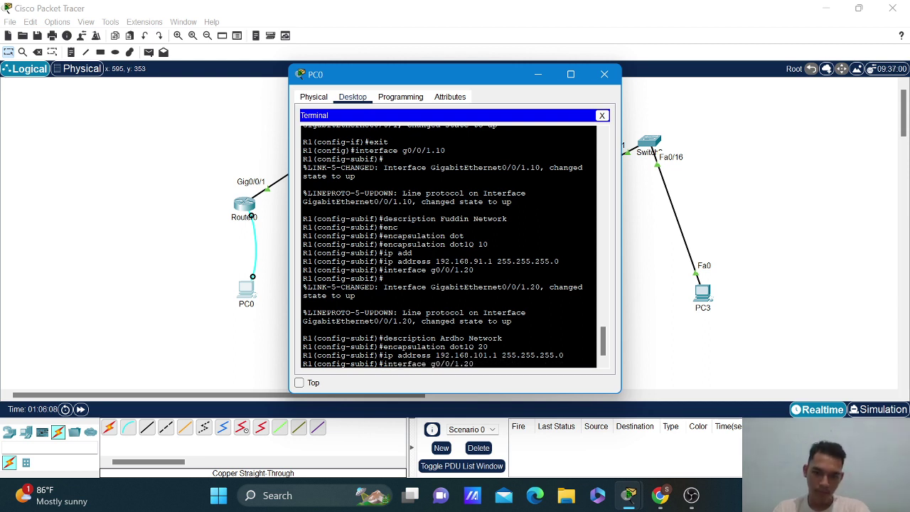
key(Up)
key(Up)
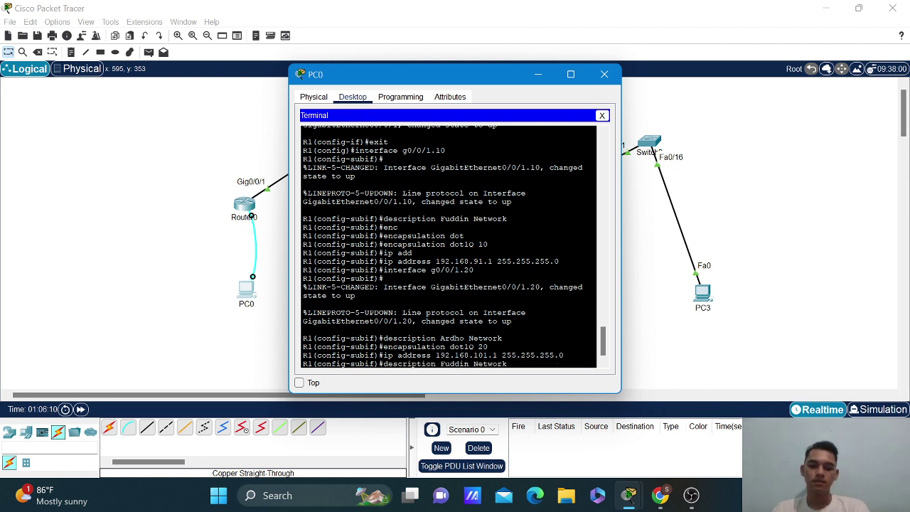
key(BackSpace)
key(BackSpace)
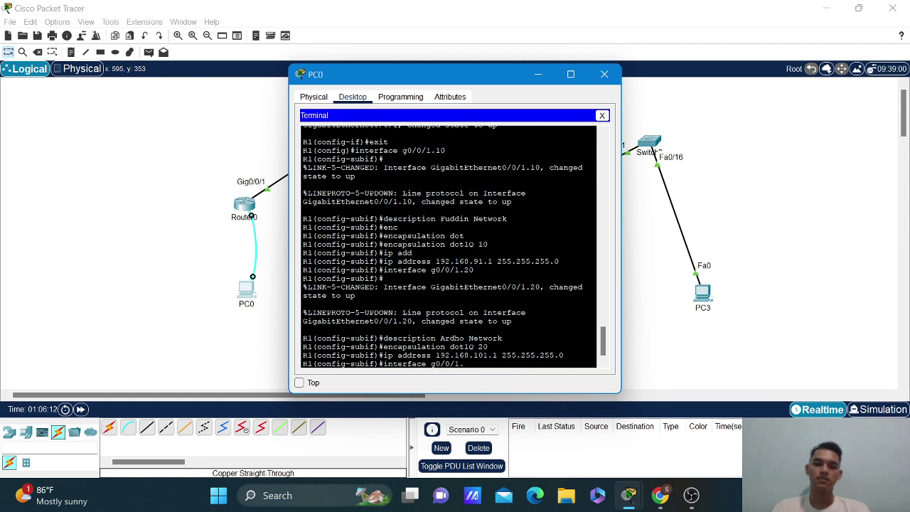
Create subinterface g0/0/1.30 and describe it with a group member's network name.
text(30)
key(Return)
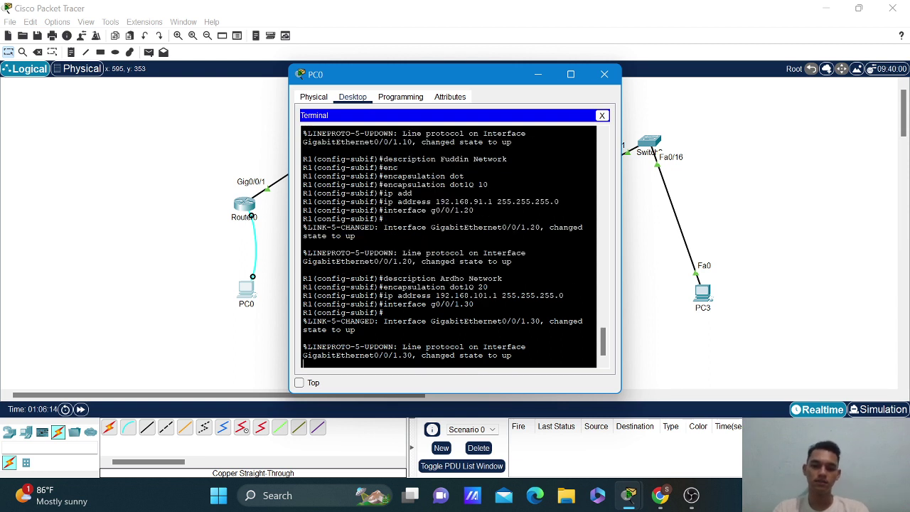
key(Up)
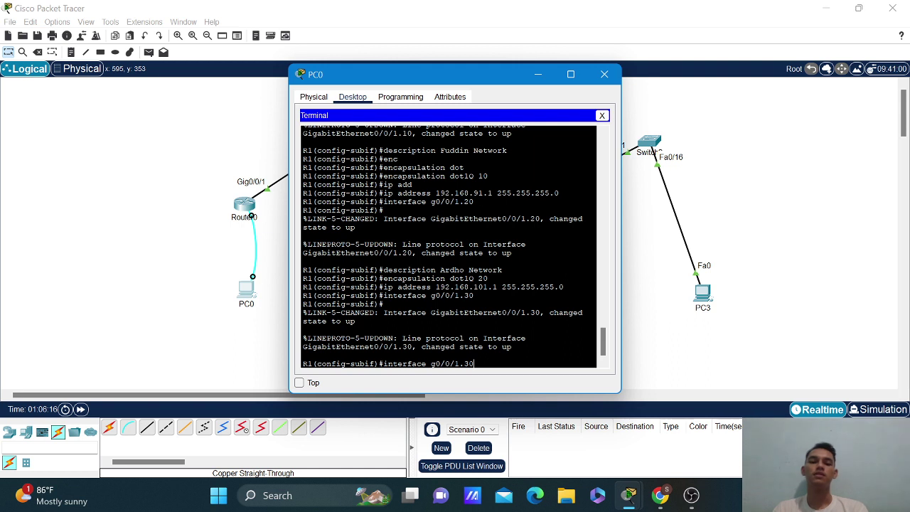
key(Up)
key(Up)
key(Up)
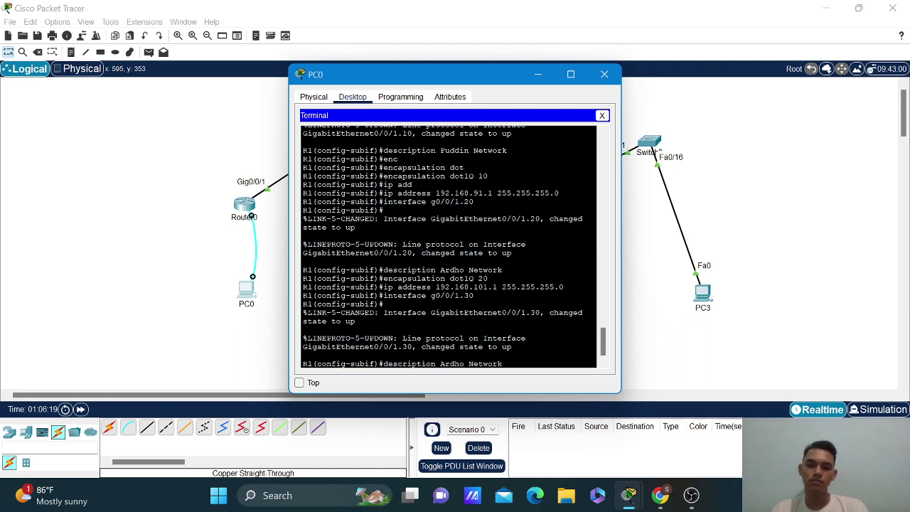
key(Left)
key(Left)
key(Left)
key(Left)
key(Left)
key(Left)
key(Left)
key(Left)
key(BackSpace)
key(BackSpace)
key(BackSpace)
key(BackSpace)
text(n)
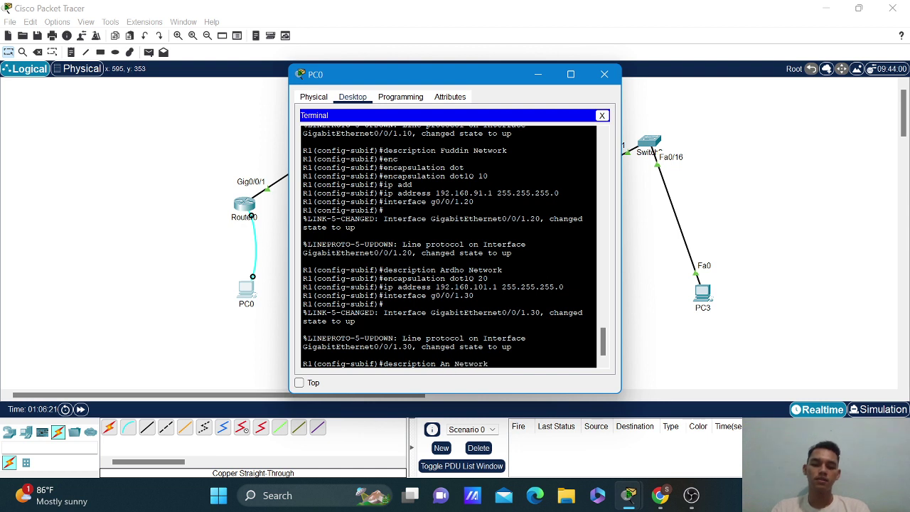
text(ggi)
key(Return)
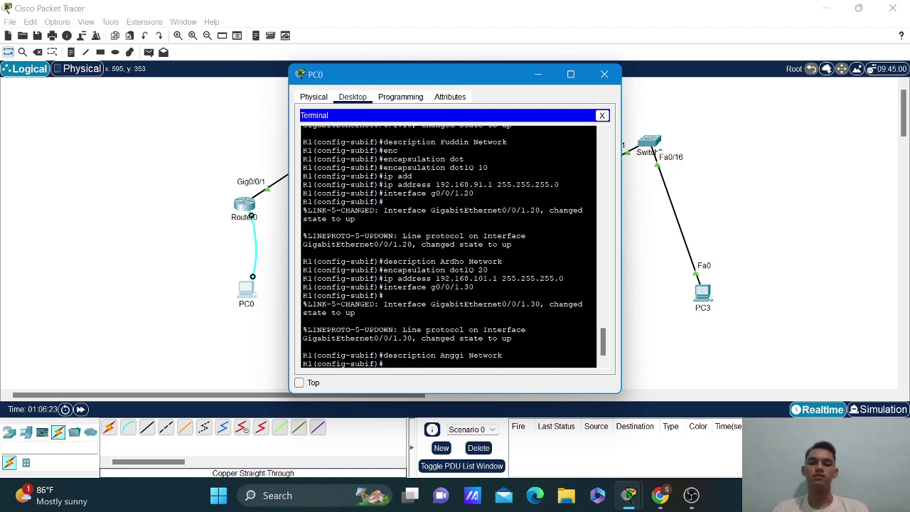
Set encapsulation dot1Q 30 on subinterface g0/0/1.30.
key(Up)
key(Up)
key(Up)
key(Down)
key(Down)
key(Down)
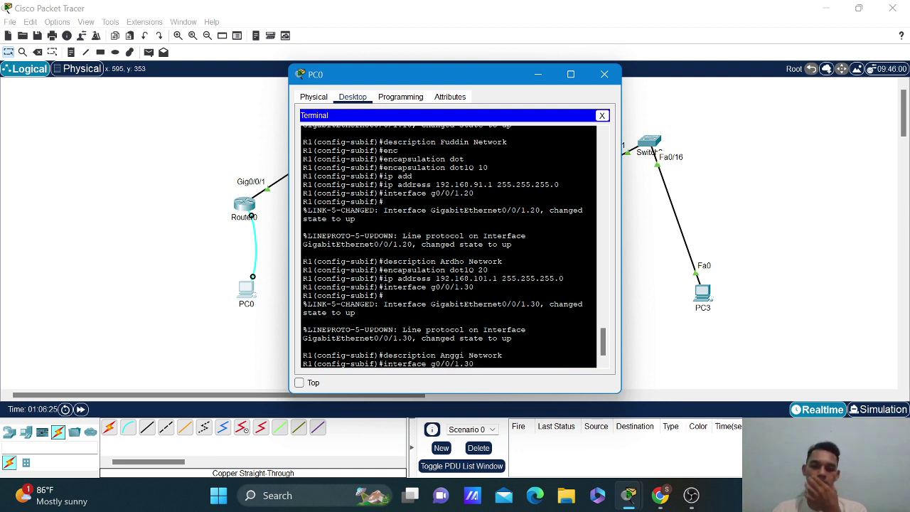
key(Up)
key(Up)
key(Up)
key(Up)
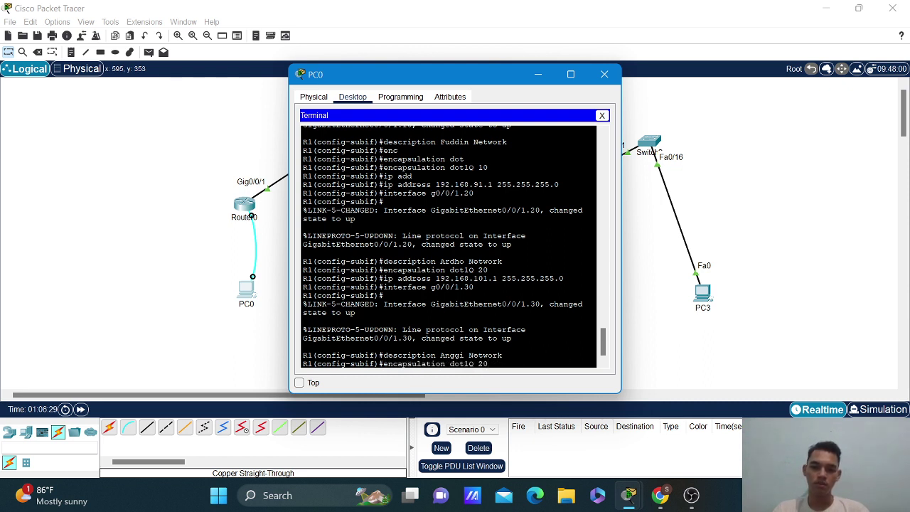
key(BackSpace)
key(BackSpace)
text(30)
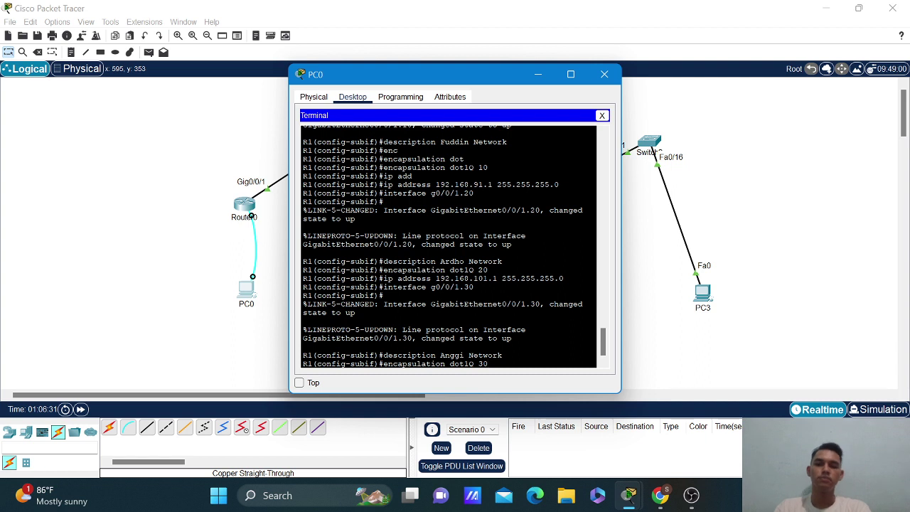
key(Return)
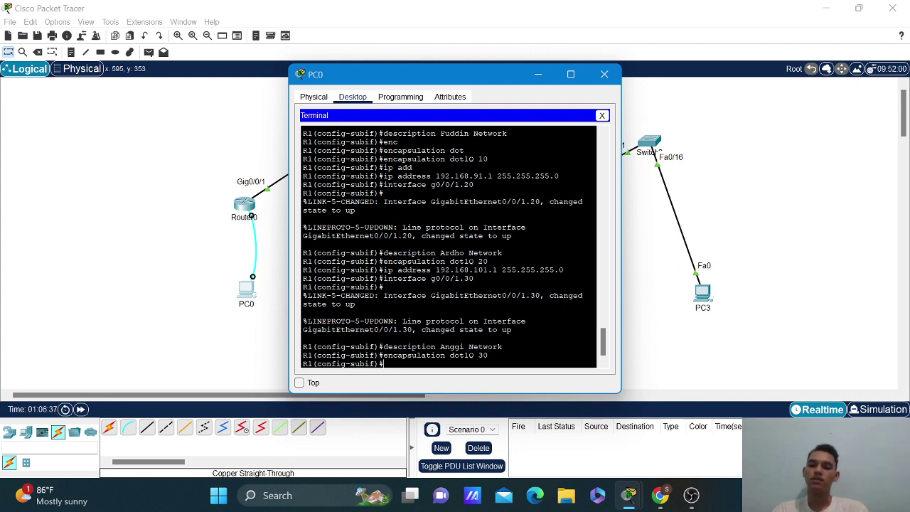
Create and enter subinterface g0/0/1.40.
key(Up)
key(Up)
key(Up)
key(Up)
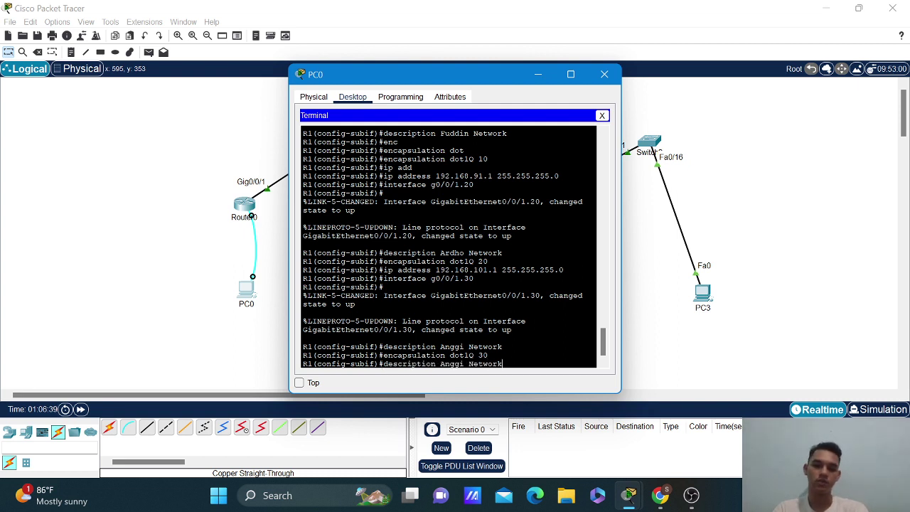
key(Up)
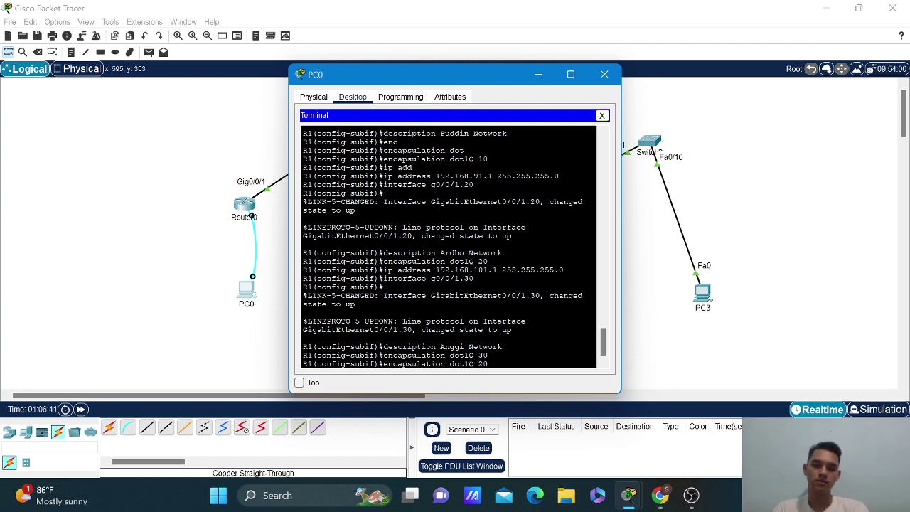
key(Up)
key(Up)
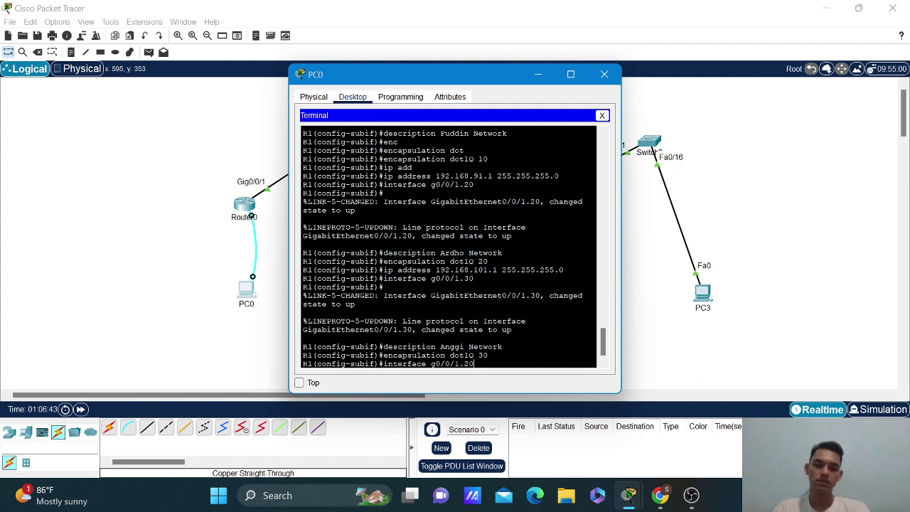
key(BackSpace)
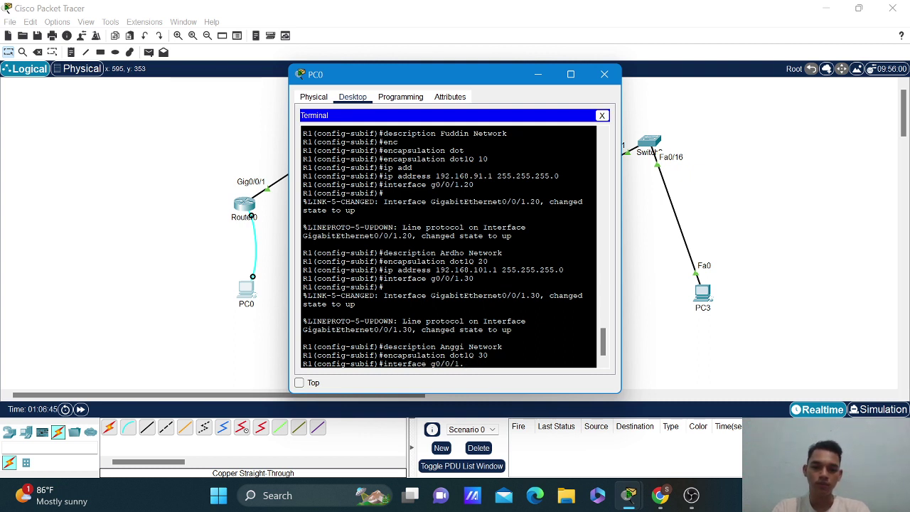
text(40)
key(Return)
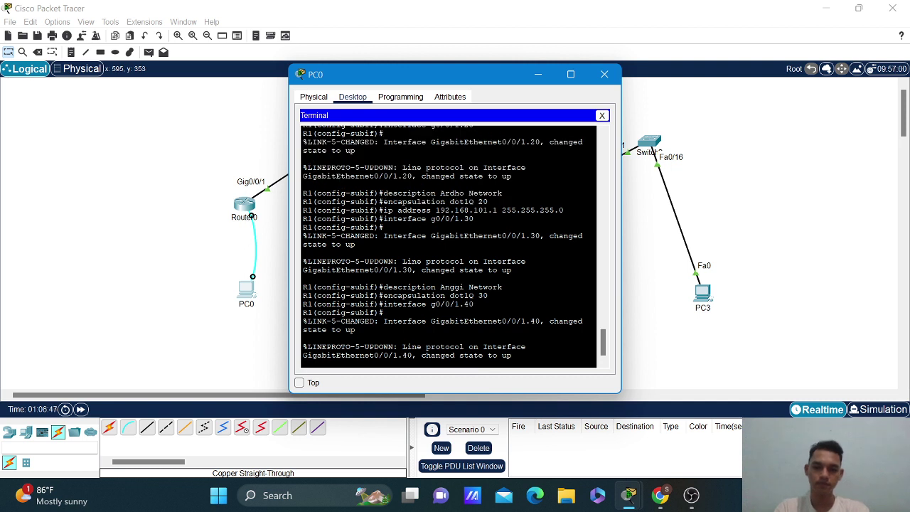
Describe subinterface g0/0/1.40 as 'Compass Network'.
key(Up)
key(Up)
key(Up)
key(Up)
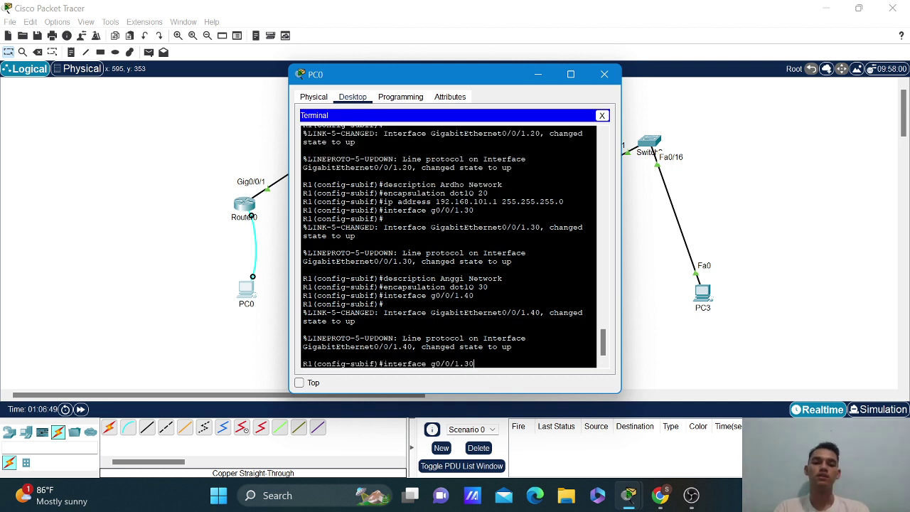
key(Down)
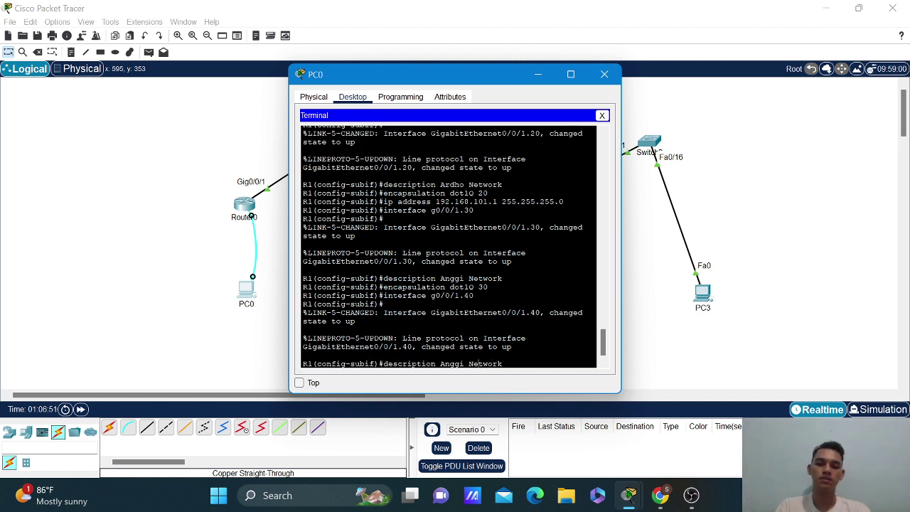
key(BackSpace)
key(BackSpace)
key(BackSpace)
key(BackSpace)
key(BackSpace)
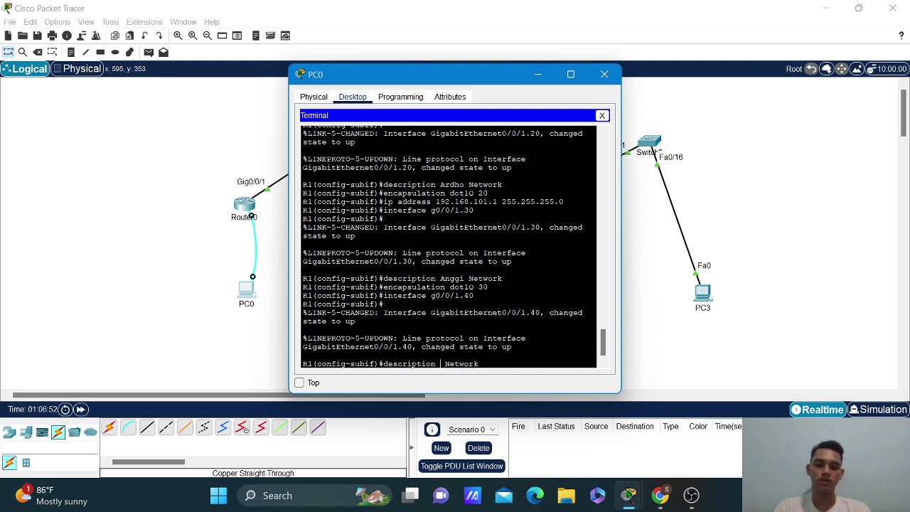
text(Compass)
key(Return)
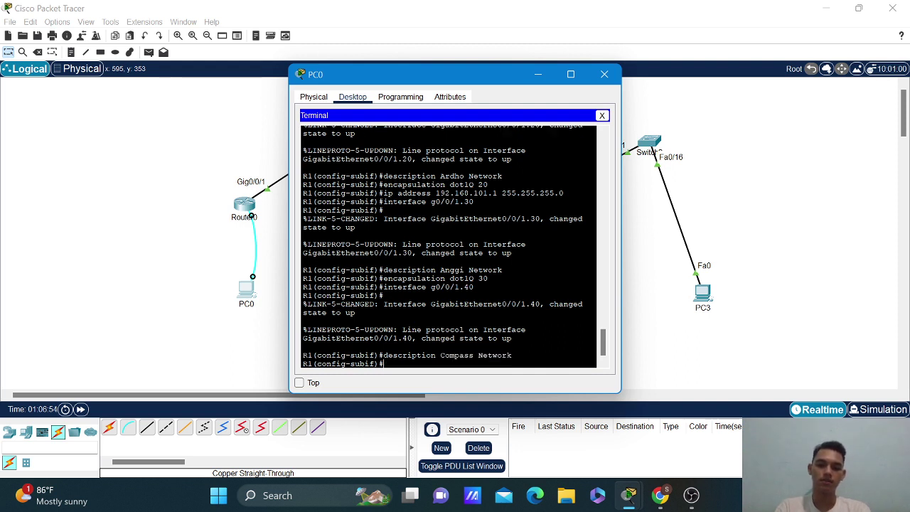
Set encapsulation dot1Q 40 on subinterface g0/0/1.40.
key(Up)
key(Up)
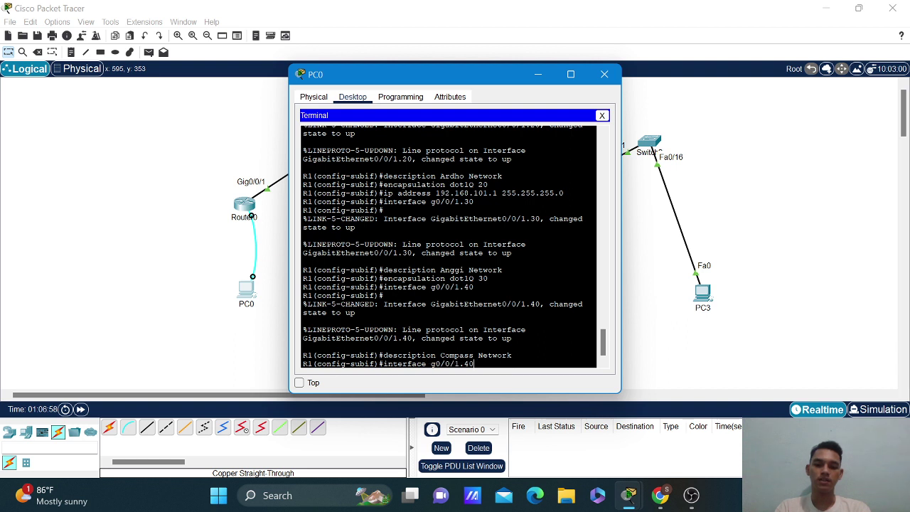
key(Up)
key(BackSpace)
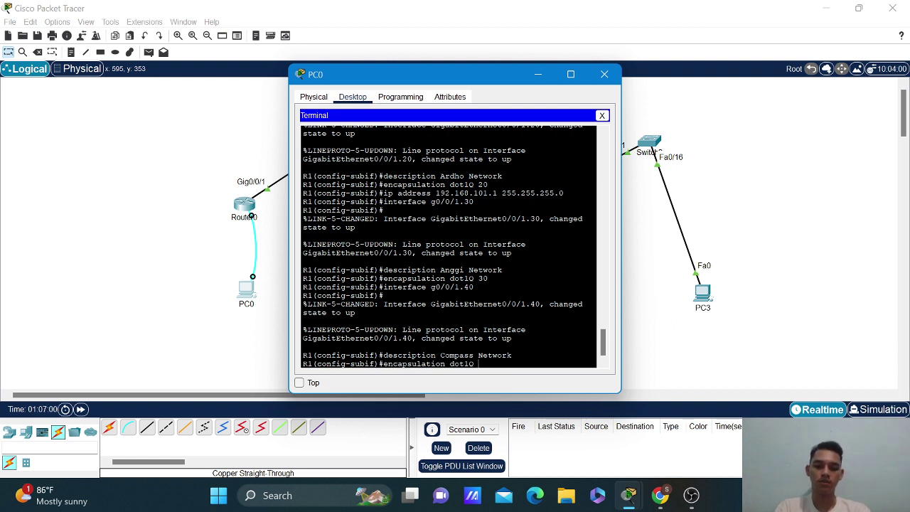
text(40)
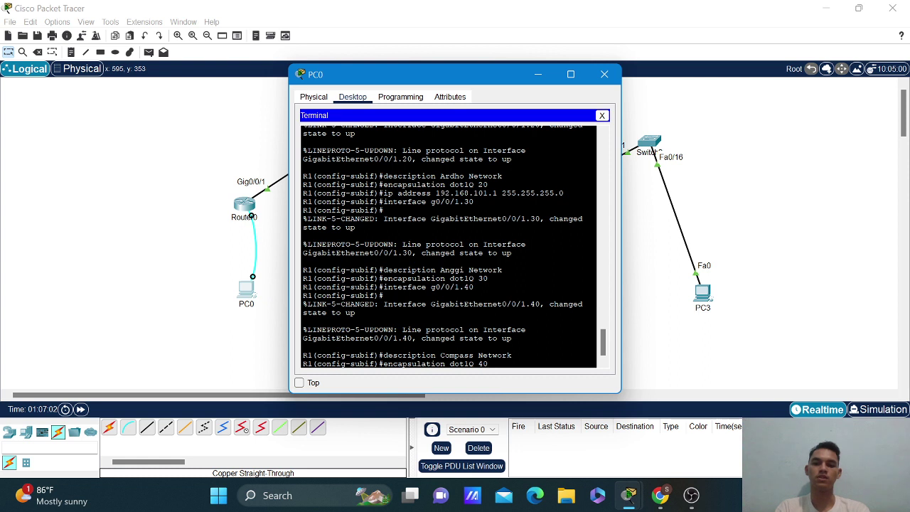
key(Return)
Assign 192.168.121.1 255.255.255.0 to subinterface g0/0/1.40.
key(Up)
key(Up)
key(Up)
key(Up)
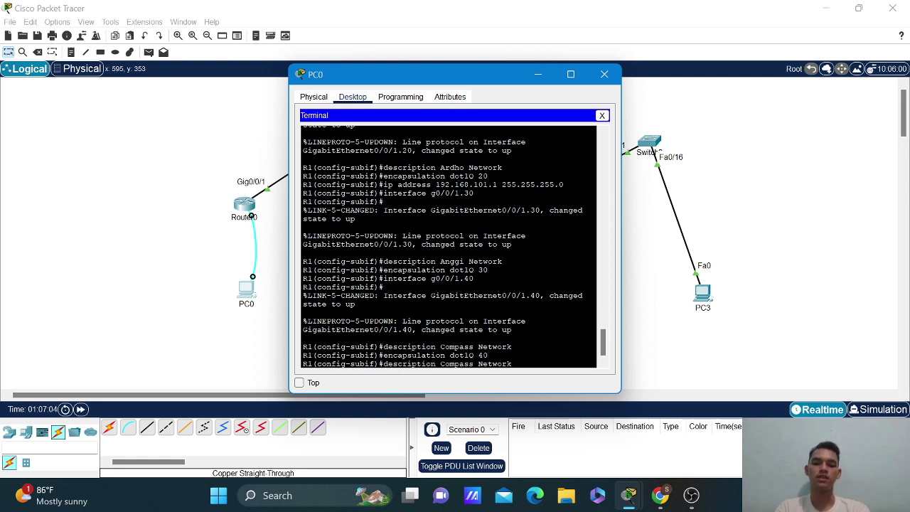
key(Up)
key(Up)
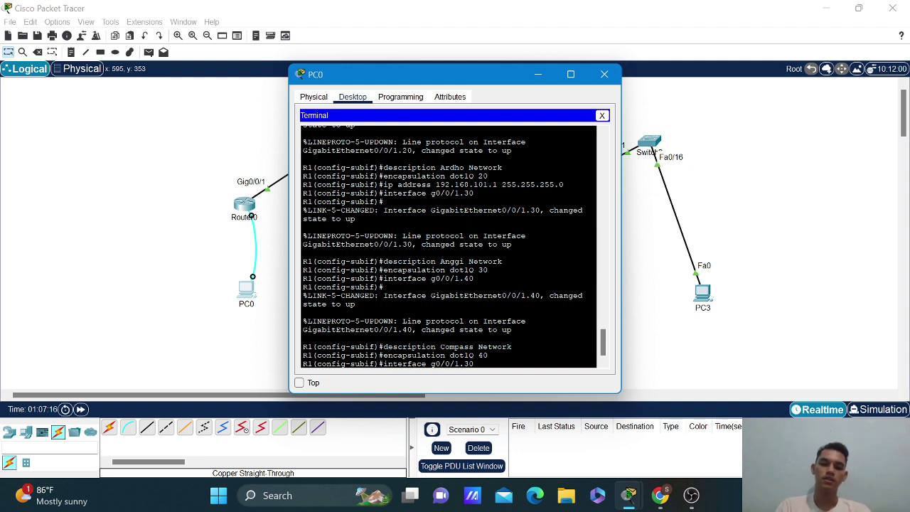
key(Up)
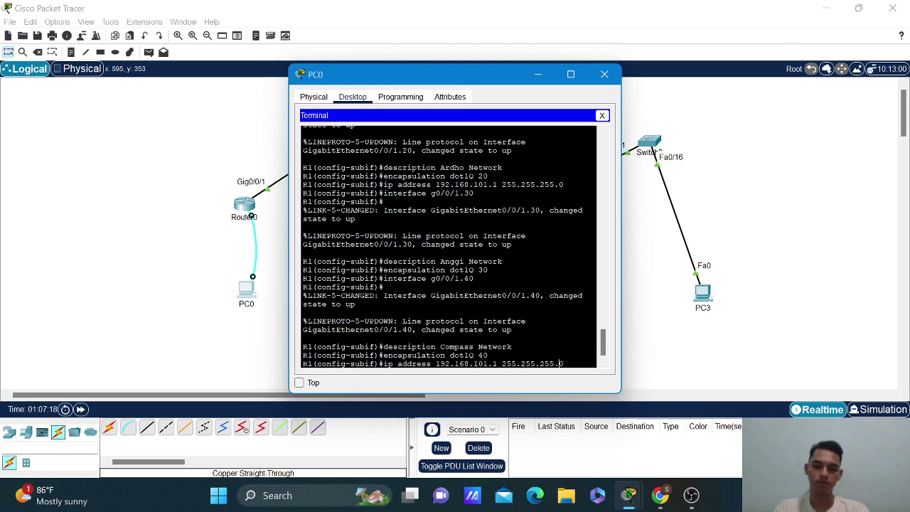
key(Left)
key(Left)
key(Left)
key(Left)
key(Left)
key(Left)
key(Left)
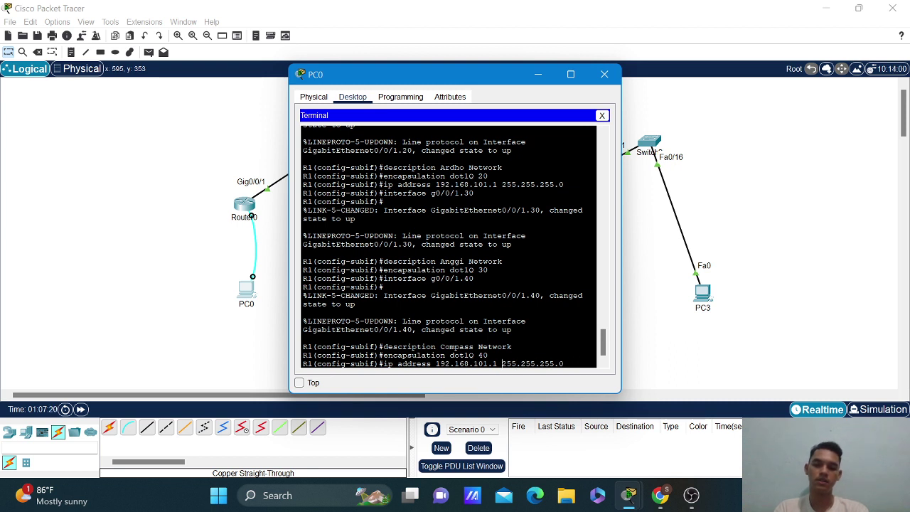
key(Left)
key(BackSpace)
text(2)
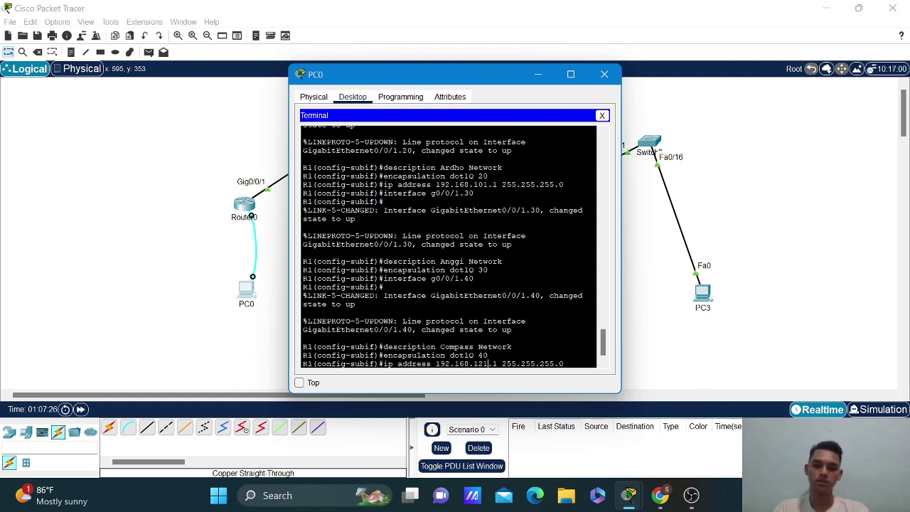
key(Return)
Switch back to subinterface g0/0/1.30.
key(Up)
key(Up)
key(Up)
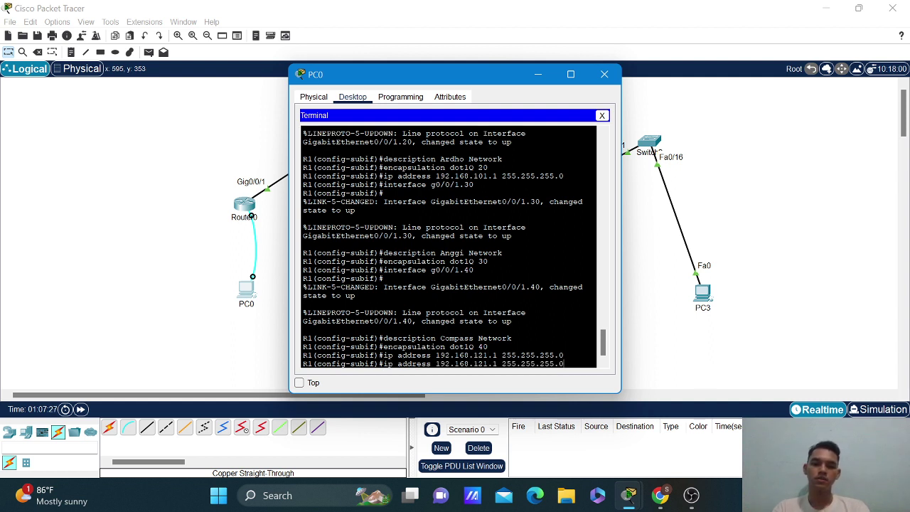
key(Up)
key(Up)
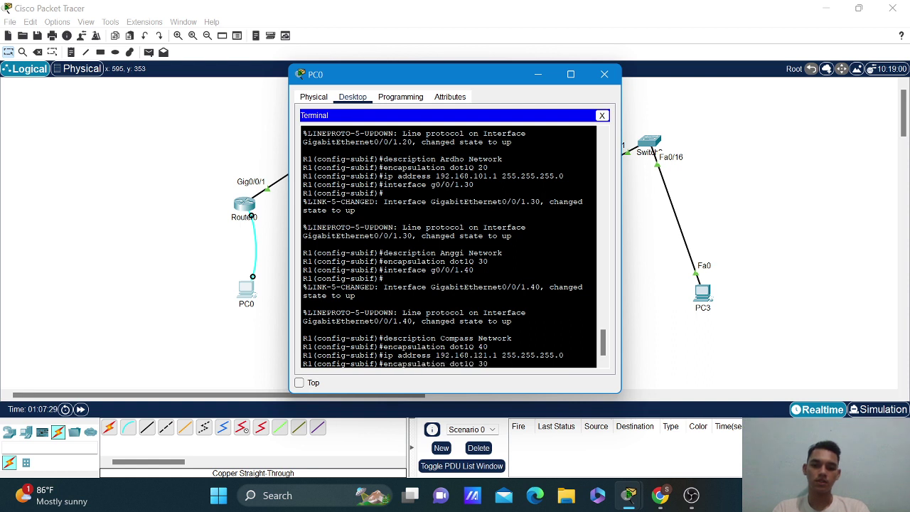
key(Up)
key(Up)
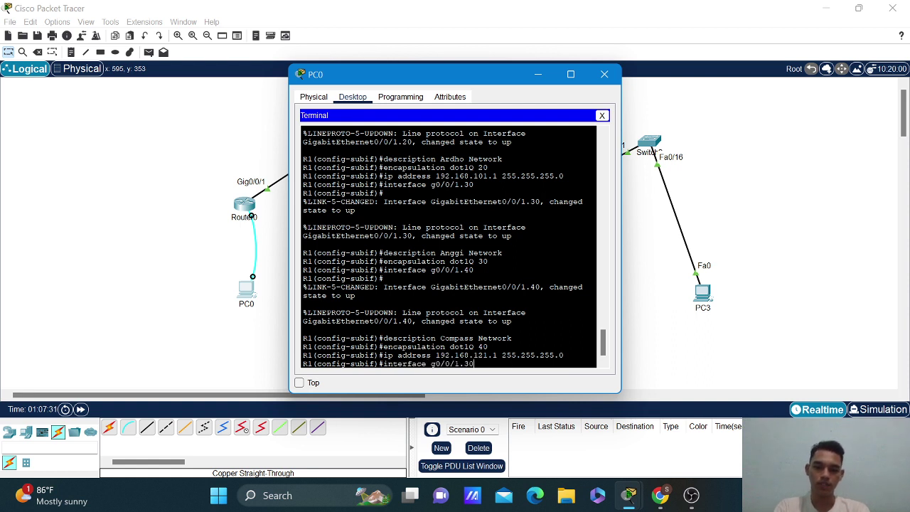
key(Return)
Restore g0/0/1.30's description to the group member's network name.
key(Up)
key(Up)
key(Up)
key(Up)
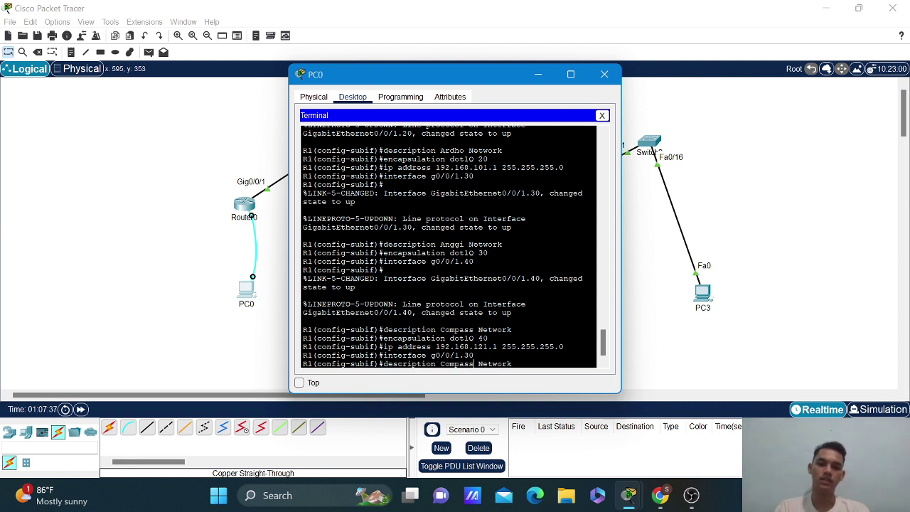
key(Left)
key(Left)
key(Left)
key(Left)
key(Left)
key(Left)
key(Left)
key(Left)
key(BackSpace)
key(BackSpace)
key(BackSpace)
key(BackSpace)
key(BackSpace)
key(BackSpace)
key(BackSpace)
text(Anggi)
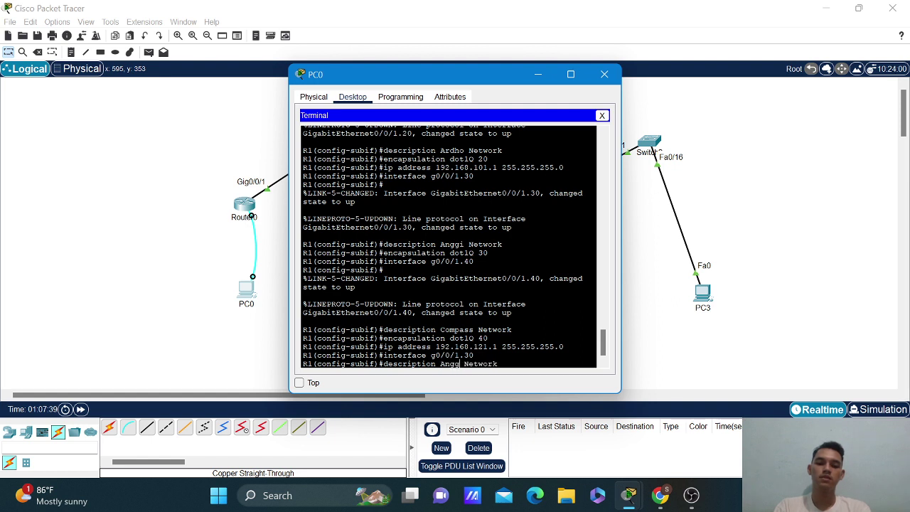
key(Return)
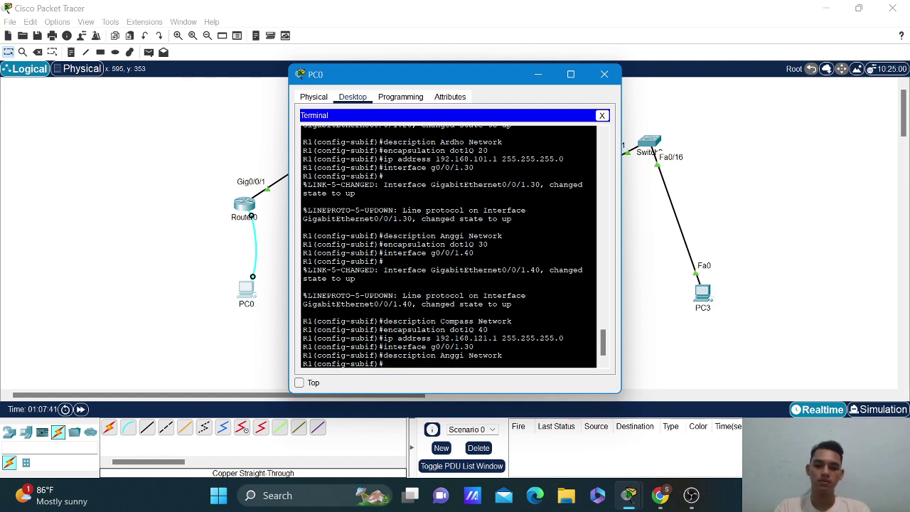
Re-apply encapsulation dot1Q 30 on subinterface g0/0/1.30.
key(Up)
key(Up)
key(Up)
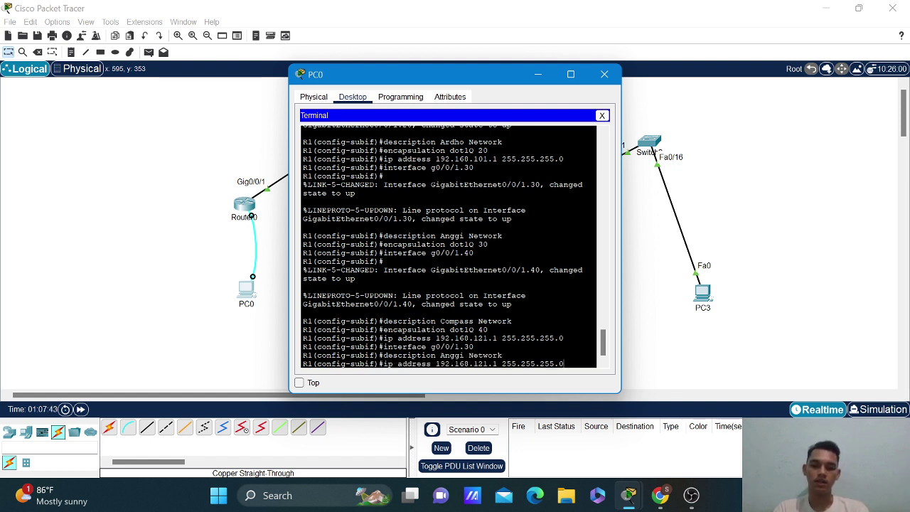
key(Up)
key(BackSpace)
key(BackSpace)
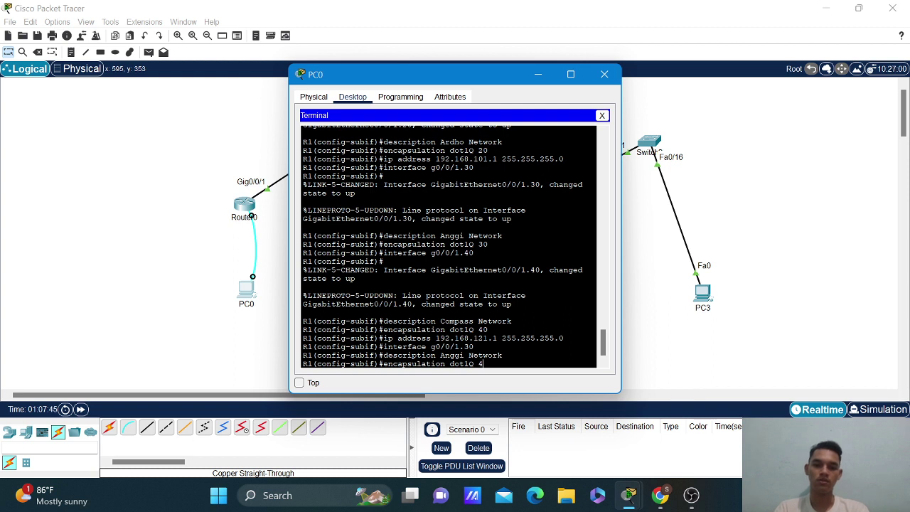
text(30)
key(Return)
Correct g0/0/1.30's address to 192.168.111.1 255.255.255.0 and recall the interface command for editing.
key(Up)
key(Up)
key(Up)
key(Up)
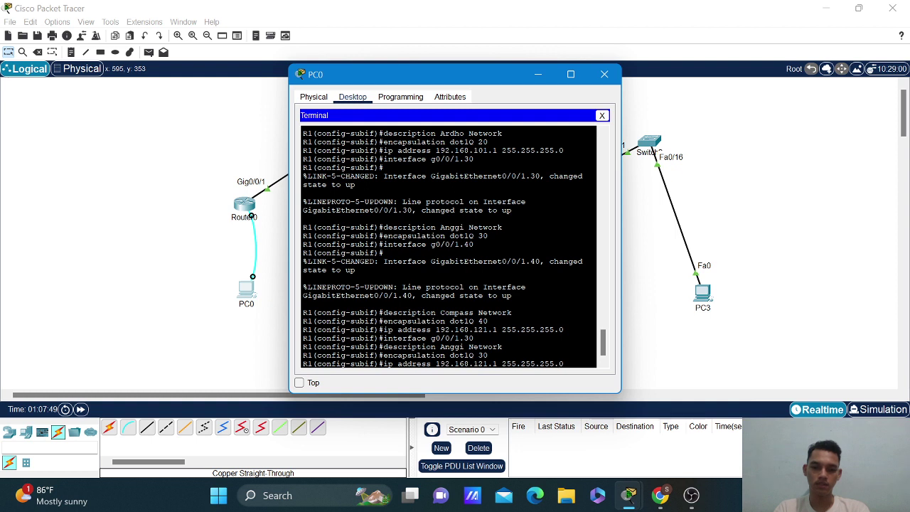
key(Left)
key(Left)
key(Left)
key(Left)
key(Left)
key(Left)
key(Left)
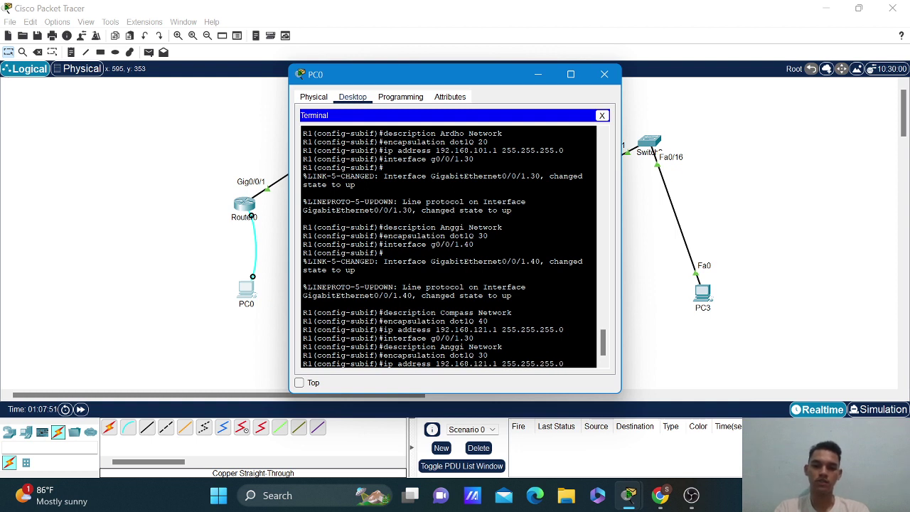
key(BackSpace)
text(1)
key(Return)
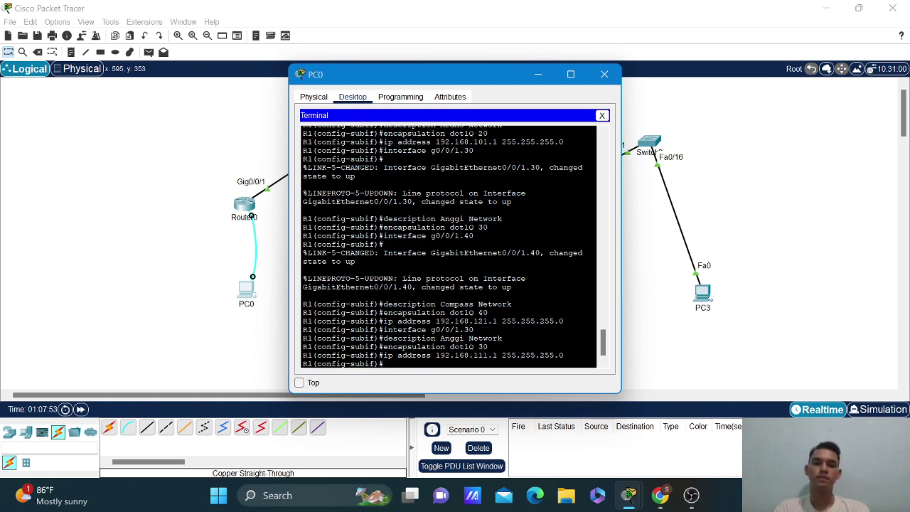
key(Up)
key(Up)
key(Up)
key(Up)
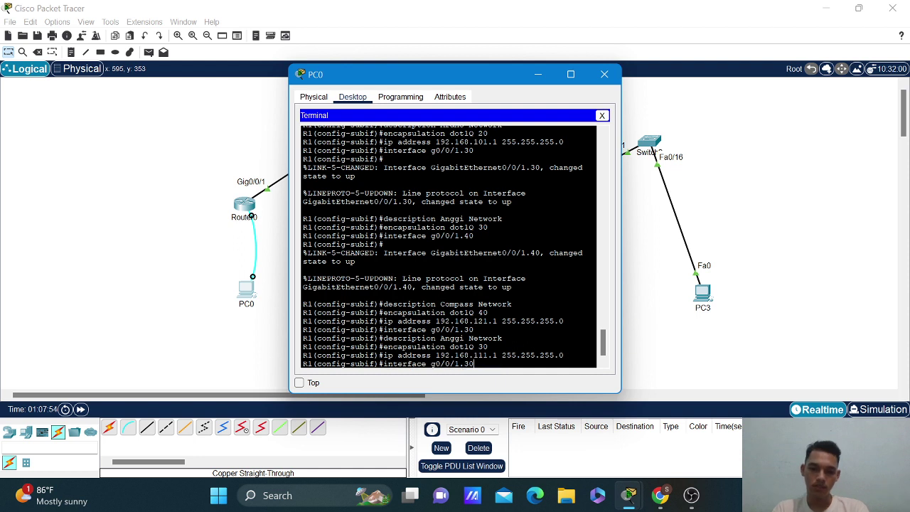
key(BackSpace)
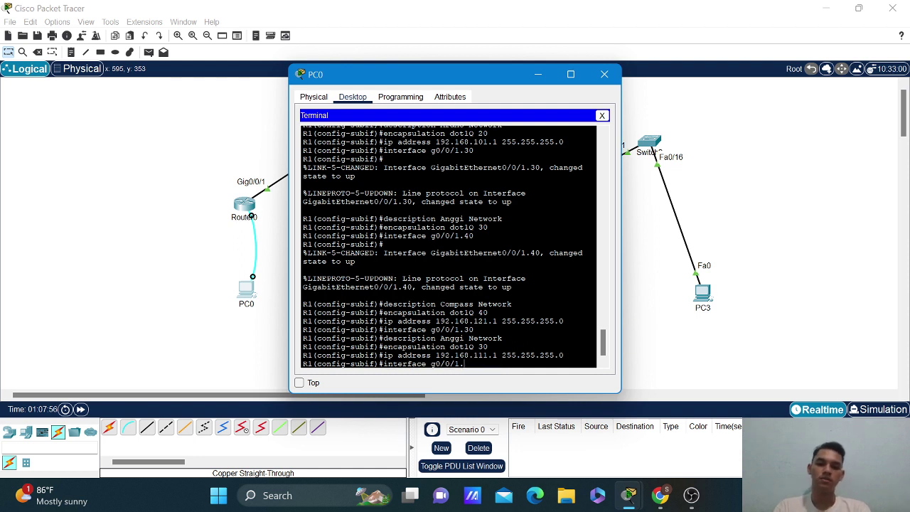
Create subinterface g0/0/1.100 with description 'VLAN Native Network'.
text(100)
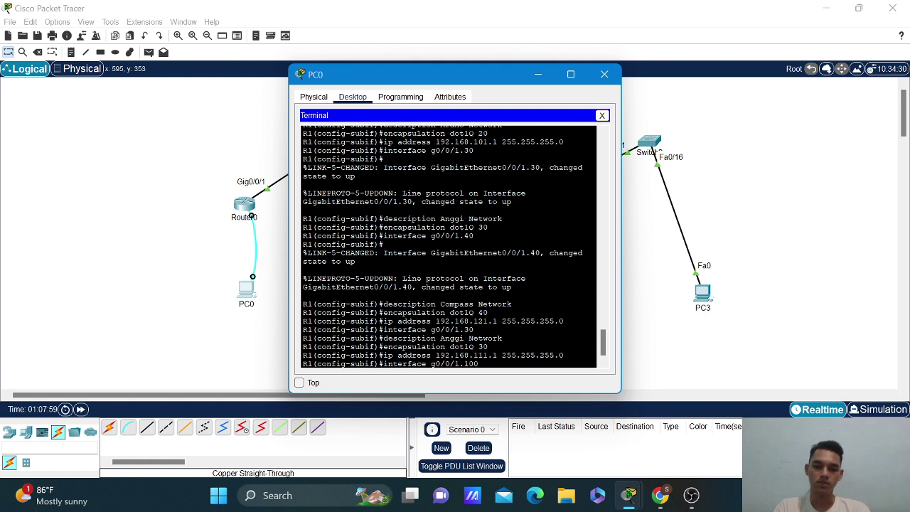
key(Return)
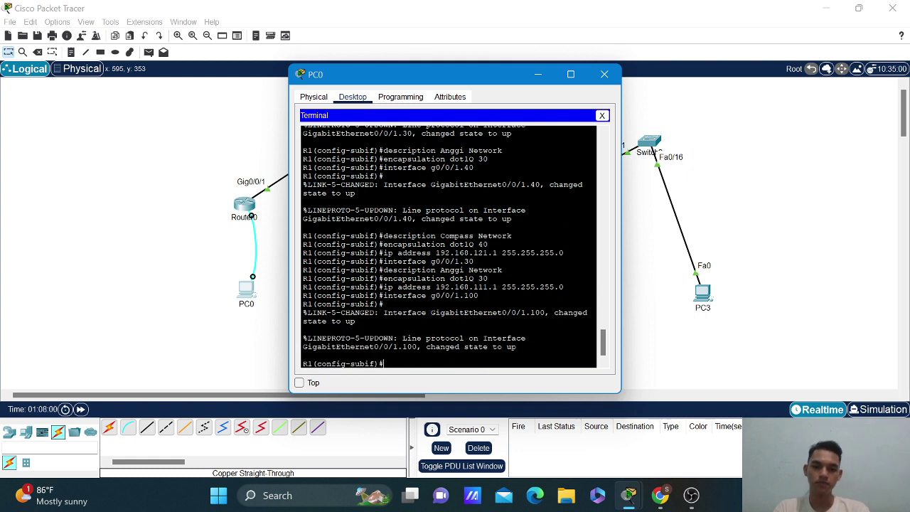
key(Up)
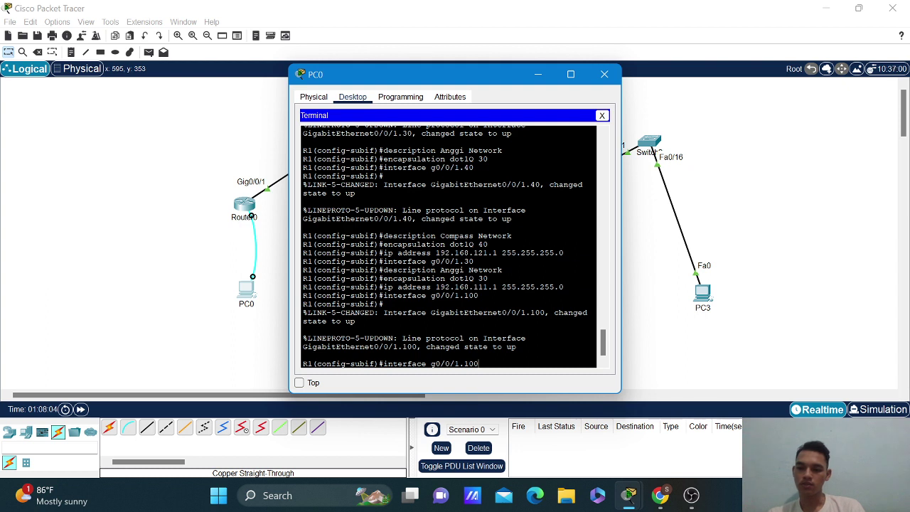
key(Up)
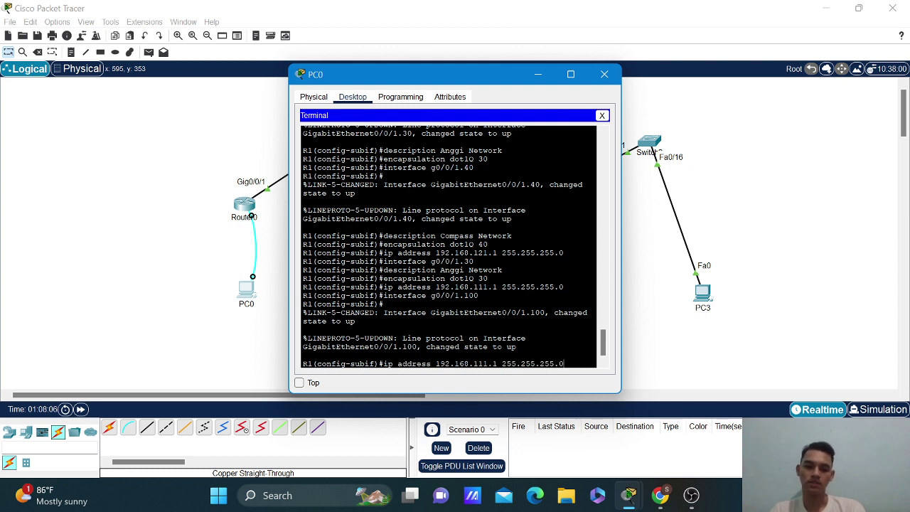
key(Up)
key(Up)
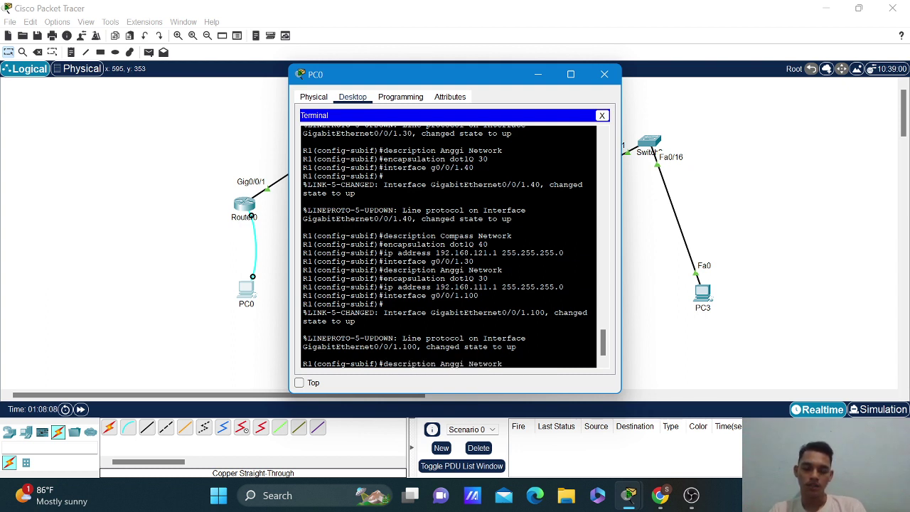
key(BackSpace)
key(BackSpace)
key(BackSpace)
key(BackSpace)
key(BackSpace)
key(BackSpace)
key(BackSpace)
key(BackSpace)
key(BackSpace)
key(BackSpace)
key(BackSpace)
key(BackSpace)
key(BackSpace)
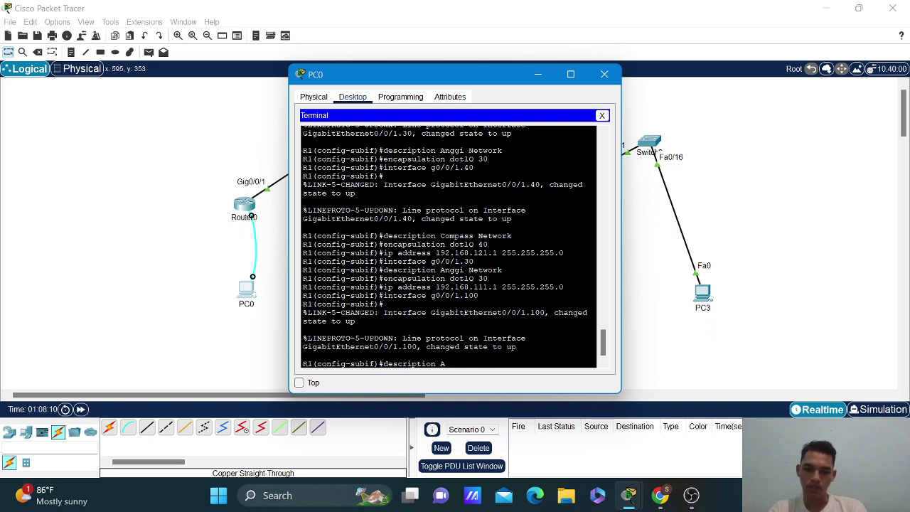
text(VLAN)
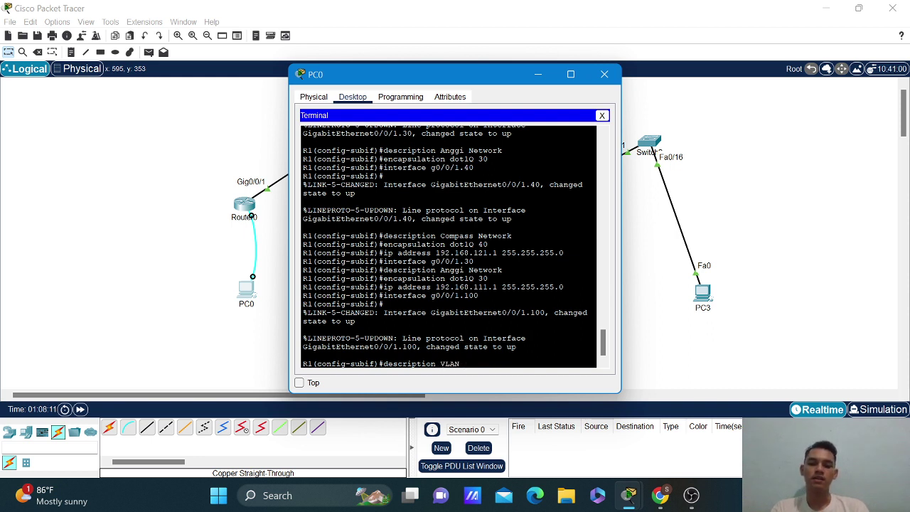
text( Native)
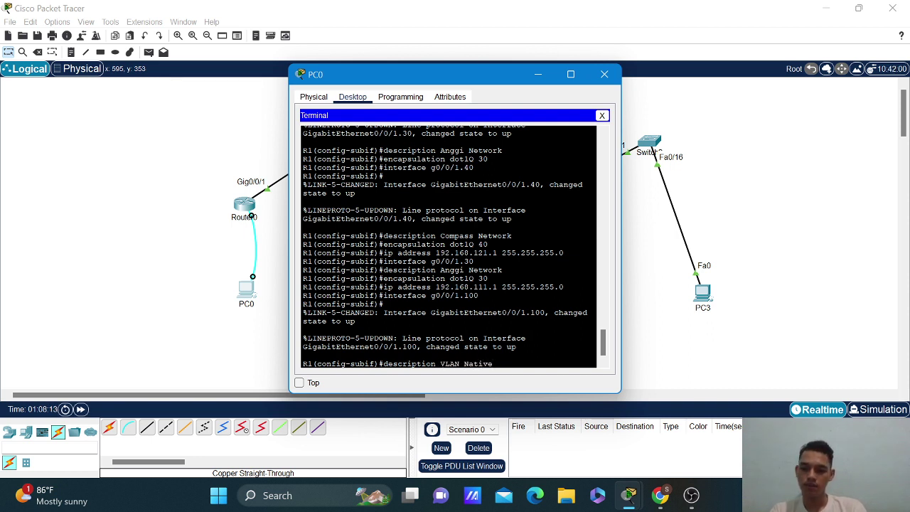
text( N)
text(etwork)
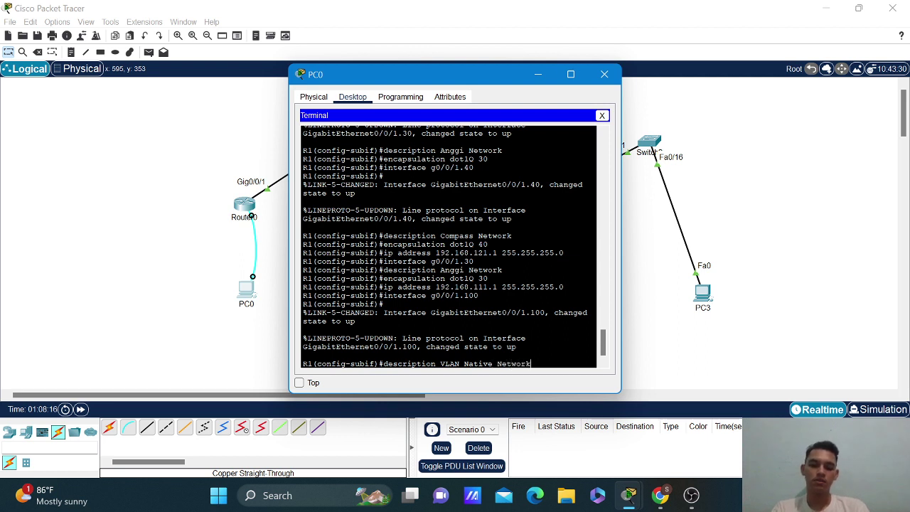
key(Return)
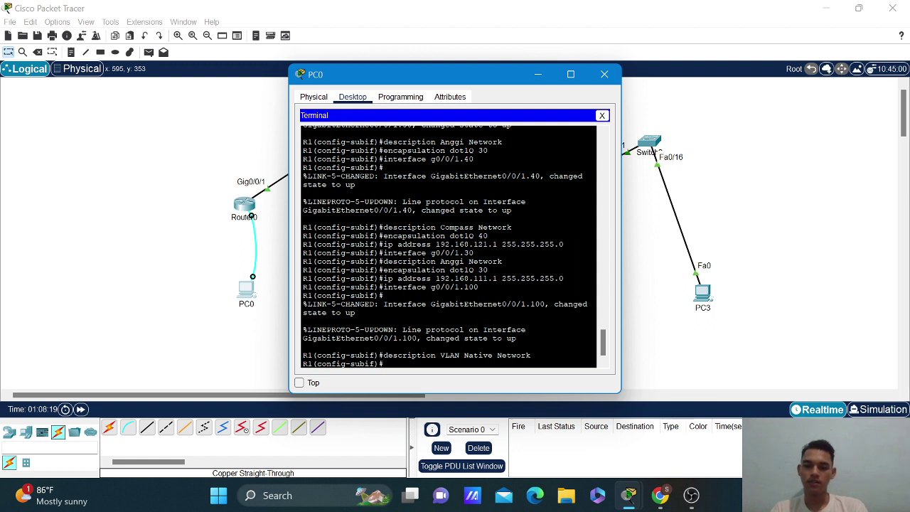
Set 'encapsulation dot1Q 100 native' on g0/0/1.100, then 'end' configuration mode.
key(Up)
key(Up)
key(Up)
key(Up)
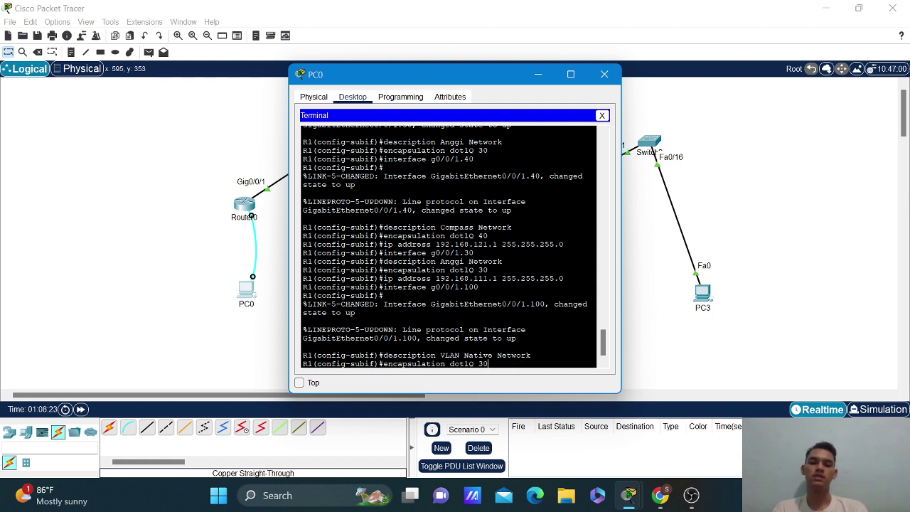
key(BackSpace)
key(BackSpace)
text(100)
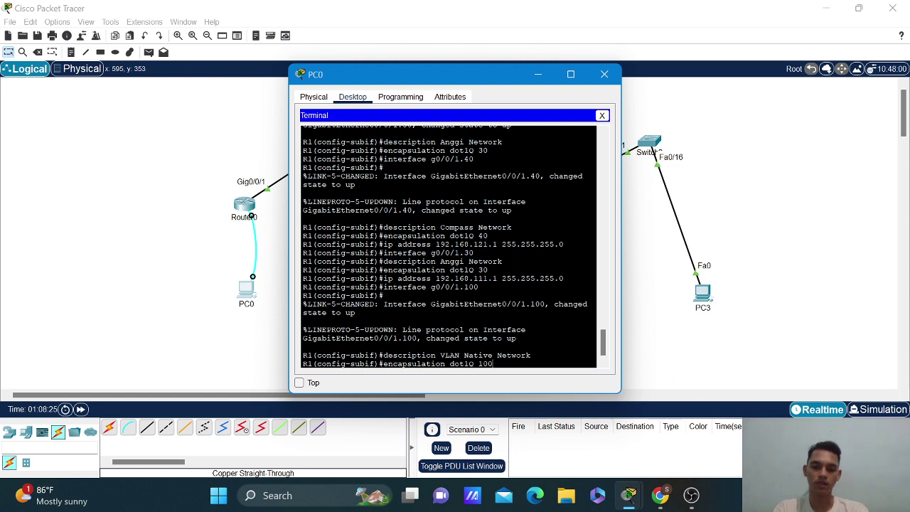
text( native)
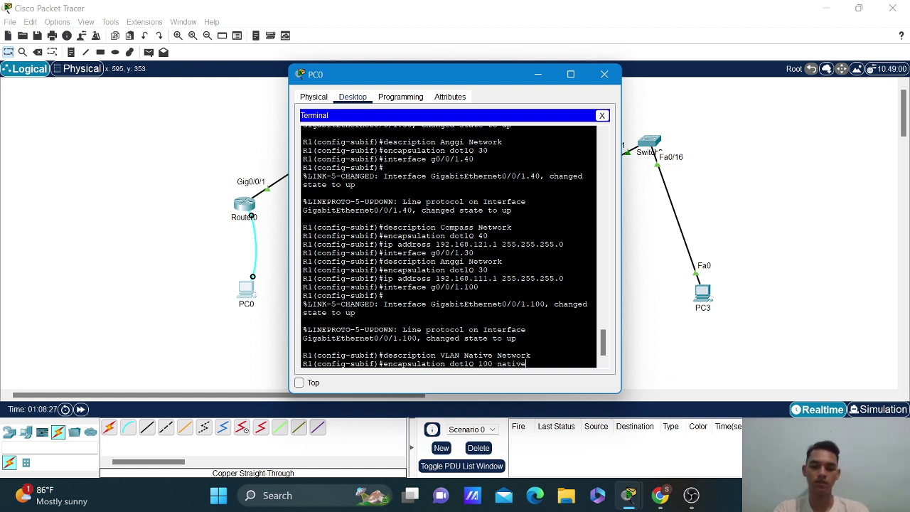
key(Return)
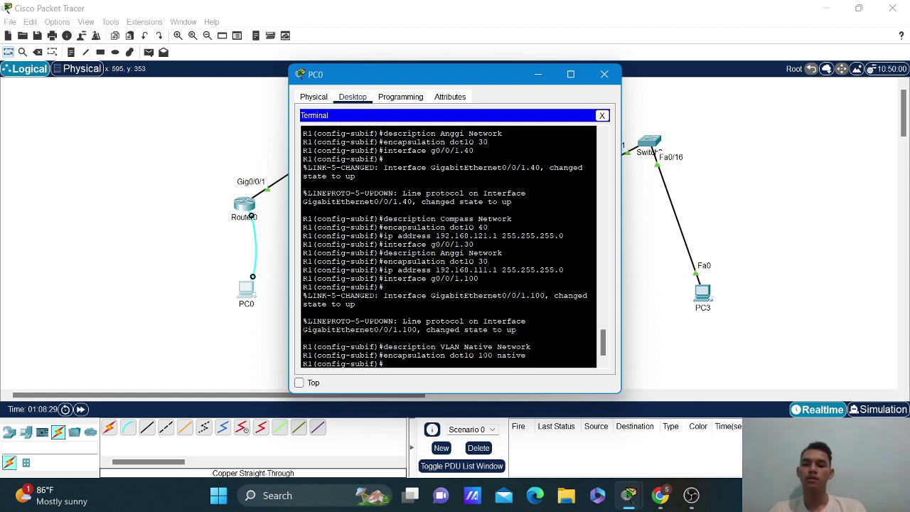
text(end)
key(Return)
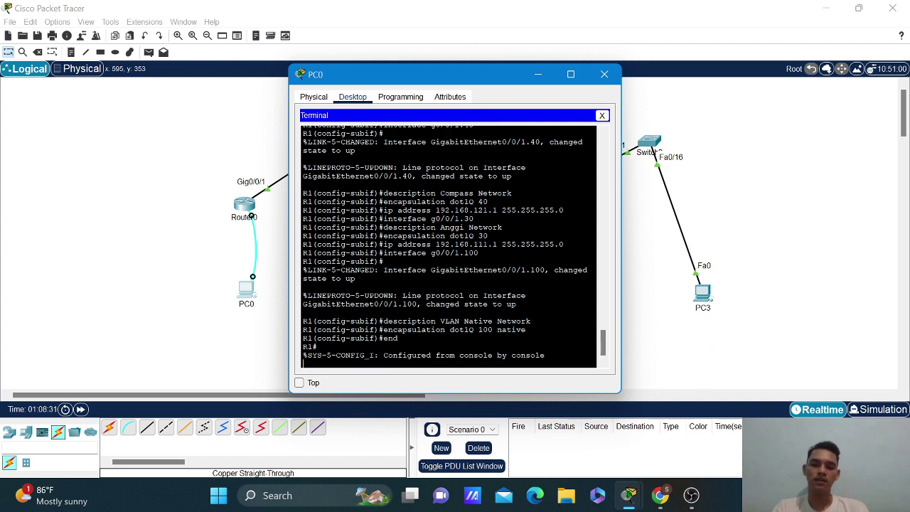
key(Return)
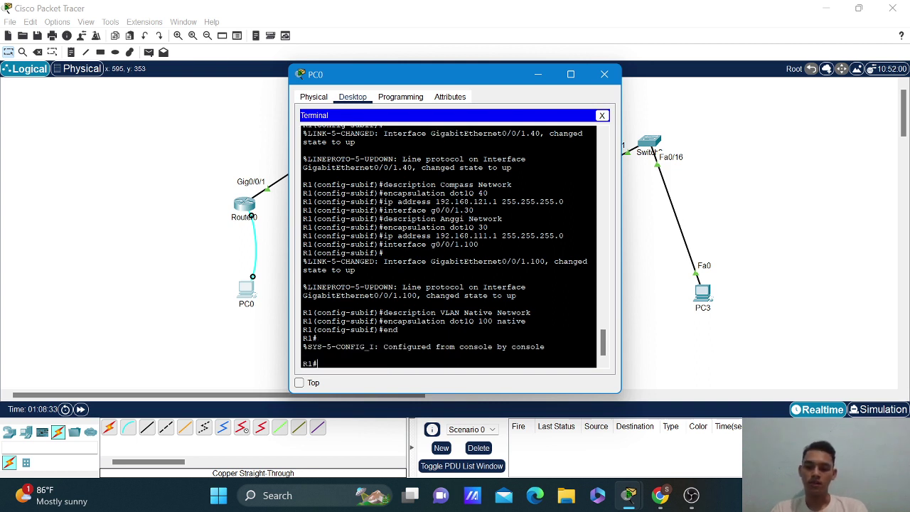
Run 'show ip interface brief' to list R1's interfaces and their status.
text(sho)
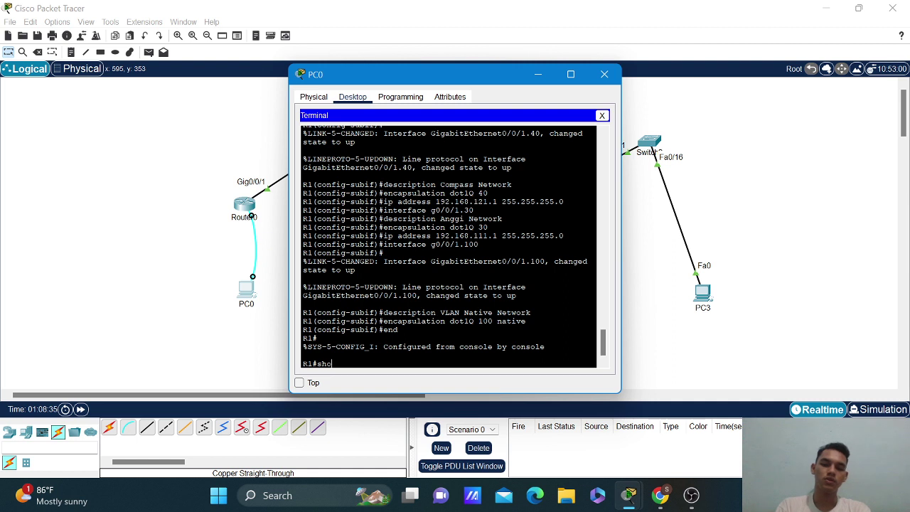
text(w i[ int)
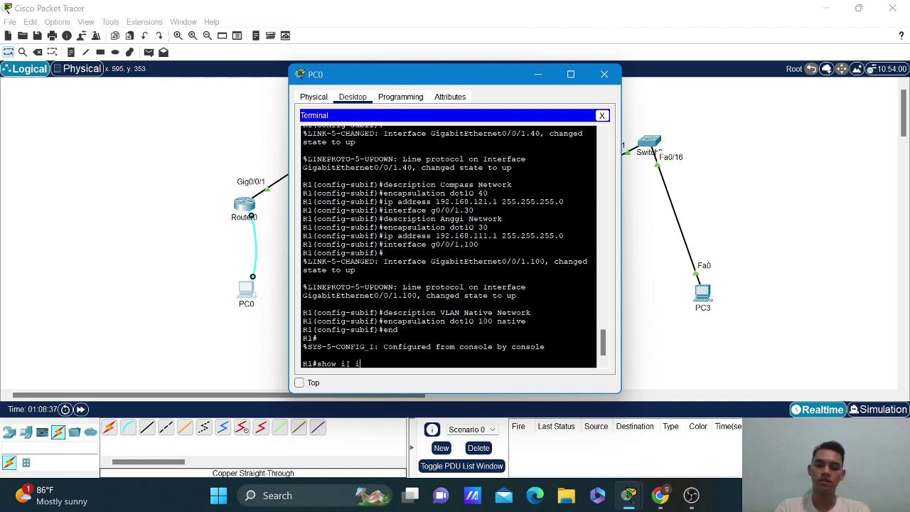
key(BackSpace)
key(BackSpace)
key(BackSpace)
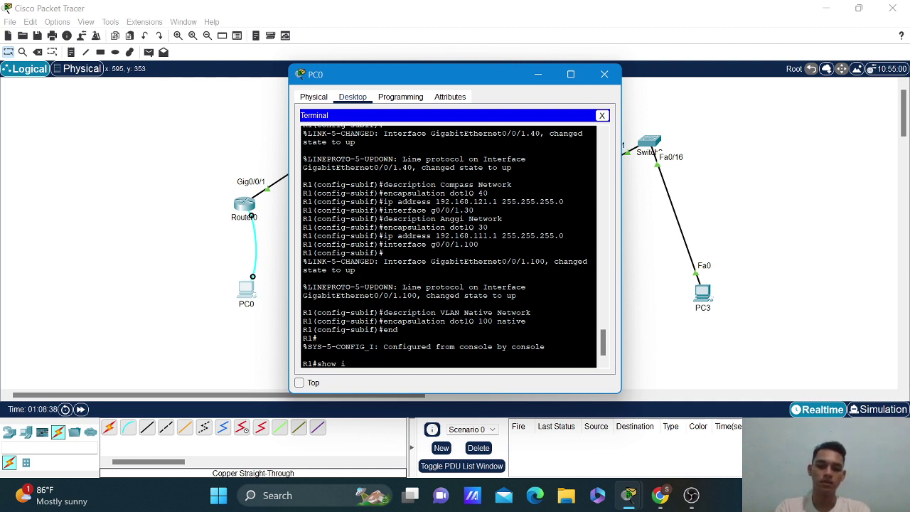
text(p interfac)
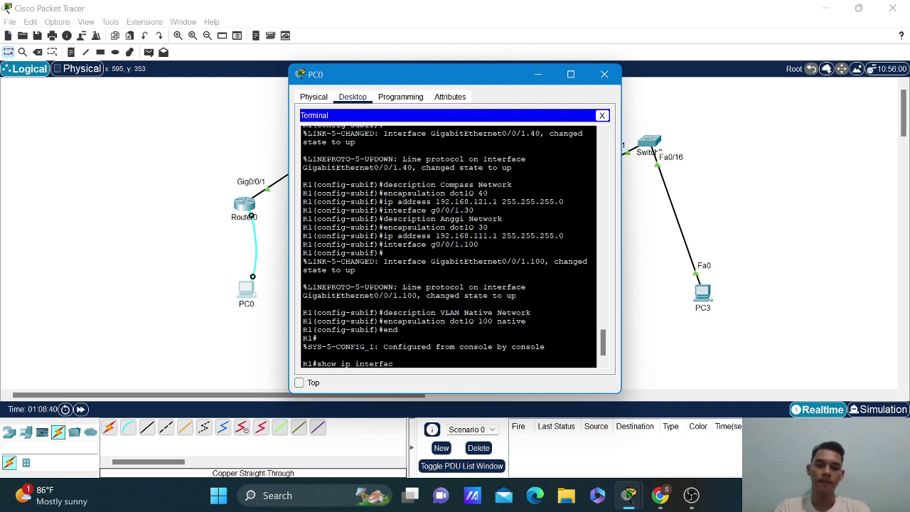
text(e)
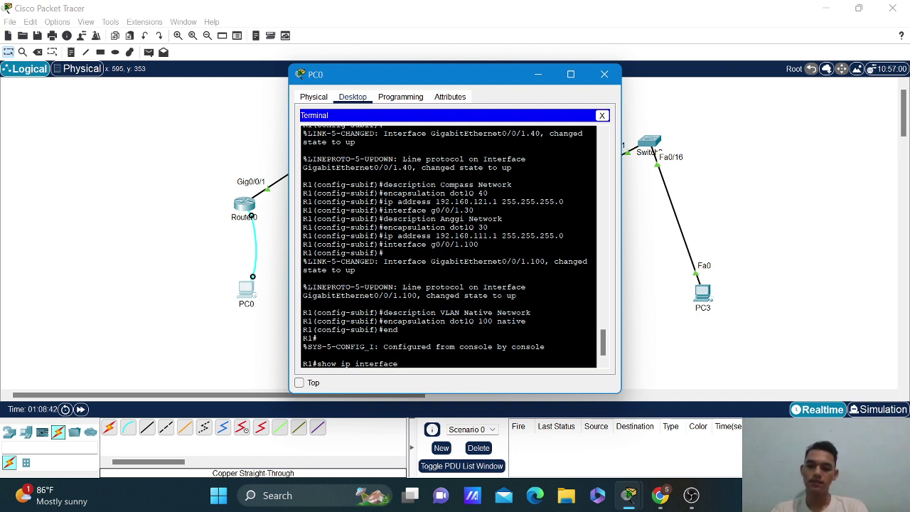
text(brief)
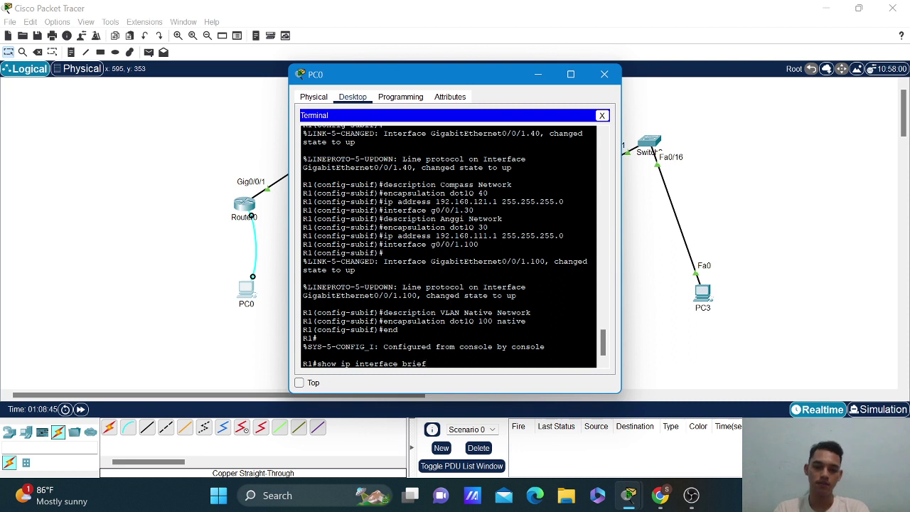
key(Return)
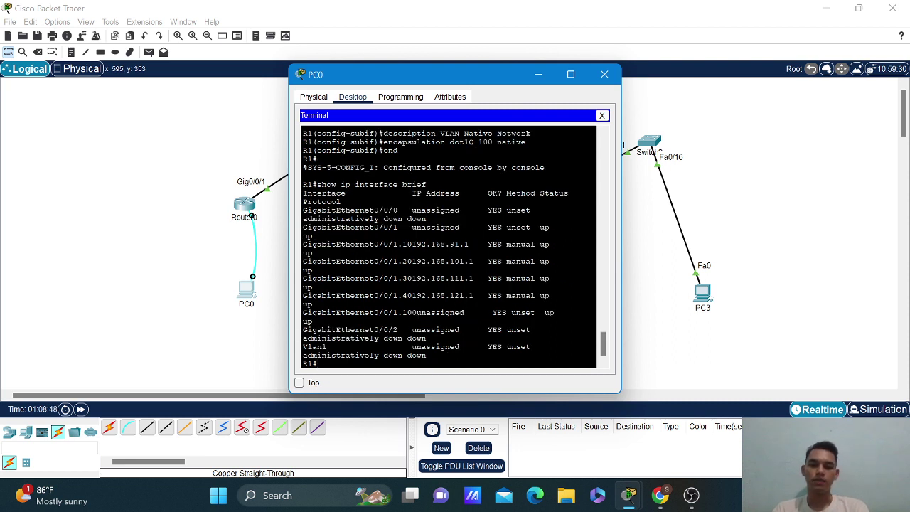
Save with 'copy running-config startup-config', accepting the default destination filename.
text(copy ri)
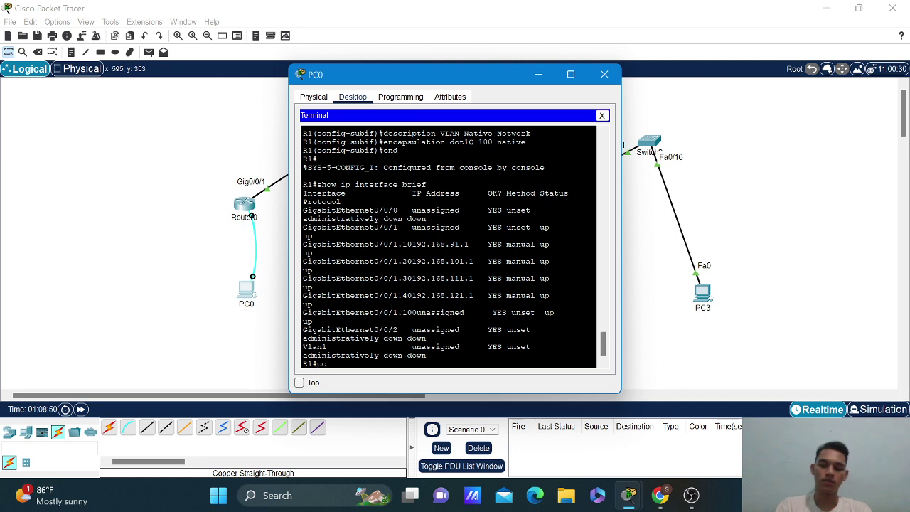
key(BackSpace)
key(BackSpace)
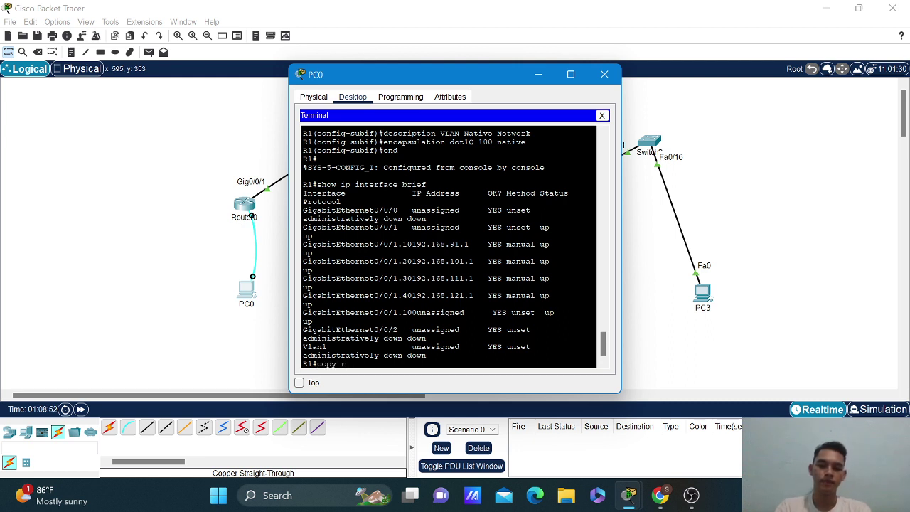
text(un)
key(Tab)
text(sst)
key(Tab)
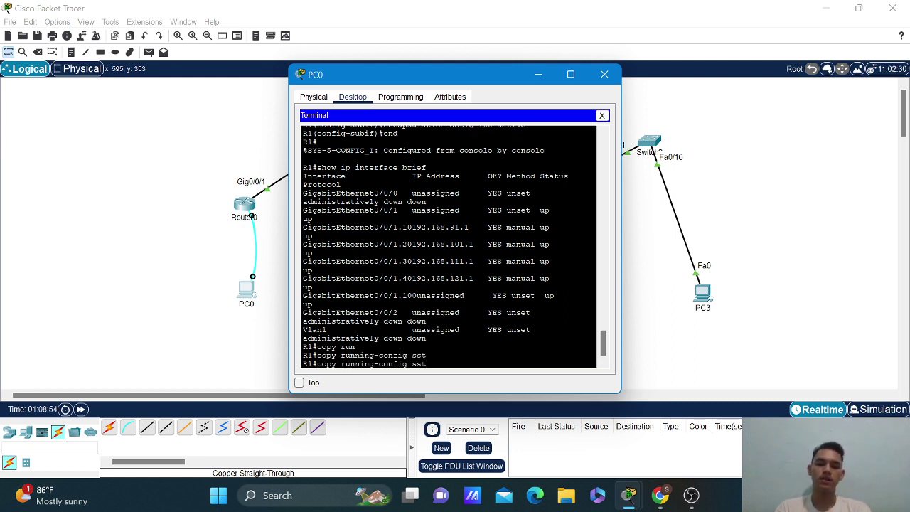
text(t)
key(Tab)
key(Return)
key(Return)
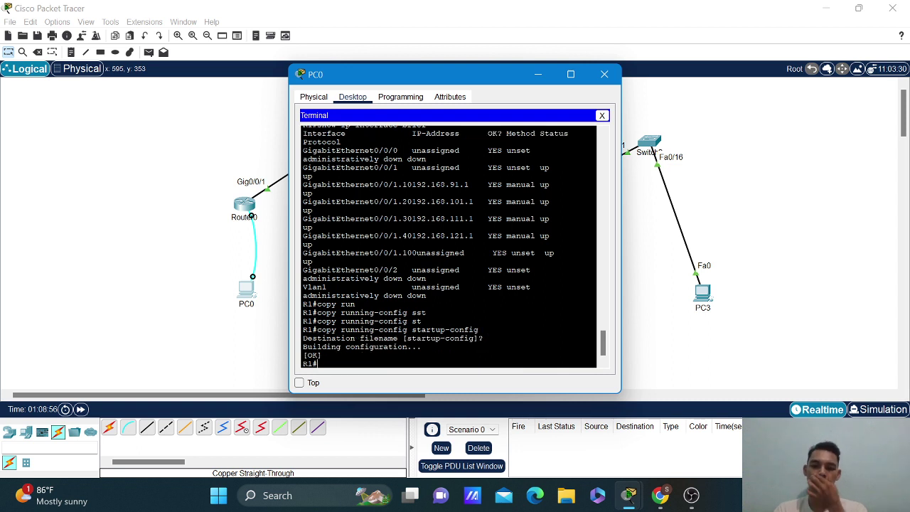
Minimize PC0's terminal and review PC1's IP configuration.
click(538, 74)
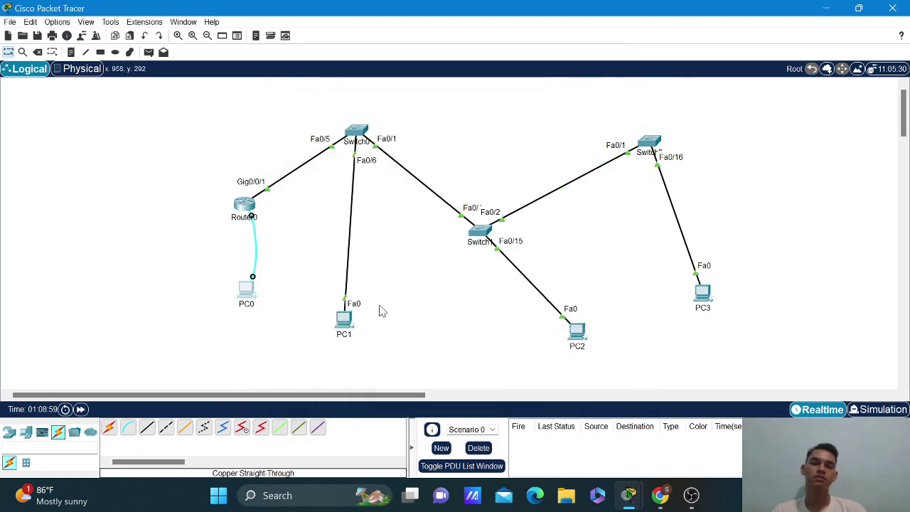
click(343, 321)
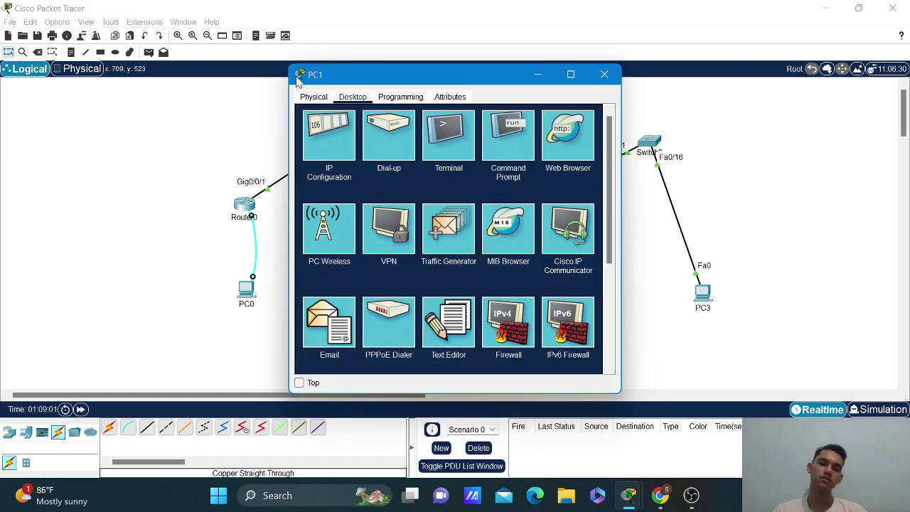
click(321, 147)
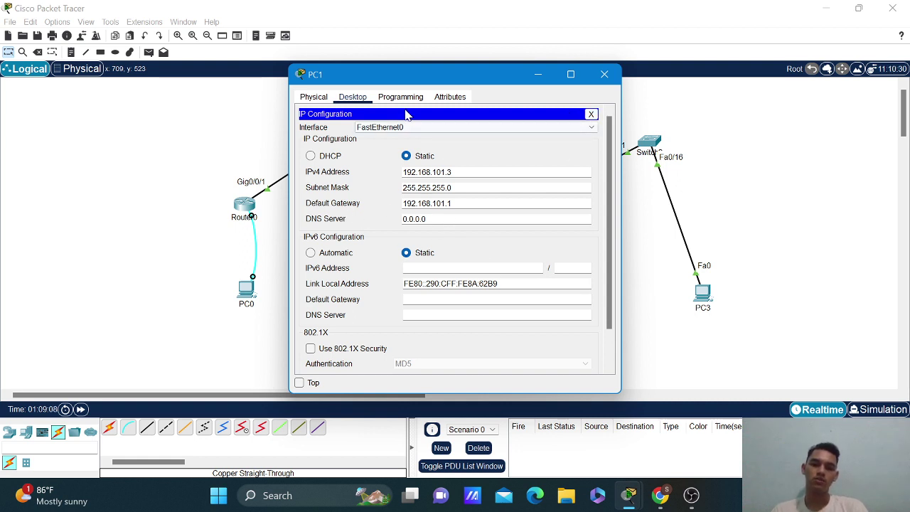
click(592, 116)
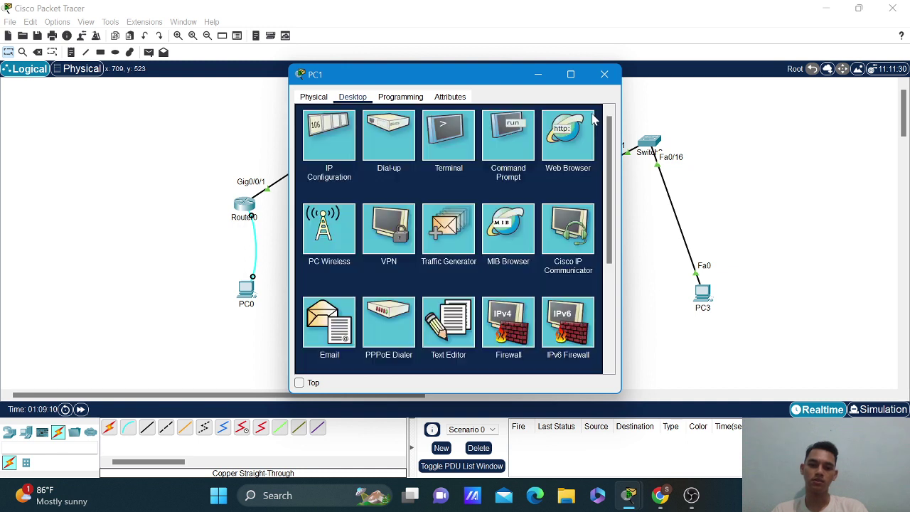
From PC1's Command Prompt, ping the gateway 192.168.101.1.
click(499, 135)
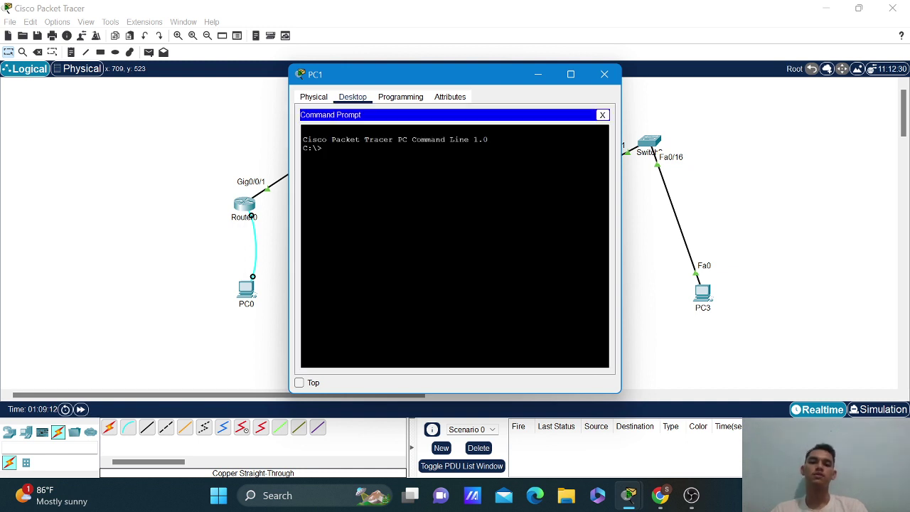
text(ping)
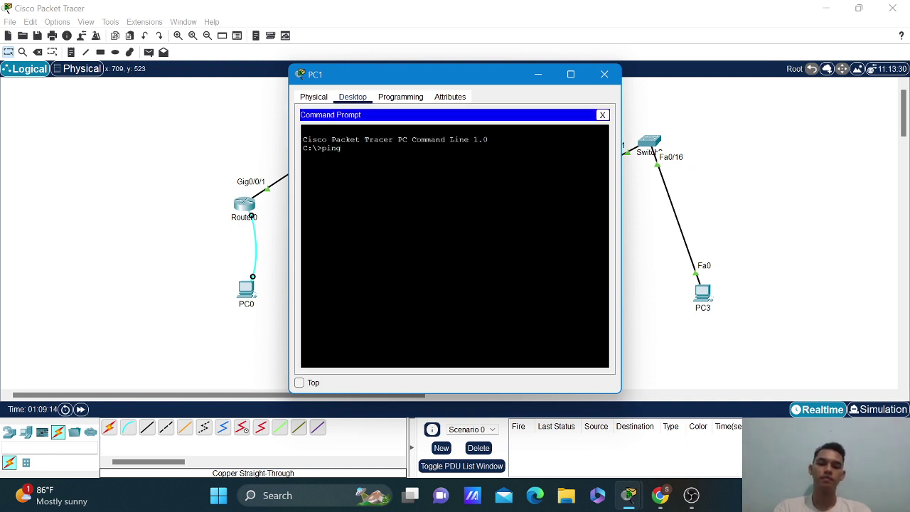
text( 192.1)
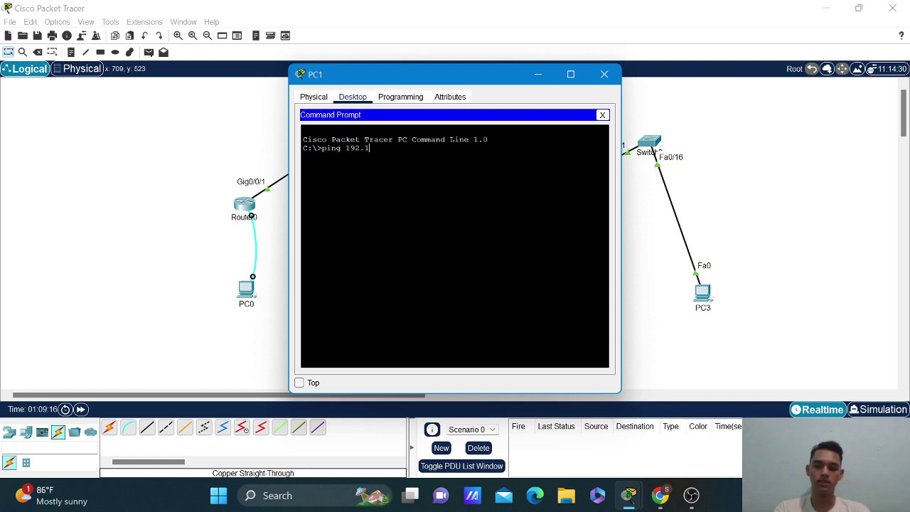
text(68.101.1)
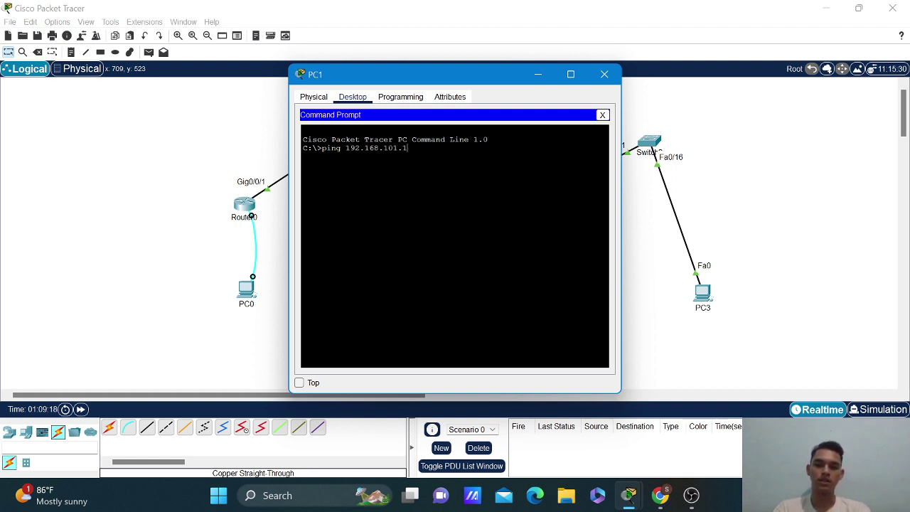
key(Return)
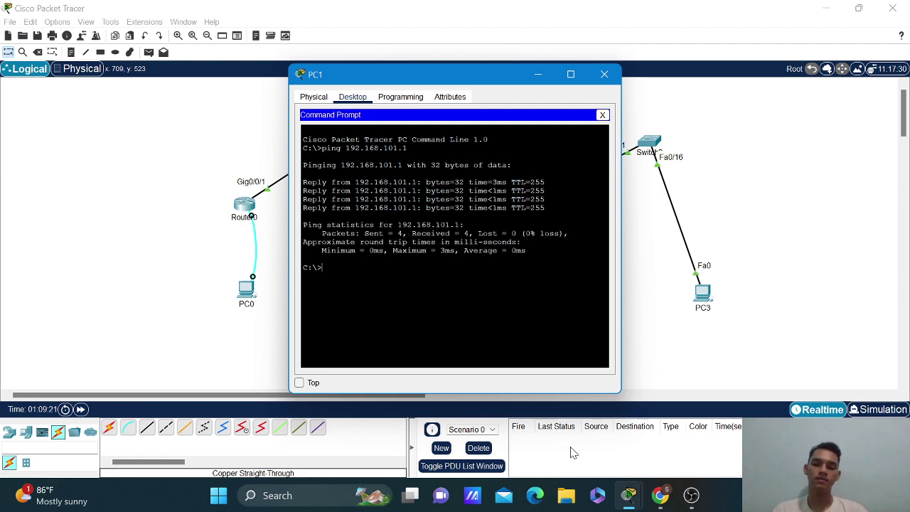
Bring up the assignment PDF and scroll to the Rumah sakit addressing table and VLAN list.
mouse_move(663, 495)
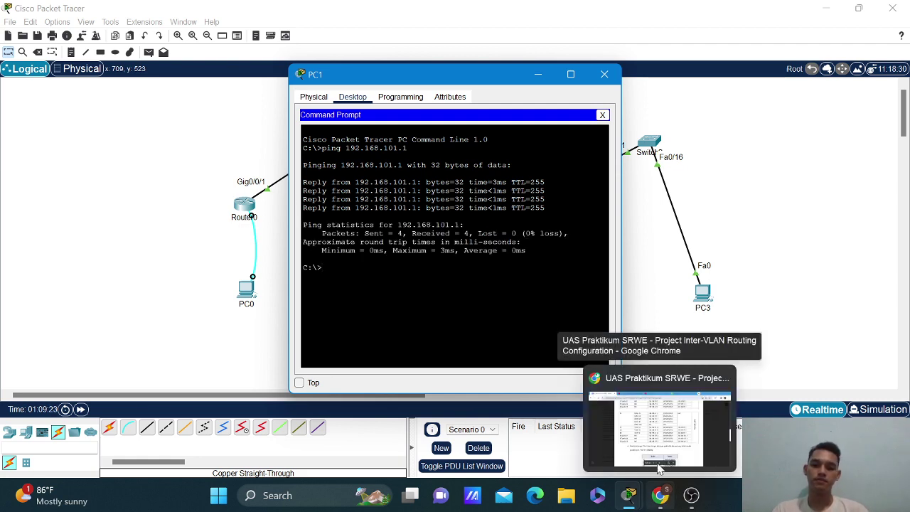
click(660, 468)
scroll(448, 270, down, 2)
scroll(448, 270, up, 4)
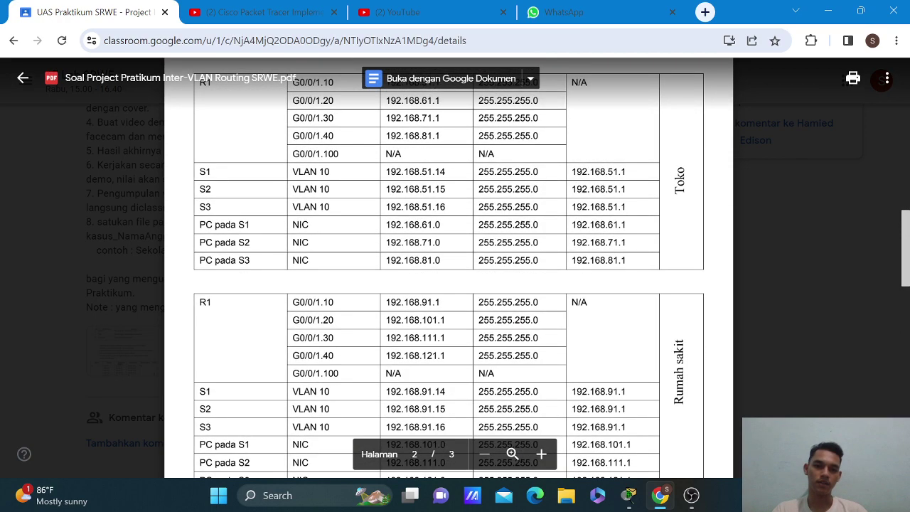
scroll(448, 270, up, 1)
scroll(448, 270, down, 1)
scroll(448, 271, down, 2)
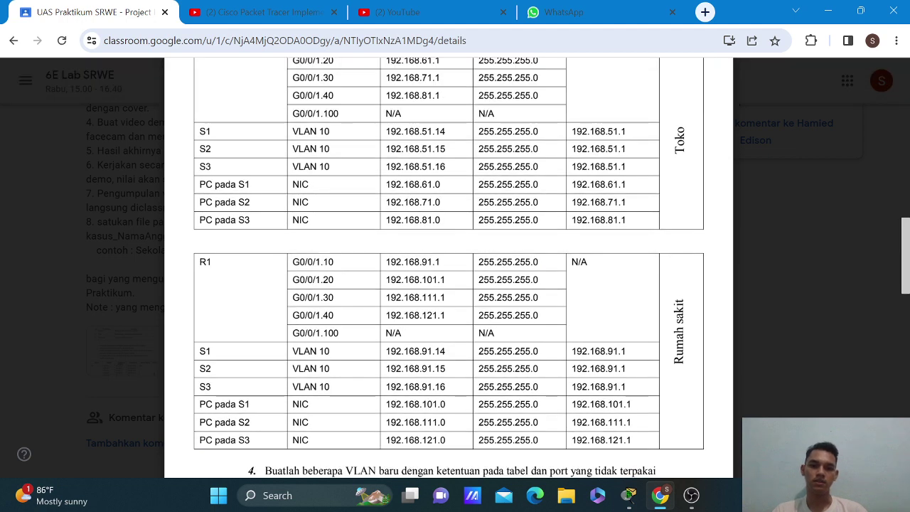
scroll(448, 270, down, 9)
scroll(448, 270, up, 3)
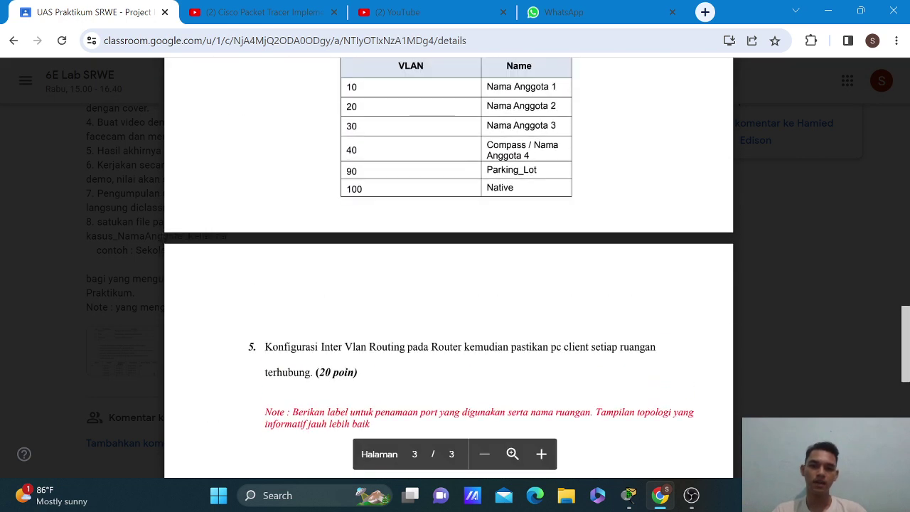
scroll(448, 270, up, 3)
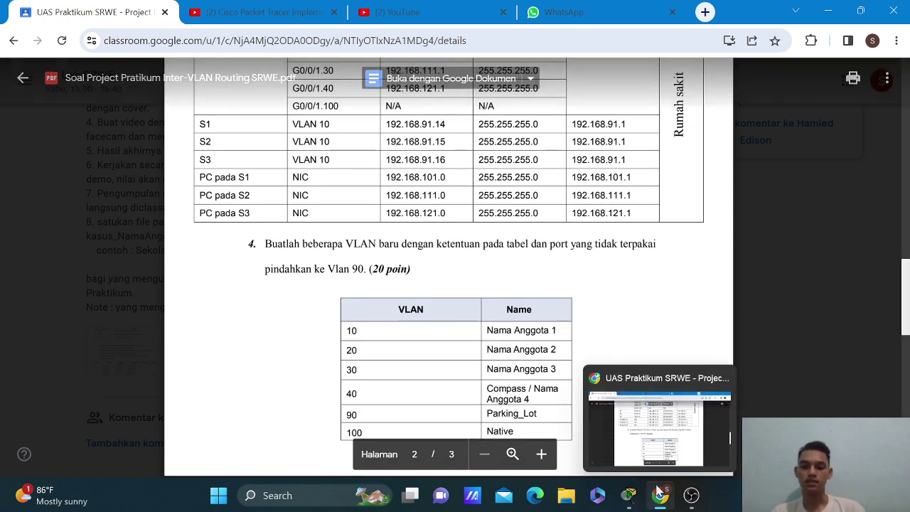
On PC1's command prompt, ping 192.168.111.3, getting 3 of 4 replies.
mouse_move(629, 491)
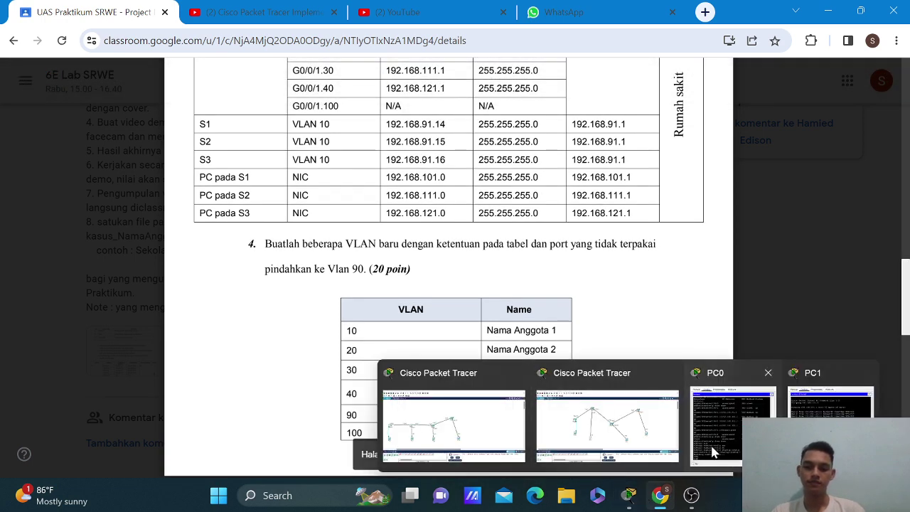
click(717, 425)
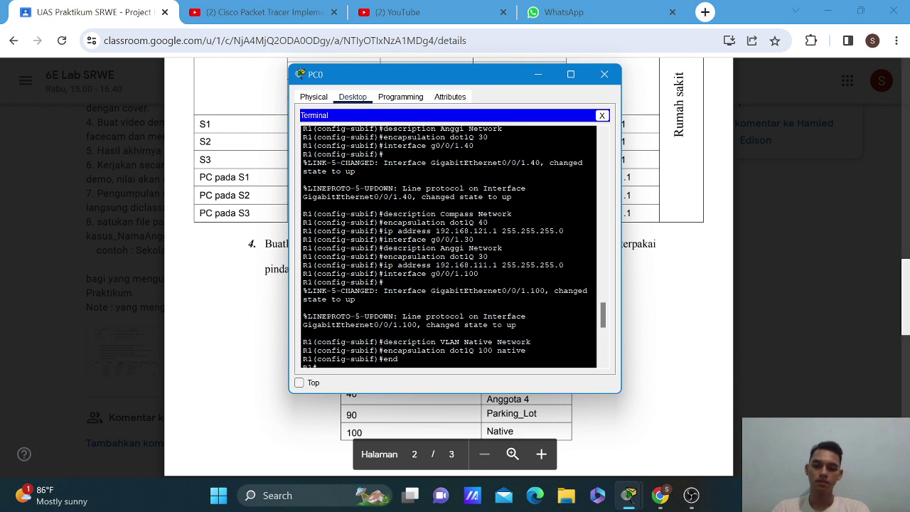
mouse_move(627, 503)
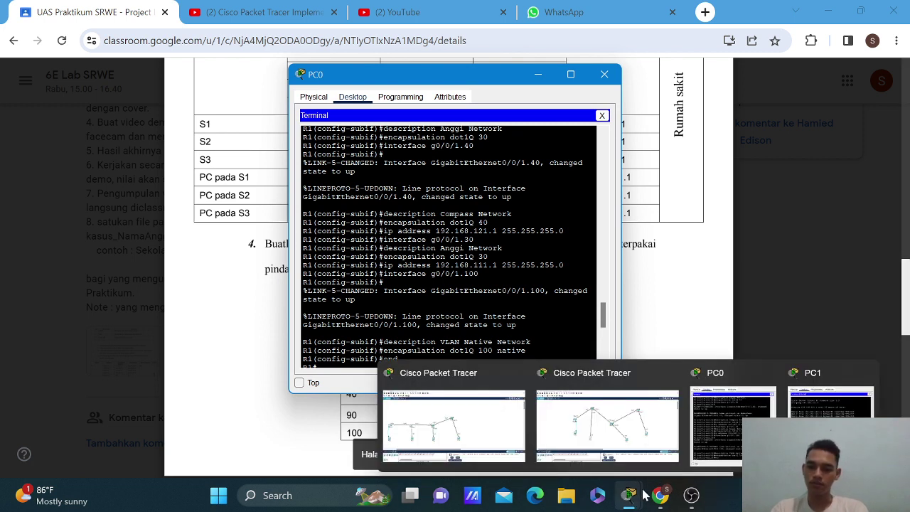
click(831, 412)
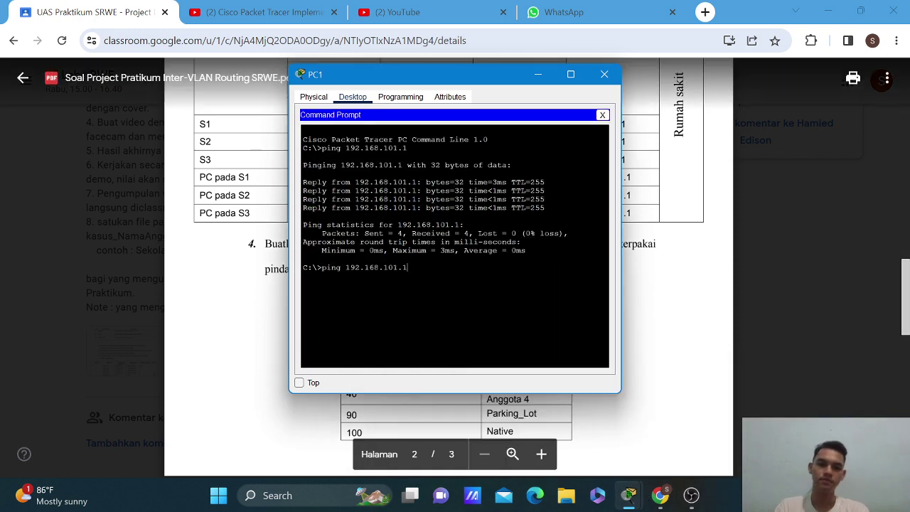
key(BackSpace)
key(BackSpace)
key(BackSpace)
key(BackSpace)
key(BackSpace)
text(11)
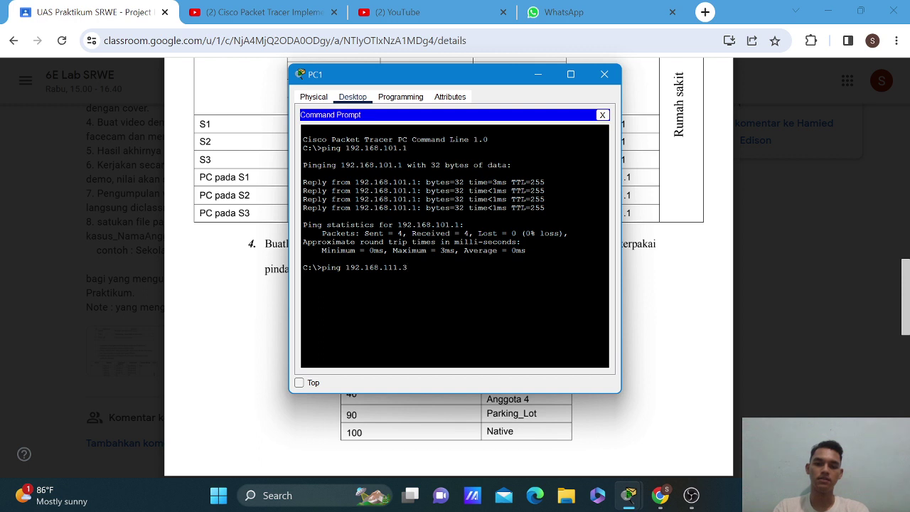
text(1.3)
key(Return)
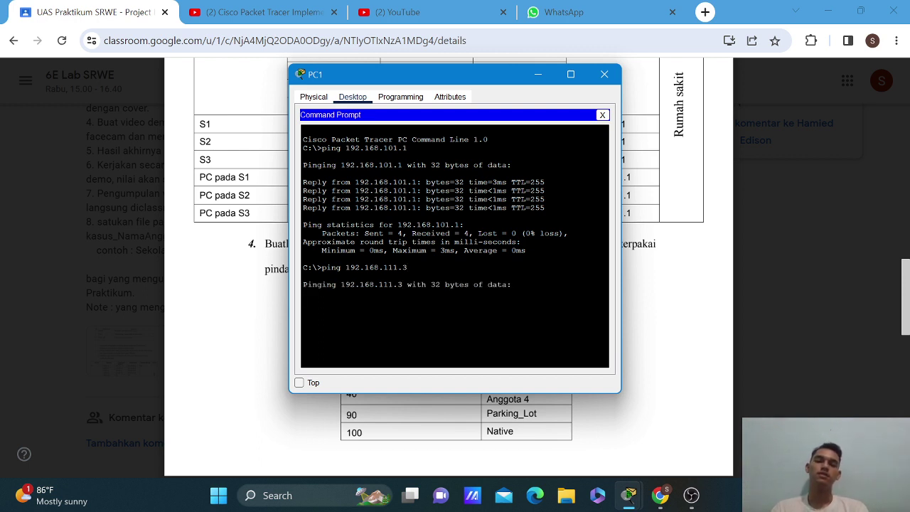
Close PC0's terminal and place PC1's terminal beside the PDF addressing table.
drag(507, 84, 642, 124)
click(538, 74)
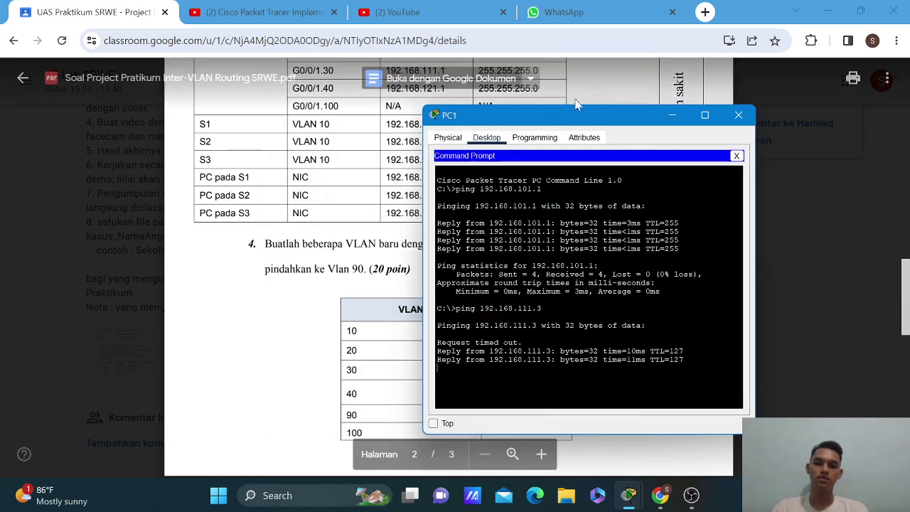
drag(620, 118, 654, 112)
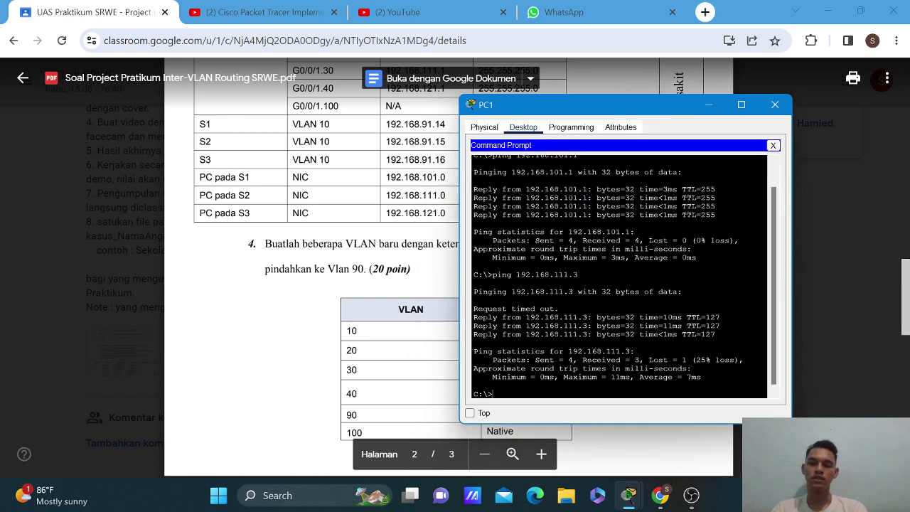
drag(665, 104, 684, 98)
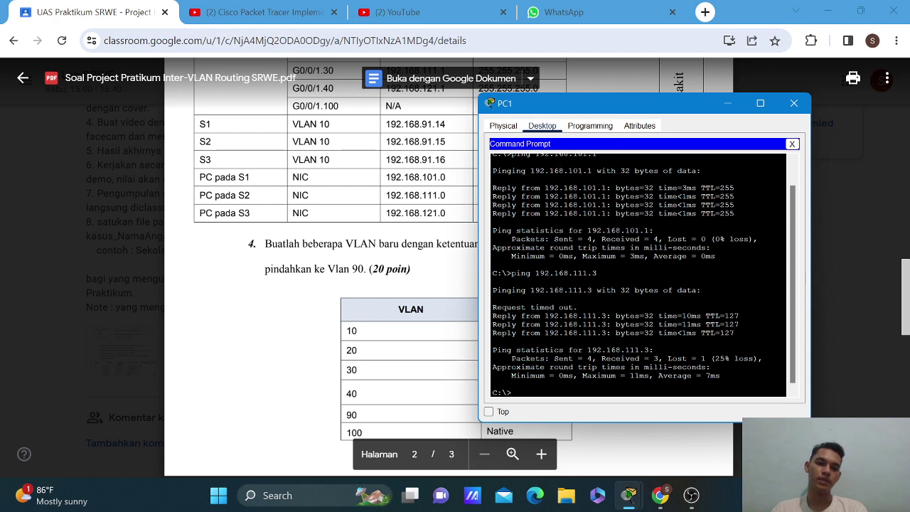
Ping 192.168.121.3 from PC1 (3 of 4 replies) and begin entering 192.168.91.15.
key(Up)
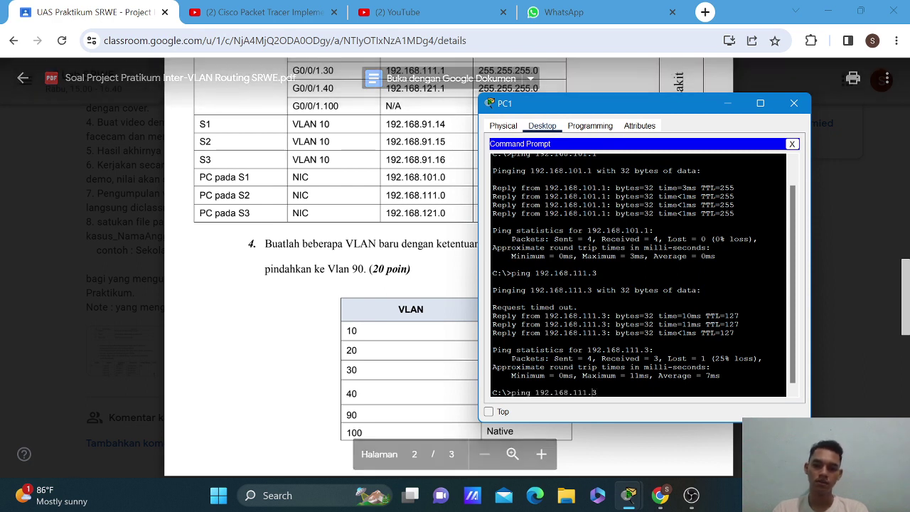
key(BackSpace)
text(2)
key(Return)
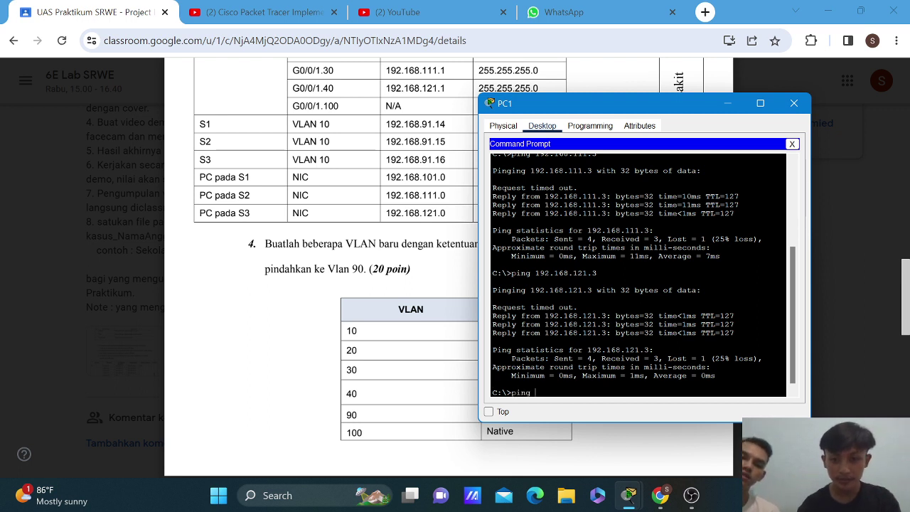
text(192.168.91.15)
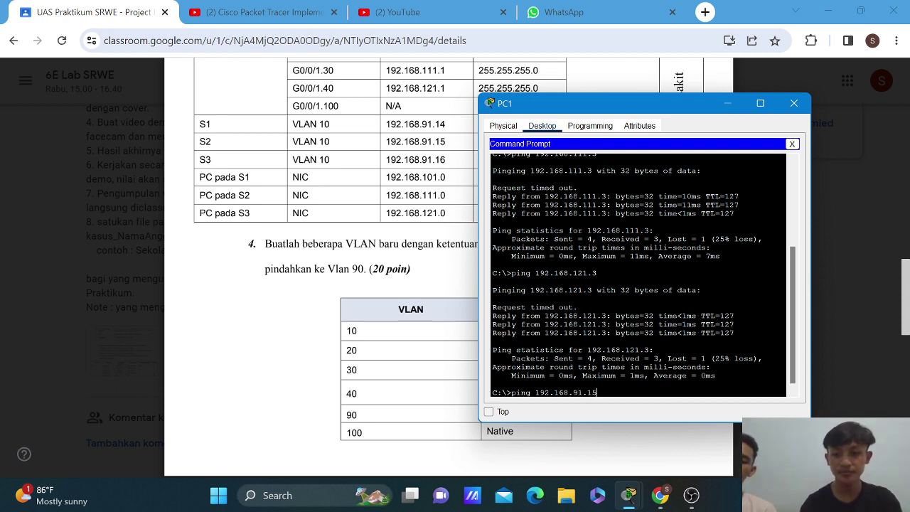
Ping switch S2 at 192.168.91.15 from PC1 and review the 2-of-4 reply result.
key(Return)
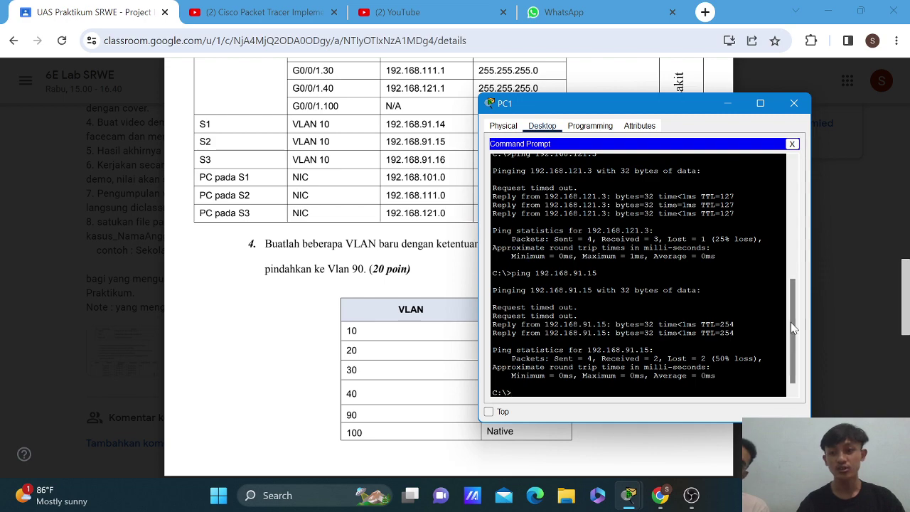
drag(794, 328, 756, 364)
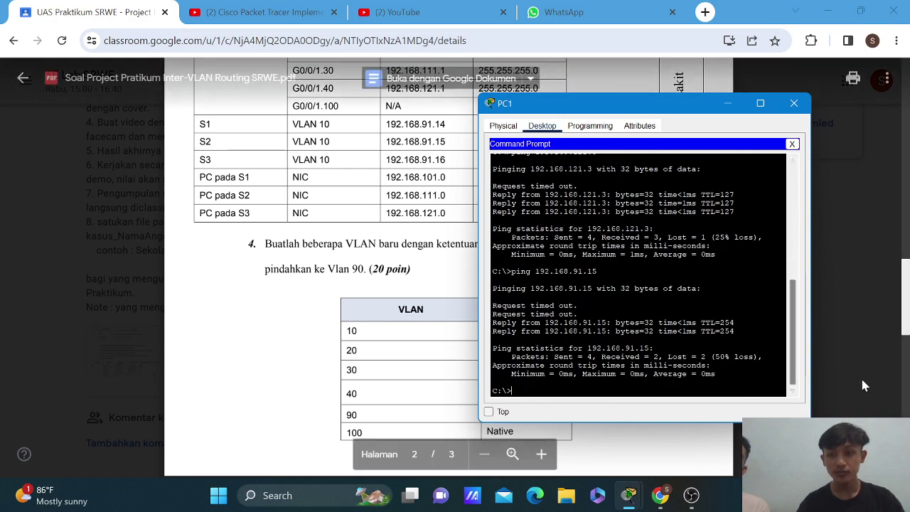
Open the Soal Project PDF and scroll to page 2's Toko and Rumah sakit address tables.
click(861, 376)
click(861, 376)
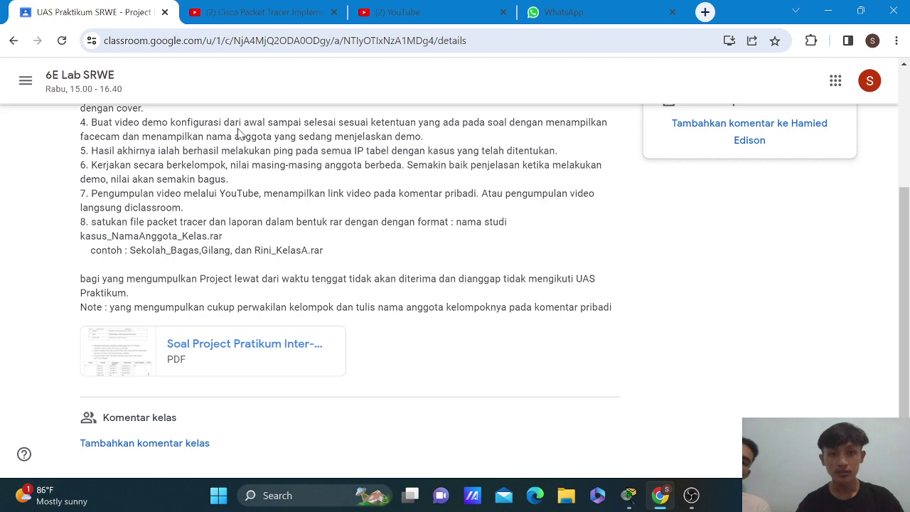
scroll(239, 132, up, 1)
scroll(239, 132, down, 1)
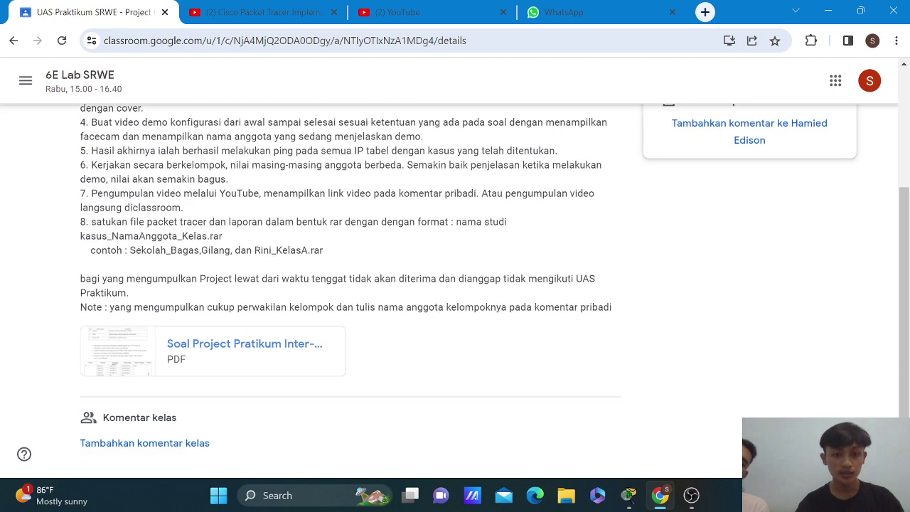
click(194, 355)
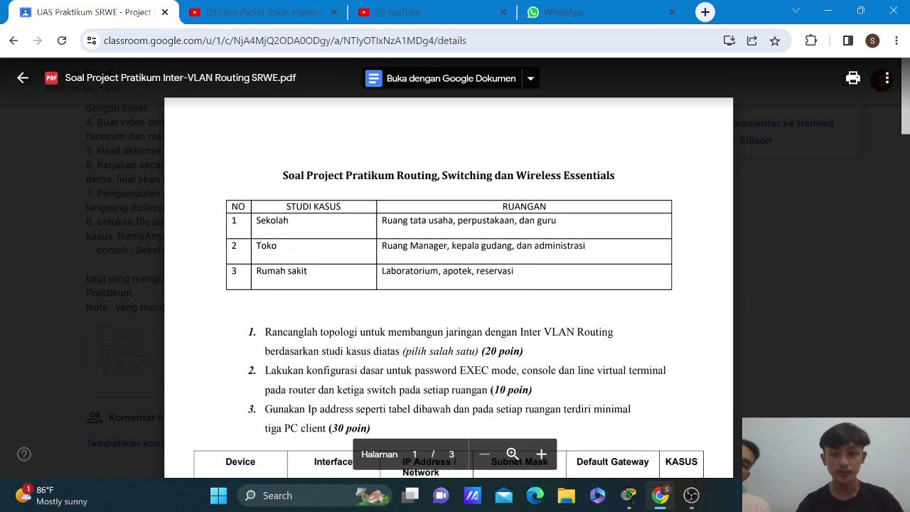
scroll(448, 284, down, 15)
scroll(449, 285, down, 2)
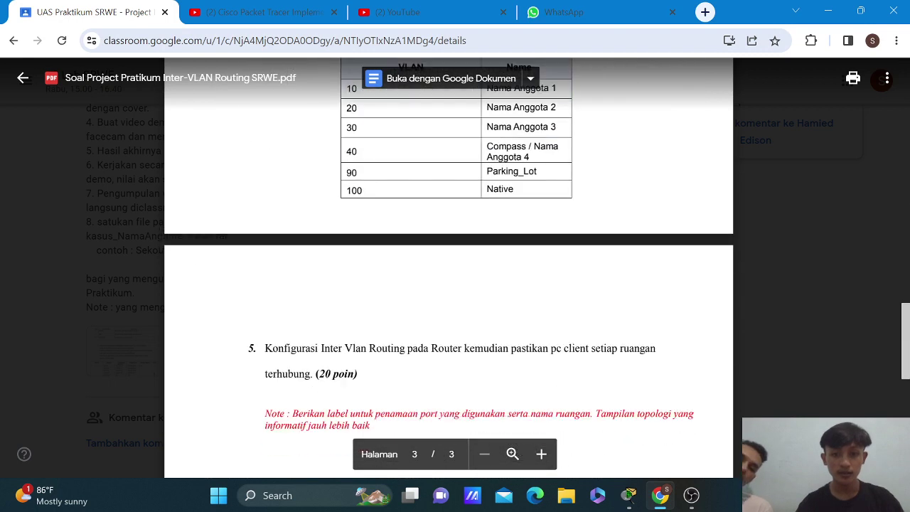
scroll(449, 285, up, 5)
scroll(448, 285, up, 3)
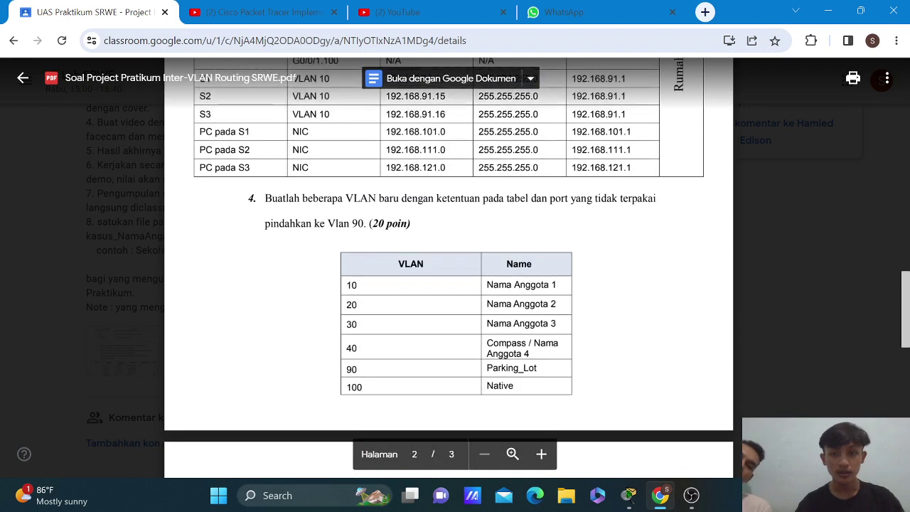
scroll(449, 284, up, 5)
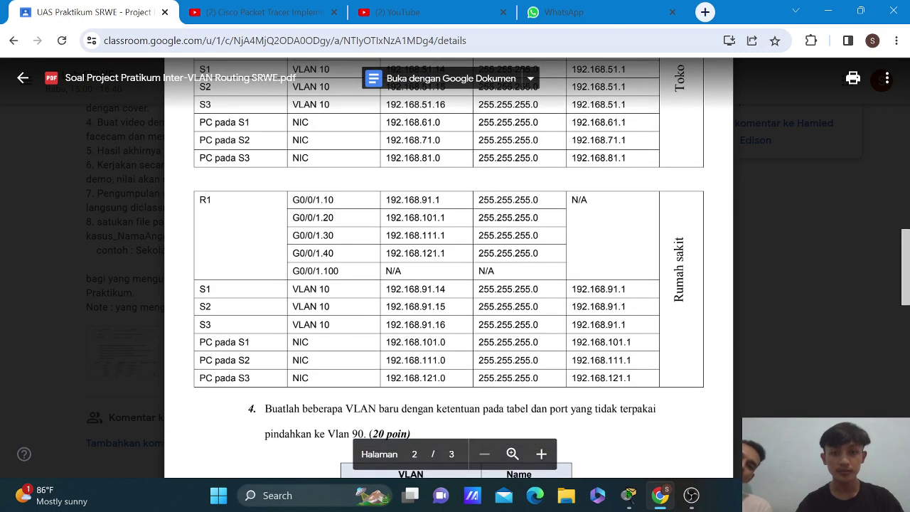
scroll(449, 285, up, 4)
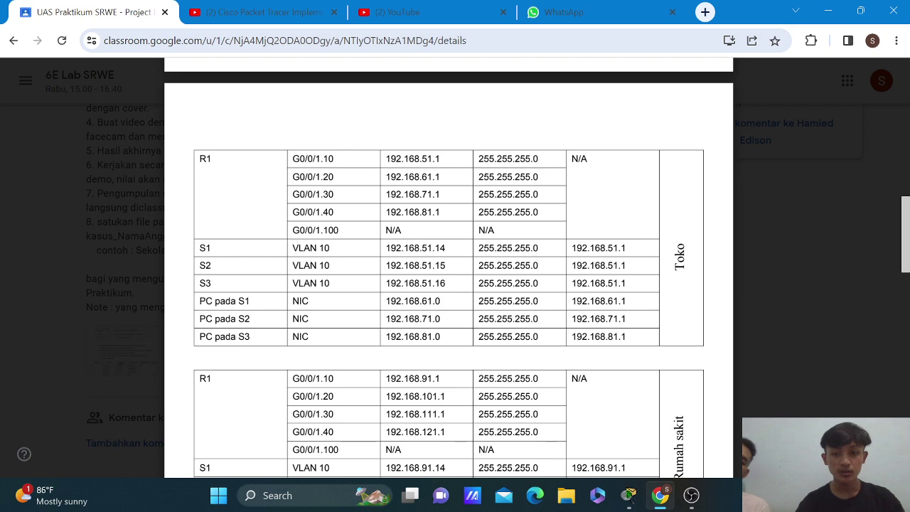
scroll(449, 284, down, 2)
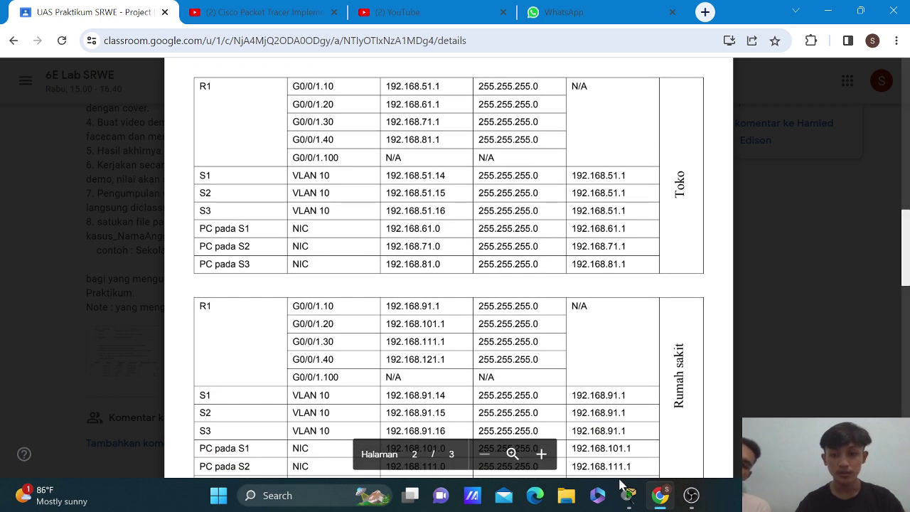
From PC1, ping gateways 192.168.91.1 and 192.168.101.1 with no packet loss.
mouse_move(629, 502)
mouse_move(831, 427)
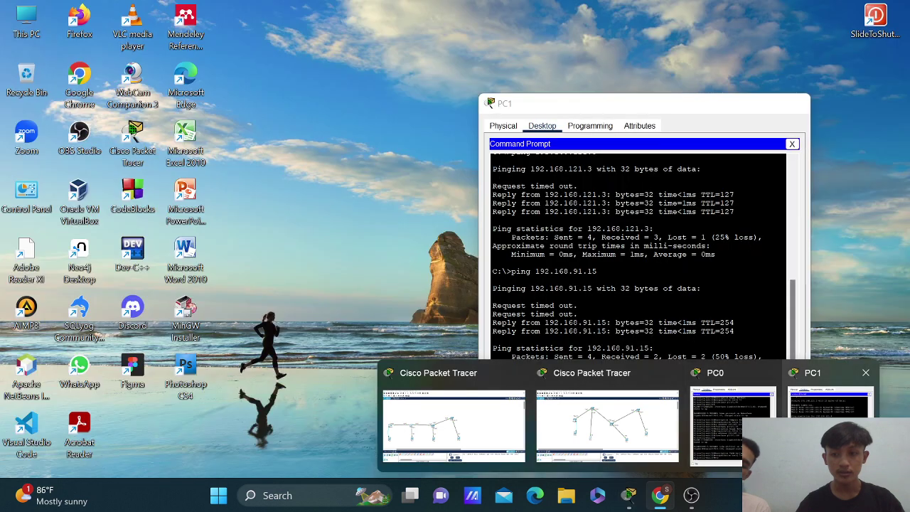
click(831, 406)
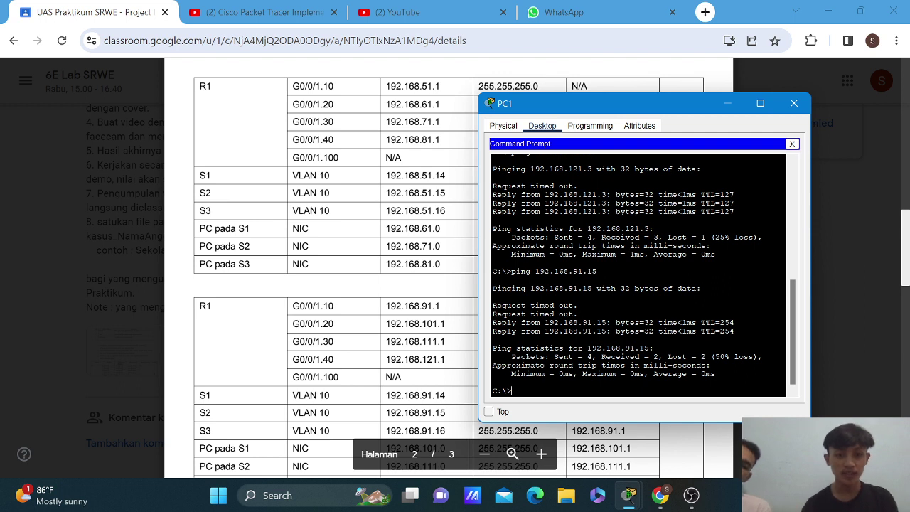
text(pi)
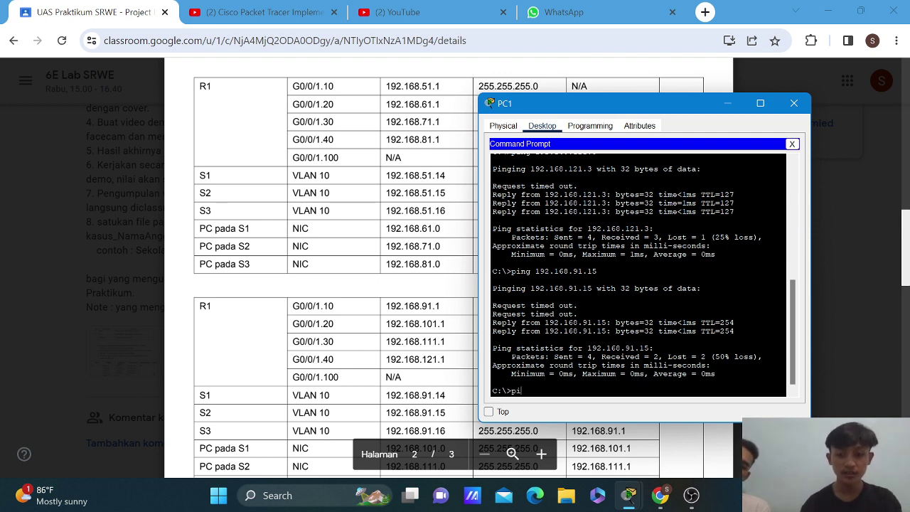
text(ng 1)
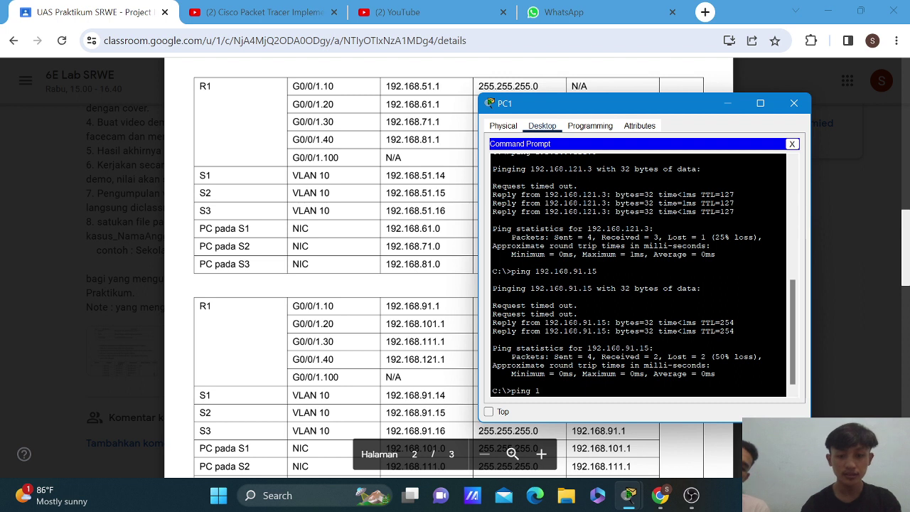
text(92.168.)
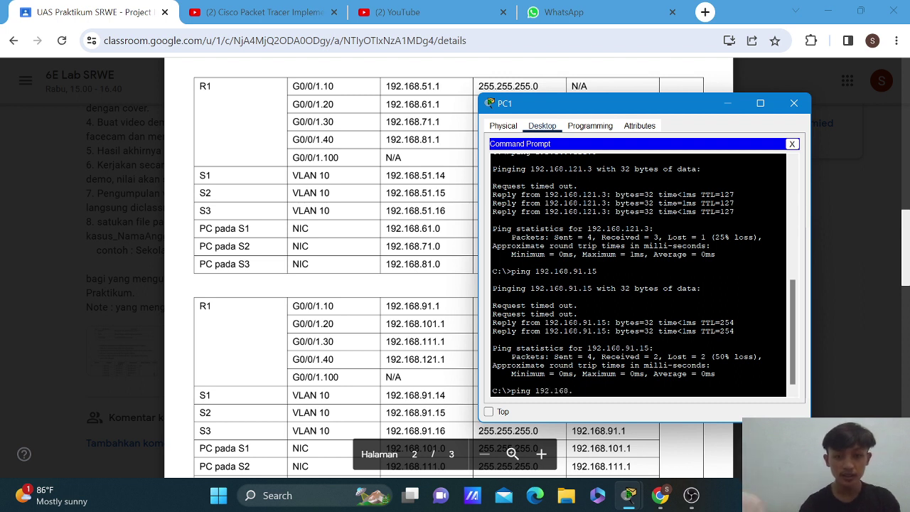
text(91.)
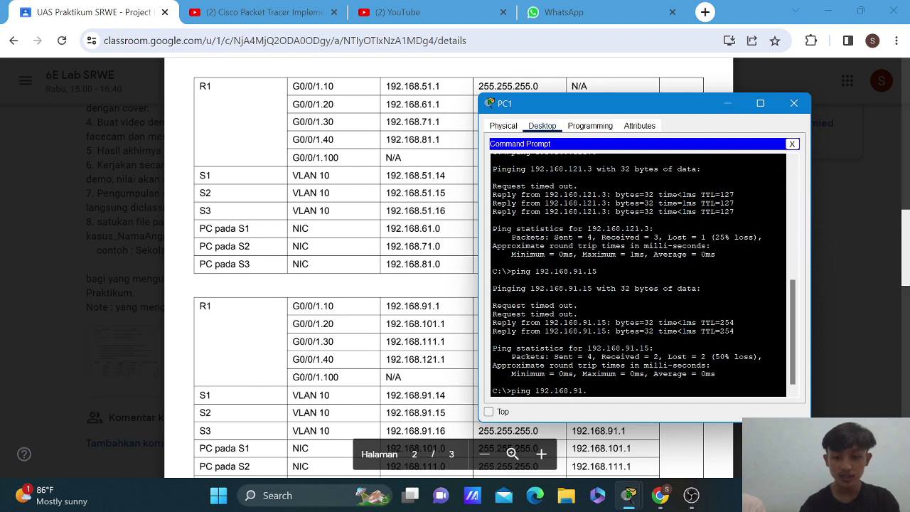
text(1)
key(Return)
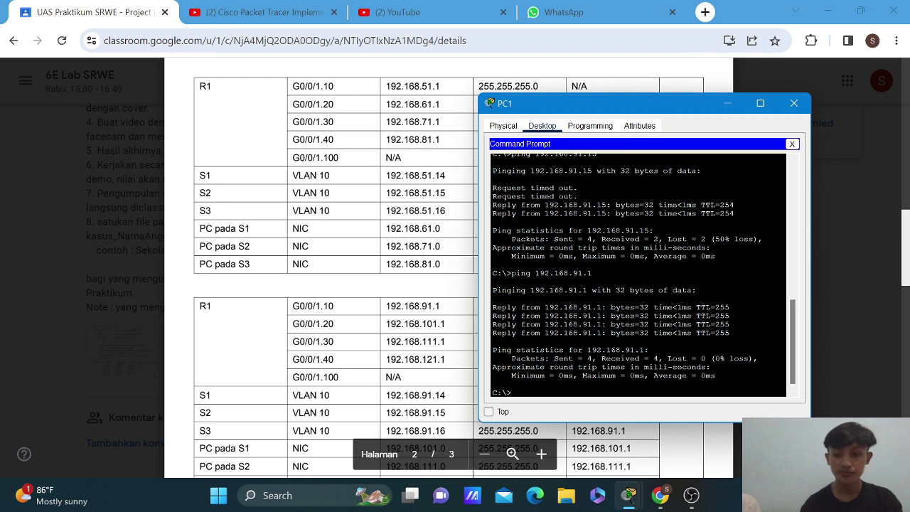
key(Up)
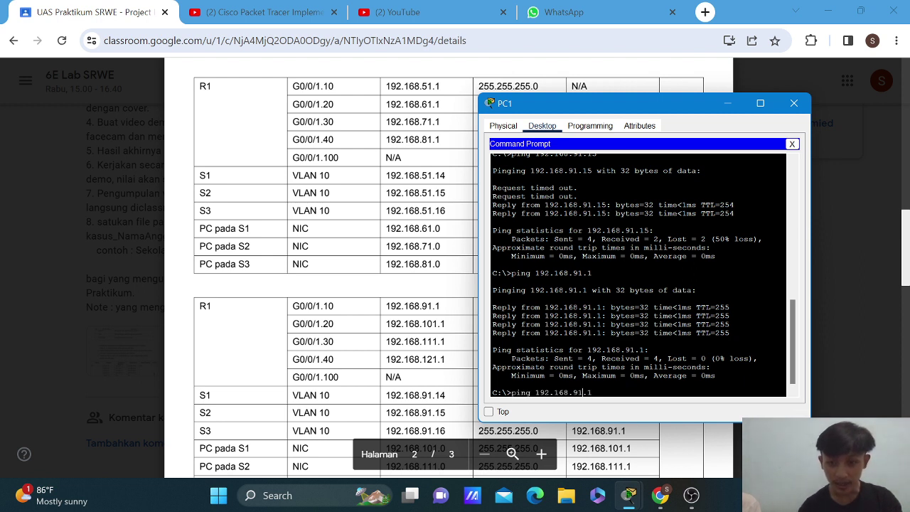
key(BackSpace)
key(BackSpace)
key(BackSpace)
key(BackSpace)
text(101.1)
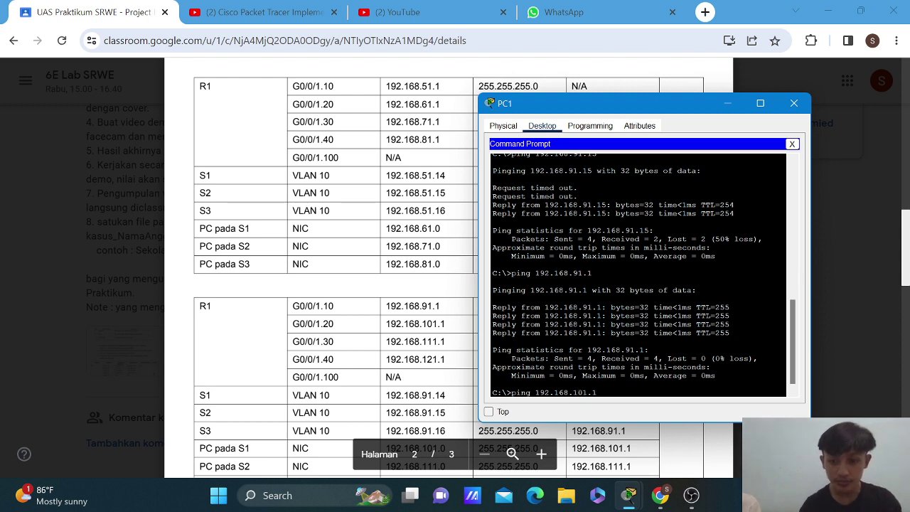
key(Return)
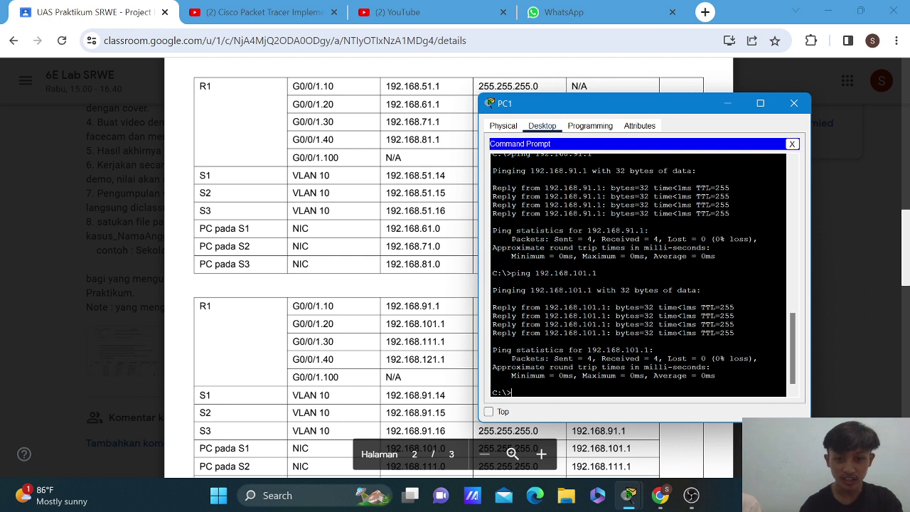
Ping gateways 192.168.111.1 (4 of 4 replies) and 192.168.121.1 from PC1.
text(ping)
key(BackSpace)
key(BackSpace)
key(BackSpace)
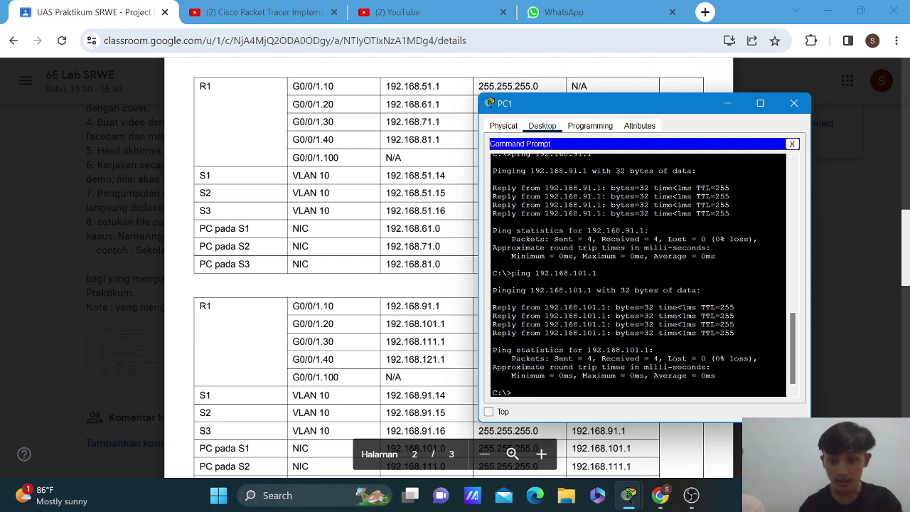
key(Up)
key(Left)
key(Left)
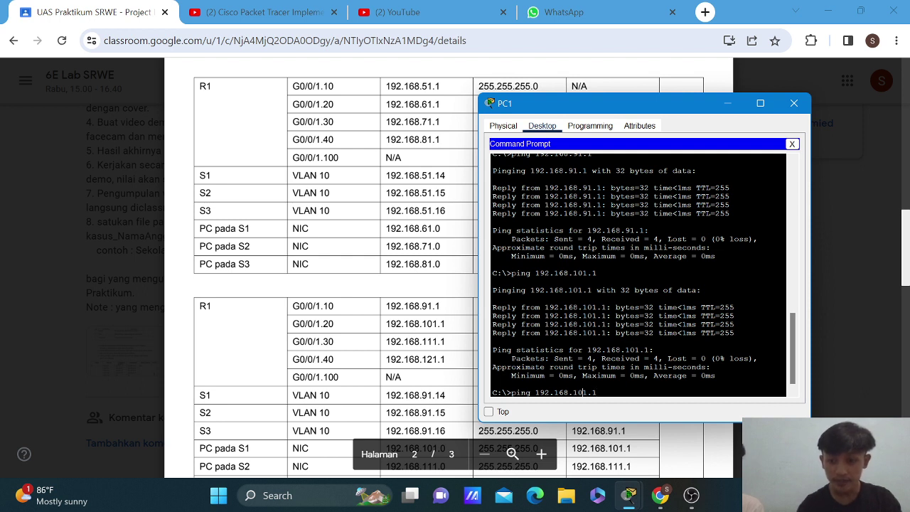
key(BackSpace)
key(BackSpace)
text(1)
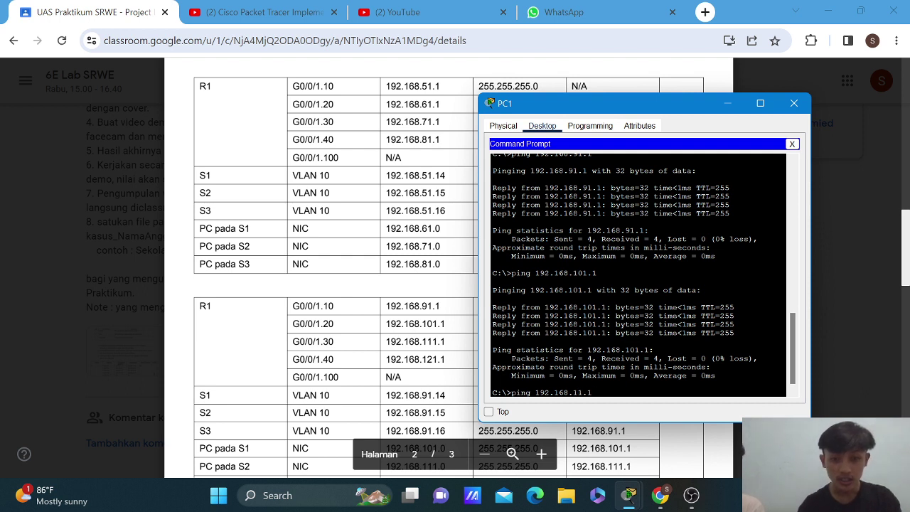
text(1)
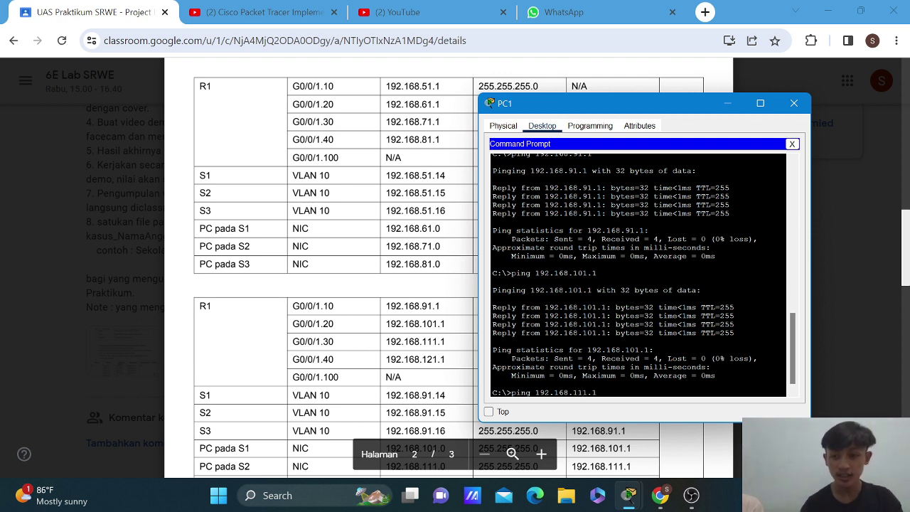
key(Right)
key(Right)
key(Return)
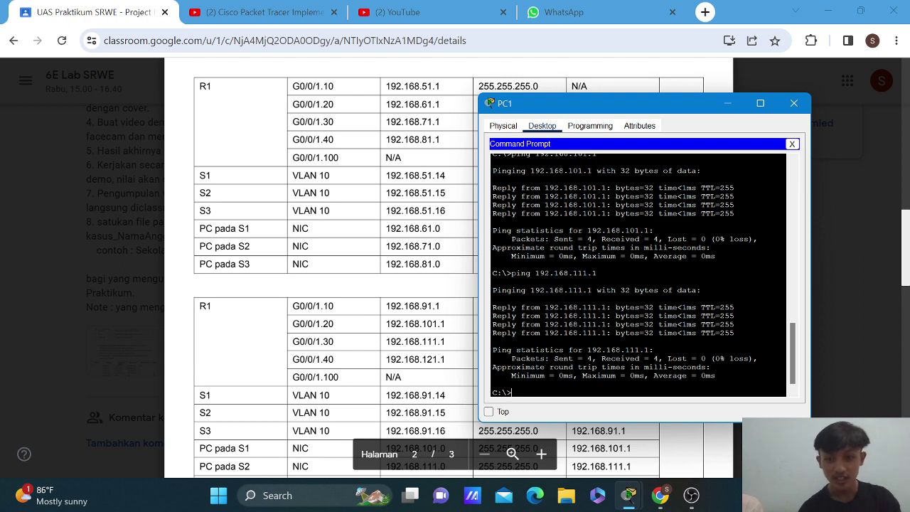
key(Up)
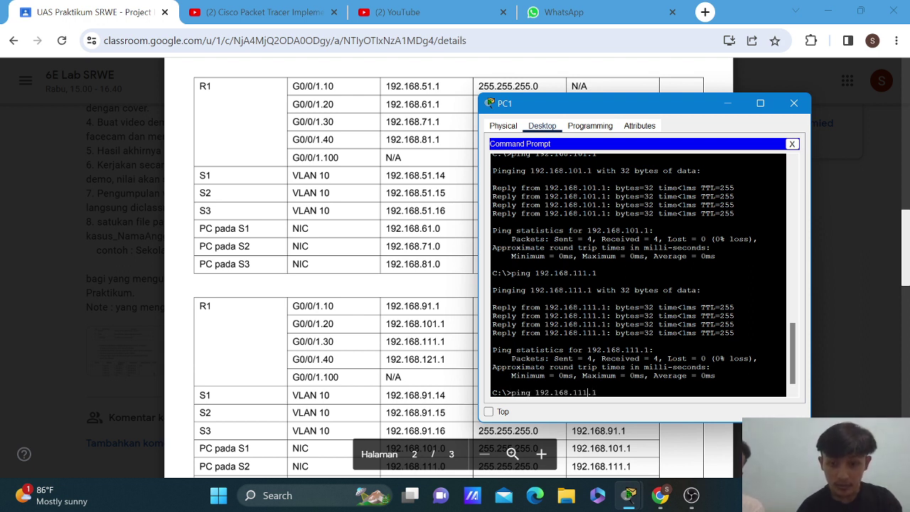
key(BackSpace)
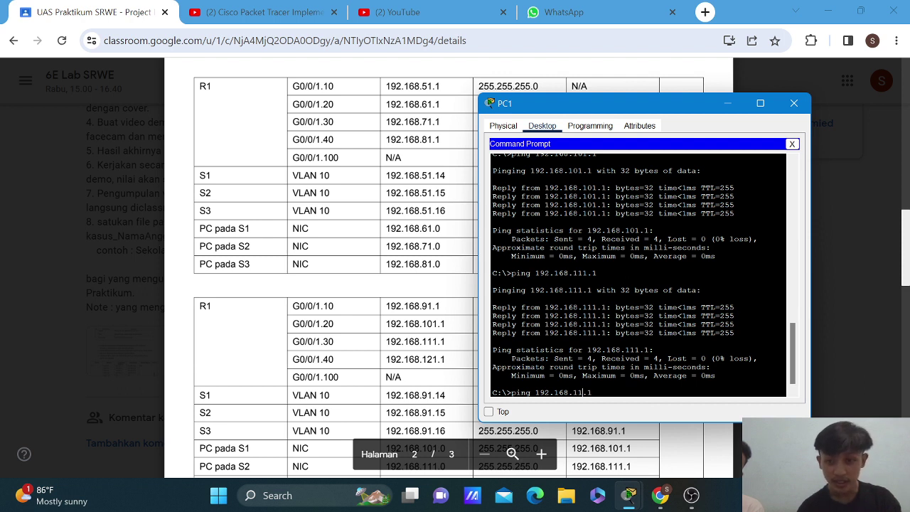
text(2)
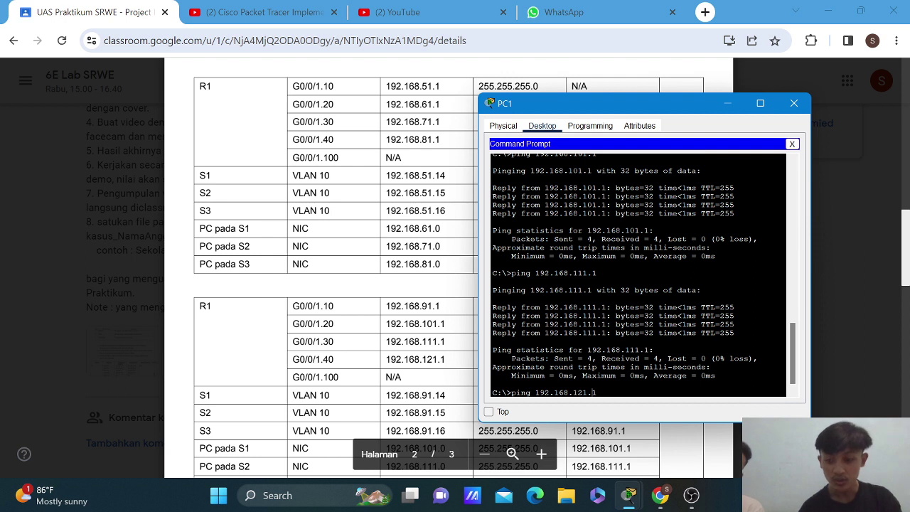
key(Return)
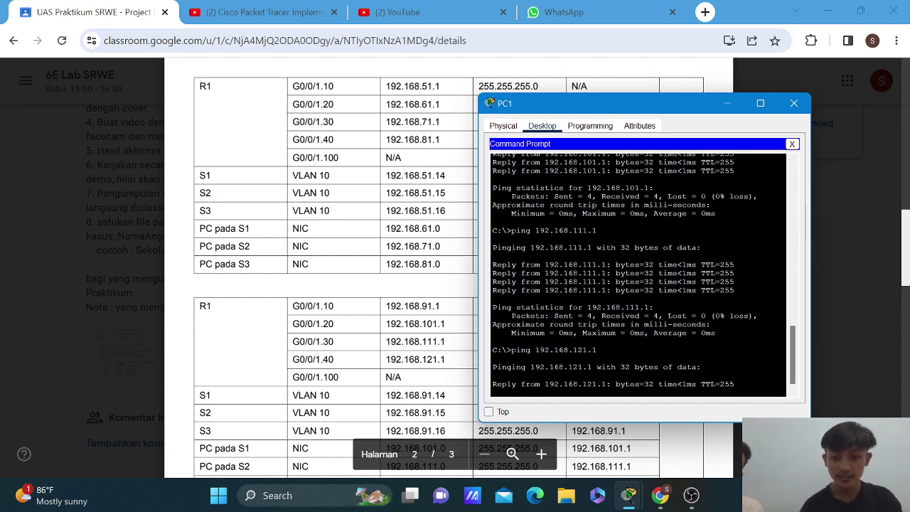